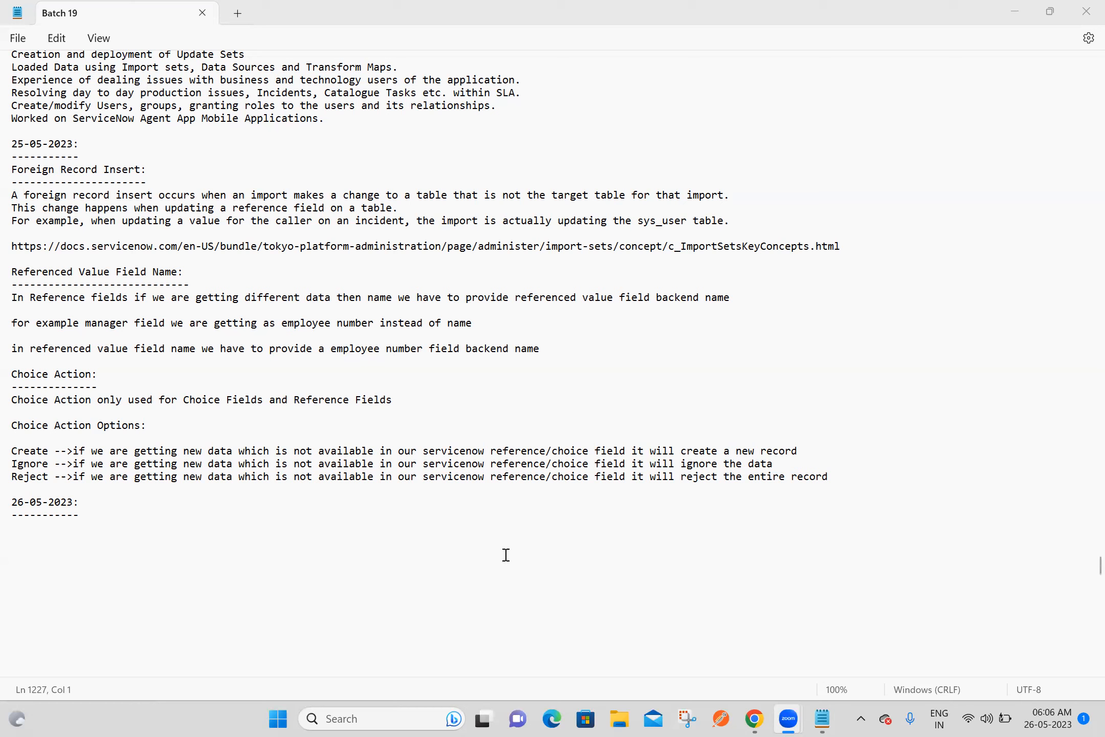
# Switch to Chrome, open the ServiceNow instance from the developer portal and log in as admin with the prefilled credentials
pyautogui.click(754, 719)
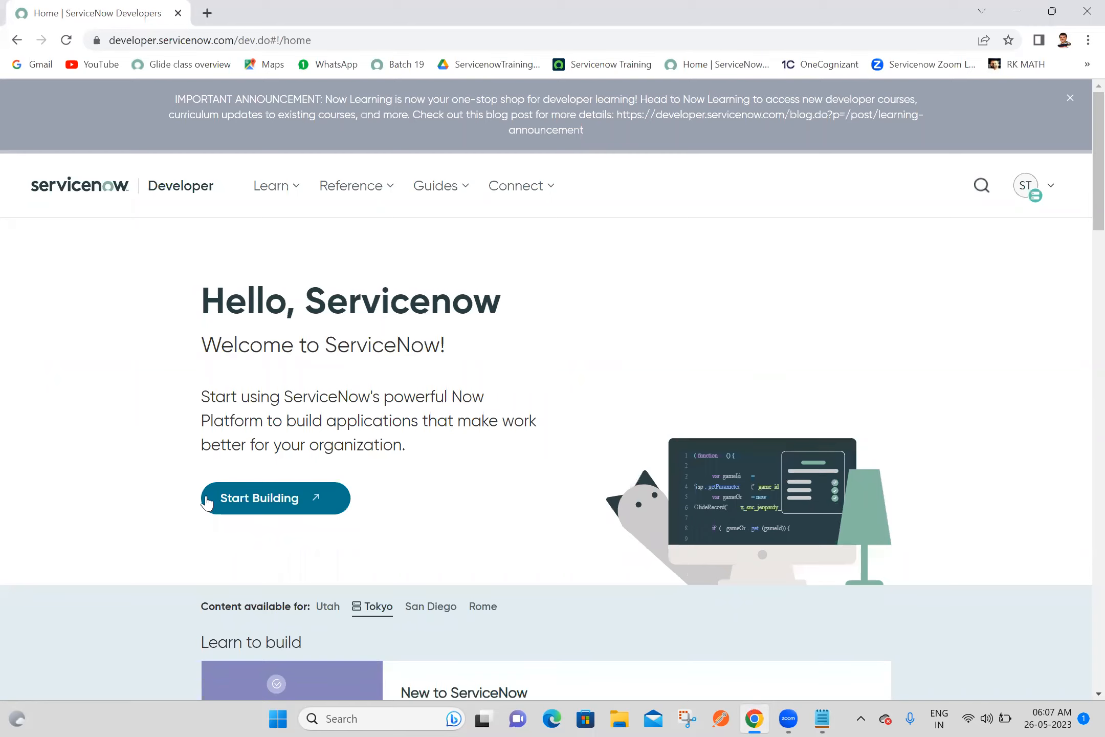
pyautogui.click(251, 505)
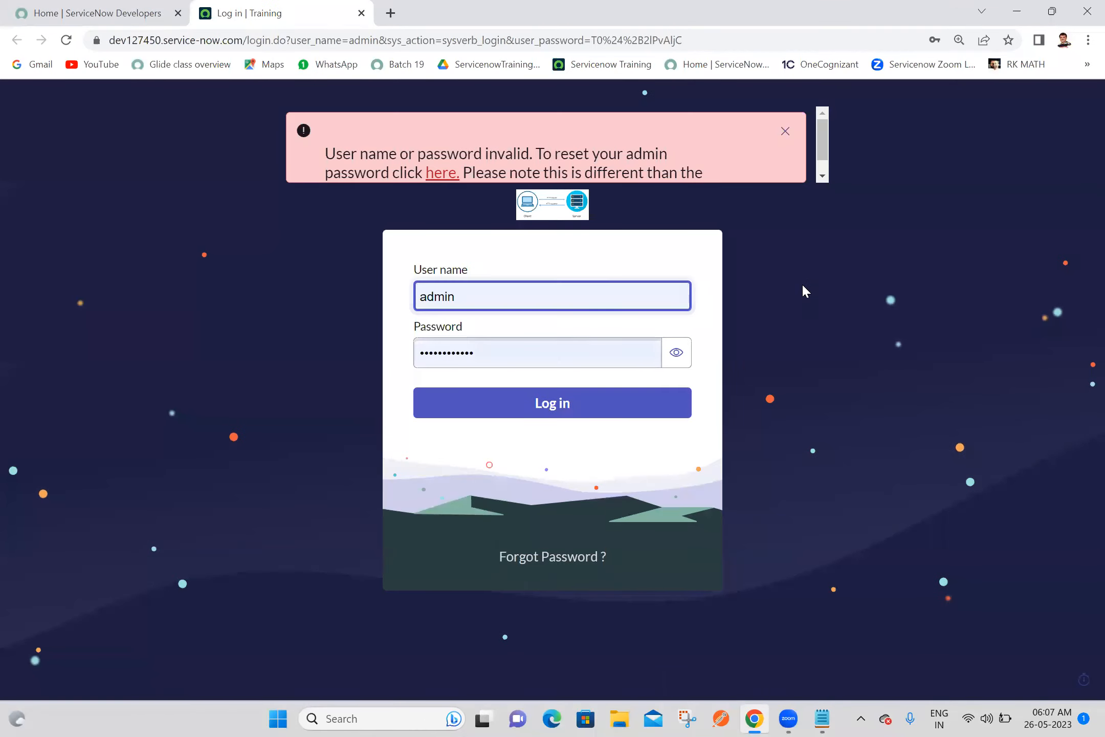
pyautogui.click(556, 407)
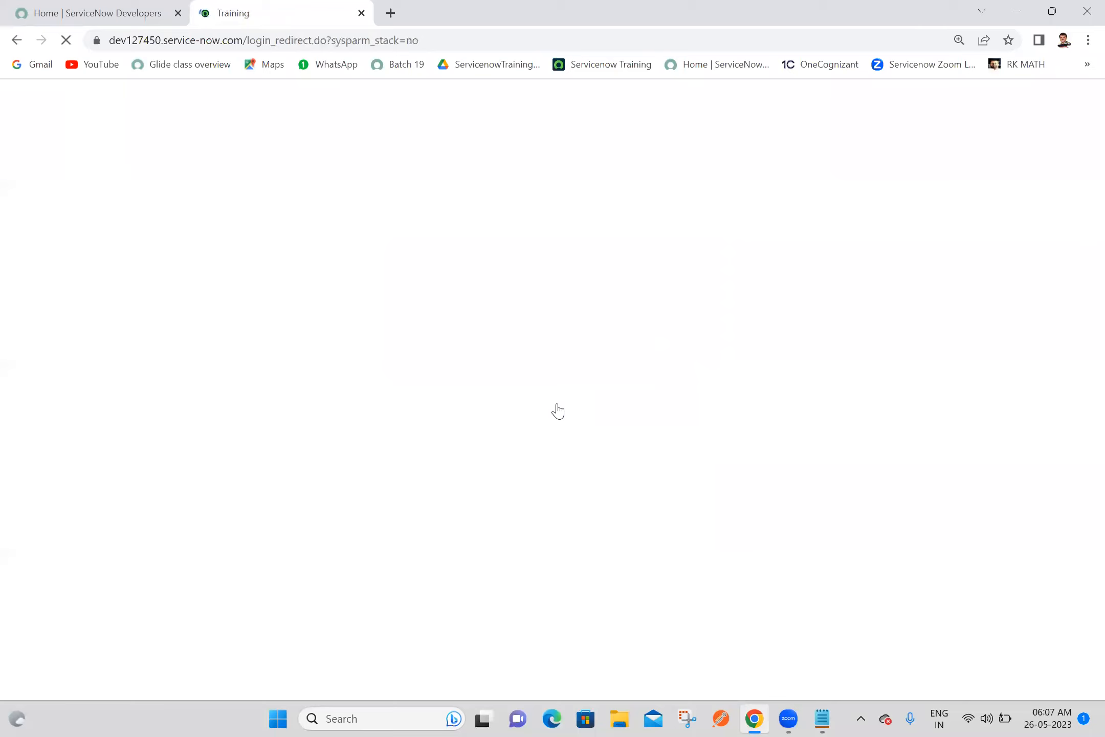
# Sign out of the ServiceNow developer portal and close its browser tab, keeping the instance open
pyautogui.click(154, 11)
pyautogui.click(1033, 196)
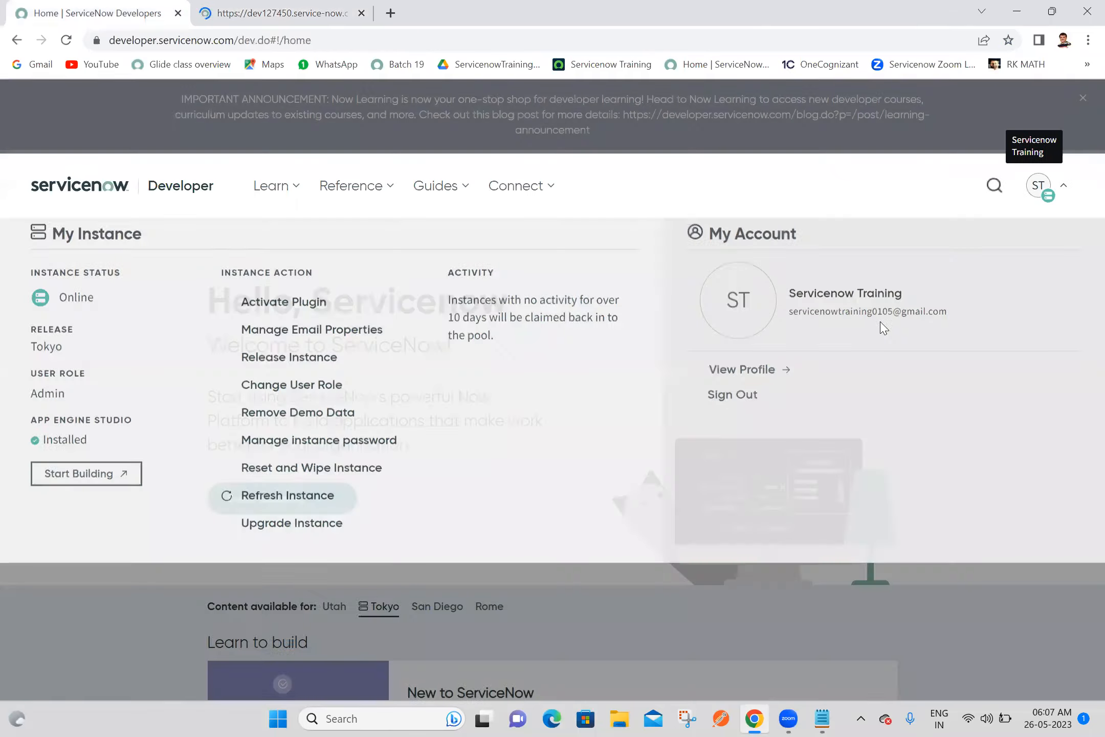
pyautogui.click(731, 432)
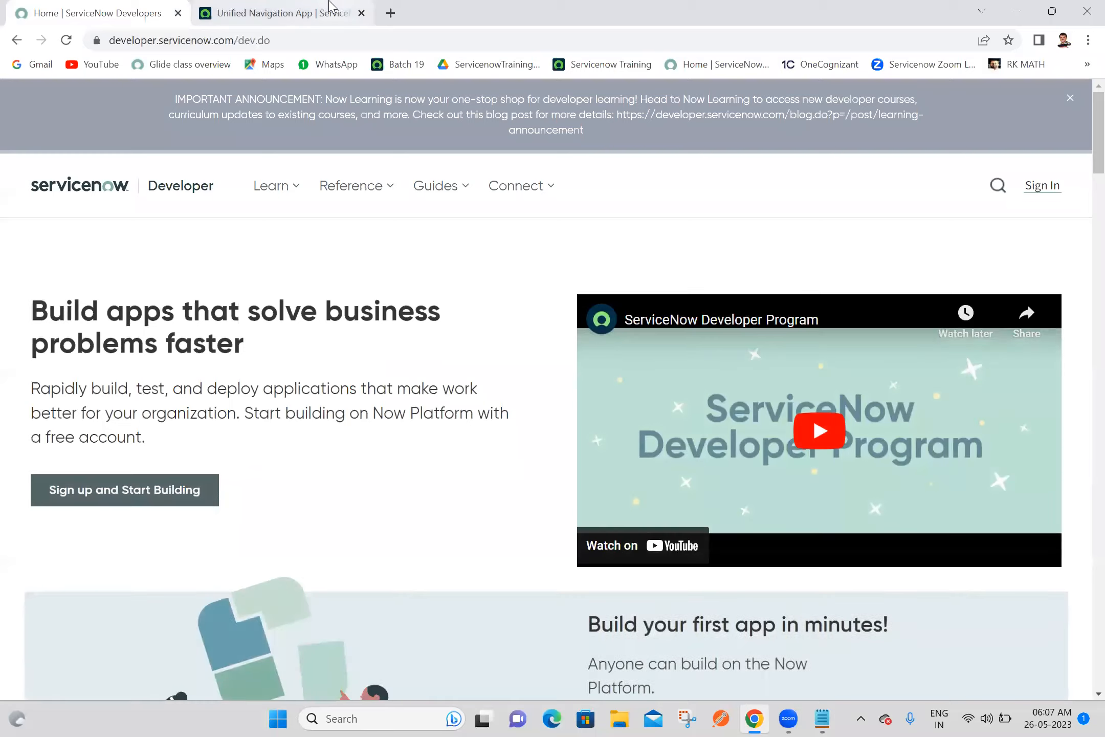
pyautogui.click(329, 2)
pyautogui.click(78, 4)
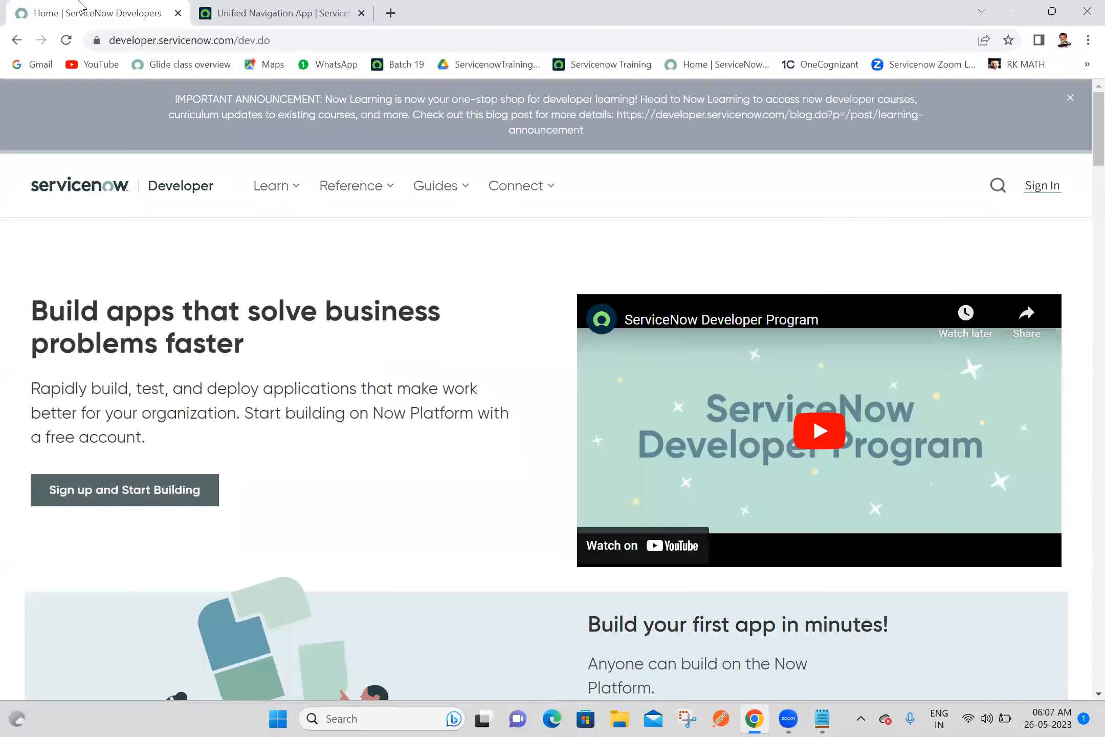
pyautogui.click(178, 13)
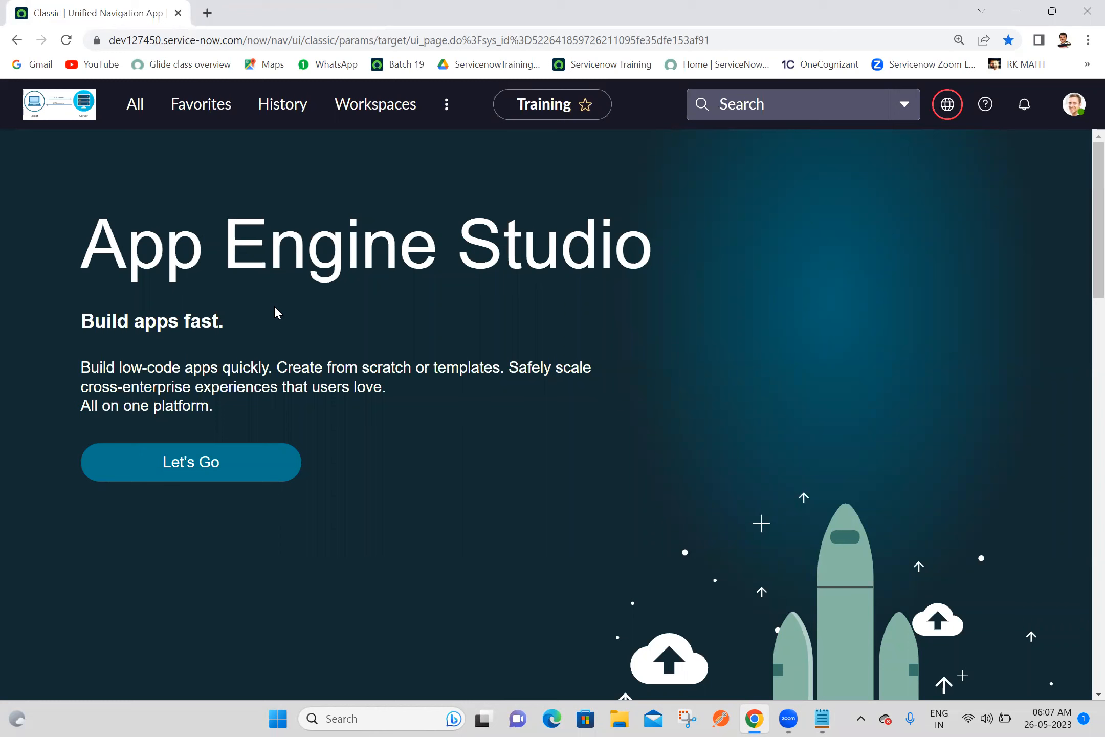
# Find the Ashok ITs module by filtering for "asho" and open its record list in a new browser tab
pyautogui.click(134, 113)
pyautogui.click(139, 165)
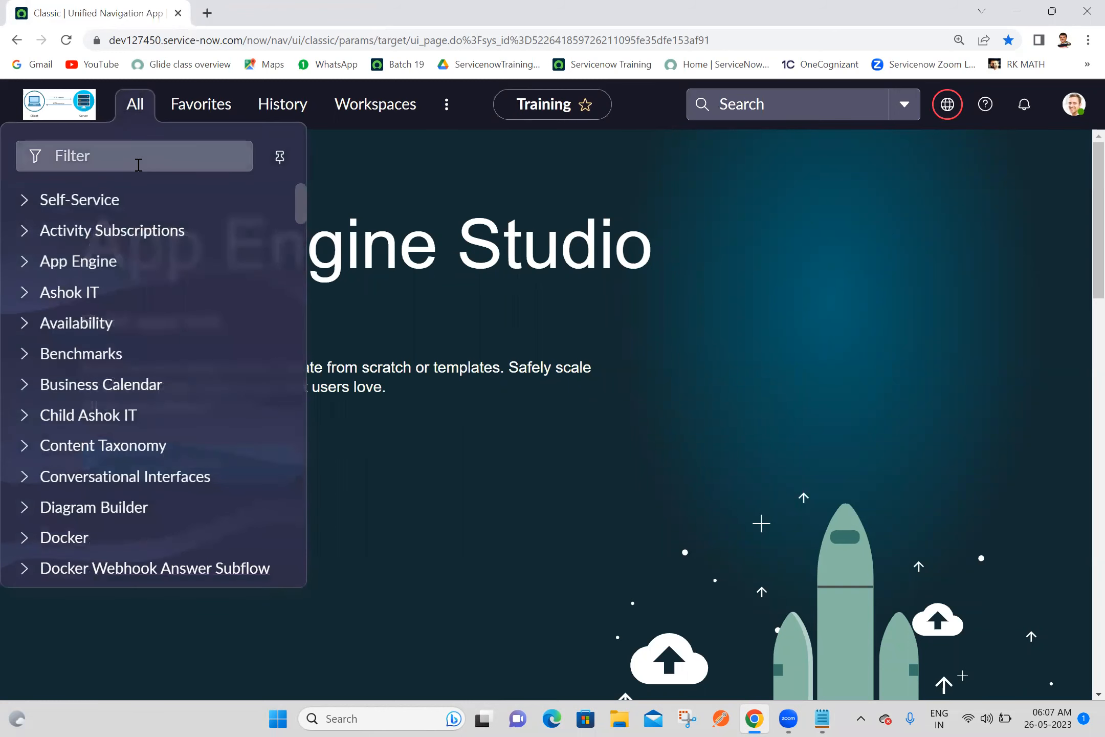
pyautogui.write('asho')
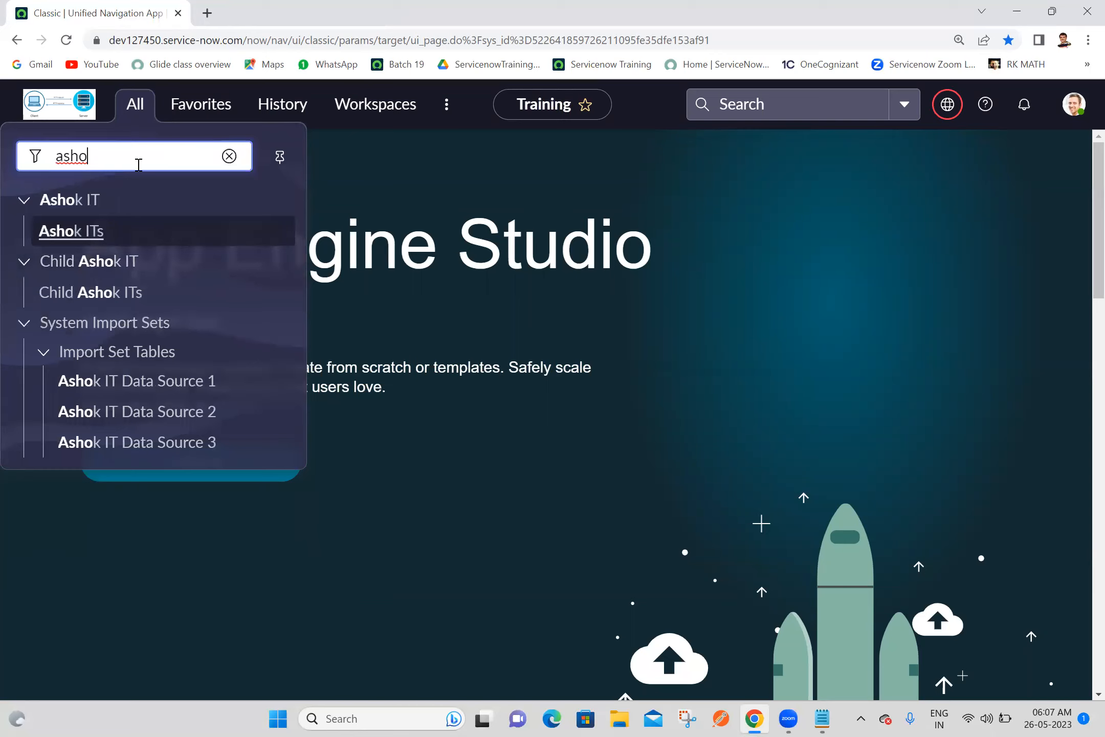
pyautogui.click(70, 234)
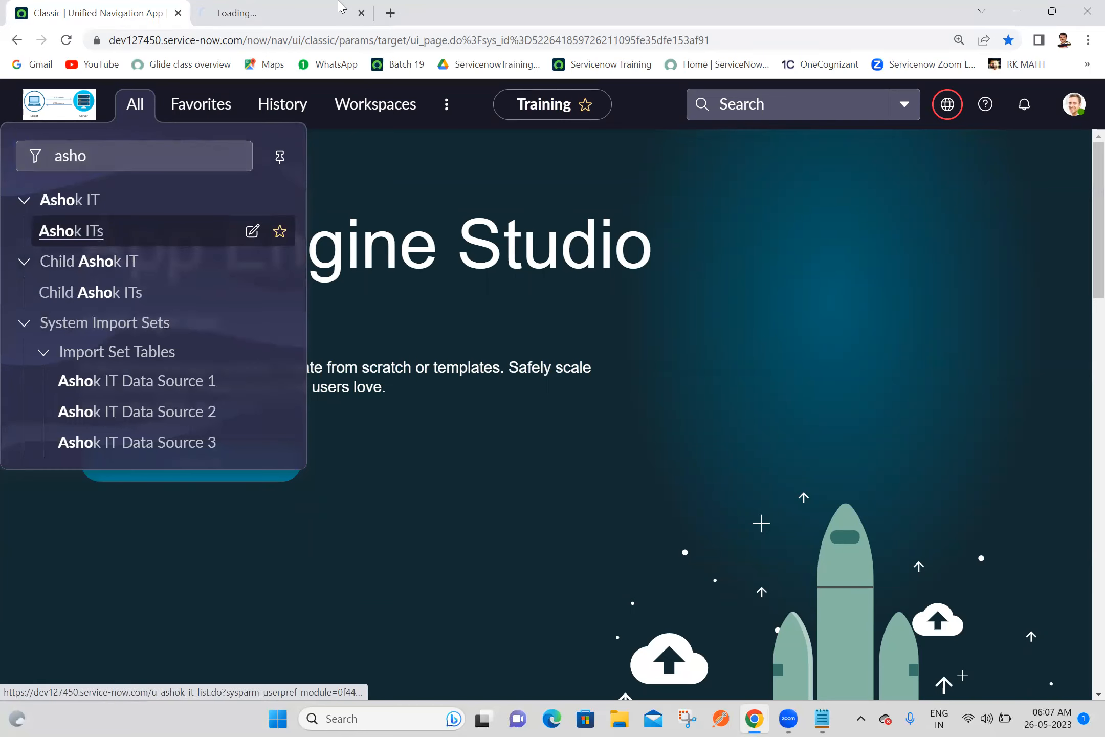
pyautogui.click(339, 7)
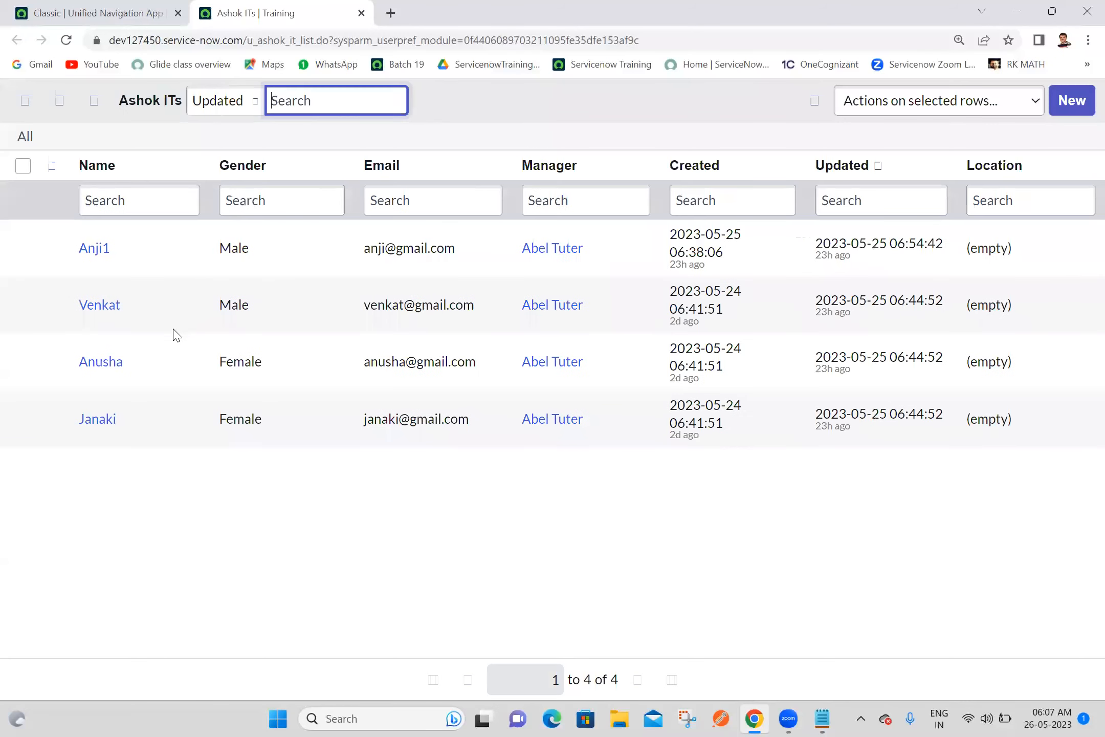
# Remove the trailing 1 from the name of the first record in the Ashok ITs list and save it
pyautogui.click(154, 252)
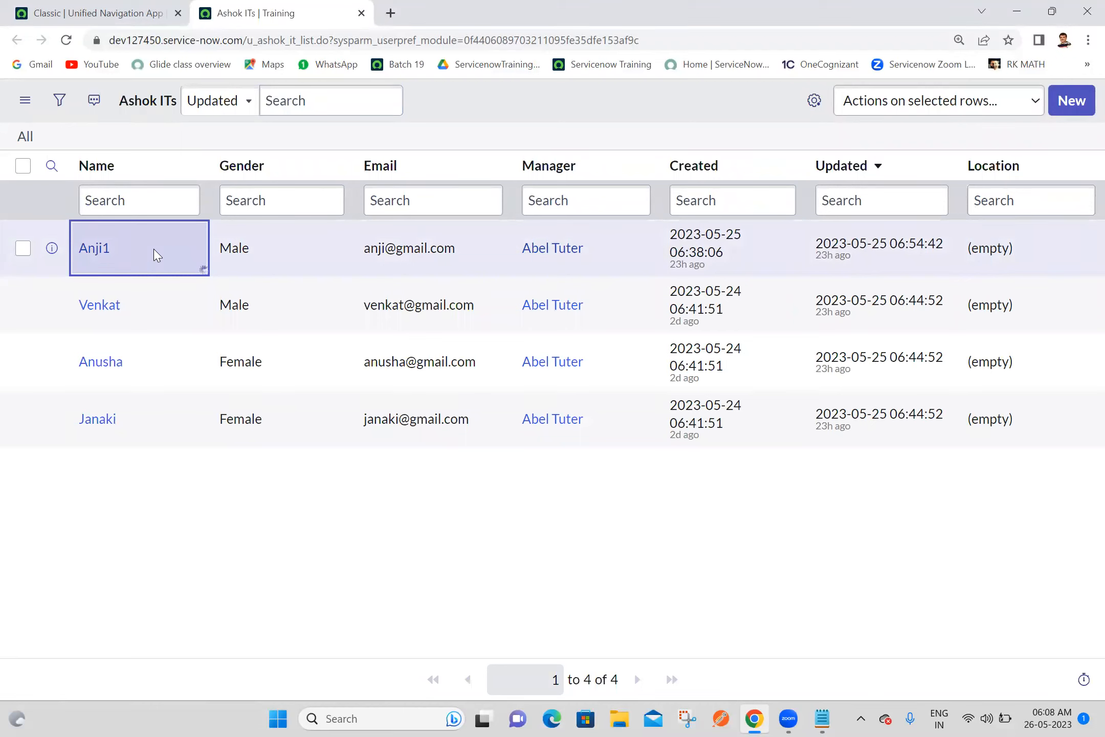
pyautogui.doubleClick(155, 248)
pyautogui.click(154, 248)
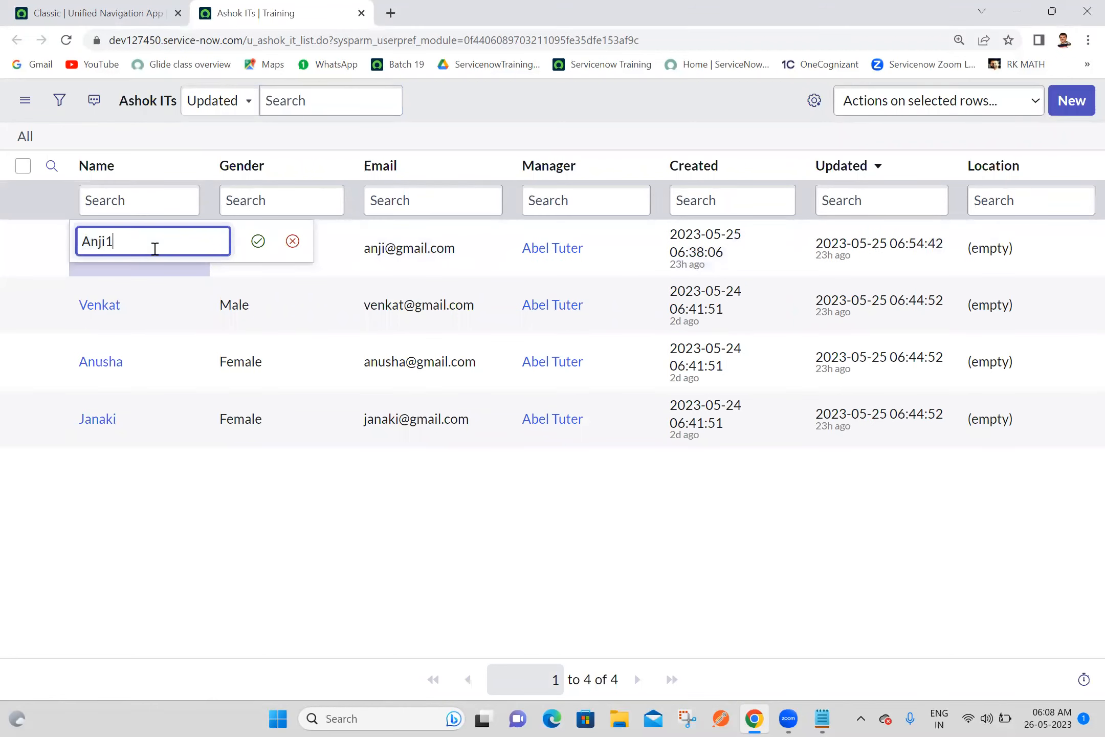
pyautogui.press('BackSpace')
pyautogui.click(257, 241)
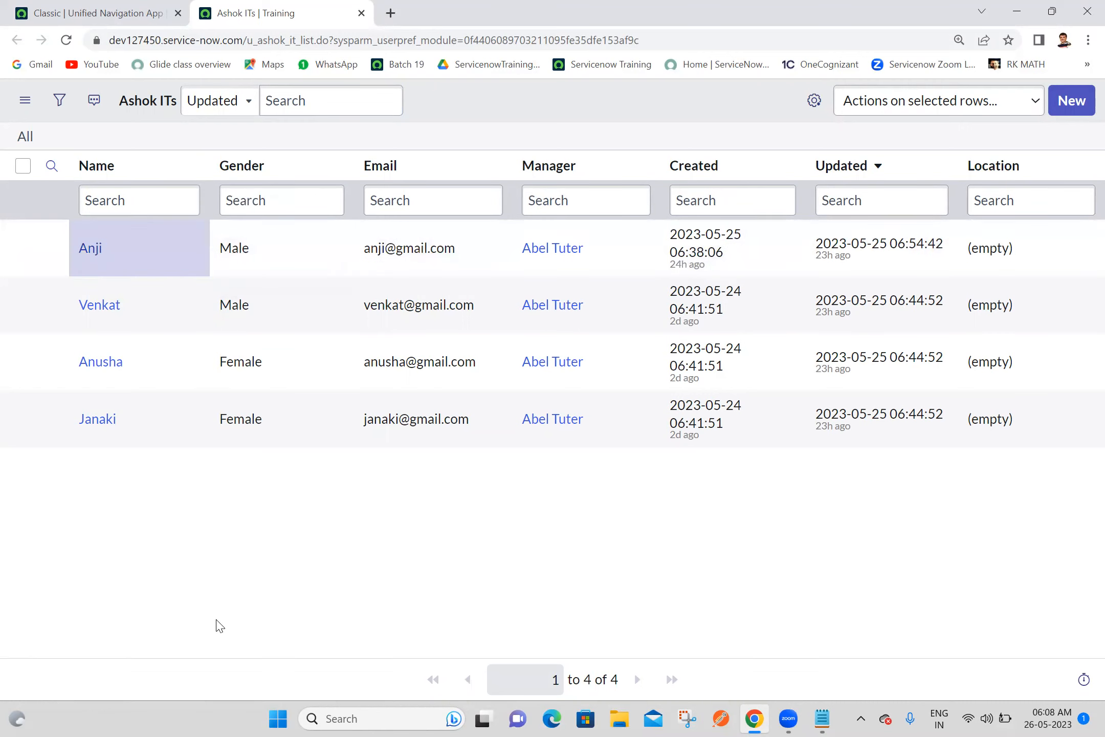
# Sort the Ashok ITs list by name in ascending order, then export it as XML and download the file
pyautogui.click(93, 175)
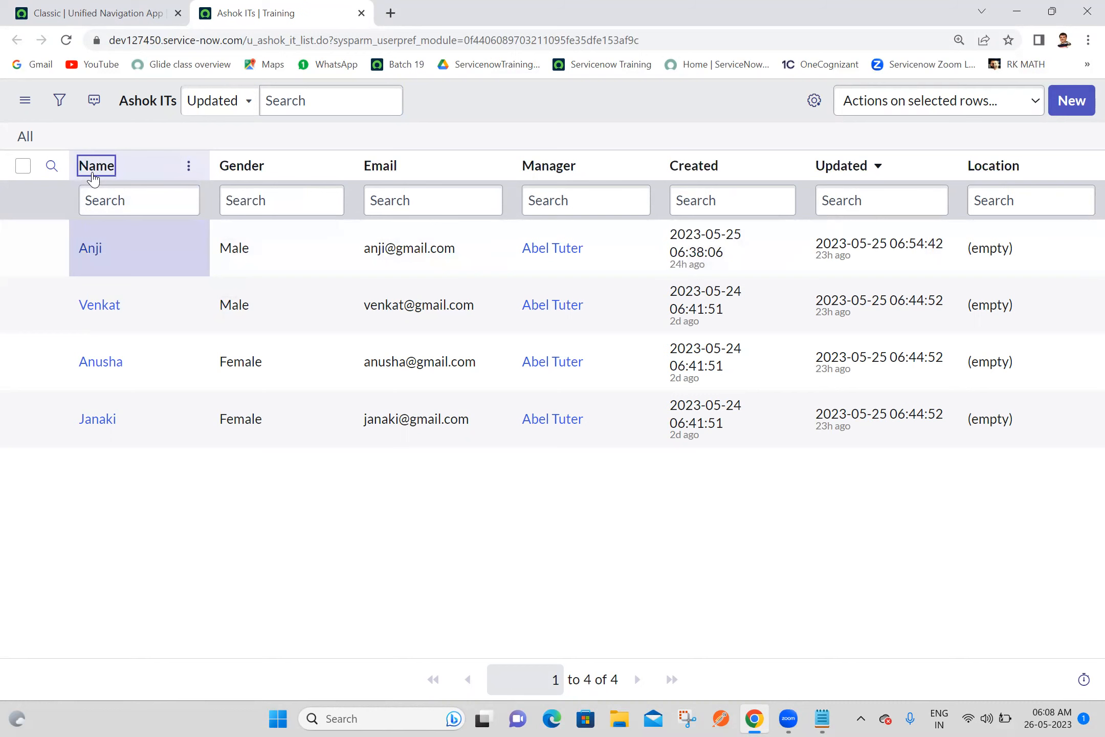
pyautogui.rightClick(93, 175)
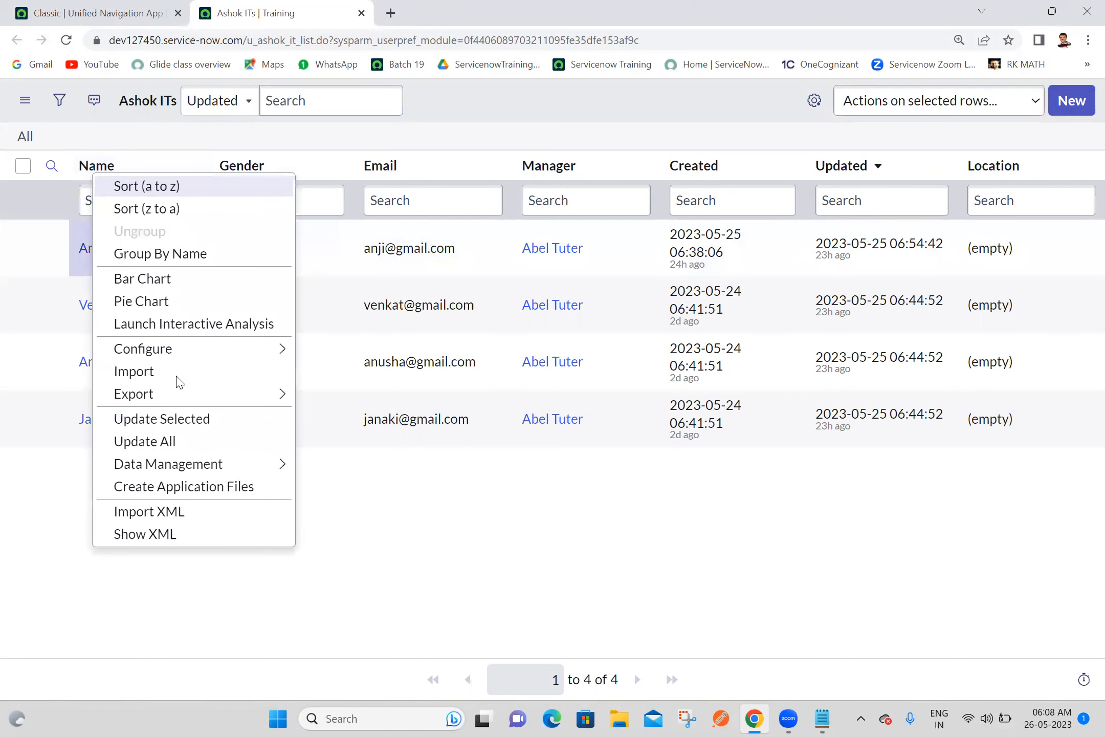
pyautogui.moveTo(149, 394)
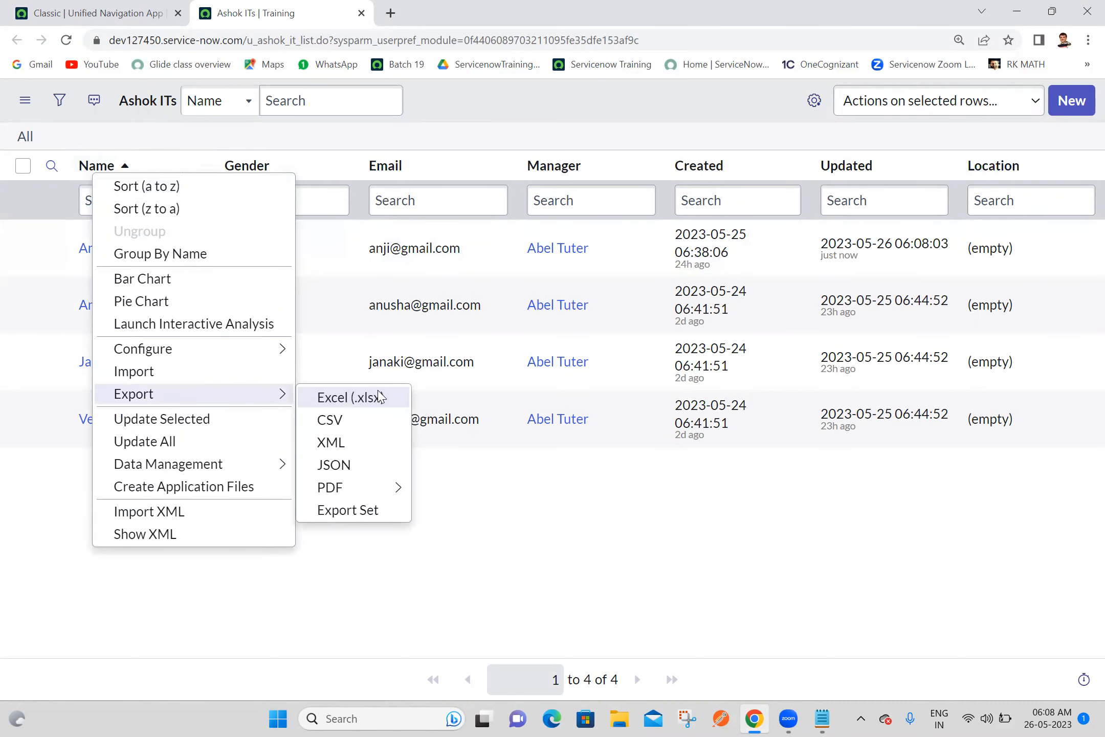
pyautogui.click(330, 443)
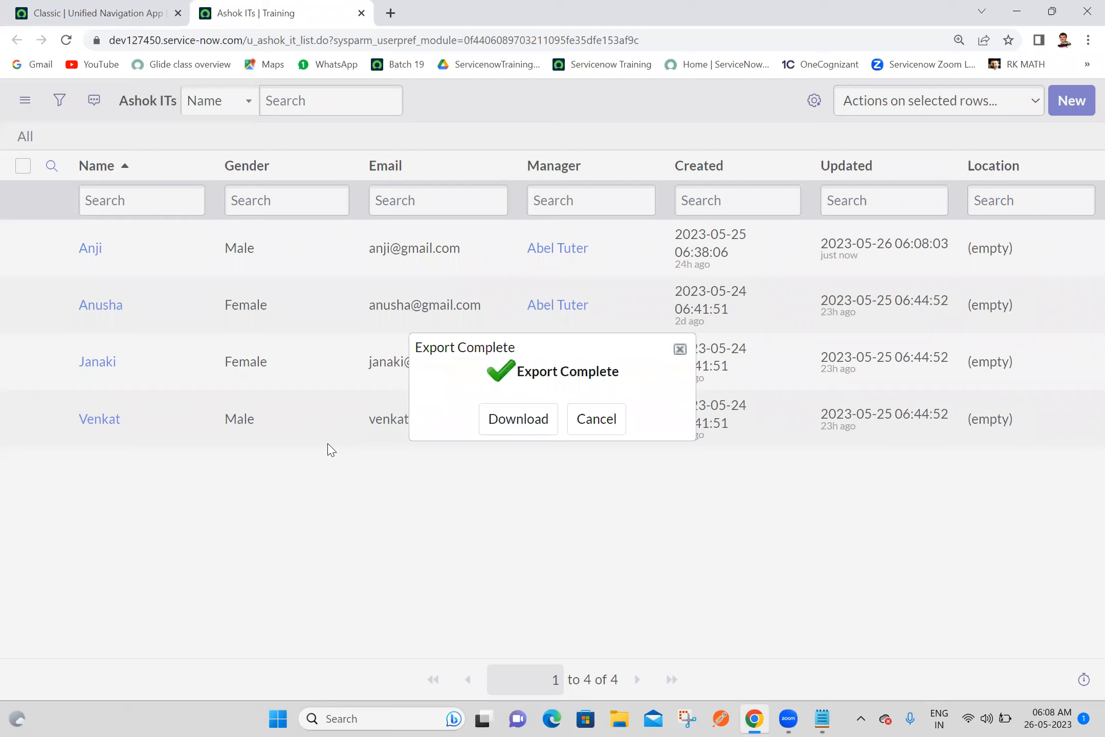
pyautogui.click(507, 420)
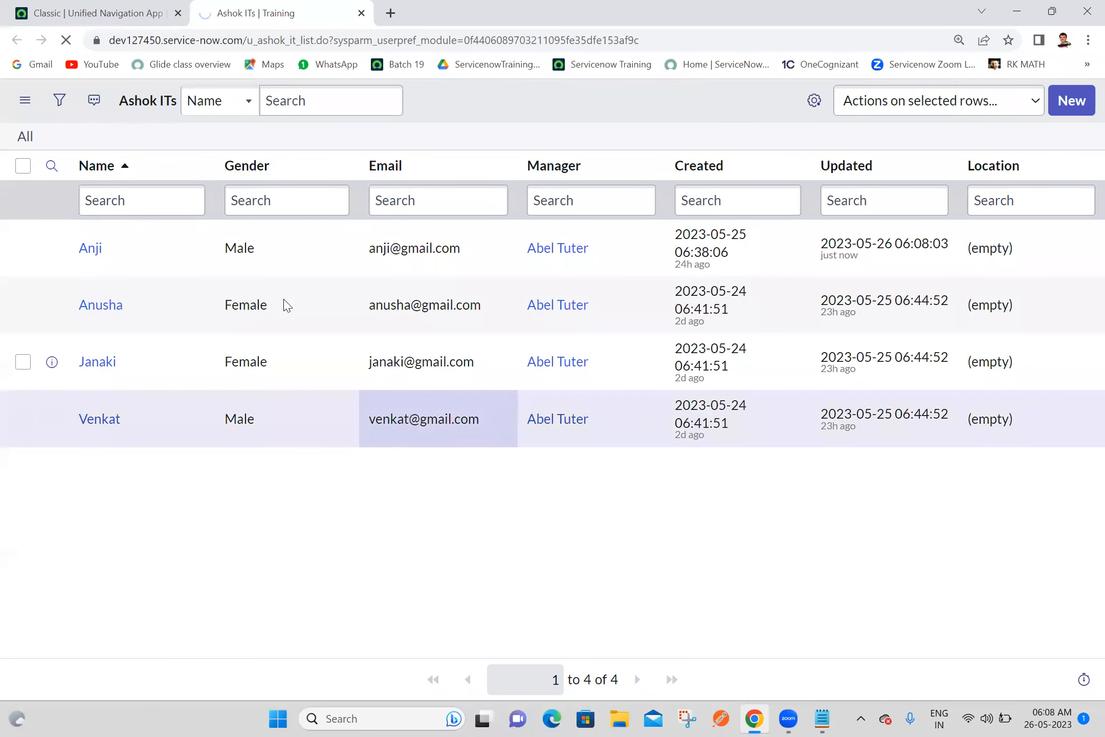
# Export the Ashok ITs list as CSV and download the file
pyautogui.rightClick(85, 169)
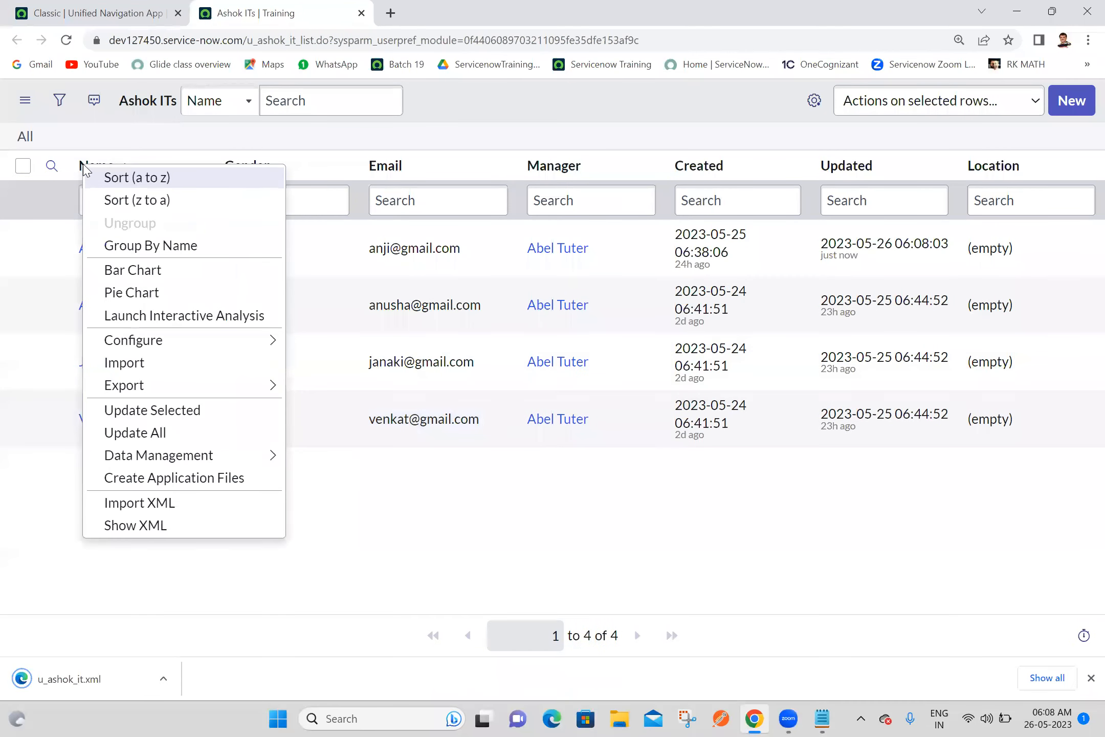
pyautogui.moveTo(139, 387)
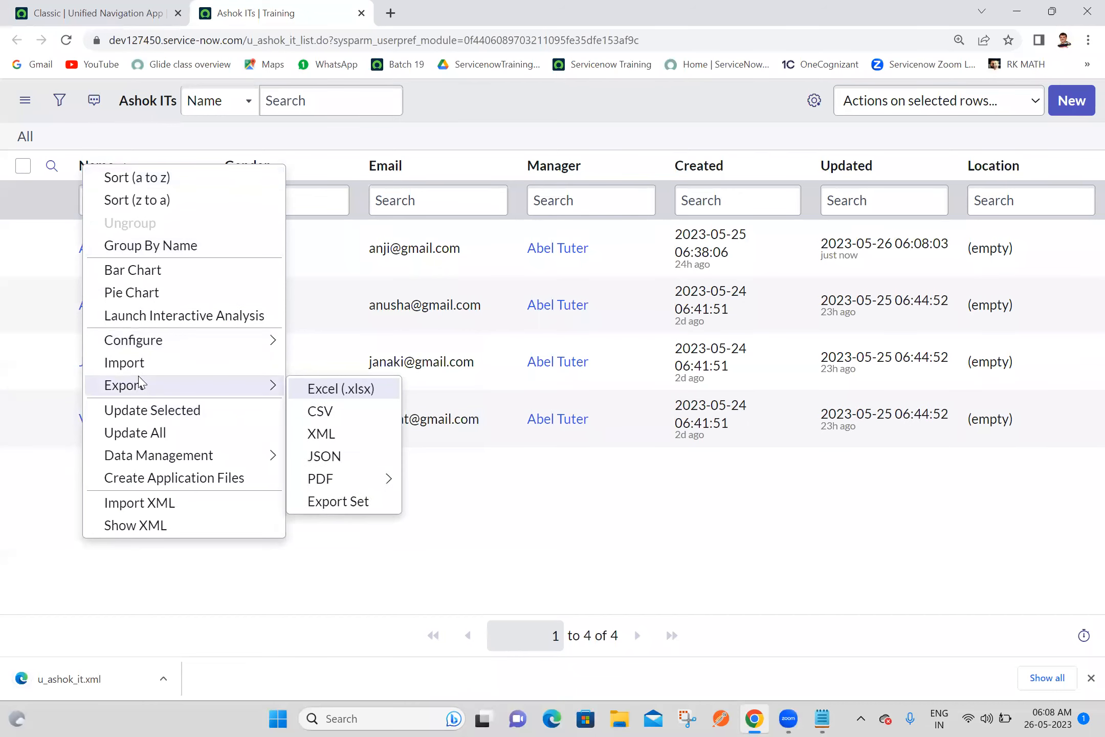
pyautogui.click(346, 415)
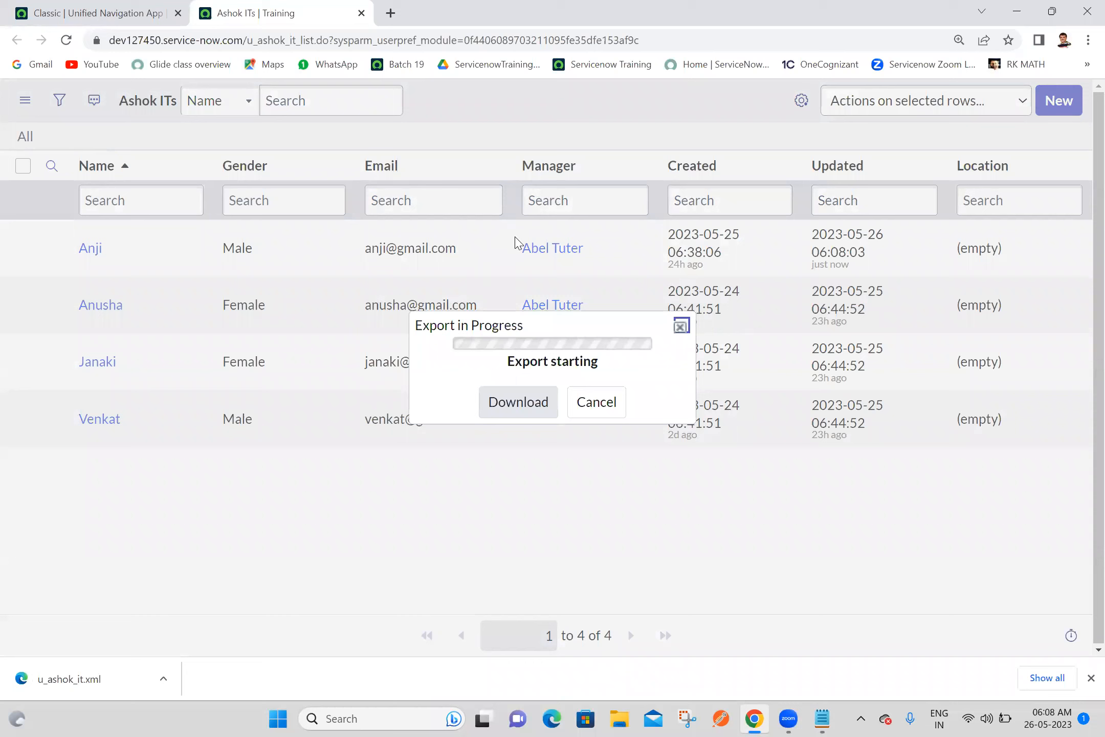
pyautogui.click(512, 405)
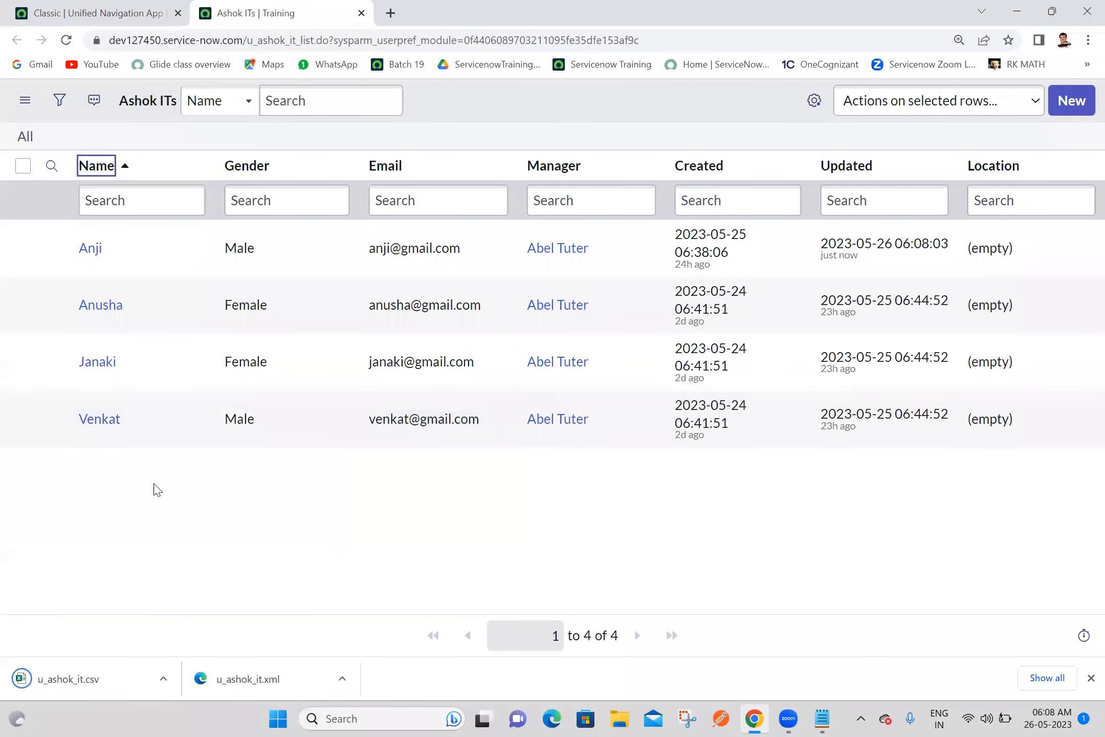
# Delete all records in the Ashok ITs list
pyautogui.click(23, 166)
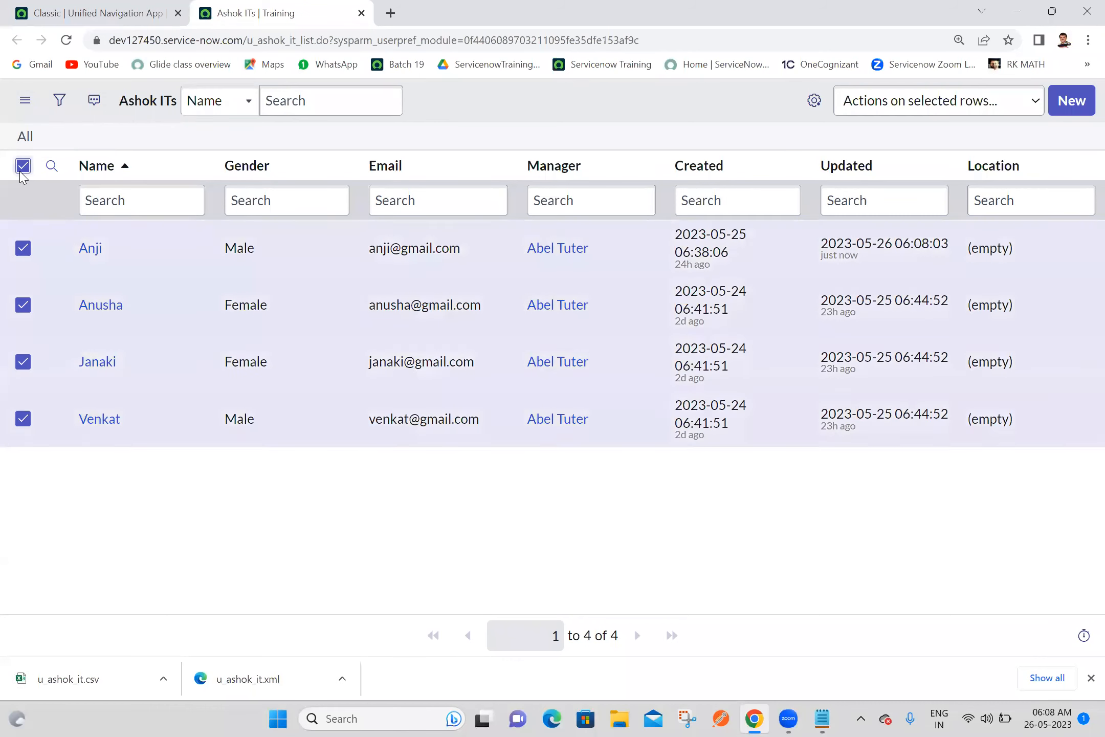
pyautogui.click(881, 103)
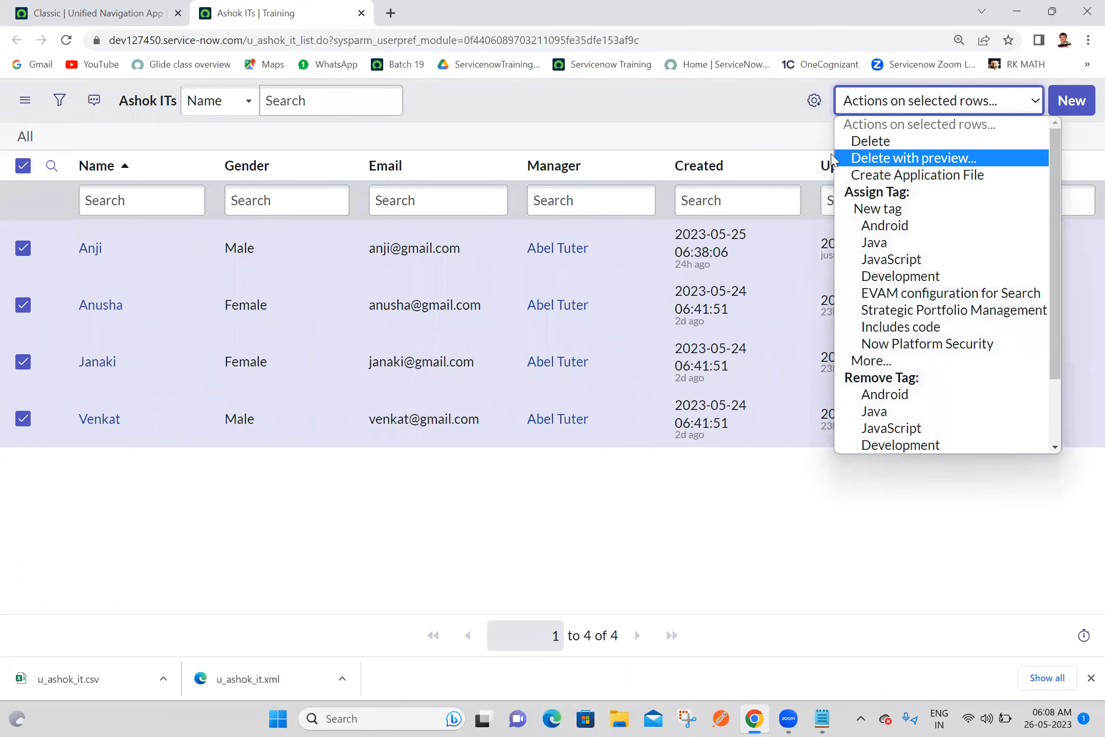
pyautogui.click(856, 146)
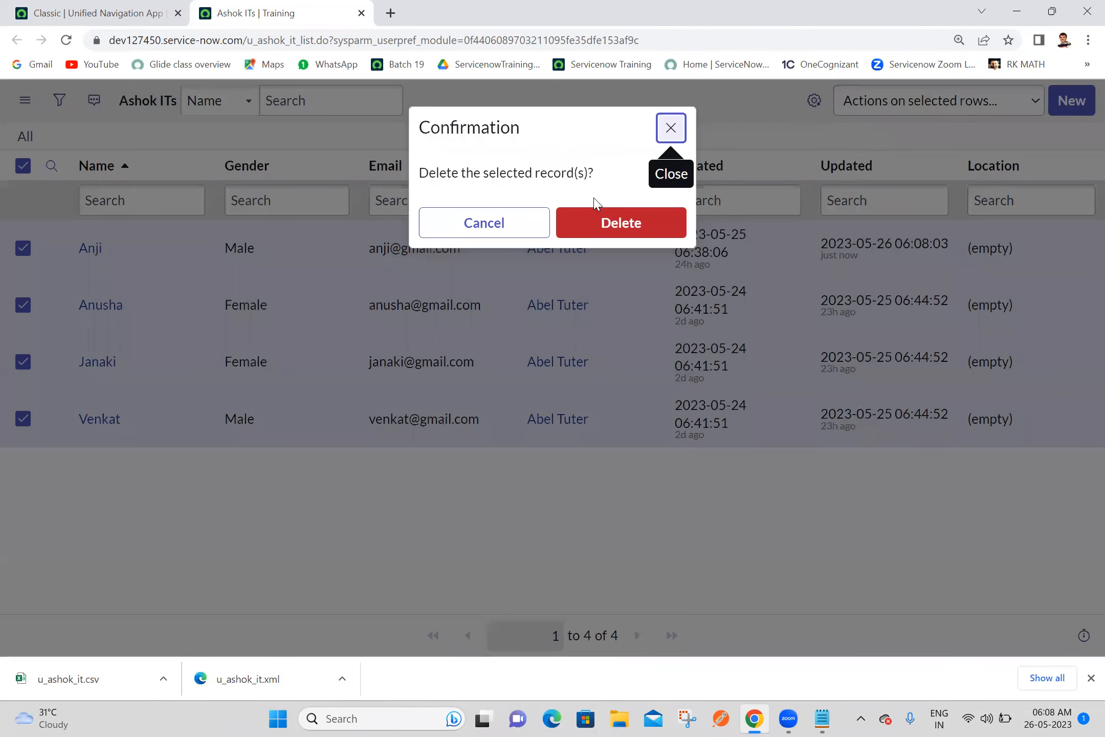
pyautogui.click(619, 225)
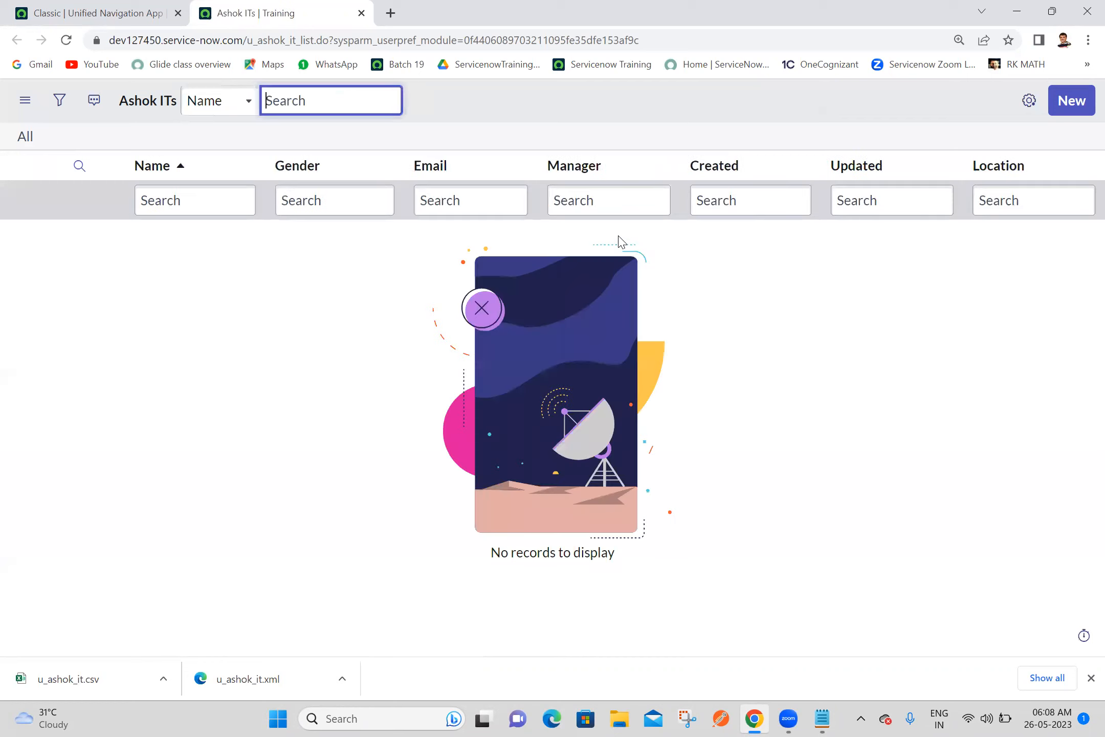
# Open the exported u_ashok_it CSV file from the Downloads folder in Excel
pyautogui.click(620, 719)
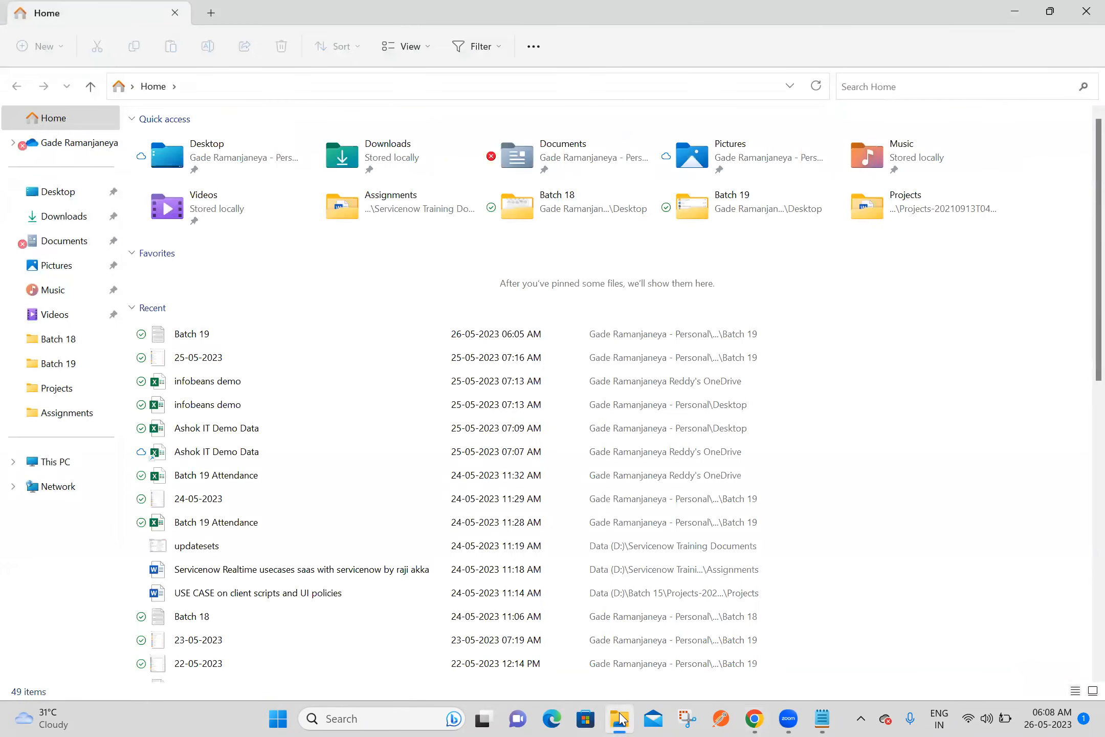
pyautogui.click(76, 222)
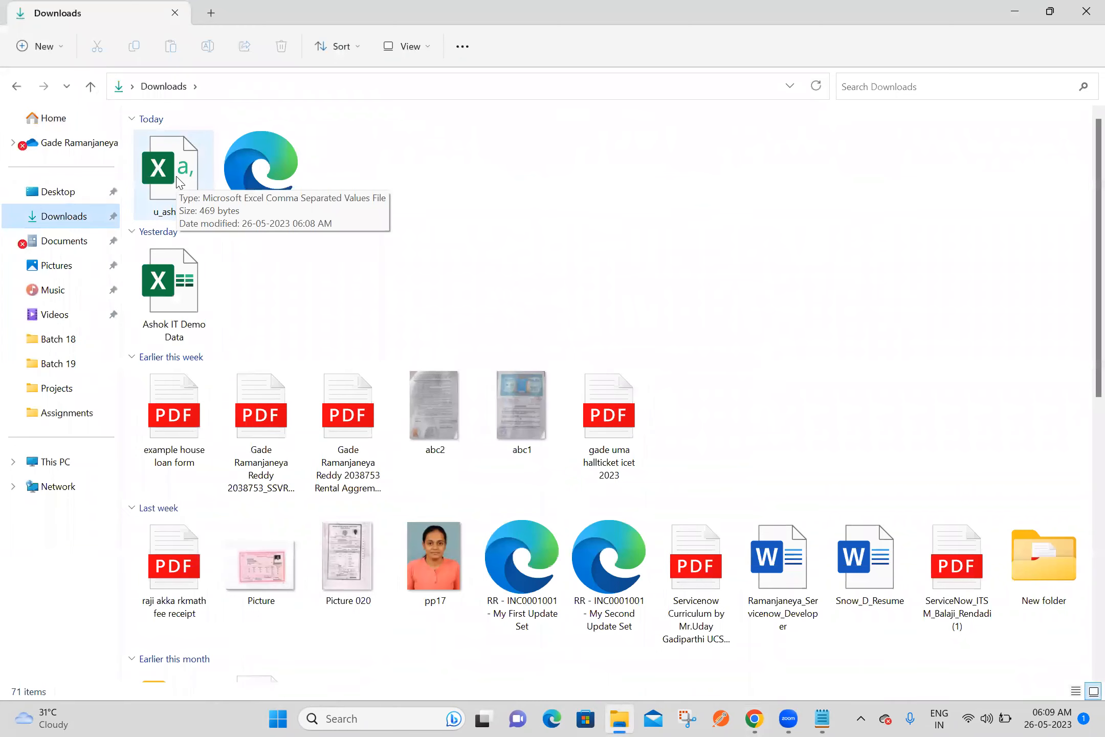
pyautogui.doubleClick(177, 179)
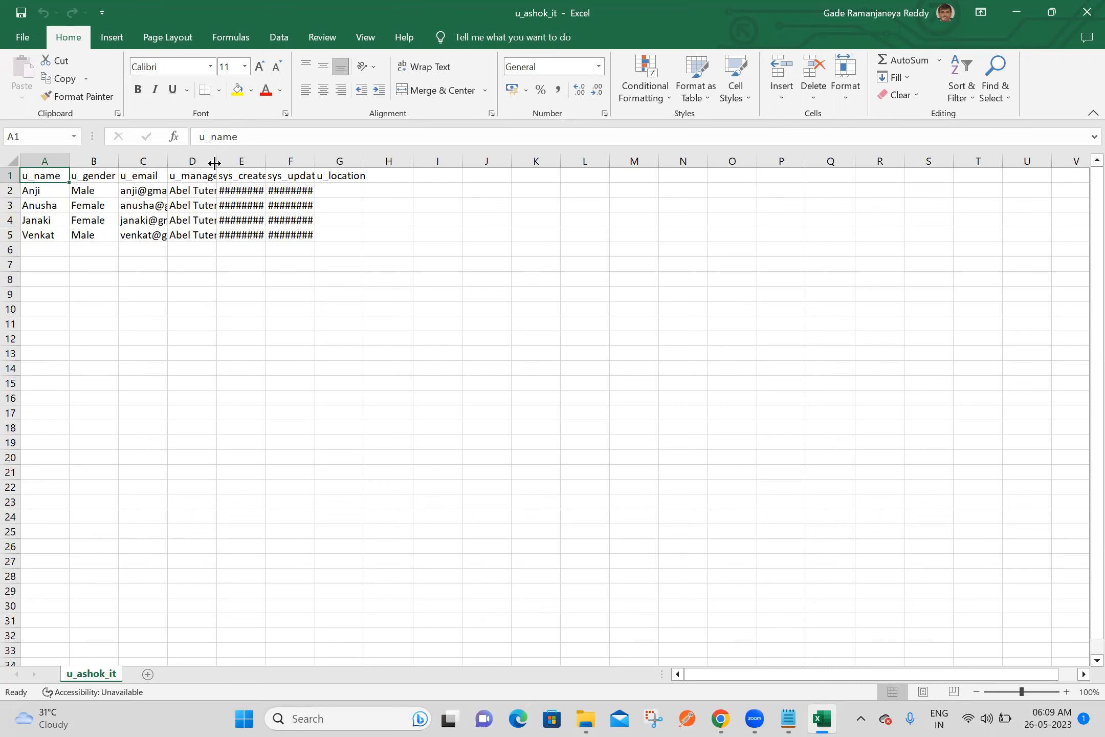
# Widen the u_manager column and clear the contents of columns E to G, from sys_created_on through u_location
pyautogui.moveTo(214, 164); pyautogui.dragTo(283, 163)
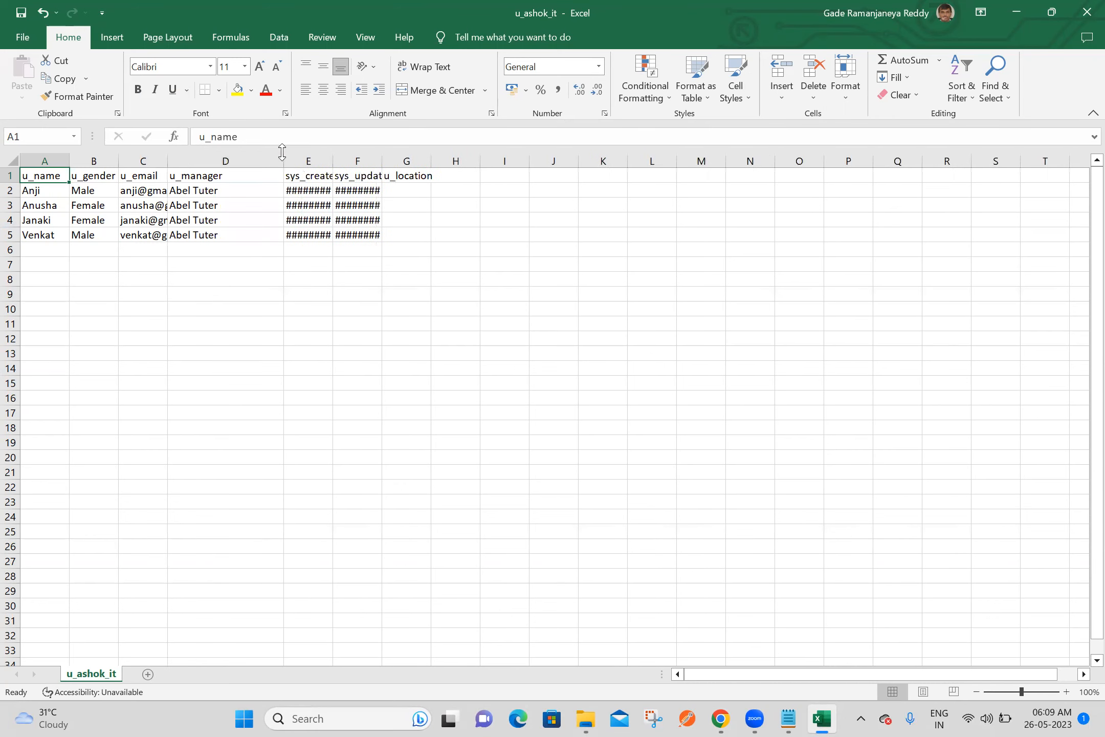
pyautogui.click(323, 158)
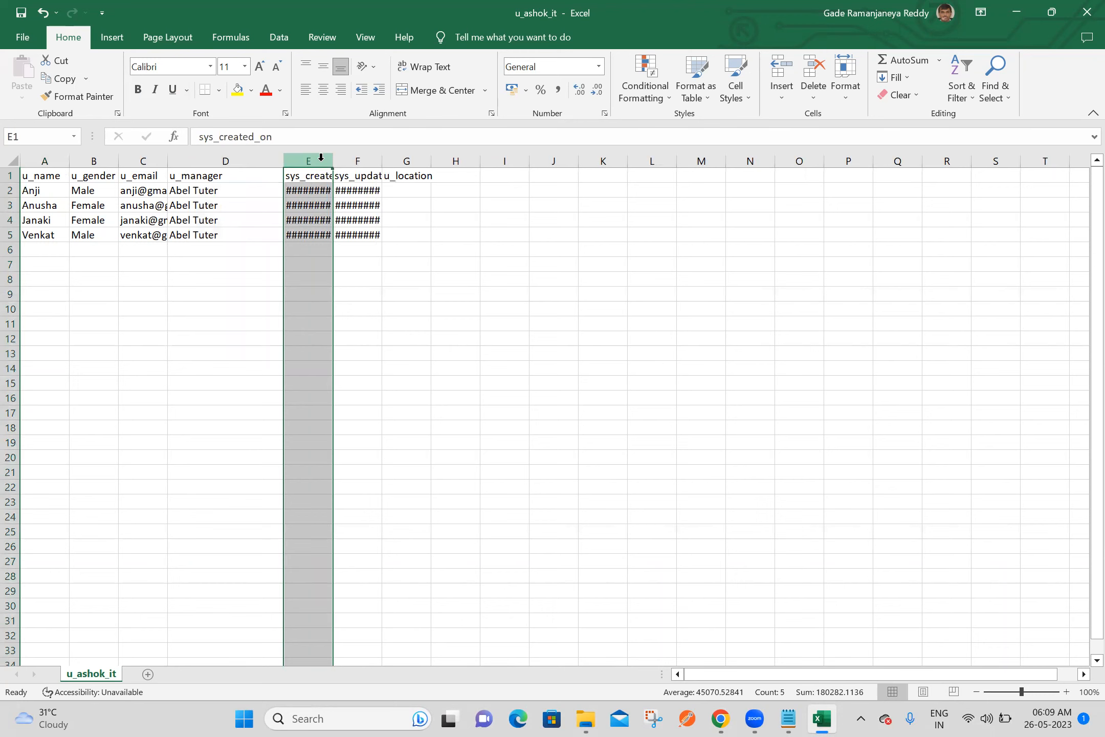
pyautogui.hotkey('shift', 'Right')
pyautogui.hotkey('shift', 'Right')
pyautogui.hotkey('shift', 'Right')
pyautogui.hotkey('shift', 'Left')
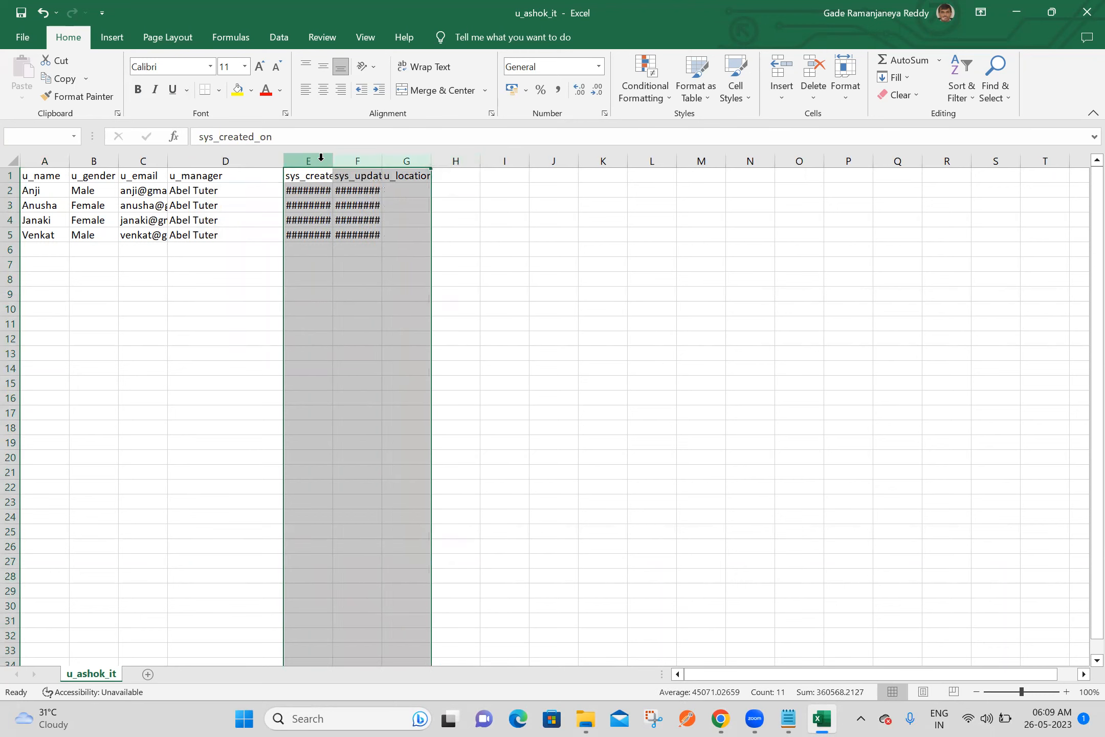
pyautogui.press('Delete')
pyautogui.click(91, 333)
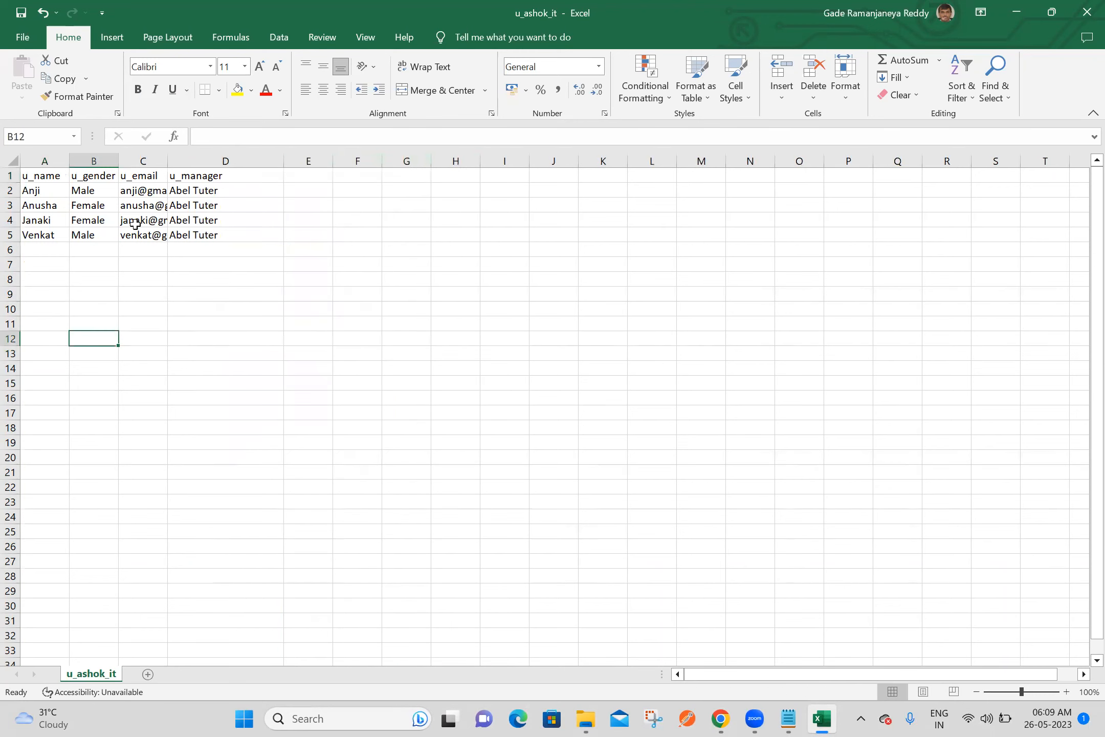
# Format the header cells A1 to D1 as bold red text on a yellow fill, and widen the u_email column
pyautogui.click(45, 175)
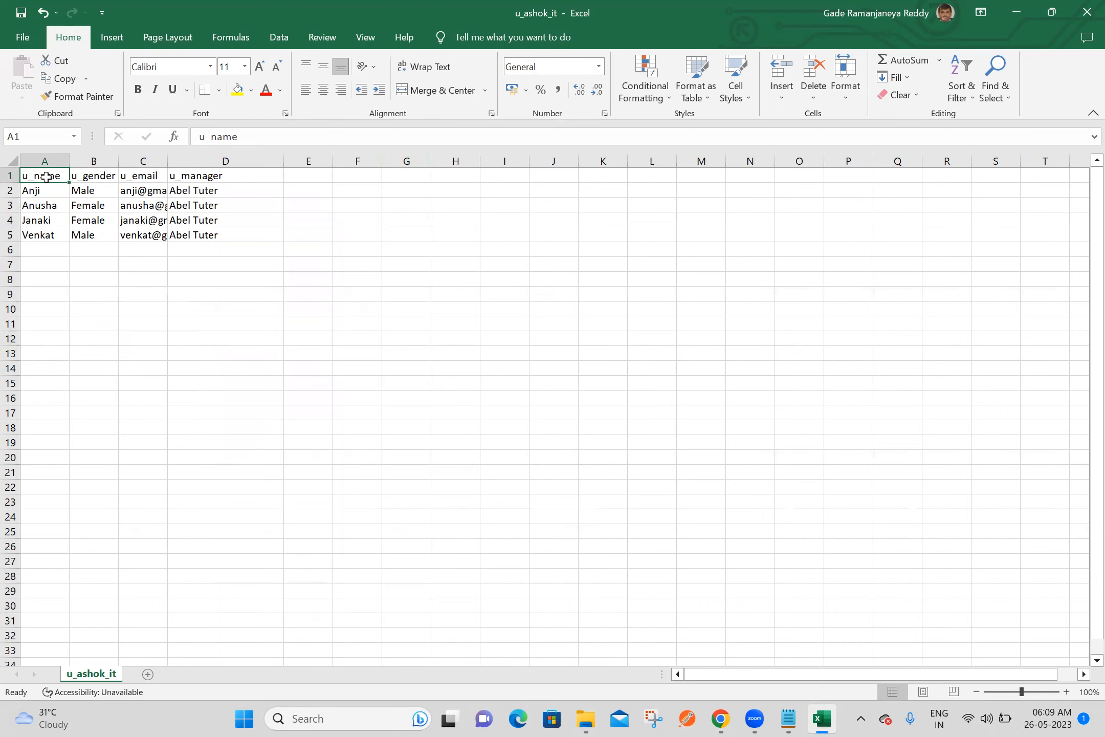
pyautogui.hotkey('shift', 'Right')
pyautogui.hotkey('shift', 'Right')
pyautogui.hotkey('shift', 'Right')
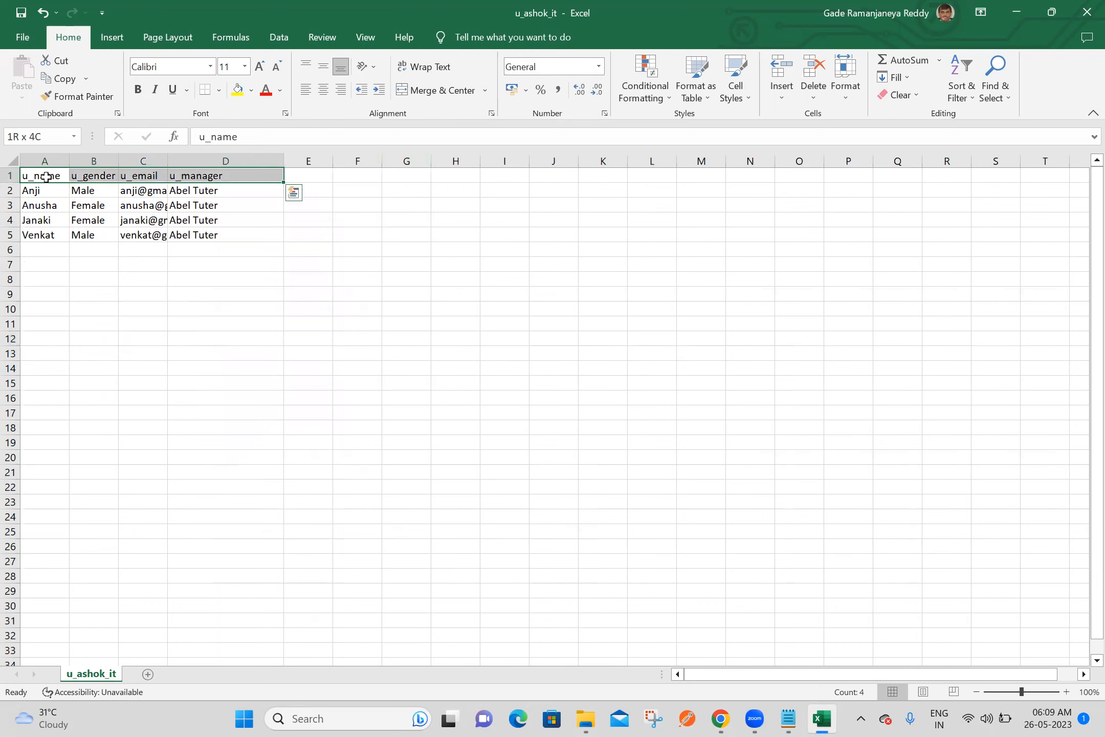
pyautogui.click(138, 89)
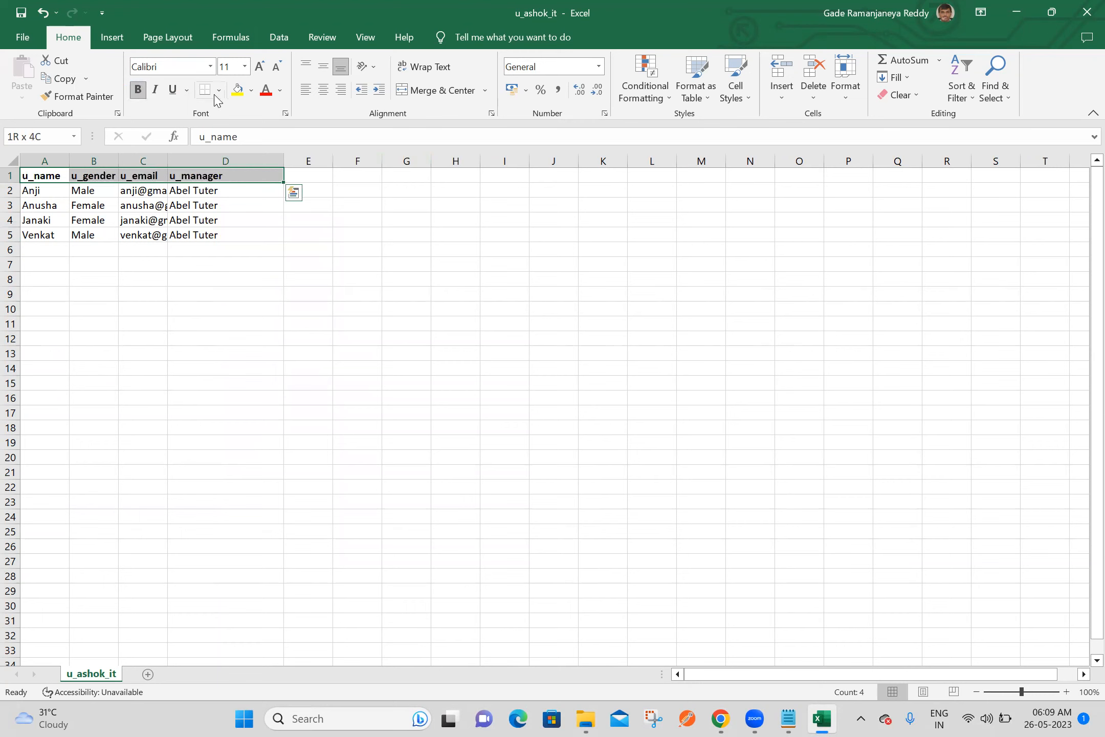
pyautogui.click(238, 91)
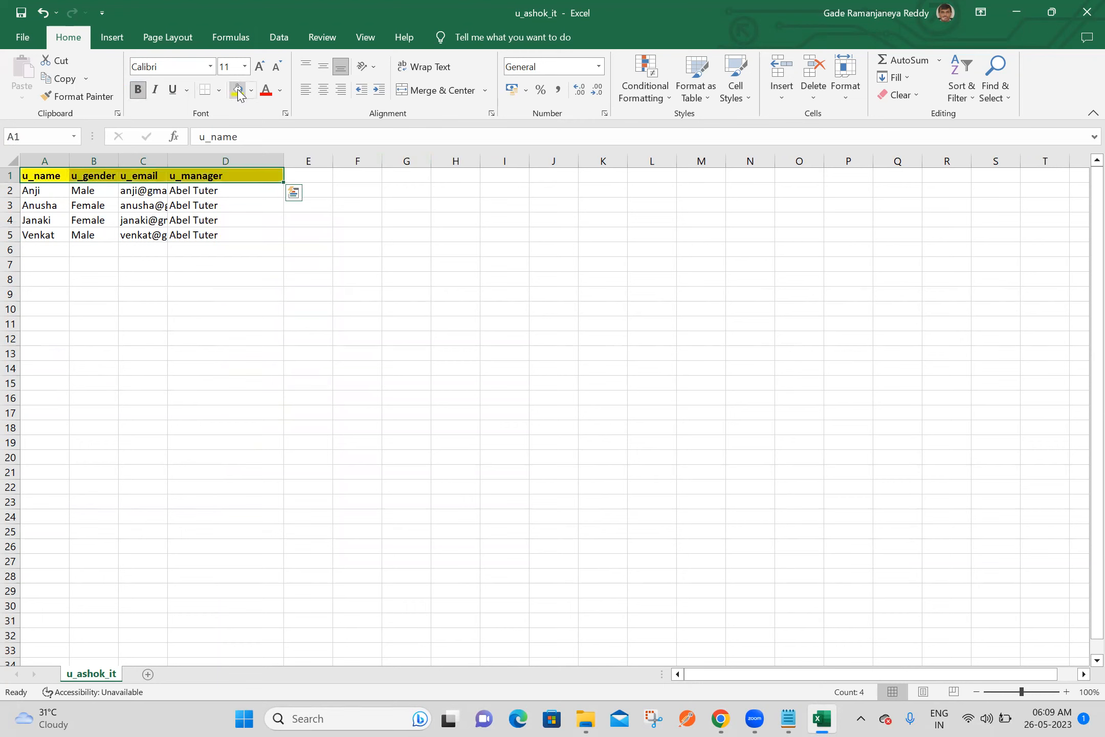
pyautogui.click(265, 90)
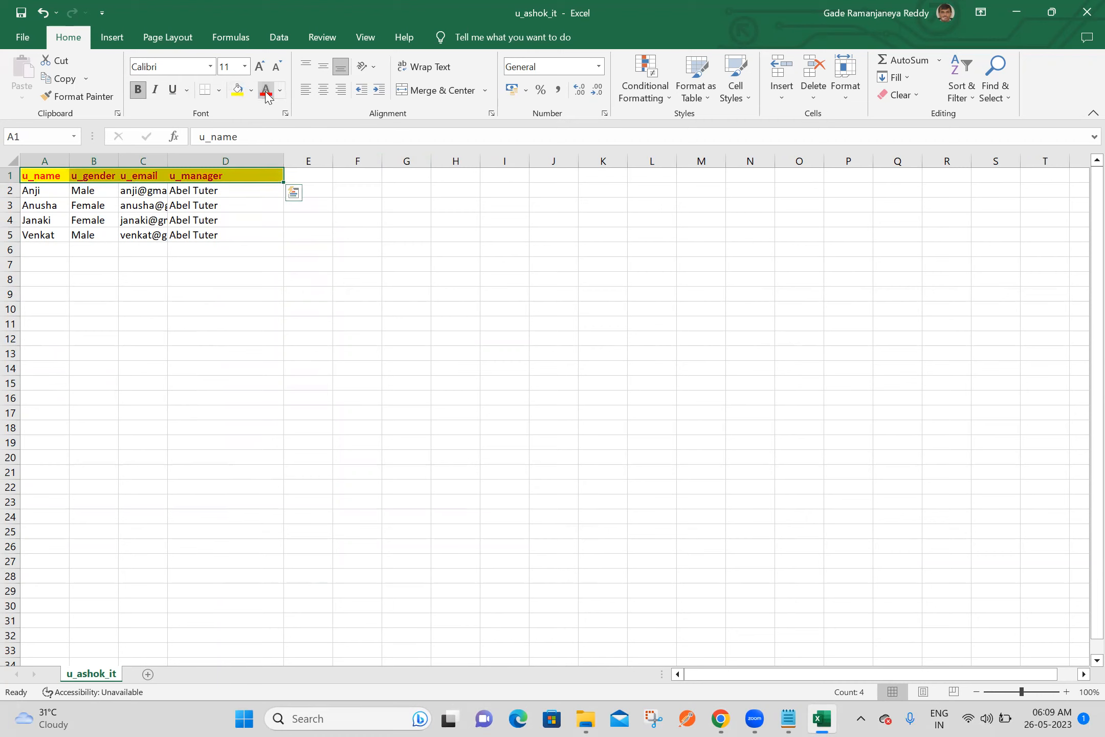
pyautogui.click(351, 292)
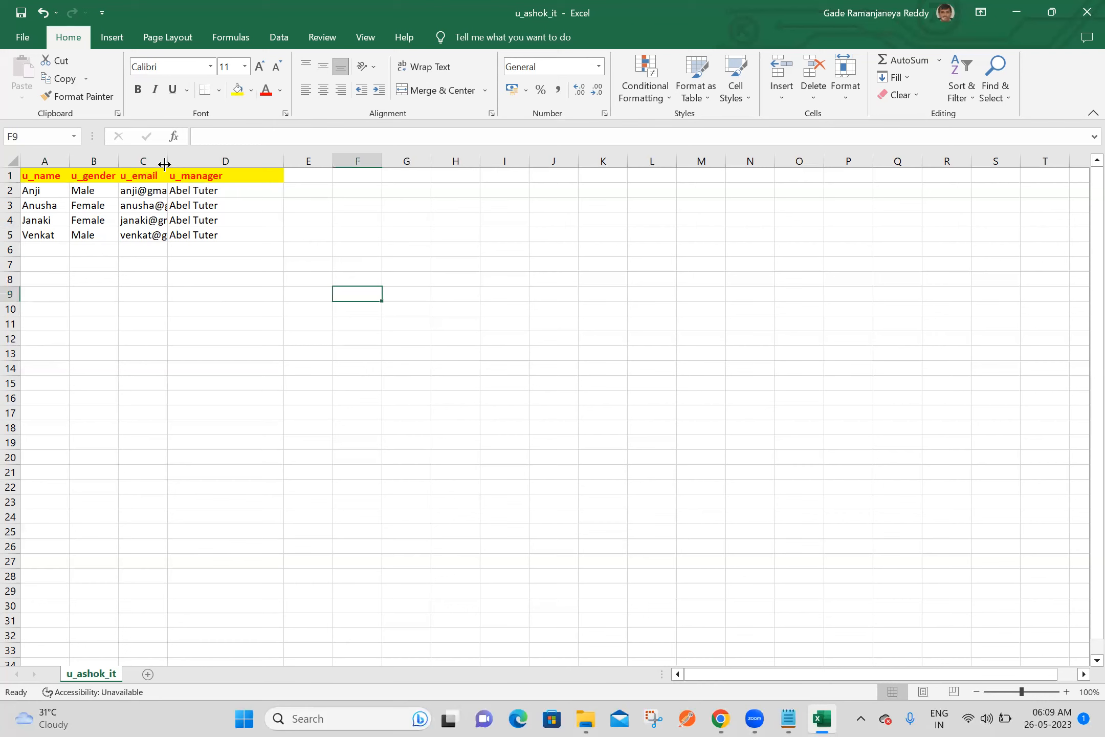
pyautogui.moveTo(164, 164); pyautogui.dragTo(232, 155)
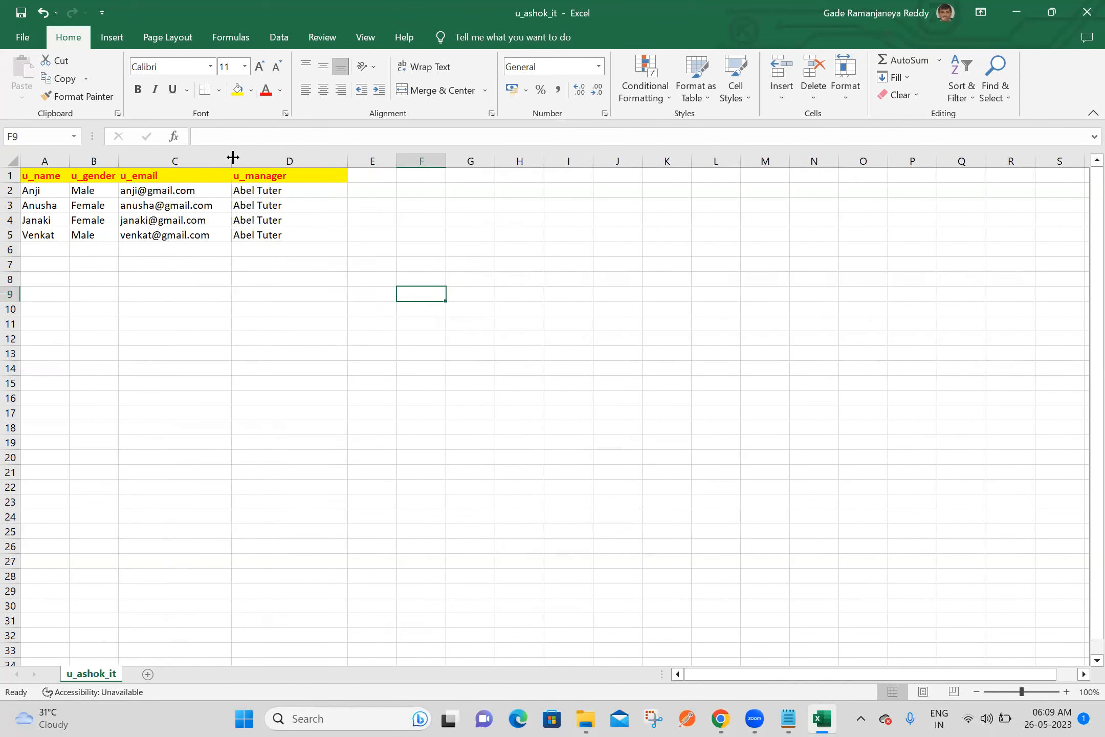
pyautogui.click(428, 216)
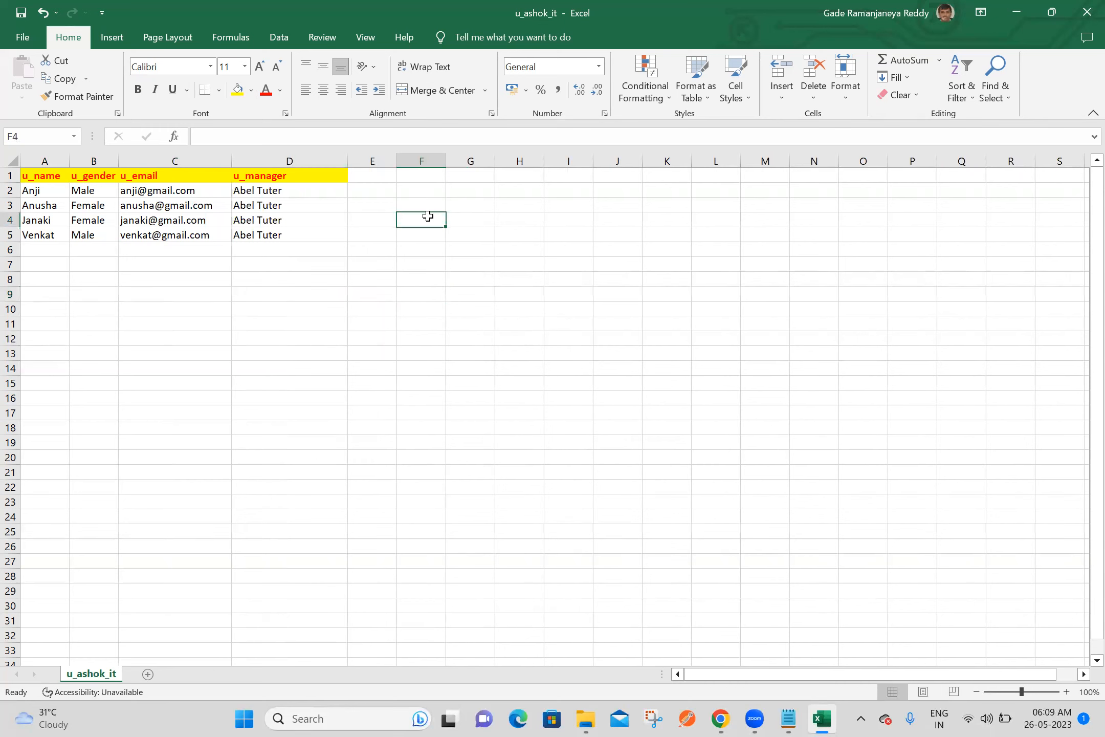
# Rename the u_name header to Name and the u_gender header to Gender
pyautogui.click(45, 178)
pyautogui.write('N')
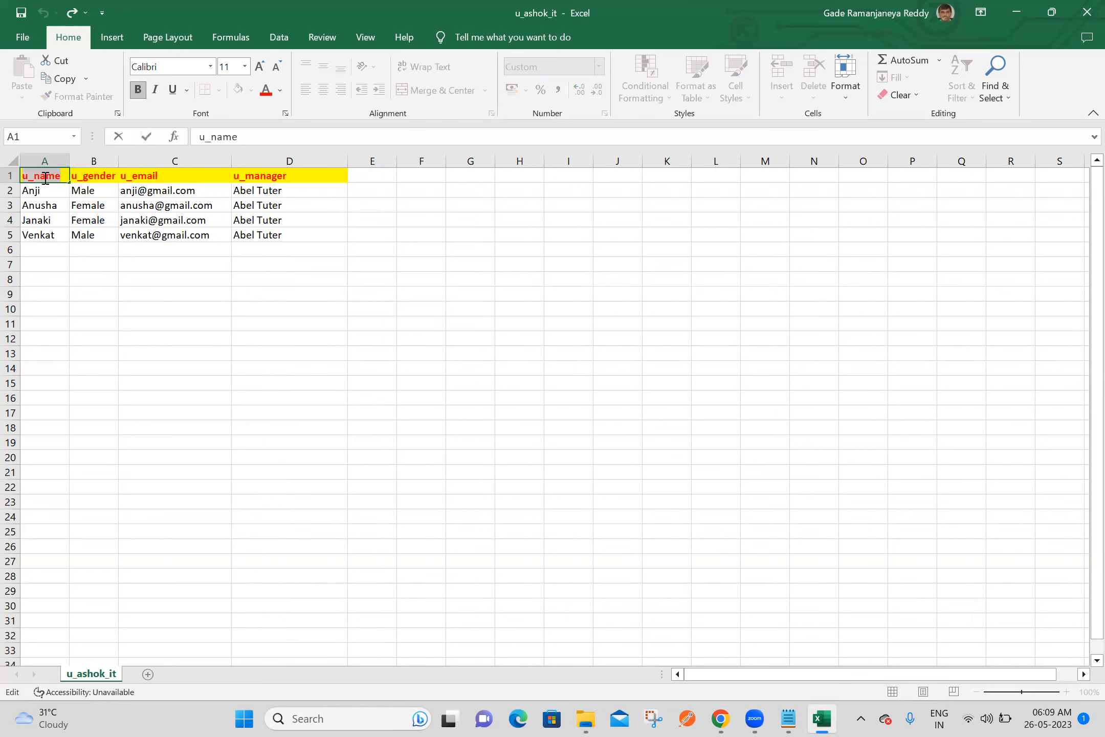
pyautogui.write('ame')
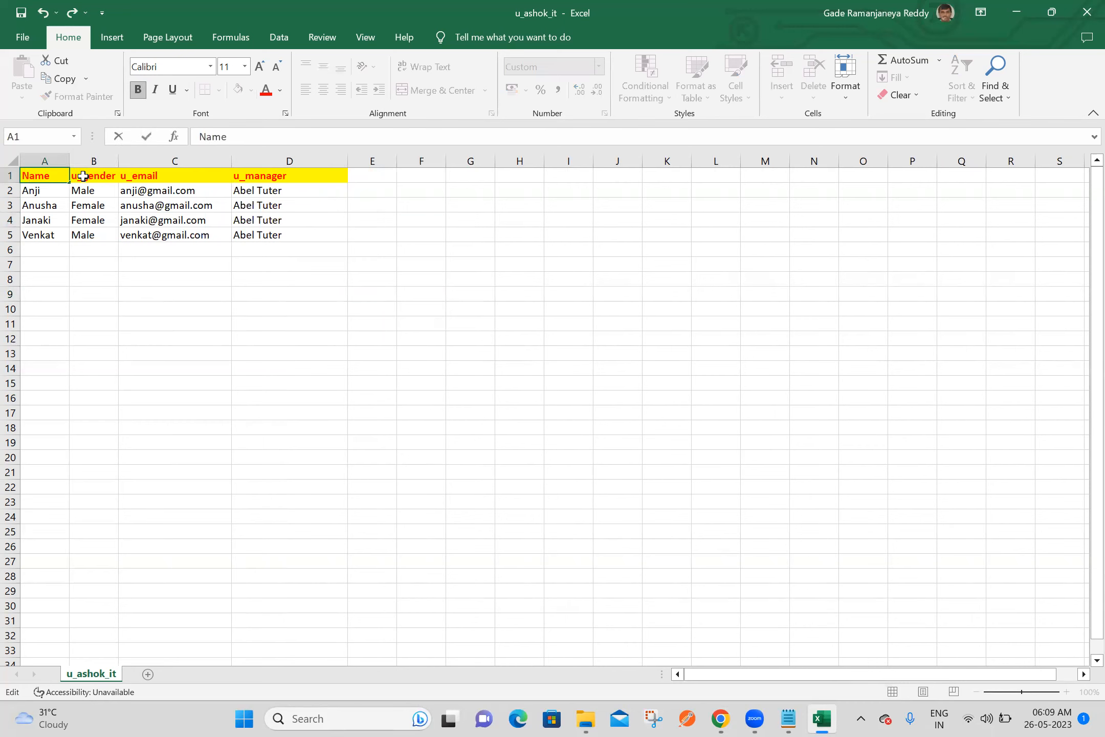
pyautogui.click(82, 176)
pyautogui.doubleClick(84, 178)
pyautogui.doubleClick(84, 178)
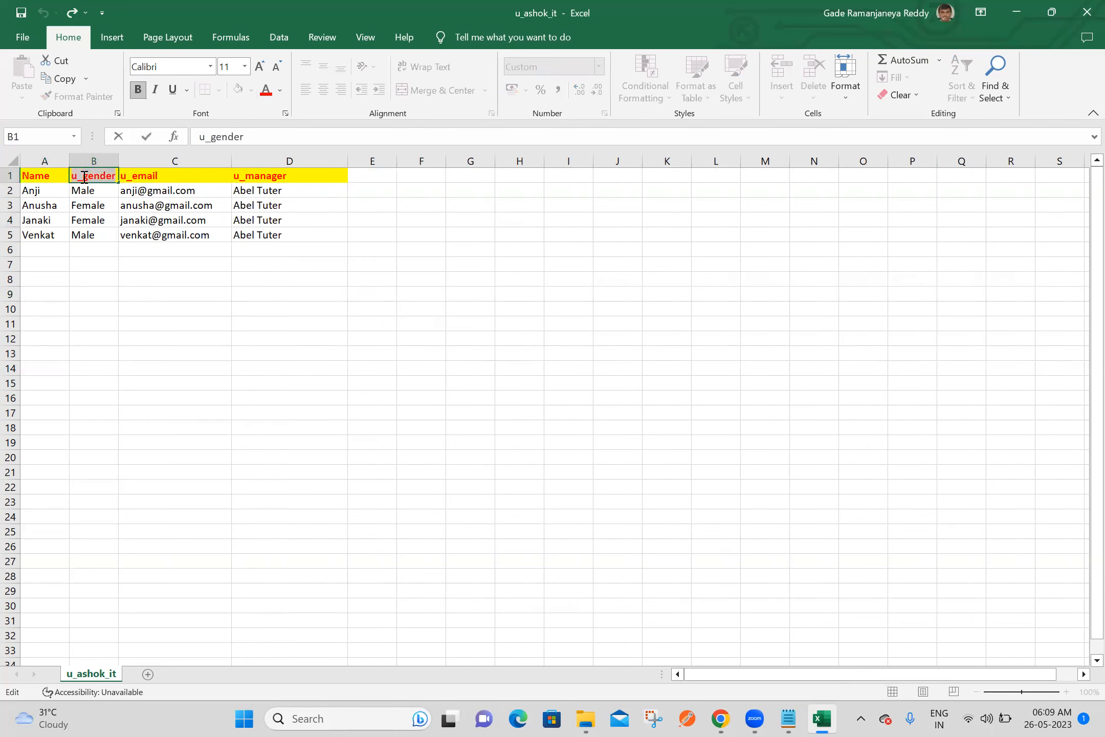
pyautogui.write('Gende')
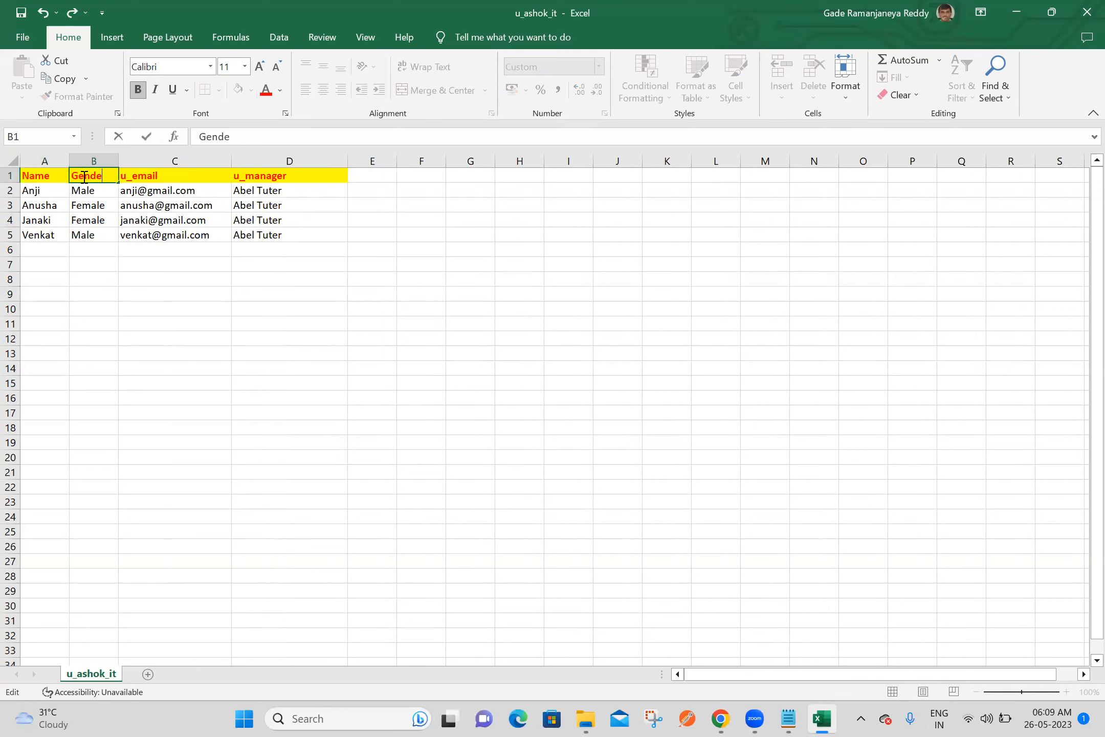
pyautogui.write('r')
# Rename the u_email header to Email and the u_manager header to Manager
pyautogui.click(164, 177)
pyautogui.doubleClick(165, 177)
pyautogui.write('Ema')
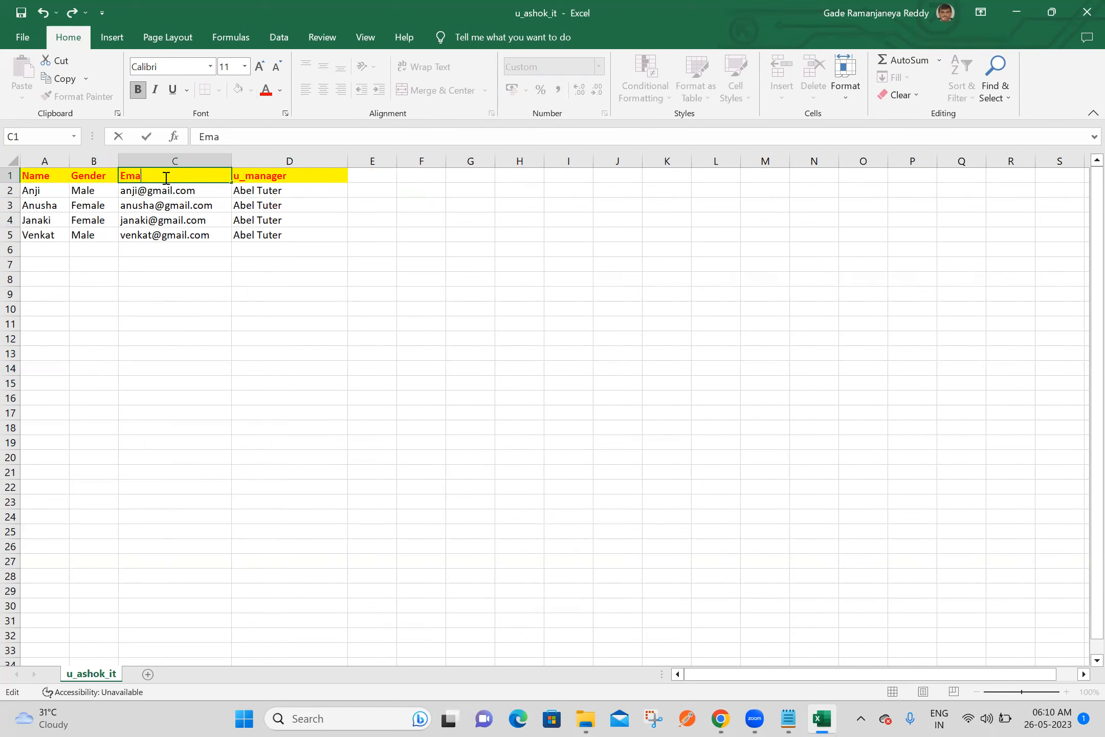
pyautogui.click(311, 175)
pyautogui.doubleClick(310, 176)
pyautogui.write('Manage')
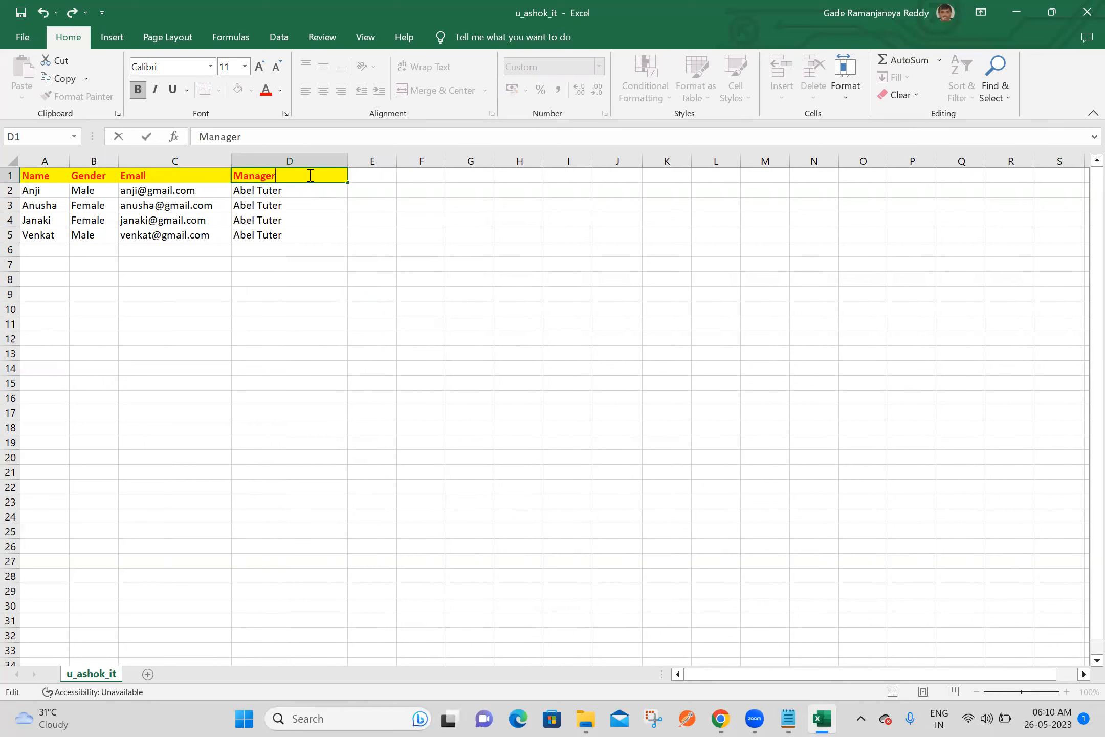
pyautogui.click(563, 241)
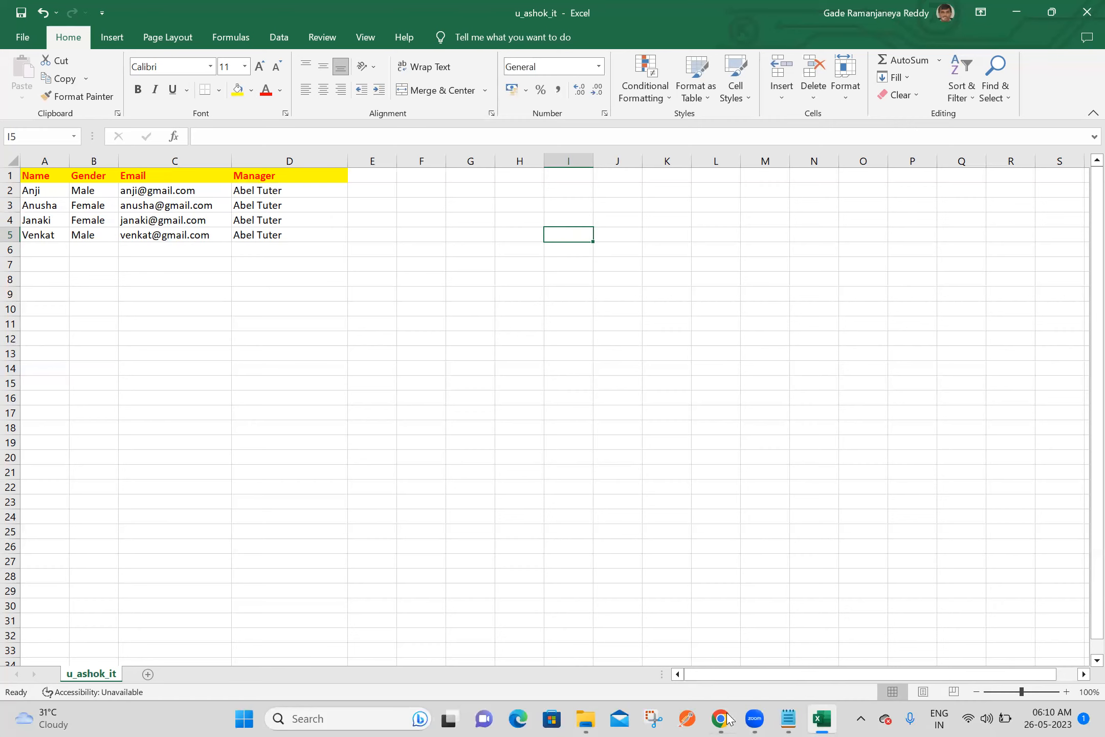
# Close the workbook and open the System Import Sets Data Sources list in a new tab of ServiceNow in Chrome
pyautogui.click(1084, 14)
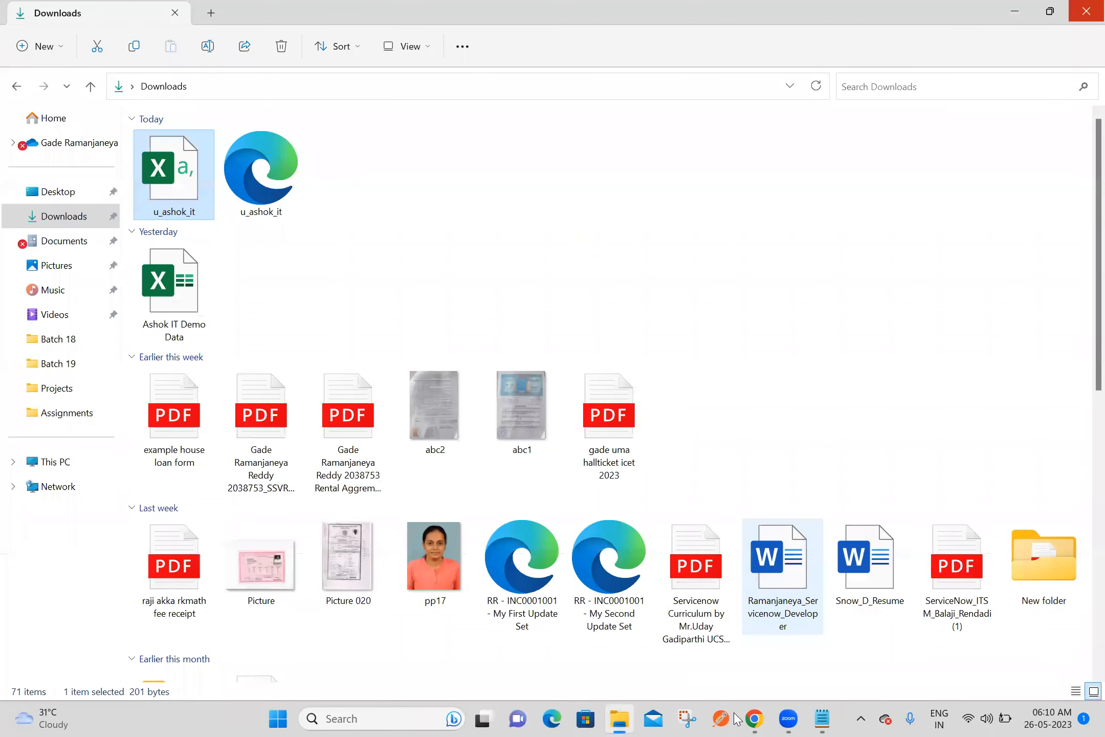
pyautogui.click(751, 718)
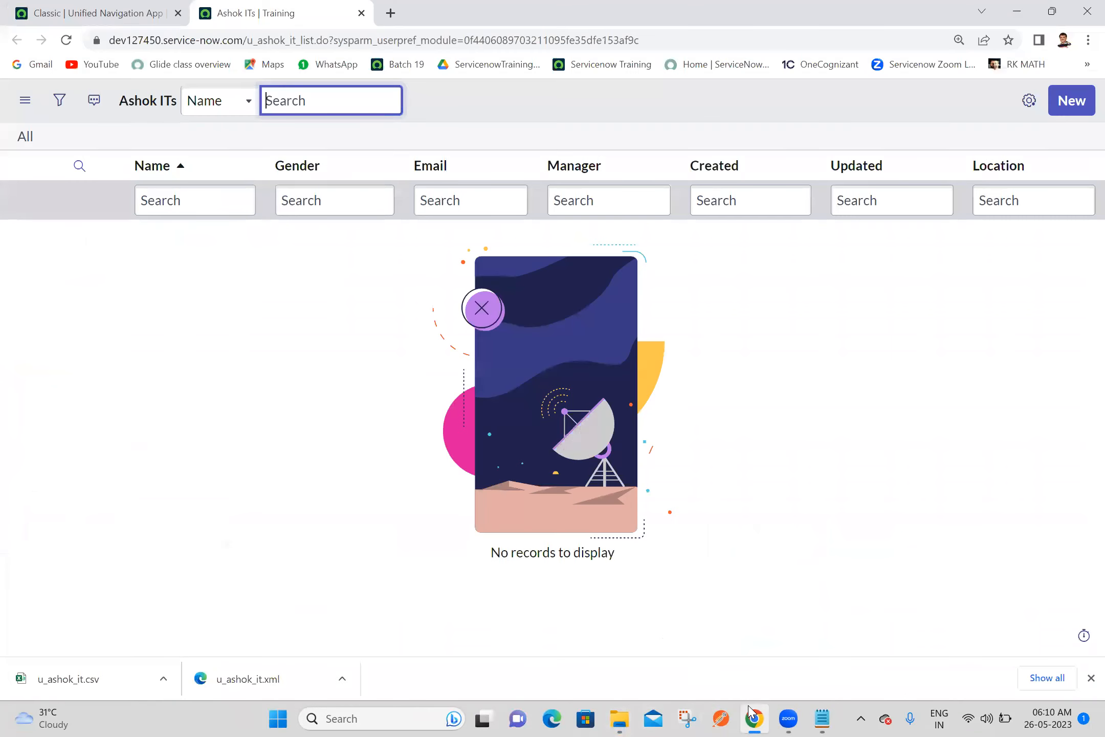
pyautogui.click(67, 6)
pyautogui.doubleClick(161, 153)
pyautogui.write('data sp')
pyautogui.press('BackSpace')
pyautogui.write('ource')
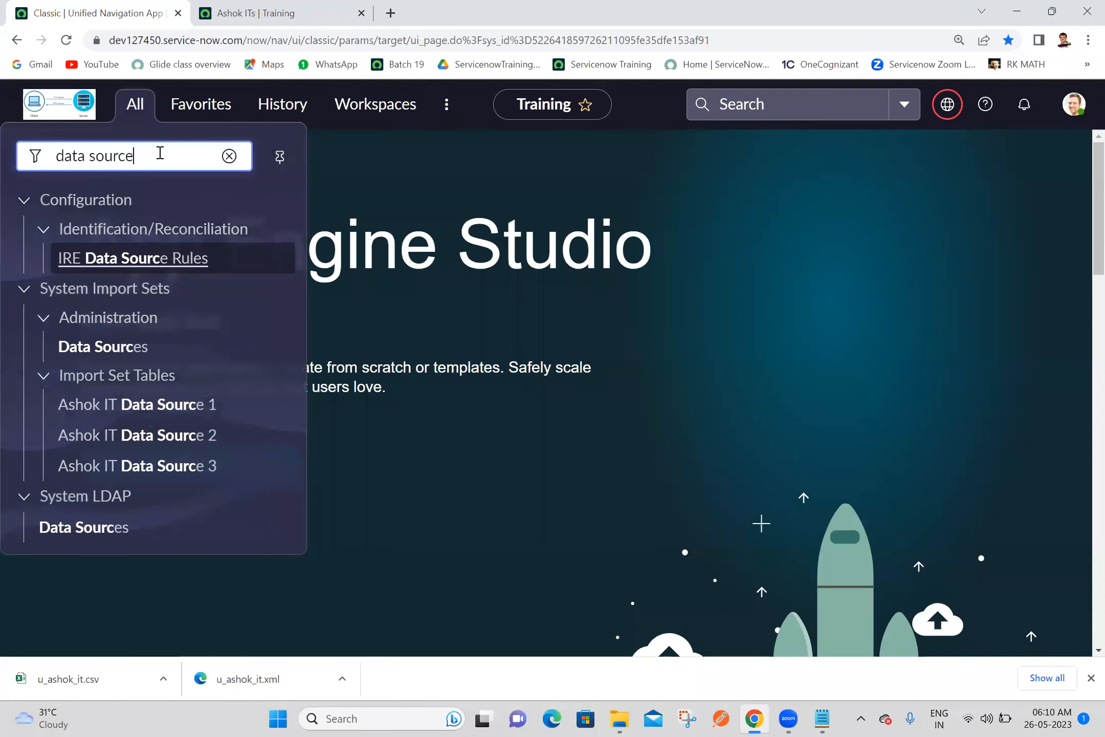
pyautogui.write('s')
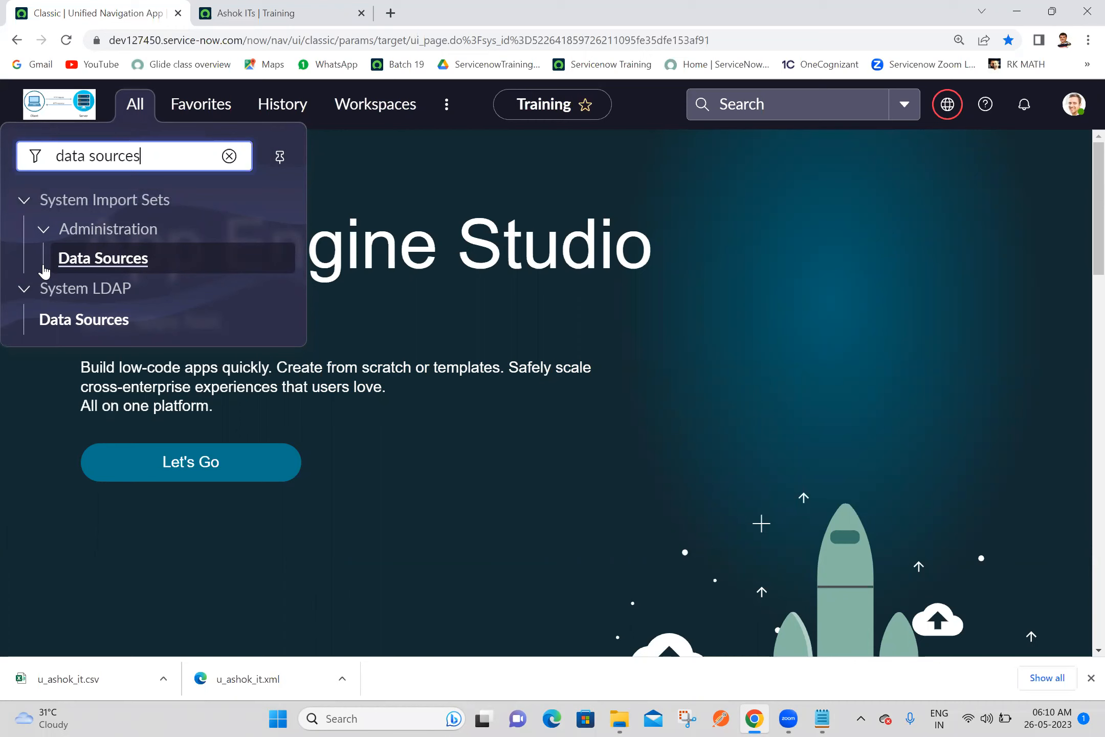
pyautogui.middleClick(68, 261)
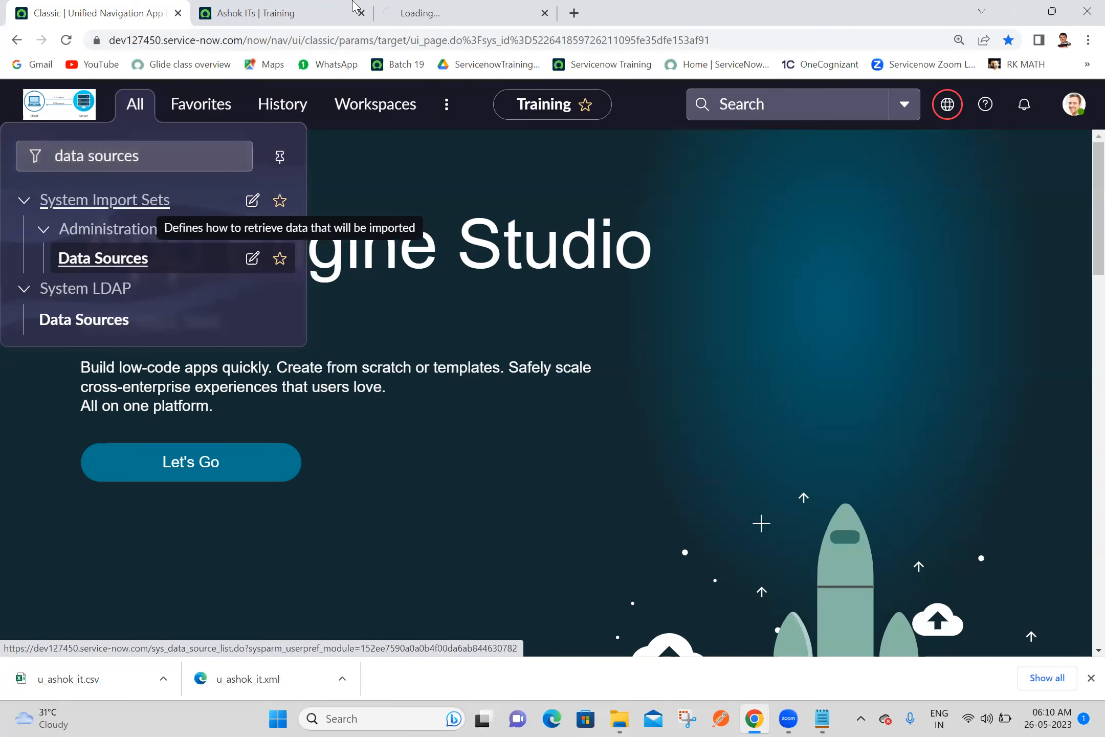
pyautogui.click(427, 10)
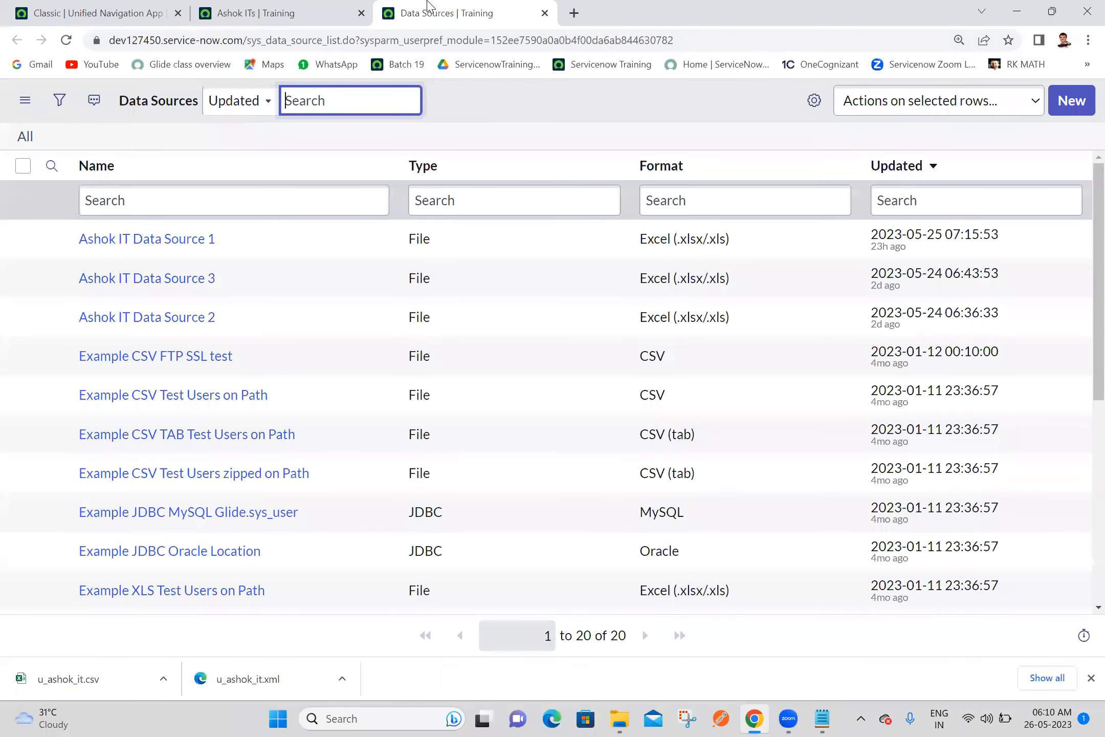
pyautogui.click(499, 131)
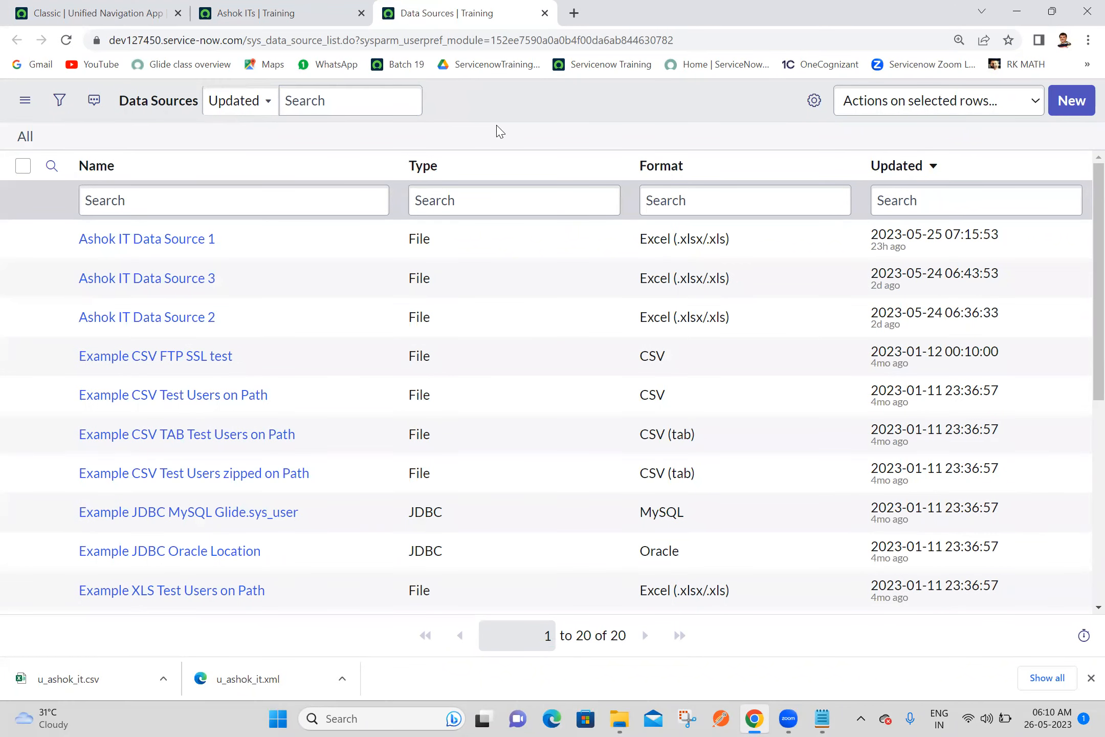
# Start a new data source named Ashok IT Data Source 4, using the same text as its import set table label
pyautogui.click(1070, 102)
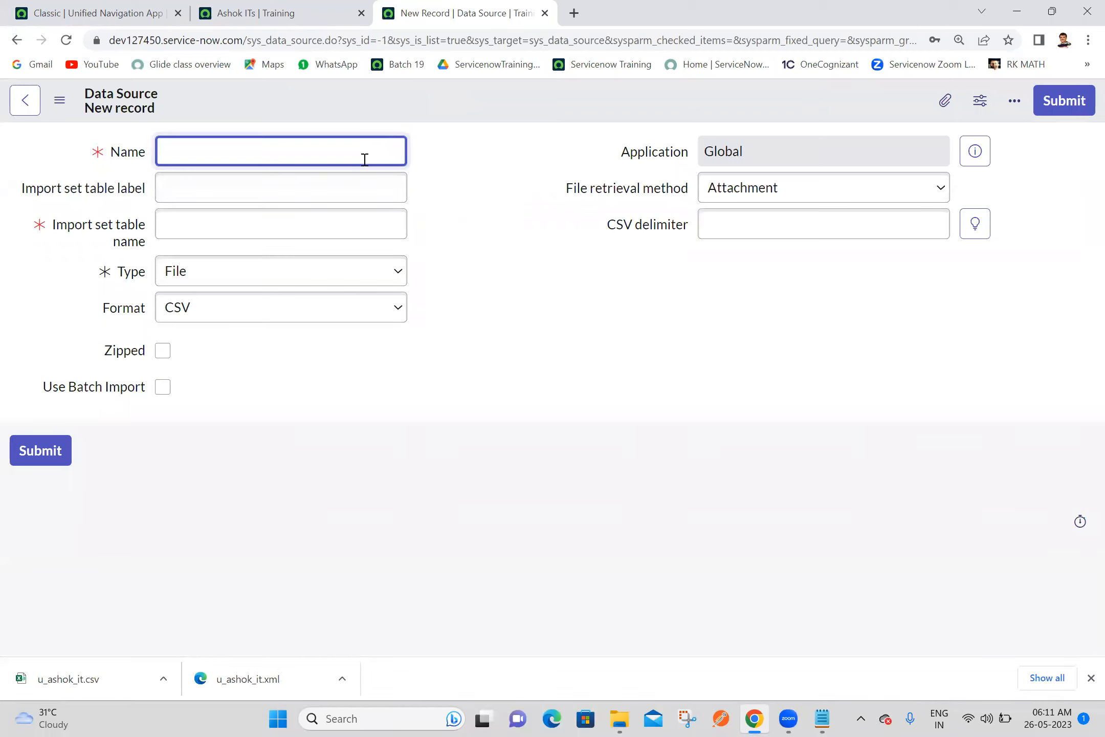
pyautogui.write('shok IT Data Source 4')
pyautogui.hotkey('ctrl', 'a')
pyautogui.hotkey('ctrl', 'c')
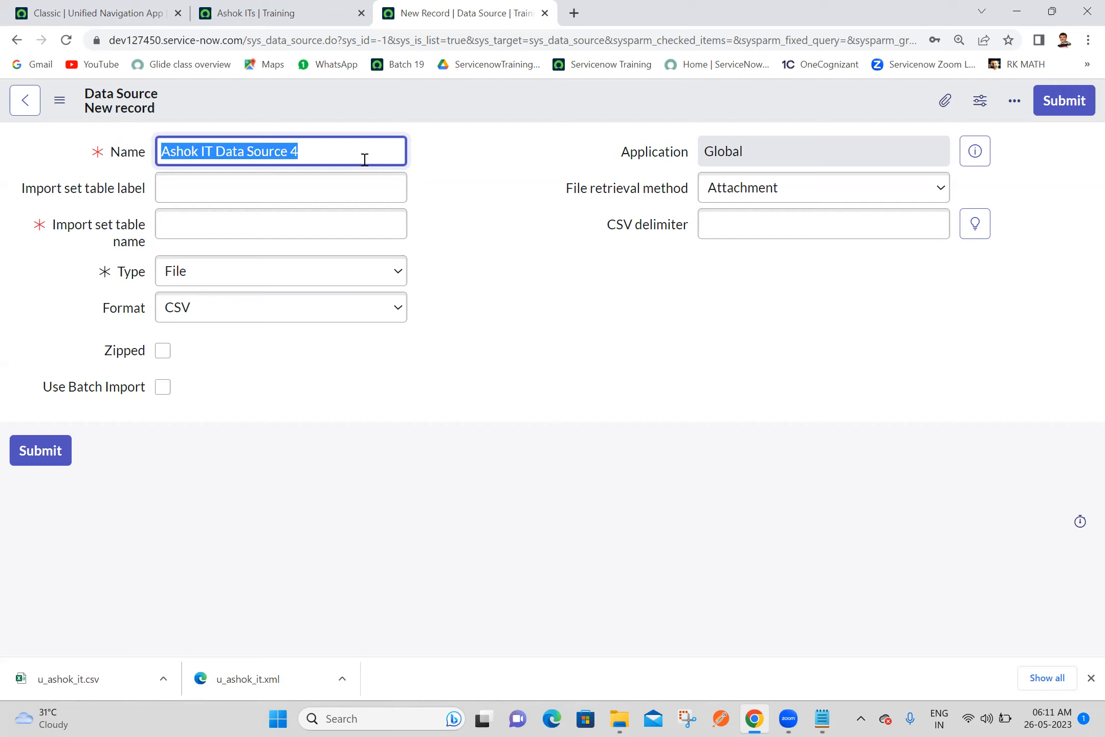
pyautogui.click(365, 188)
pyautogui.hotkey('ctrl', 'v')
pyautogui.click(511, 196)
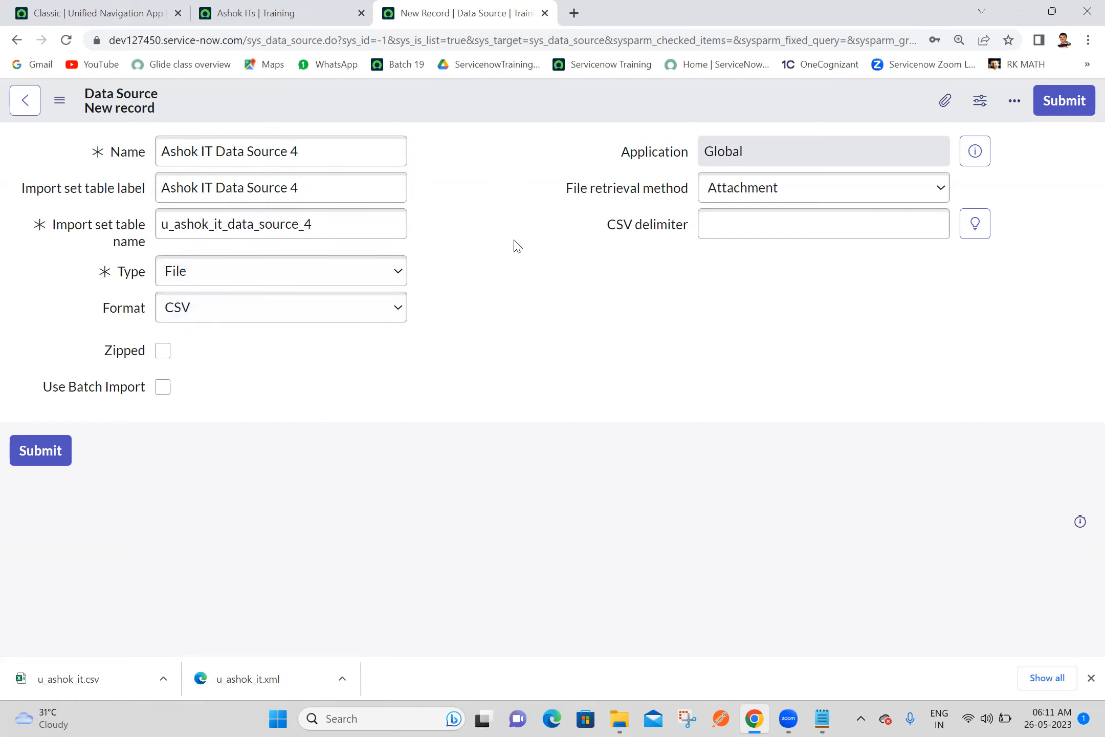
# Attach u_ashok_it.csv from the Downloads folder to the new data source, decline saving the password, and save the record
pyautogui.click(954, 102)
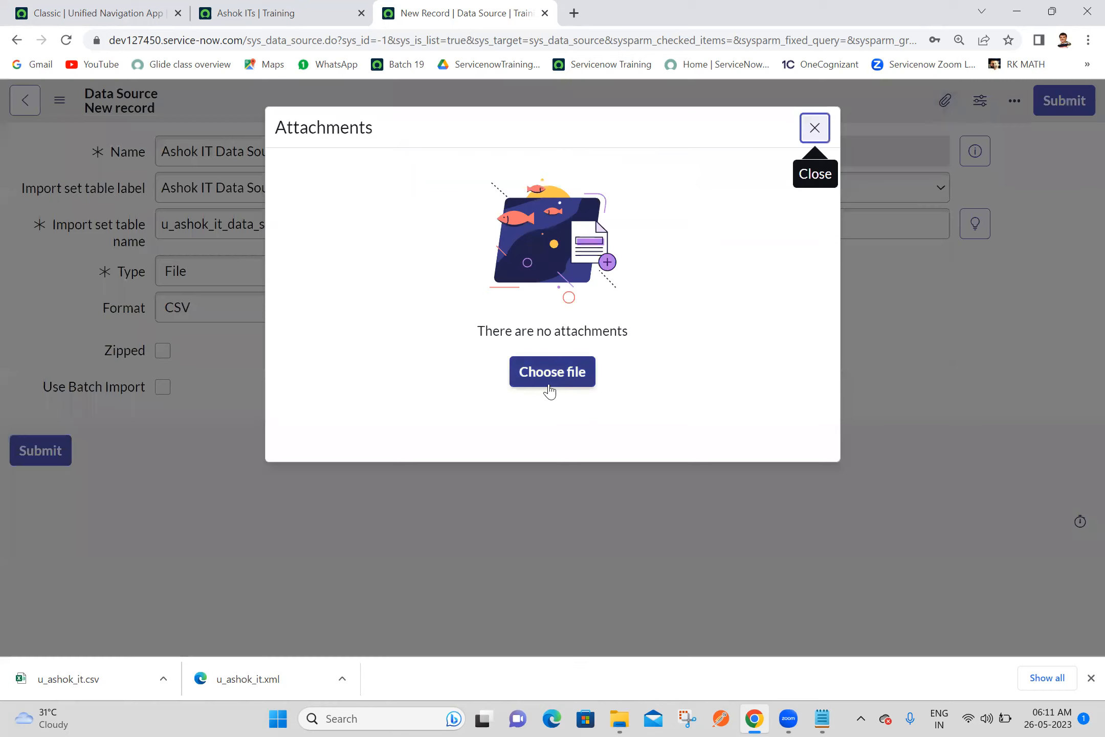
pyautogui.click(543, 379)
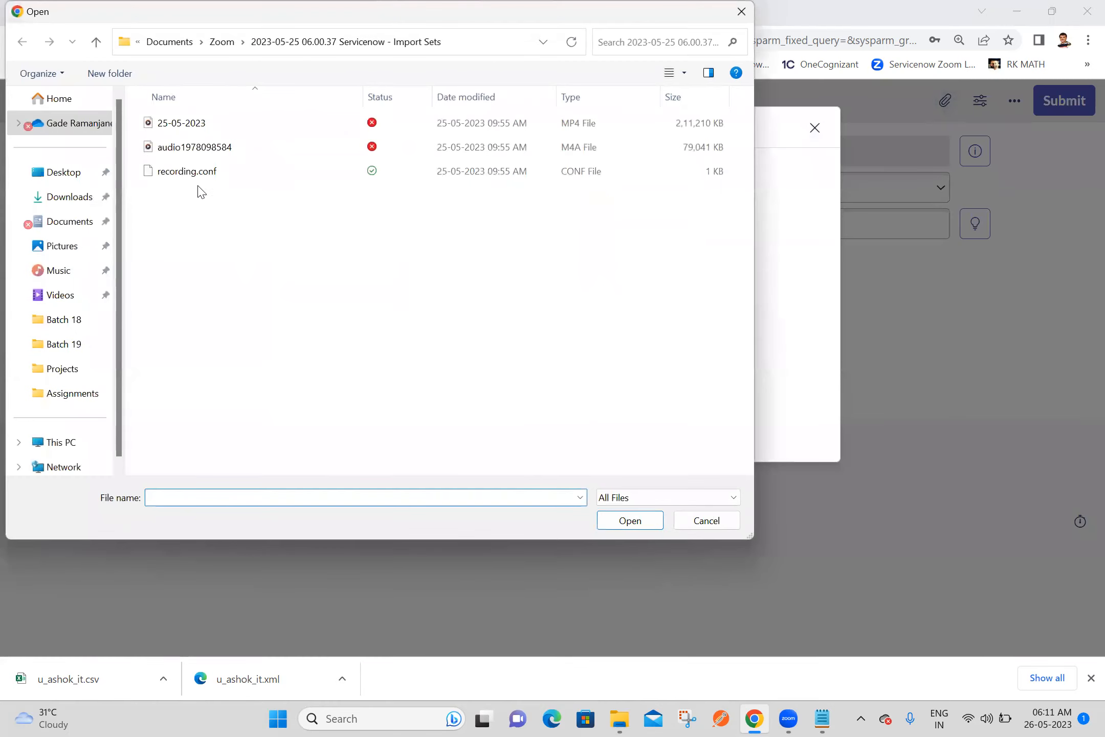
pyautogui.click(55, 199)
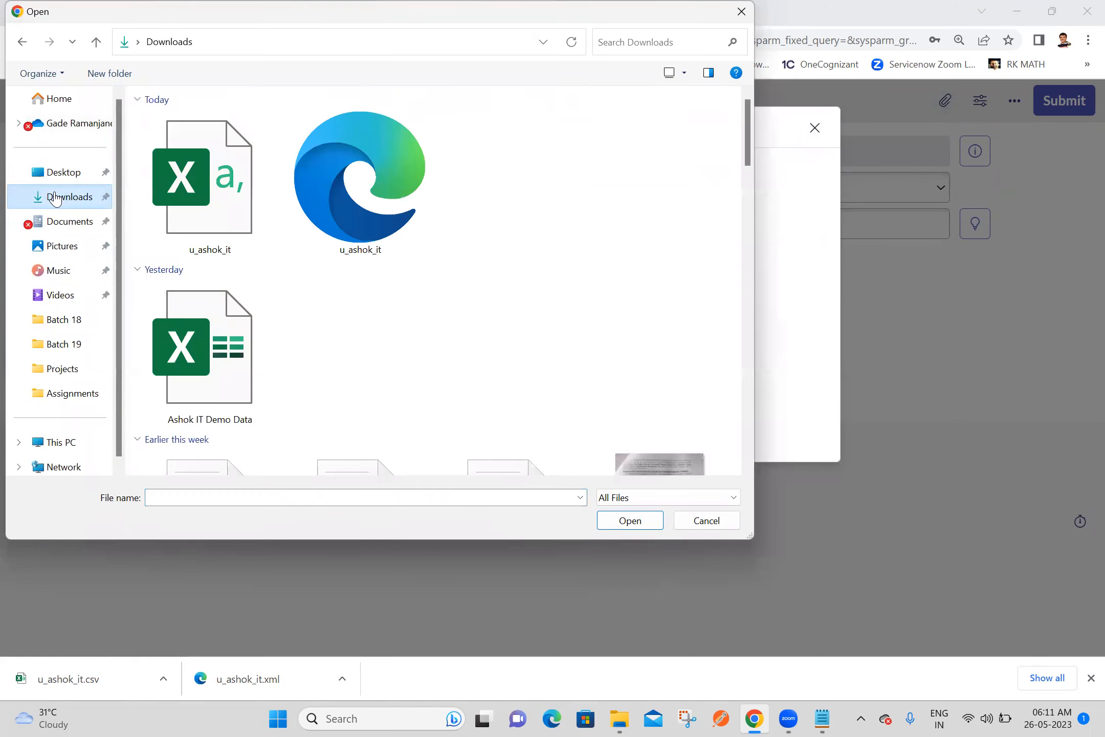
pyautogui.doubleClick(207, 197)
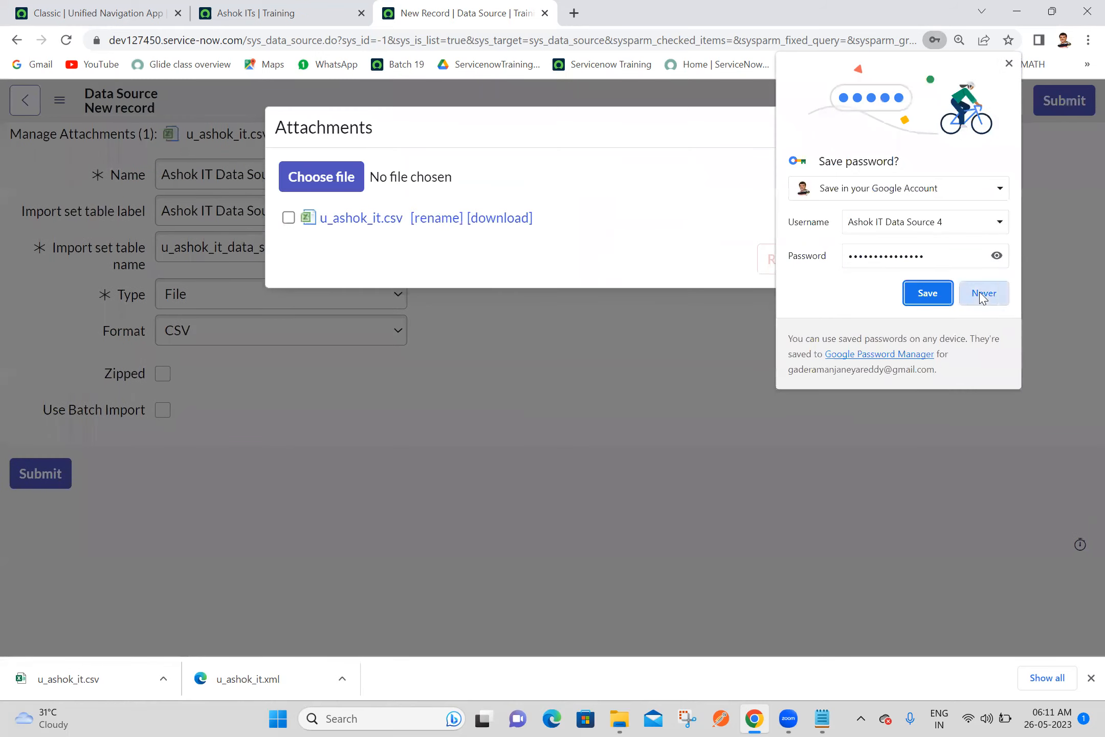
pyautogui.click(982, 296)
pyautogui.click(814, 128)
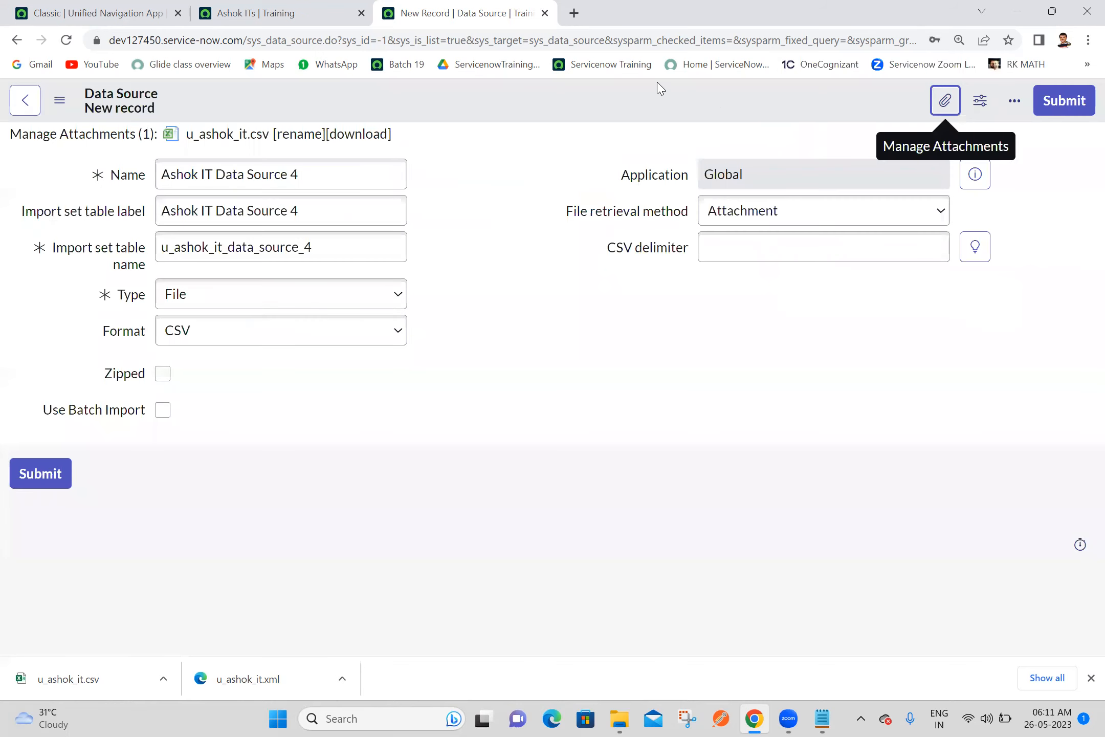
pyautogui.rightClick(661, 94)
pyautogui.click(676, 105)
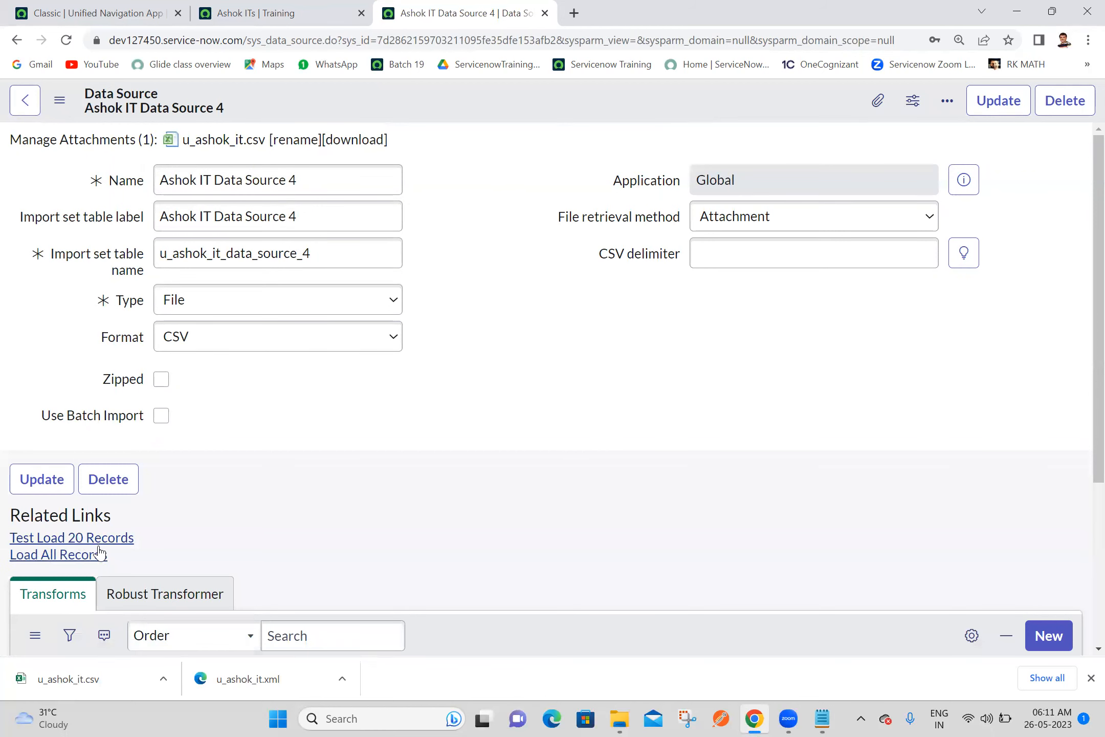
# Try to load all records from Ashok IT Data Source 4, returning to its record to repeat the load
pyautogui.click(96, 557)
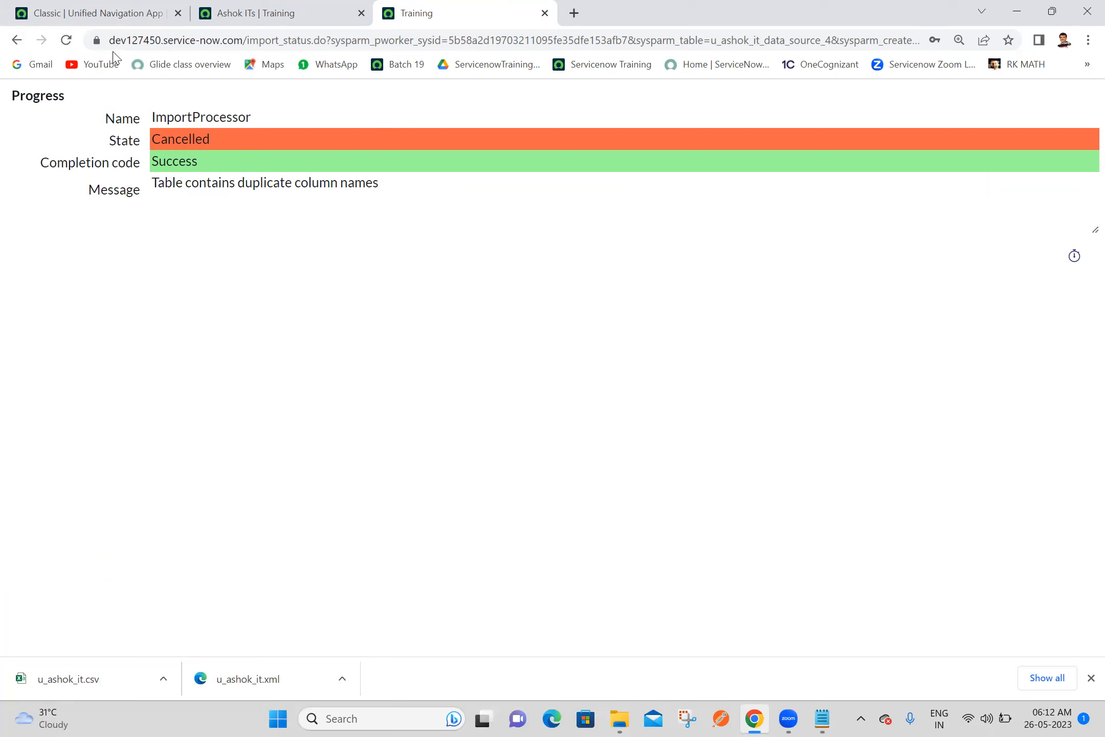
pyautogui.click(10, 42)
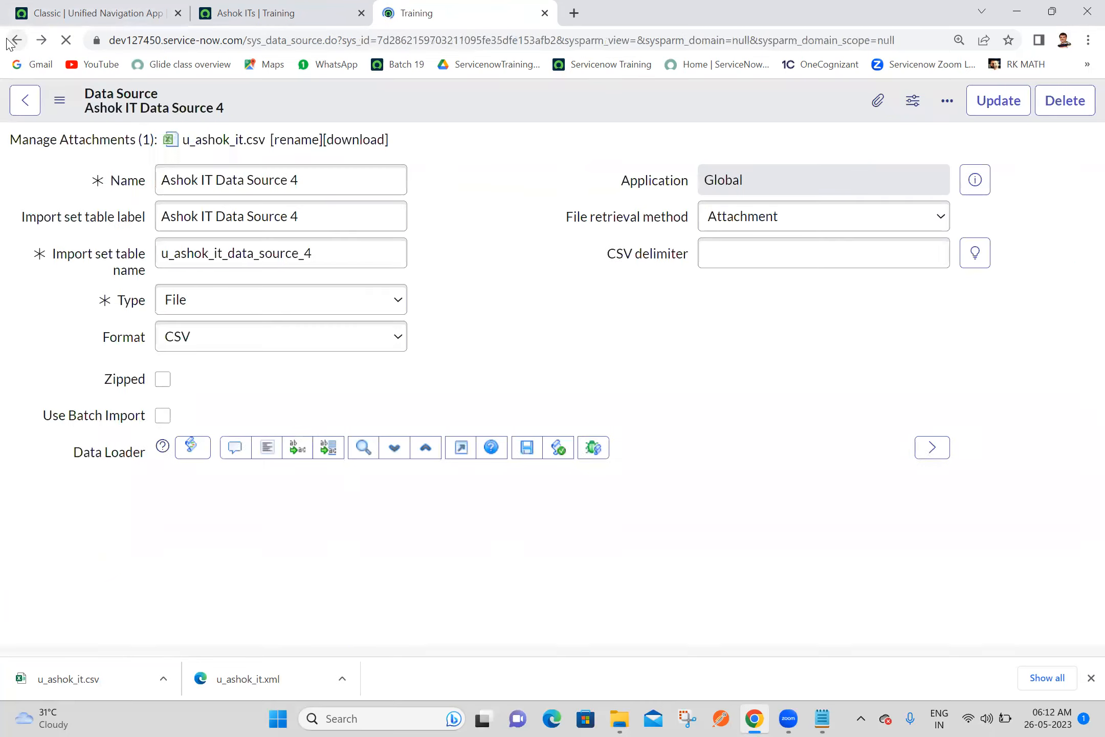
pyautogui.click(521, 301)
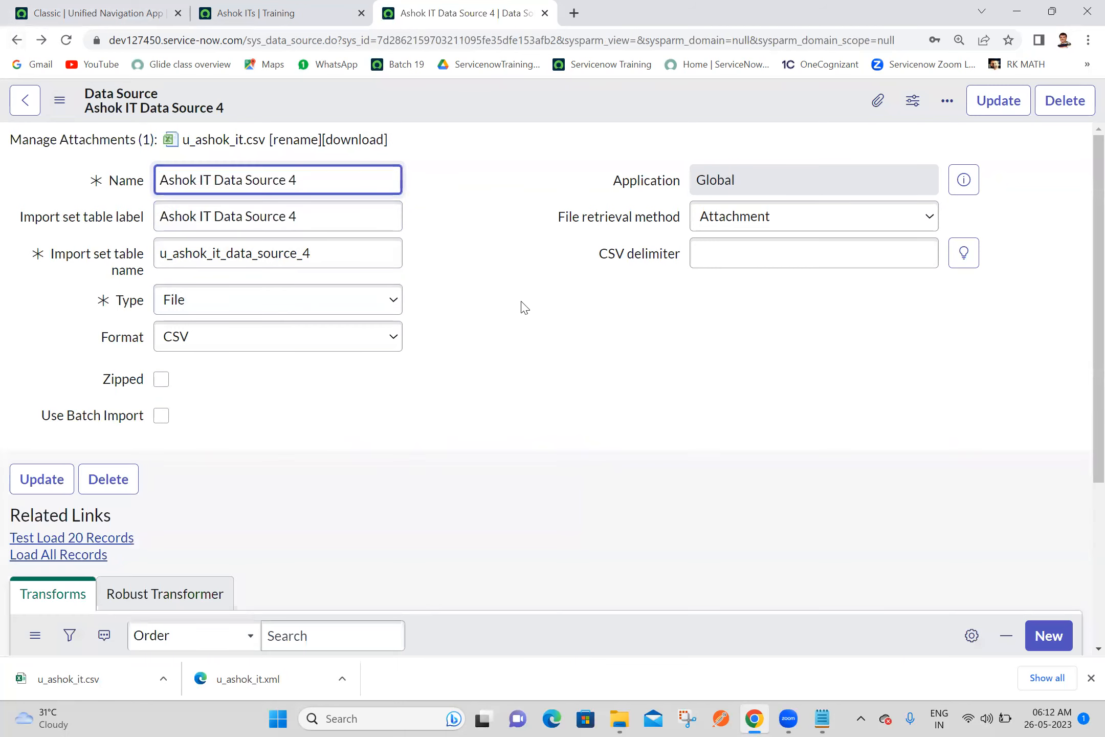
pyautogui.click(71, 559)
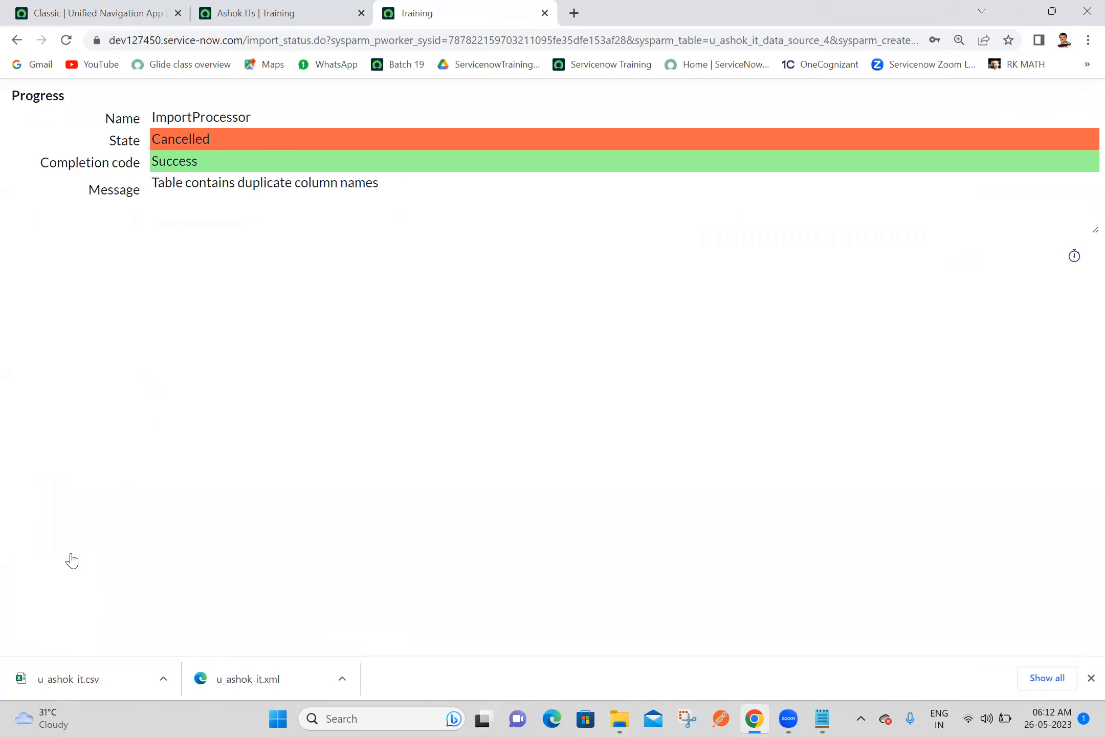
# Return to the data source record, examine u_ashok_it from Downloads in Excel with the Manager and Email columns widened, and close it without saving
pyautogui.click(16, 40)
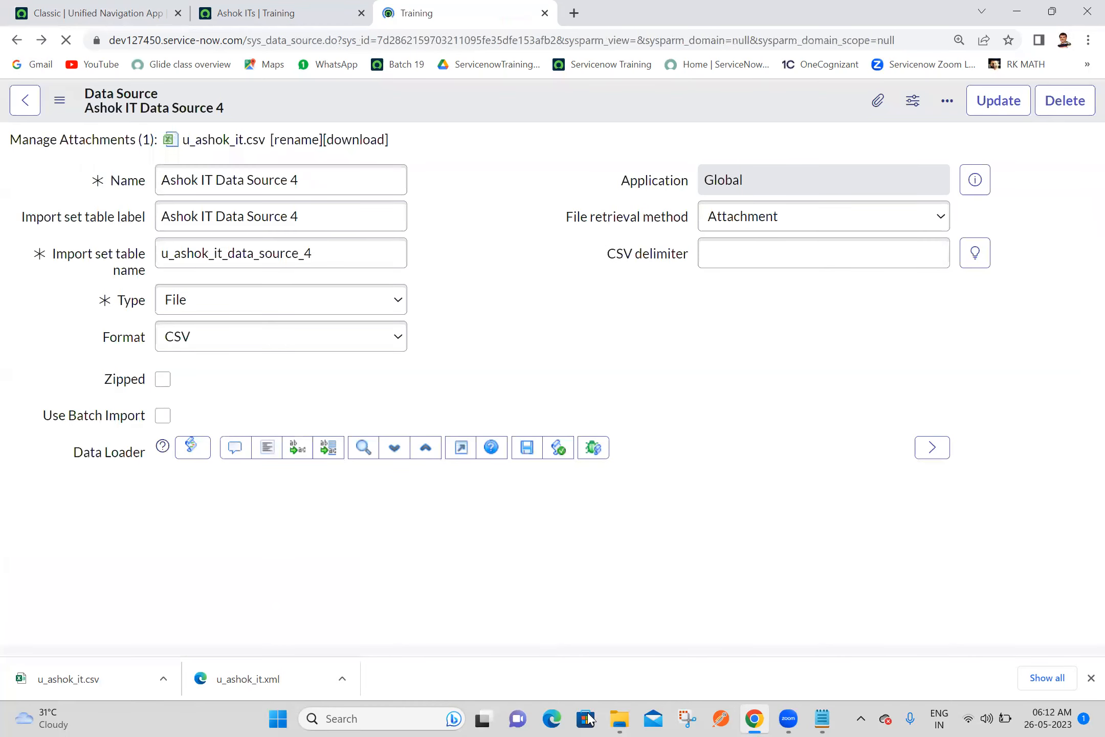
pyautogui.click(618, 719)
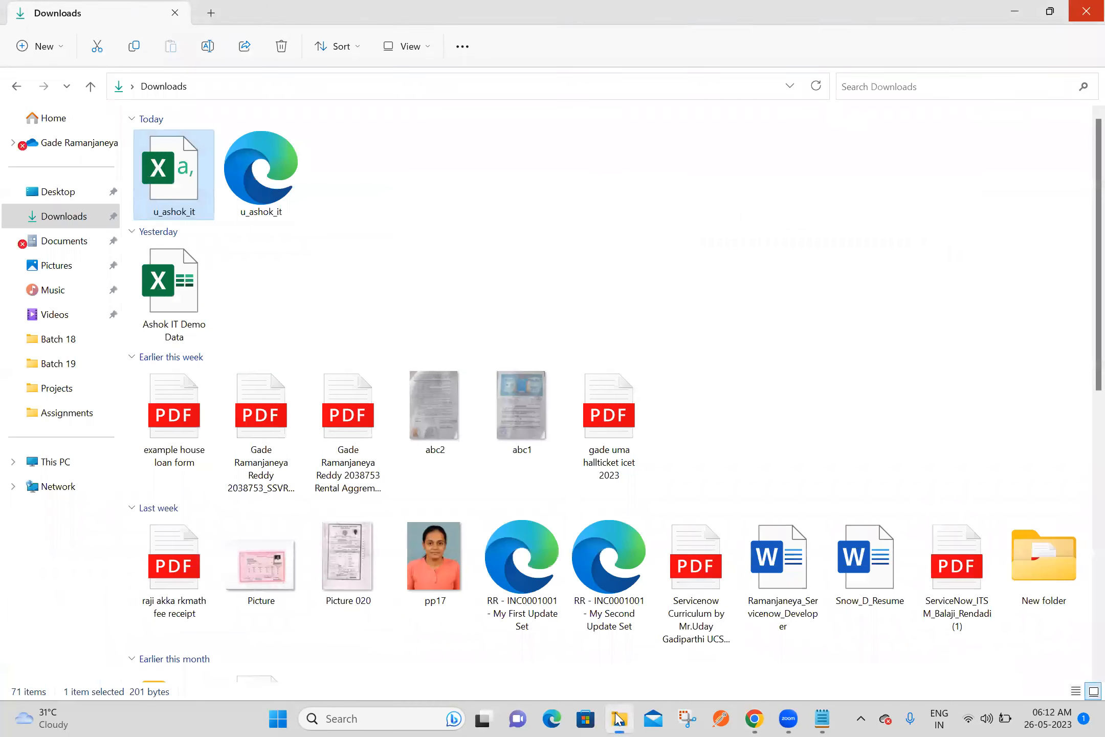
pyautogui.doubleClick(168, 182)
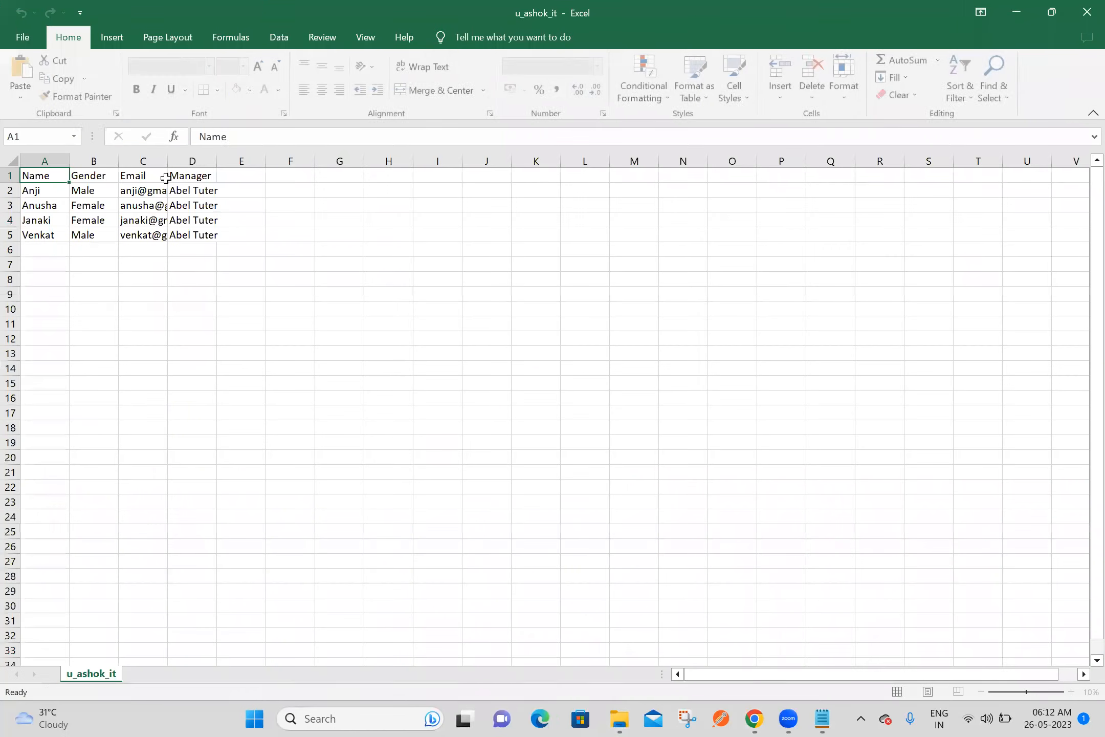
pyautogui.click(333, 331)
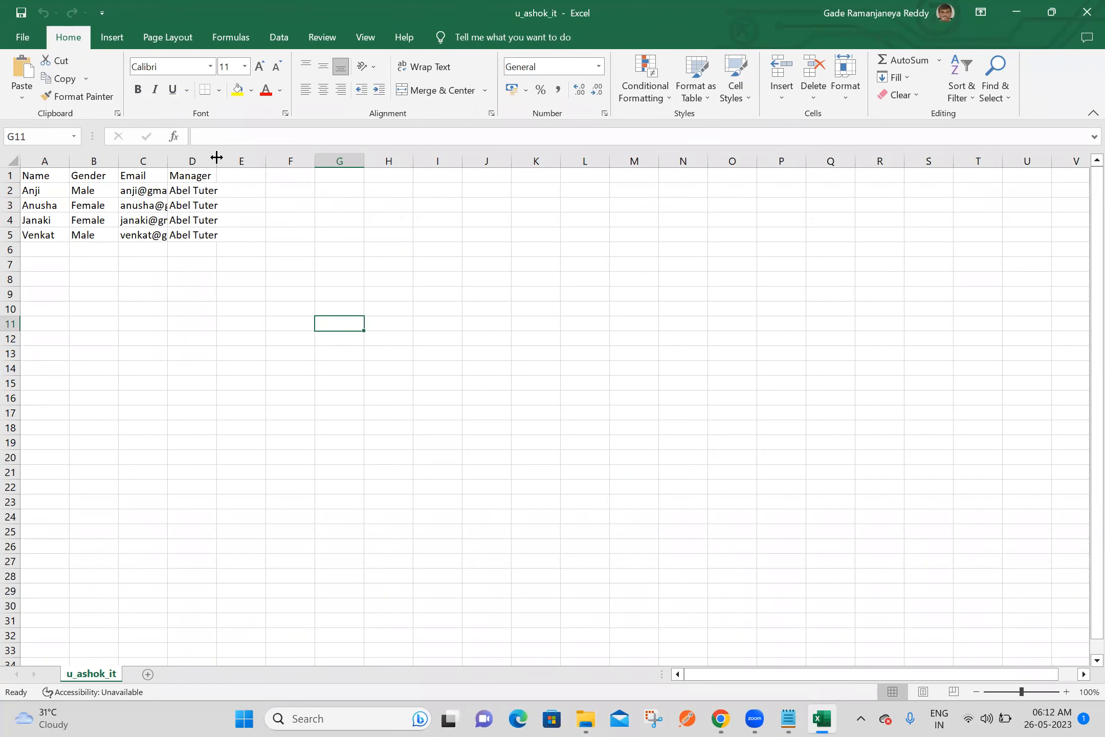
pyautogui.moveTo(216, 157); pyautogui.dragTo(288, 157)
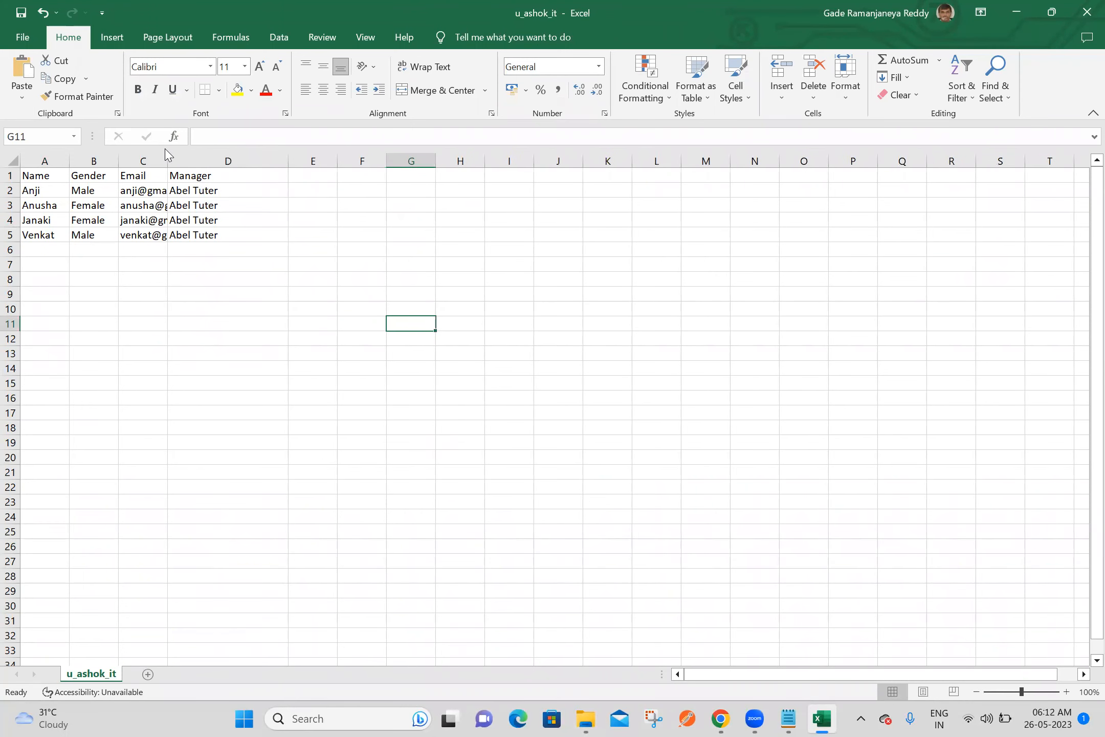
pyautogui.moveTo(167, 156); pyautogui.dragTo(235, 153)
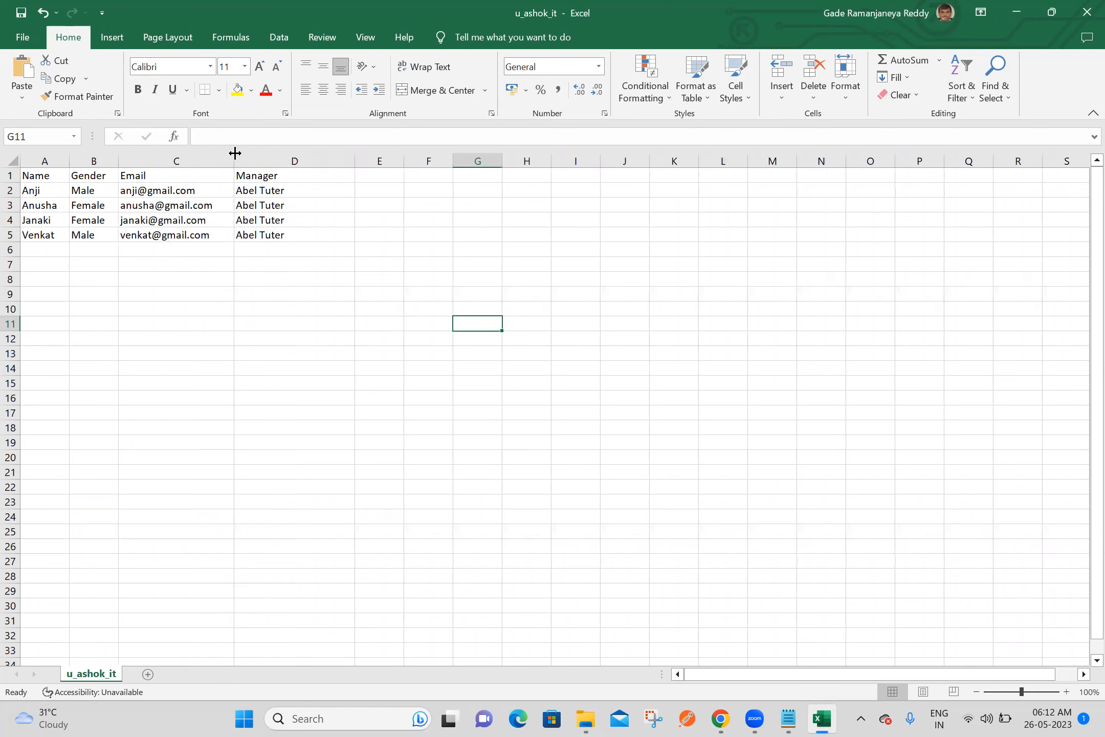
pyautogui.click(281, 327)
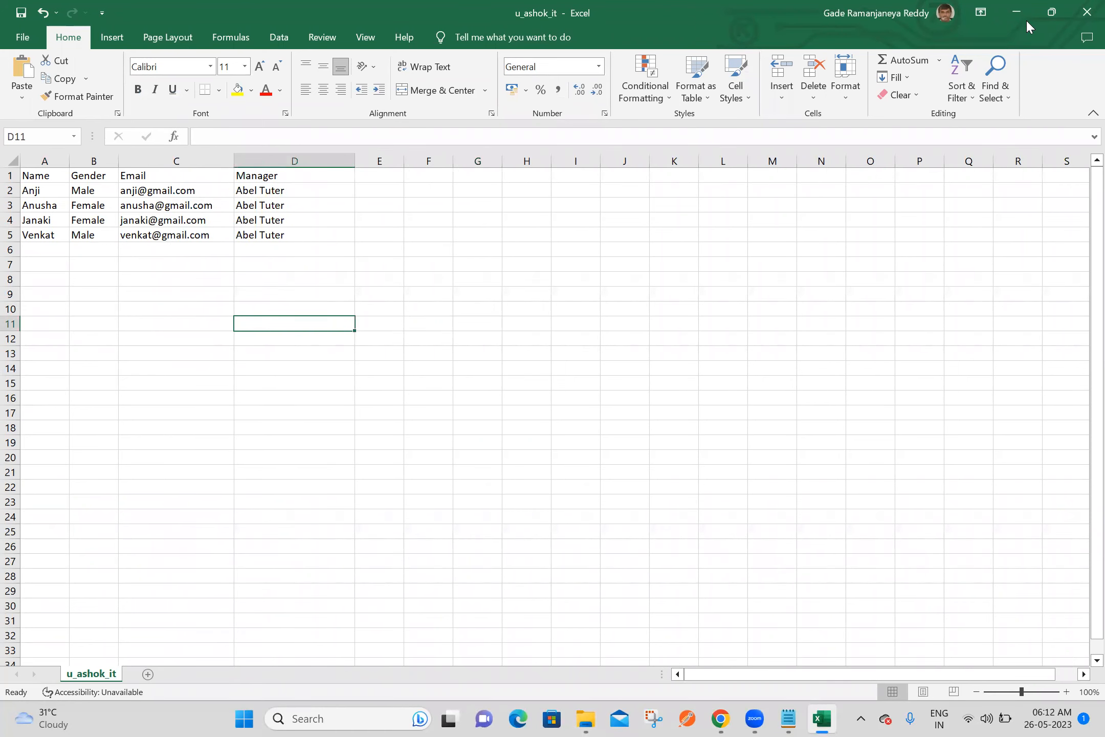
pyautogui.click(1084, 16)
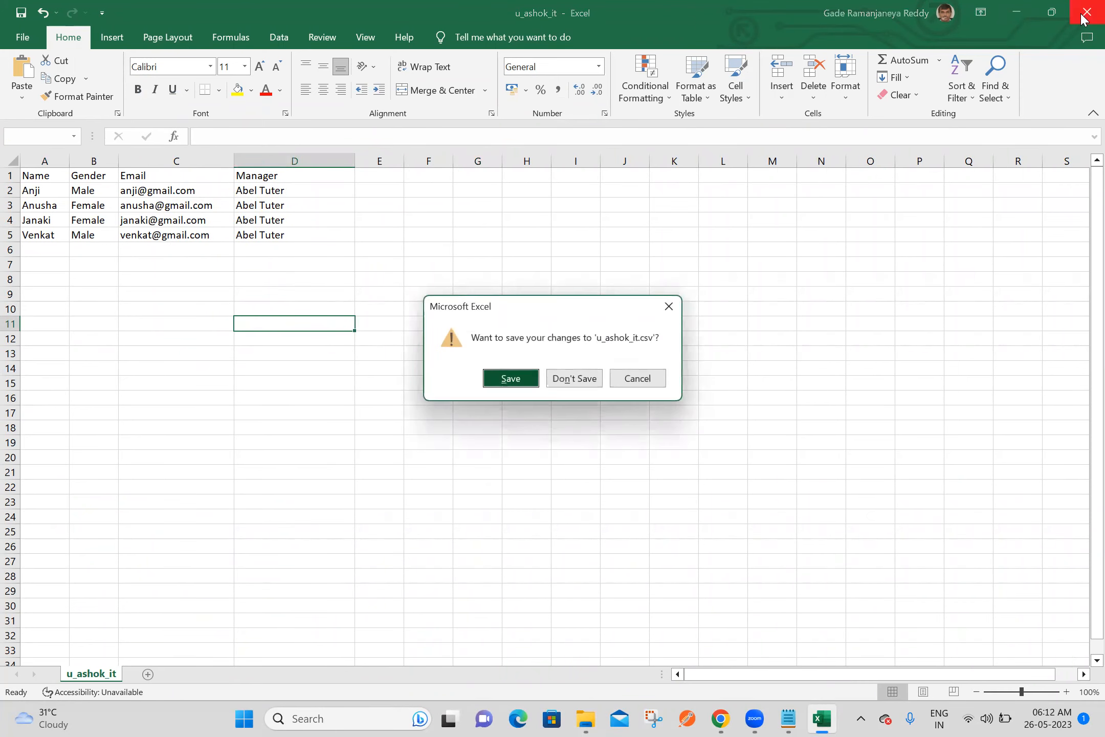
pyautogui.click(573, 379)
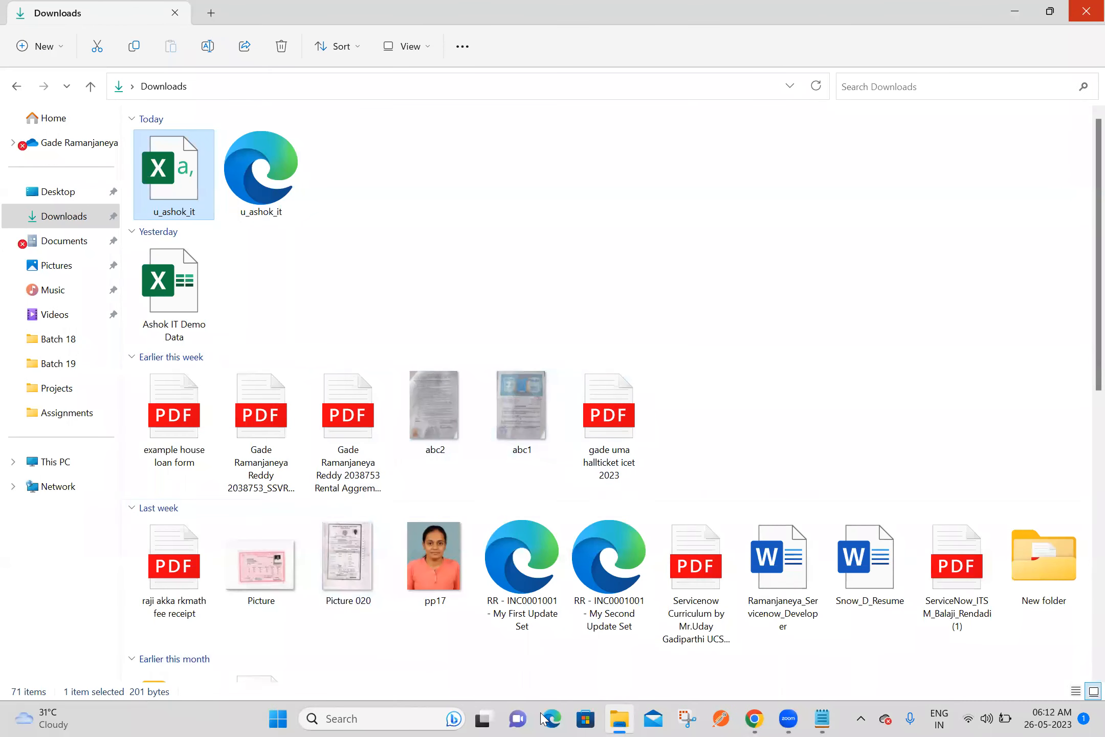
# Switch to Chrome, download the u_ashok_it.csv attachment from Ashok IT Data Source 4, and dismiss the blank download window
pyautogui.click(749, 719)
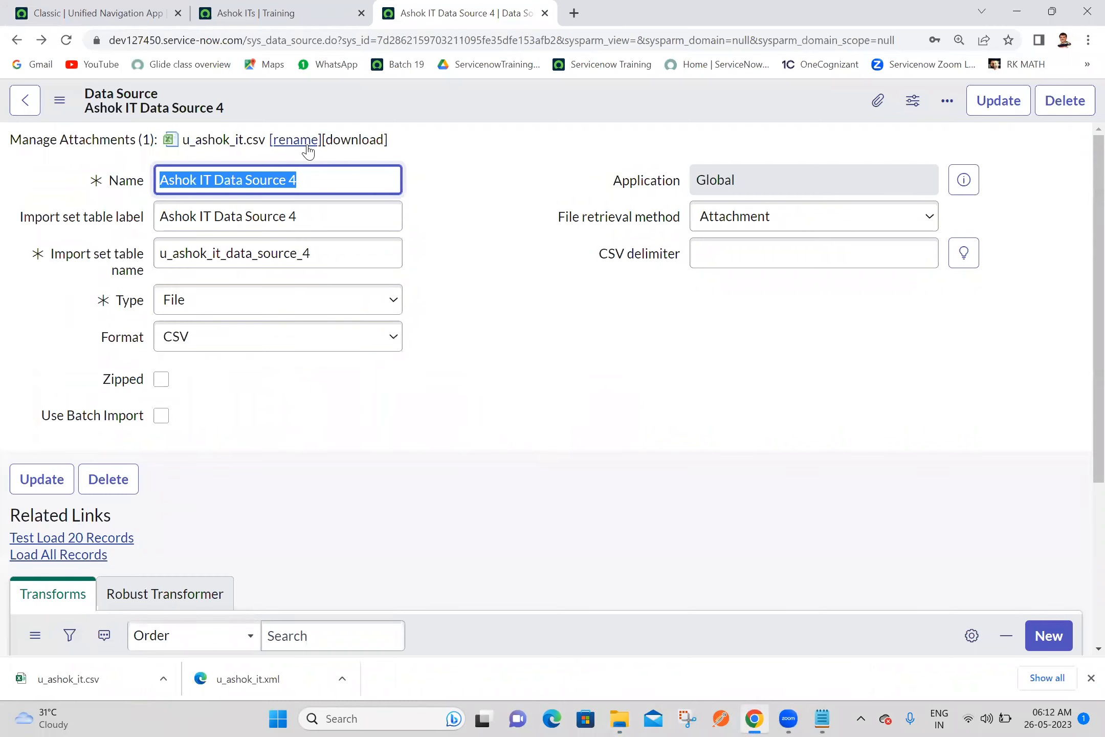
pyautogui.click(348, 141)
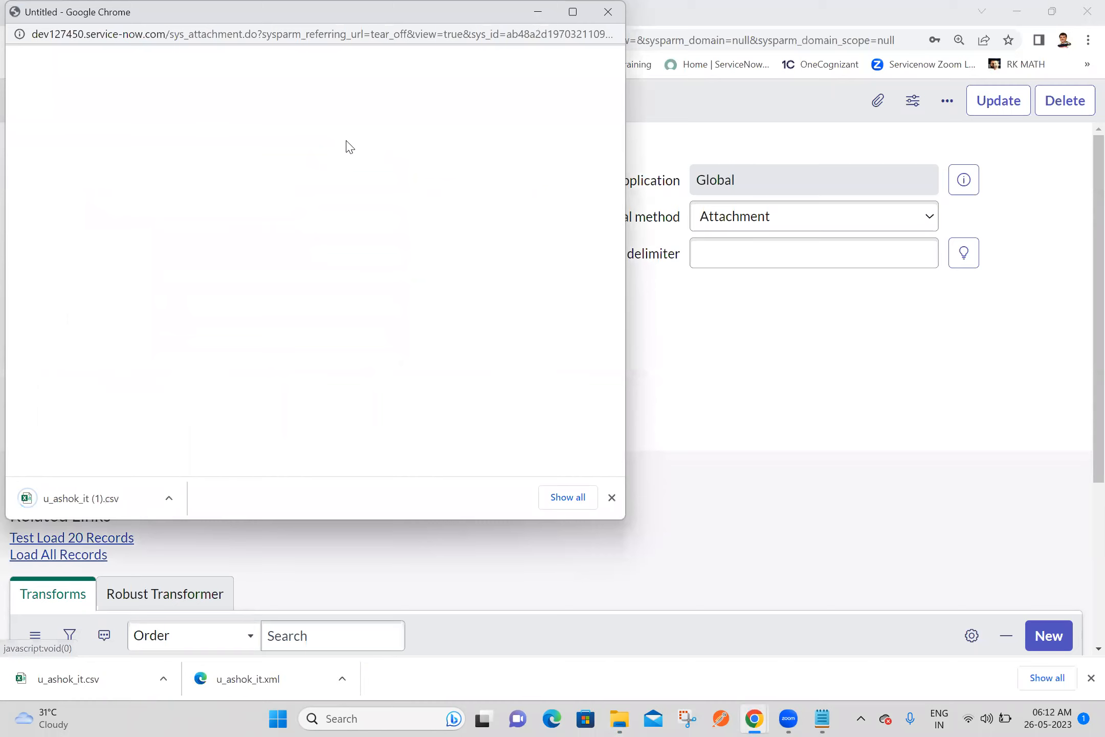
pyautogui.click(606, 13)
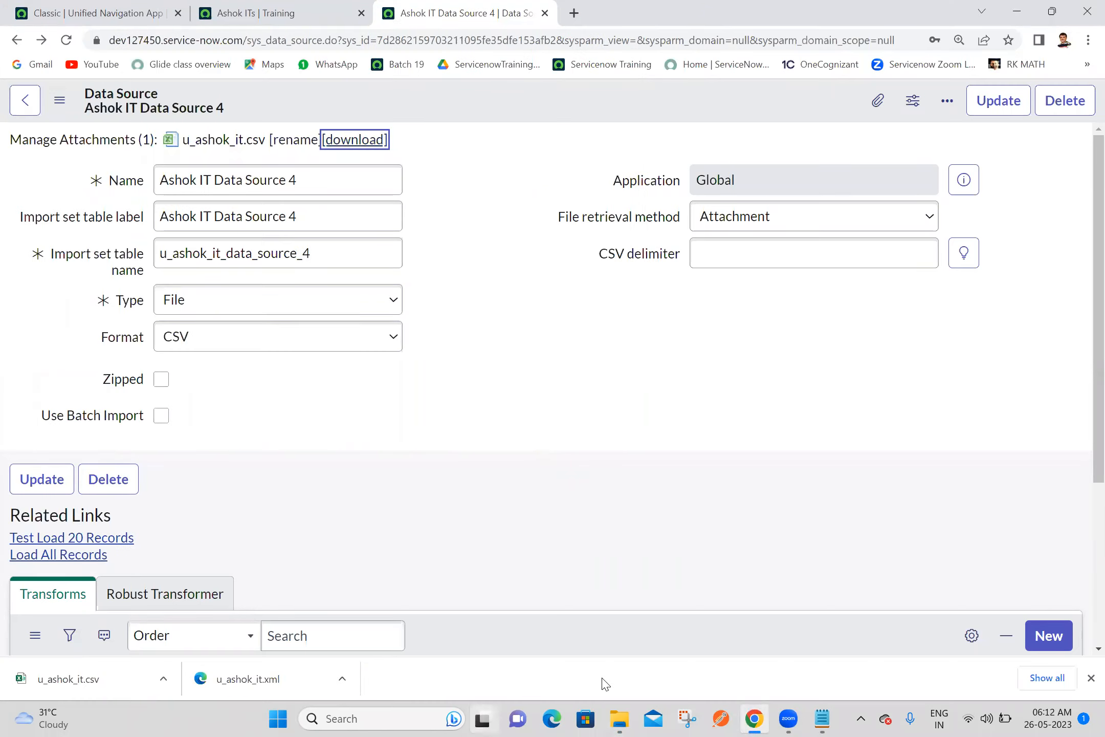
# Open the downloaded u_ashok_it (1) file from the Downloads folder in Excel and widen the Manager and Email columns
pyautogui.click(617, 719)
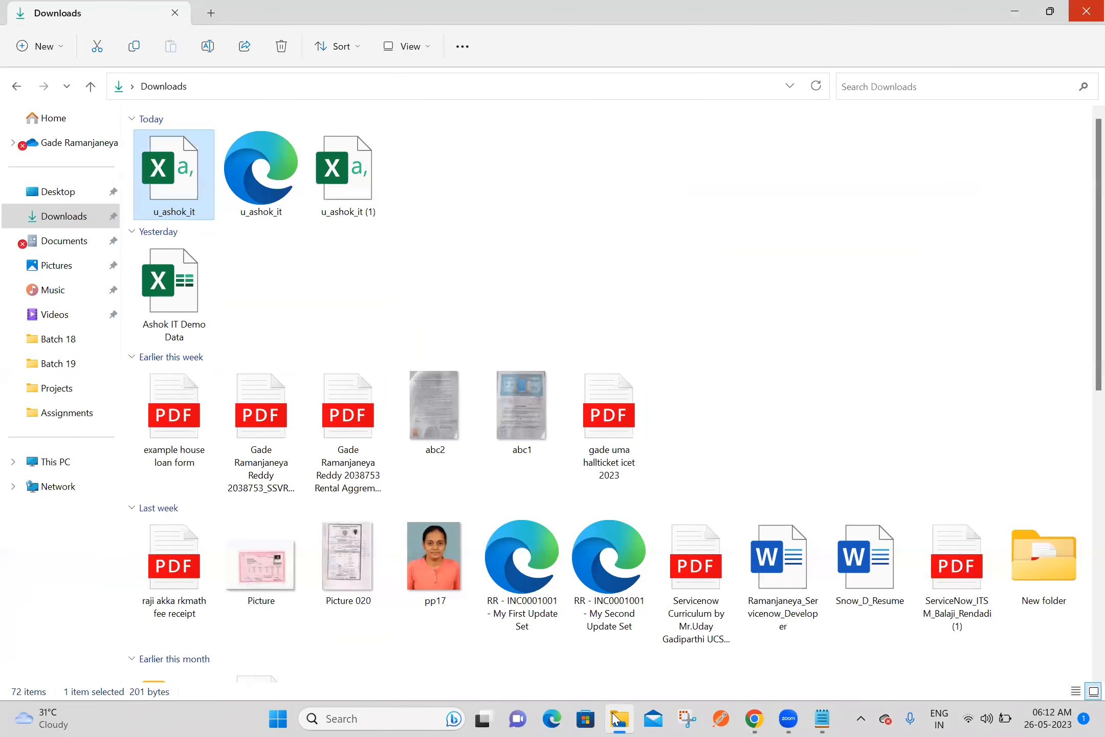
pyautogui.doubleClick(363, 194)
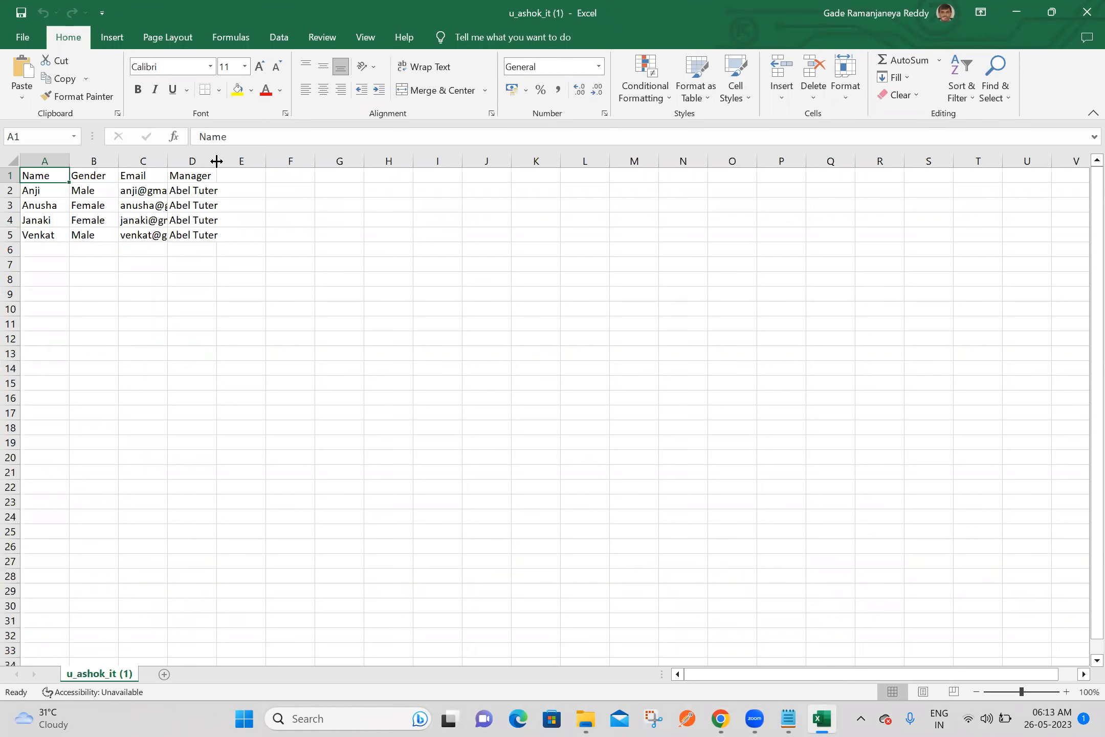
pyautogui.moveTo(219, 160); pyautogui.dragTo(290, 161)
pyautogui.moveTo(174, 161); pyautogui.dragTo(222, 161)
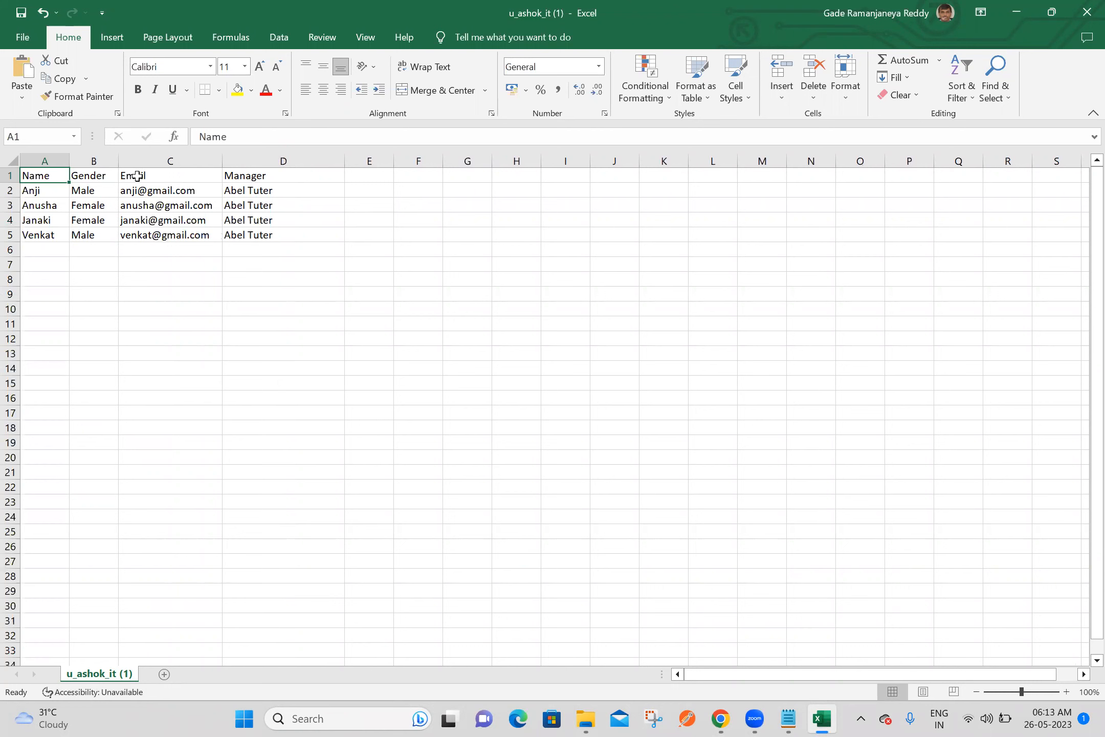
# Format the header cells A1:D1 with yellow fill and bold red text, save u_ashok_it (1), and close it
pyautogui.hotkey('shift', 'Right')
pyautogui.hotkey('shift', 'Right')
pyautogui.hotkey('shift', 'Right')
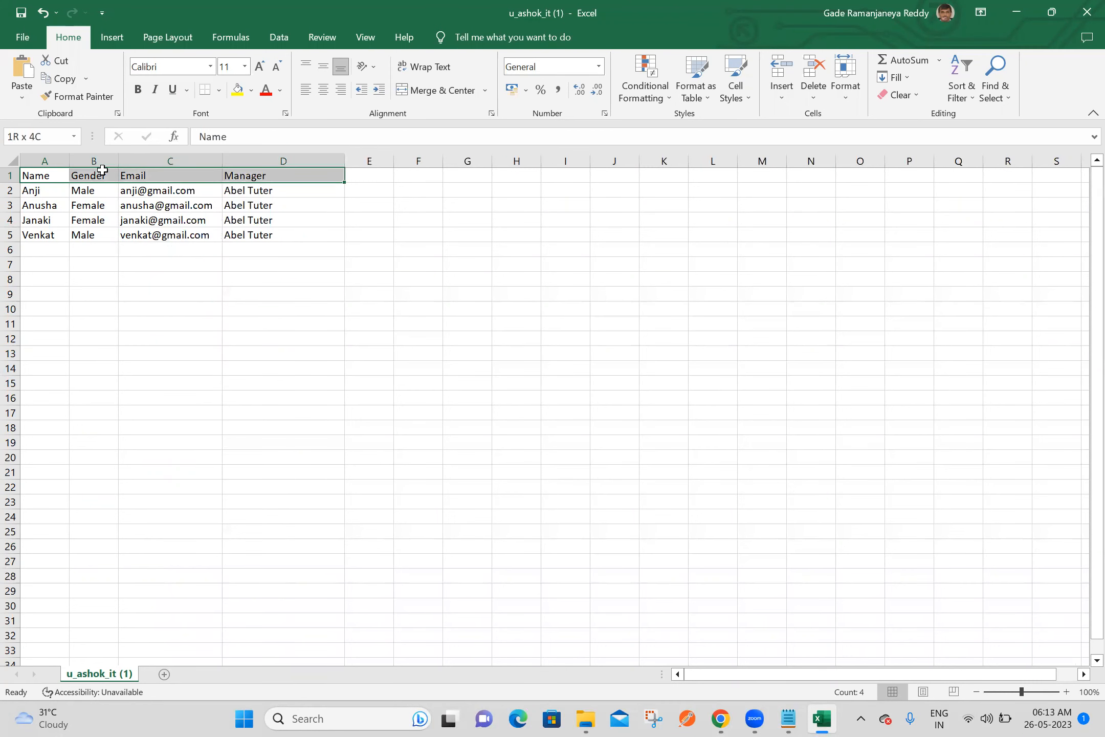
pyautogui.click(237, 90)
pyautogui.click(266, 92)
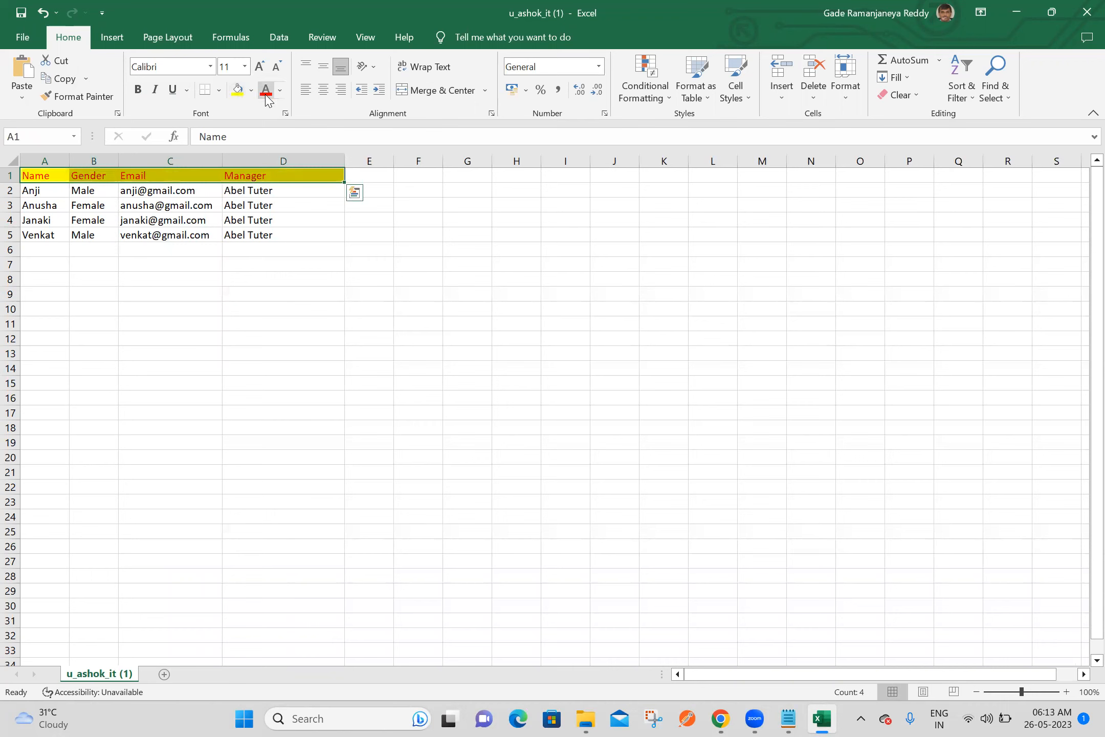
pyautogui.click(140, 90)
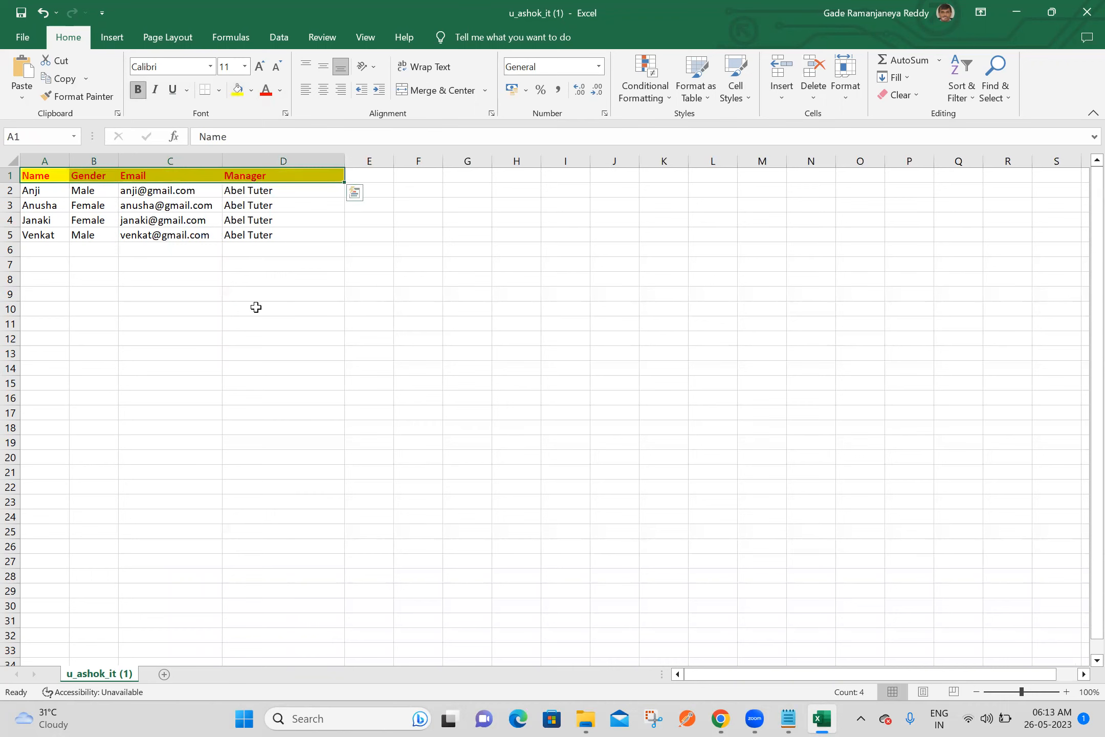
pyautogui.hotkey('ctrl', 's')
pyautogui.click(1085, 15)
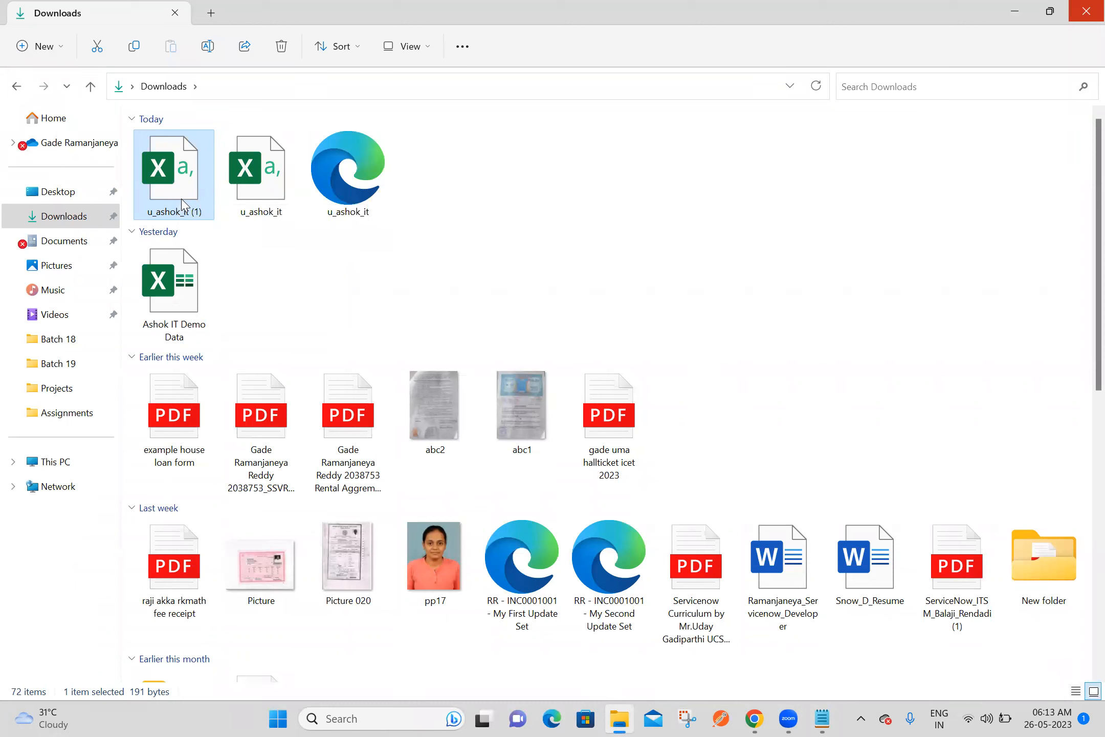
# Rename u_ashok_it (1) in the Downloads folder as Ashok IT Demo Data
pyautogui.click(182, 212)
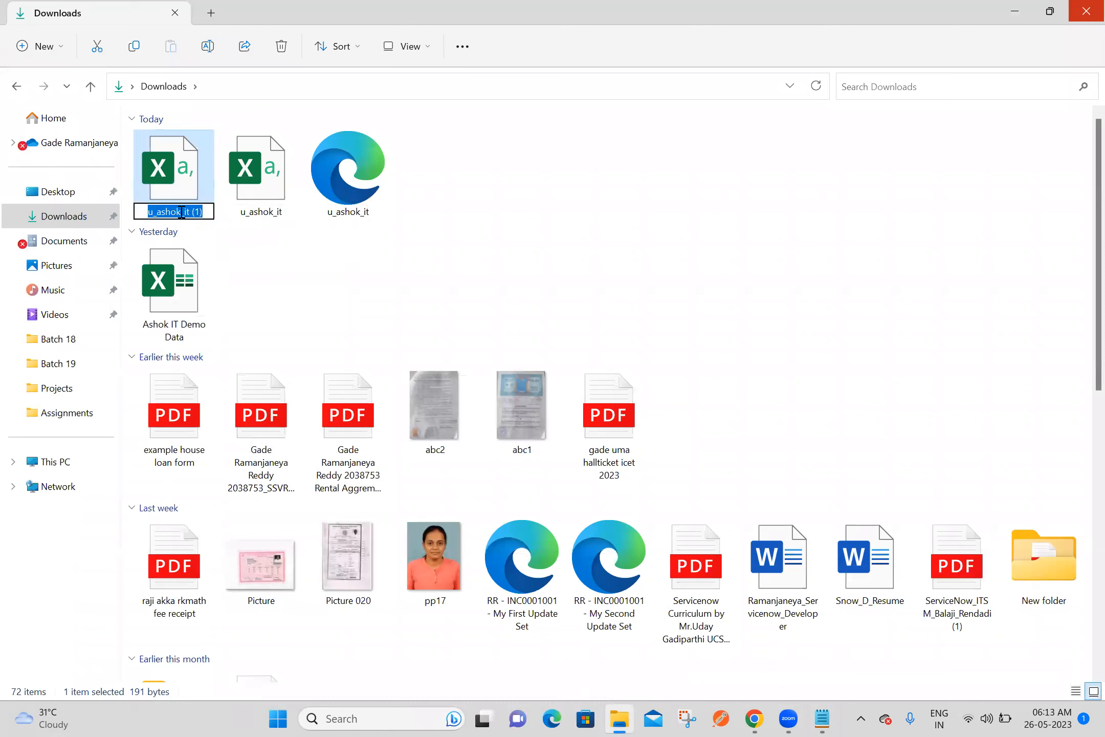
pyautogui.write('Ashok IT Demo Data')
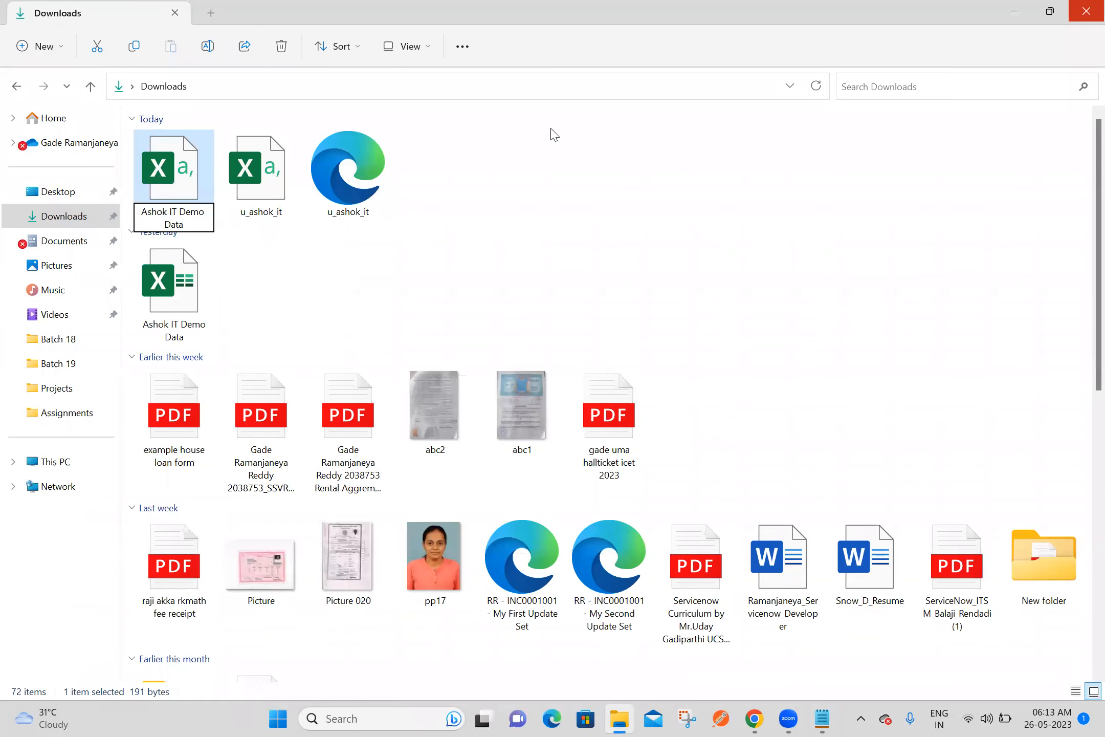
pyautogui.press('Return')
# Open the renamed Ashok IT Demo Data CSV and format header cells A1:D1 with yellow fill and bold red text
pyautogui.doubleClick(176, 202)
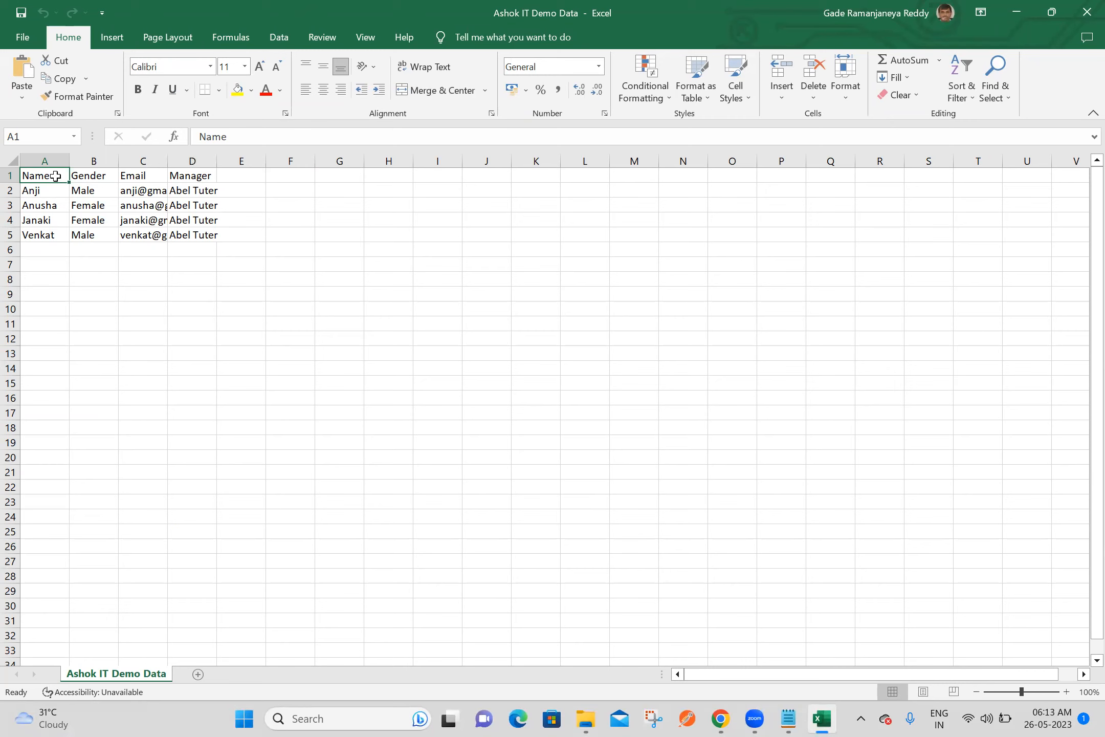
pyautogui.hotkey('shift', 'Right')
pyautogui.hotkey('shift', 'Right')
pyautogui.hotkey('shift', 'Right')
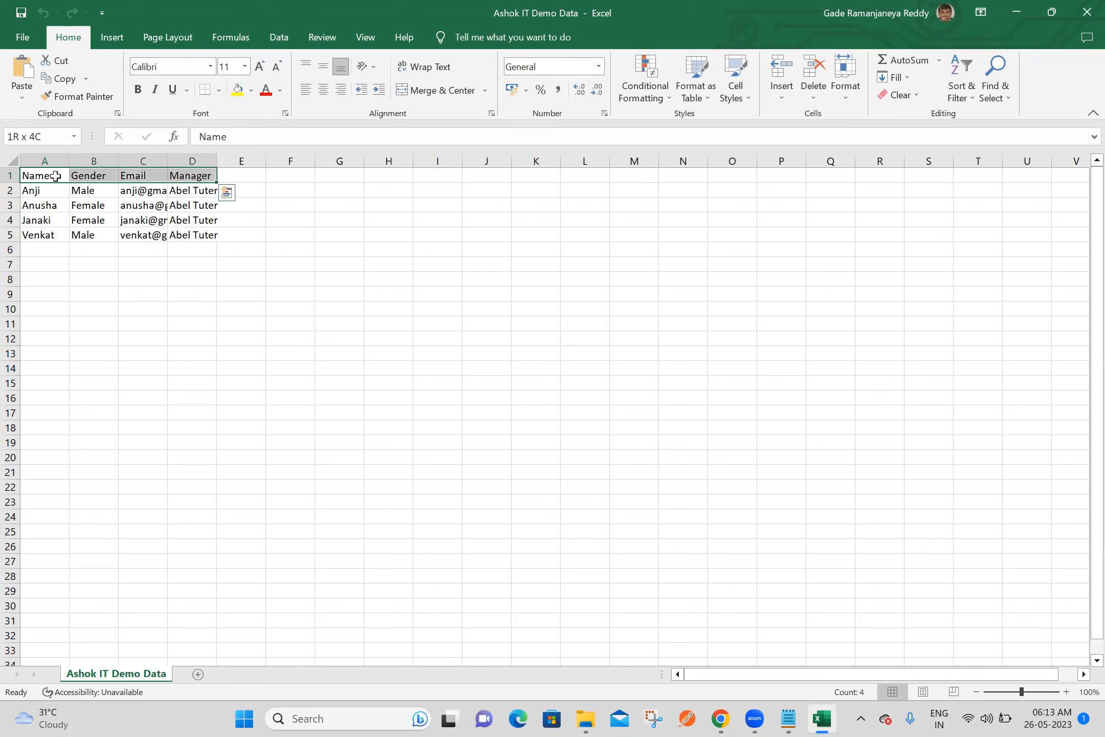
pyautogui.click(237, 91)
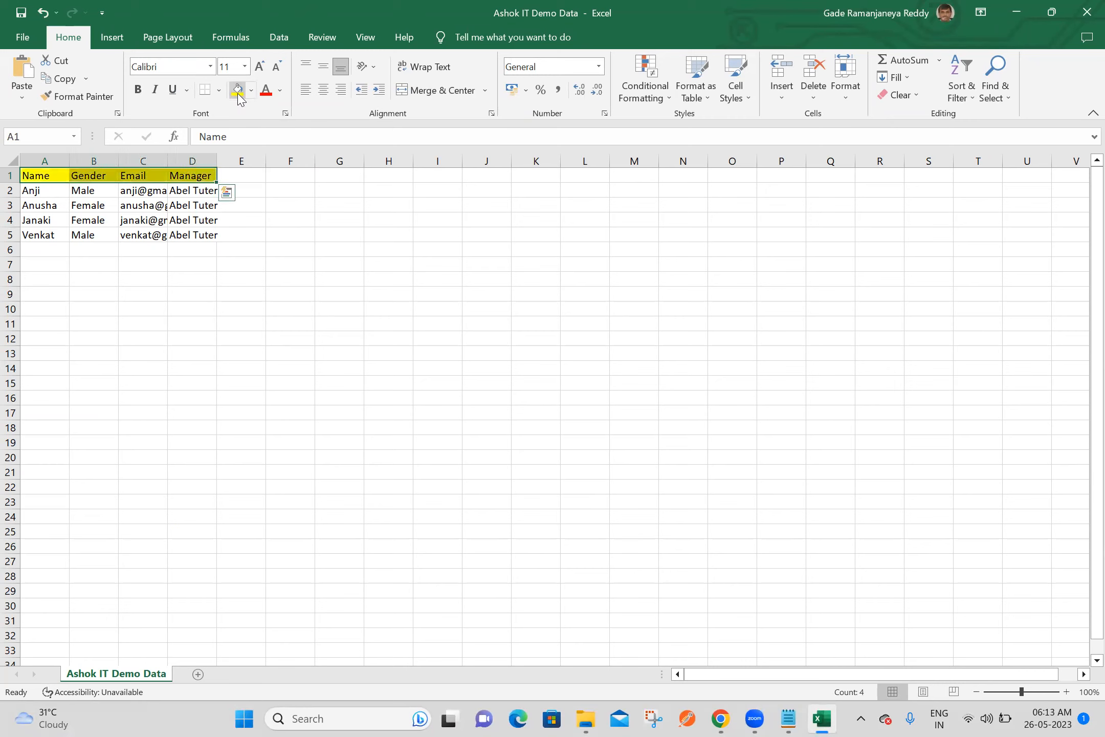
pyautogui.click(270, 95)
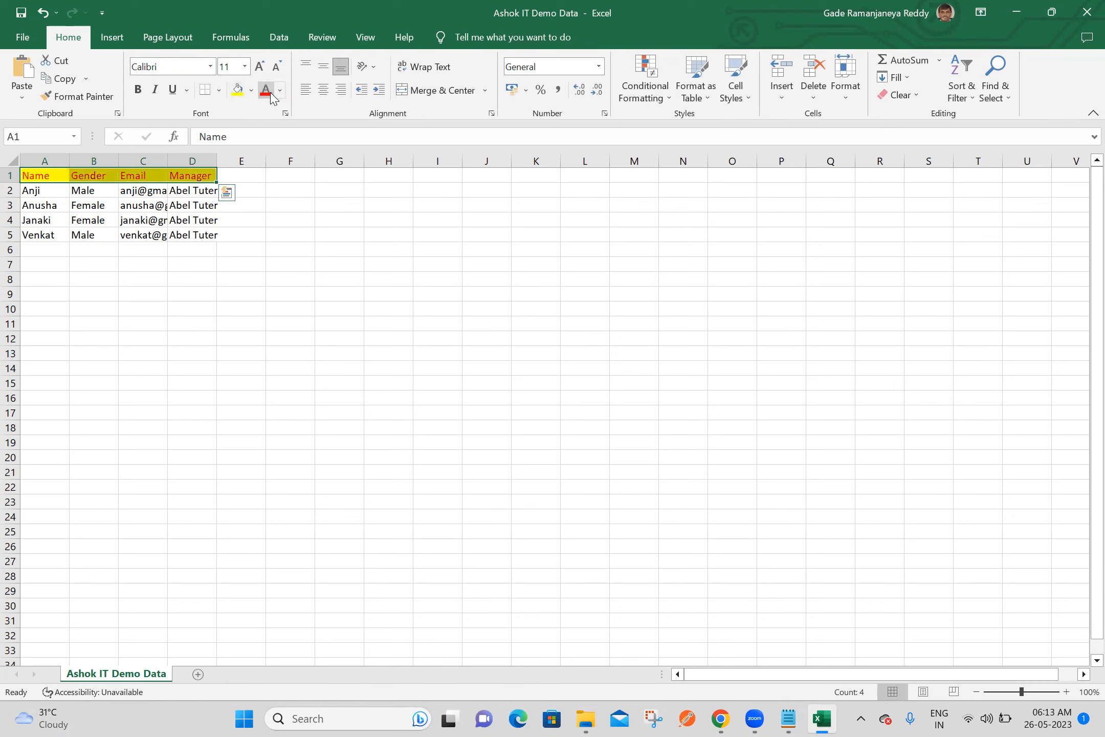
pyautogui.click(138, 92)
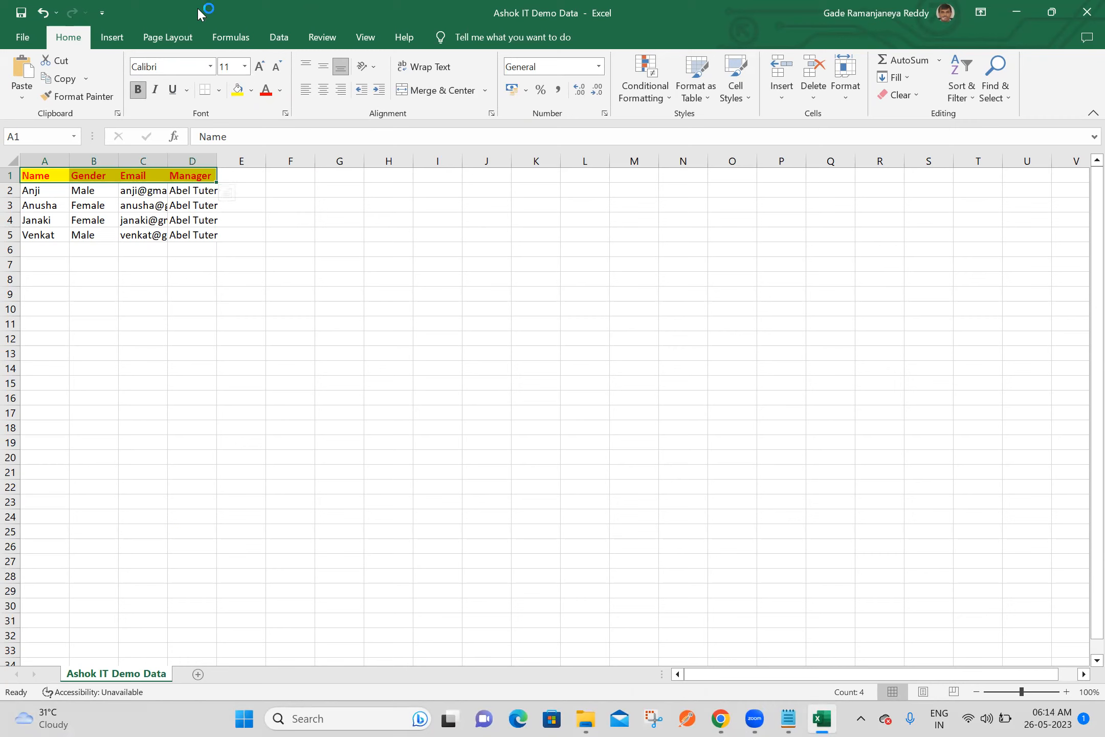
# Save and close the Ashok IT Demo Data CSV, reopen it to check the header formatting, and close it again
pyautogui.click(30, 40)
pyautogui.click(62, 213)
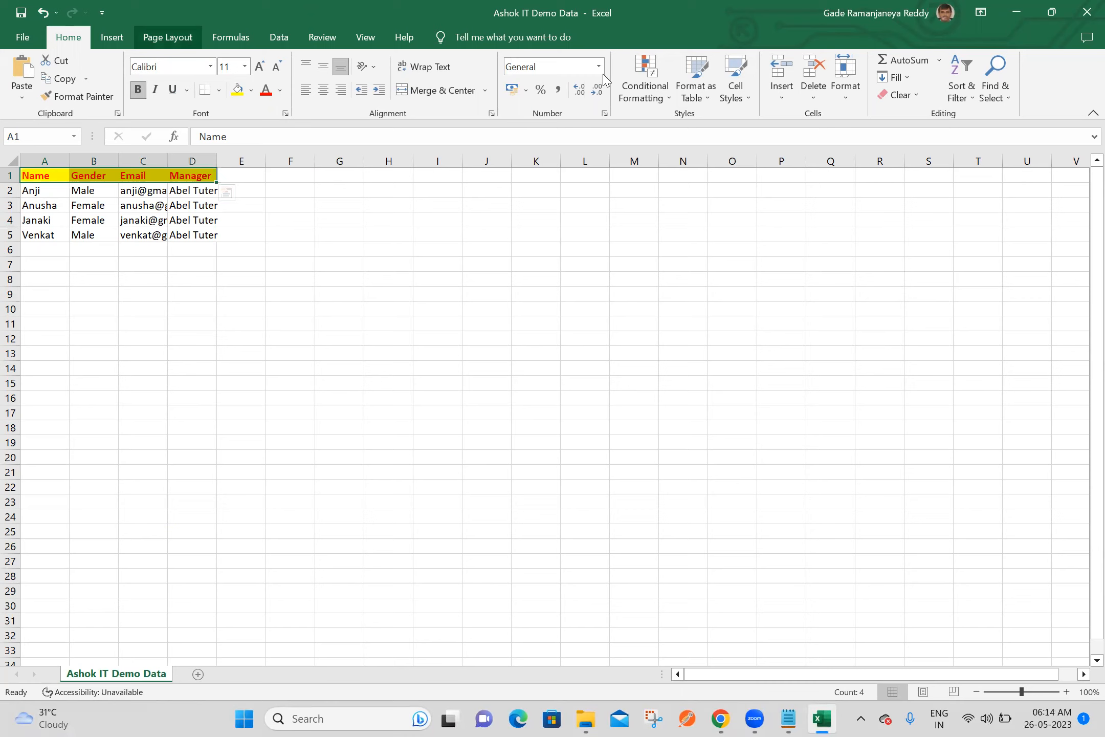
pyautogui.click(1084, 15)
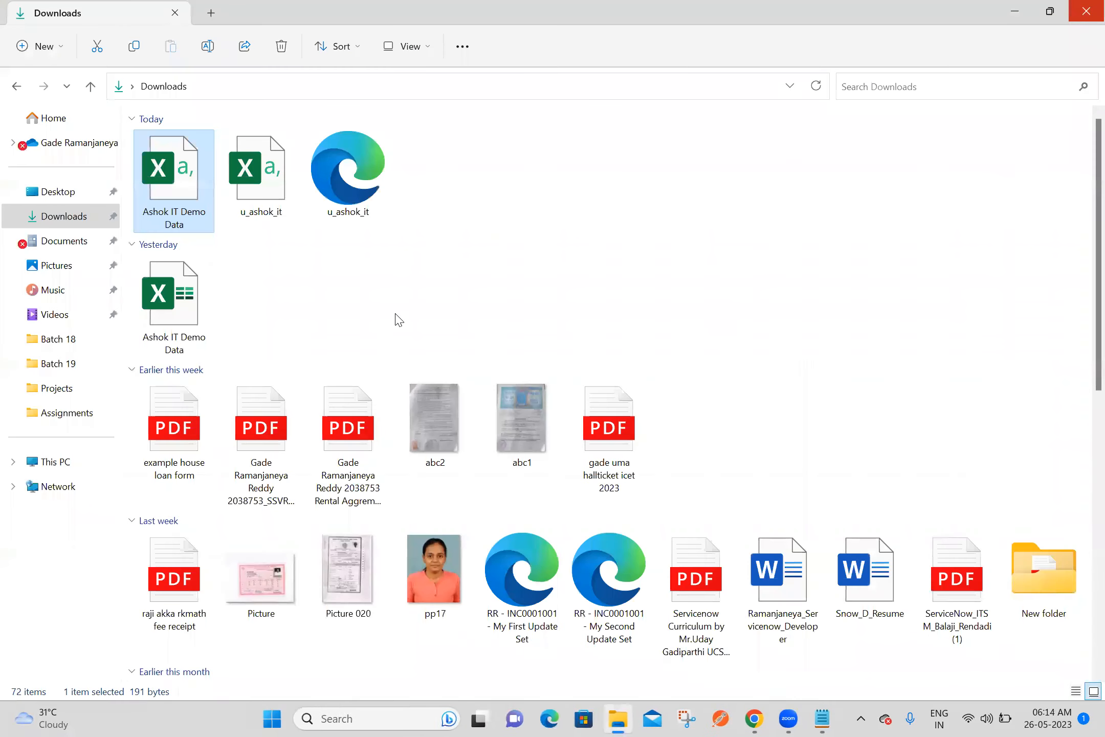
pyautogui.doubleClick(163, 176)
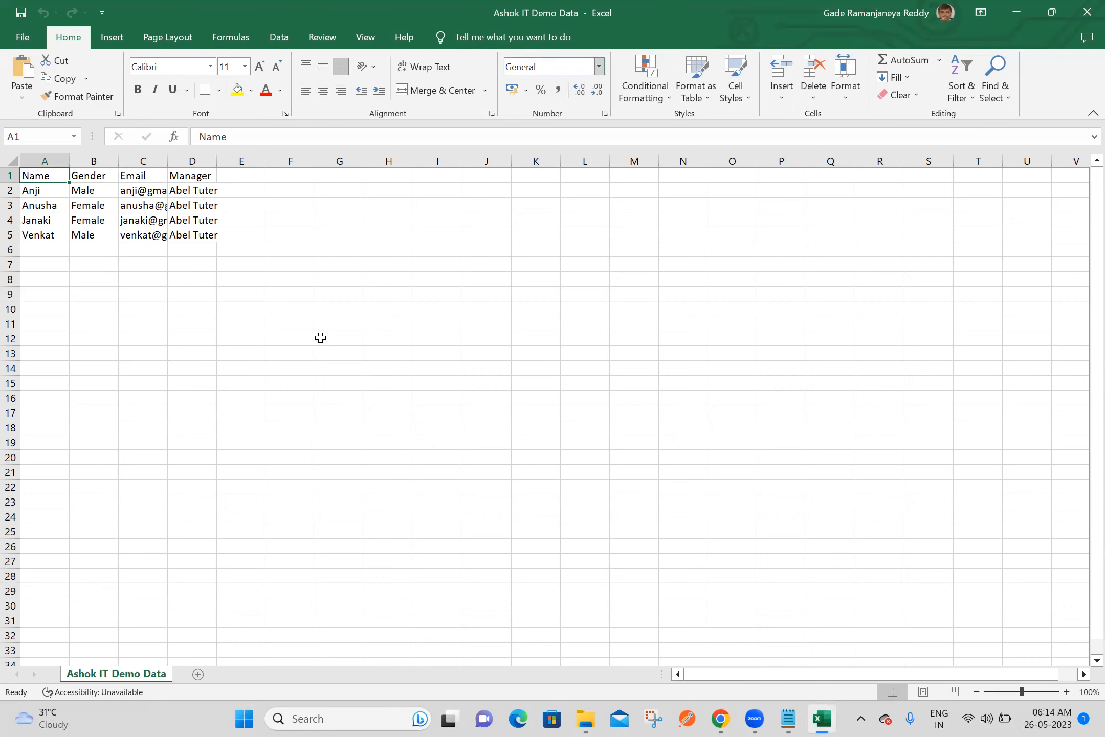
pyautogui.click(1087, 11)
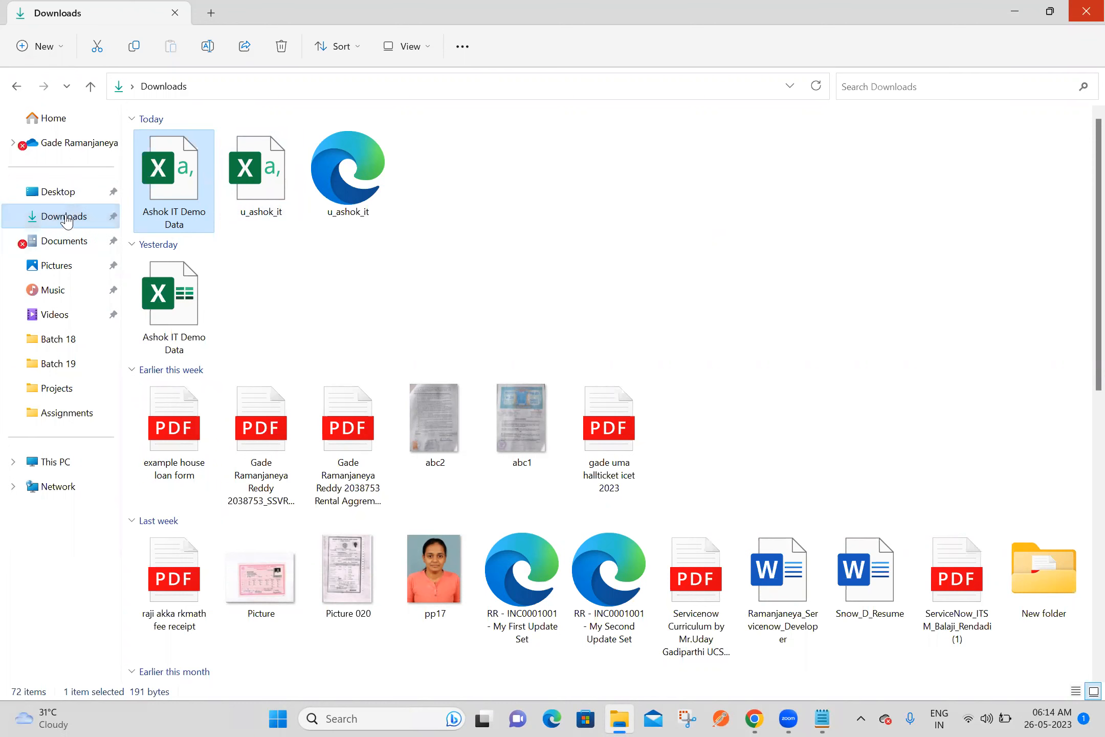
# Open the Ashok IT Demo Data Excel workbook from the Desktop folder
pyautogui.click(45, 199)
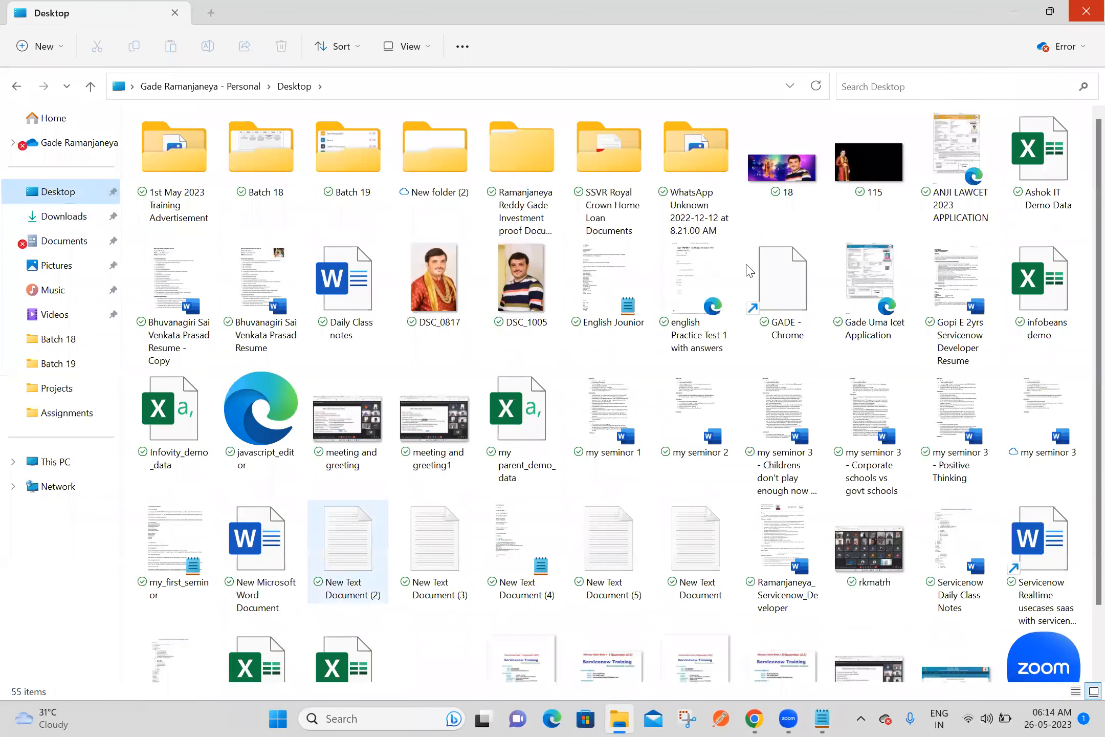
pyautogui.click(1041, 166)
pyautogui.doubleClick(1040, 166)
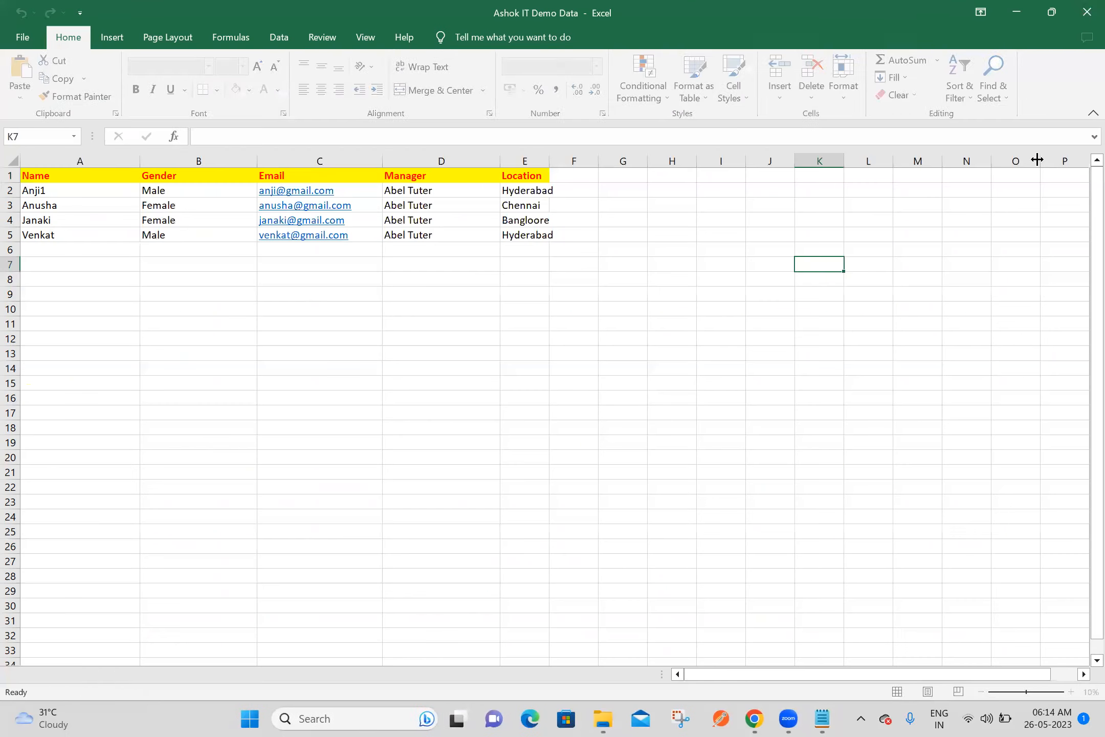
# Remove the trailing 1 from the name in cell A2 and clear the contents of the Location column
pyautogui.doubleClick(79, 191)
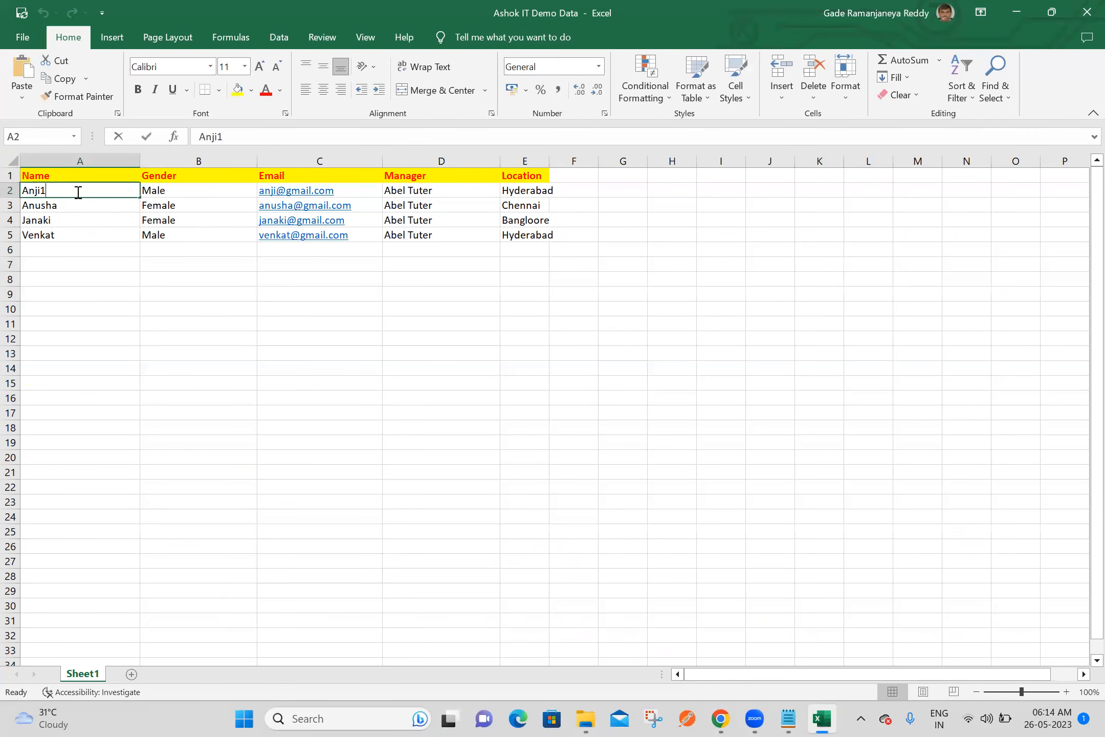
pyautogui.click(335, 387)
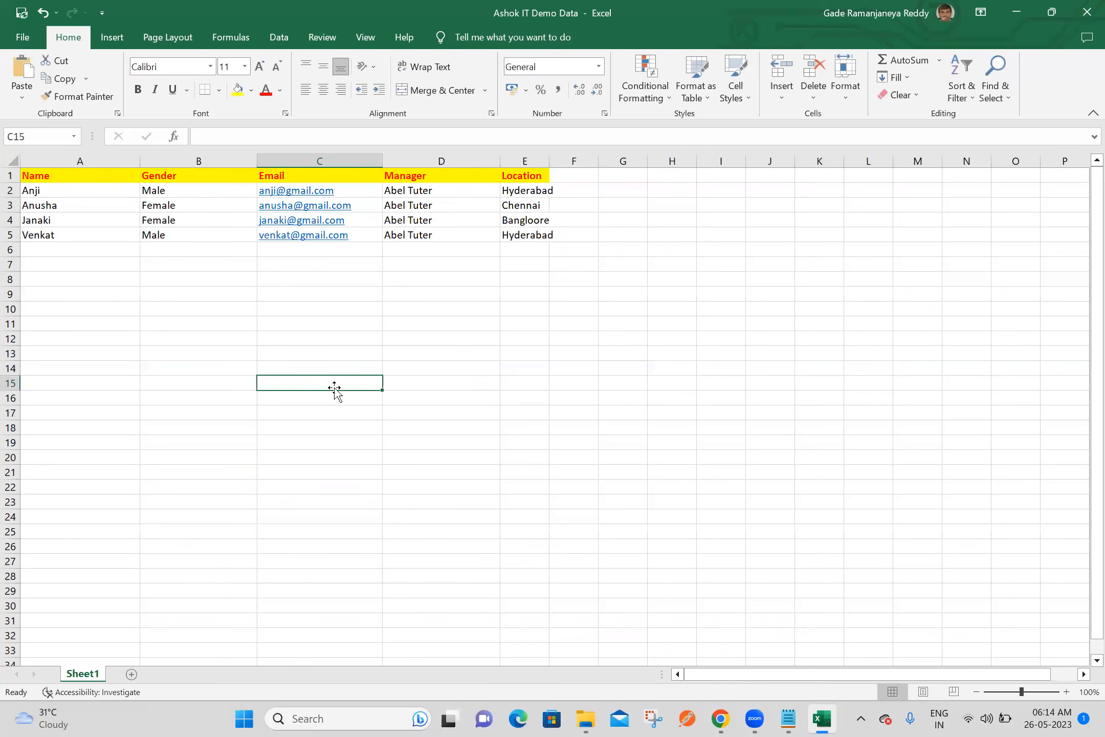
pyautogui.click(524, 159)
pyautogui.press('Delete')
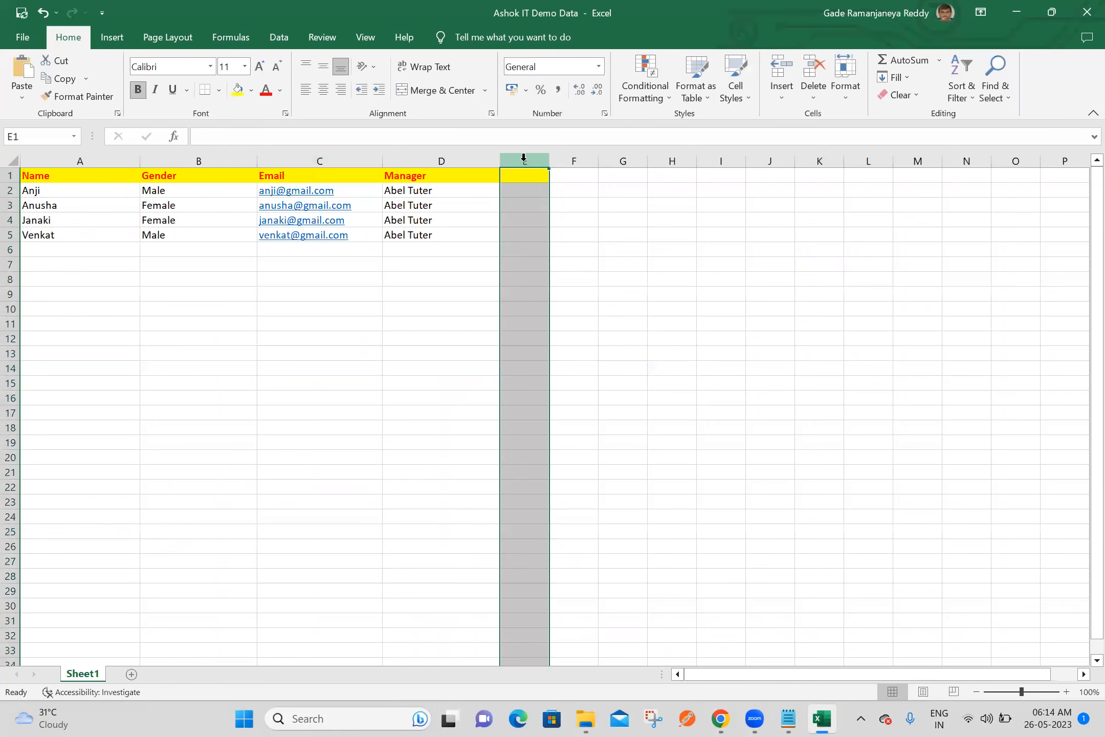
# Save the workbook to the Desktop folder as Ashok IT Demo Data in CSV (Comma delimited) format and close it
pyautogui.click(763, 276)
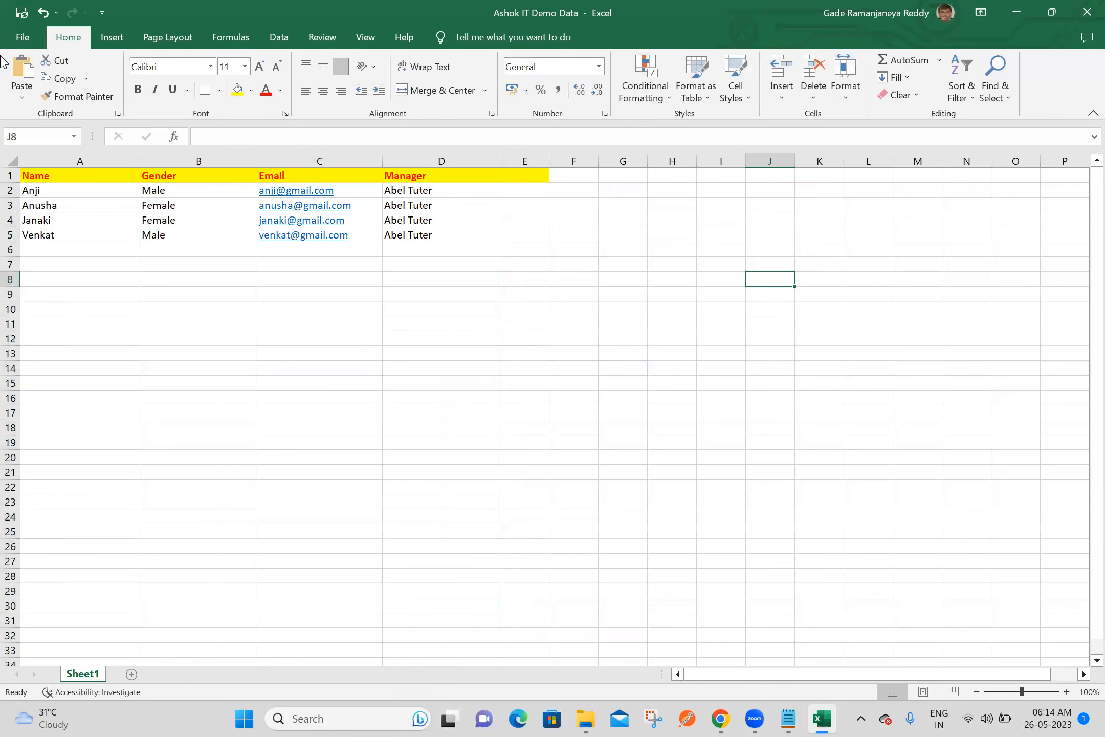
pyautogui.click(19, 35)
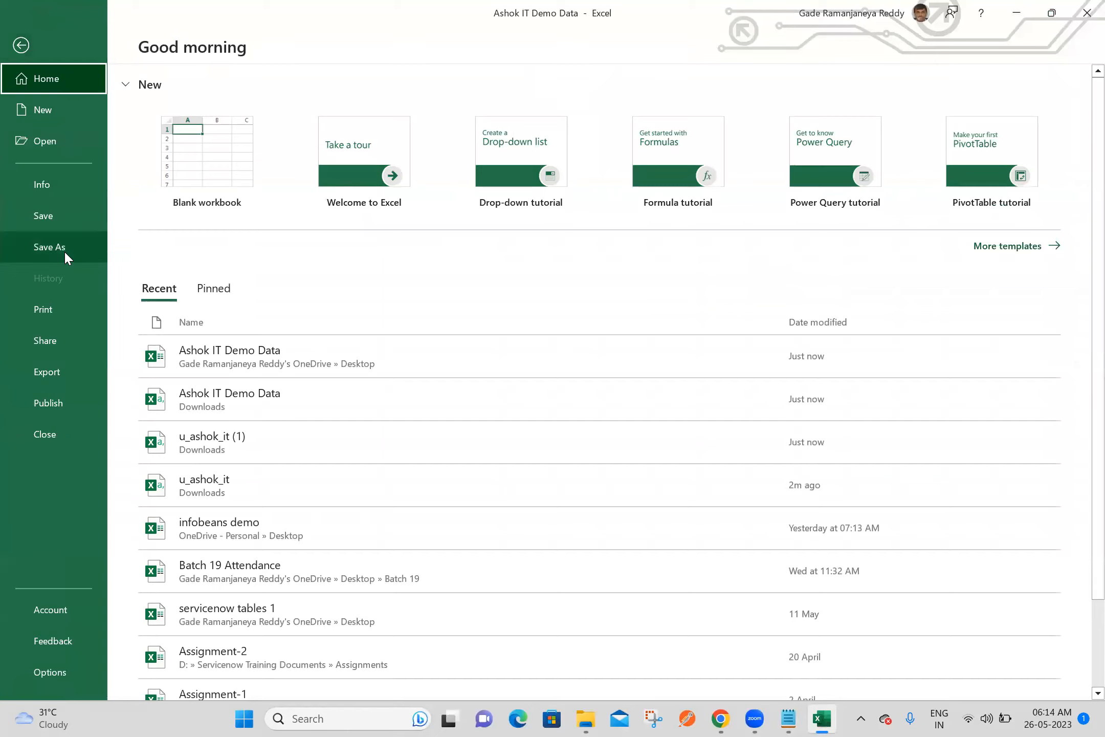
pyautogui.click(64, 247)
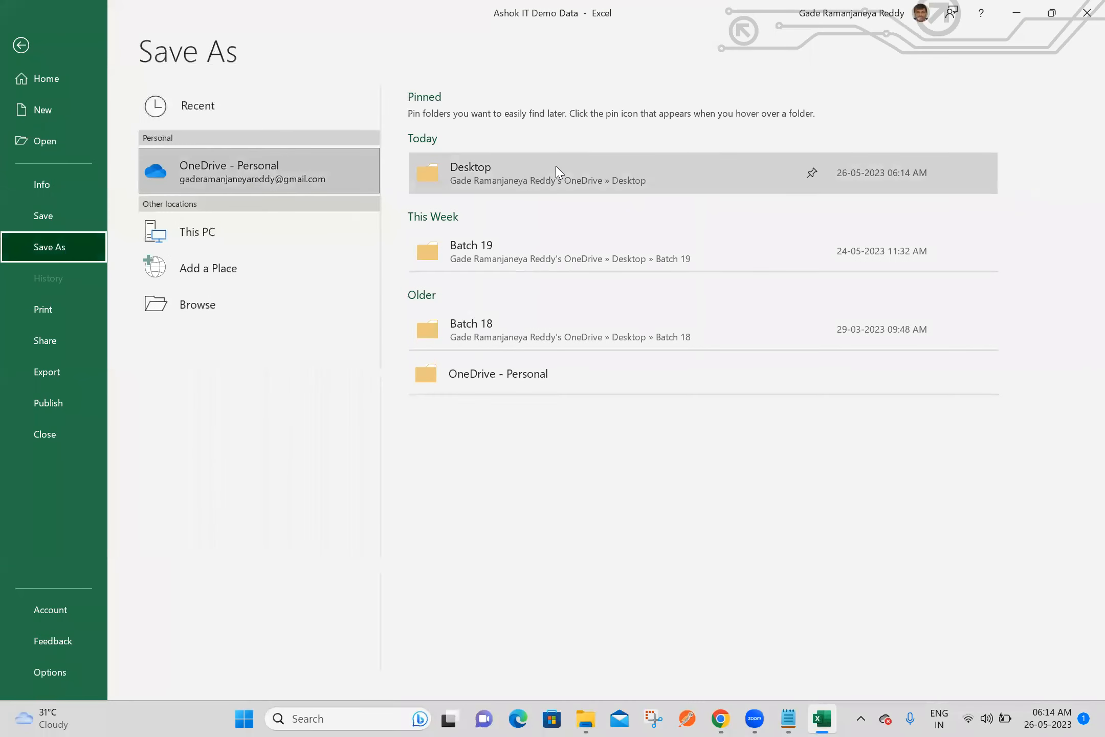
pyautogui.click(522, 180)
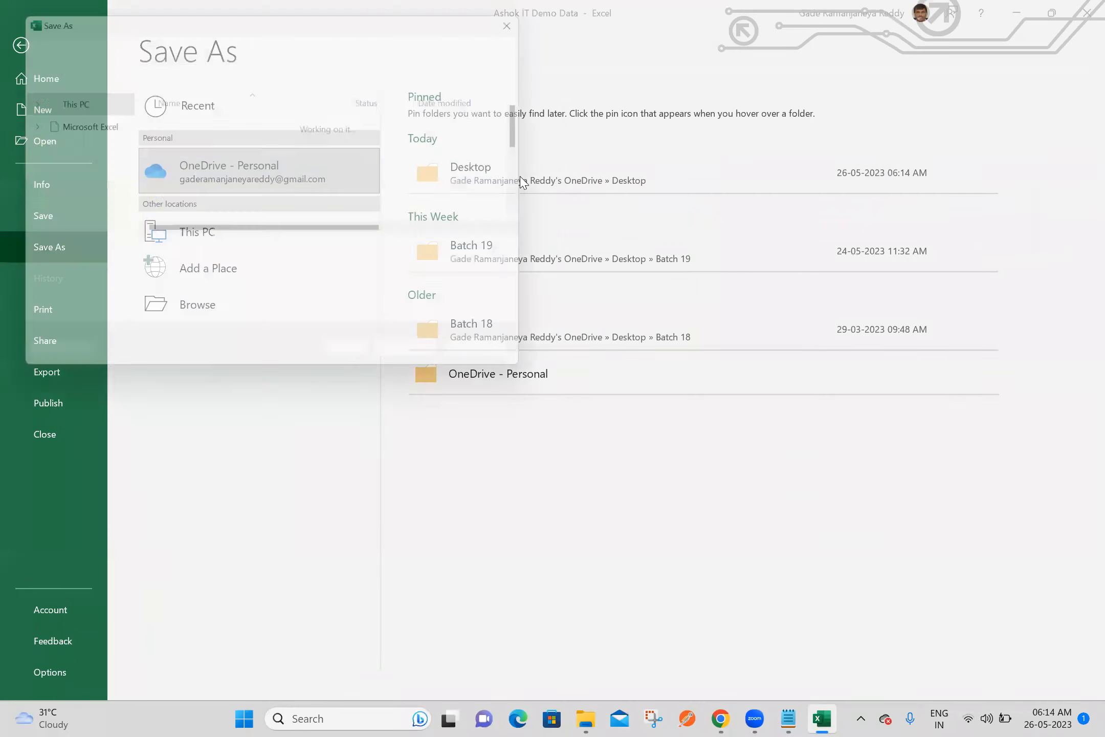
pyautogui.click(234, 275)
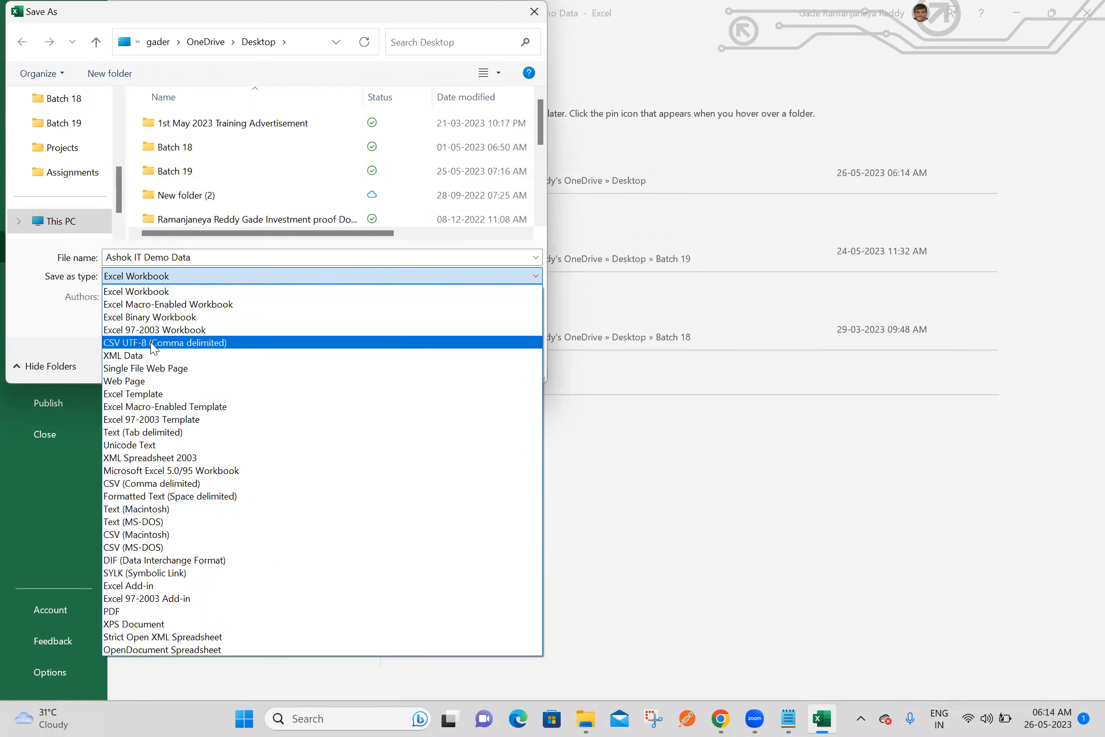
pyautogui.click(150, 484)
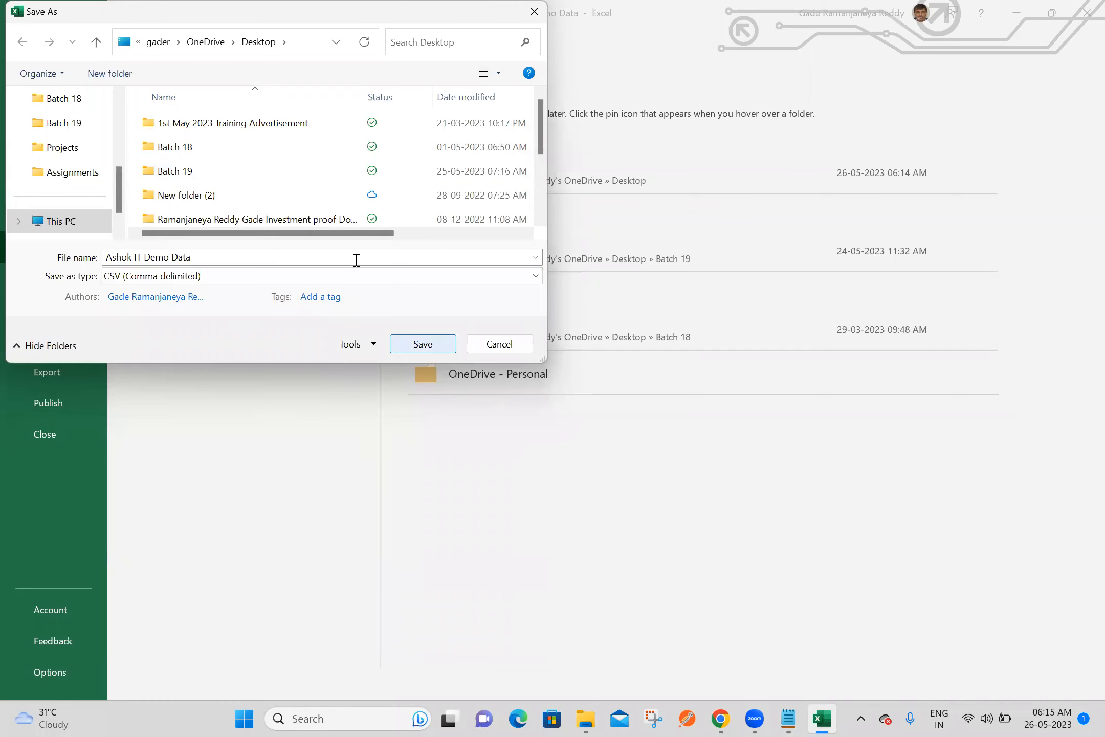
pyautogui.click(363, 278)
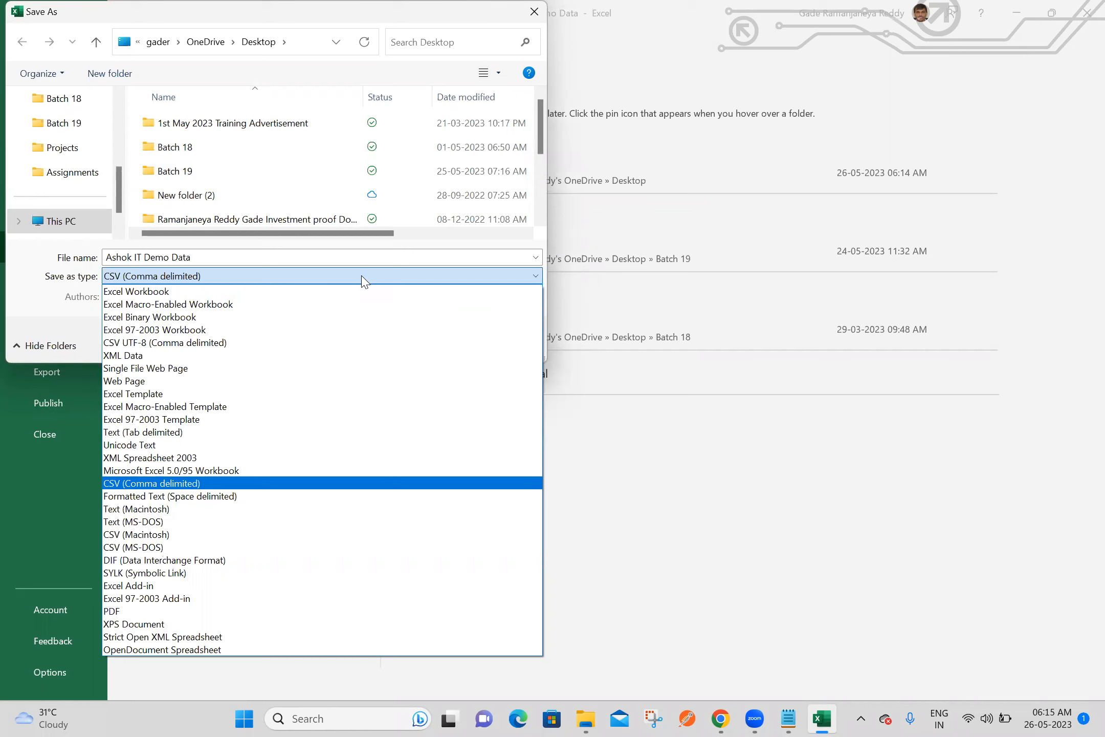
pyautogui.click(363, 281)
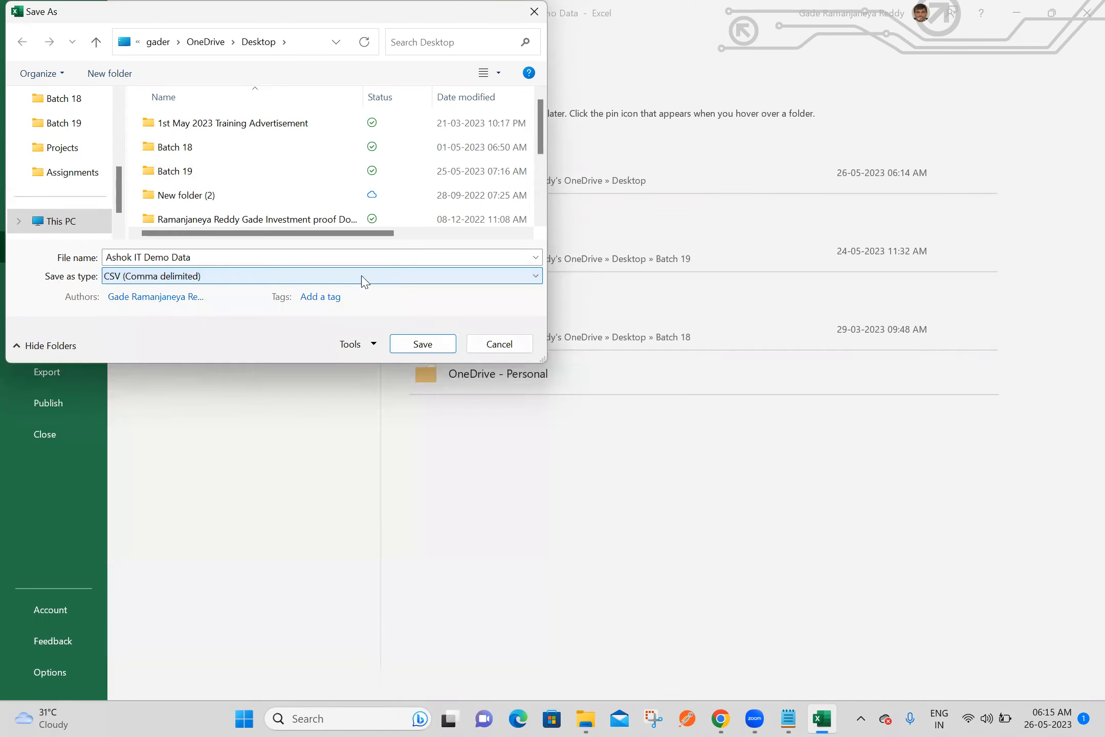
pyautogui.click(433, 348)
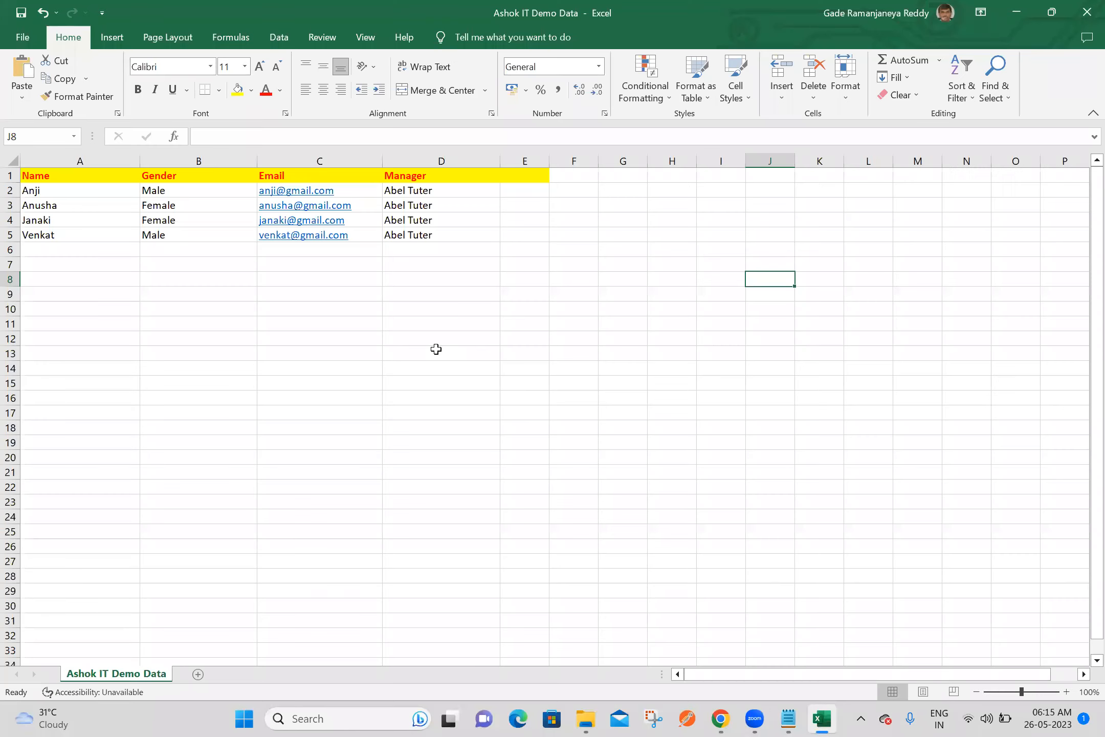
pyautogui.click(1084, 18)
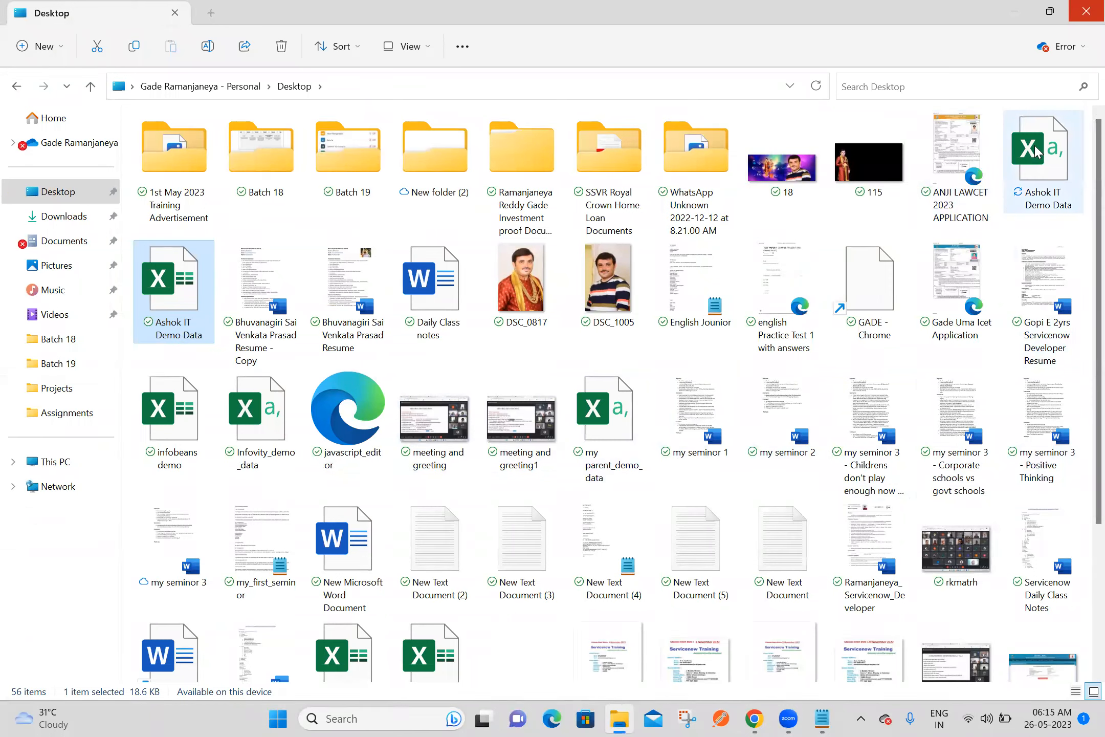
# Try to format header cells A1:D1 of the Desktop Ashok IT Demo Data CSV with yellow fill and bold red text
pyautogui.moveTo(1039, 164)
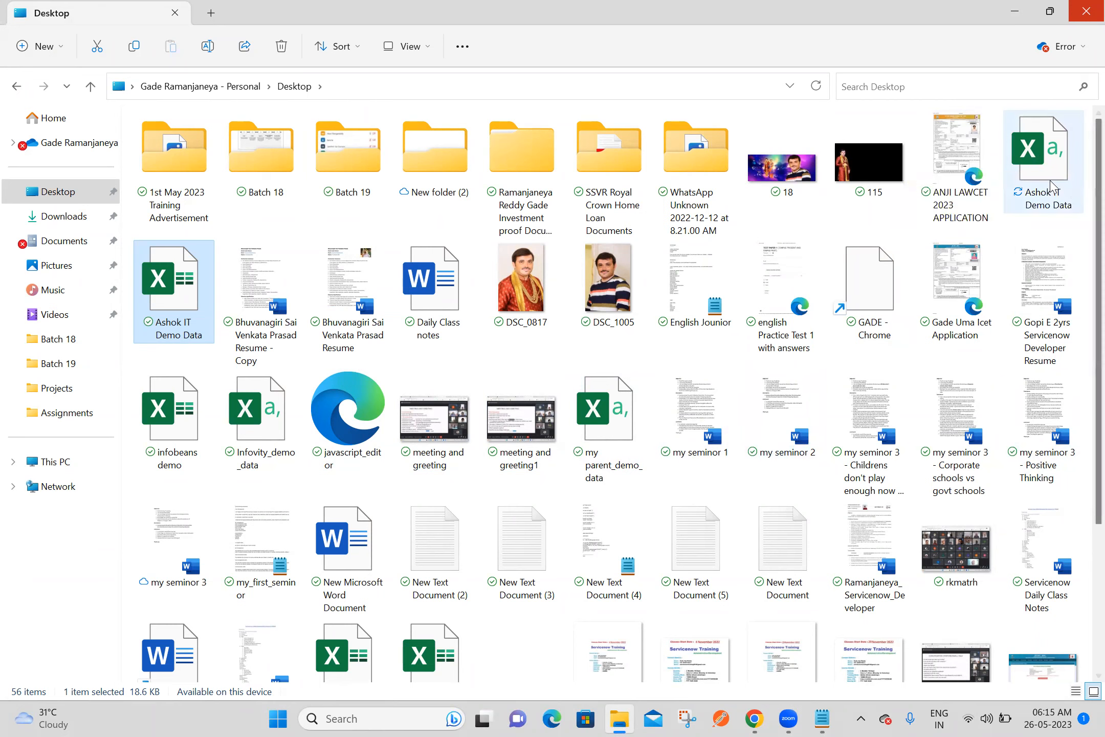
pyautogui.doubleClick(1050, 185)
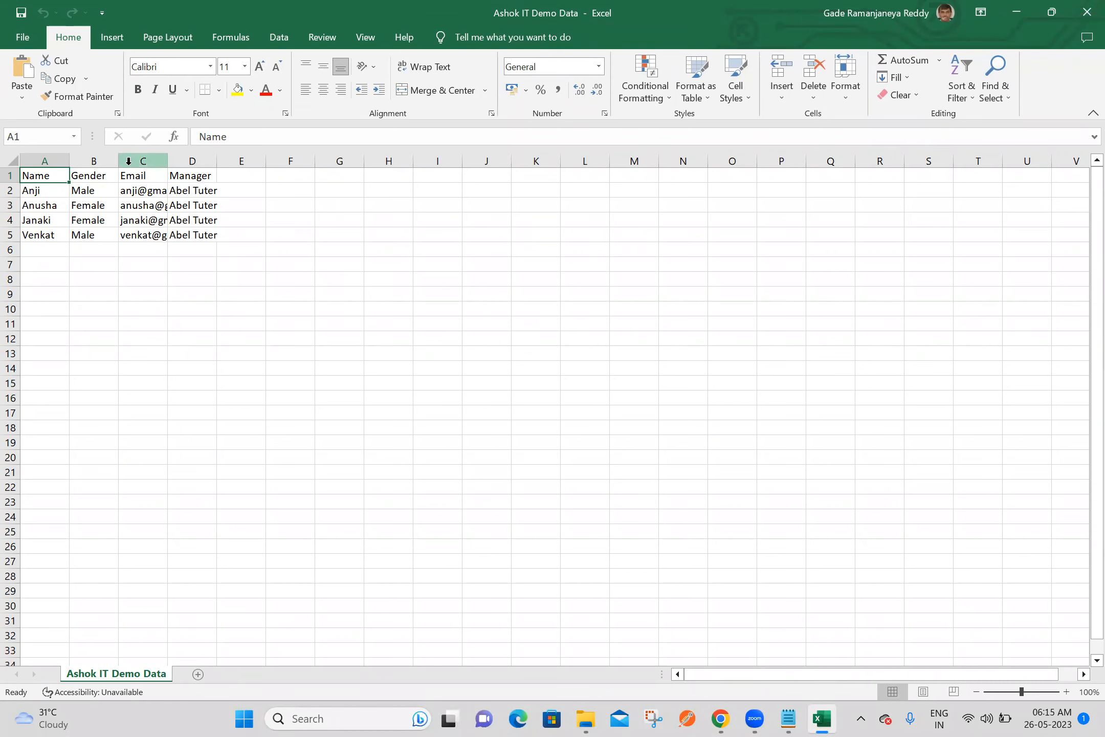
pyautogui.hotkey('shift', 'Right')
pyautogui.hotkey('shift', 'Right')
pyautogui.hotkey('shift', 'Right')
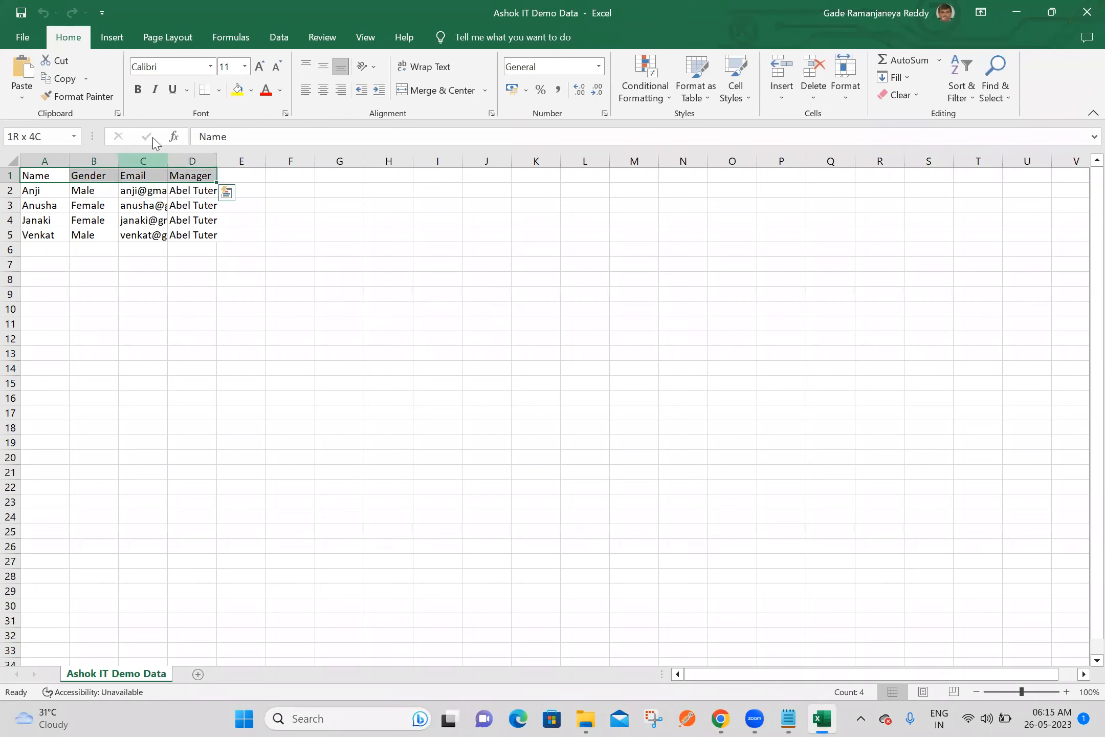
pyautogui.click(237, 90)
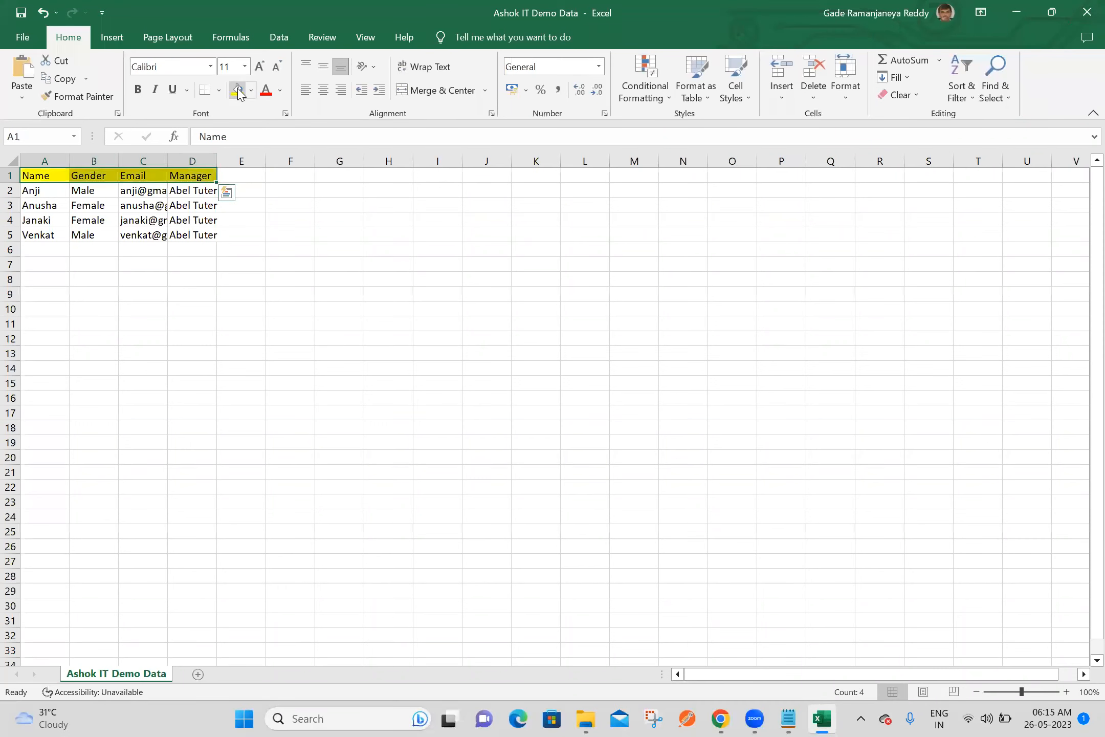
pyautogui.click(265, 93)
pyautogui.click(138, 91)
pyautogui.click(1083, 13)
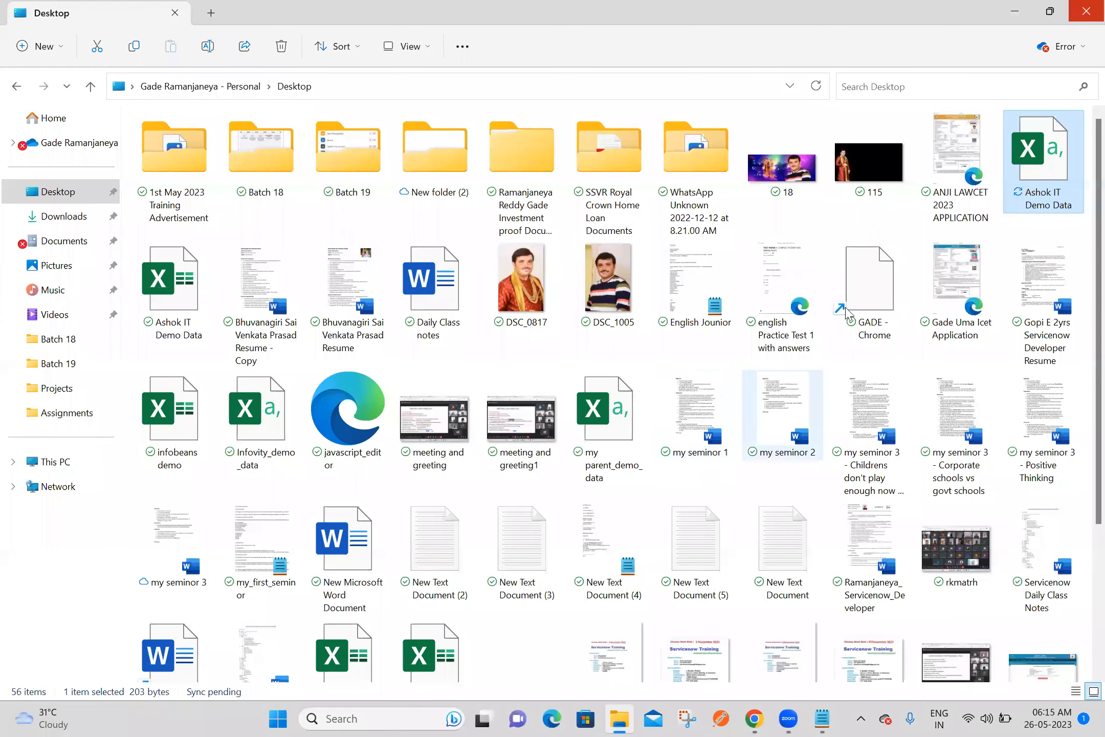
# Reopen the Desktop Ashok IT Demo Data CSV to check its header formatting and close it
pyautogui.doubleClick(1047, 160)
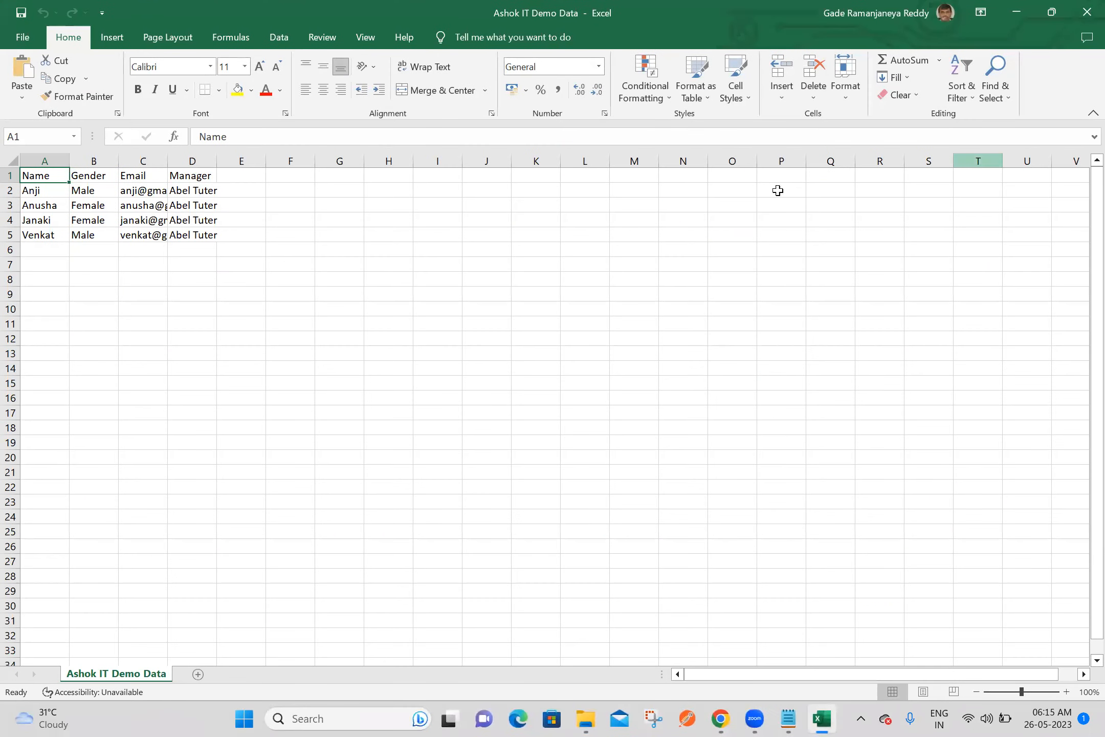
pyautogui.click(464, 258)
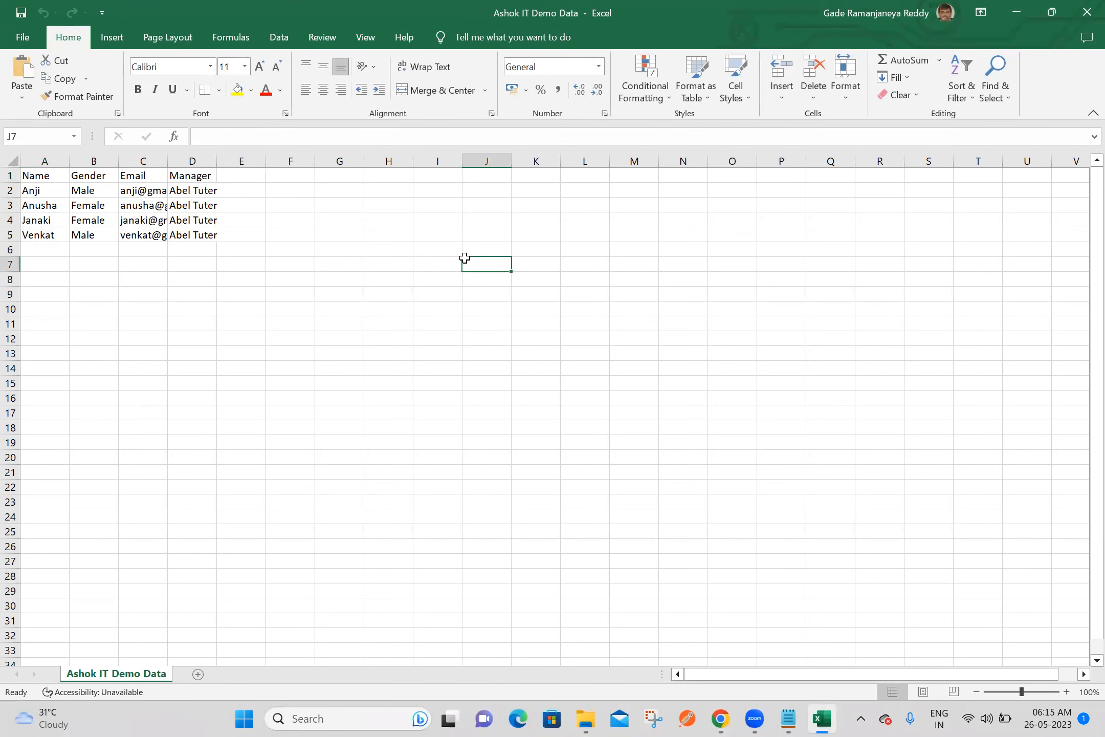
pyautogui.click(1084, 12)
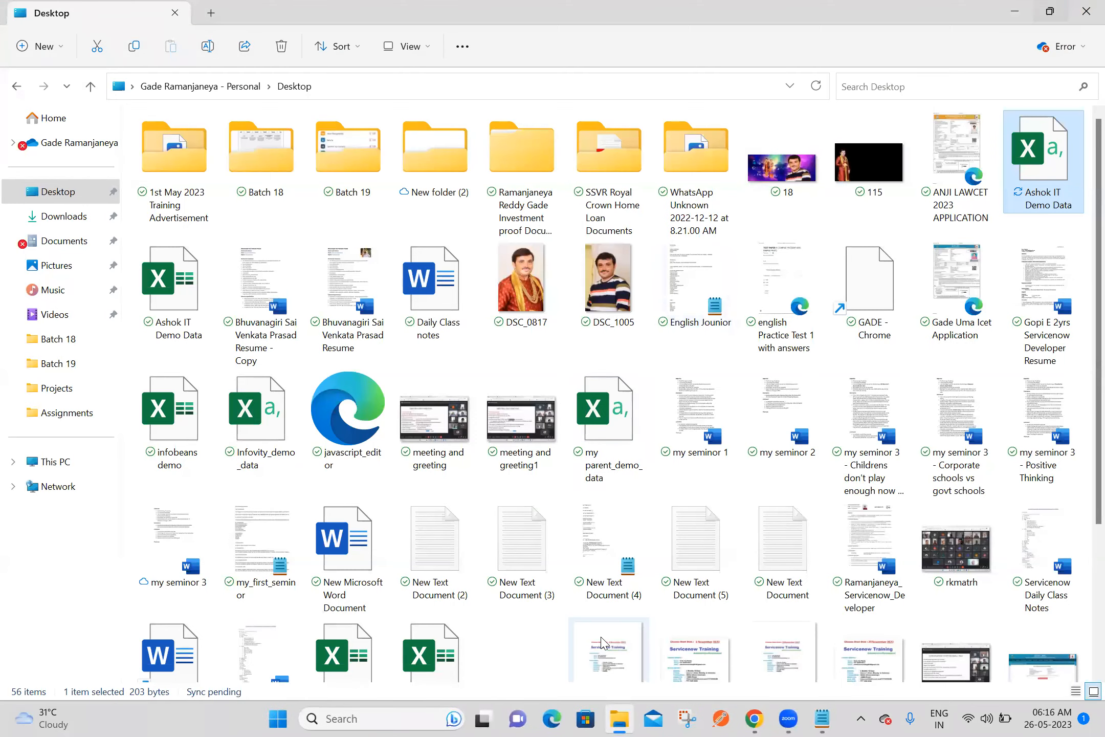
# Switch to ServiceNow in Chrome and remove the u_ashok_it.csv attachment from the Ashok IT Data Source 4 record
pyautogui.click(756, 718)
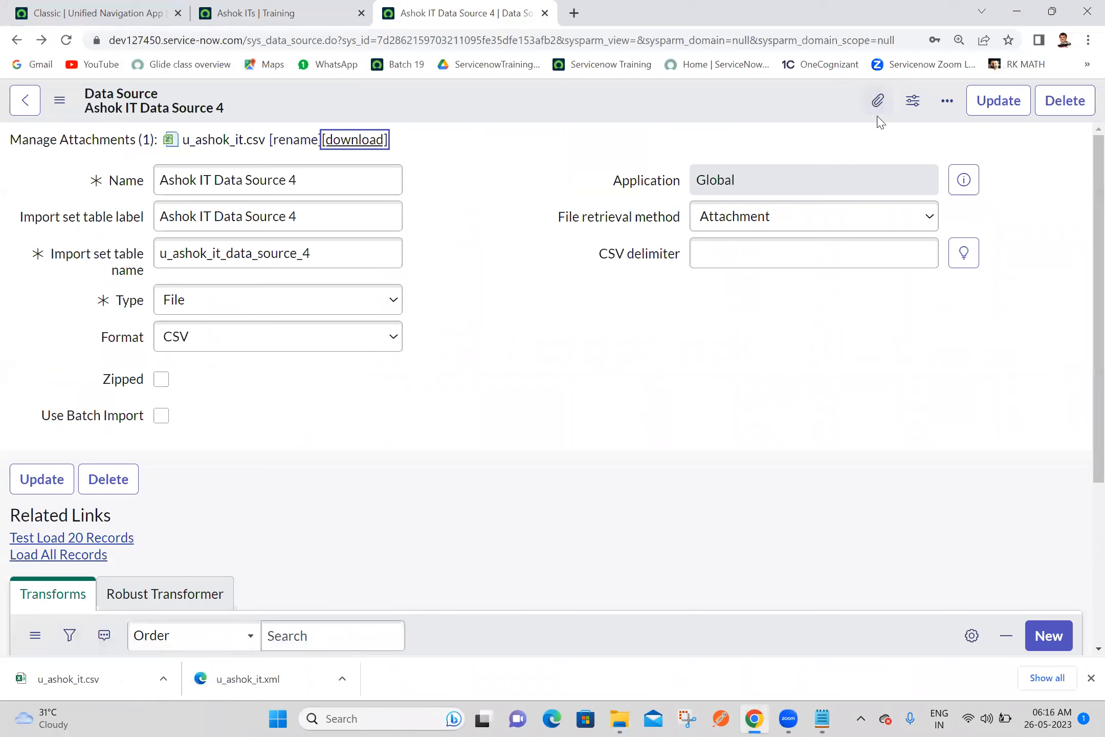
pyautogui.click(877, 102)
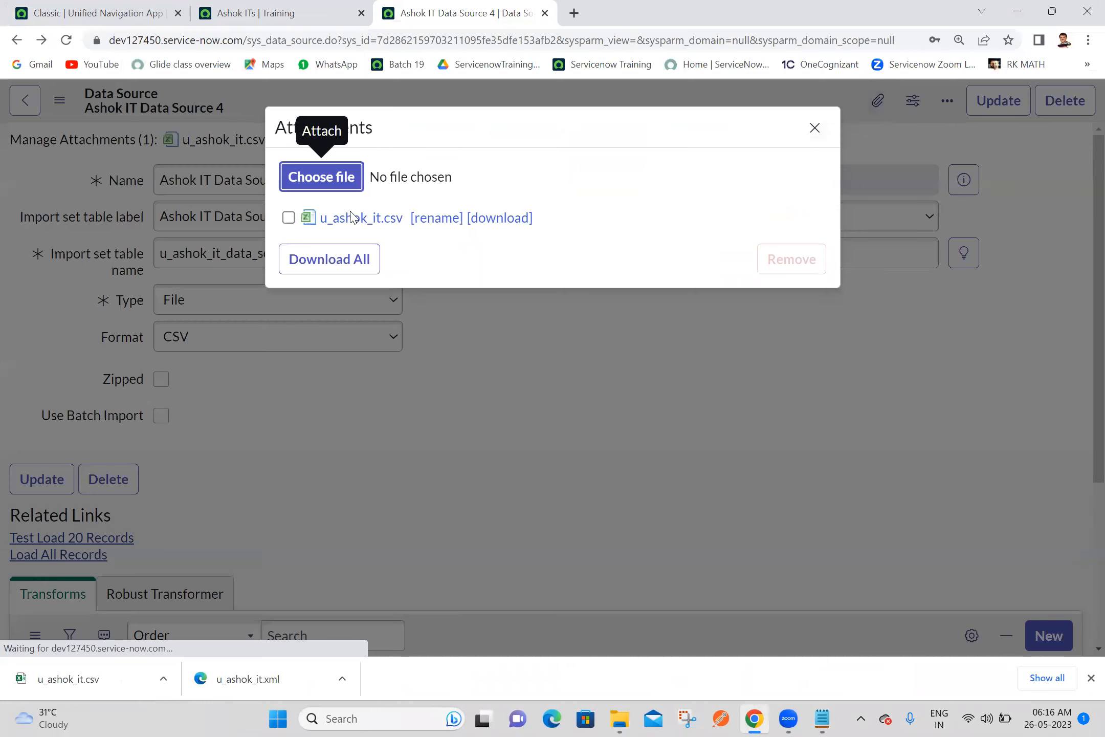
pyautogui.click(289, 218)
pyautogui.click(800, 255)
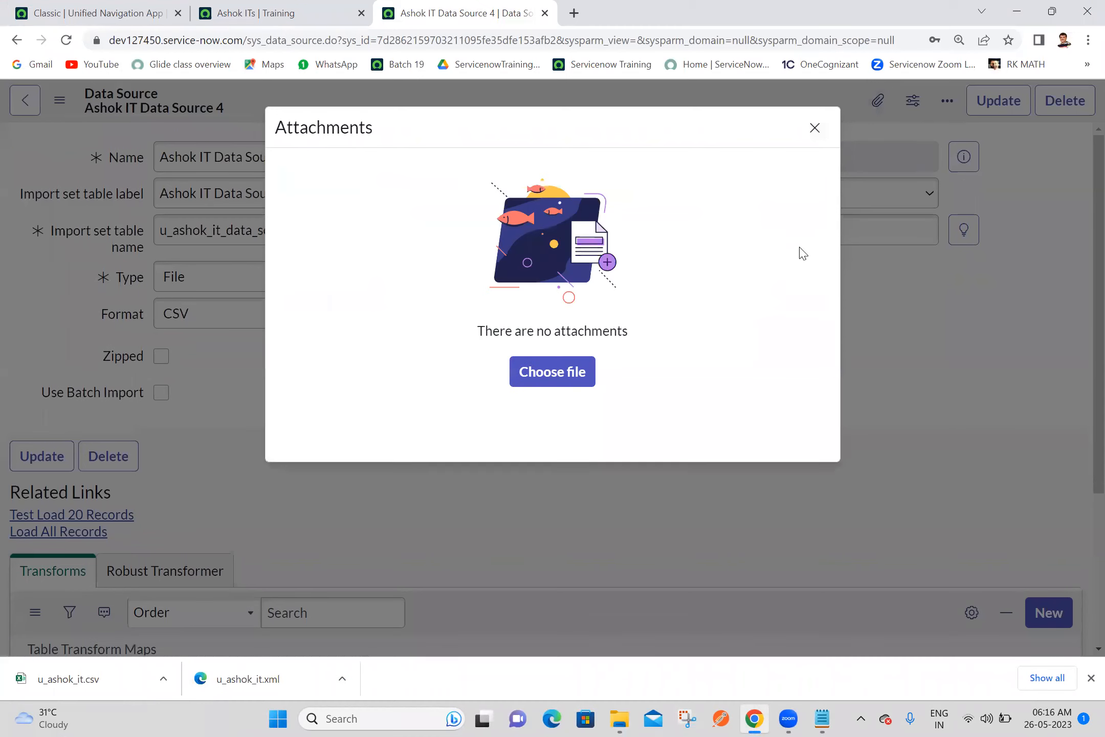
# Attach Ashok IT Demo Data.csv from the Desktop folder to the data source and load all its records
pyautogui.click(536, 382)
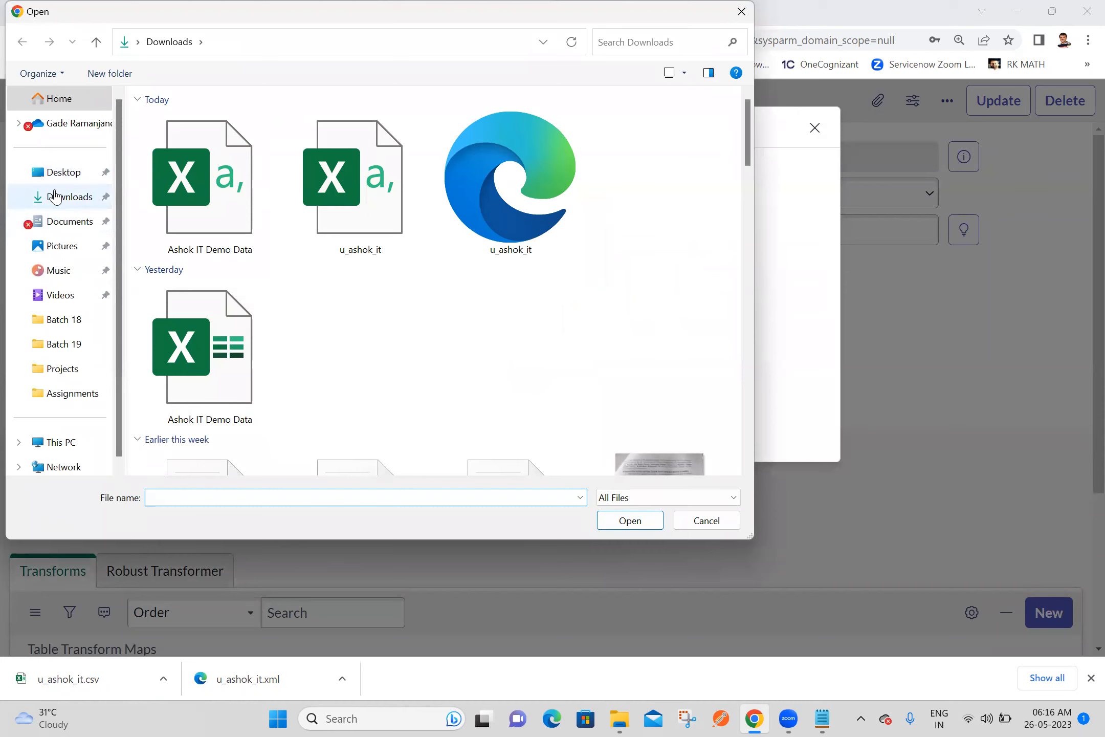
pyautogui.click(77, 176)
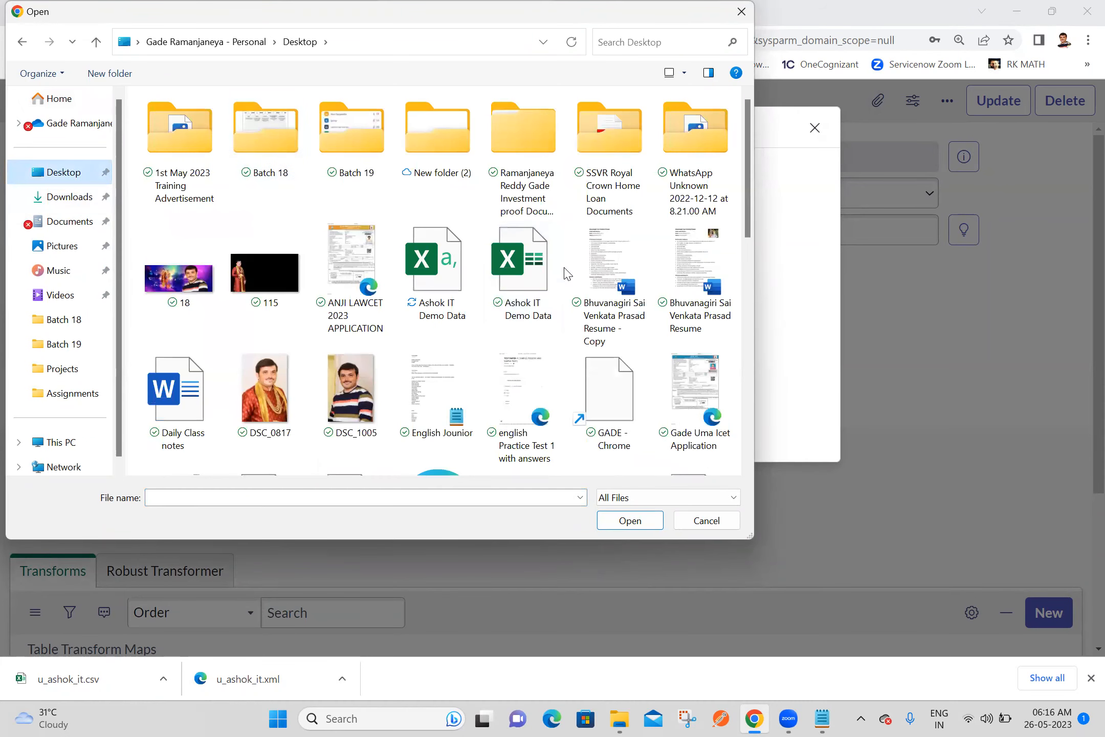
pyautogui.doubleClick(433, 285)
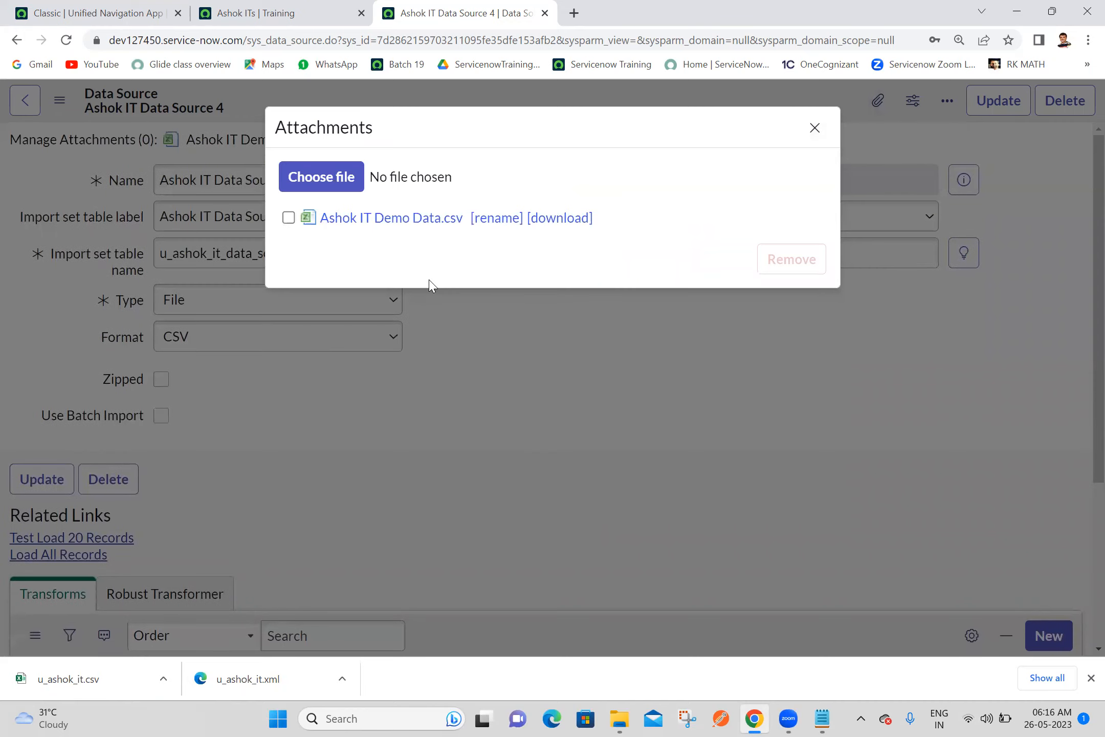
pyautogui.click(814, 128)
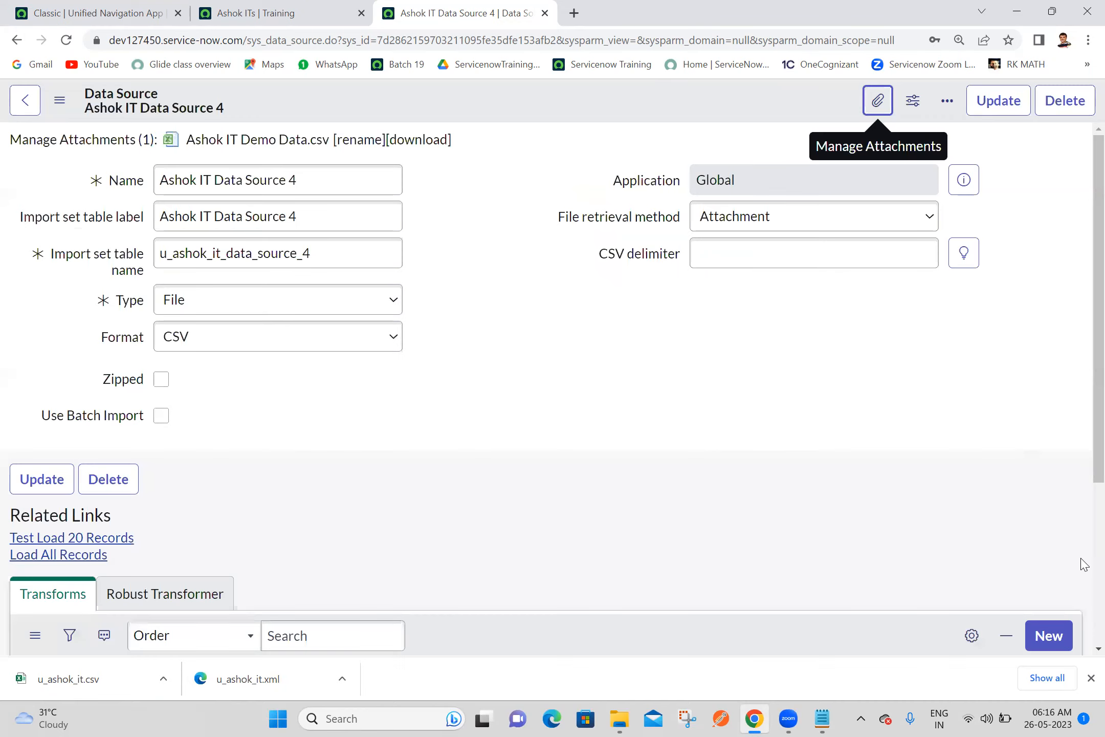
pyautogui.scroll(-4, 1084, 565)
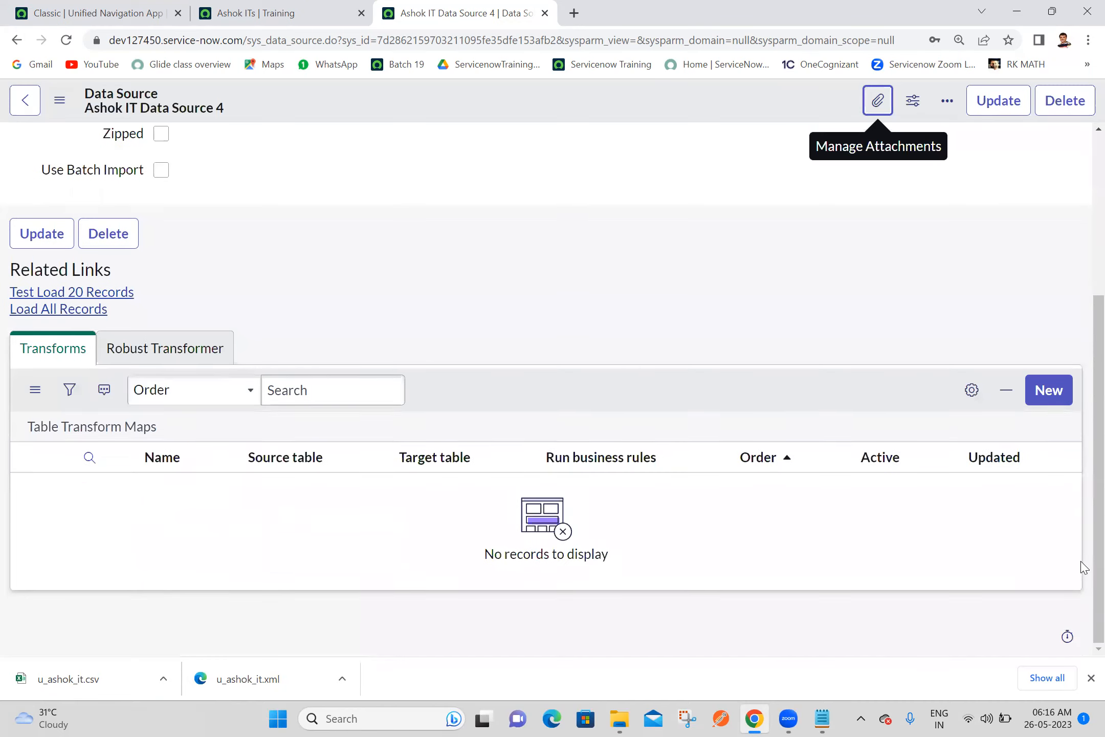
pyautogui.click(60, 310)
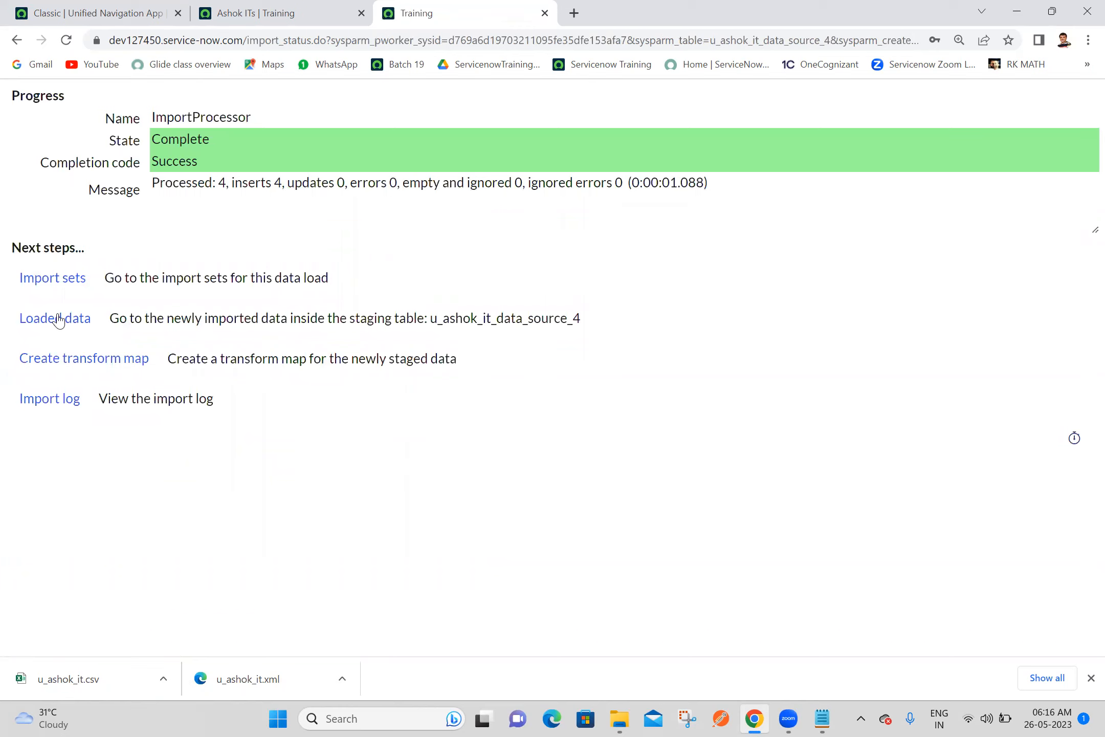
# Create a transform map for the newly staged data and name it Ashok IT ransform Map 4
pyautogui.click(99, 364)
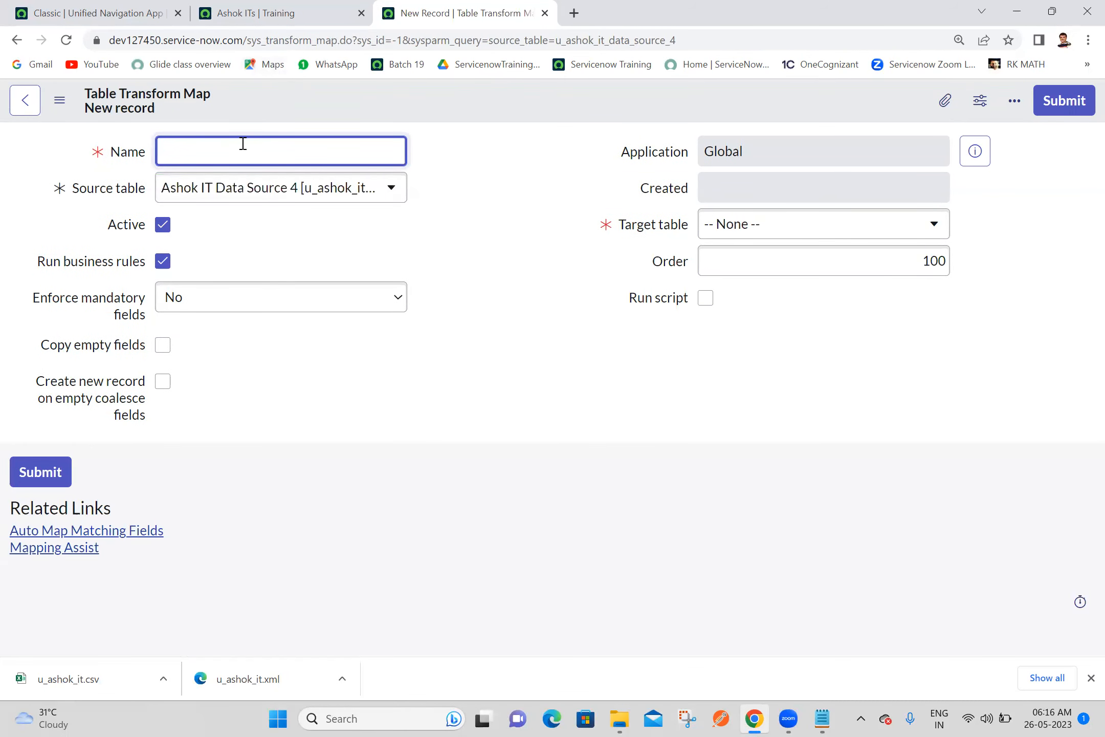
pyautogui.write('Ashok IT ransform Map 4')
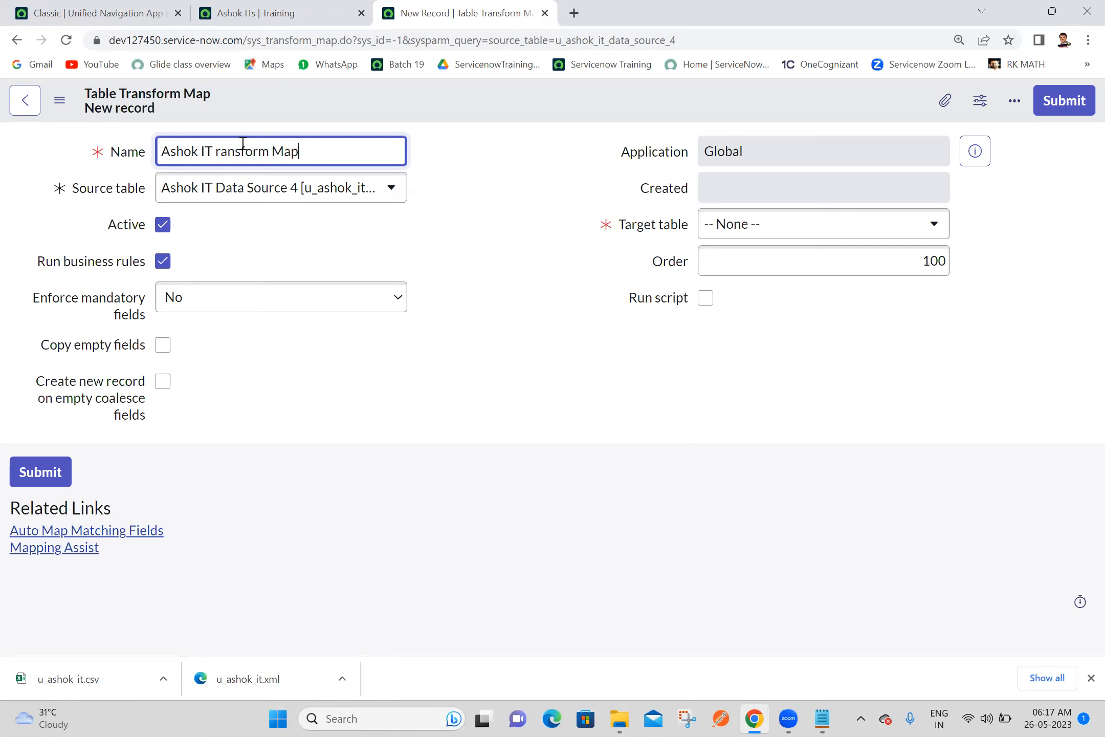
pyautogui.click(445, 211)
# Set the transform map's target table to Ashok IT [u_ashok_it] and save the record
pyautogui.click(773, 226)
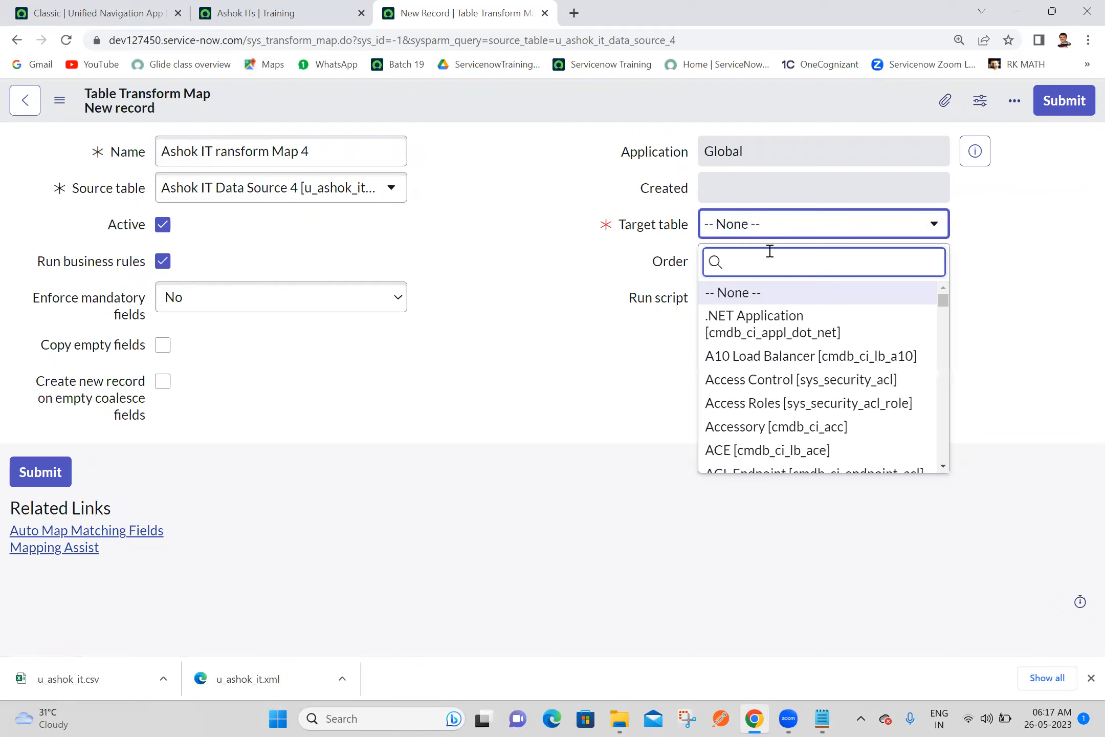
pyautogui.write('ashok it')
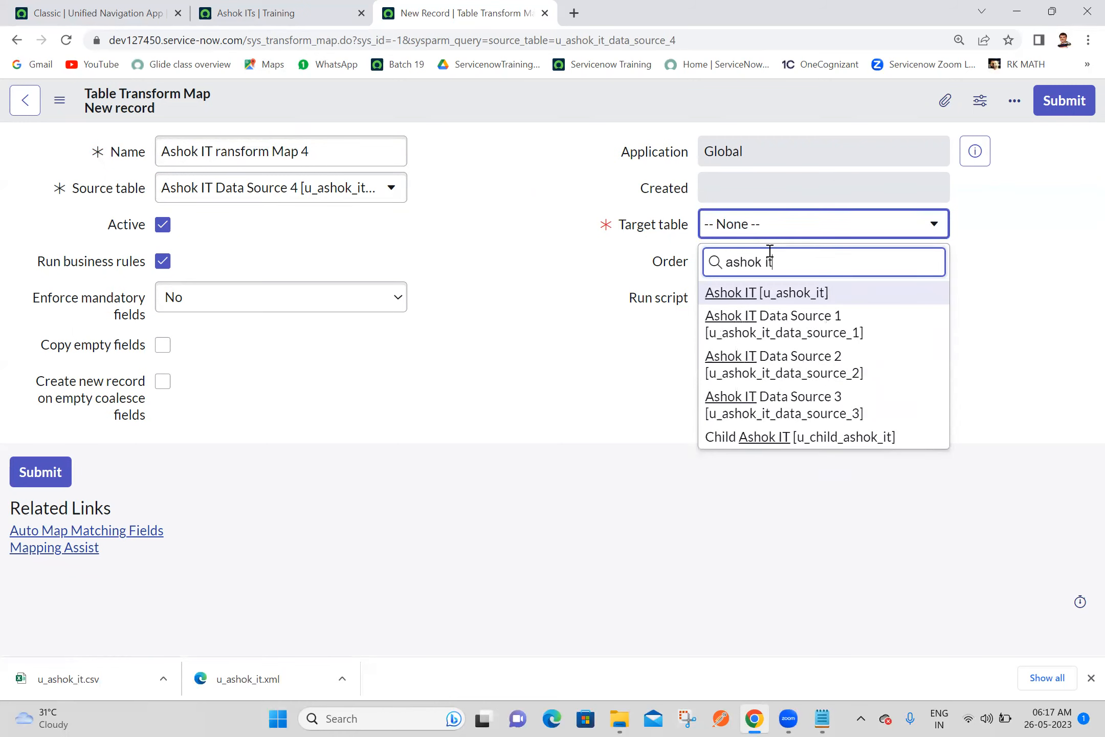
pyautogui.click(777, 292)
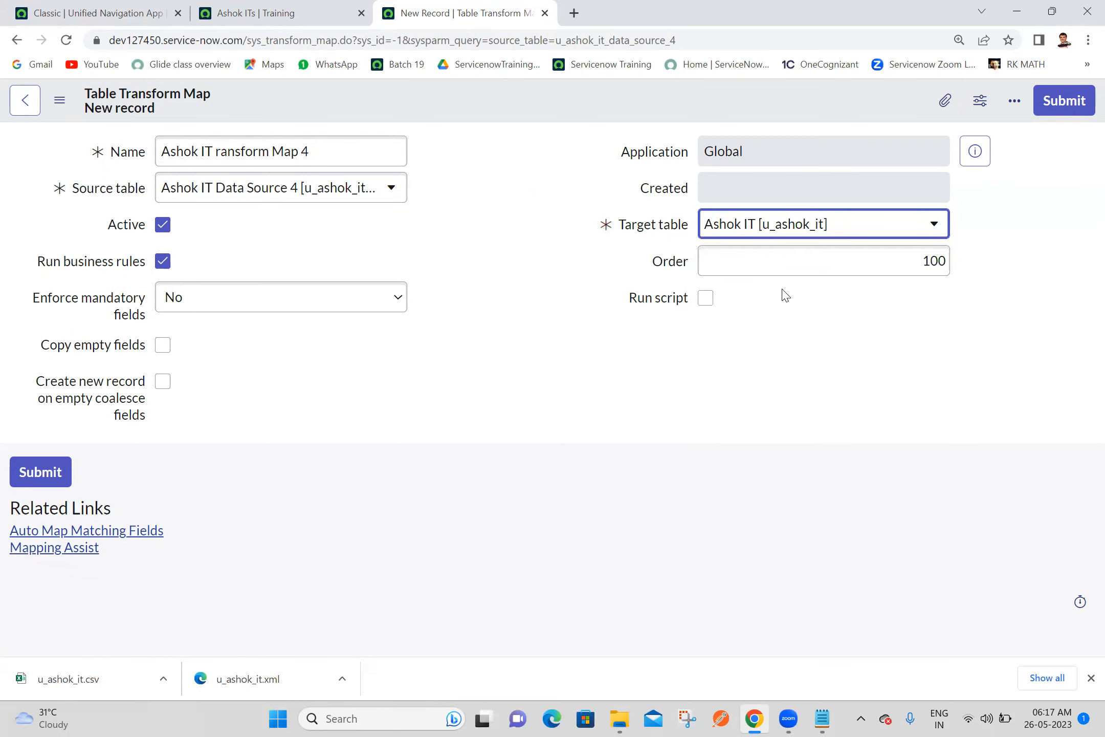
pyautogui.rightClick(486, 91)
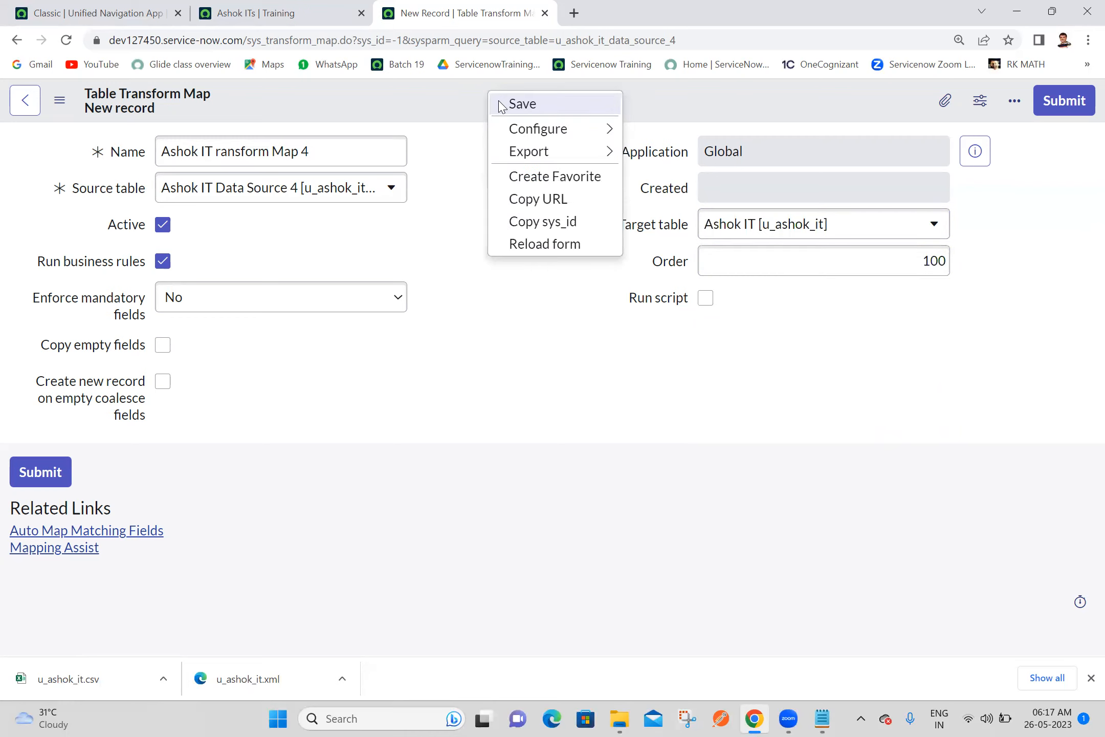
pyautogui.click(502, 105)
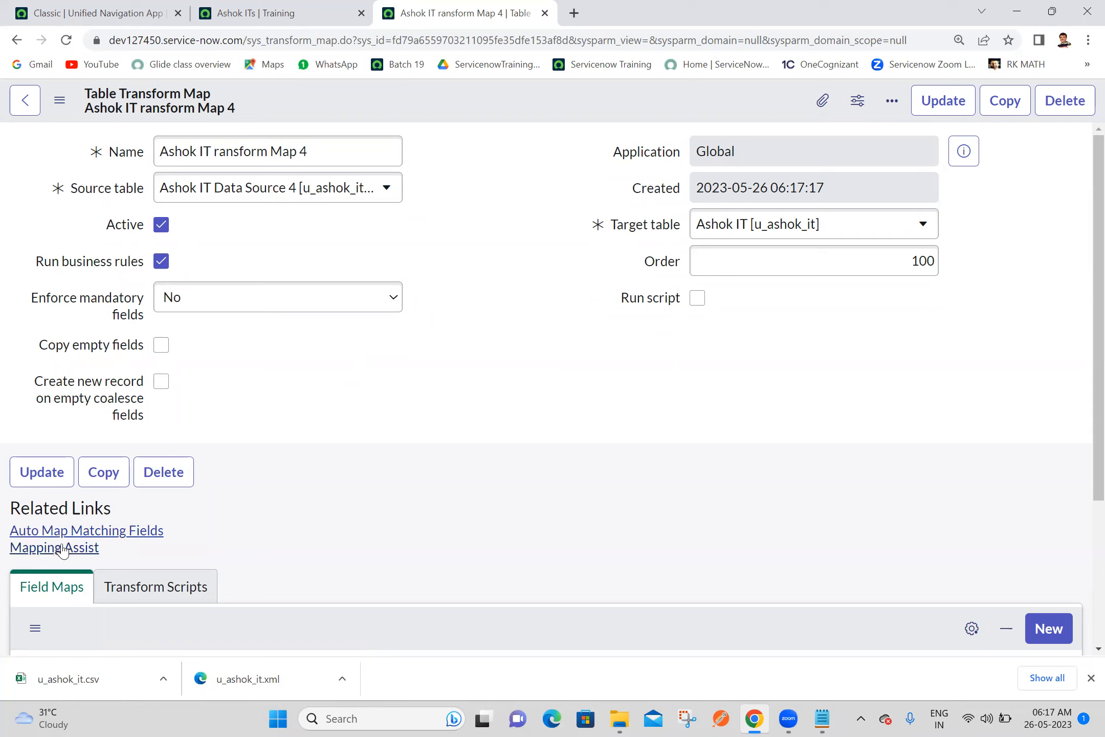
# Auto-map the transform map's matching fields and run the transform on the import set with Ashok IT ransform Map 4
pyautogui.click(87, 532)
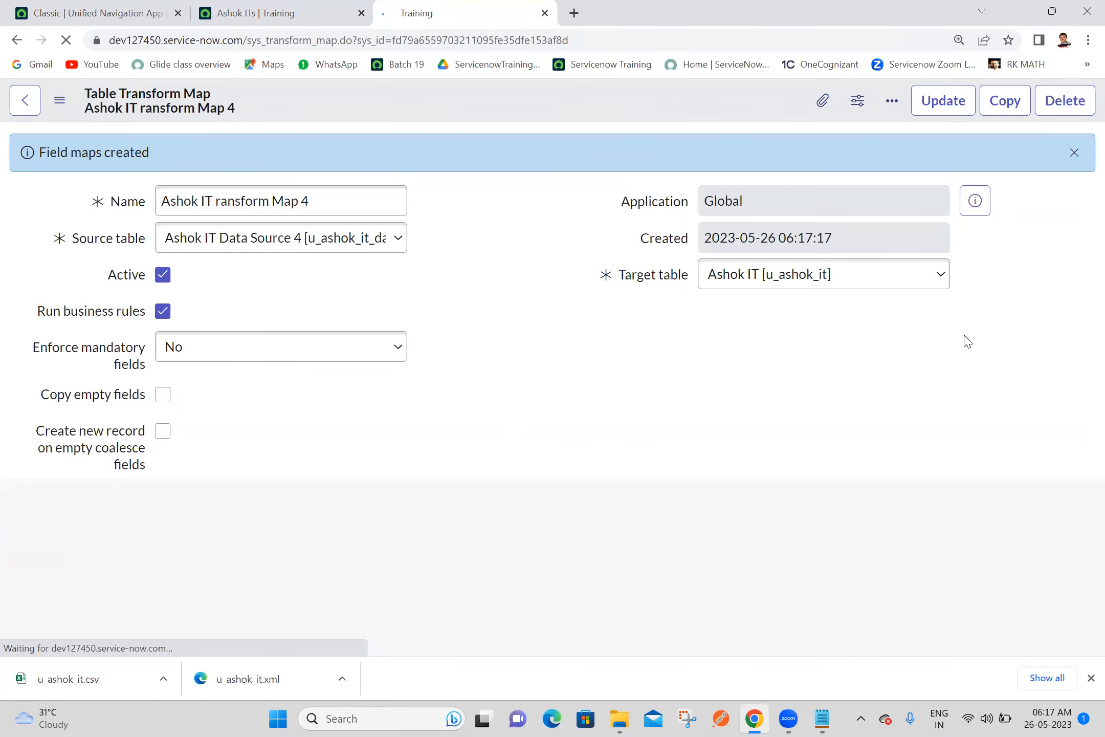
pyautogui.scroll(-10, 1082, 307)
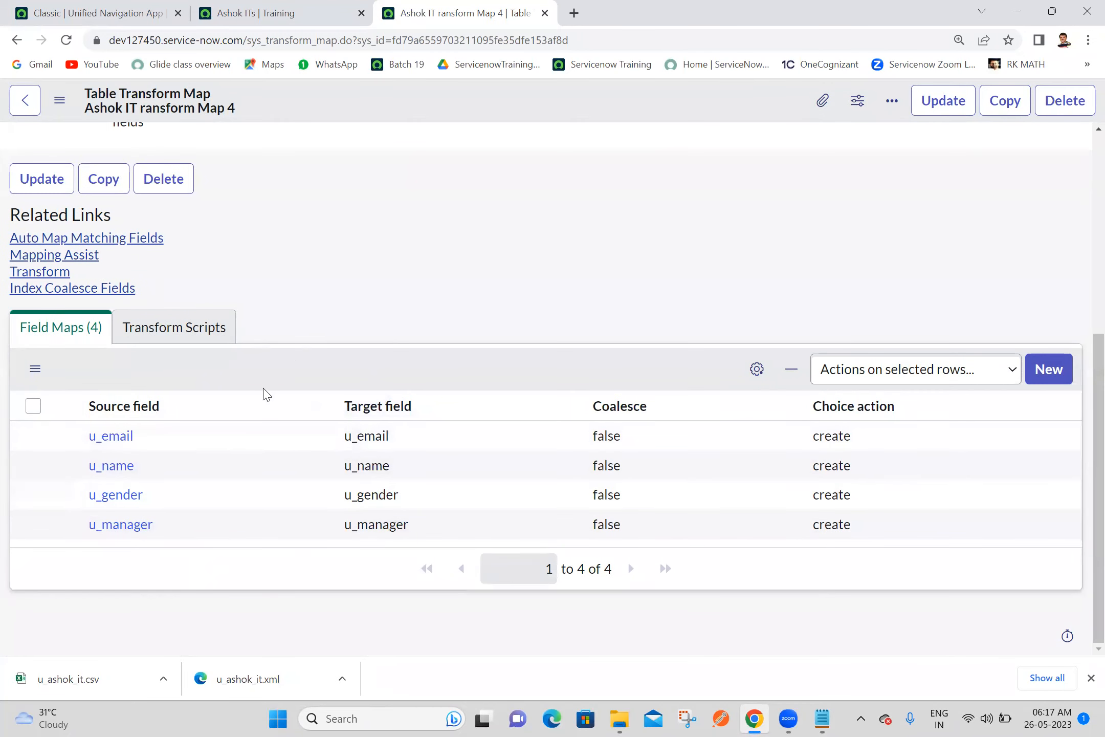
pyautogui.click(39, 272)
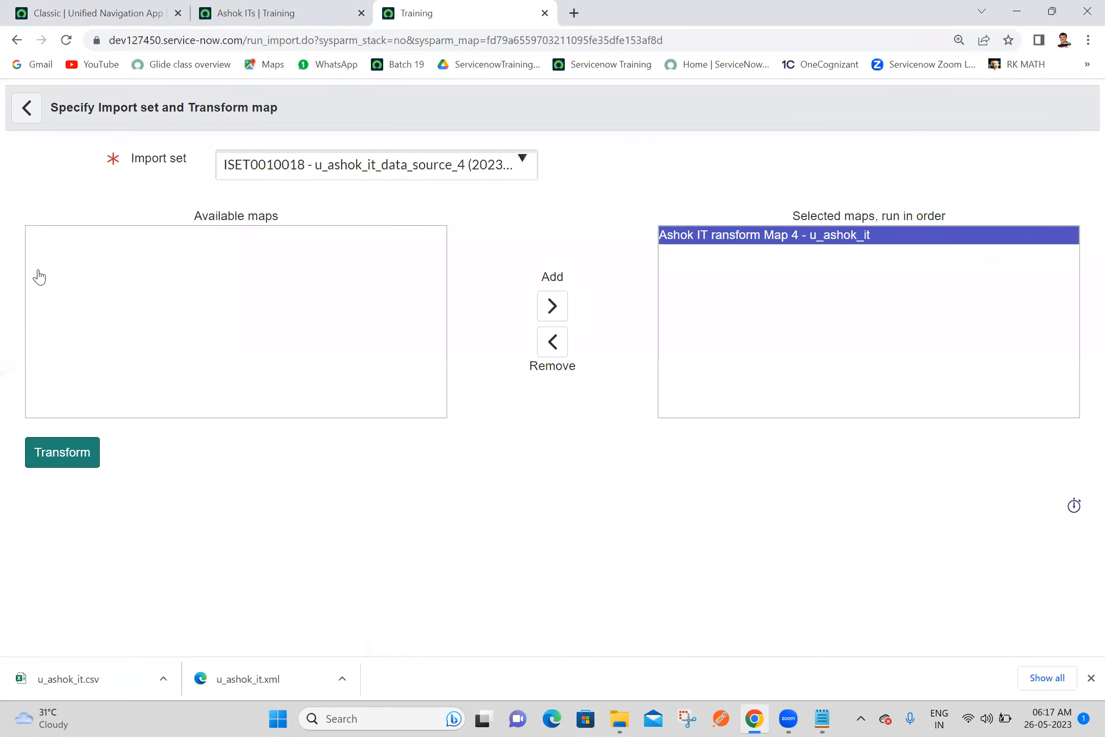
pyautogui.click(84, 463)
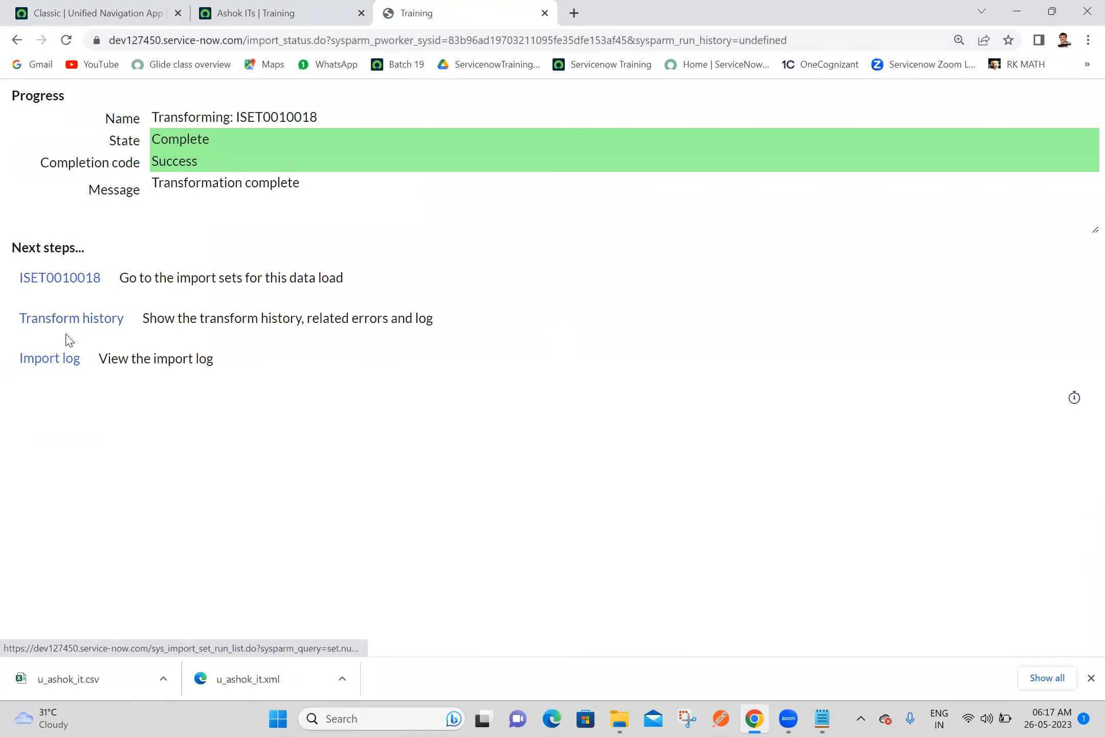
# Check the import set's transform history and reload the Ashok ITs list to review the imported records
pyautogui.keyDown('ctrl'); pyautogui.click(69, 326); pyautogui.keyUp('ctrl')
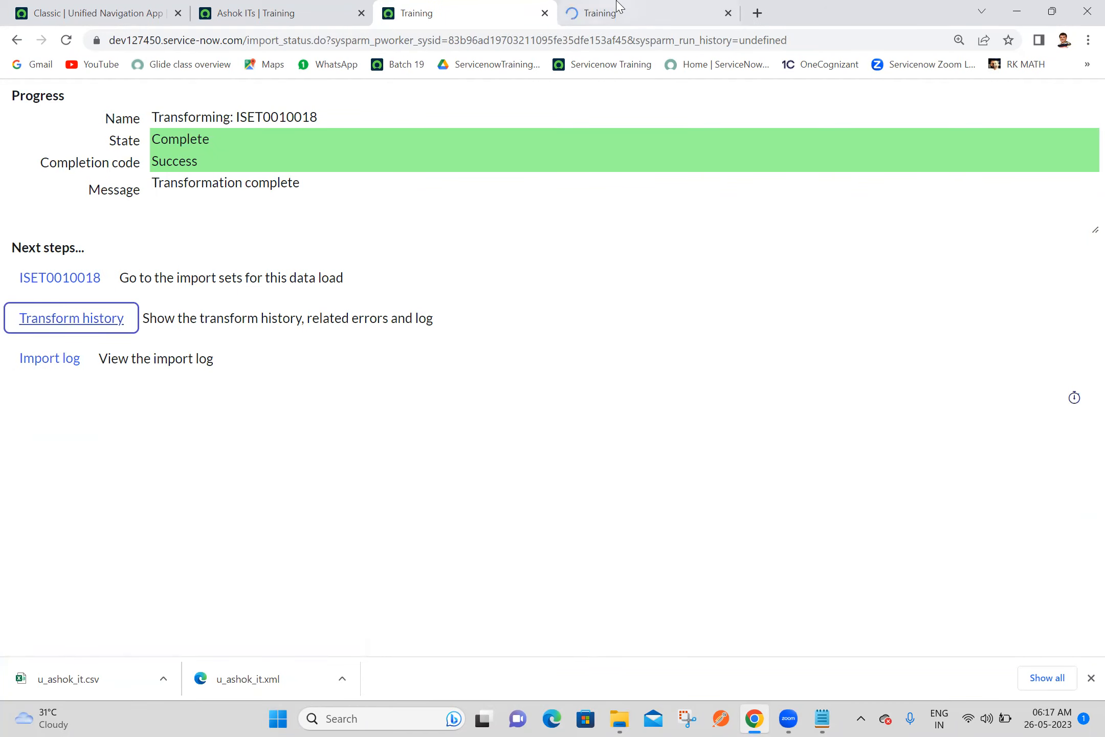
pyautogui.click(616, 12)
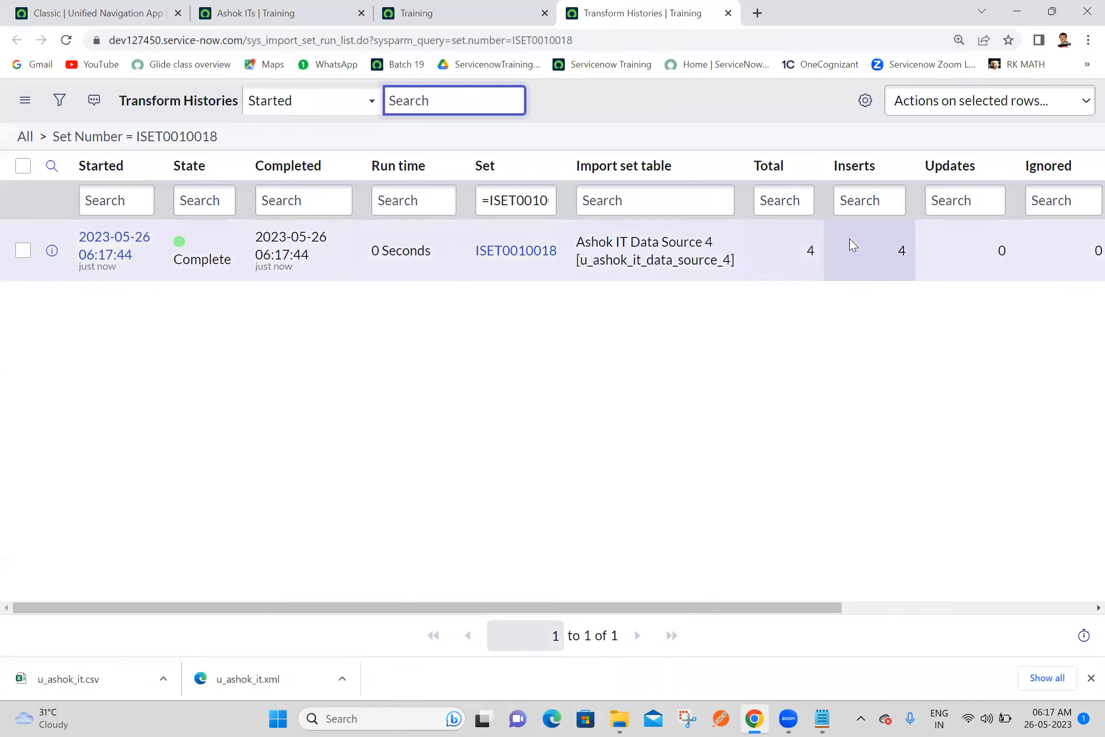
pyautogui.click(289, 13)
pyautogui.click(66, 41)
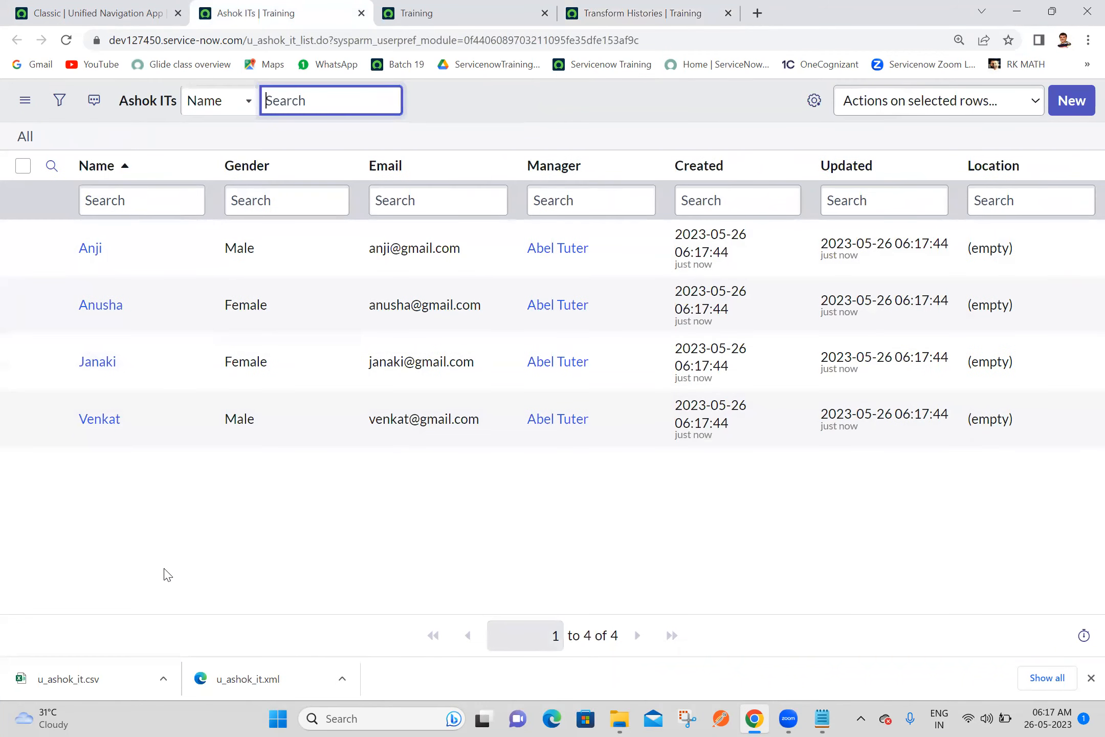
pyautogui.click(671, 496)
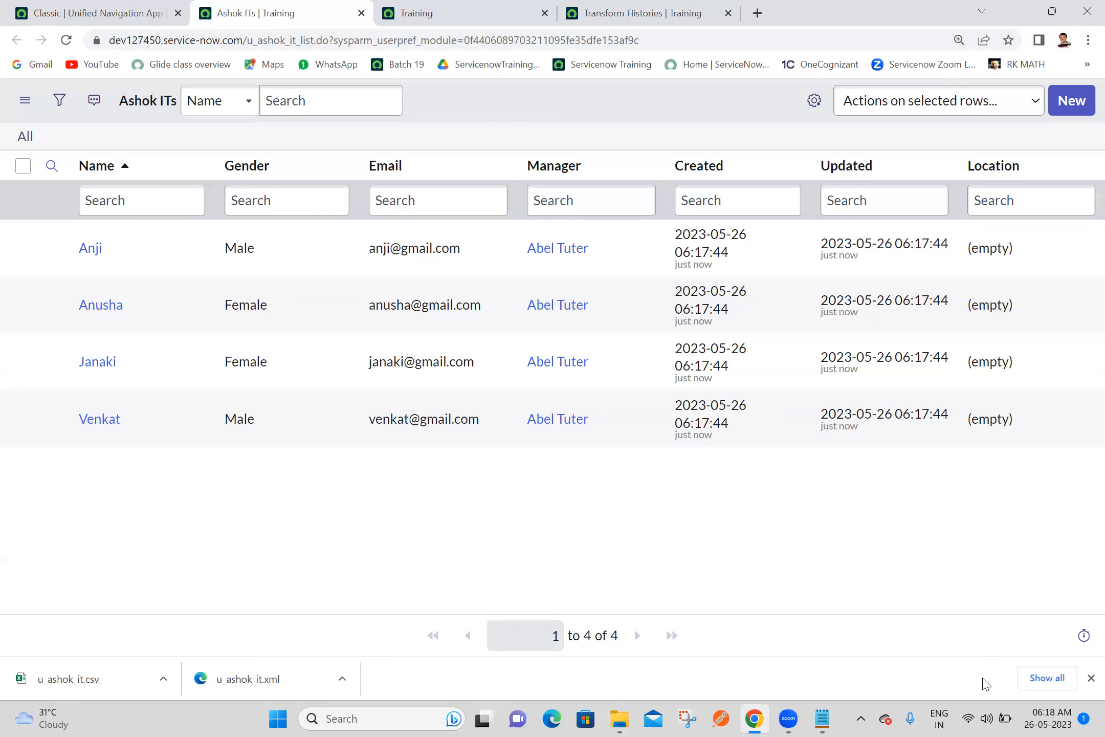
# Open the Ashok IT Demo Data CSV from the desktop in Excel to review its contents, and close it
pyautogui.click(1084, 719)
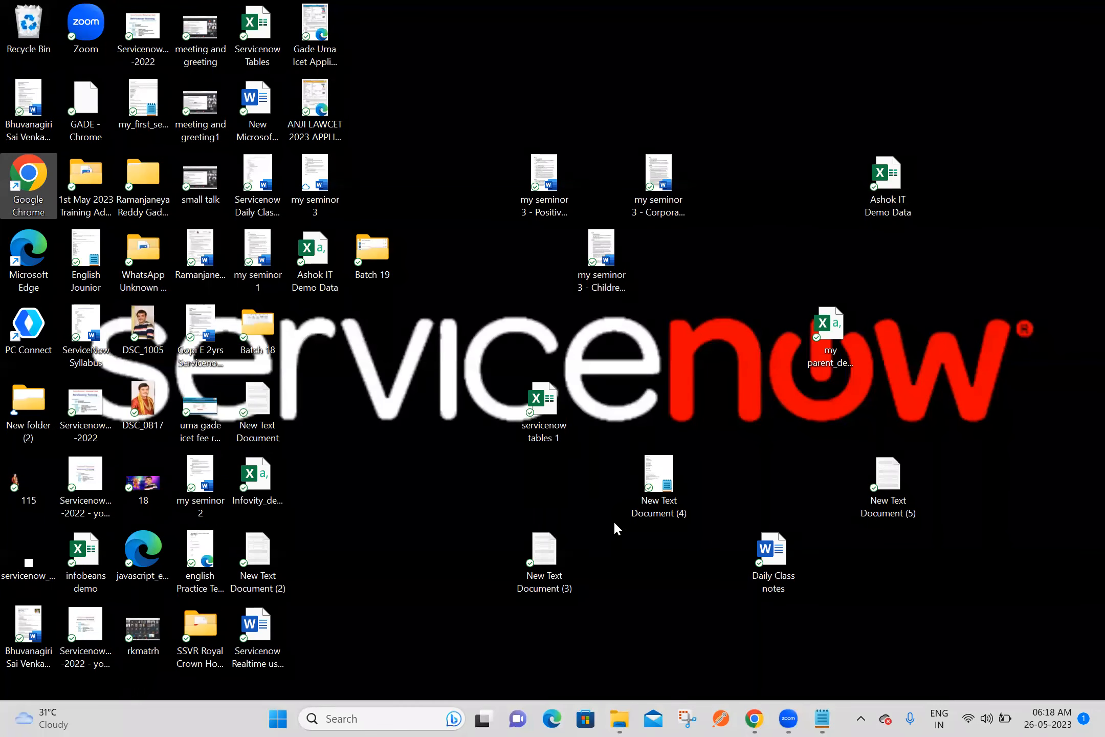
pyautogui.doubleClick(321, 266)
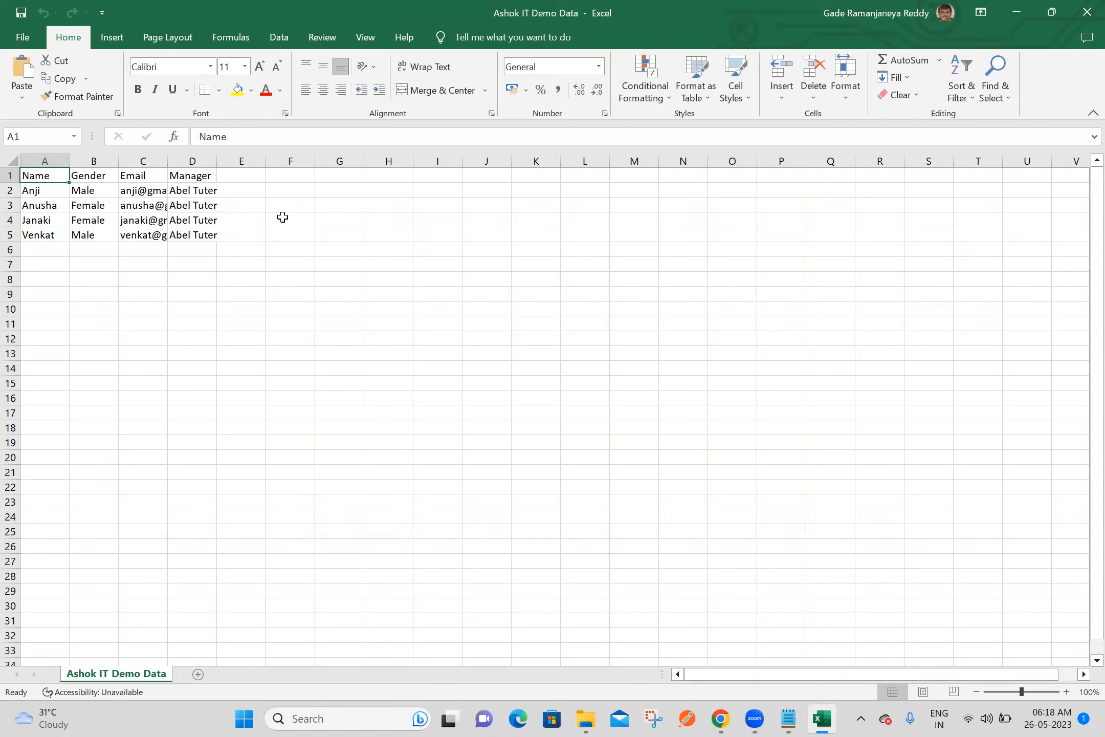
pyautogui.click(1083, 9)
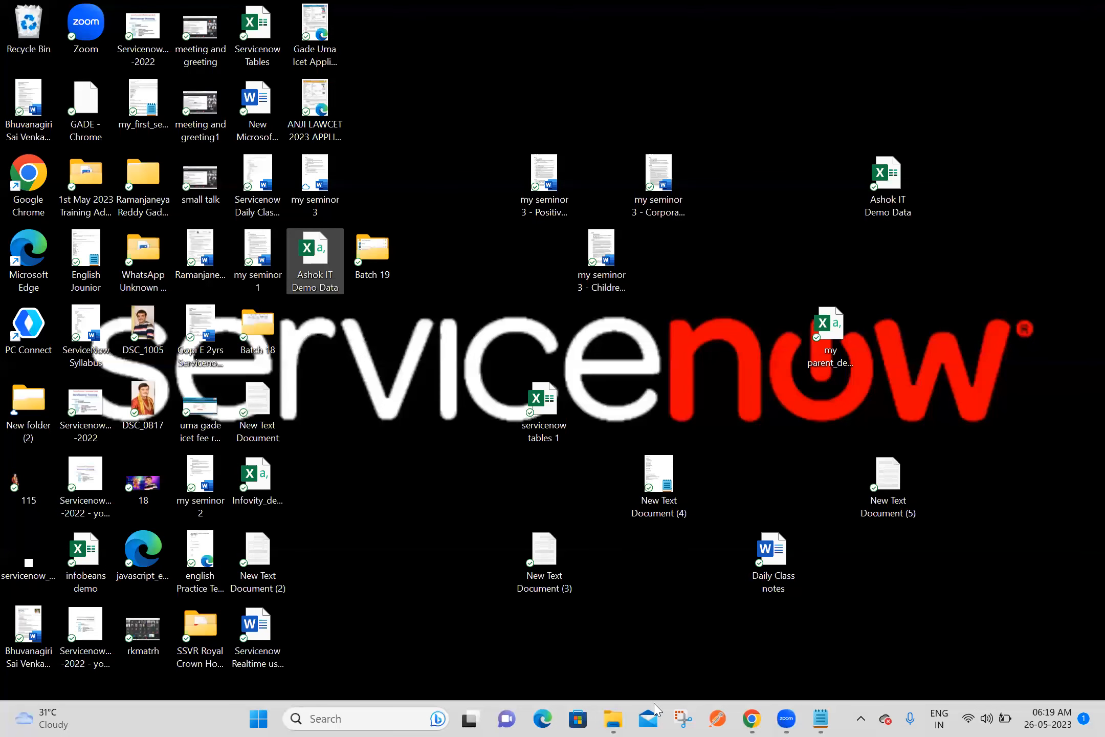
# Switch back to Chrome and close the transform progress and Transform Histories pages
pyautogui.click(752, 719)
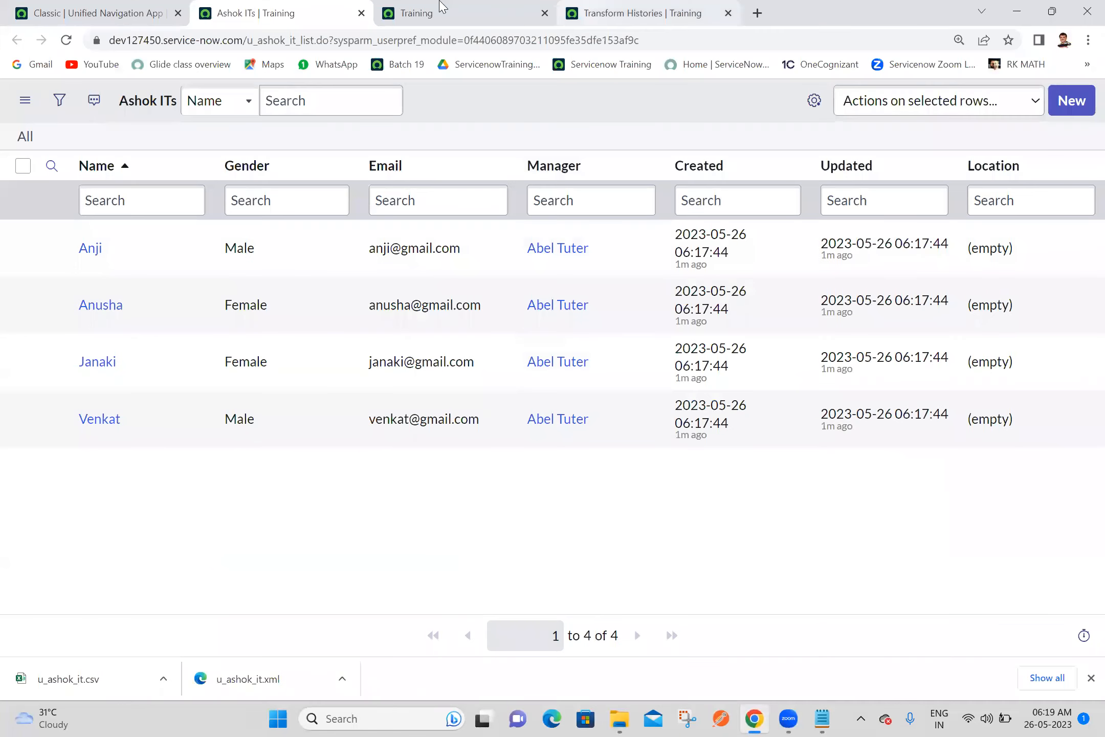
pyautogui.click(518, 10)
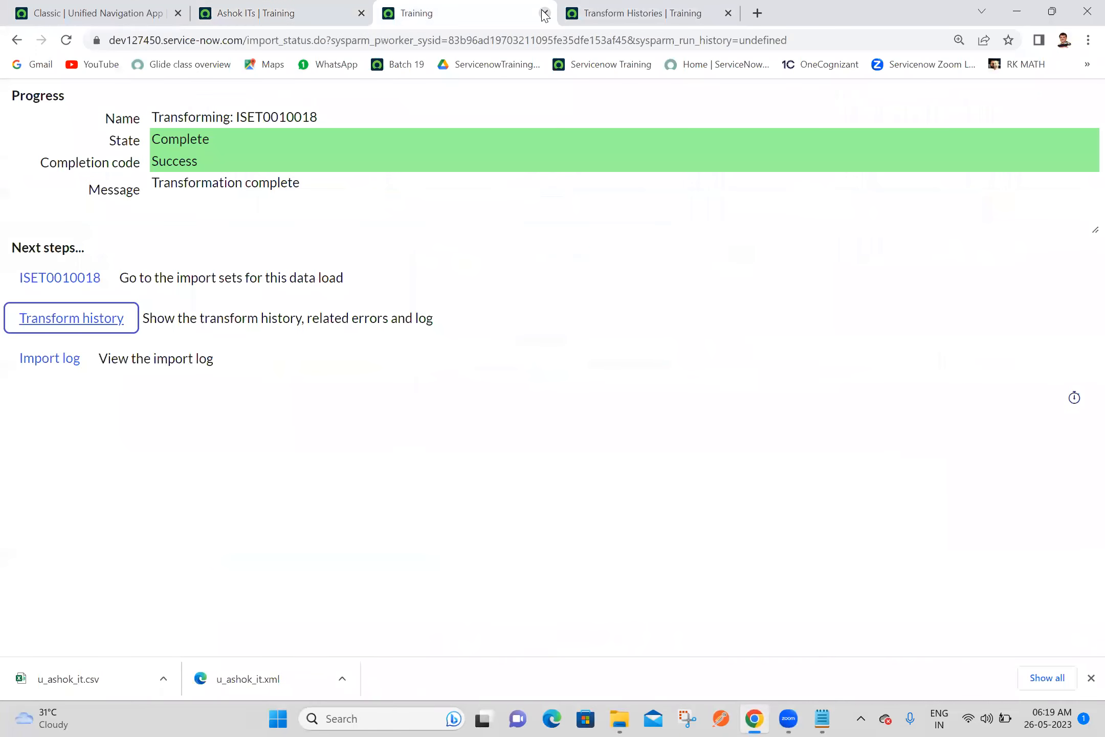
pyautogui.click(544, 13)
pyautogui.click(544, 12)
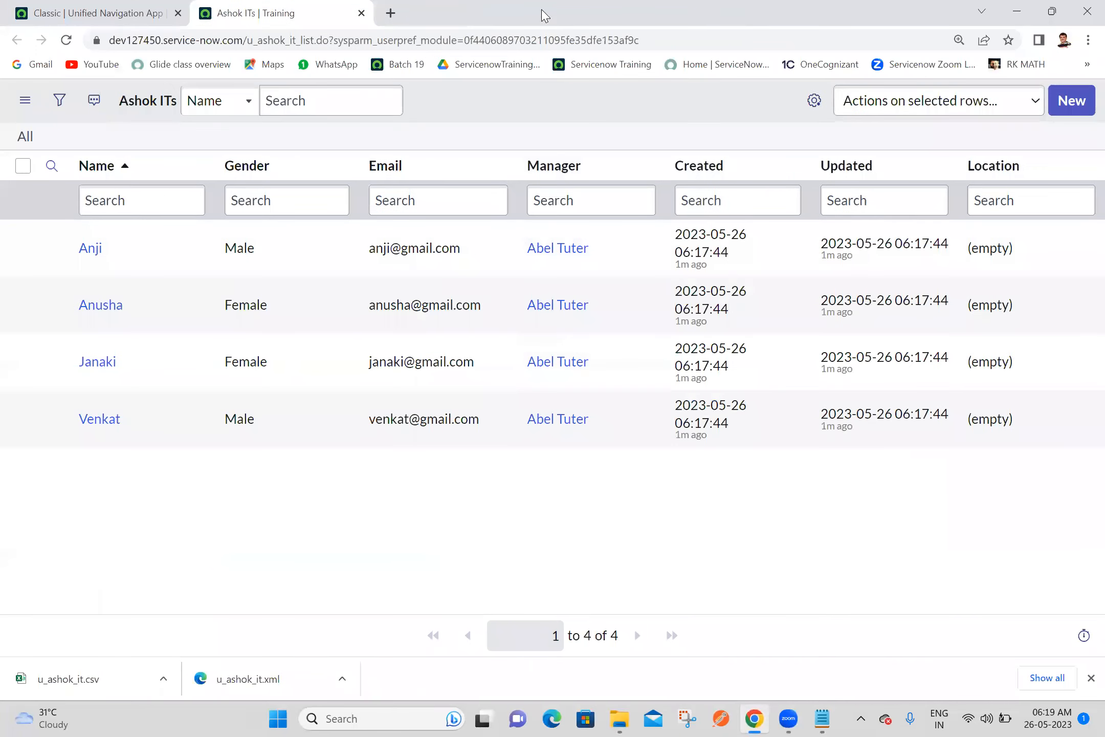
# Open the Ashok IT Data Source 4 record from the System Import Sets data sources list to examine its CSV delimiter field
pyautogui.click(42, 8)
pyautogui.click(137, 105)
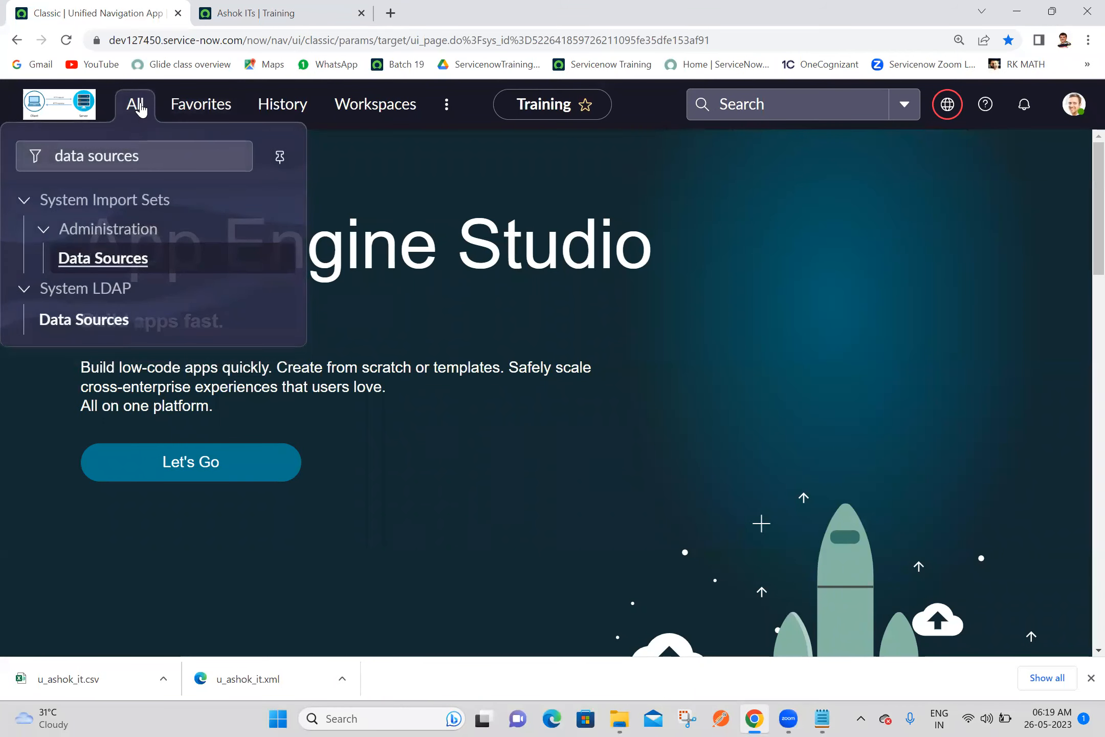
pyautogui.middleClick(101, 258)
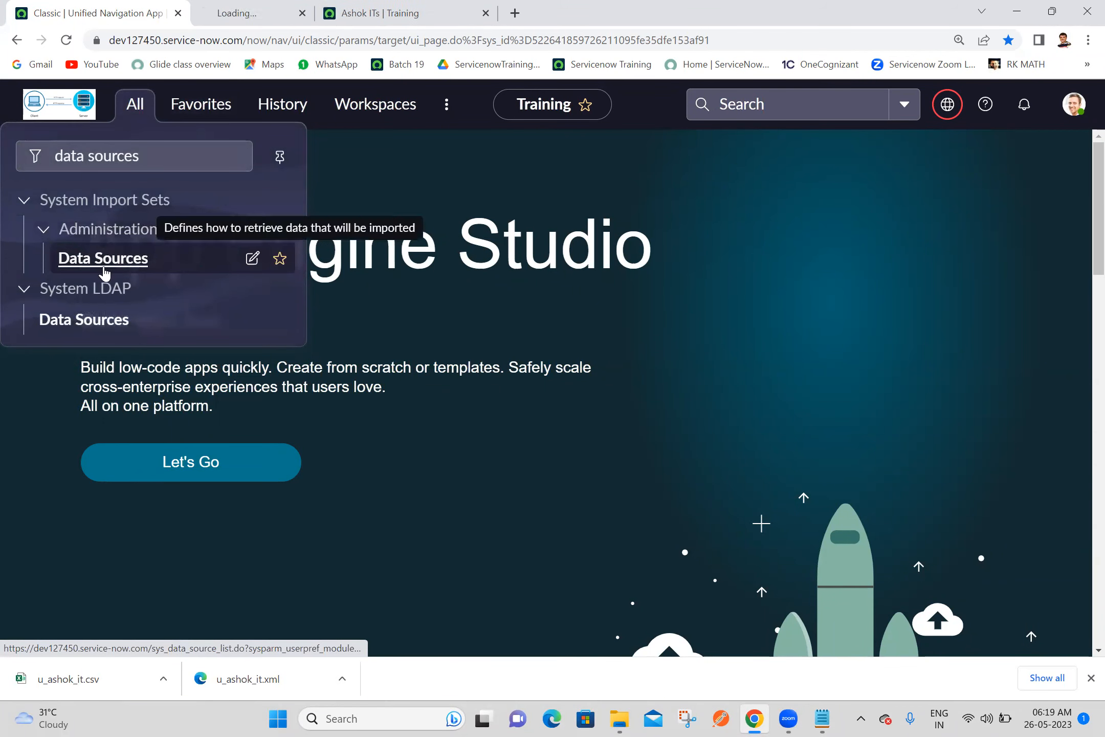
pyautogui.click(278, 6)
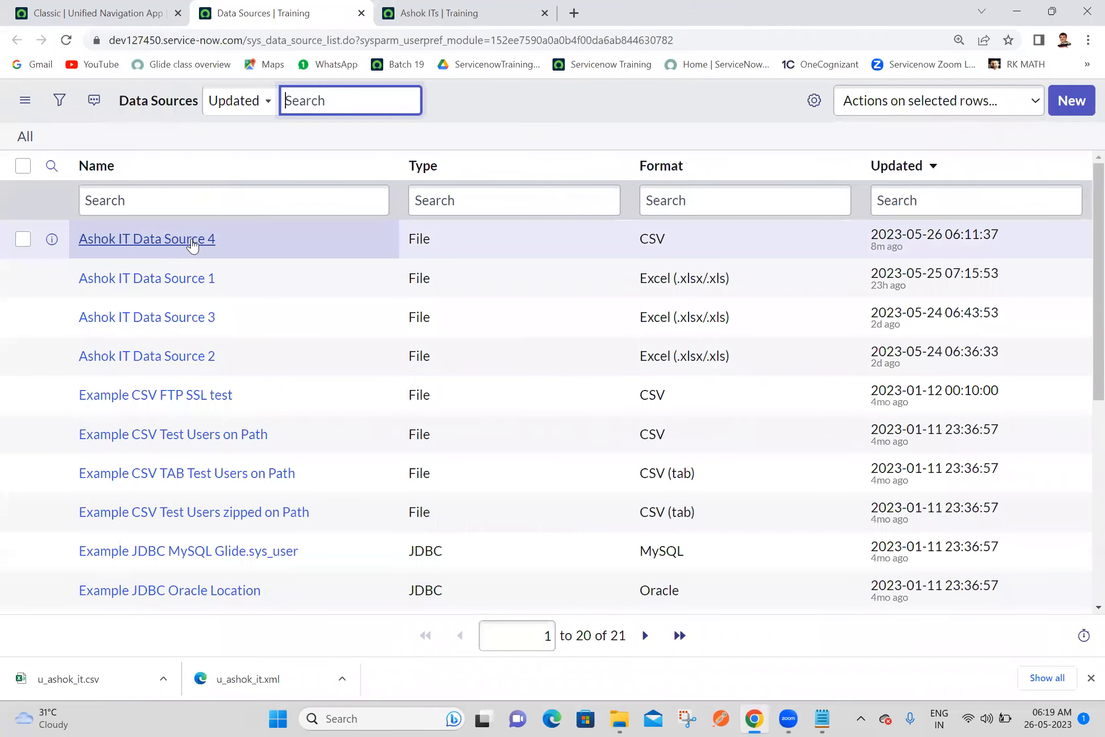
pyautogui.middleClick(143, 239)
pyautogui.click(450, 6)
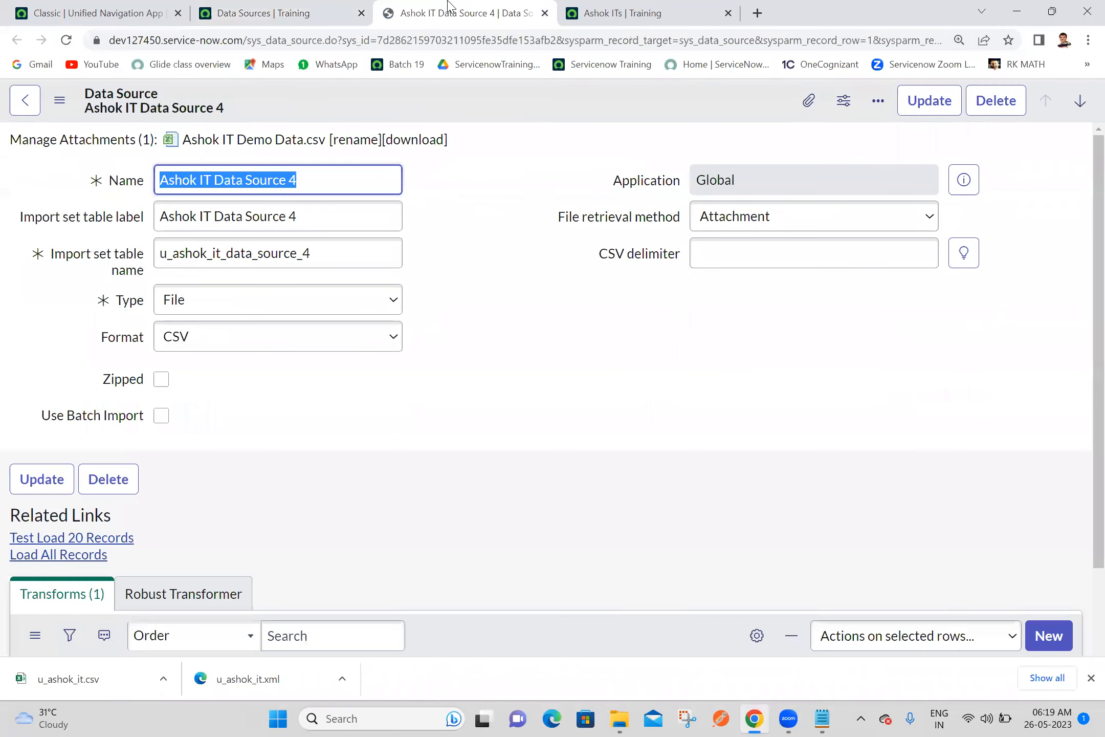
pyautogui.click(685, 281)
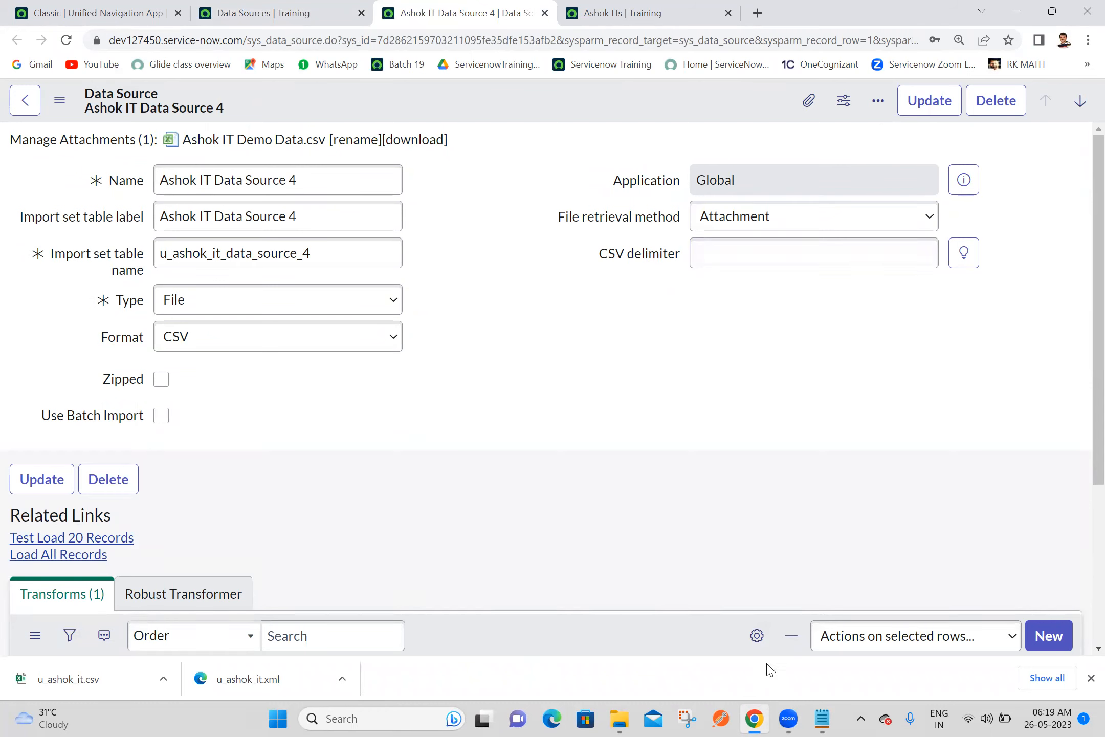
# Switch to the Batch 19 notes in Notepad
pyautogui.click(820, 717)
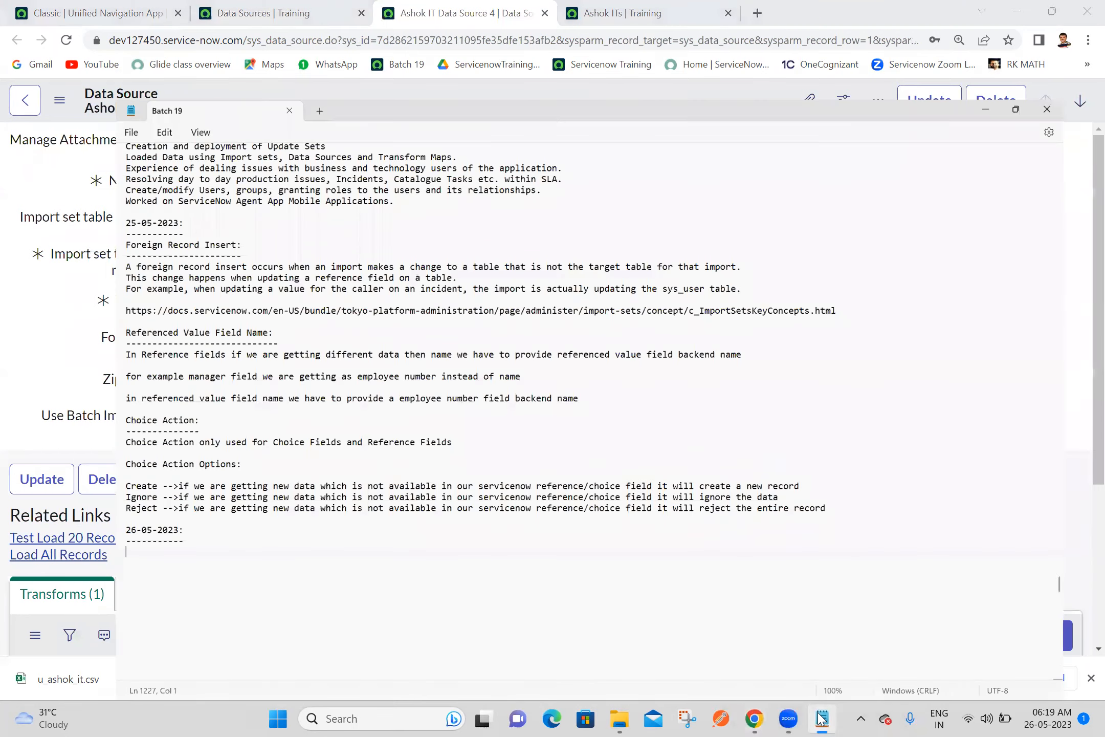
pyautogui.click(43, 517)
pyautogui.write('CSV')
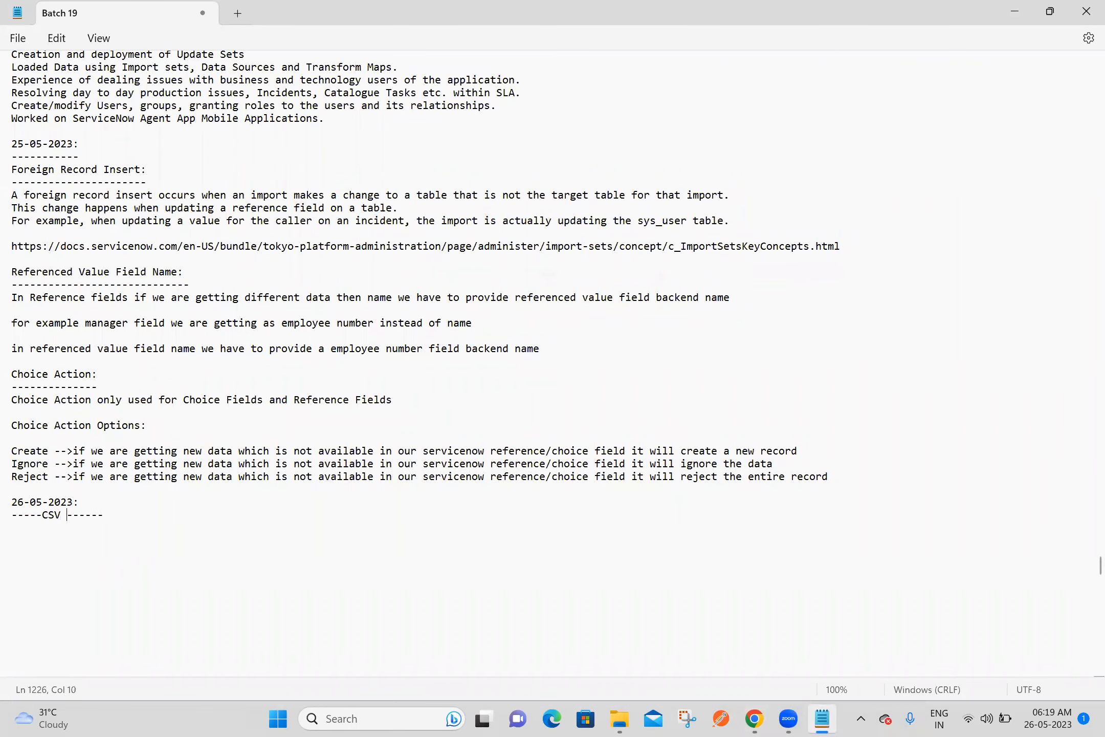
pyautogui.press('BackSpace')
pyautogui.press('BackSpace')
pyautogui.press('BackSpace')
# Add the heading "CSV Delimeter:" with a dashed underline below the 26-05-2023 entry and save the notes
pyautogui.click(95, 517)
pyautogui.press('Return')
pyautogui.write('CSV Delimeter:')
pyautogui.press('Return')
pyautogui.write('---------------')
pyautogui.hotkey('ctrl', 's')
# Write "You can process a CSV Files that are delimated by a character other than coma." under the heading and save the notes
pyautogui.write('You can ')
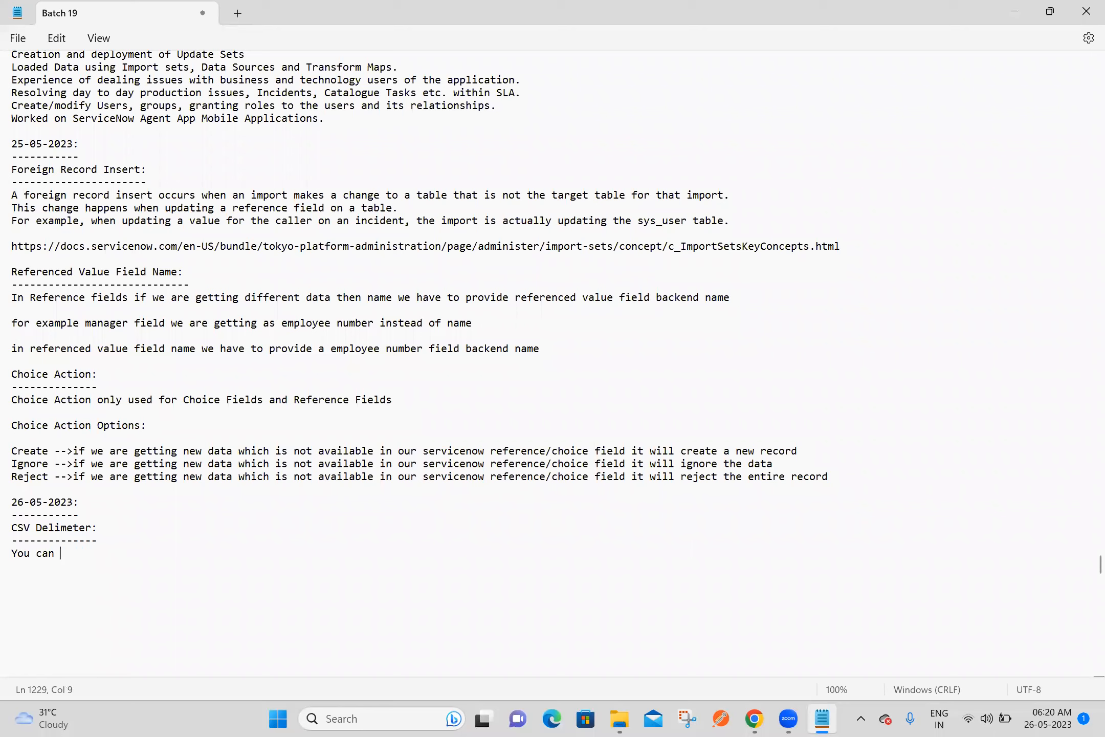
pyautogui.write('process a CSV Files that ar')
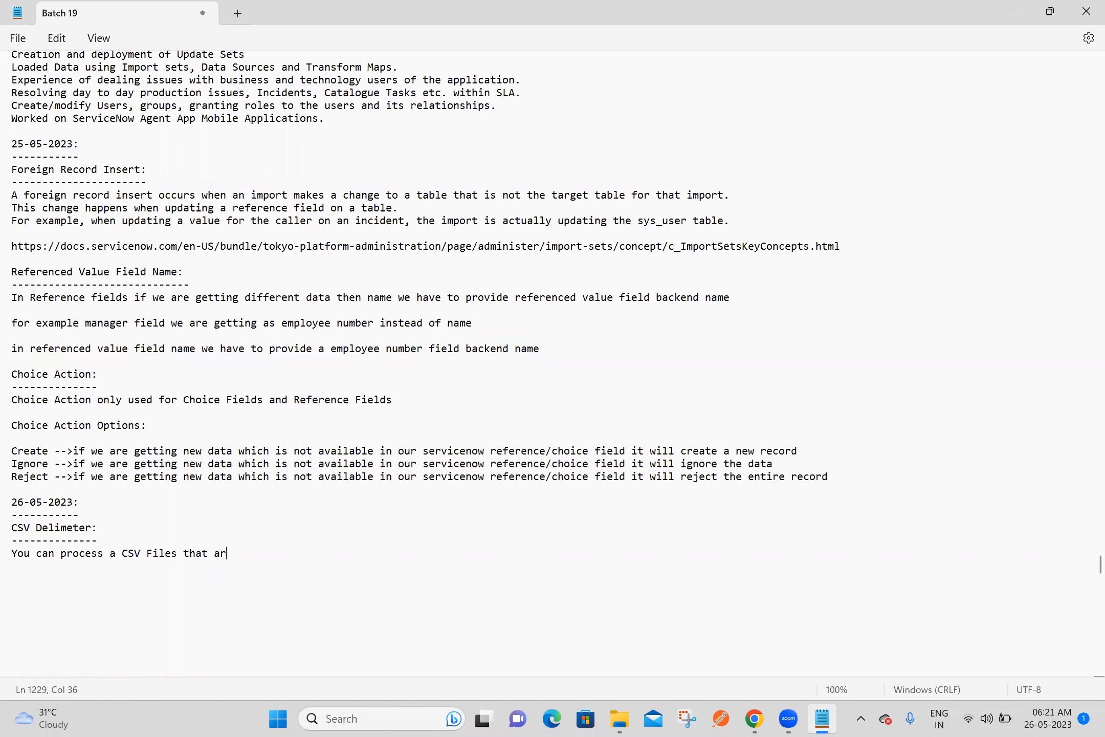
pyautogui.write('e delimated by a character ')
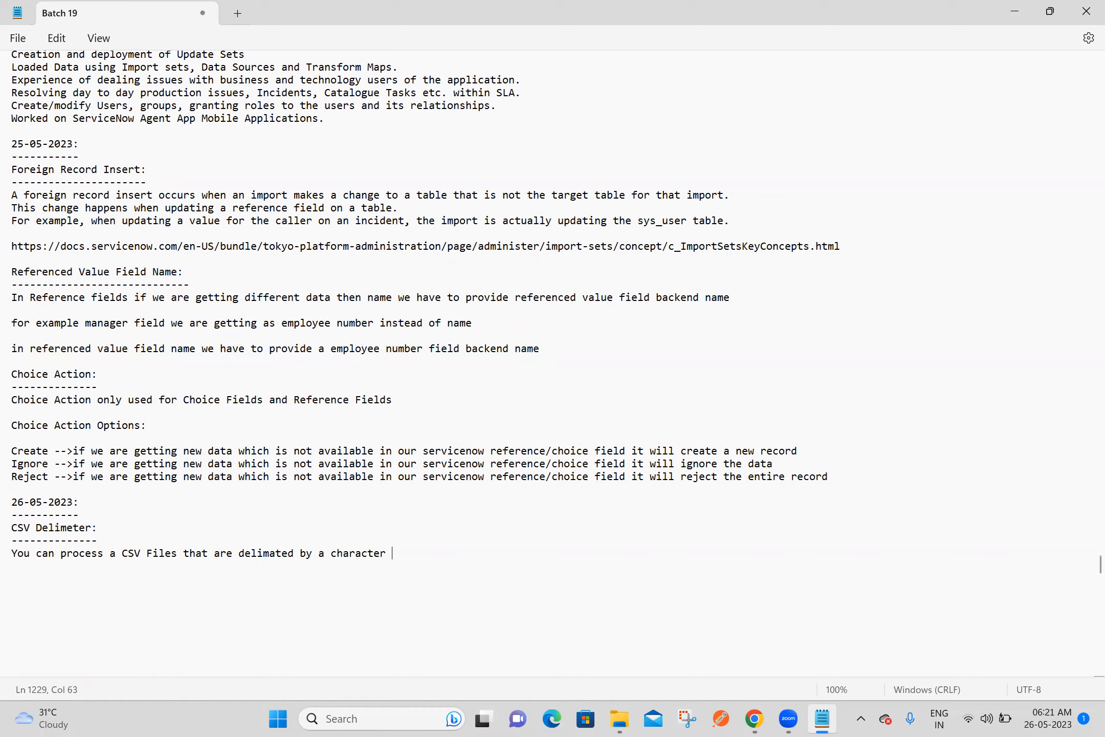
pyautogui.write('other than coma.')
pyautogui.press('Return')
pyautogui.press('Return')
pyautogui.press('Return')
pyautogui.press('Return')
pyautogui.press('Return')
pyautogui.press('Return')
pyautogui.hotkey('ctrl', 's')
pyautogui.hotkey('ctrl', 'a')
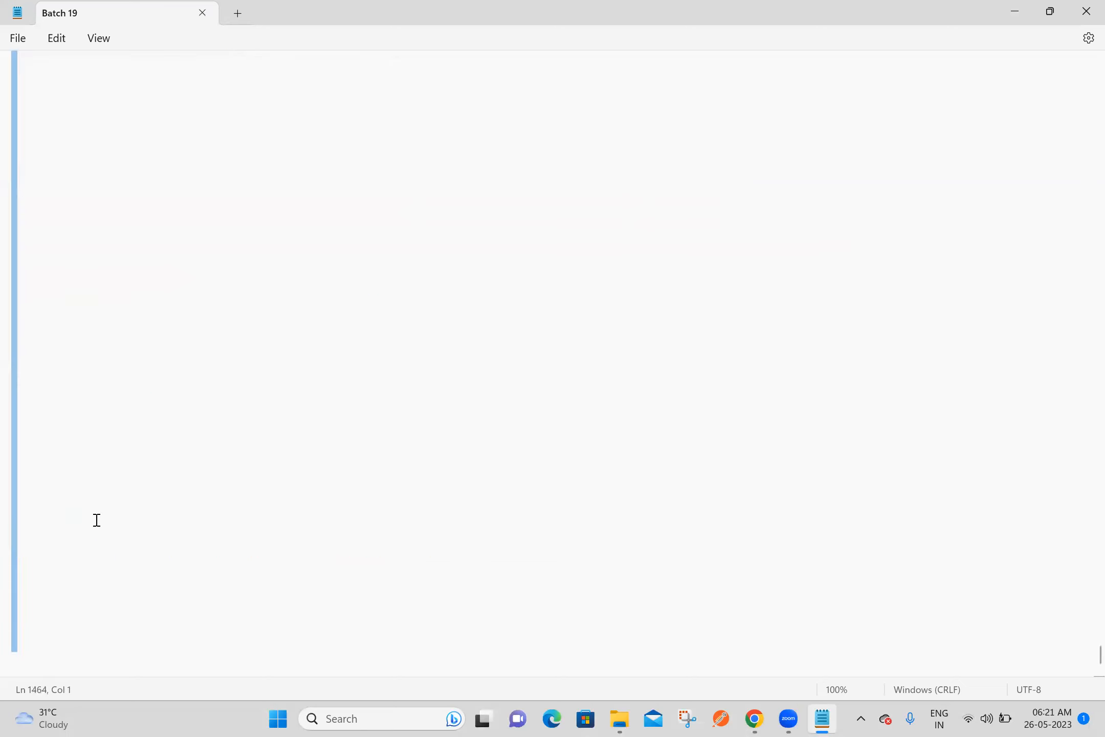
pyautogui.moveTo(1084, 661); pyautogui.dragTo(1084, 581)
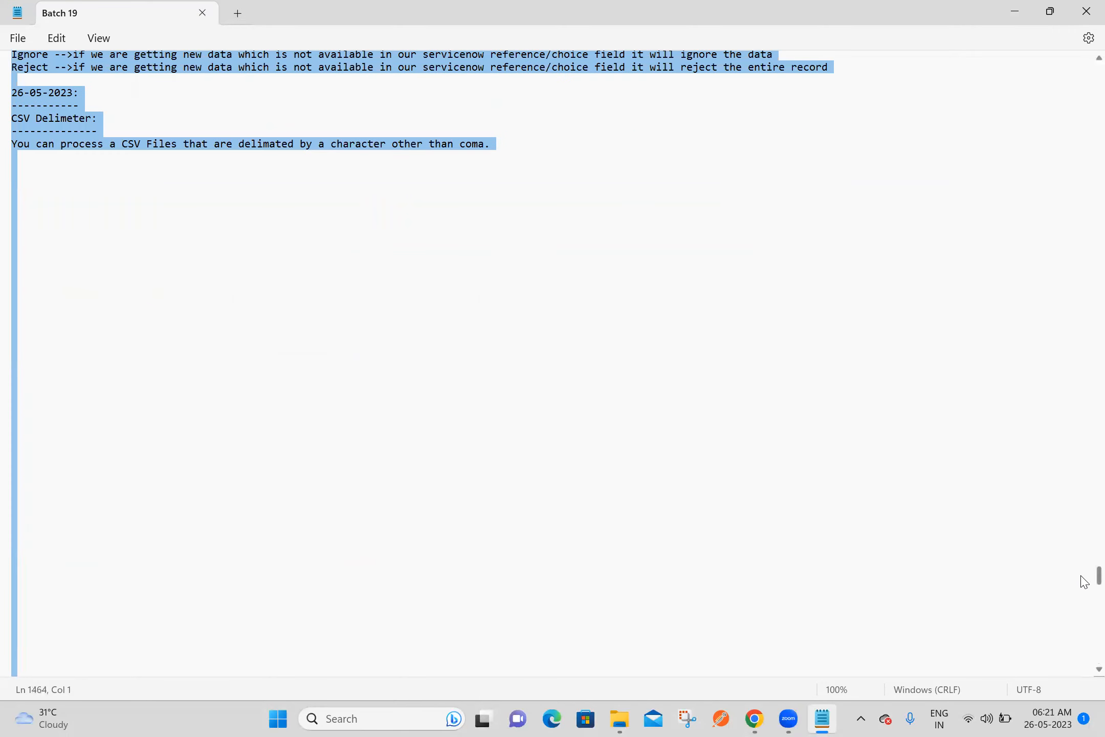
pyautogui.click(438, 172)
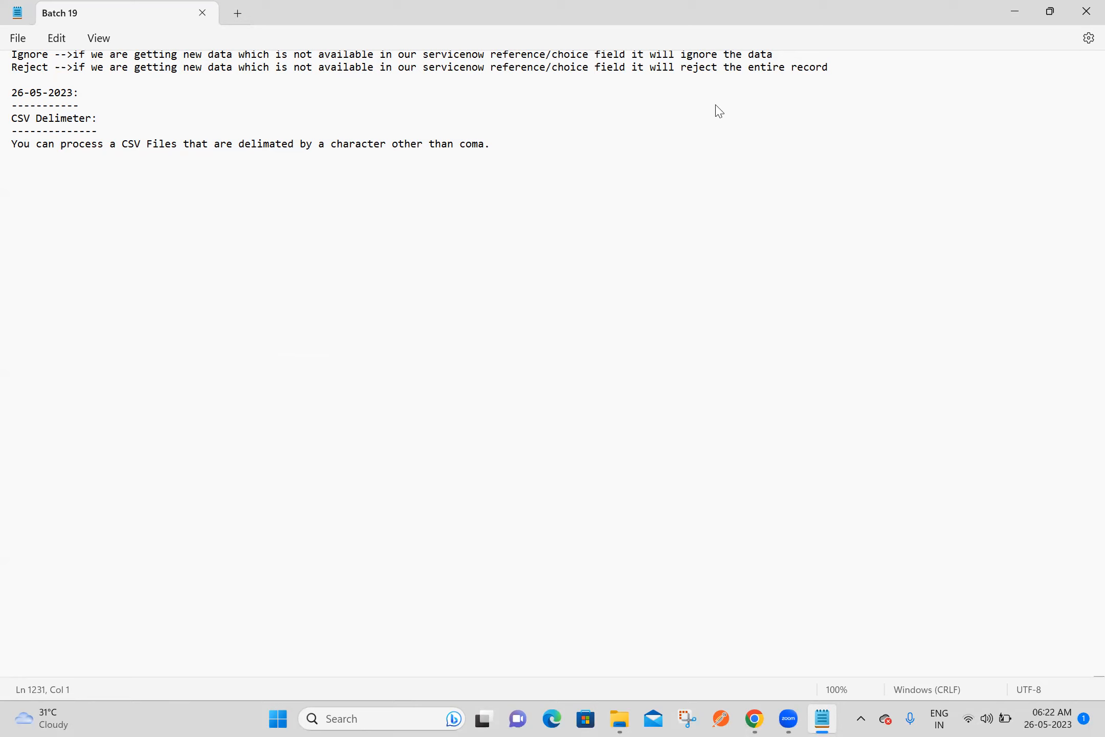
# Switch to ServiceNow in Chrome and delete all records in the Ashok ITs list
pyautogui.hotkey('alt', 'Tab')
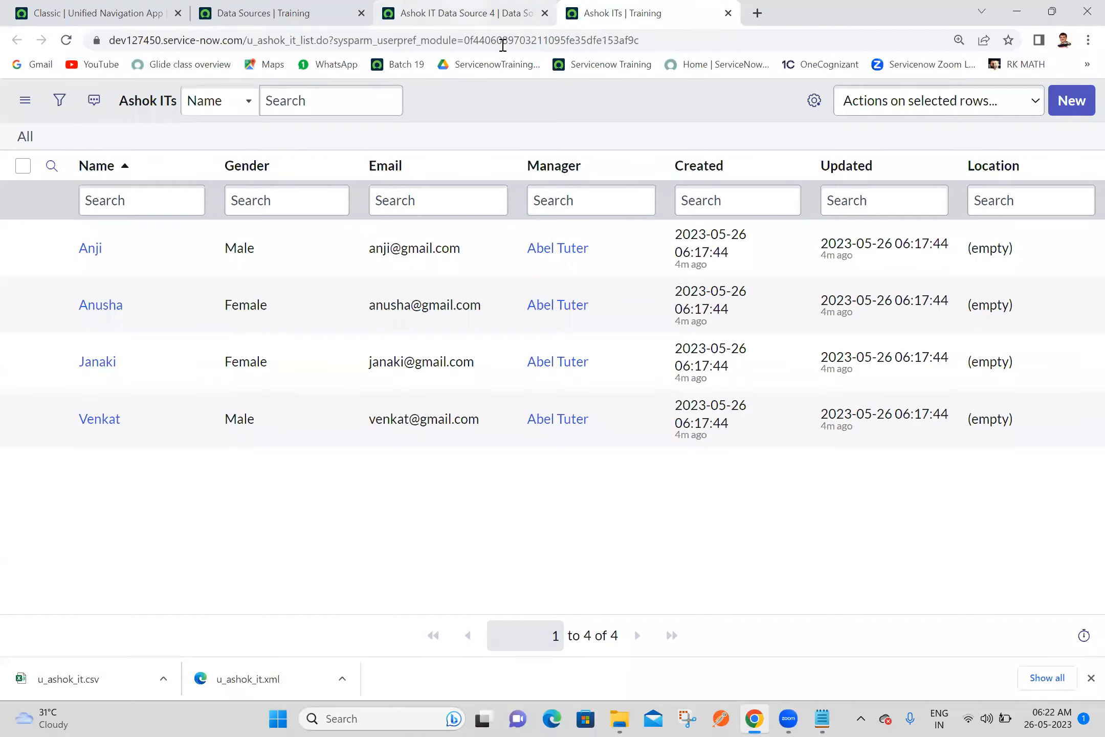
pyautogui.click(23, 166)
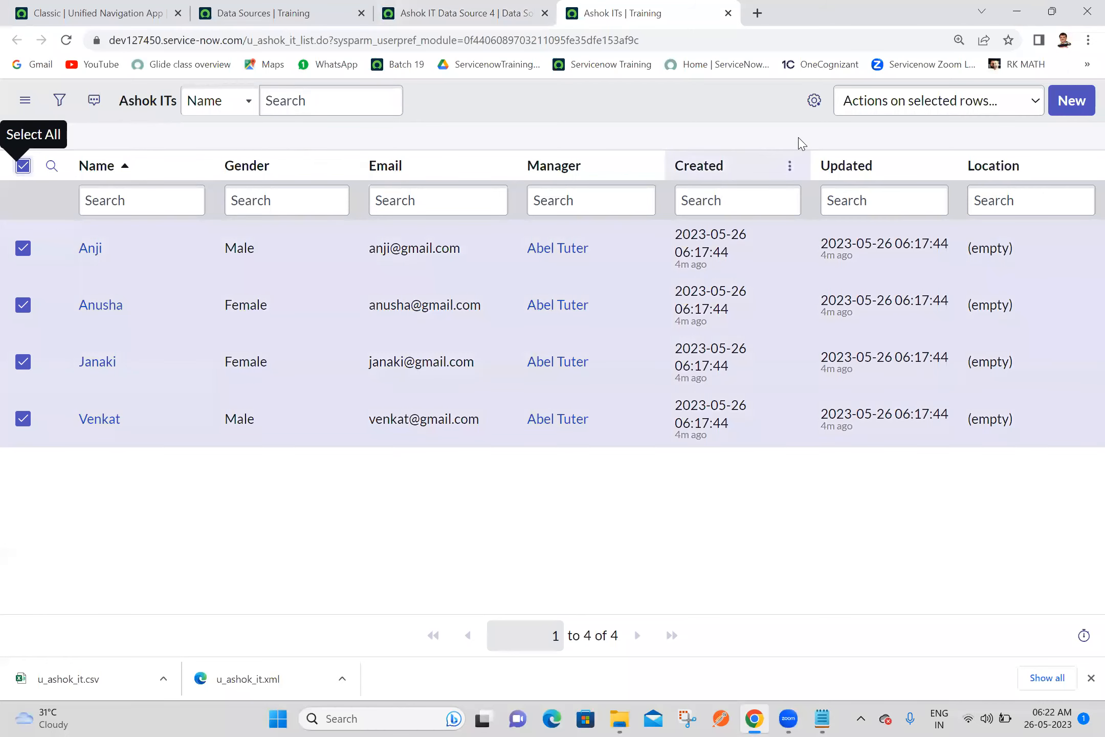
pyautogui.click(866, 105)
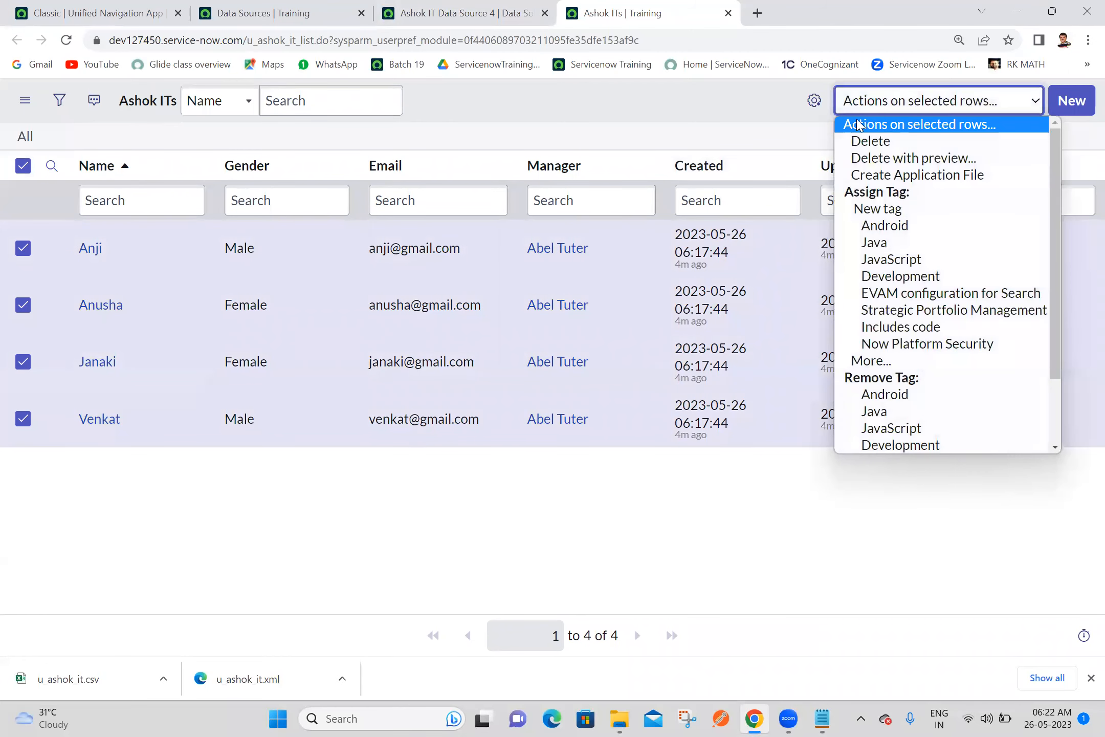
pyautogui.click(859, 142)
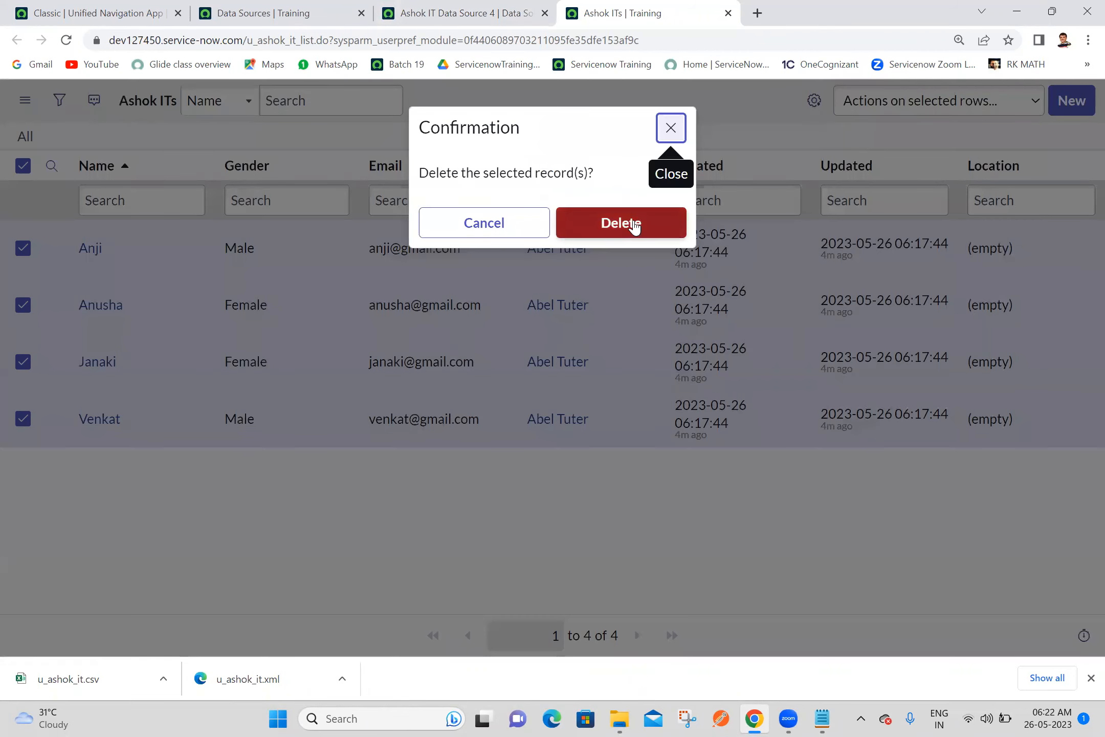
pyautogui.click(634, 226)
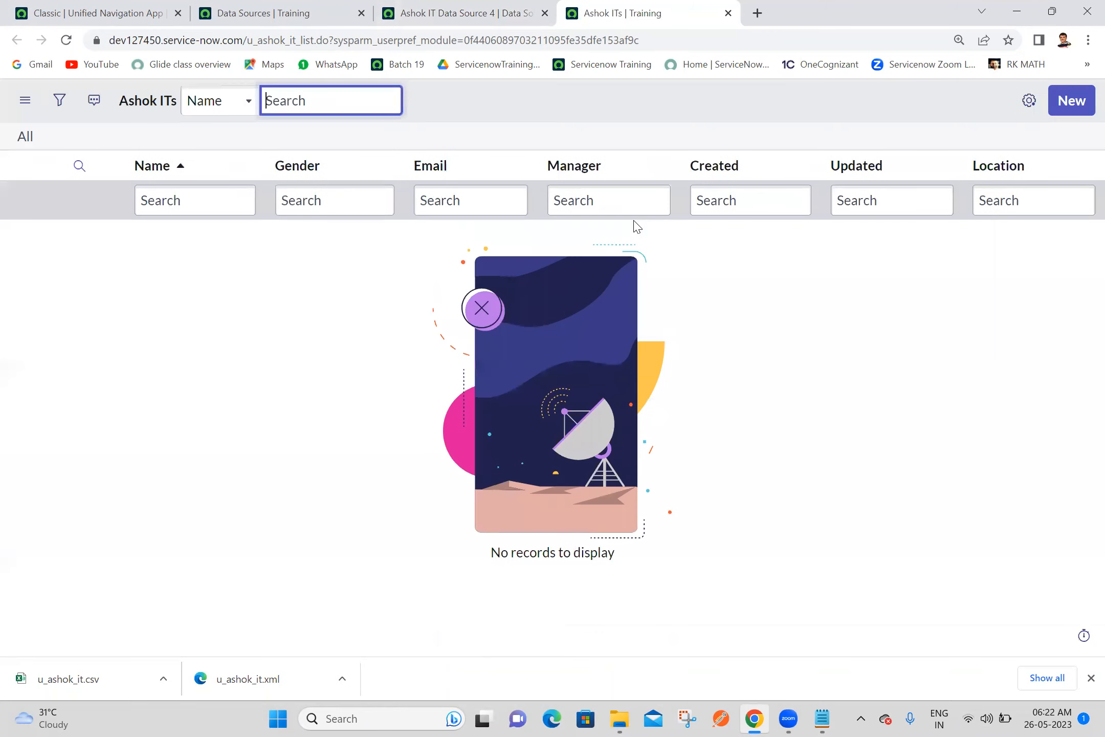
# Close the Ashok IT Data Source 4 record and start a new record from the Data Sources list
pyautogui.click(467, 7)
pyautogui.click(545, 13)
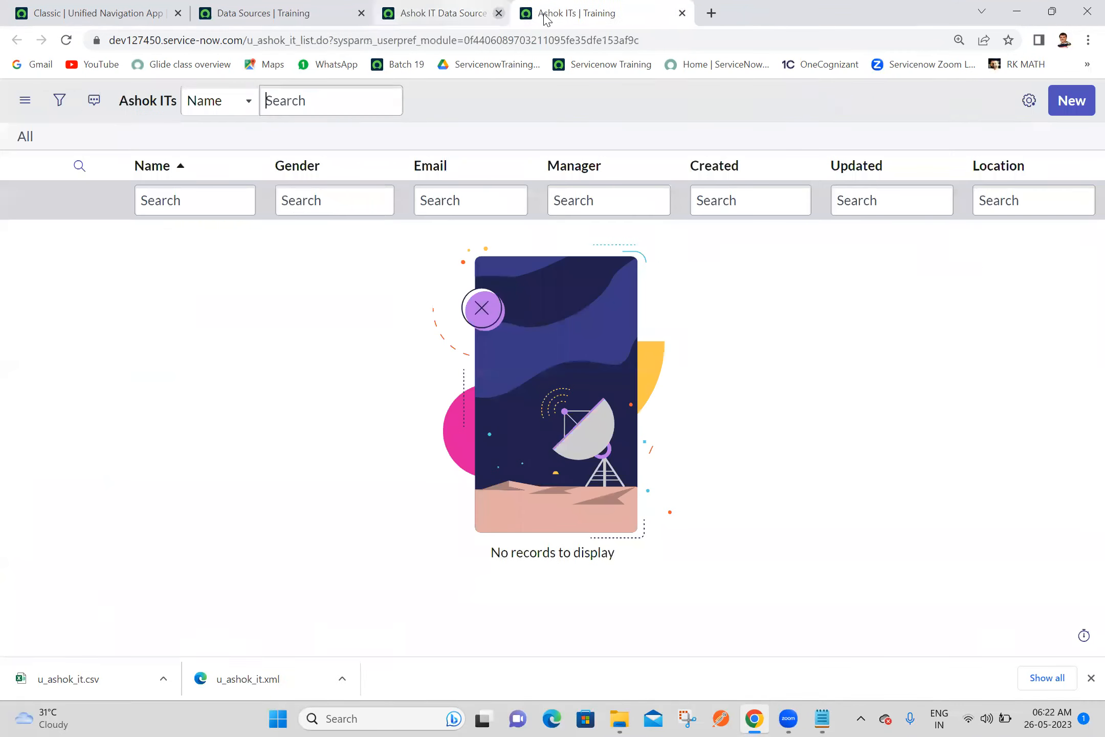
pyautogui.click(272, 6)
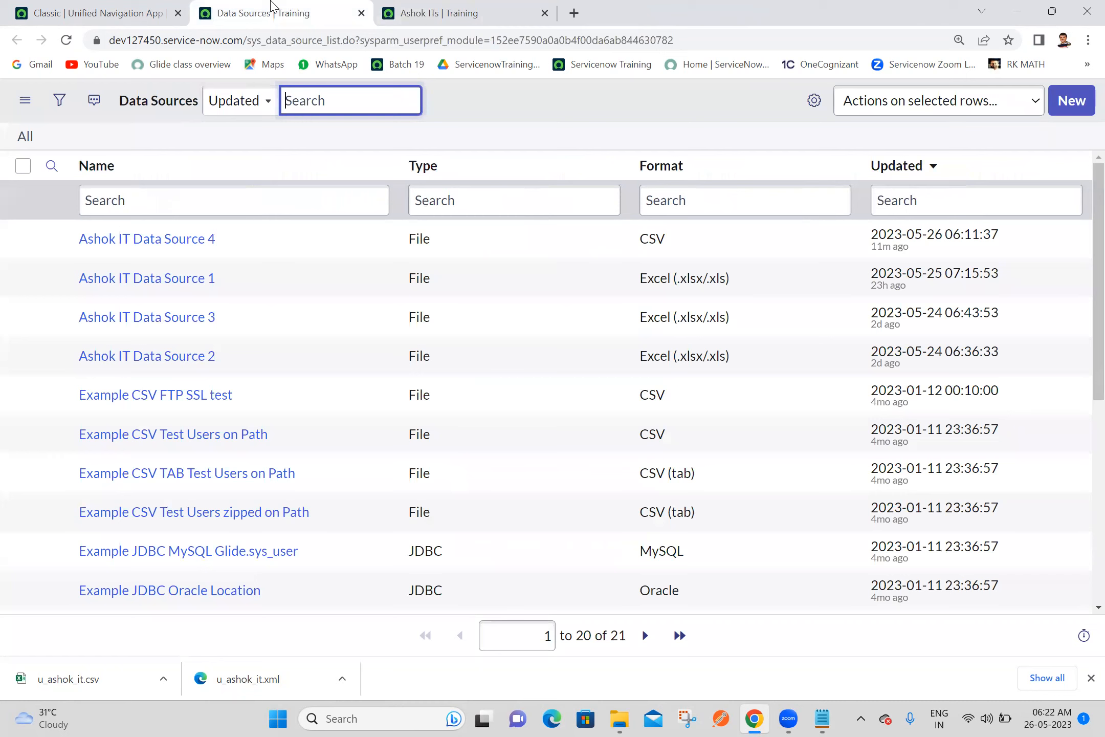
pyautogui.click(1076, 108)
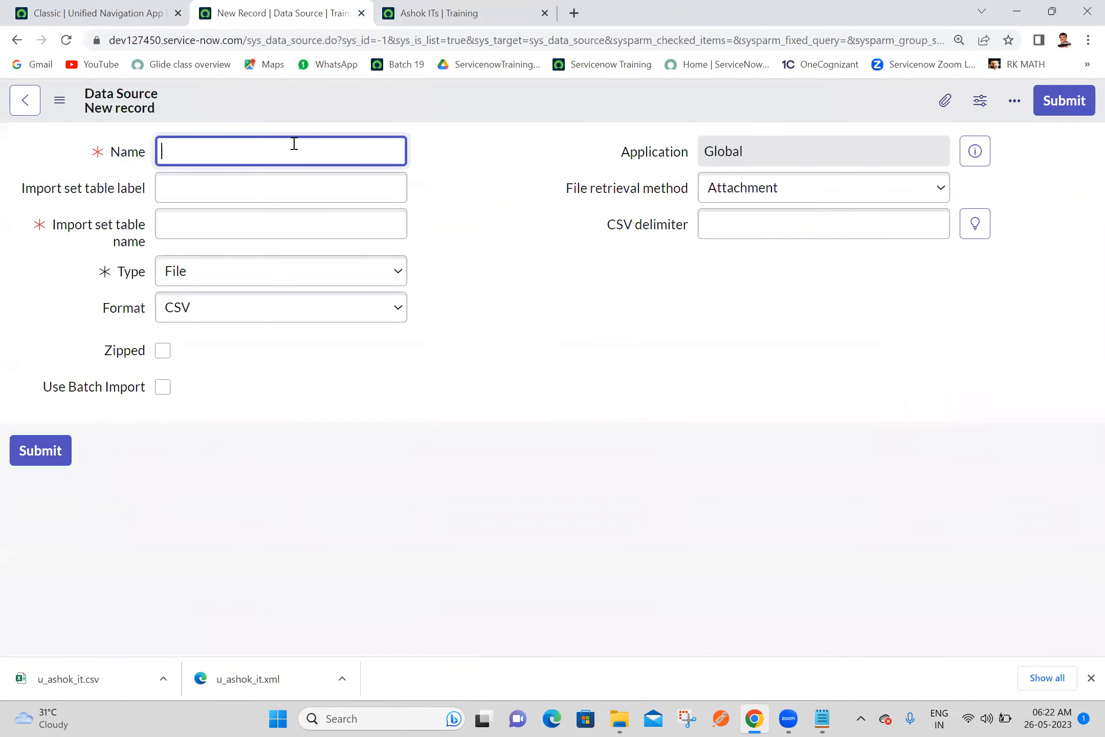
# Name the new data source "Ashok IT Data Source 5" and set its format to XML
pyautogui.write('Ashok IT Datya')
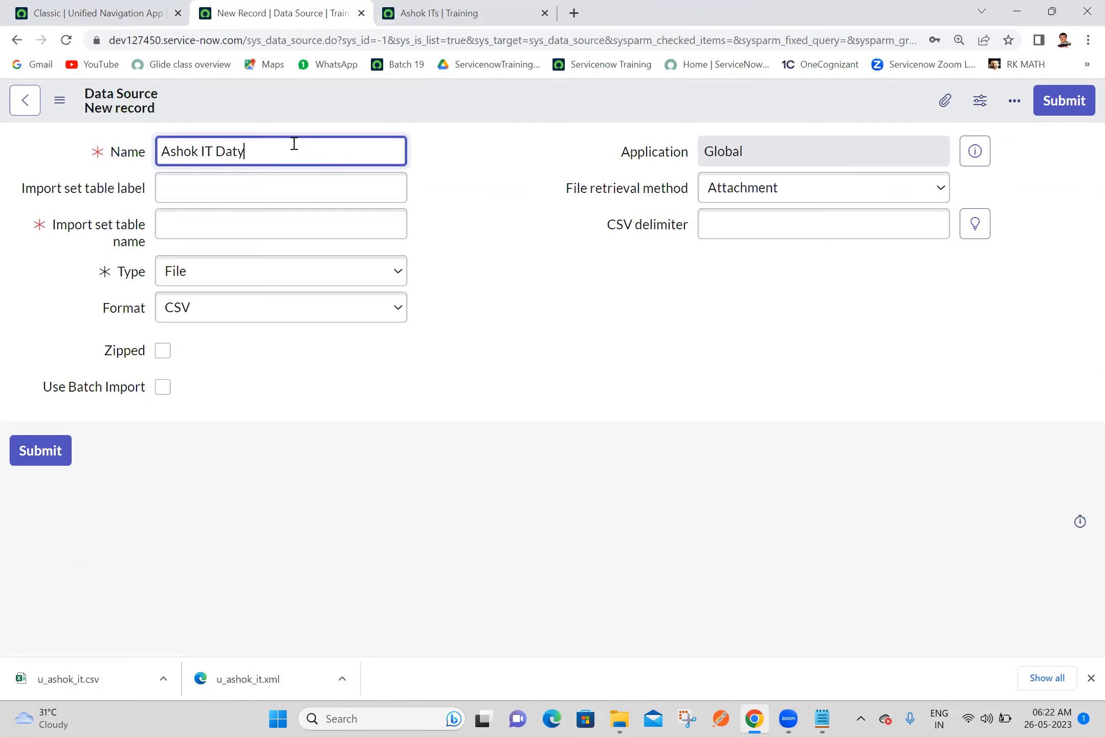
pyautogui.press('BackSpace')
pyautogui.press('BackSpace')
pyautogui.write('ta Source 5')
pyautogui.click(505, 196)
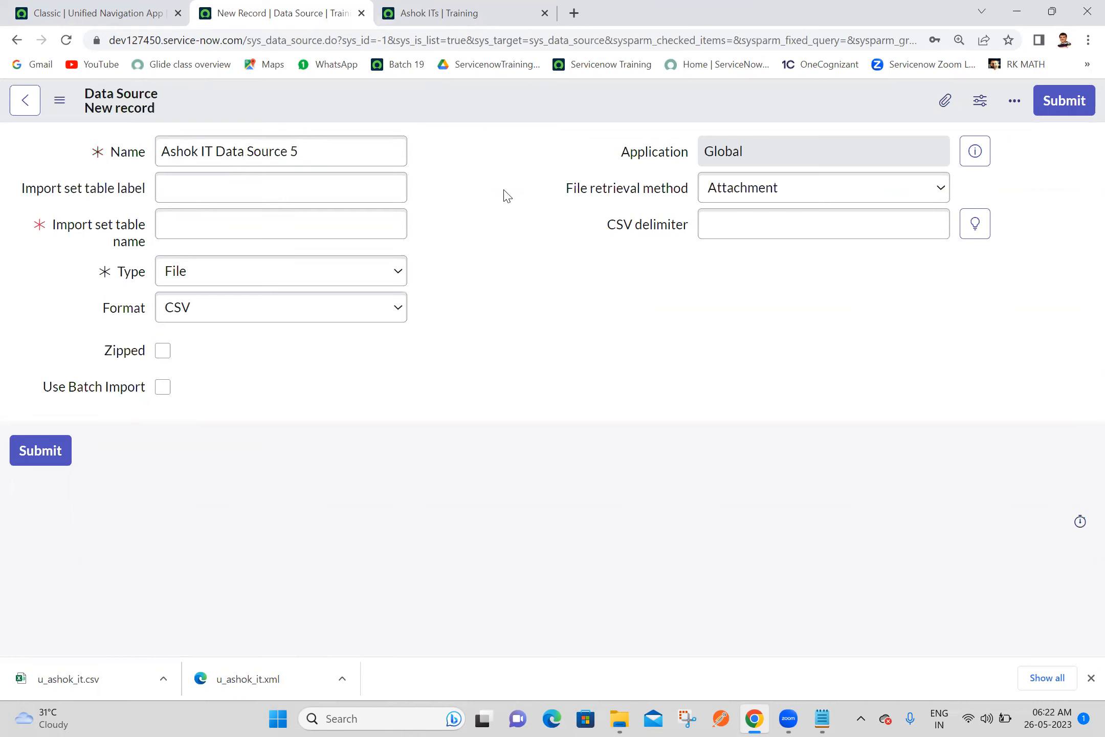
pyautogui.click(239, 309)
pyautogui.click(187, 433)
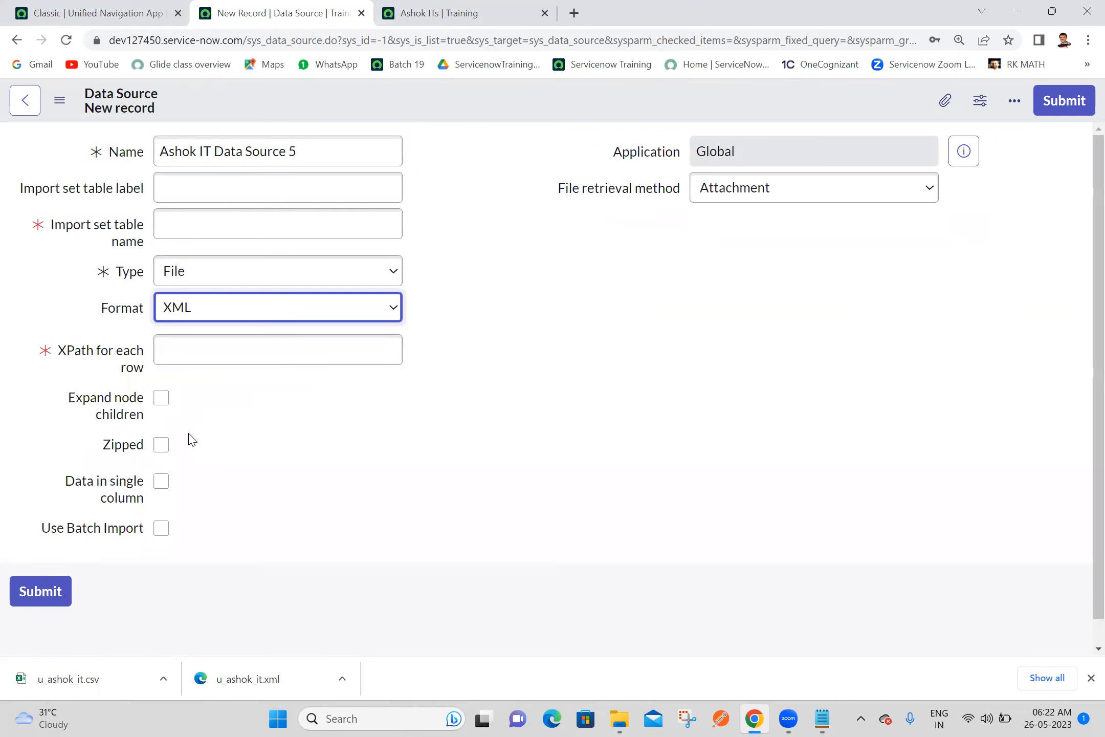
# Attach the u_ashok_it XML file from the Downloads folder to the new data source
pyautogui.click(944, 108)
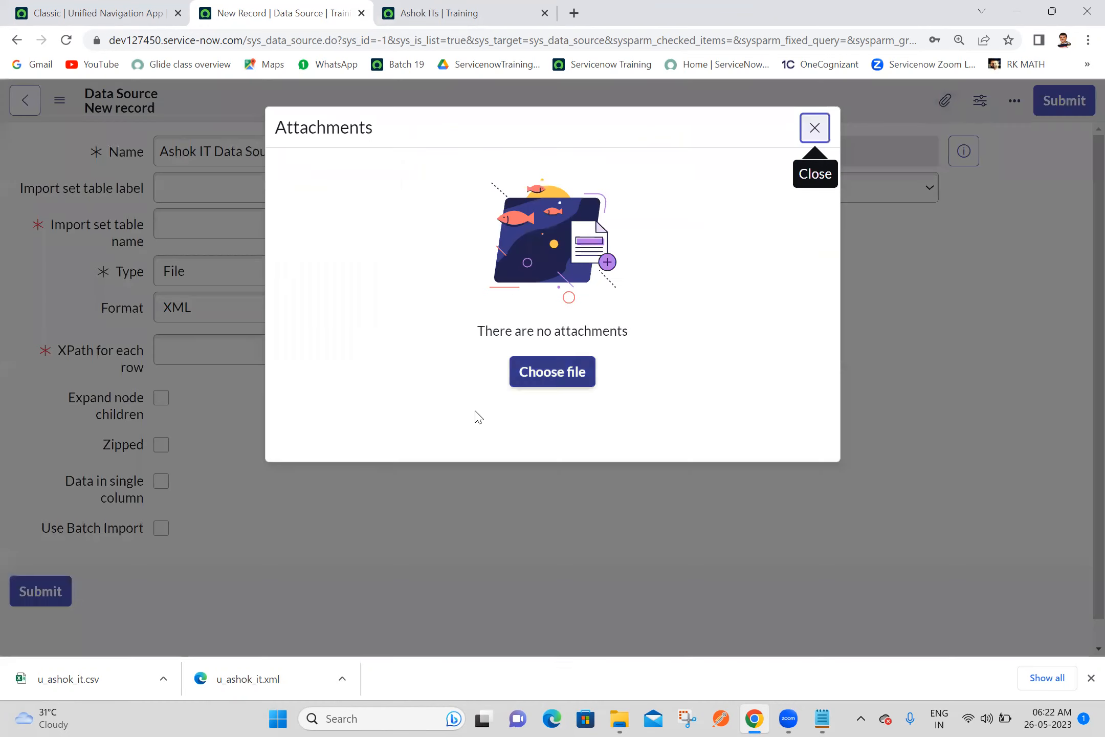
pyautogui.click(553, 379)
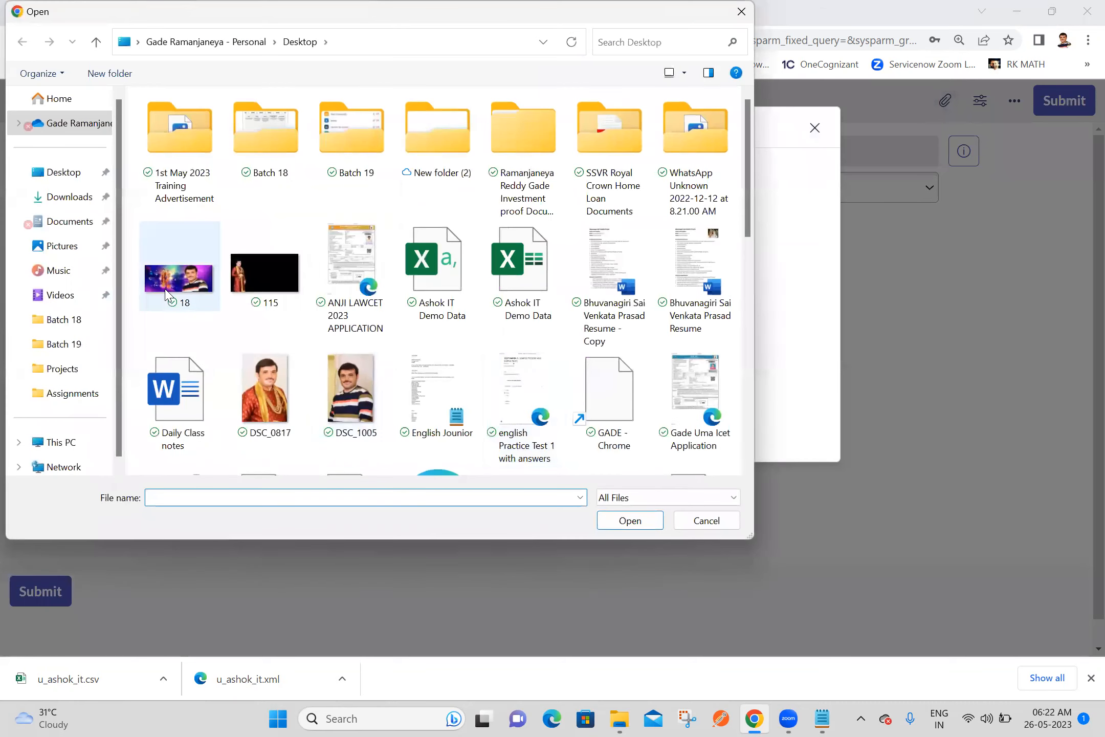
pyautogui.click(87, 231)
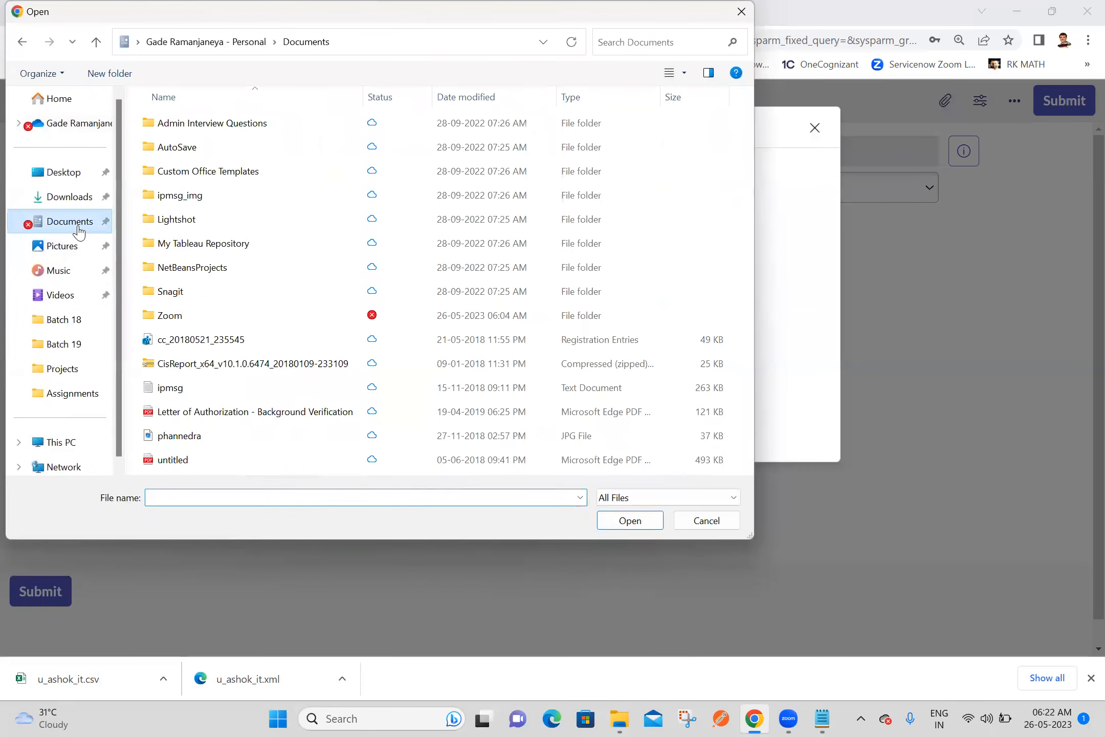
pyautogui.click(79, 201)
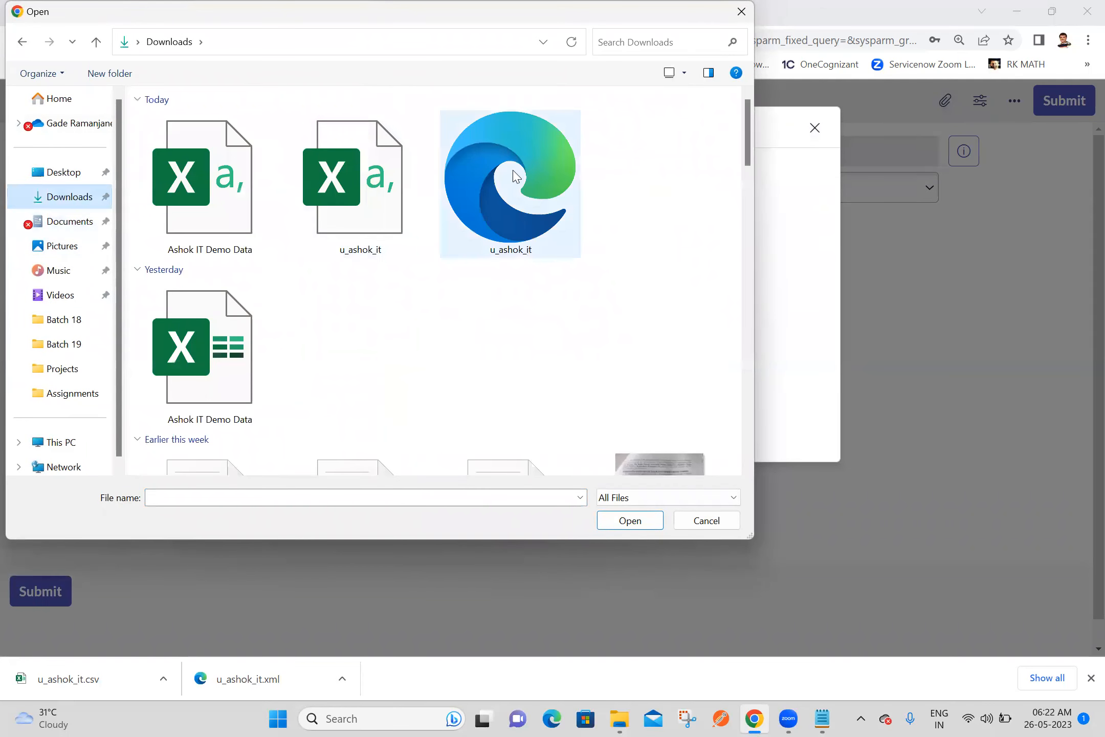
pyautogui.click(542, 184)
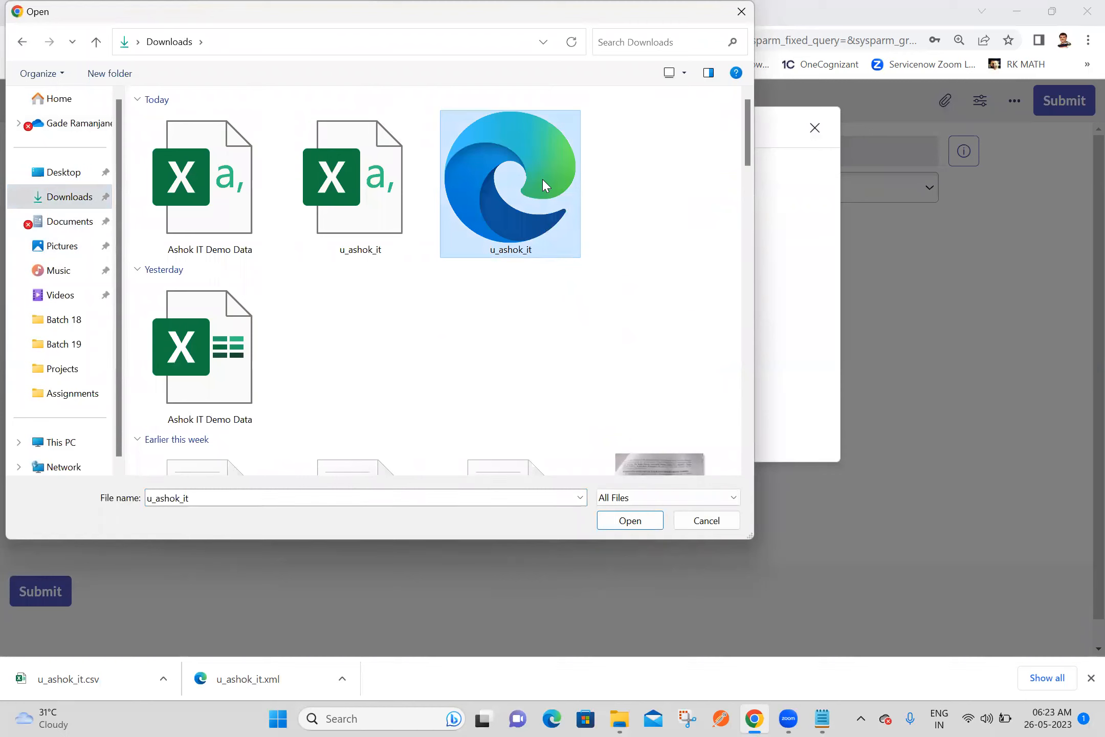
pyautogui.rightClick(542, 180)
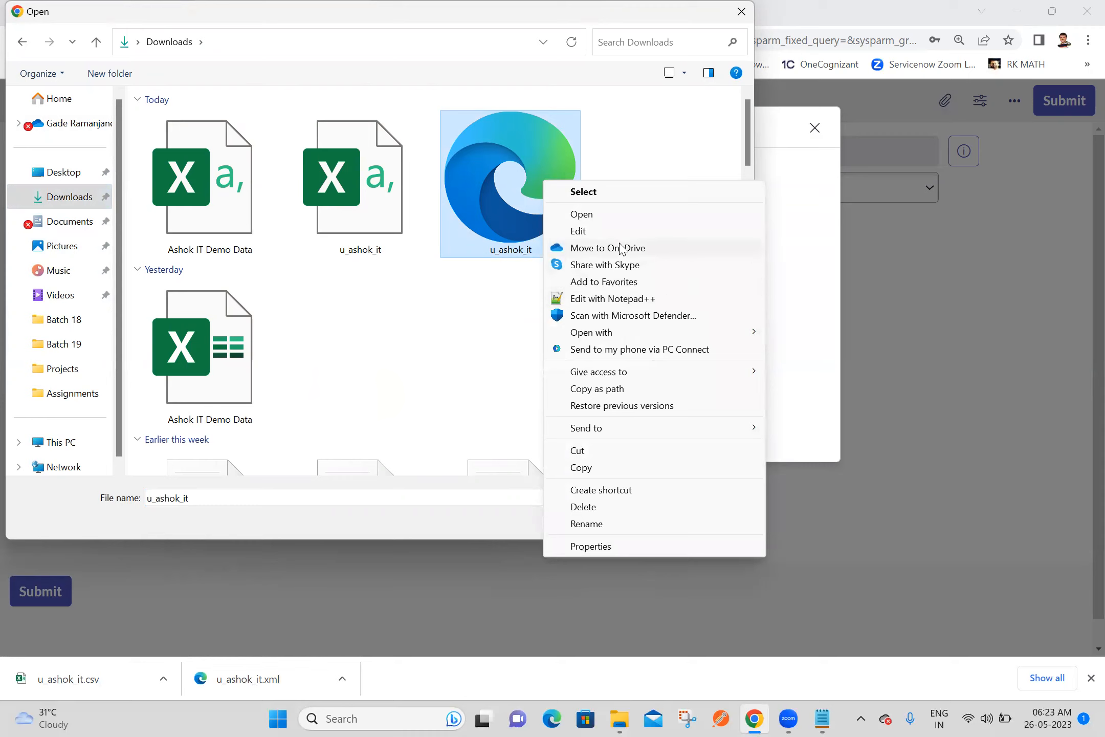
pyautogui.click(490, 211)
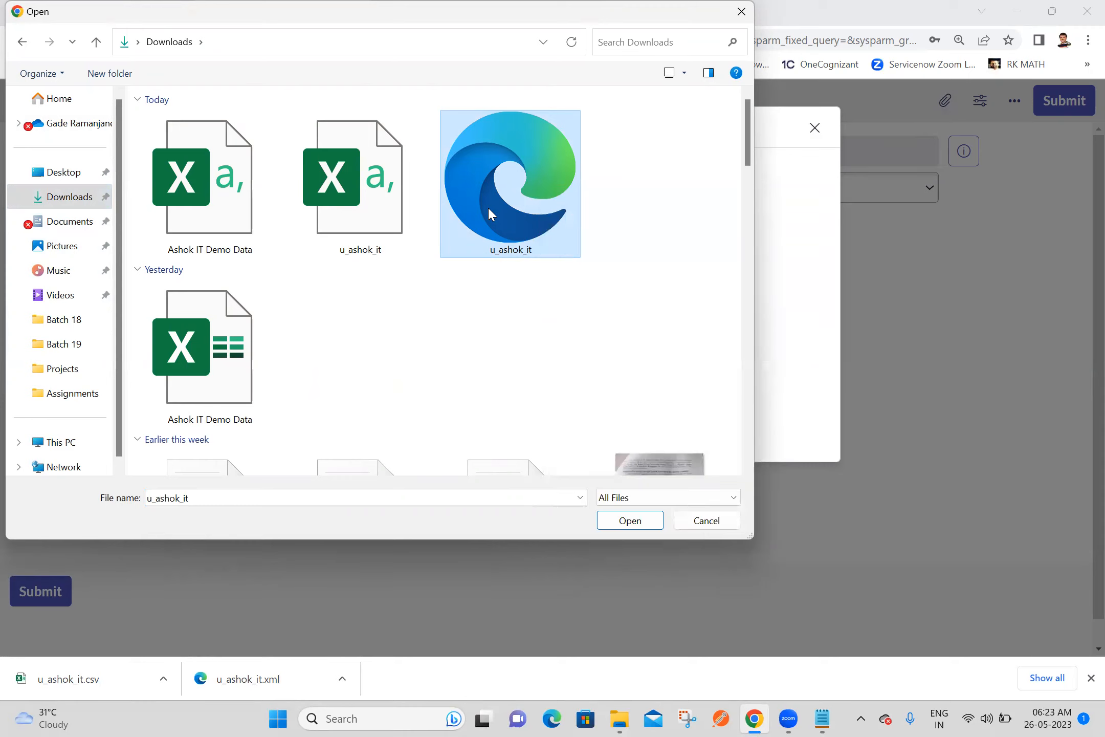
pyautogui.click(630, 524)
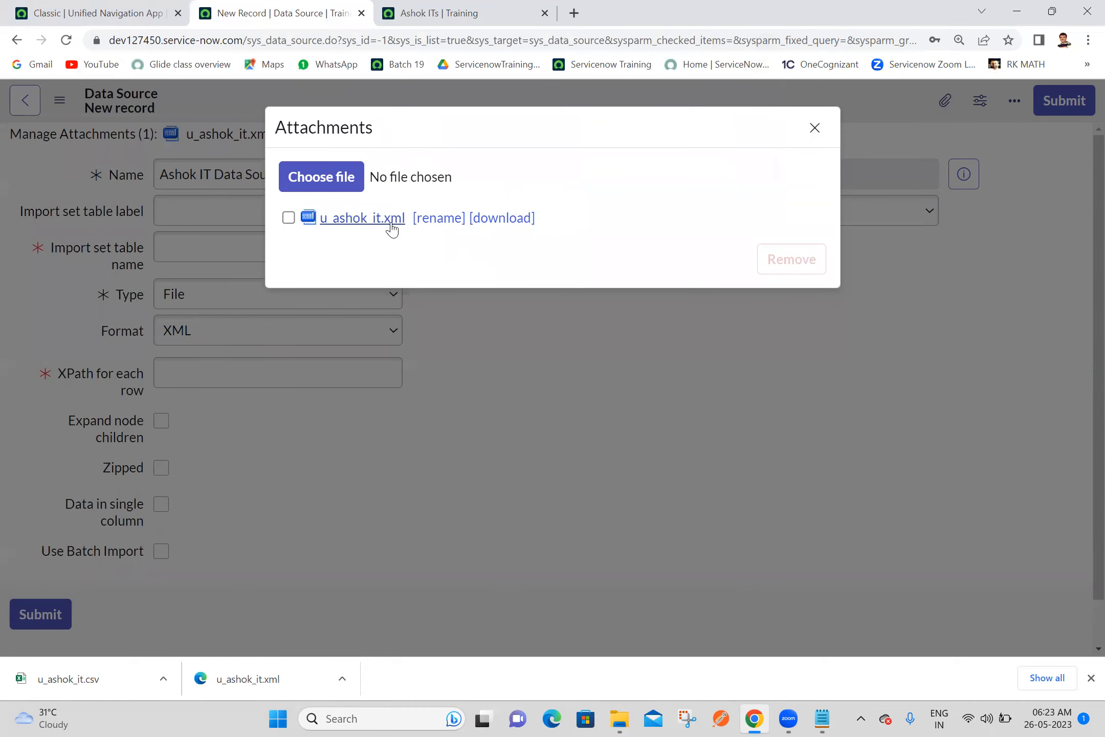
pyautogui.click(813, 129)
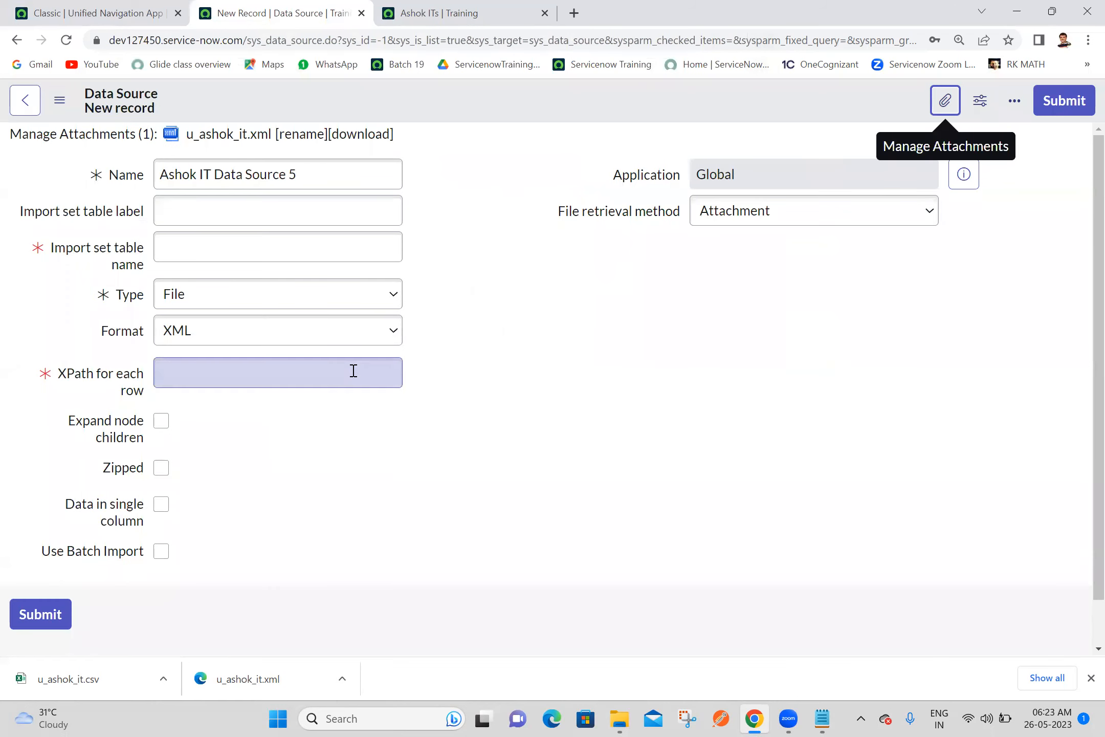
# Copy the data source name into the import set table label so the table name is generated from it
pyautogui.tripleClick(317, 185)
pyautogui.hotkey('ctrl', 'c')
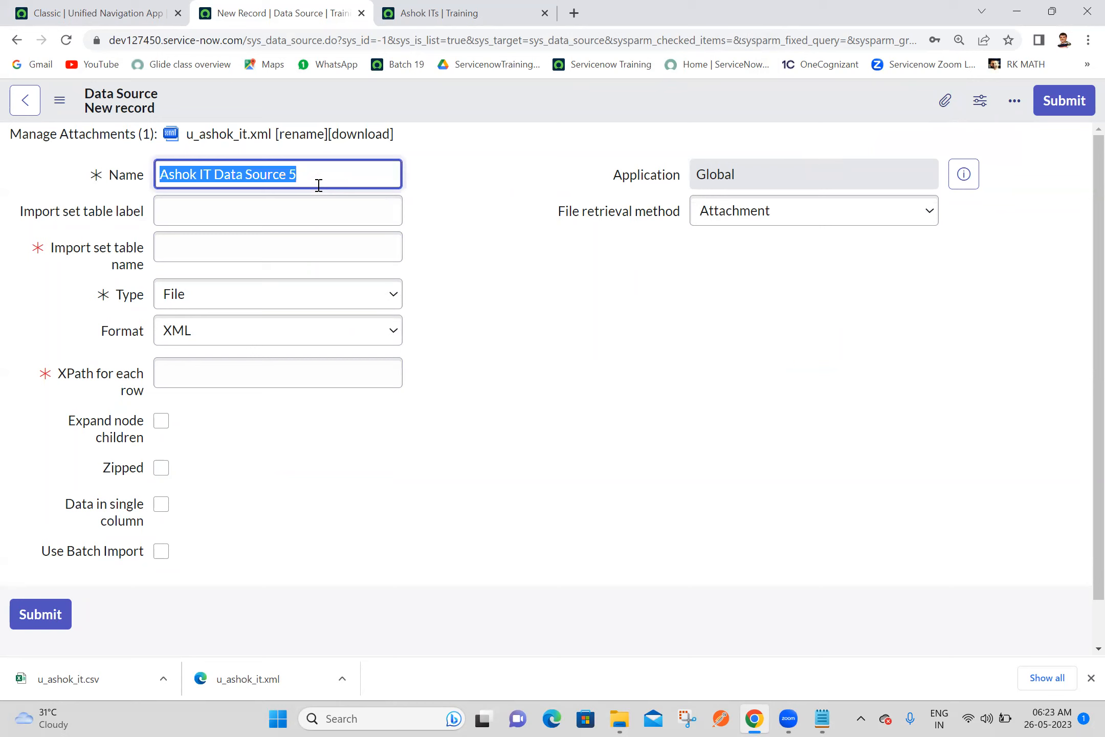
pyautogui.click(288, 216)
pyautogui.hotkey('ctrl', 'v')
pyautogui.click(473, 287)
pyautogui.click(182, 372)
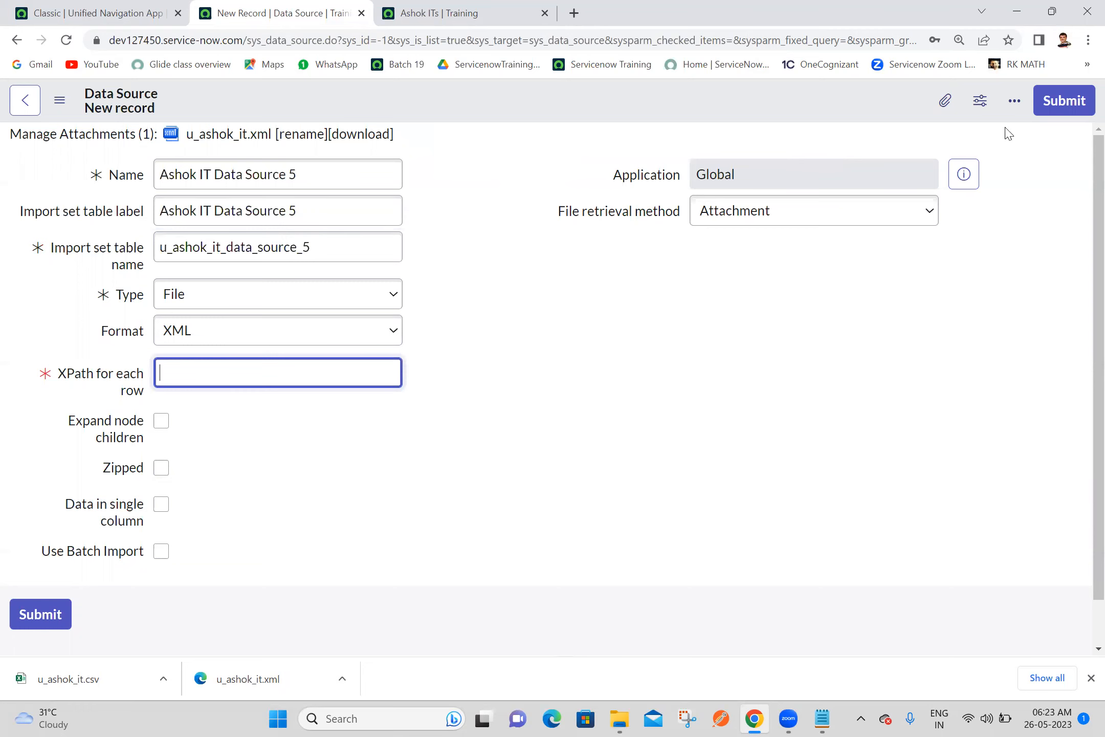
# Switch to File Explorer and show the Downloads folder
pyautogui.hotkey('alt', 'Tab')
pyautogui.click(76, 219)
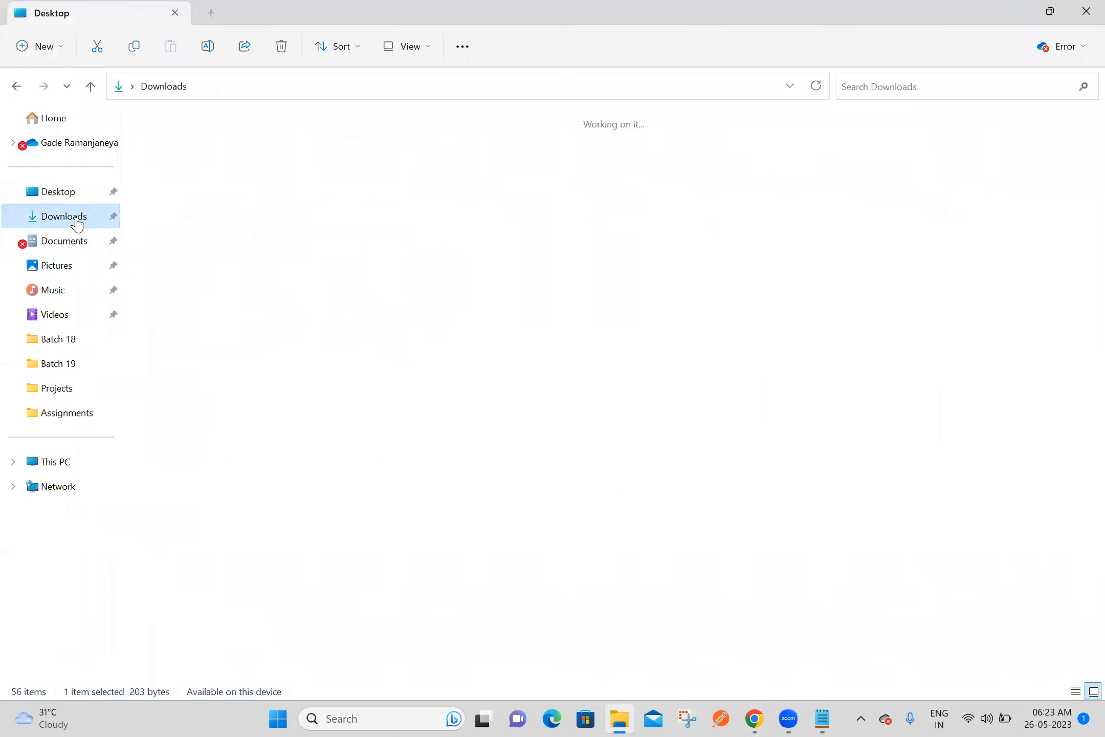
pyautogui.click(373, 180)
pyautogui.rightClick(373, 180)
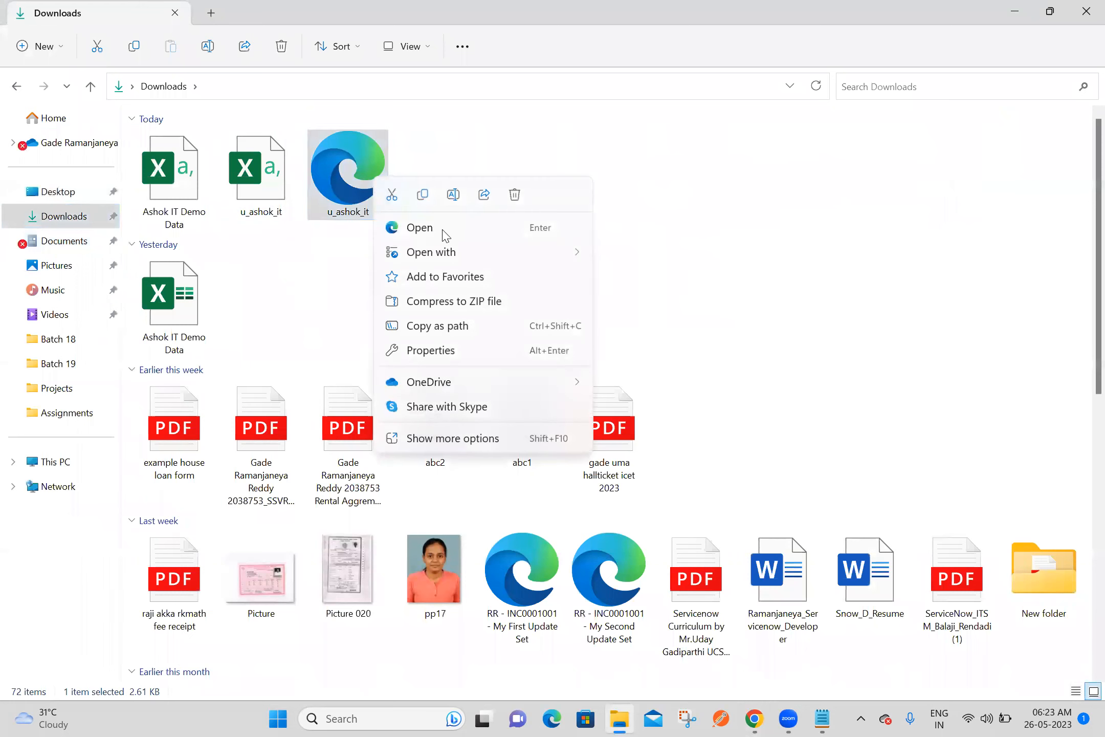
pyautogui.moveTo(453, 261)
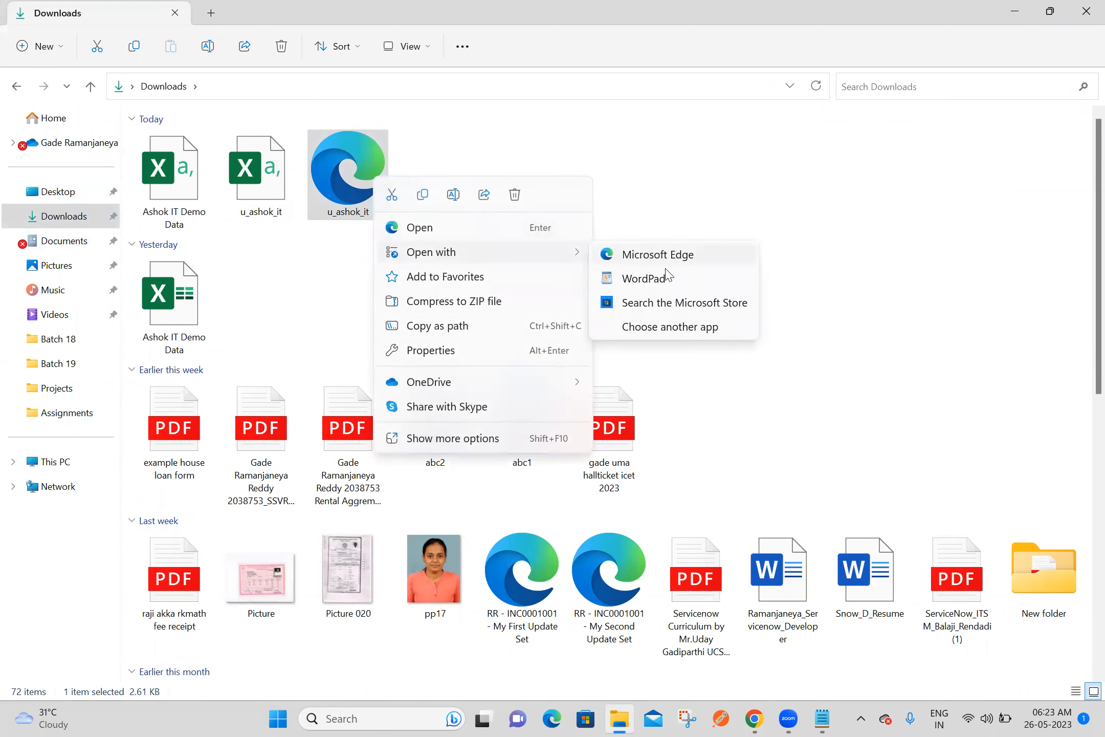
pyautogui.click(663, 327)
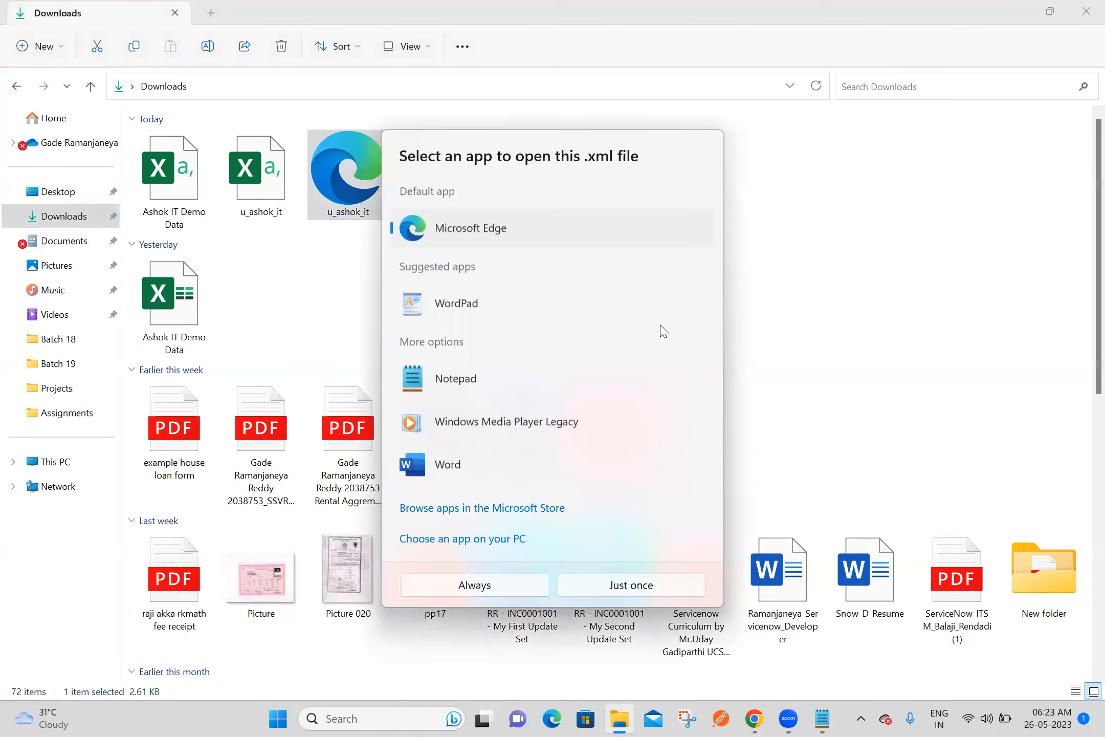
pyautogui.click(518, 539)
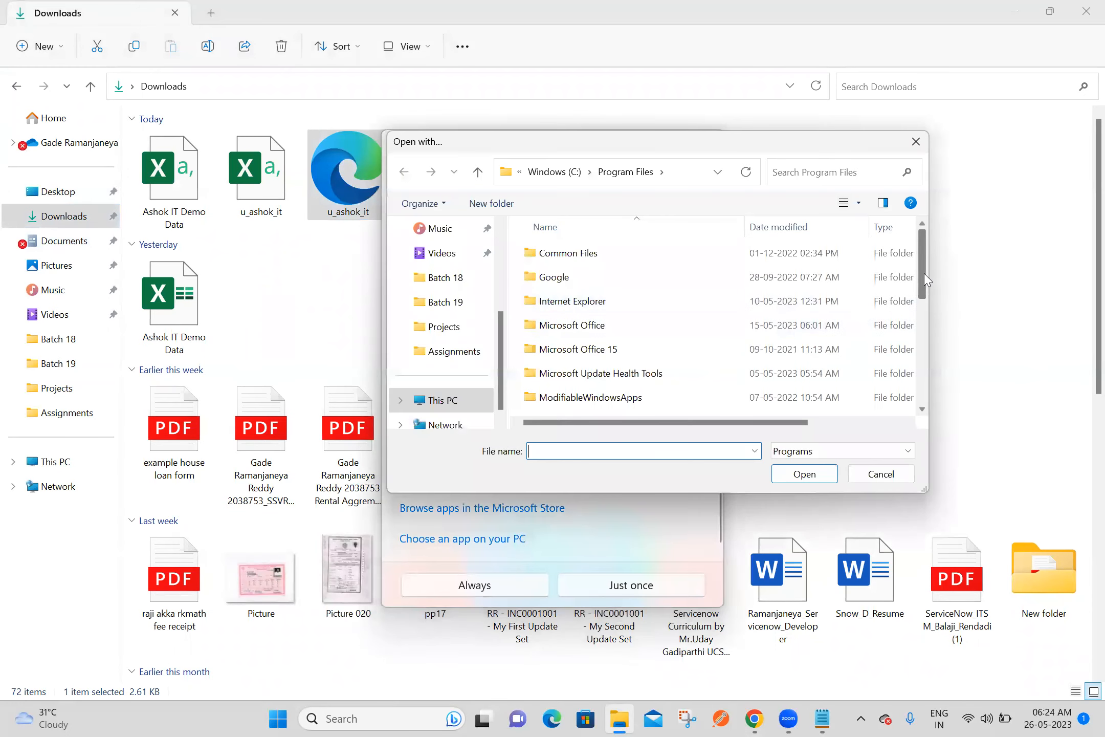
pyautogui.click(916, 141)
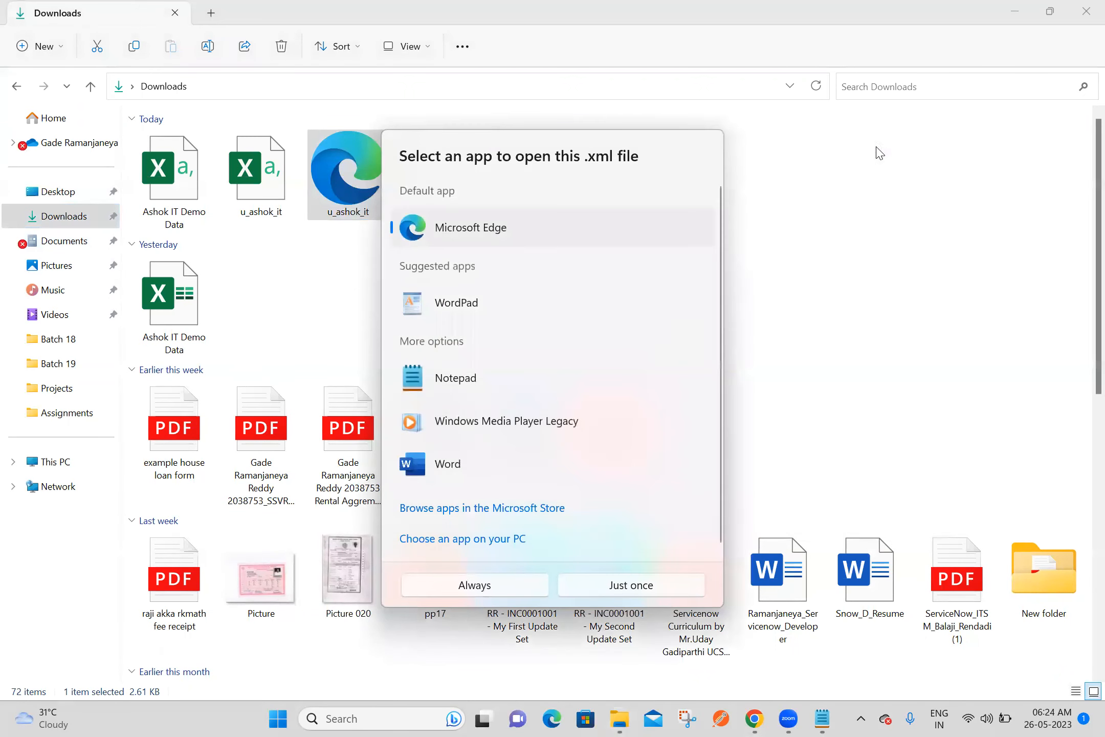
pyautogui.click(814, 355)
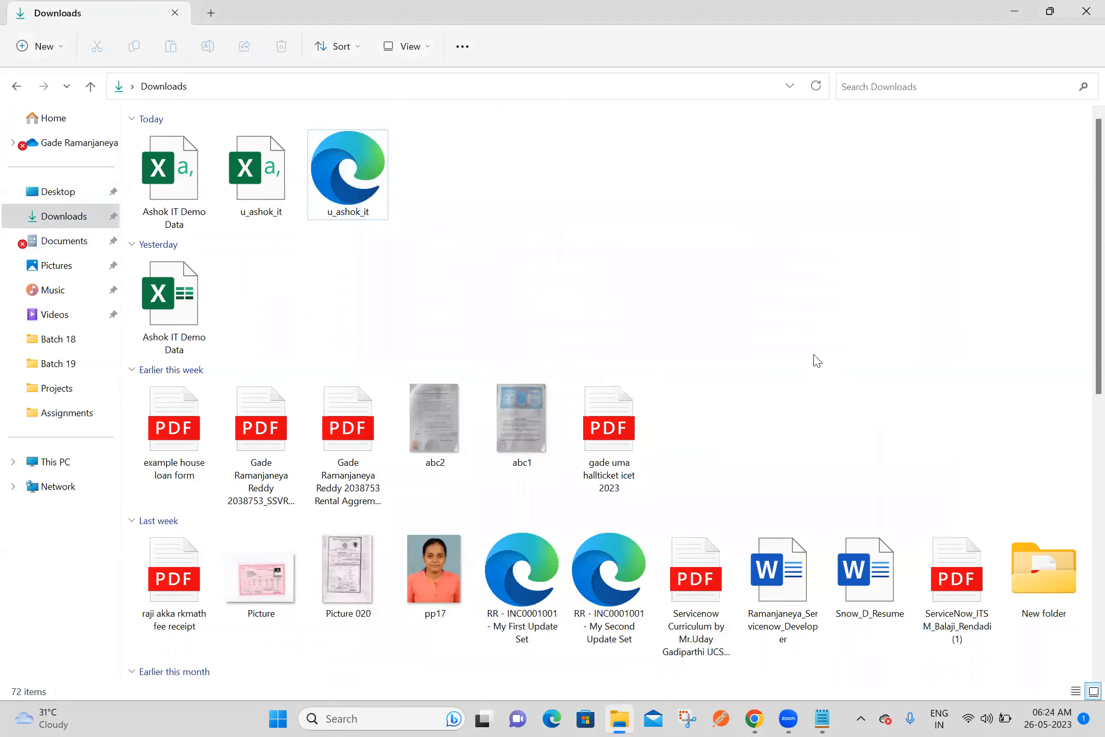
# Open the u_ashok_it XML file from Downloads in Notepad++ and accept the offered update download
pyautogui.click(373, 188)
pyautogui.rightClick(376, 193)
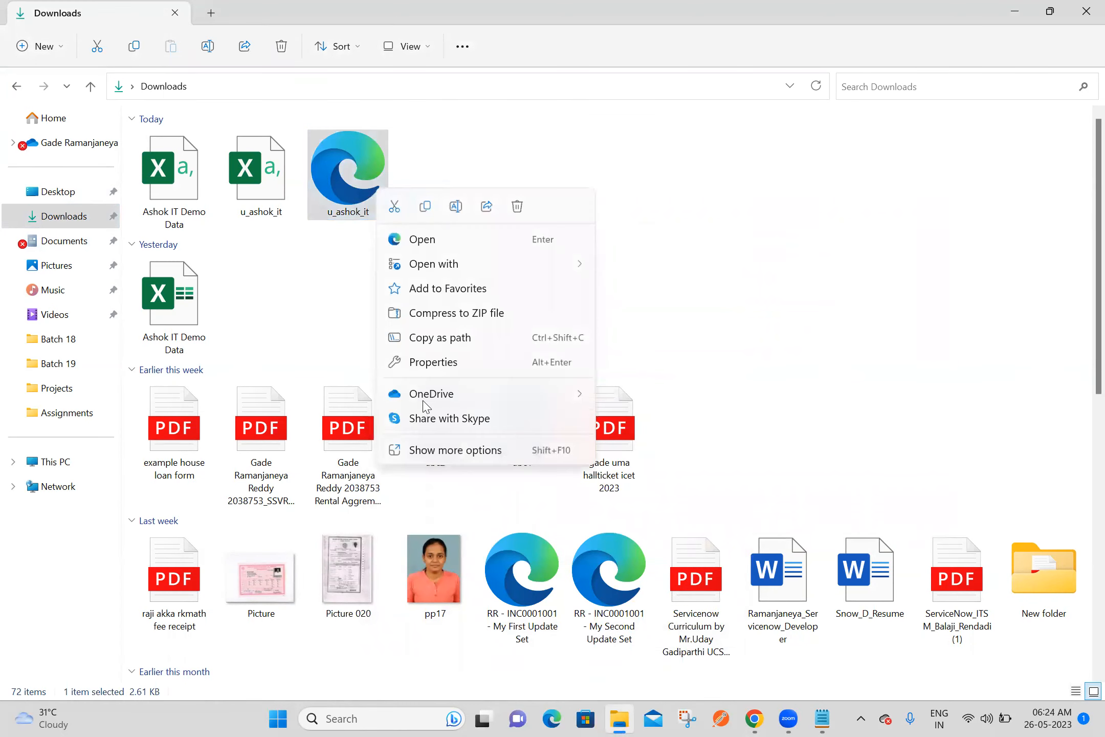
pyautogui.click(437, 455)
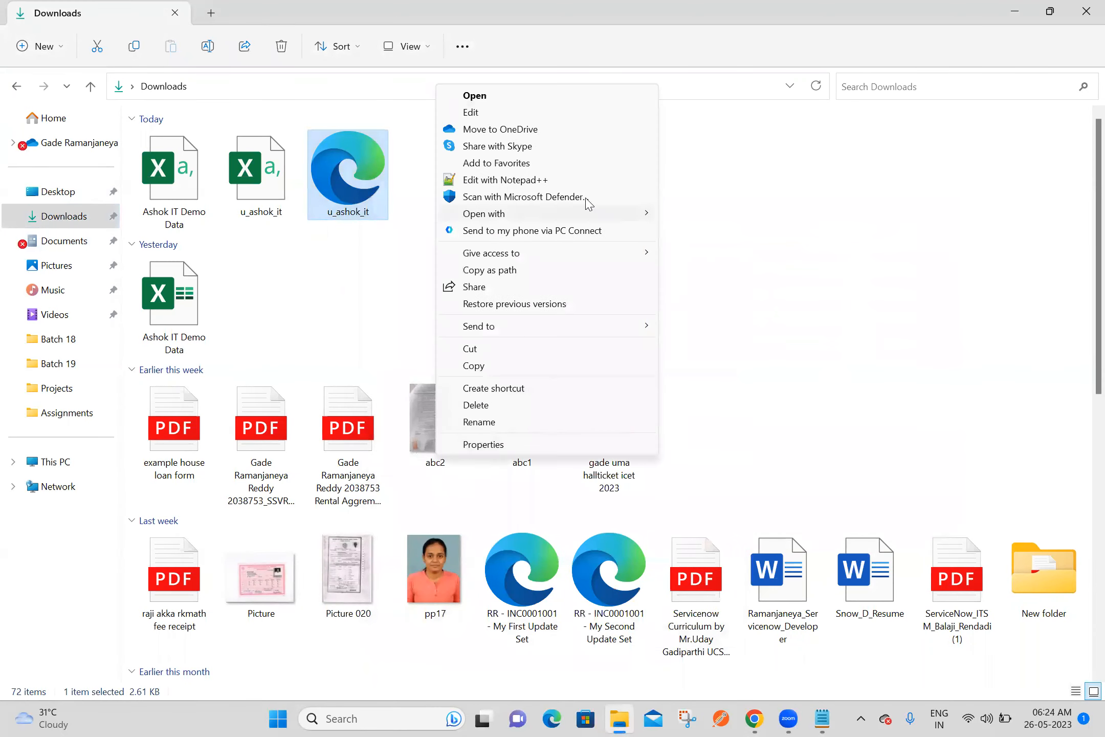
pyautogui.click(551, 182)
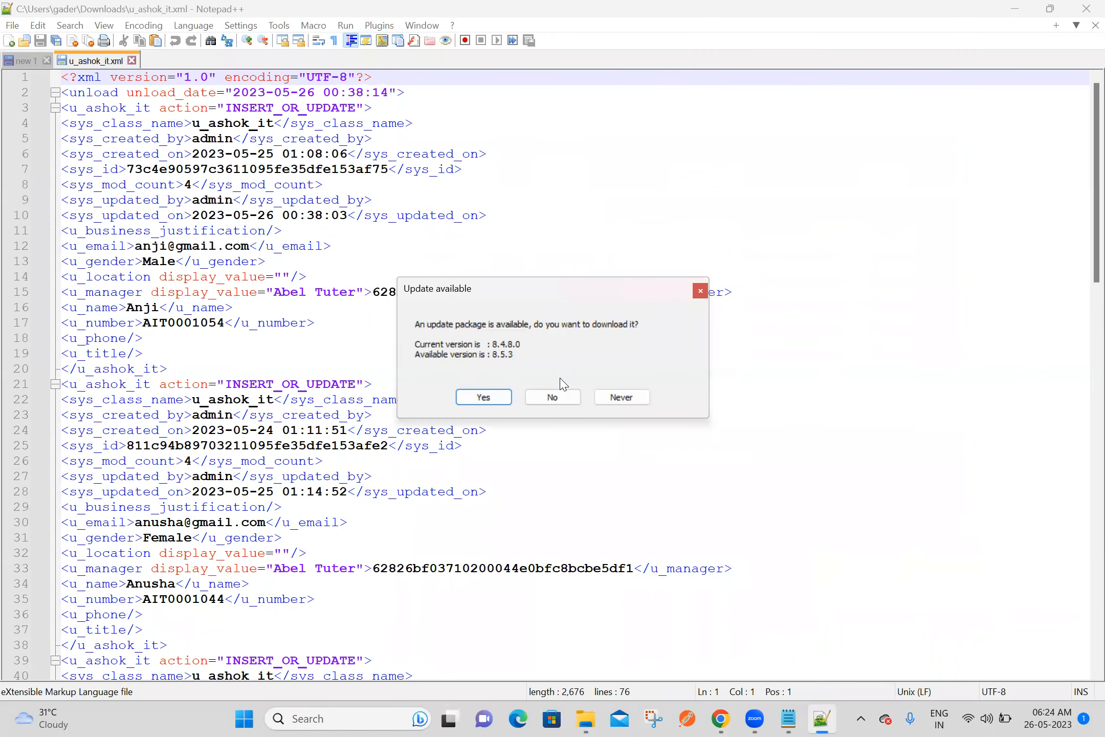
pyautogui.click(483, 398)
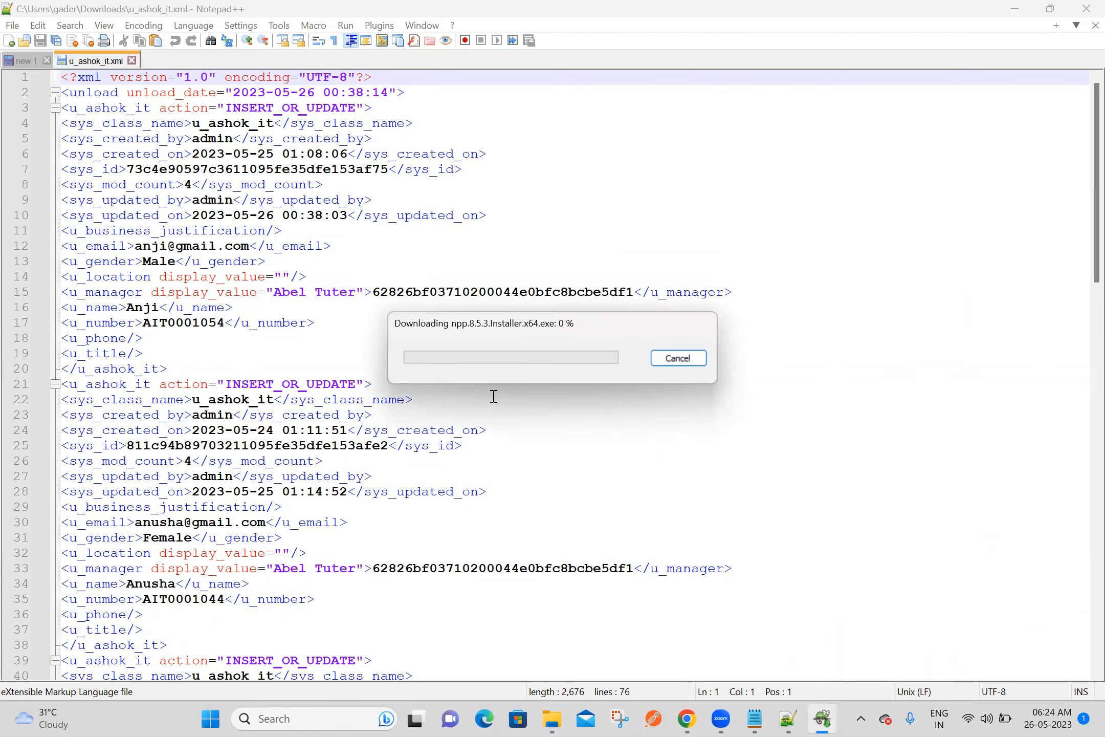
# Copy the root tag name "unload" from the XML and enter "/unload/" as the XPath for each row in ServiceNow
pyautogui.doubleClick(98, 92)
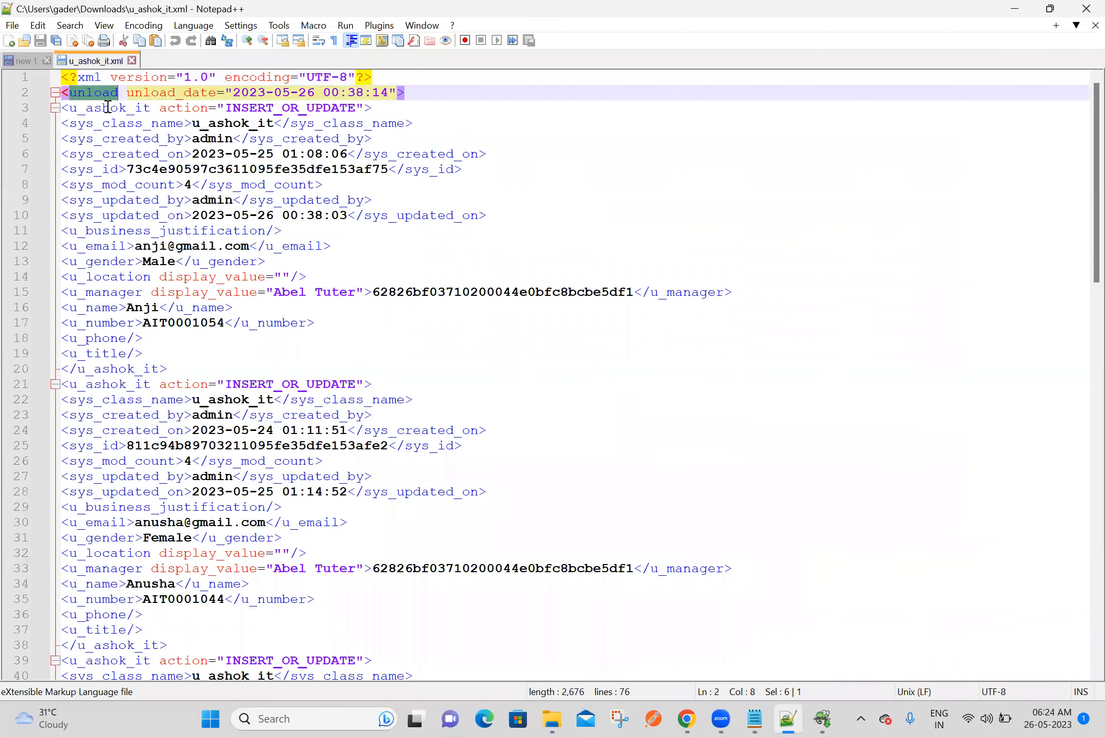
pyautogui.click(451, 112)
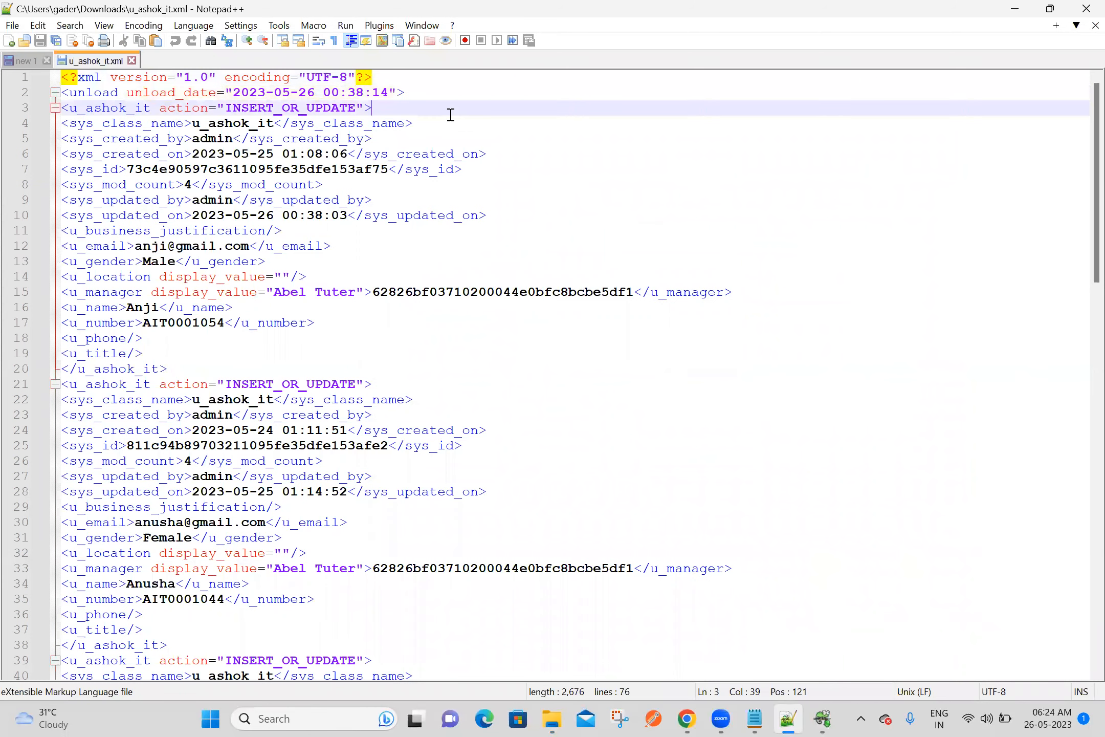
pyautogui.doubleClick(97, 93)
pyautogui.hotkey('ctrl', 'c')
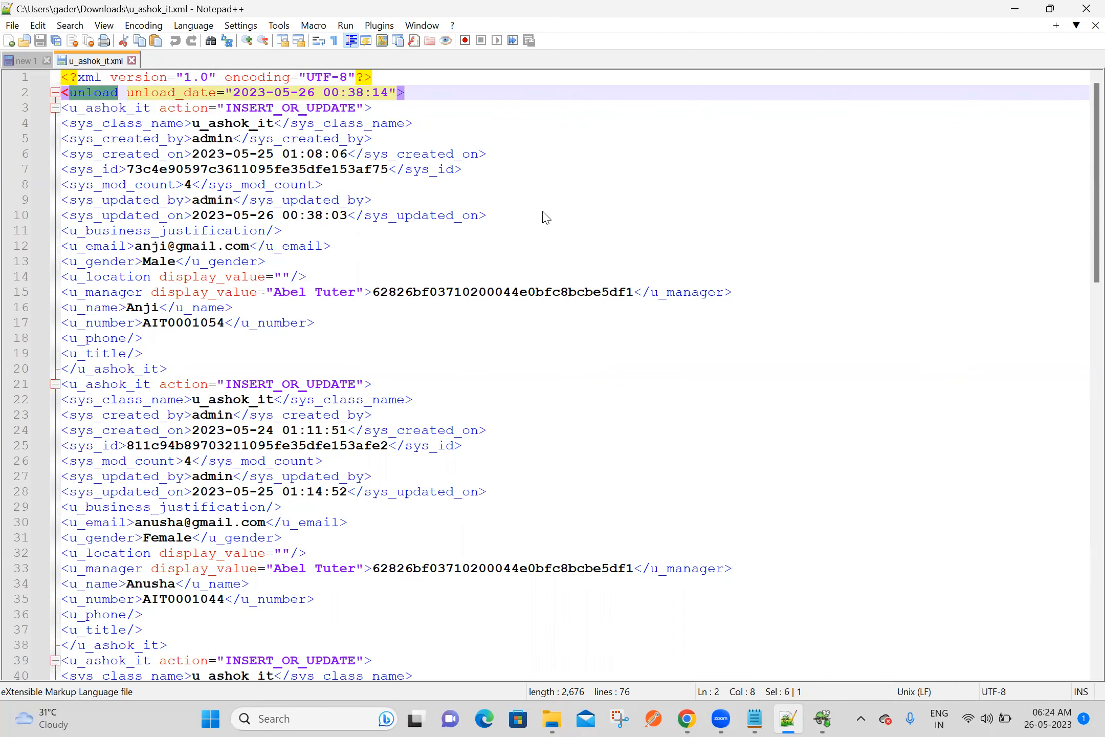
pyautogui.hotkey('alt', 'Tab')
pyautogui.hotkey('ctrl', 'v')
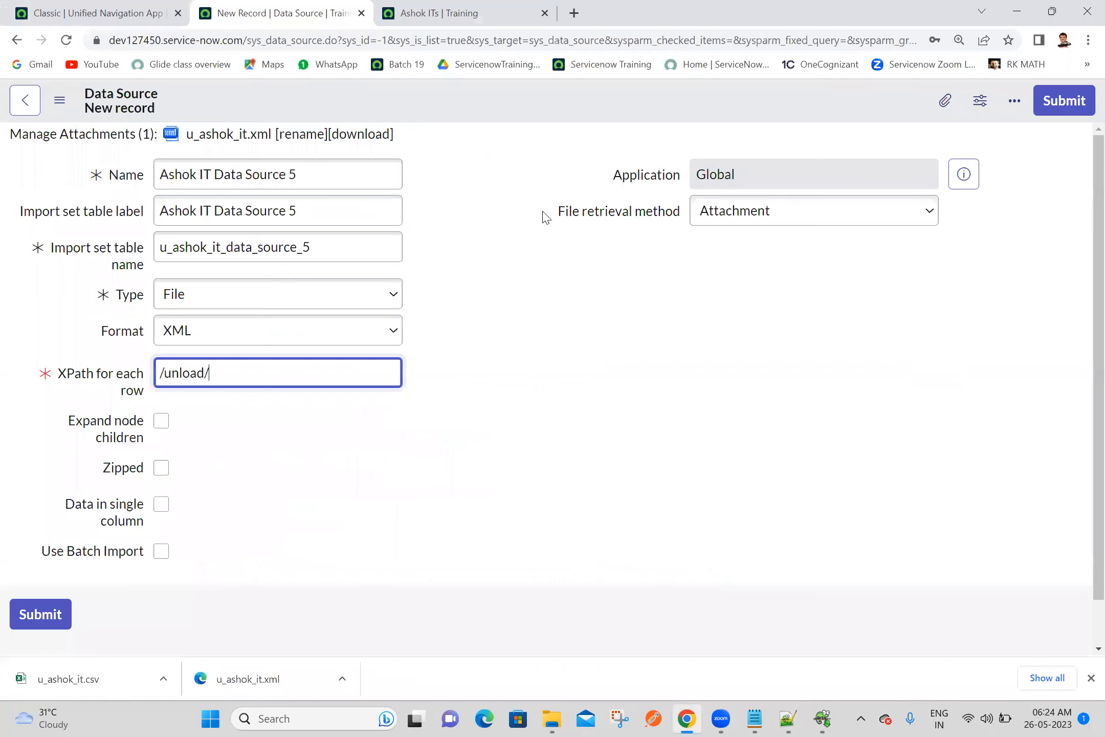
# Collapse the record nodes in the Notepad++ XML, copy the tag name u_ashok_it, and complete the ServiceNow XPath as "/unload/u_ashok_it"
pyautogui.click(789, 718)
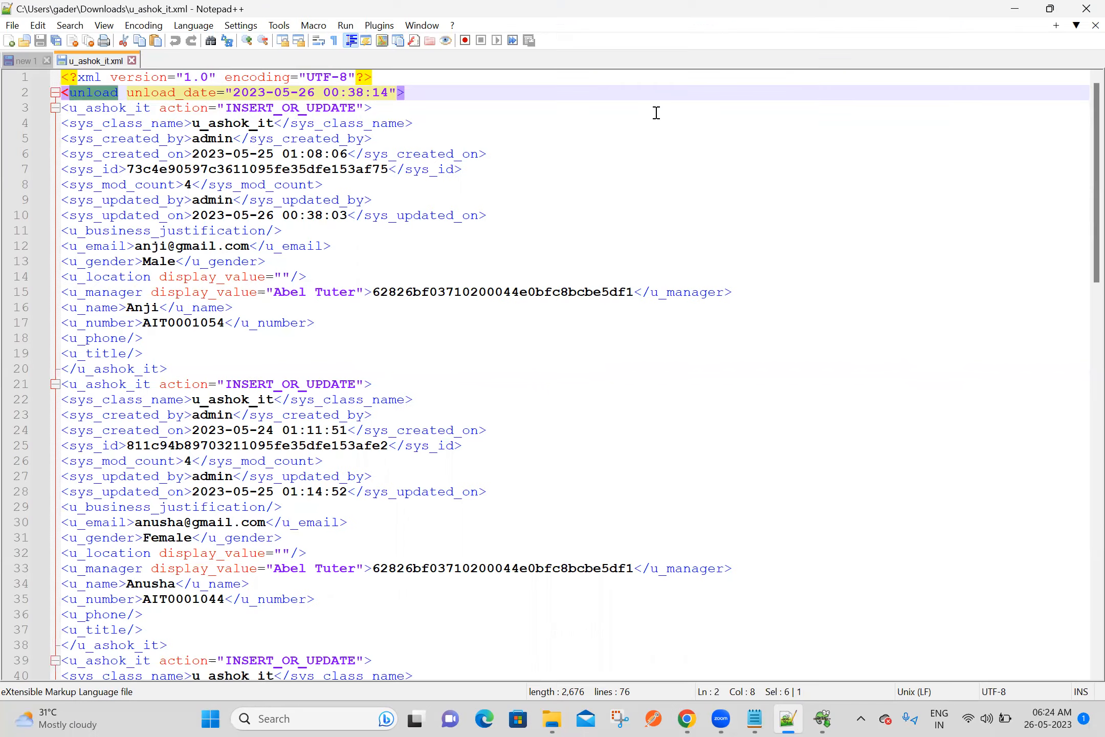
pyautogui.click(51, 109)
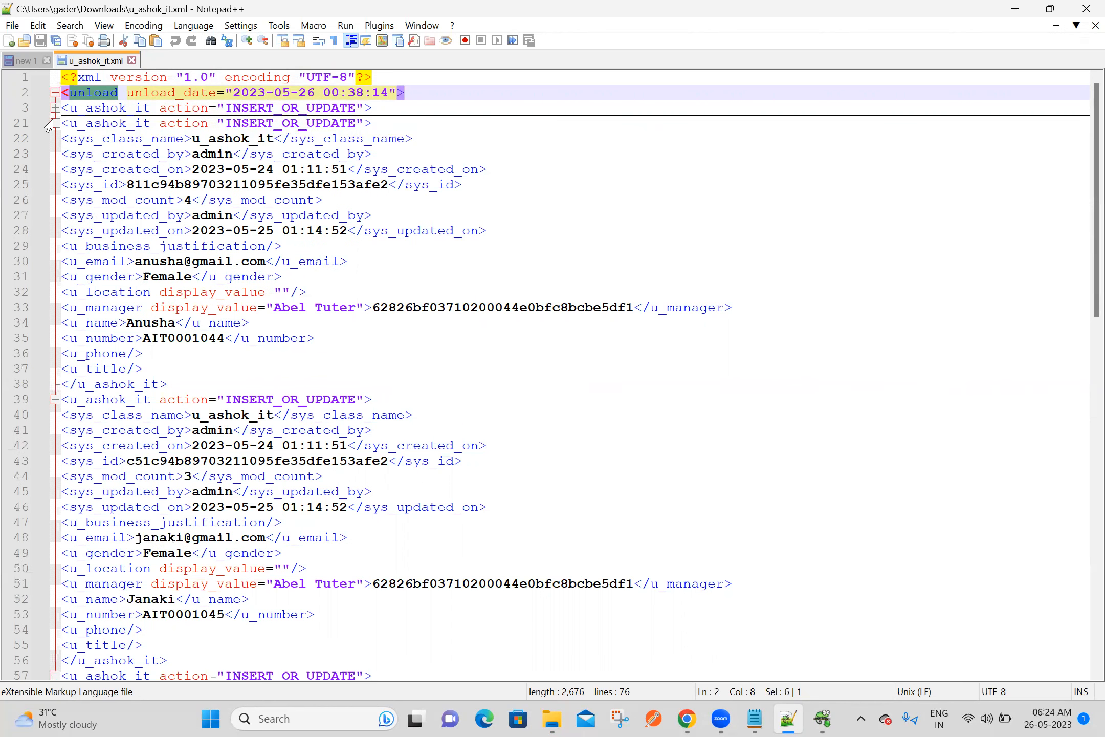
pyautogui.click(51, 124)
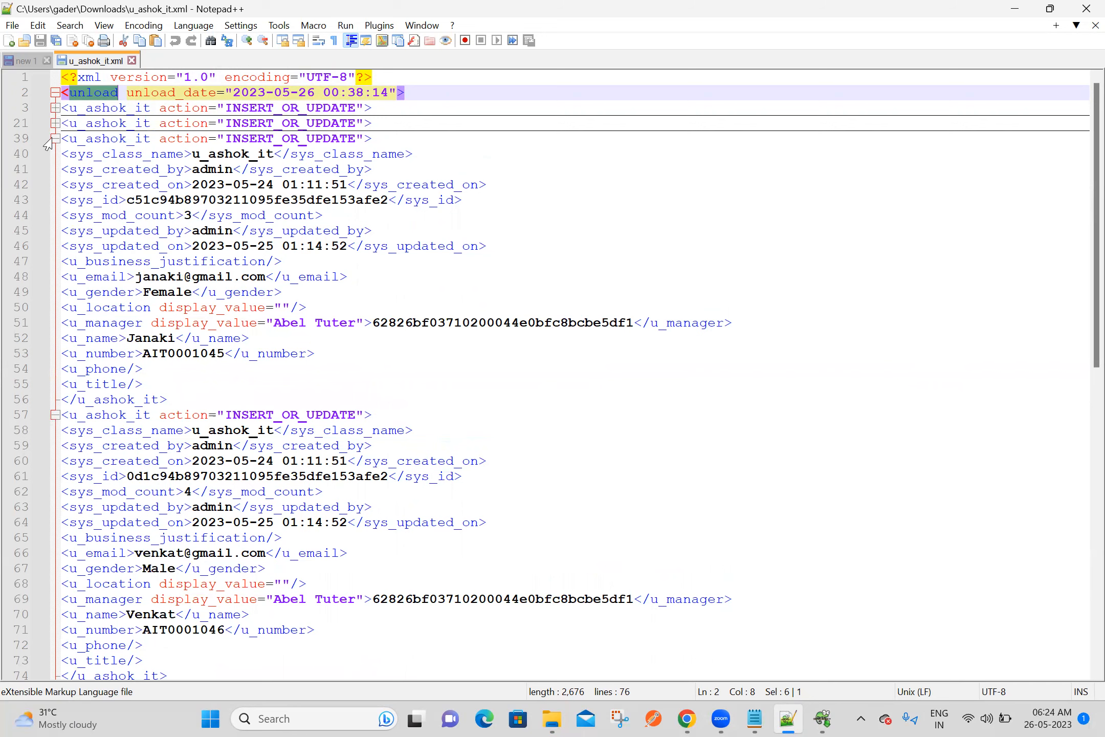
pyautogui.click(51, 140)
pyautogui.click(54, 154)
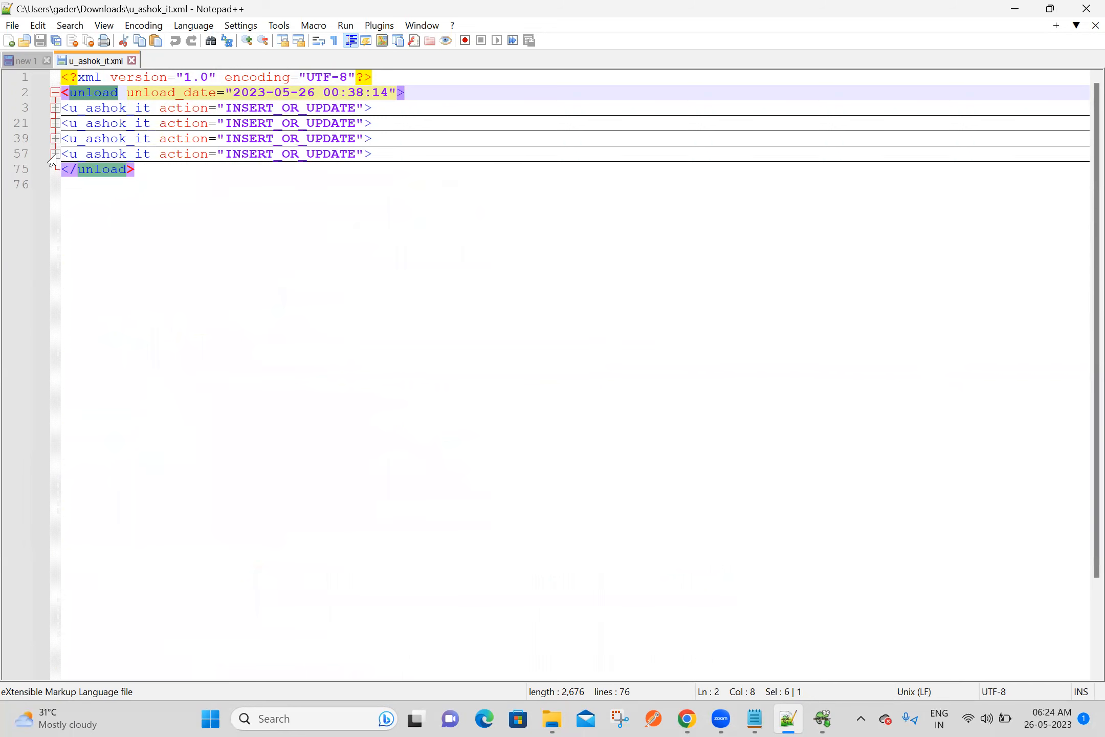
pyautogui.moveTo(148, 109); pyautogui.dragTo(68, 111)
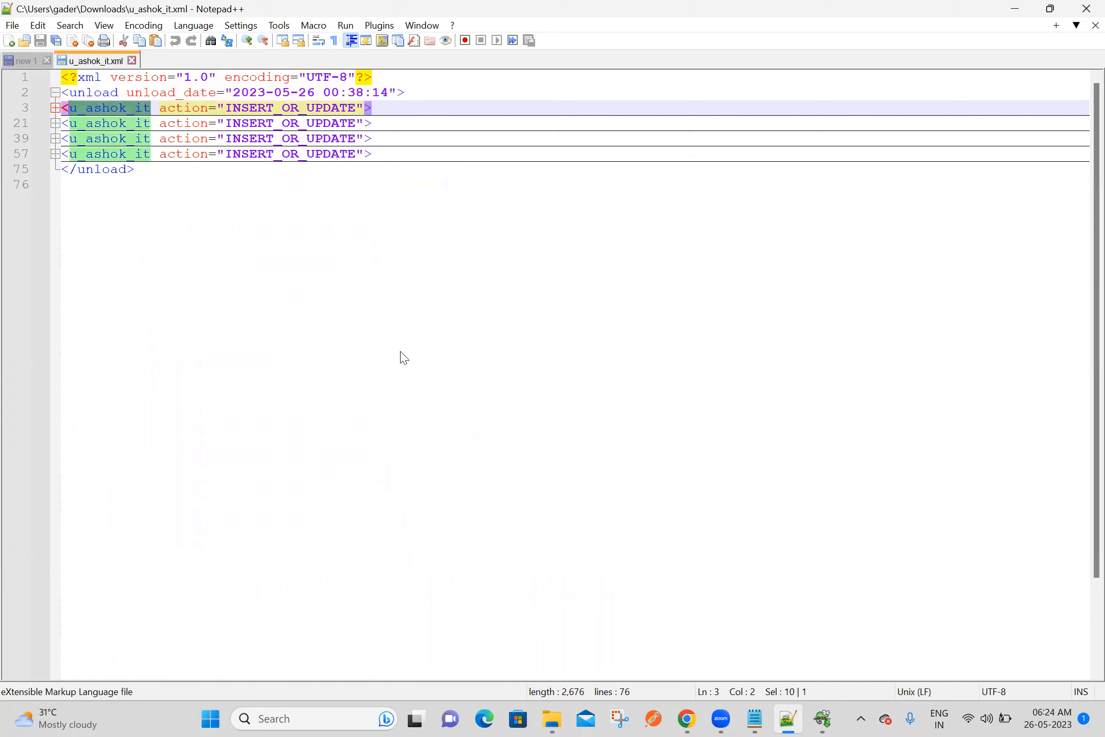
pyautogui.hotkey('alt', 'Tab')
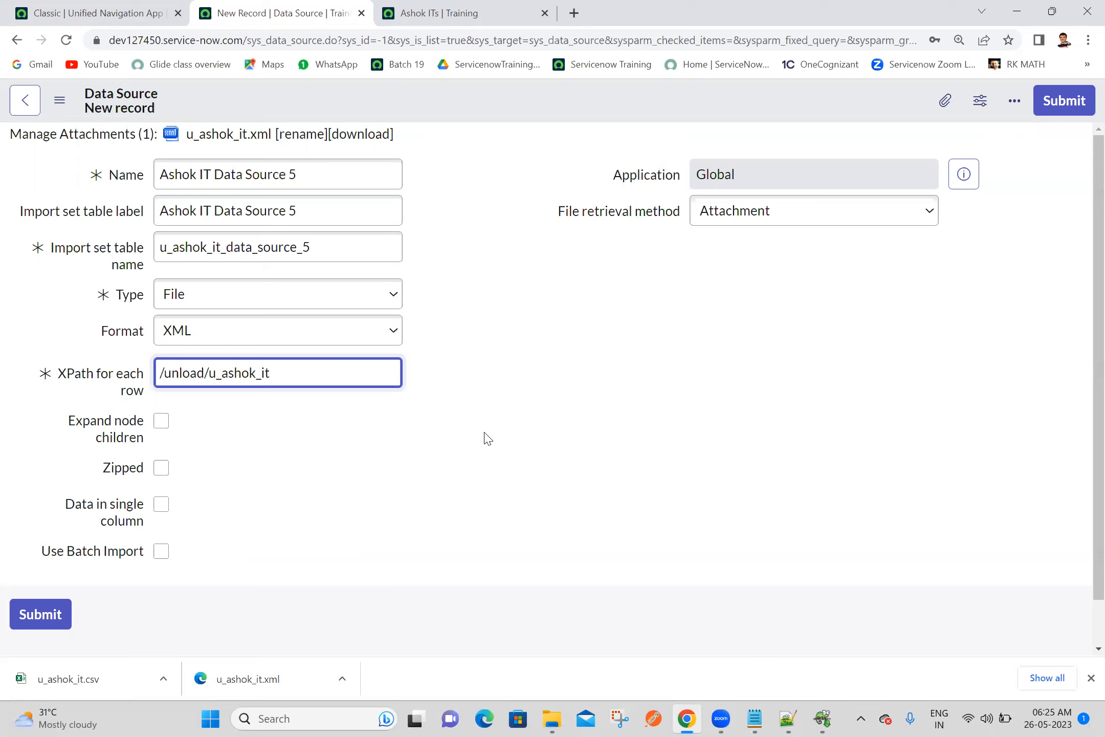
# Switch to the Batch 19 notes and write "By using xml attachment in data" below the CSV delimiter explanation
pyautogui.click(760, 719)
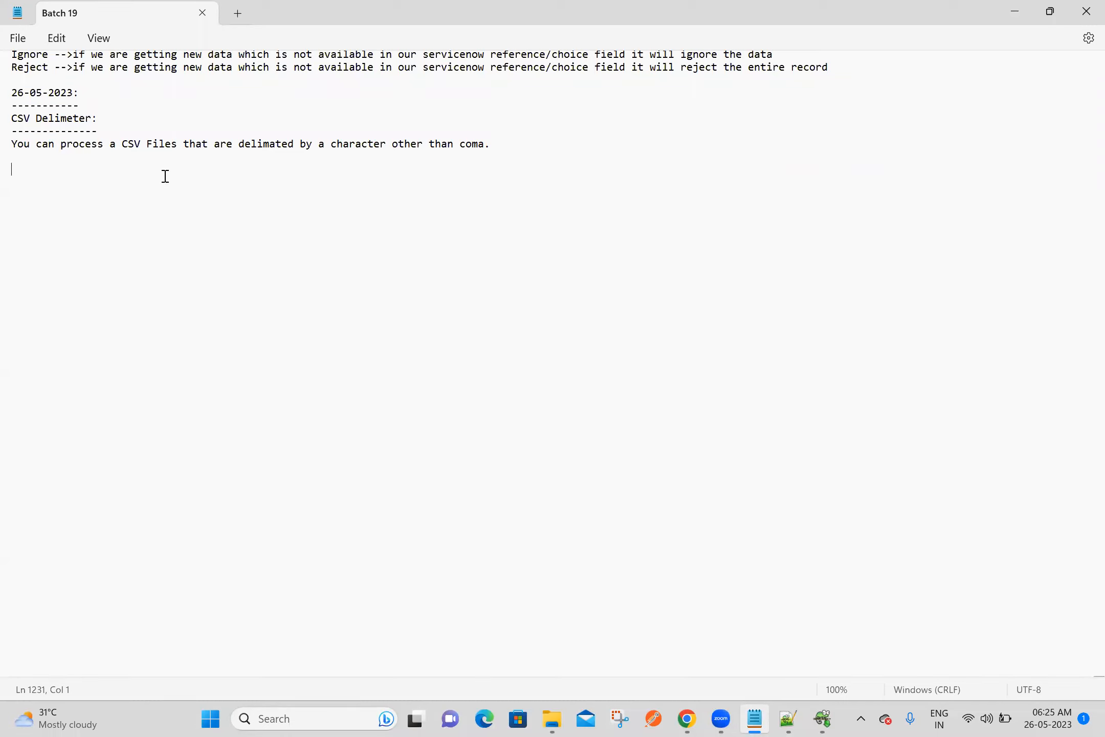
pyautogui.write('By using xml attachment in data')
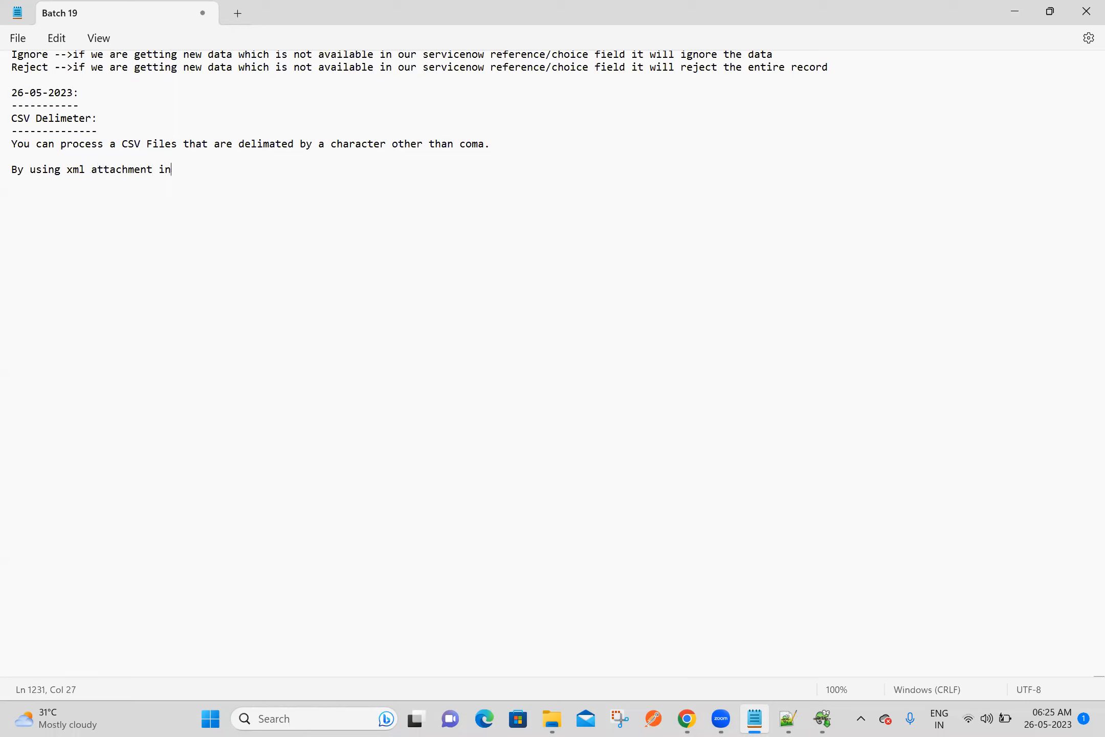
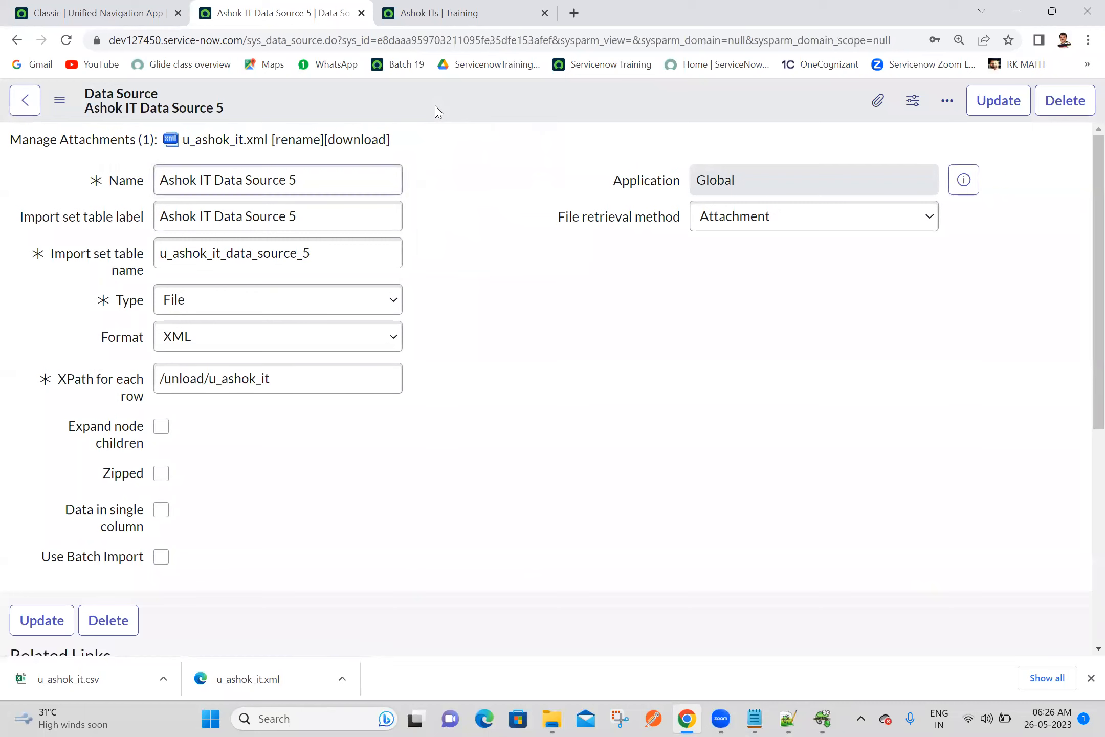
# Load all records of Ashok IT Data Source 5 and open a new transform map for the staged data
pyautogui.scroll(-3, 1084, 389)
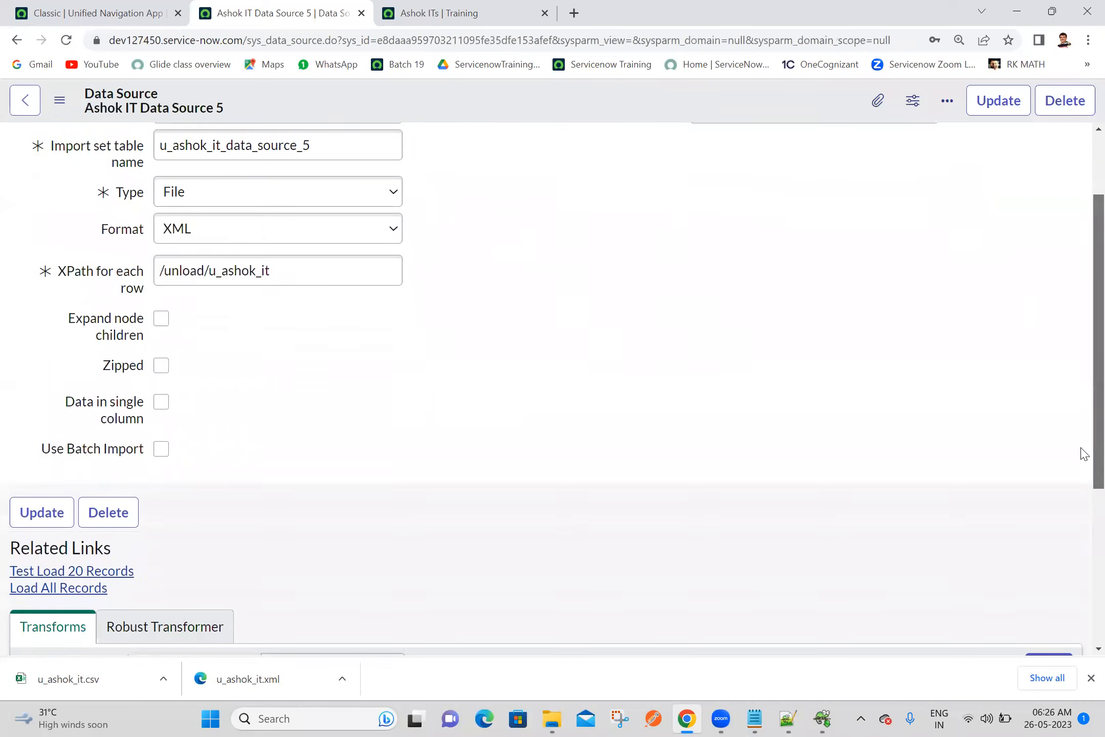
pyautogui.click(89, 543)
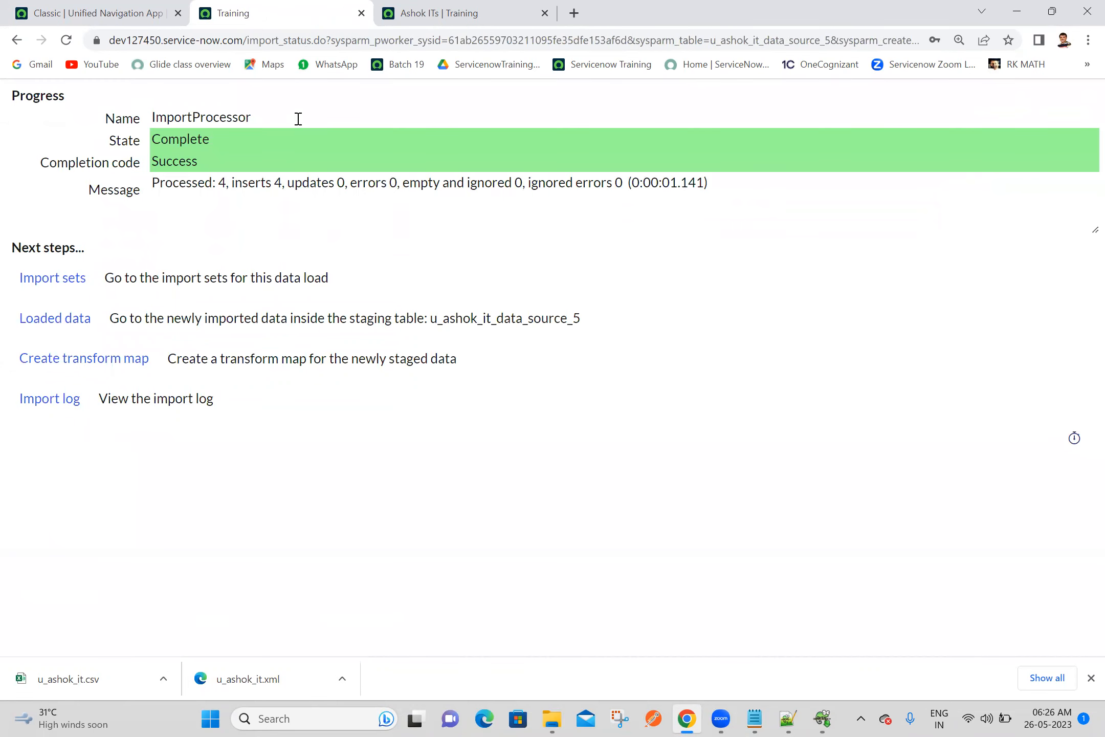
pyautogui.click(75, 366)
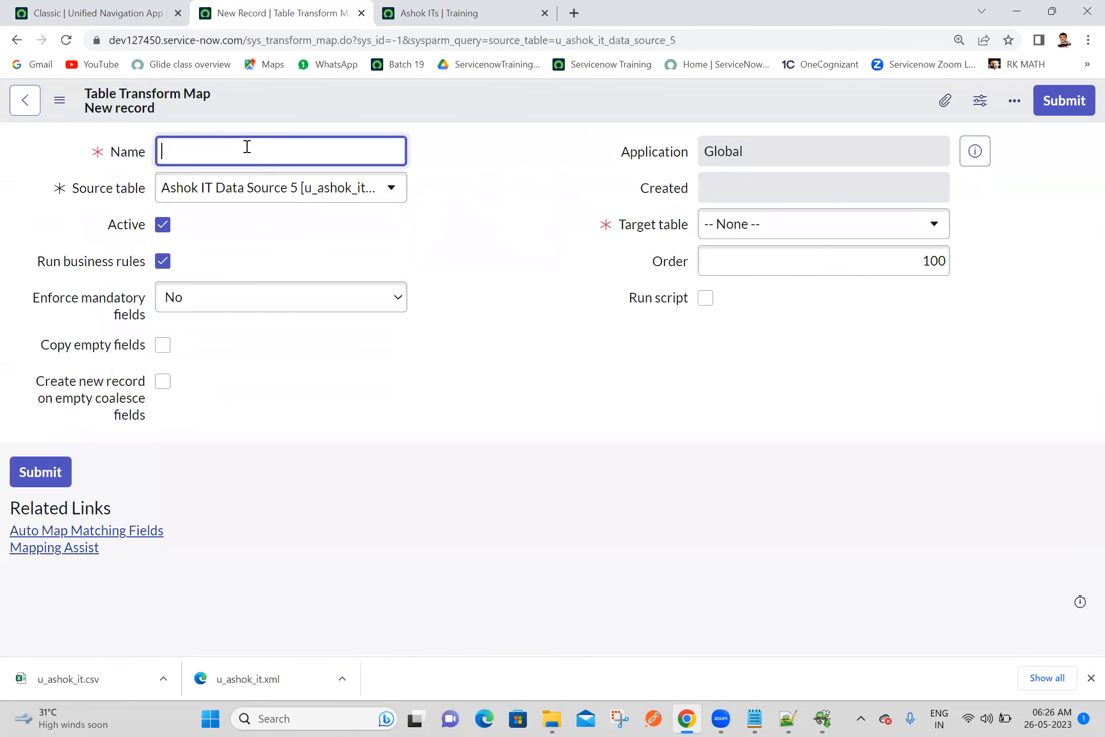
# Name the new table transform map "Ashok IT Transform Map 5"
pyautogui.write('Ashok')
pyautogui.write(' IT Data')
pyautogui.press('BackSpace')
pyautogui.press('BackSpace')
pyautogui.press('BackSpace')
pyautogui.write('Transform Map 5')
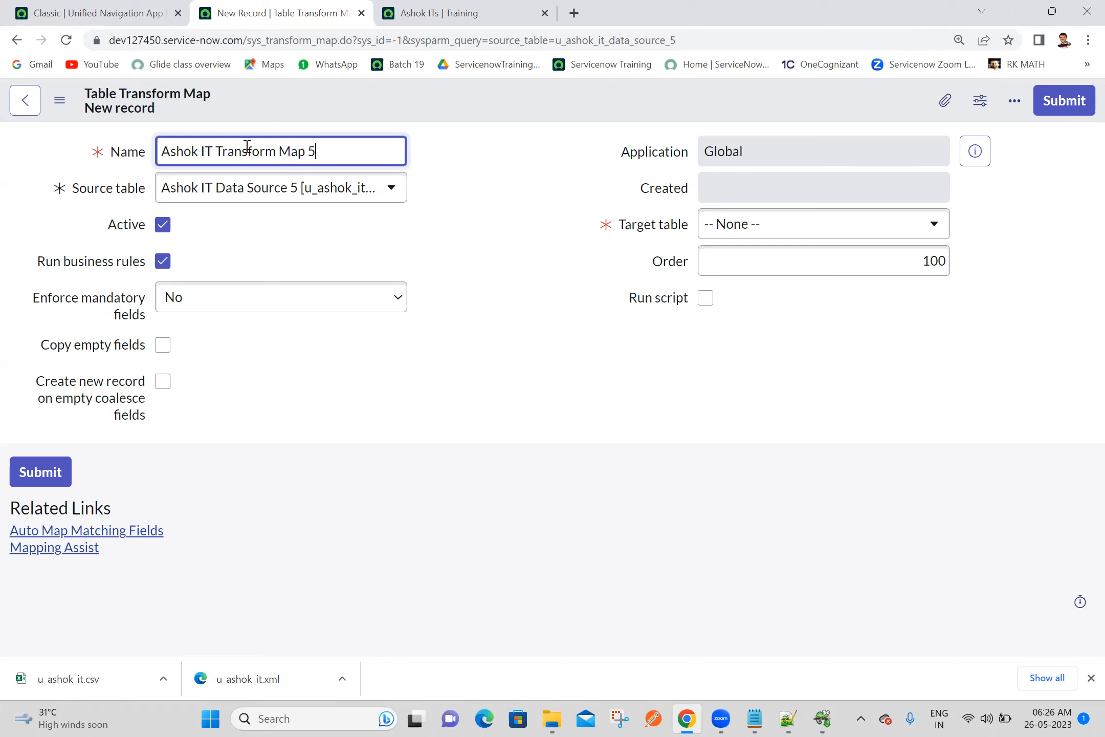
pyautogui.click(479, 167)
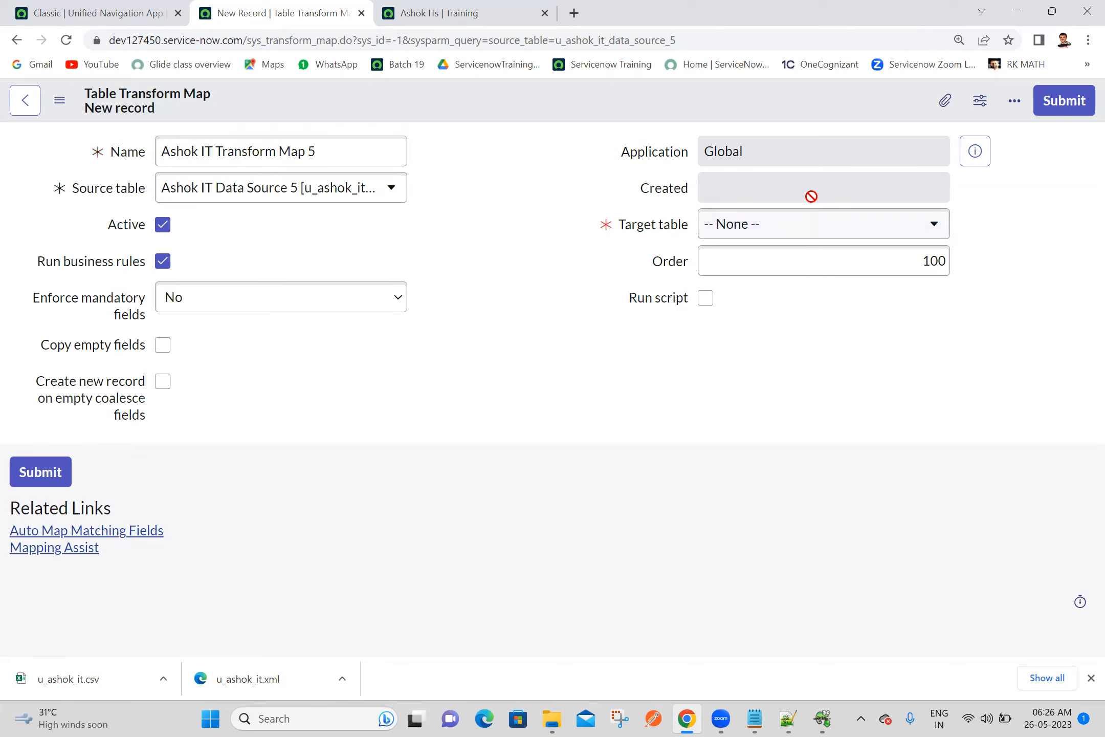
# Set the transform map's target table to Ashok IT [u_ashok_it] and save the record, staying on its form
pyautogui.click(791, 236)
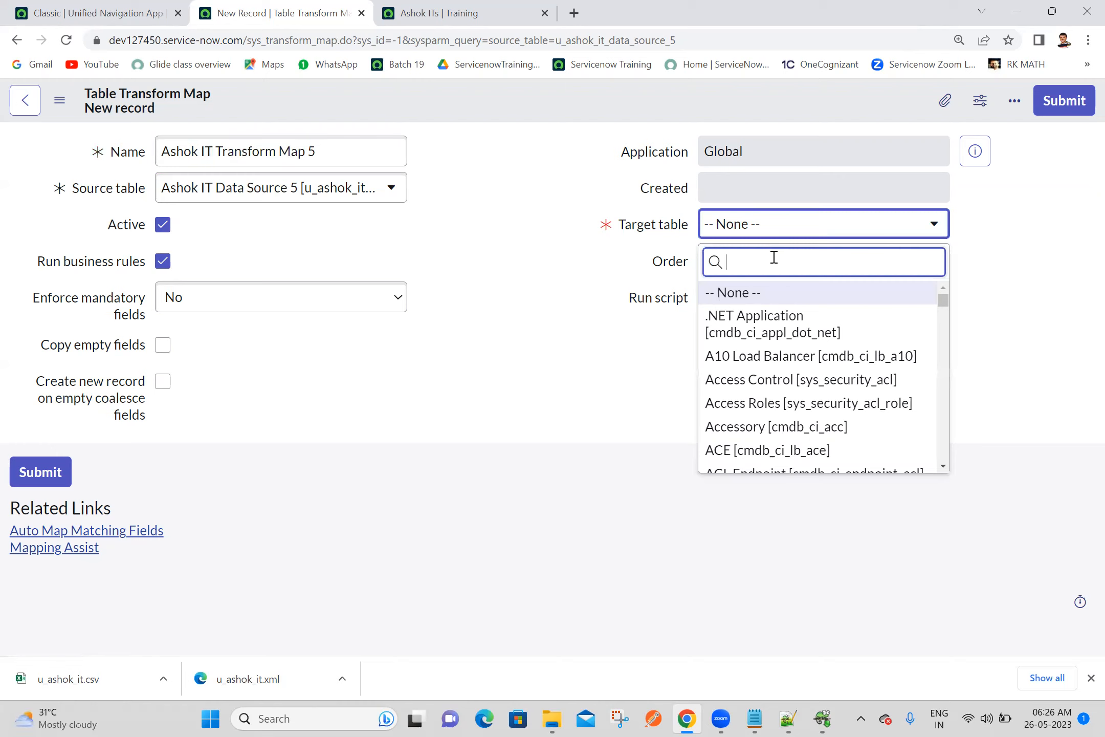
pyautogui.write('ashok it')
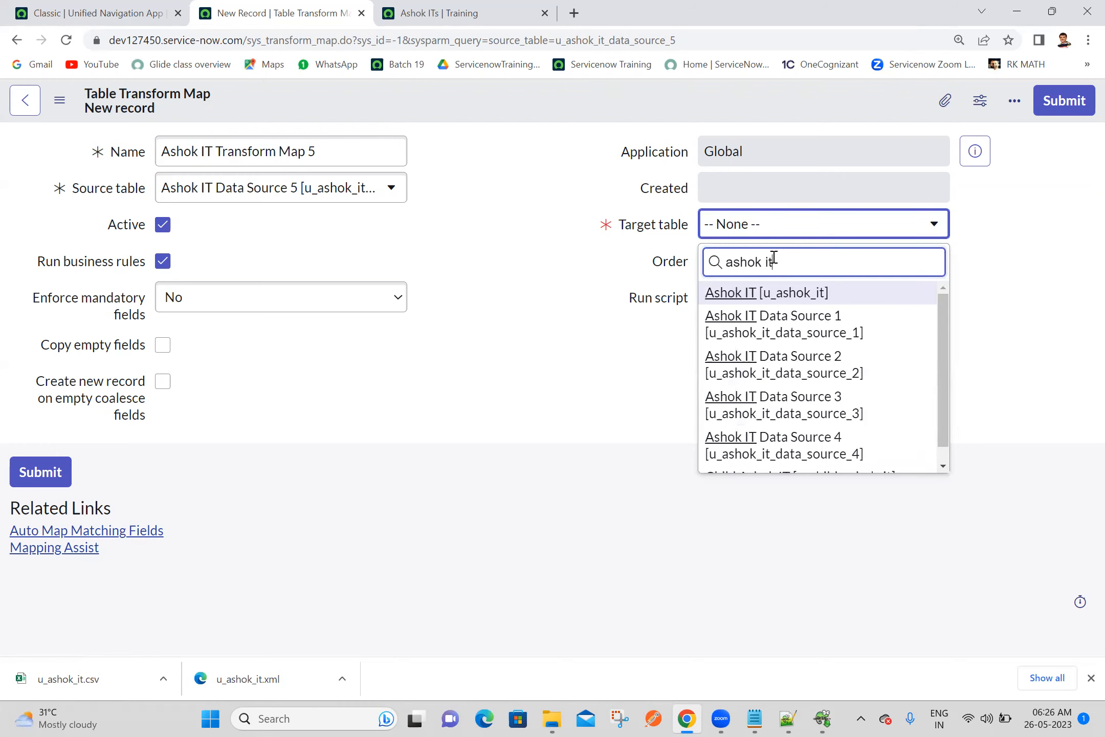
pyautogui.click(753, 299)
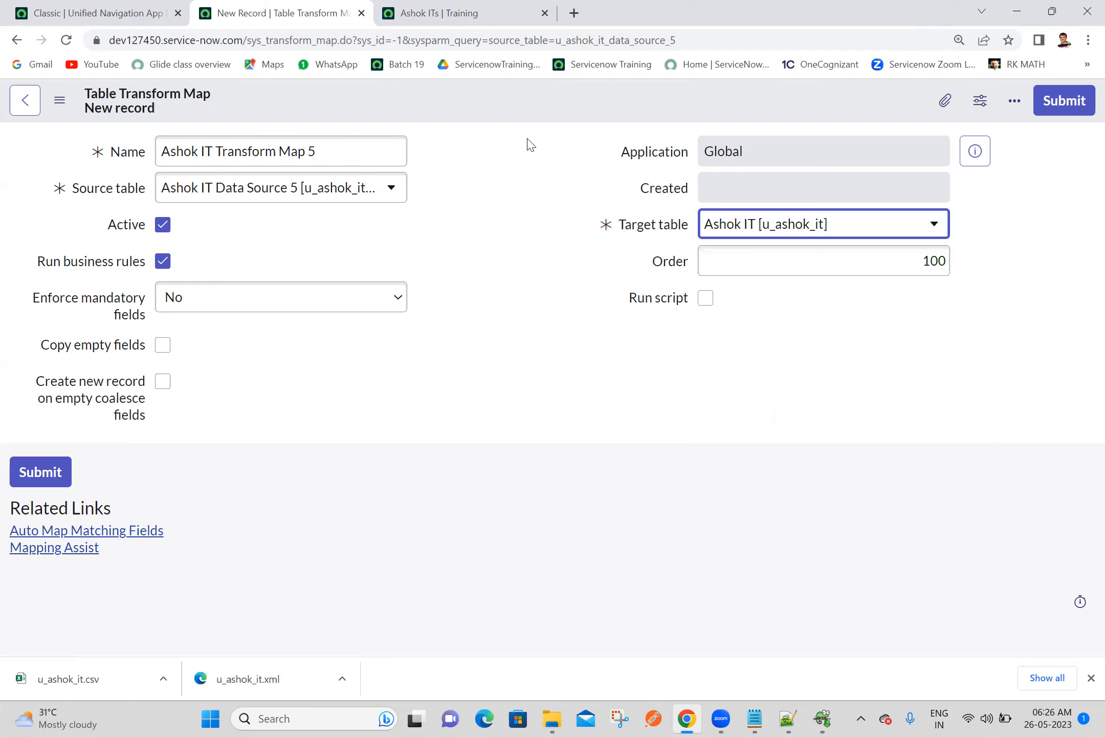
pyautogui.rightClick(502, 99)
pyautogui.click(512, 108)
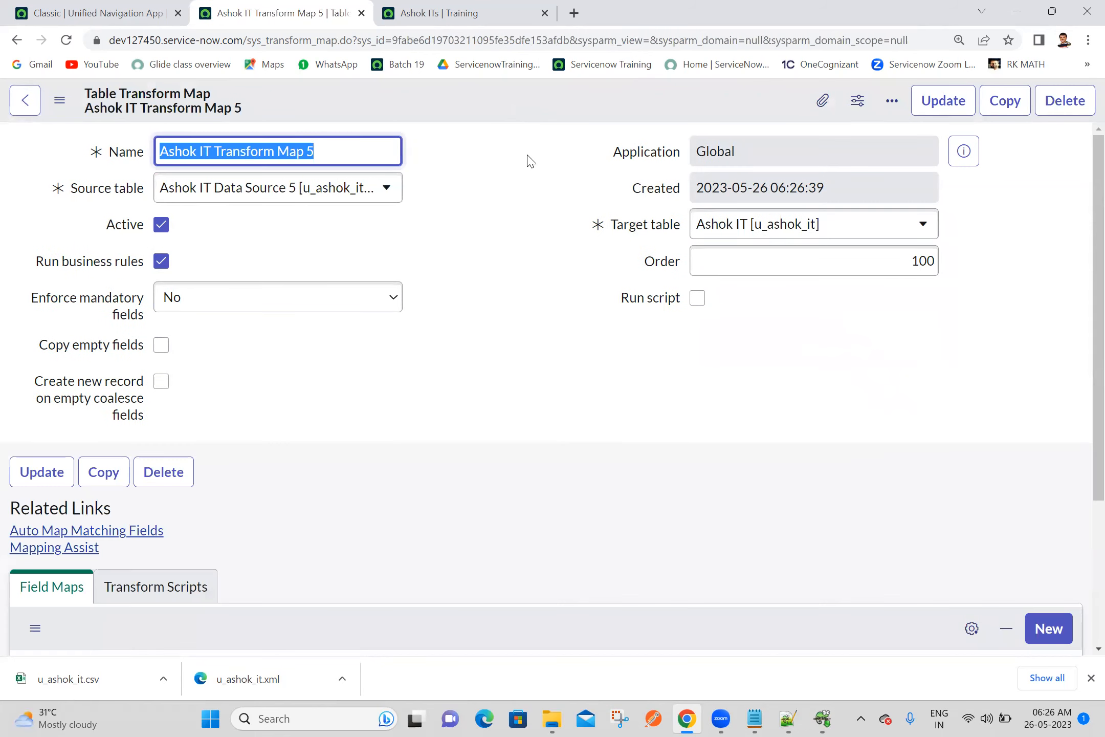
# Auto-map the matching fields of Ashok IT Transform Map 5 and review the created field maps
pyautogui.moveTo(1085, 402); pyautogui.dragTo(1082, 521)
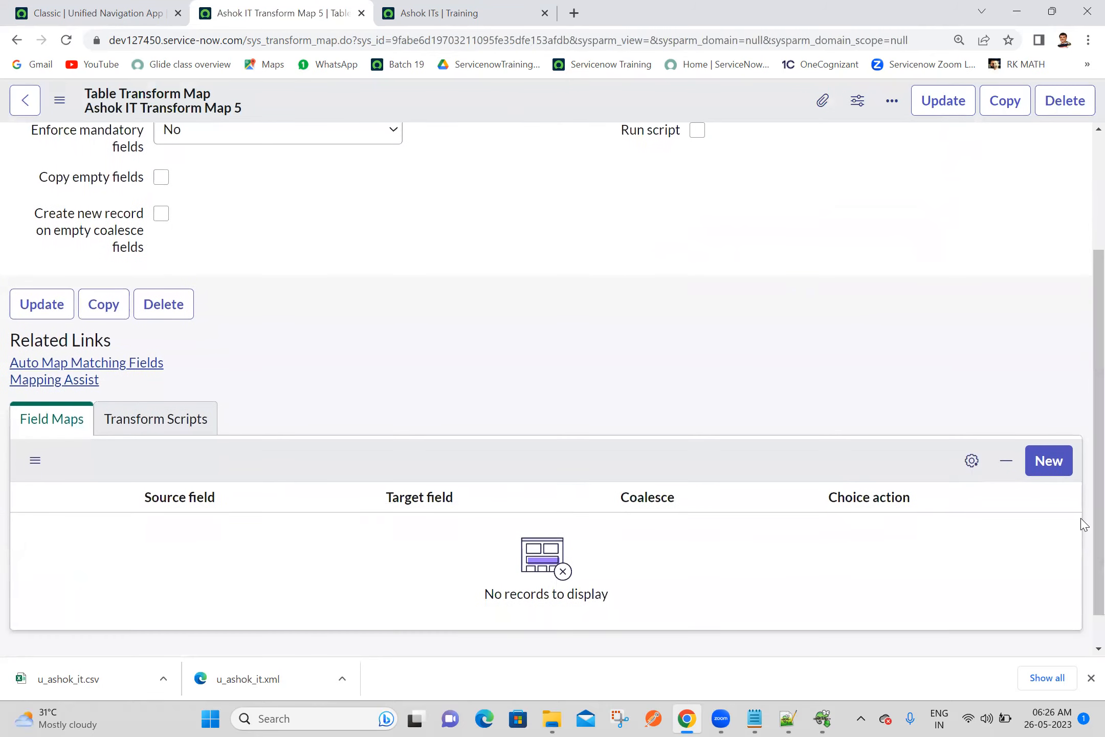
pyautogui.click(84, 364)
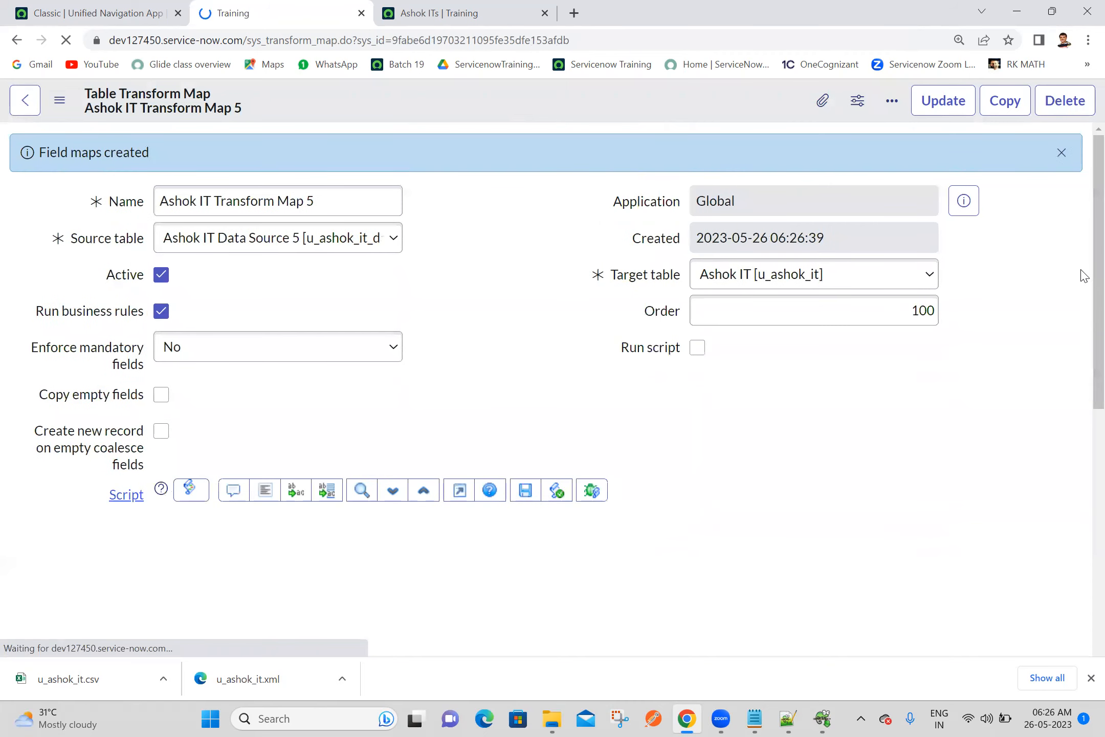
pyautogui.moveTo(1083, 271); pyautogui.dragTo(1080, 563)
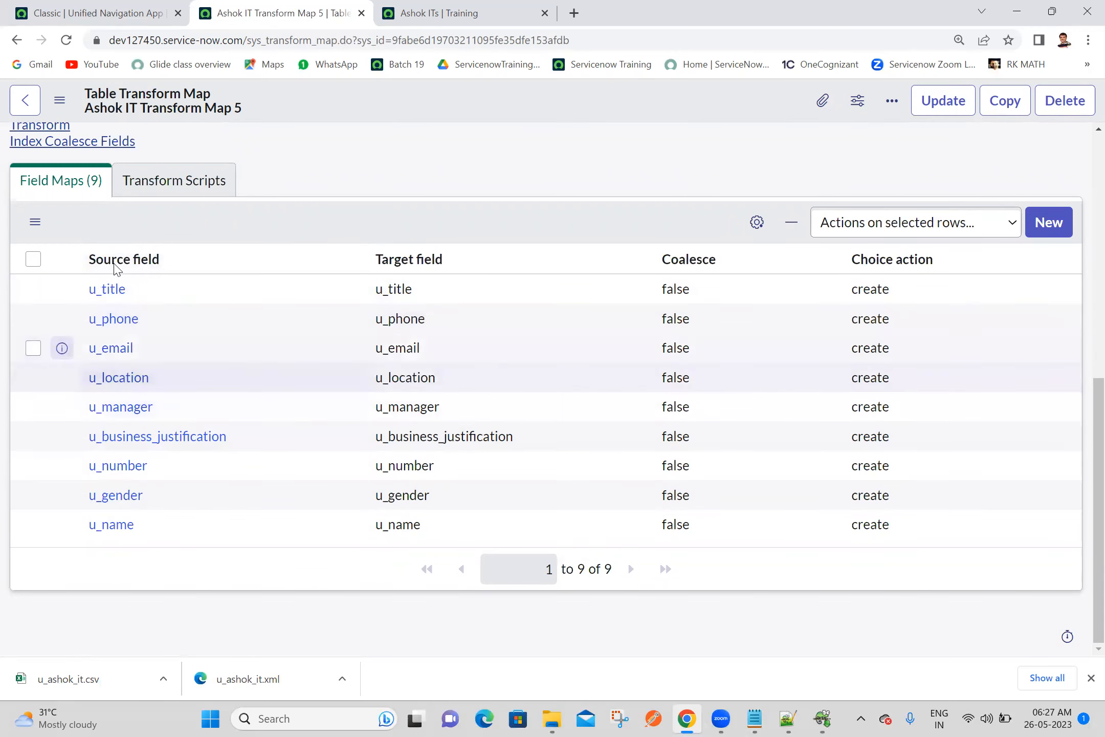
# Delete the u_title, u_phone, u_location, u_business_justification and u_number field maps from the transform map
pyautogui.click(33, 289)
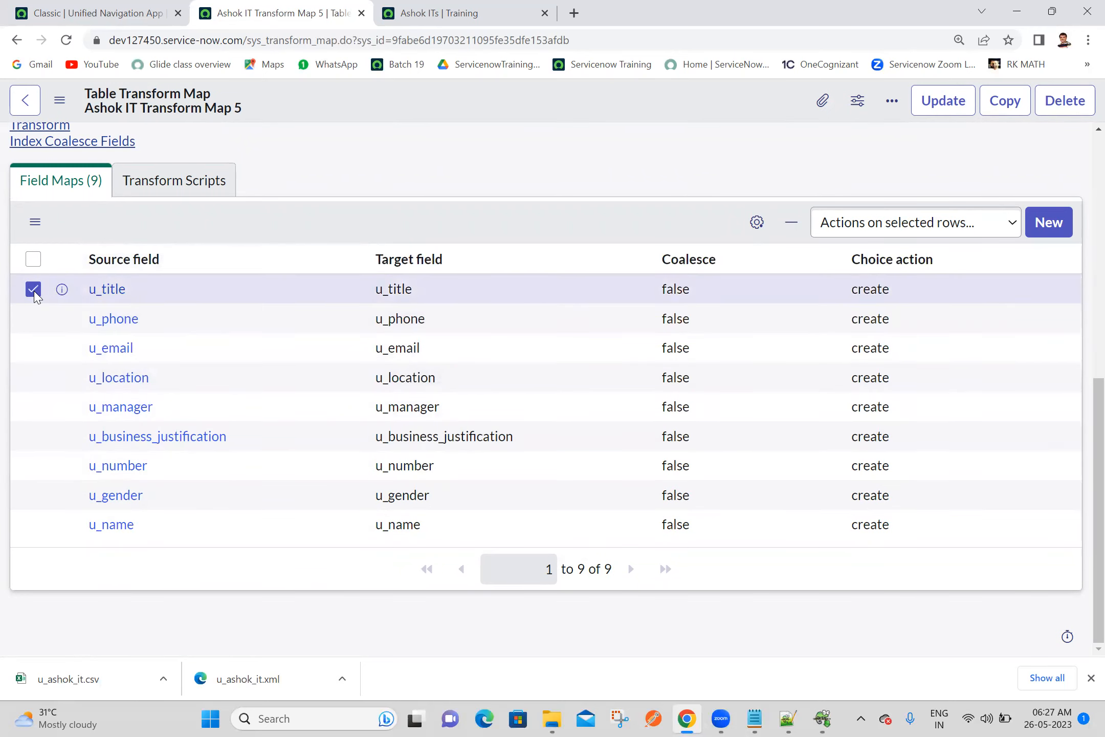
pyautogui.click(34, 319)
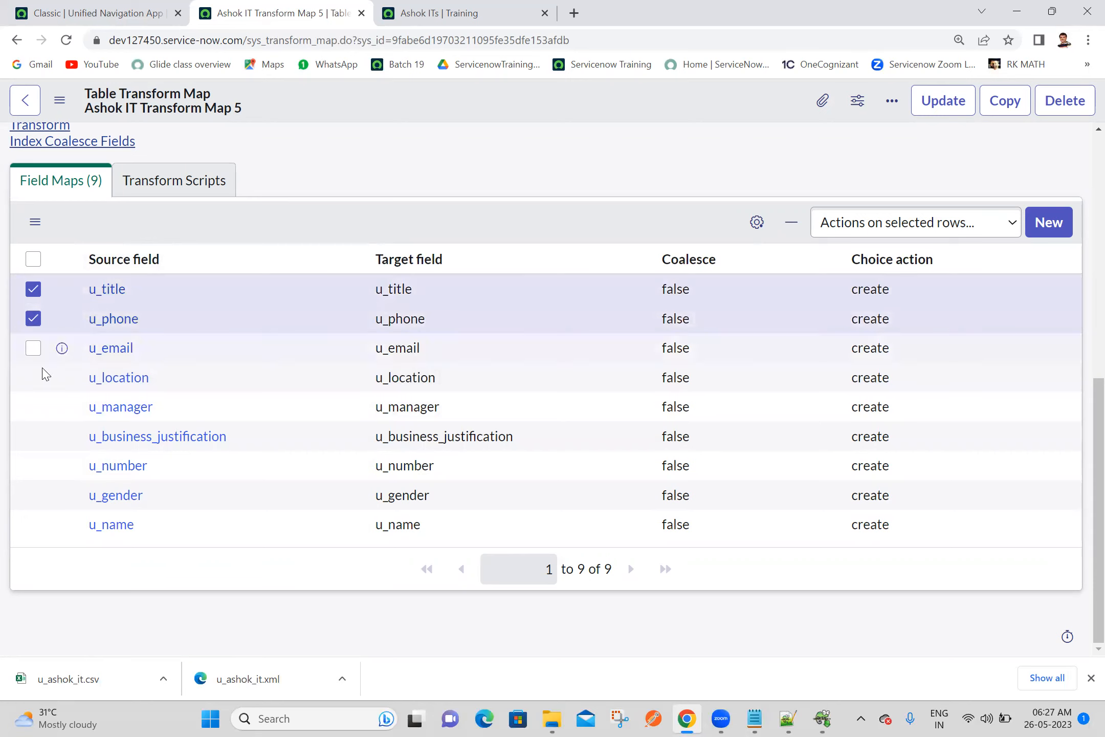
pyautogui.click(36, 380)
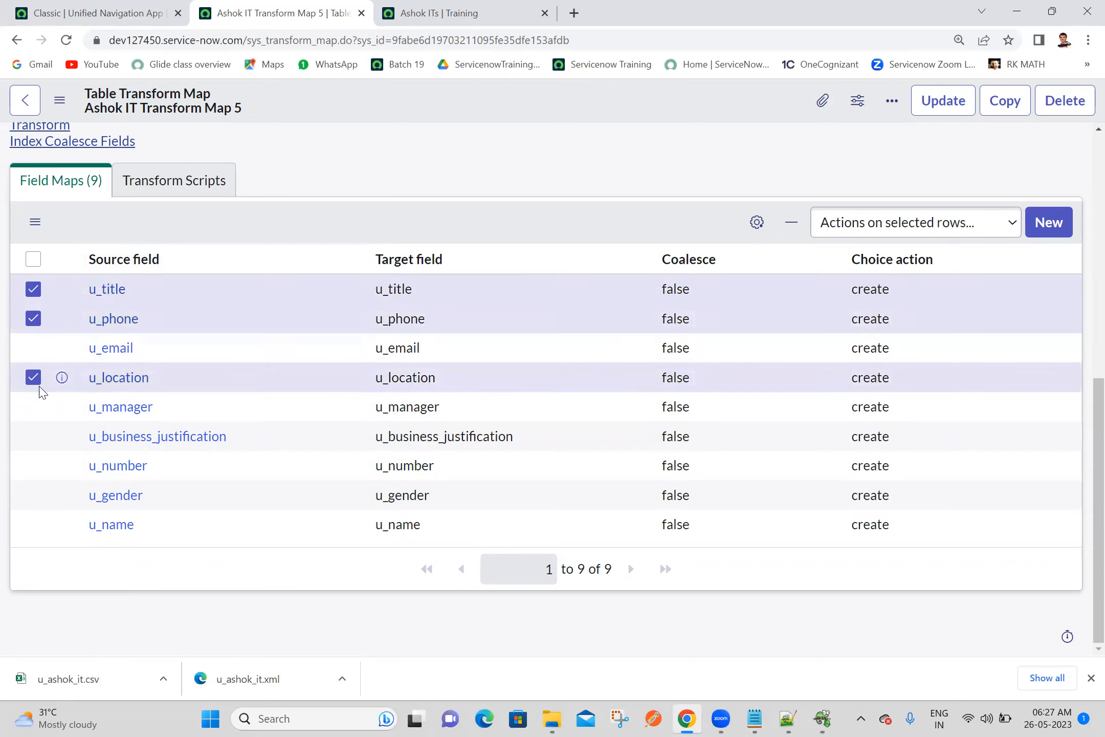
pyautogui.click(34, 436)
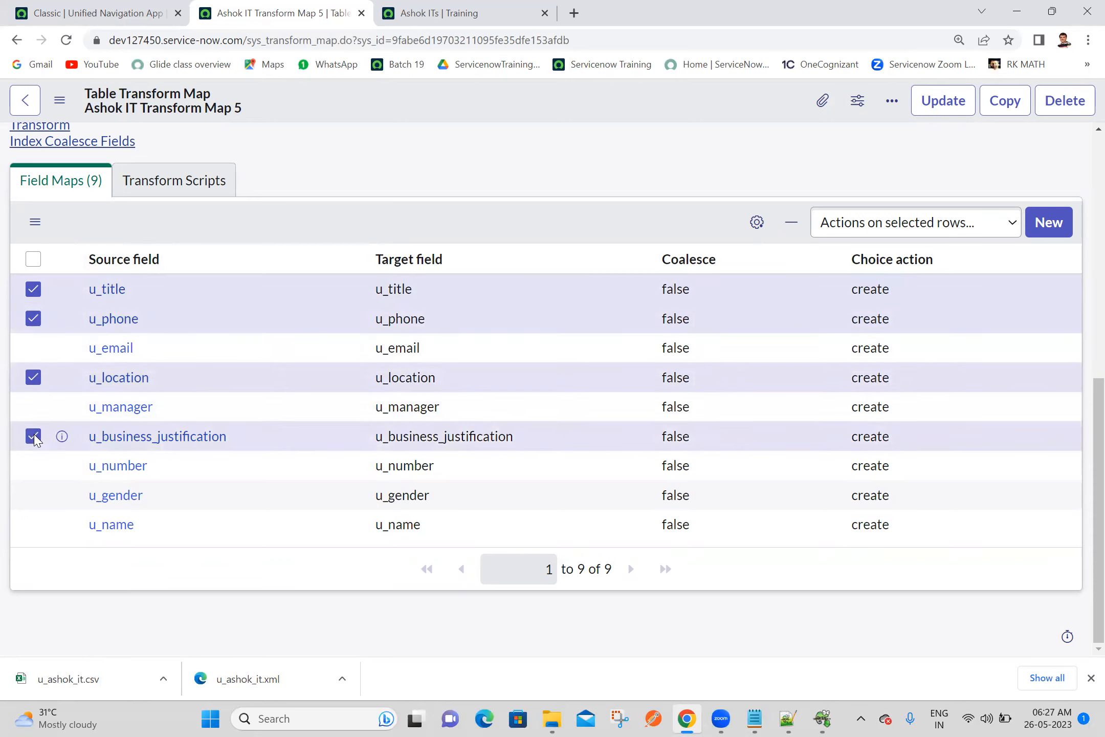
pyautogui.click(34, 471)
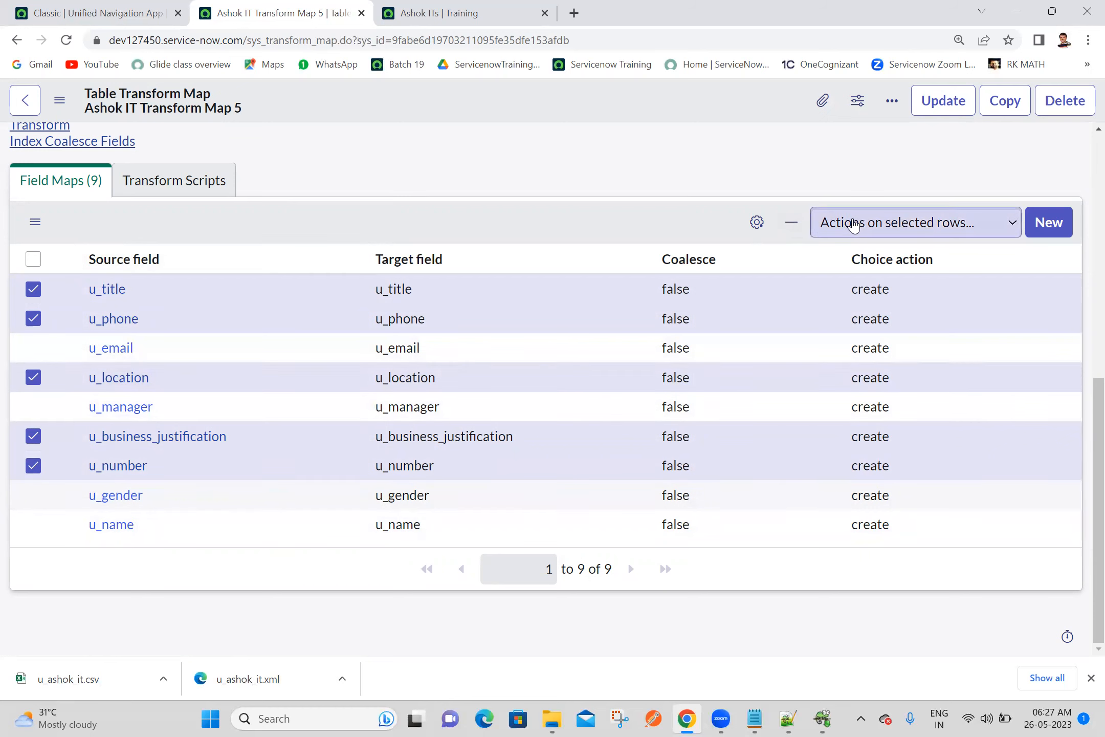
pyautogui.click(853, 223)
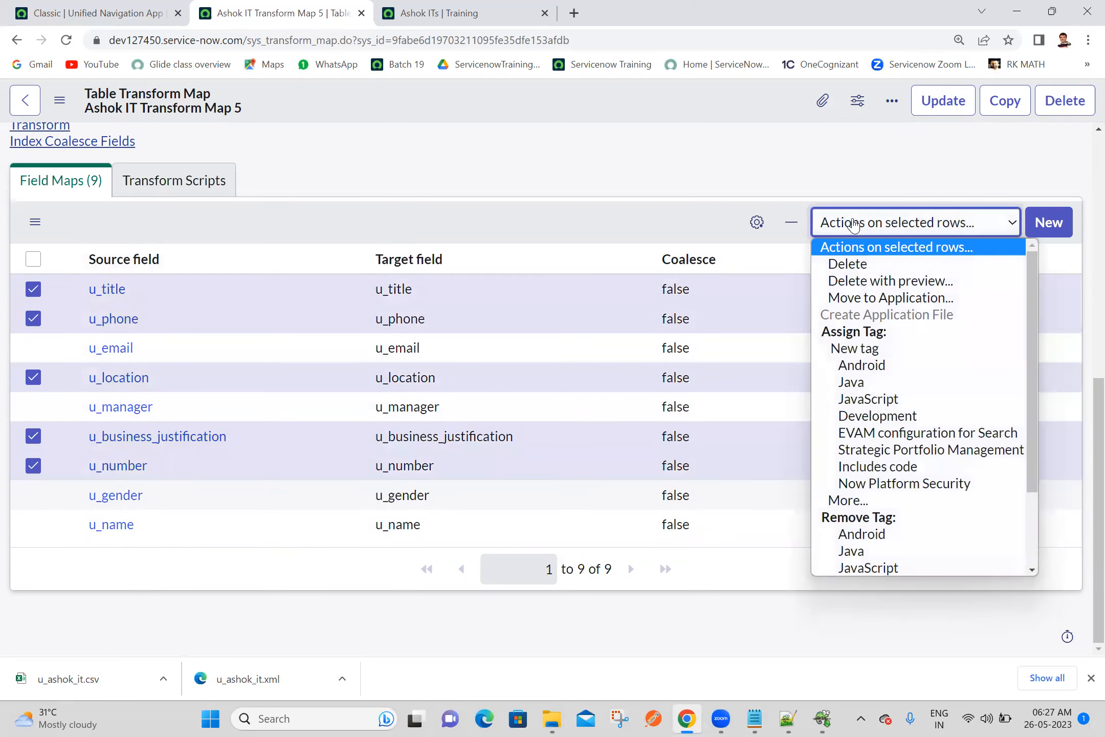
pyautogui.click(847, 264)
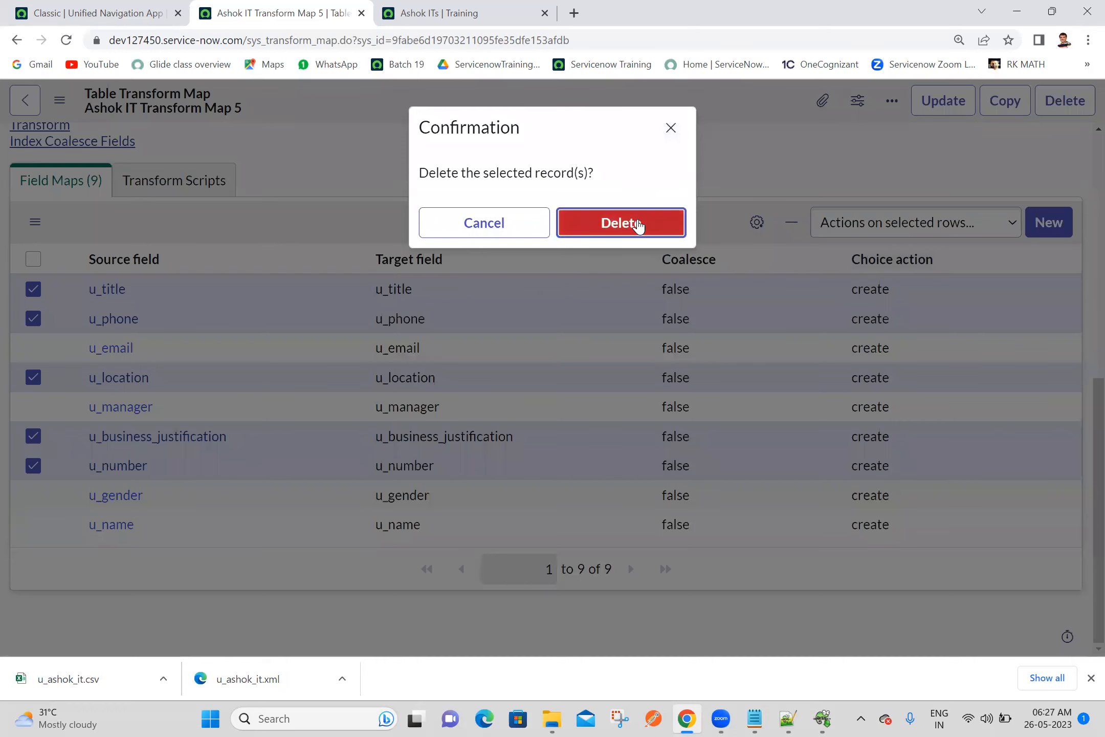
pyautogui.click(620, 223)
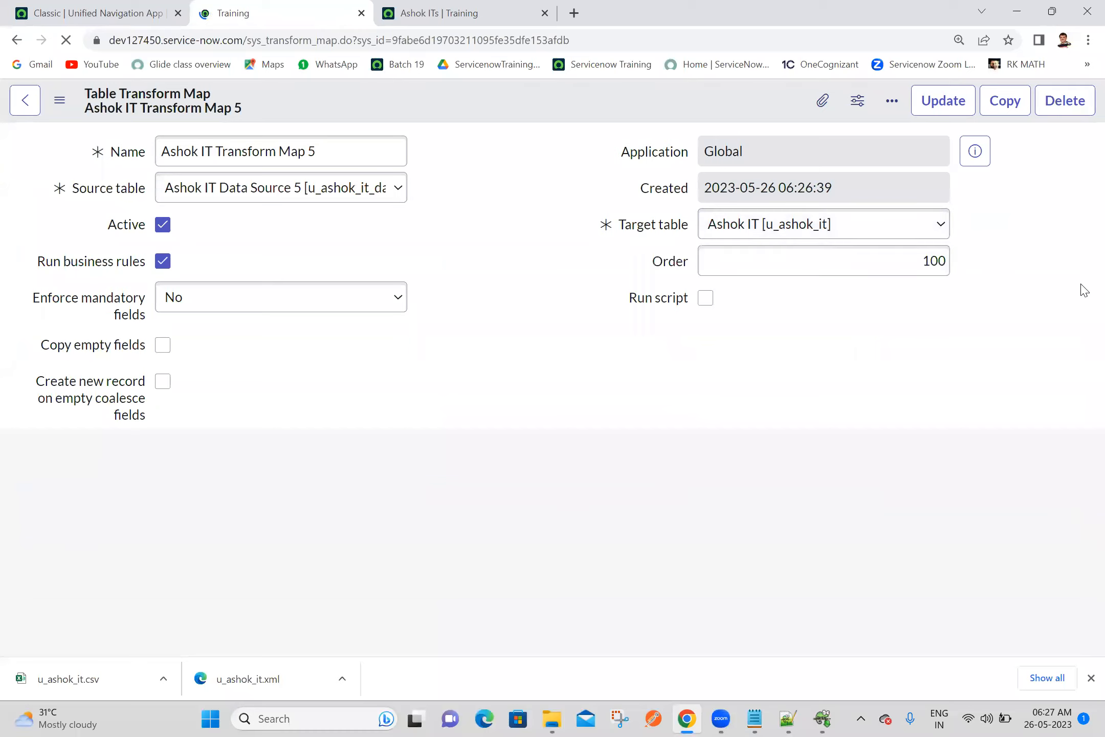
# Run the transform for Ashok IT Transform Map 5, reloading the Ashok ITs list to check it before executing
pyautogui.scroll(-2, 1084, 425)
pyautogui.scroll(-3, 1084, 424)
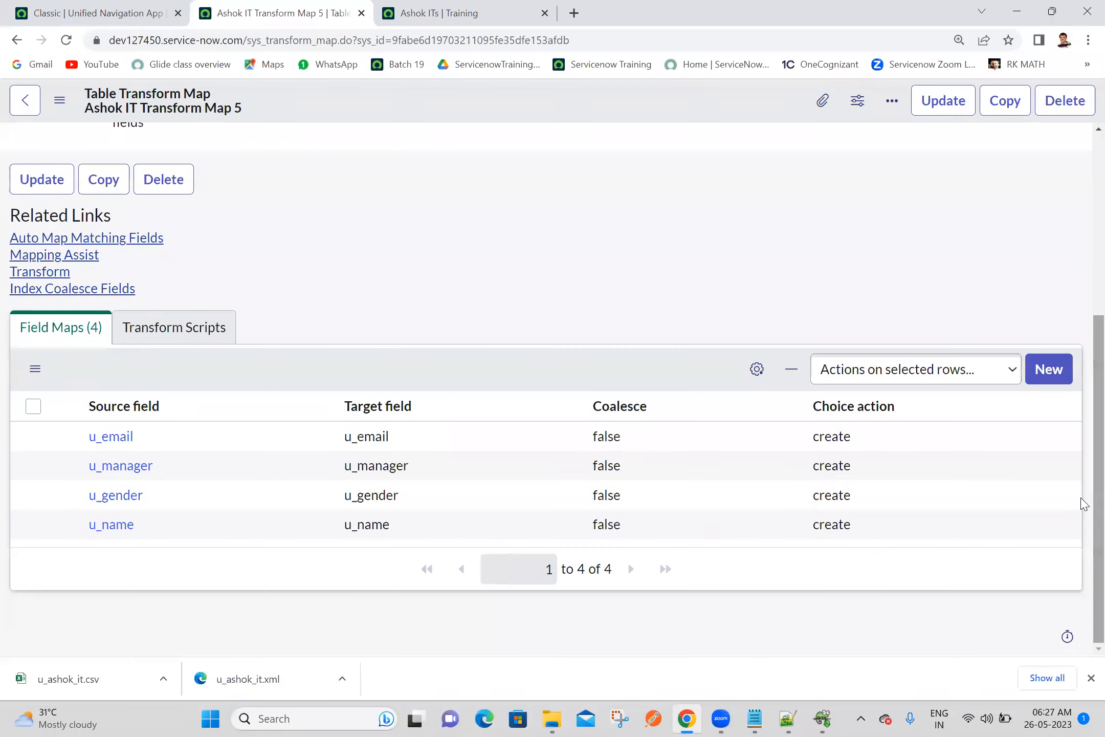
pyautogui.click(50, 277)
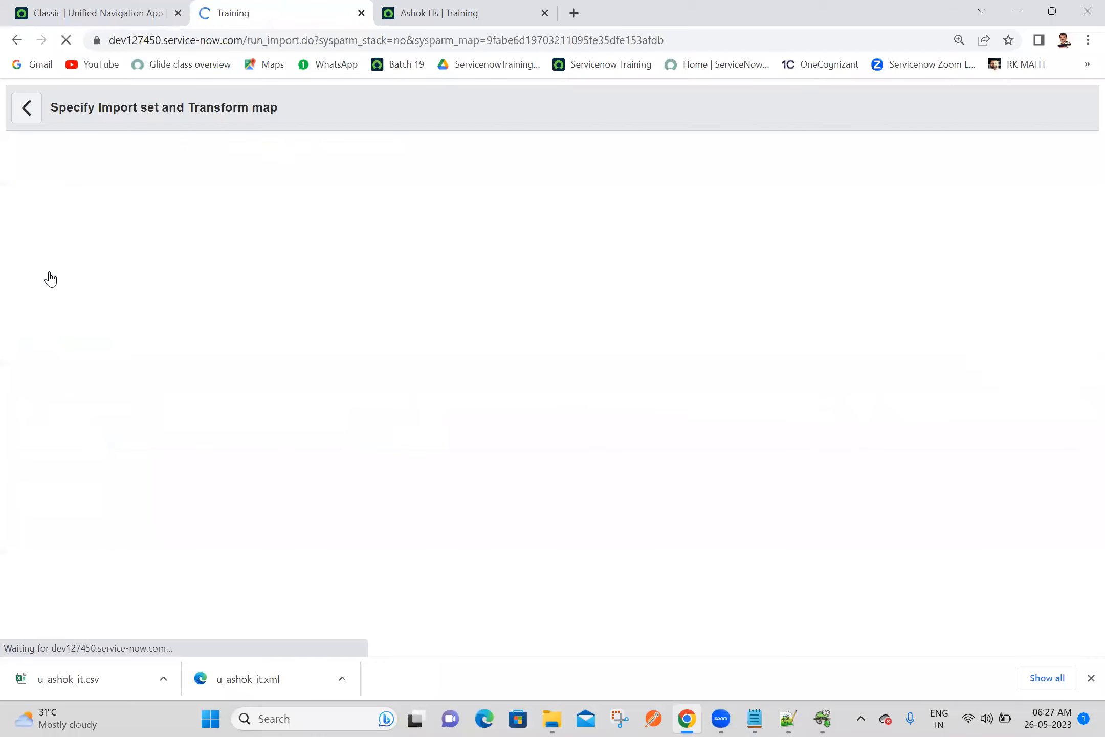
pyautogui.click(410, 13)
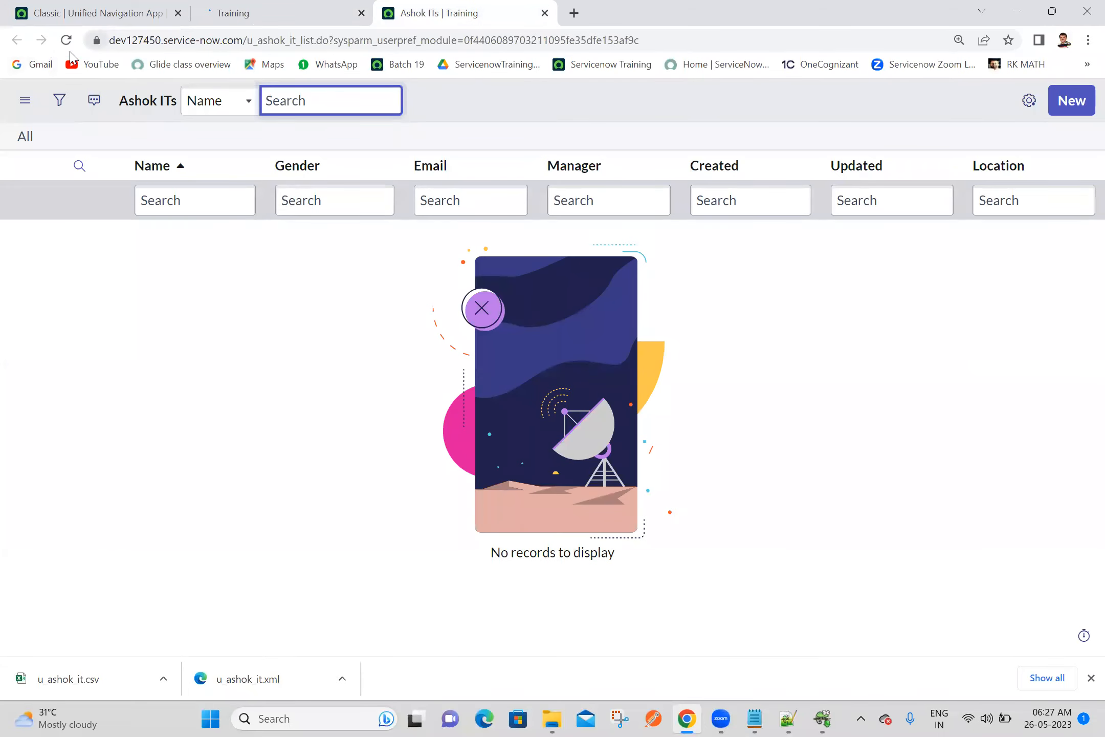
pyautogui.click(69, 43)
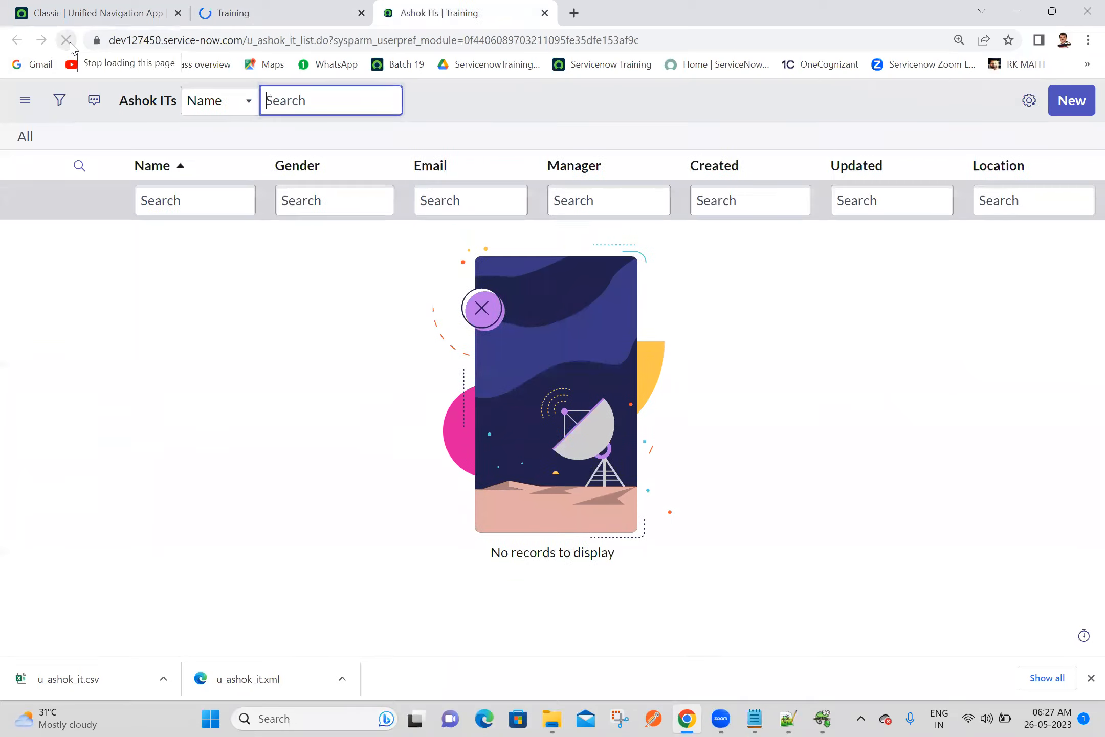
pyautogui.click(348, 6)
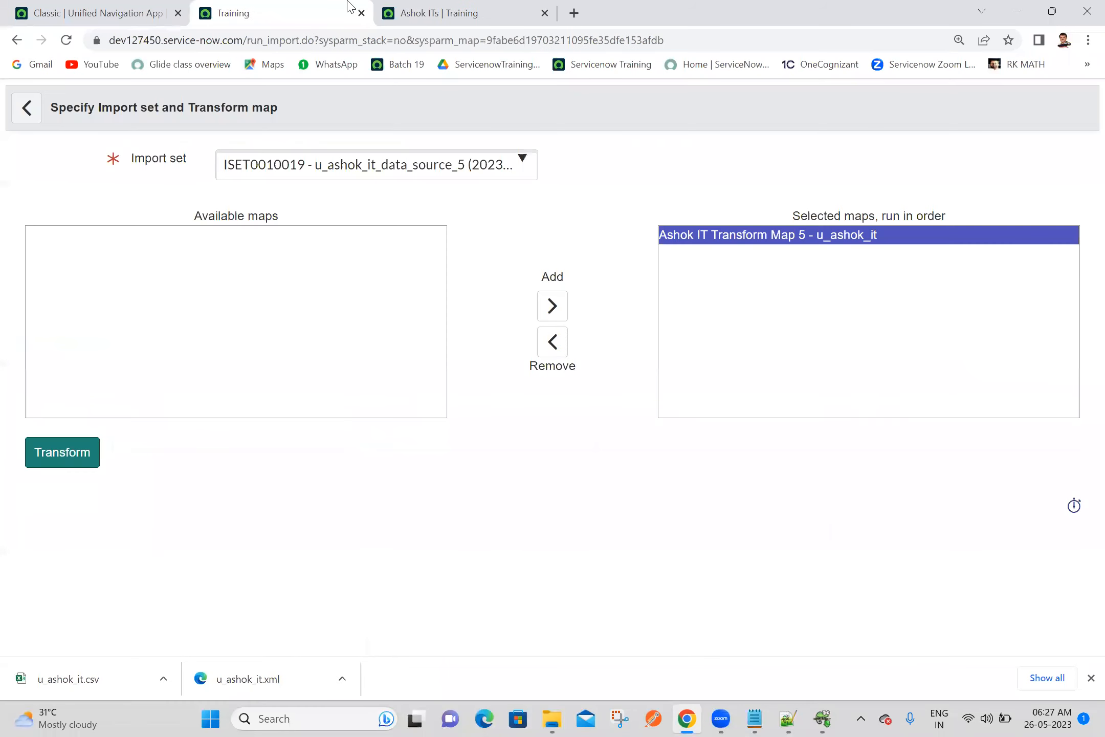
pyautogui.click(65, 462)
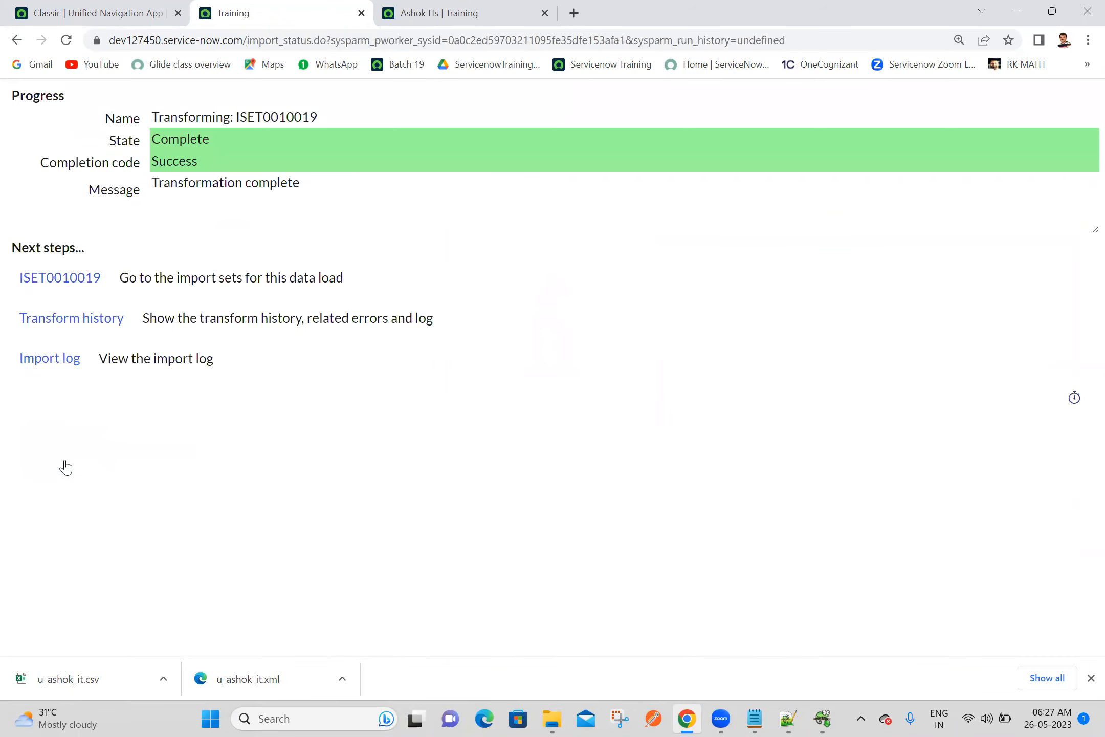
# View the transform history of the import set and reload the Ashok ITs list to check the imported records
pyautogui.click(43, 322)
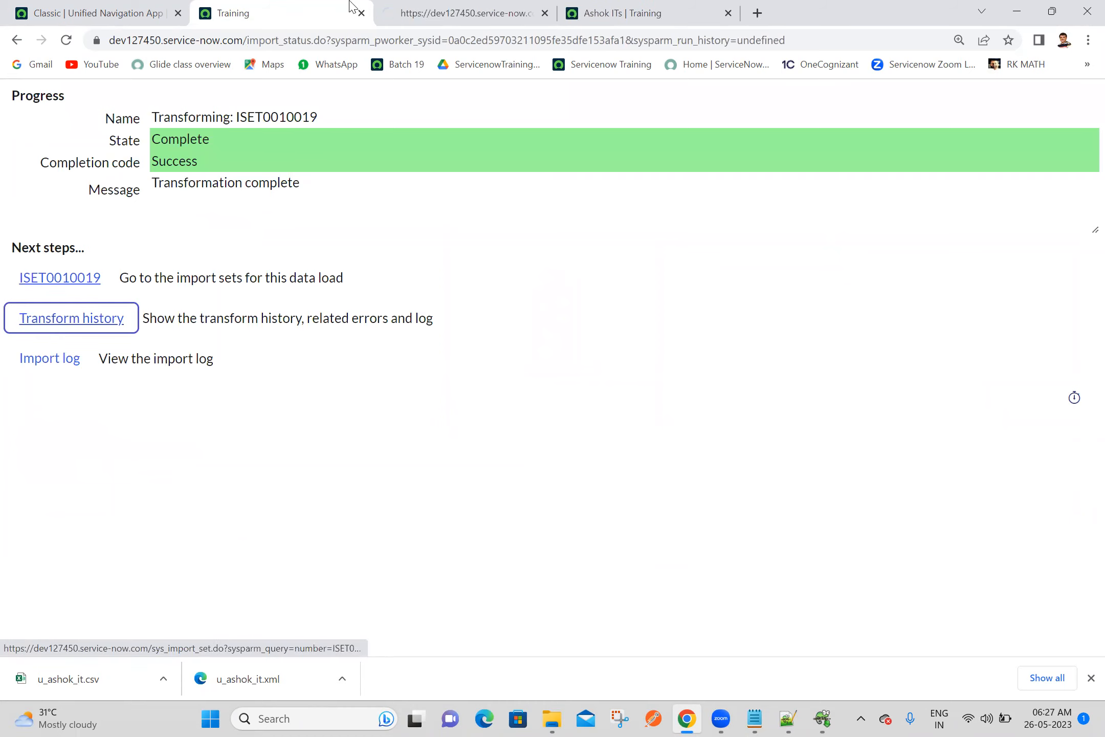
pyautogui.click(384, 12)
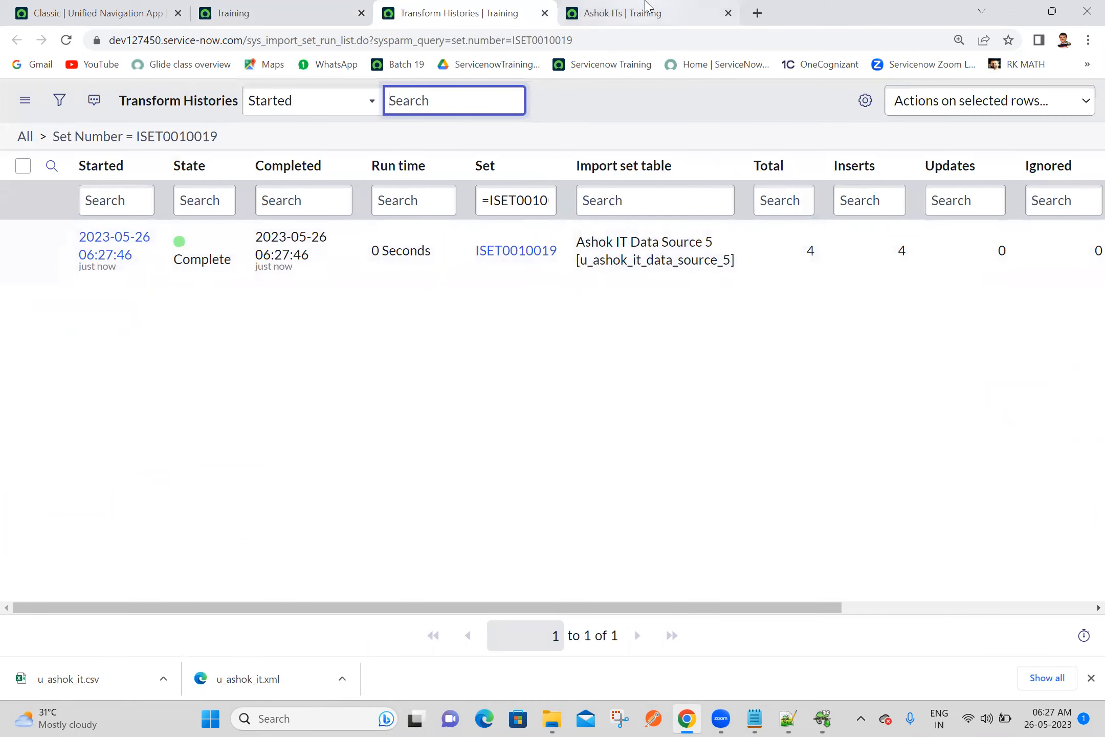
pyautogui.click(630, 12)
pyautogui.click(68, 41)
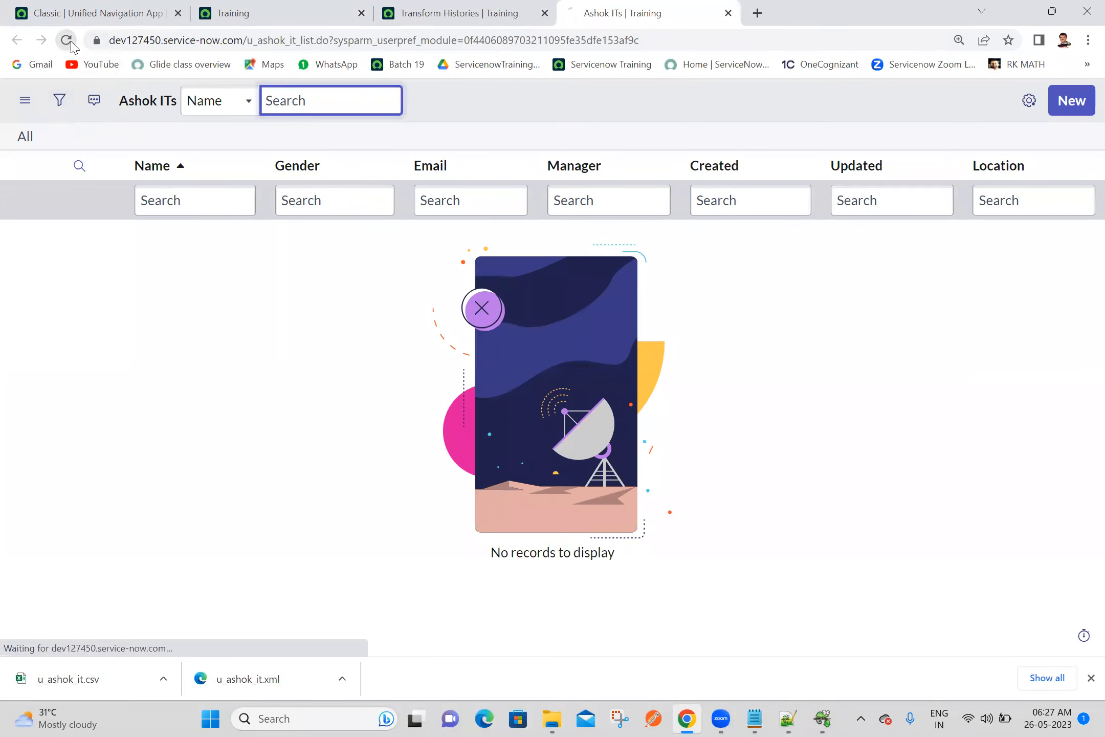
pyautogui.click(196, 504)
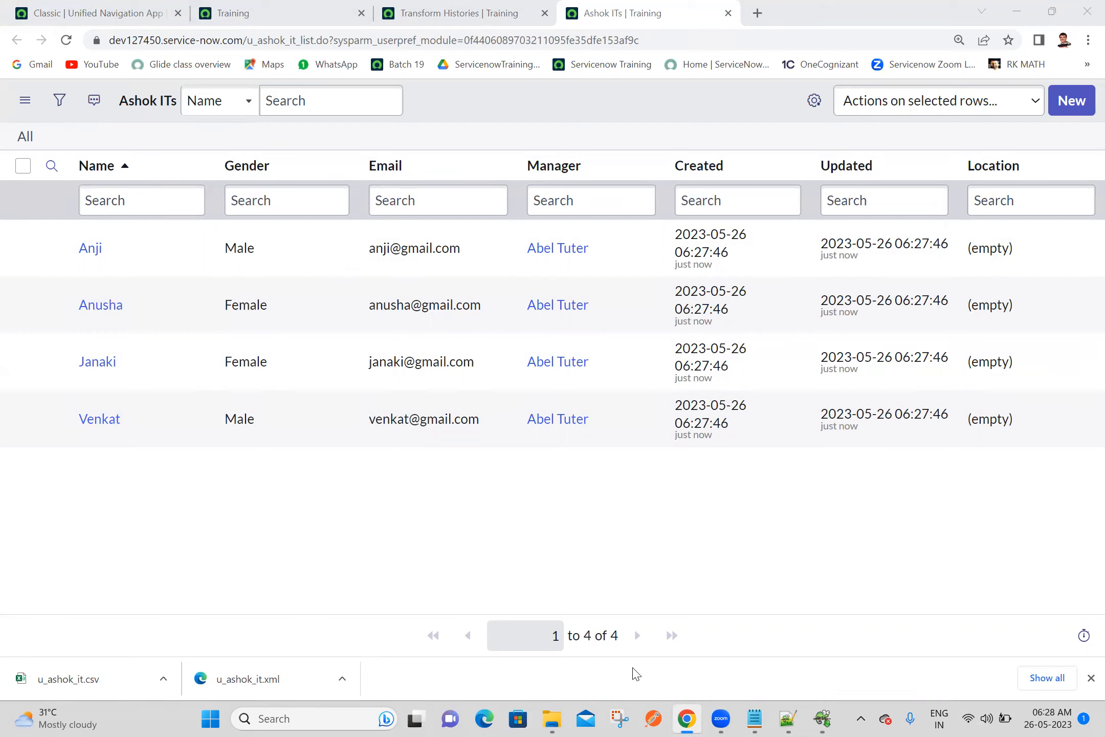
# Sort the Ashok ITs list by name in descending order and view the available export formats without exporting
pyautogui.click(105, 167)
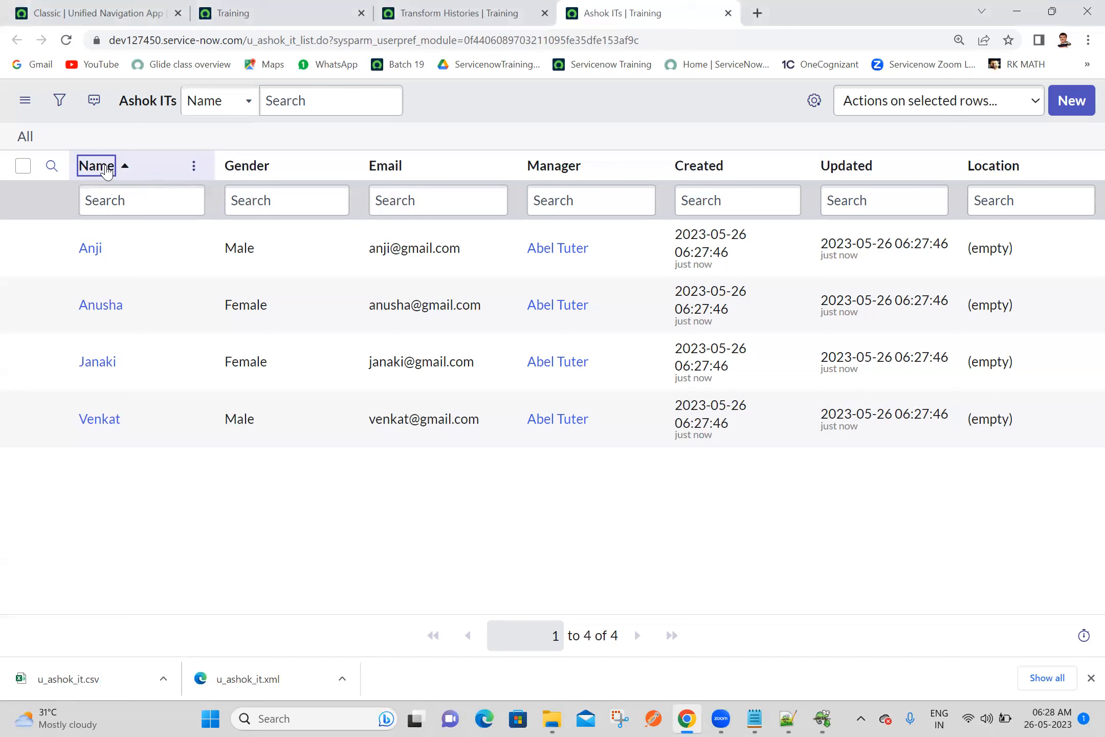
pyautogui.rightClick(106, 170)
pyautogui.moveTo(277, 386)
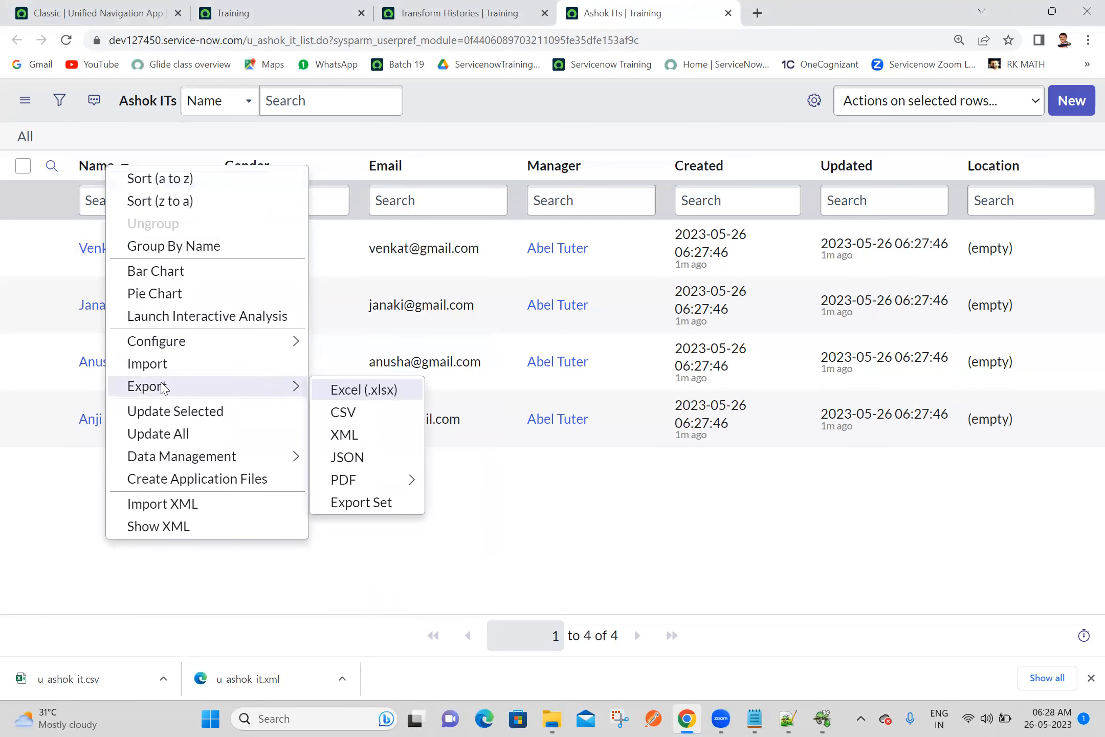
pyautogui.click(635, 510)
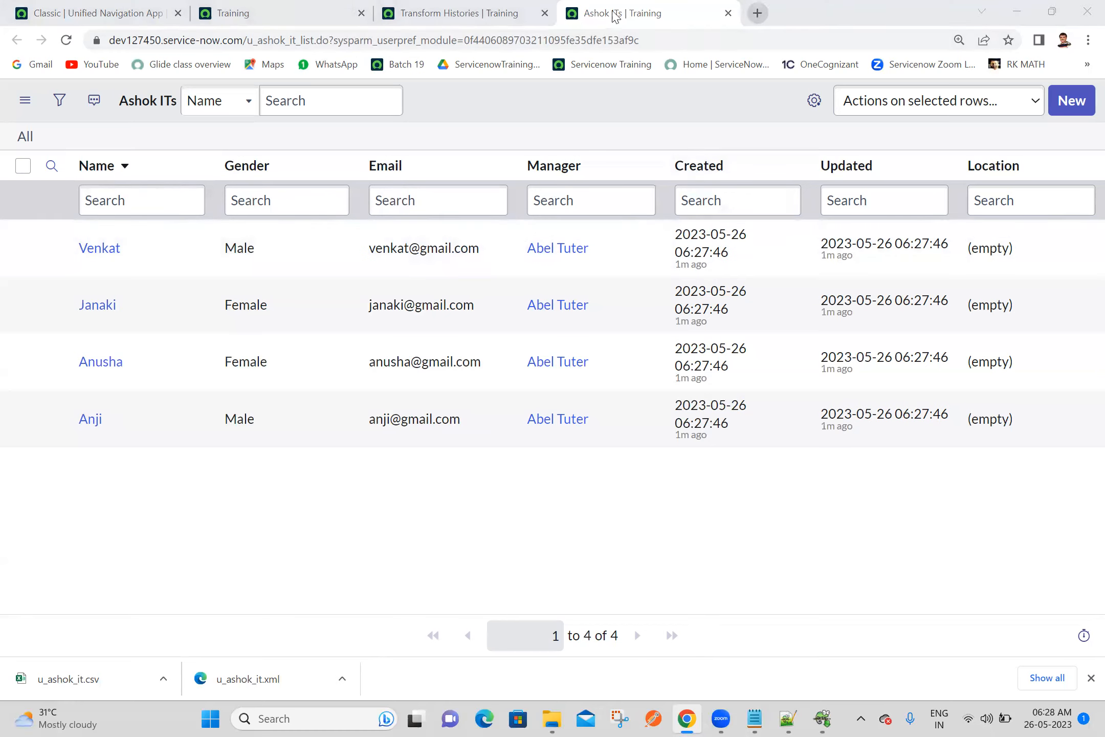
# Delete all four records from the Ashok ITs list
pyautogui.doubleClick(31, 168)
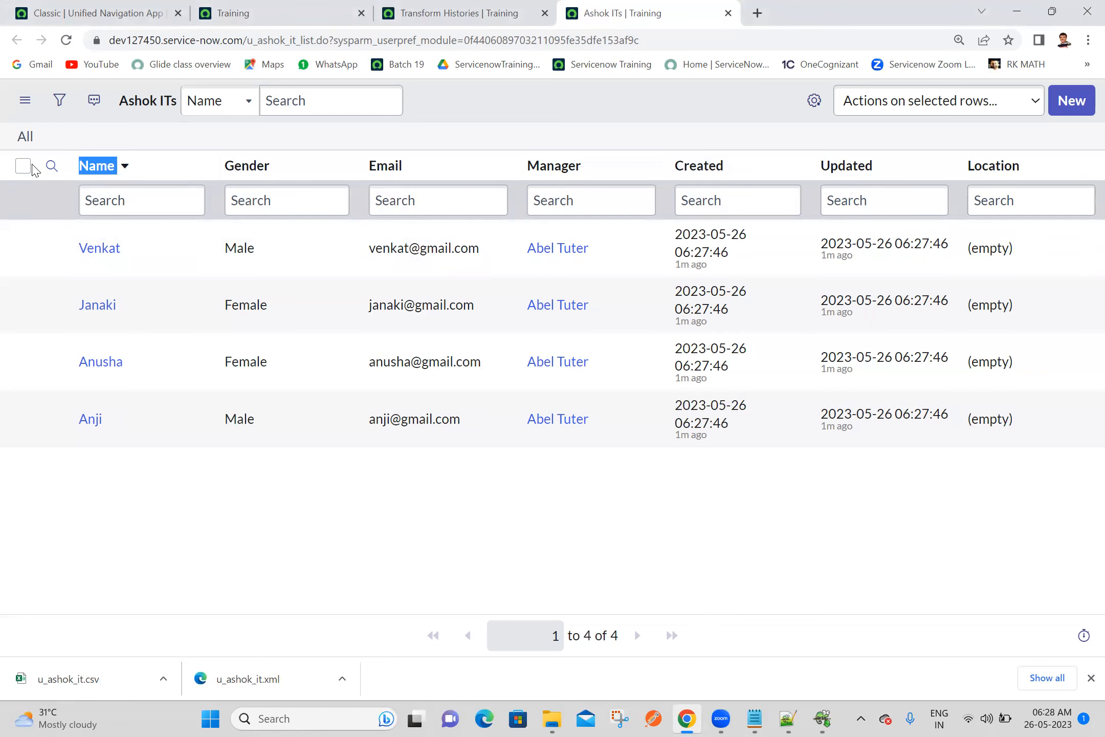
pyautogui.click(24, 165)
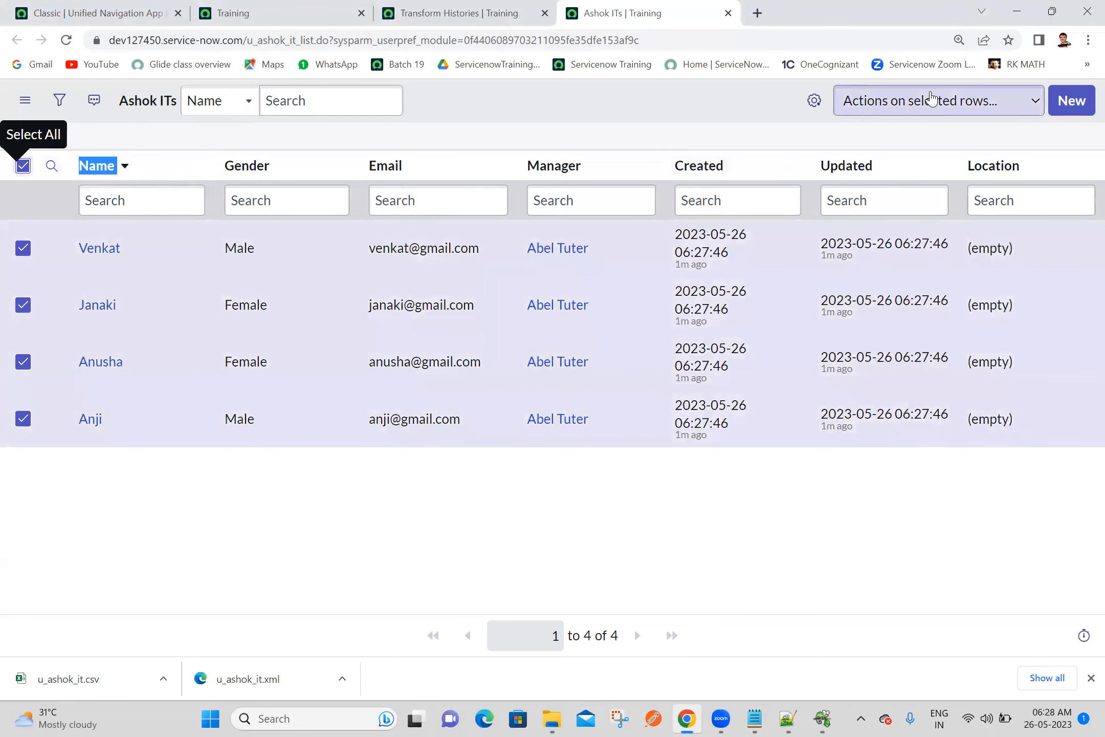
pyautogui.click(931, 100)
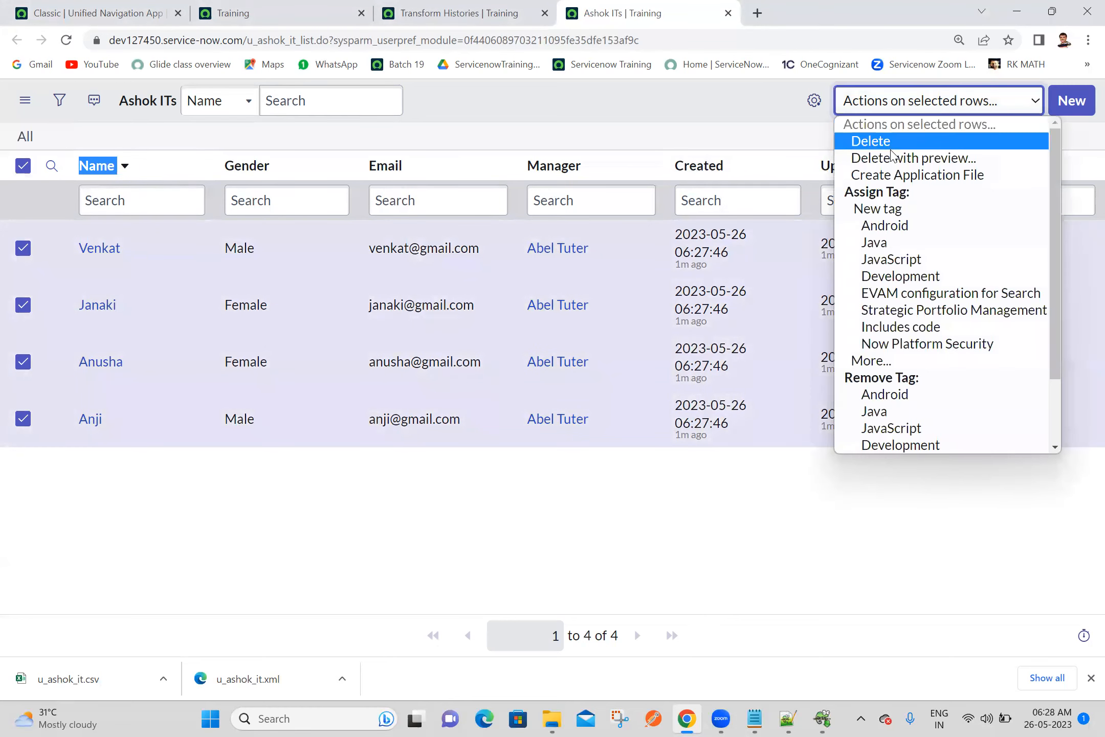
pyautogui.click(893, 149)
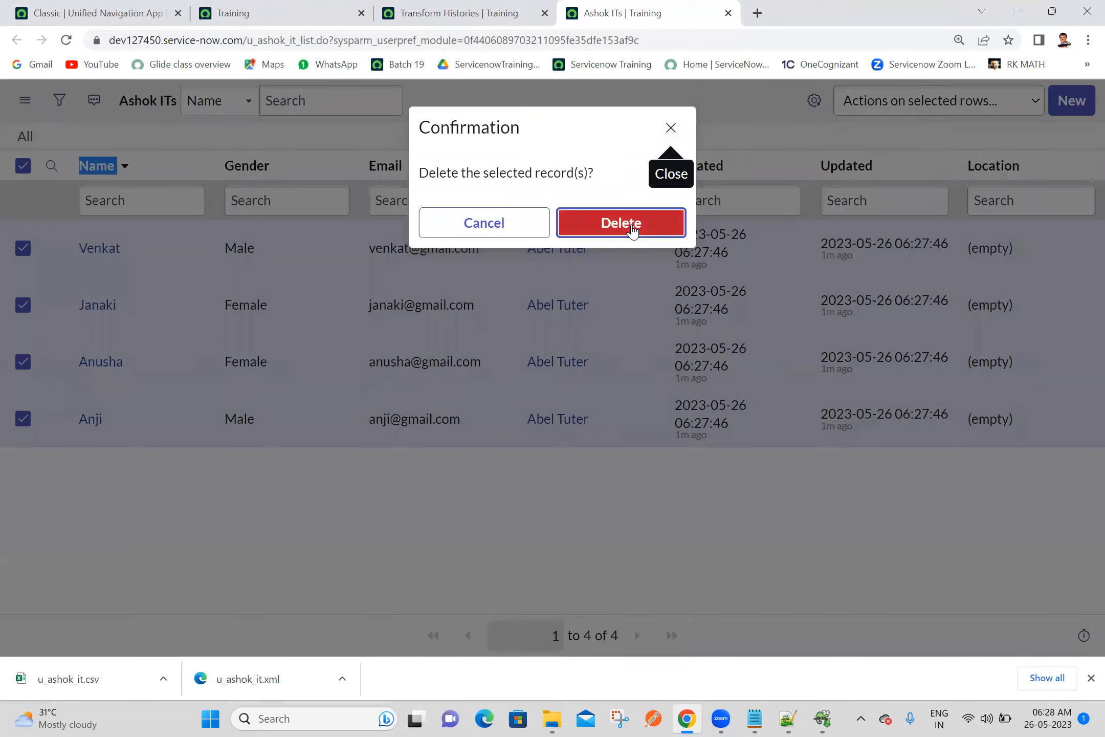
pyautogui.click(633, 232)
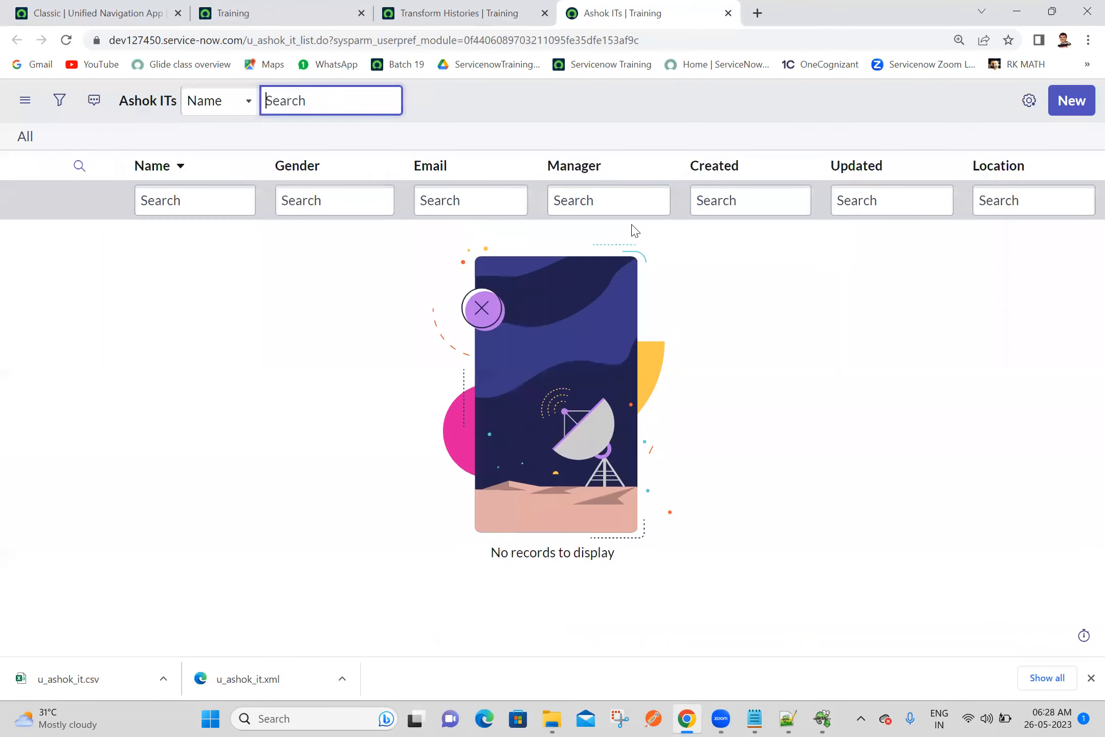
# Close the Transform Histories page and the import set's transform progress page, keeping the Ashok ITs list open
pyautogui.click(443, 7)
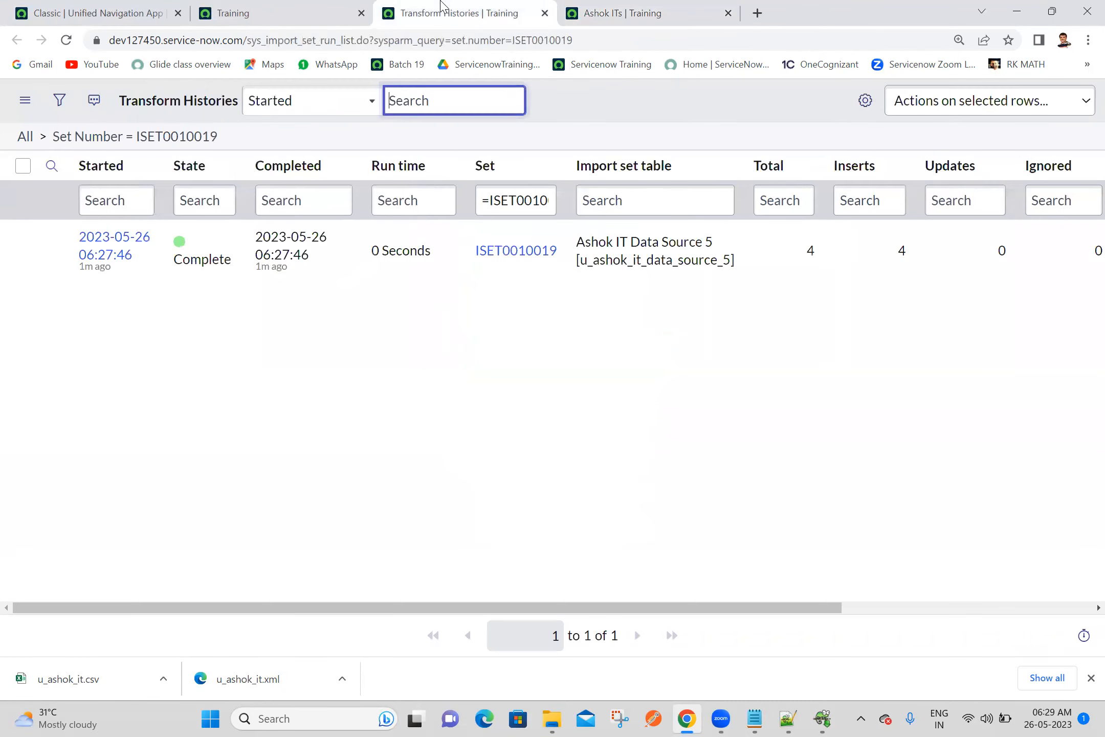
pyautogui.click(545, 13)
pyautogui.click(299, 9)
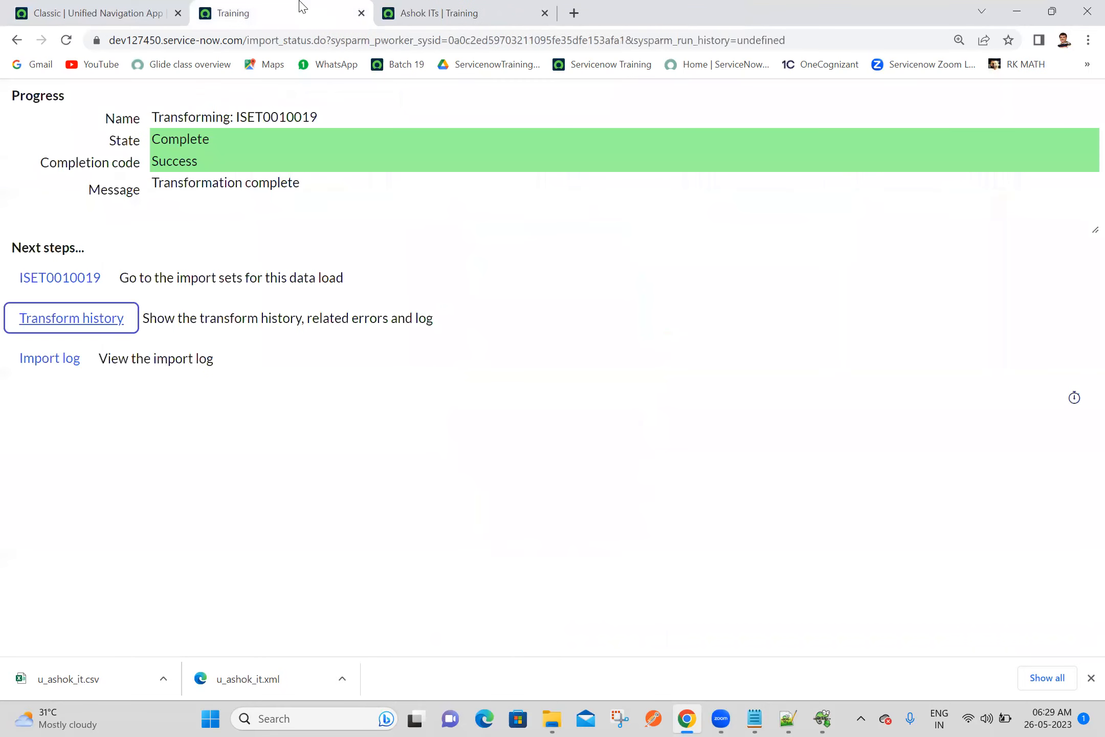
pyautogui.click(361, 14)
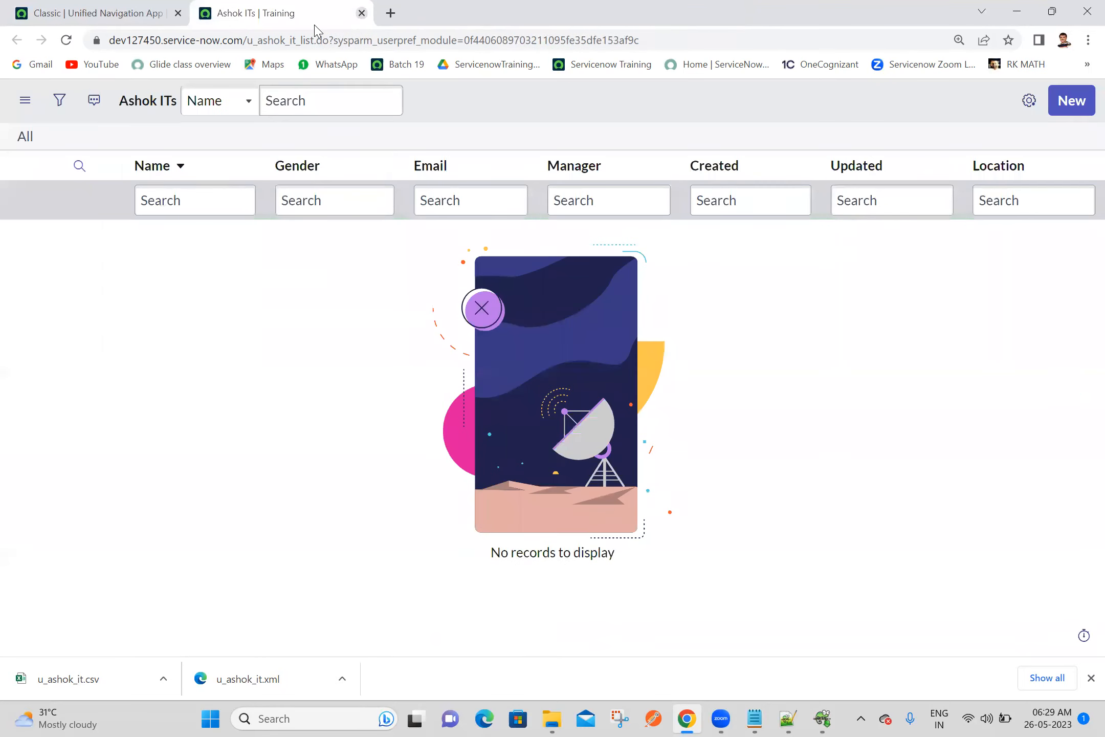
# Open the Data Sources list under System Import Sets in a separate tab and start a new data source record
pyautogui.click(129, 9)
pyautogui.click(136, 105)
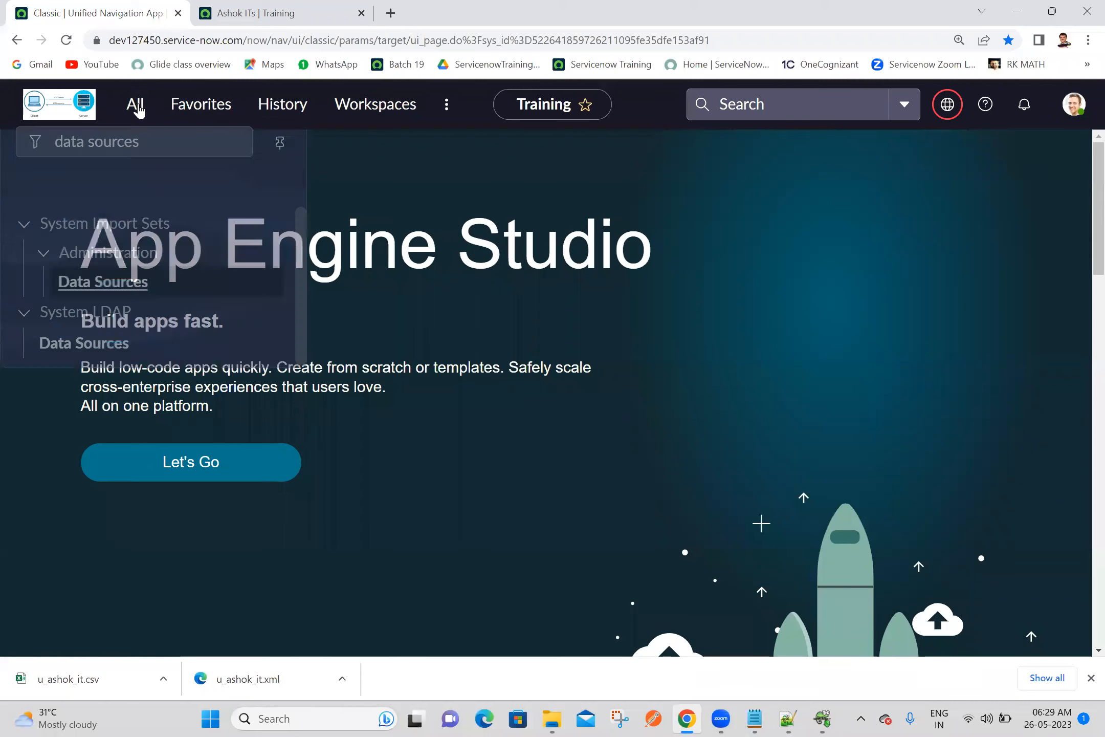
pyautogui.middleClick(118, 263)
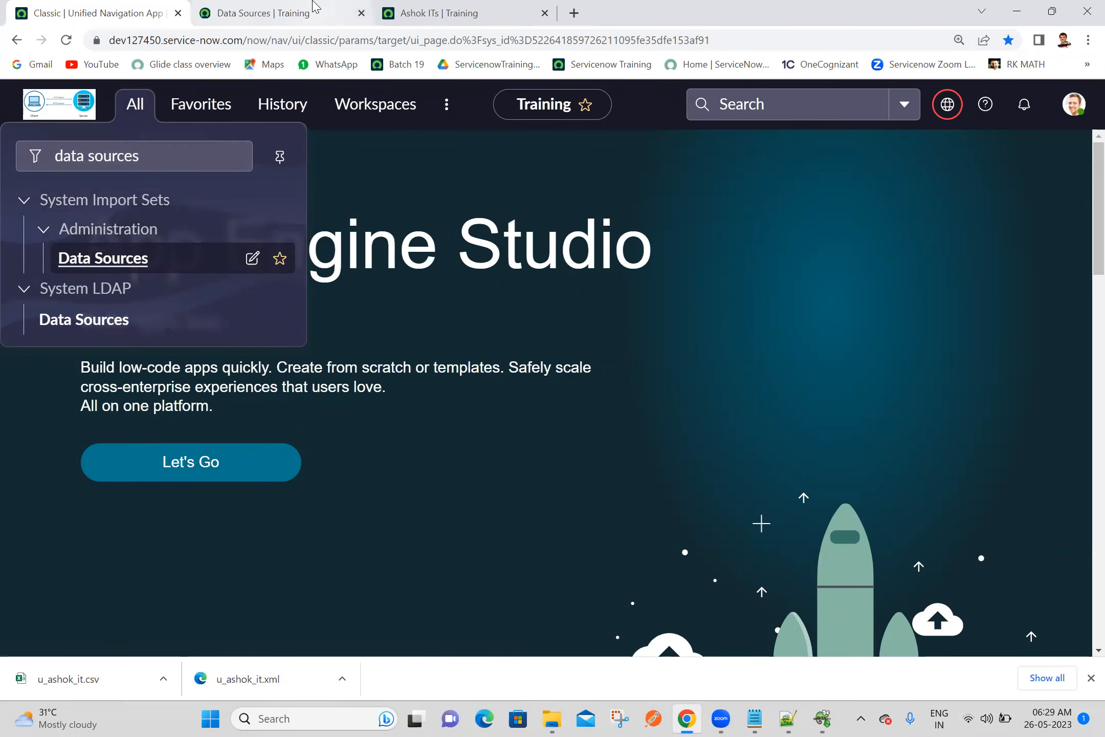
pyautogui.click(313, 4)
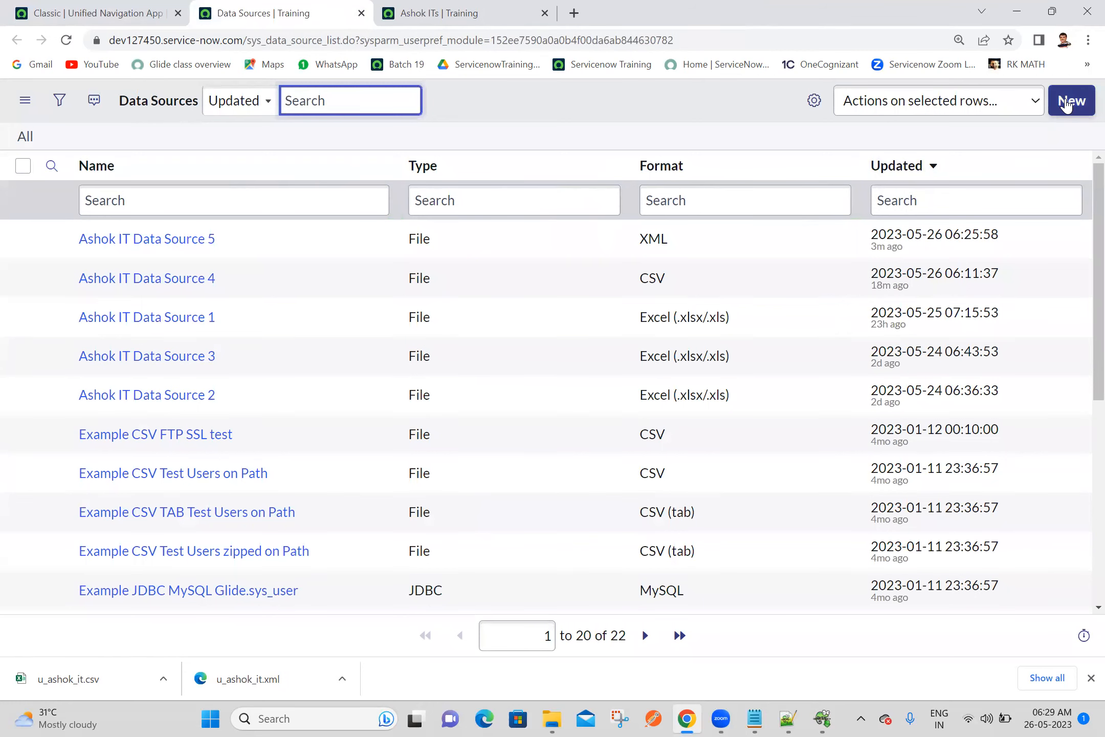
pyautogui.click(1067, 103)
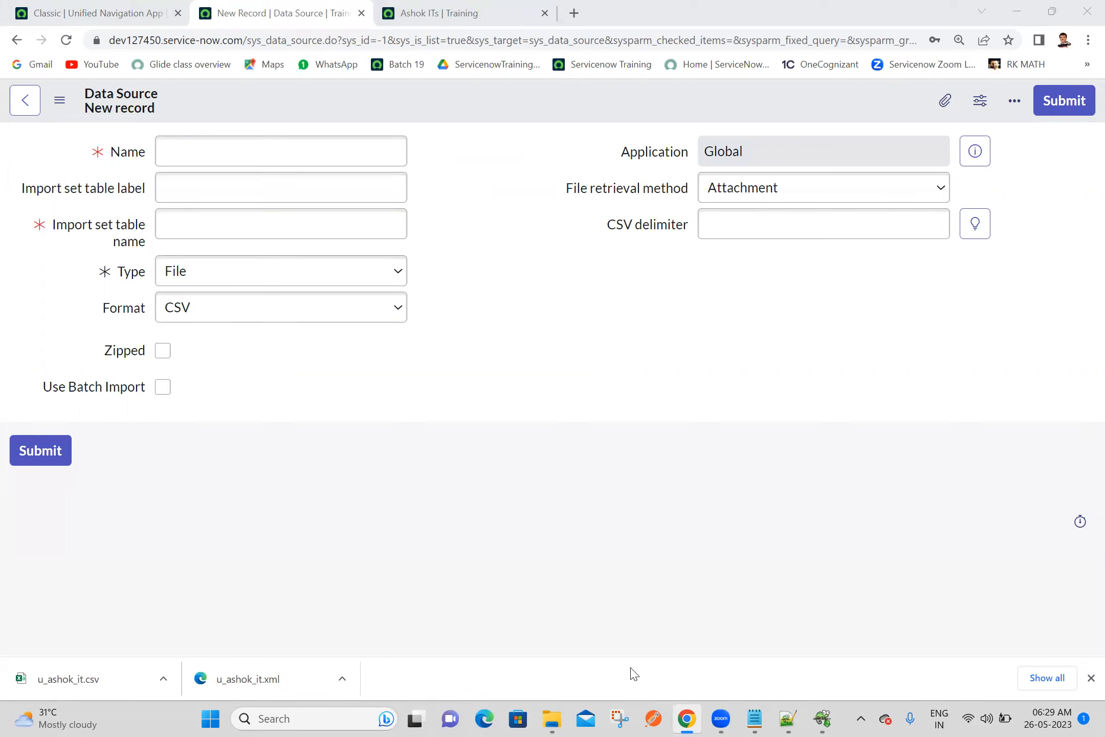
pyautogui.click(786, 718)
pyautogui.click(786, 718)
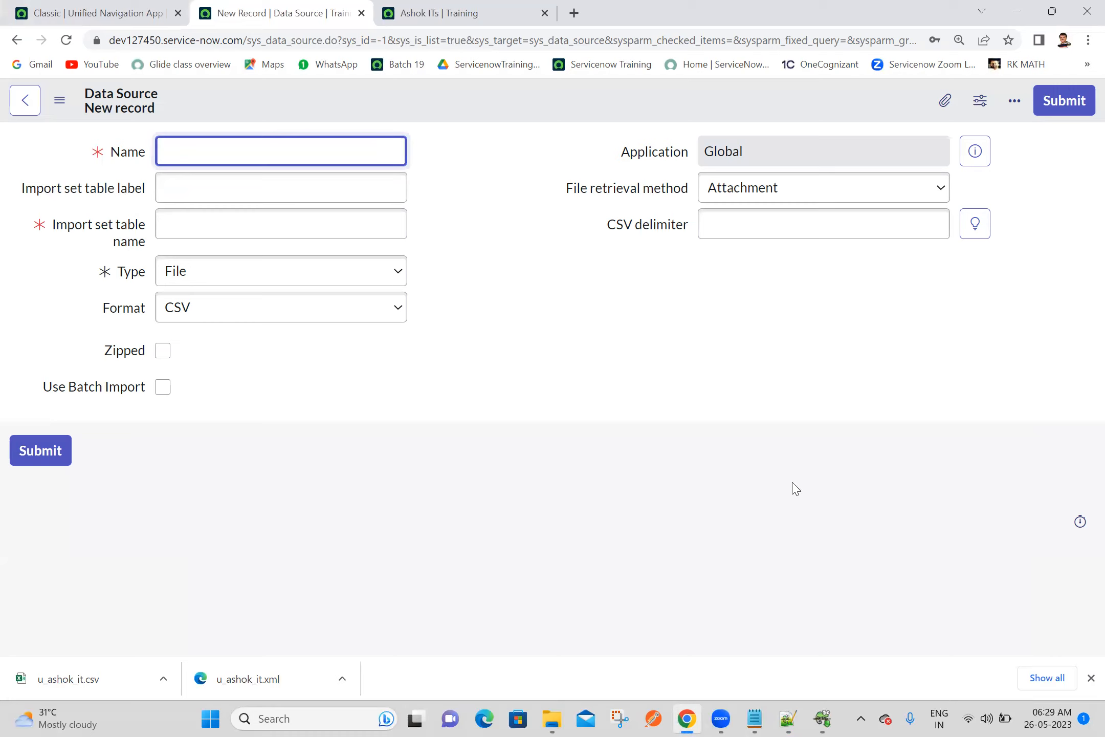
pyautogui.click(704, 417)
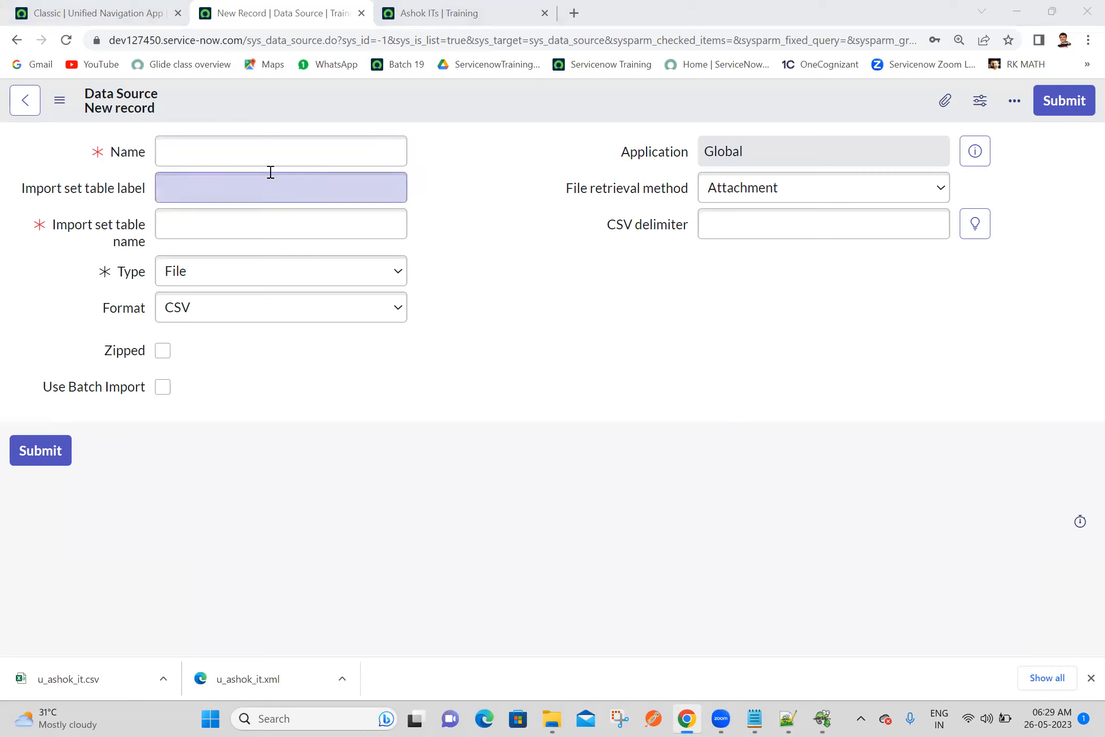
# Name the new data source Ashok IT Data Source 6 and use the same text as its import set table label
pyautogui.click(264, 141)
pyautogui.write('As')
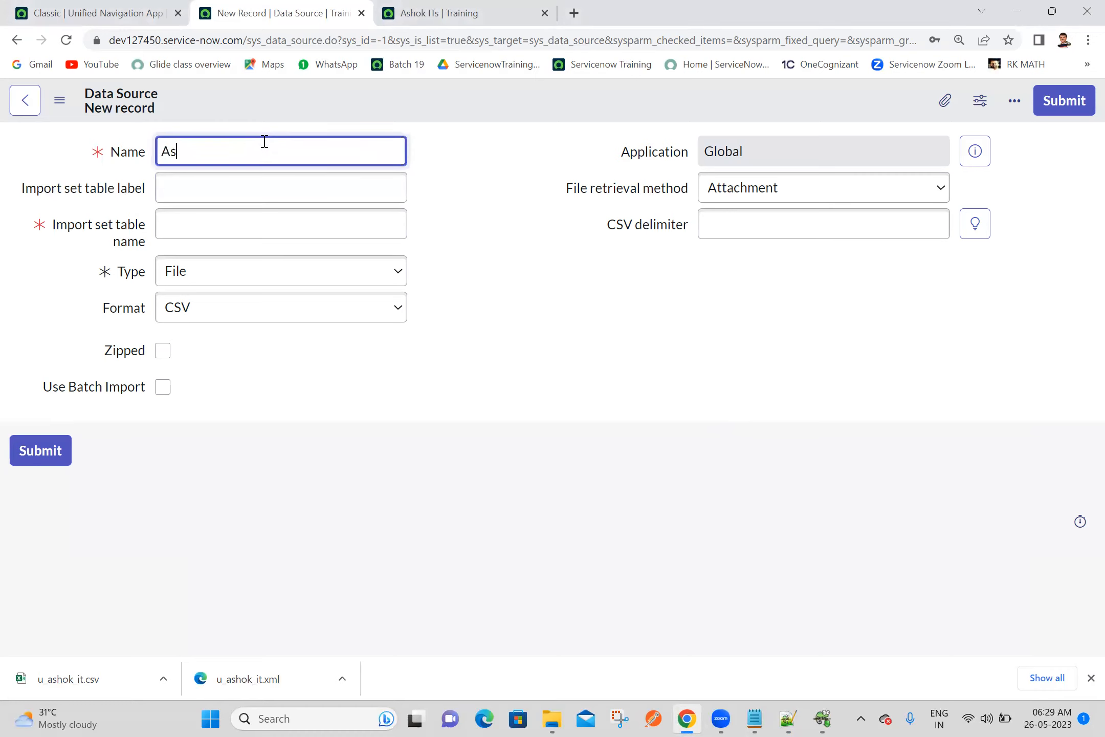
pyautogui.write('hok ITb')
pyautogui.write('Data So')
pyautogui.write('urce 6')
pyautogui.hotkey('ctrl', 'a')
pyautogui.hotkey('ctrl', 'c')
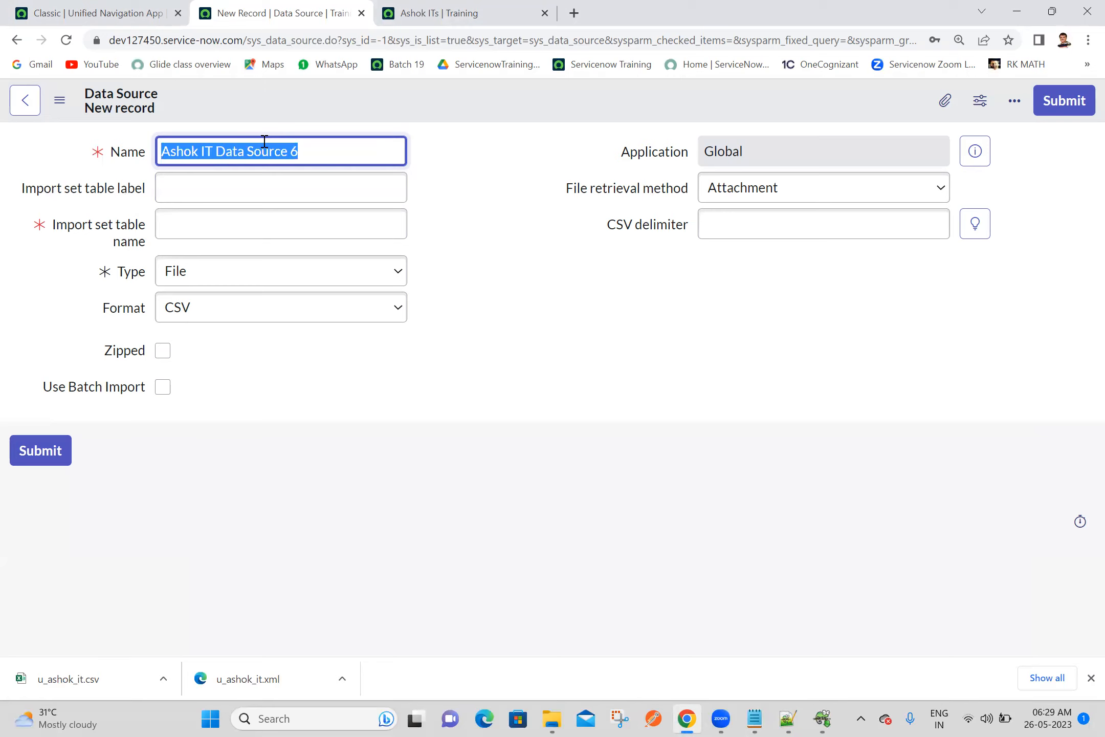
pyautogui.click(256, 193)
pyautogui.hotkey('ctrl', 'v')
pyautogui.click(452, 305)
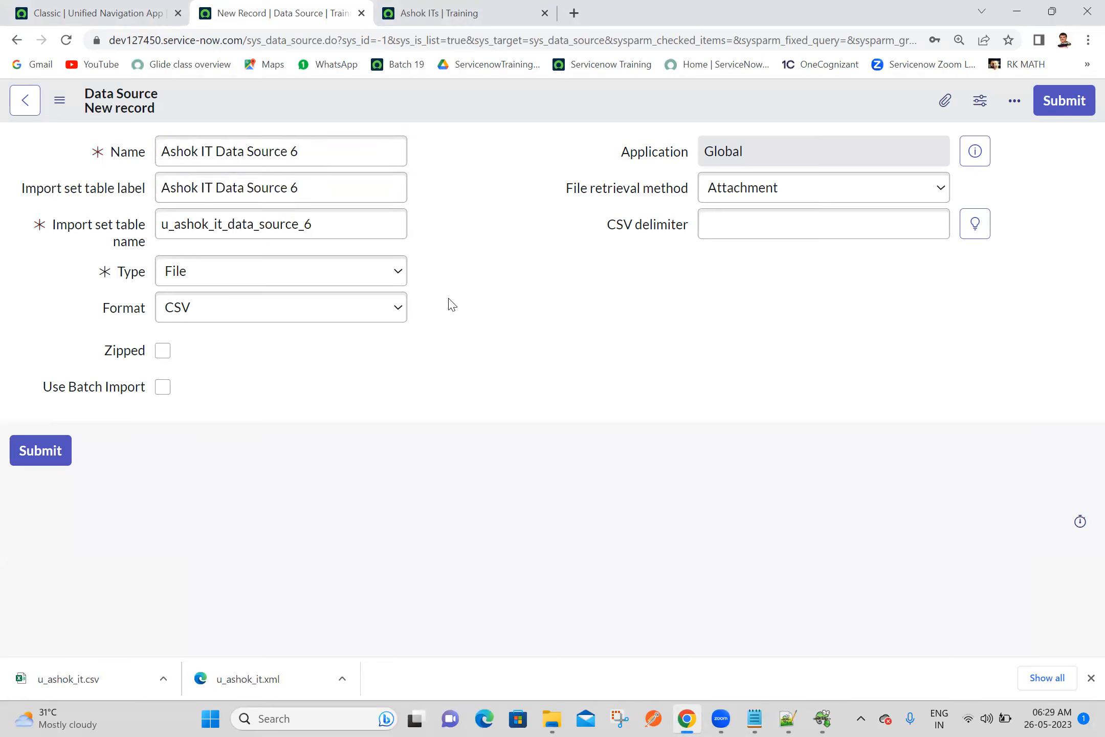
# Set the data source's format to XML and its file retrieval method to HTTPS
pyautogui.click(266, 313)
pyautogui.click(193, 433)
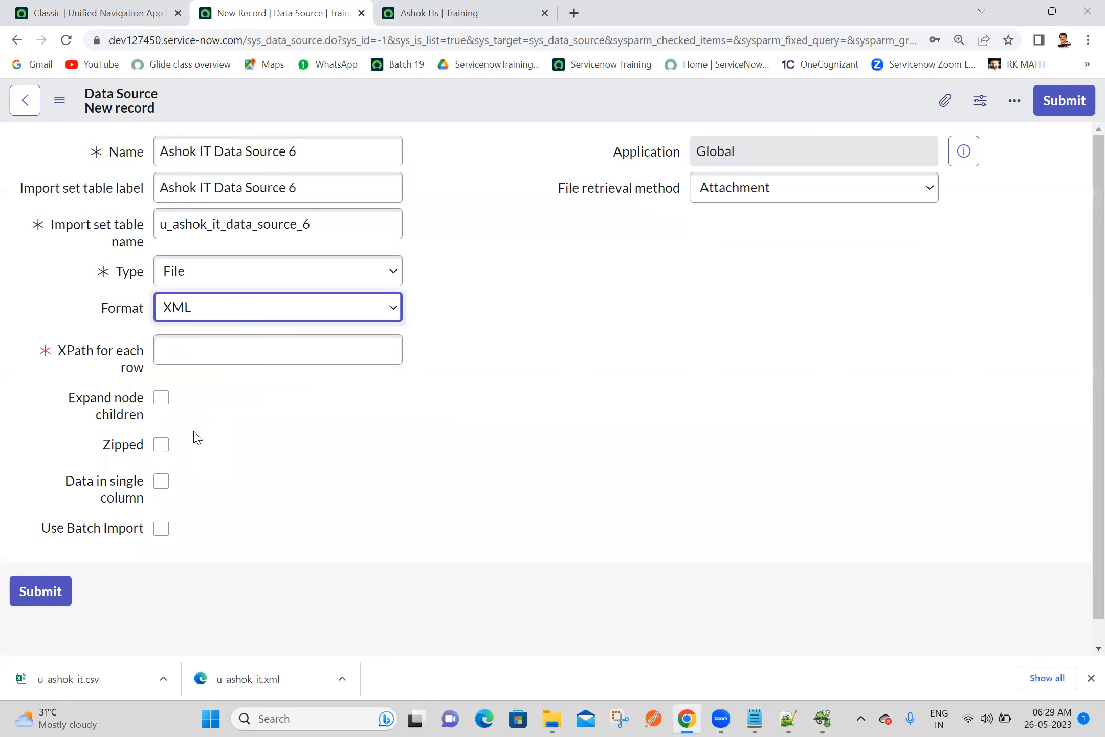
pyautogui.click(740, 196)
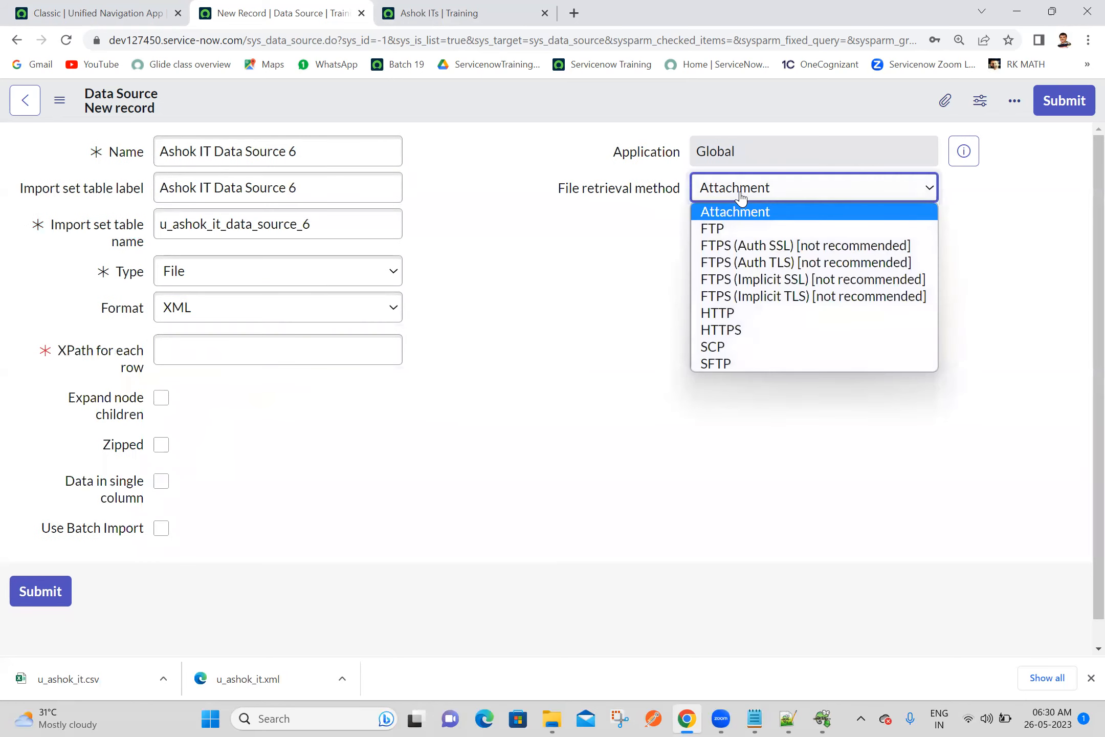
pyautogui.click(743, 330)
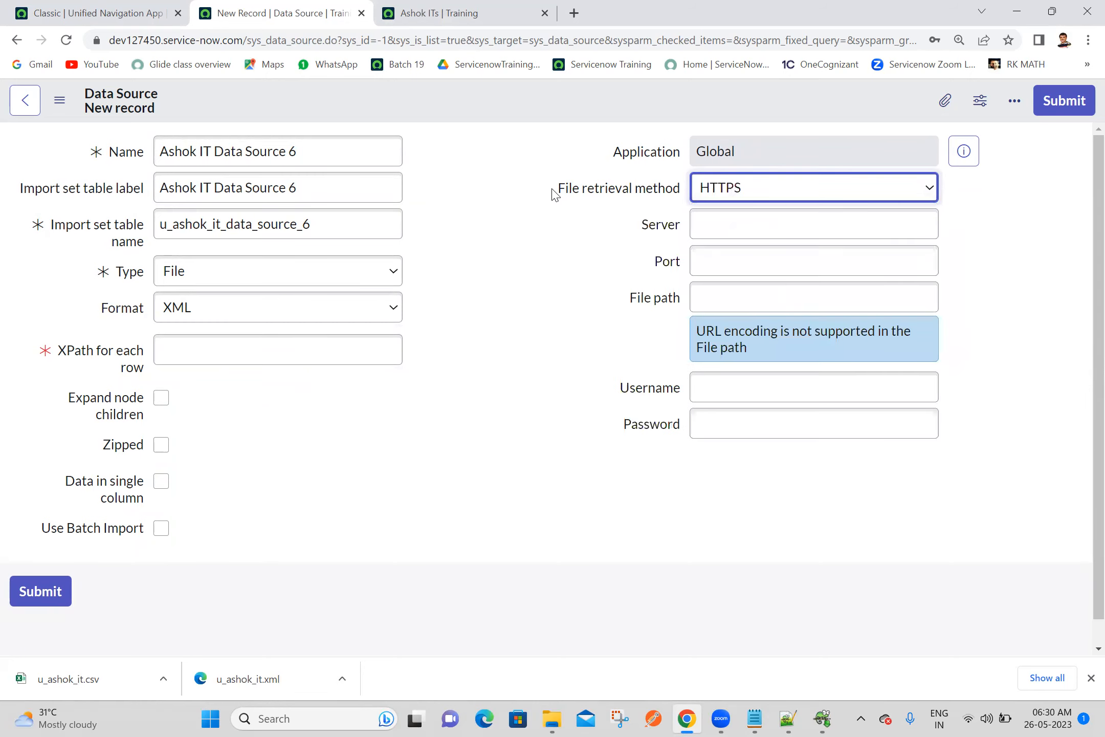
pyautogui.click(519, 182)
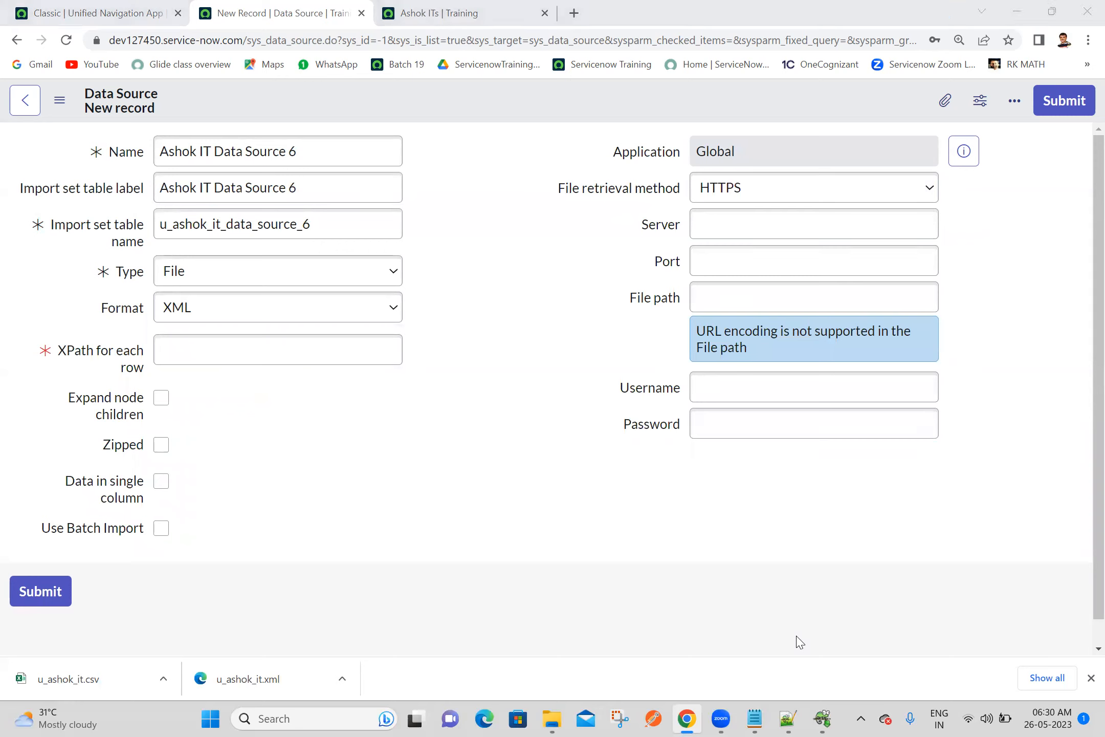
pyautogui.click(515, 161)
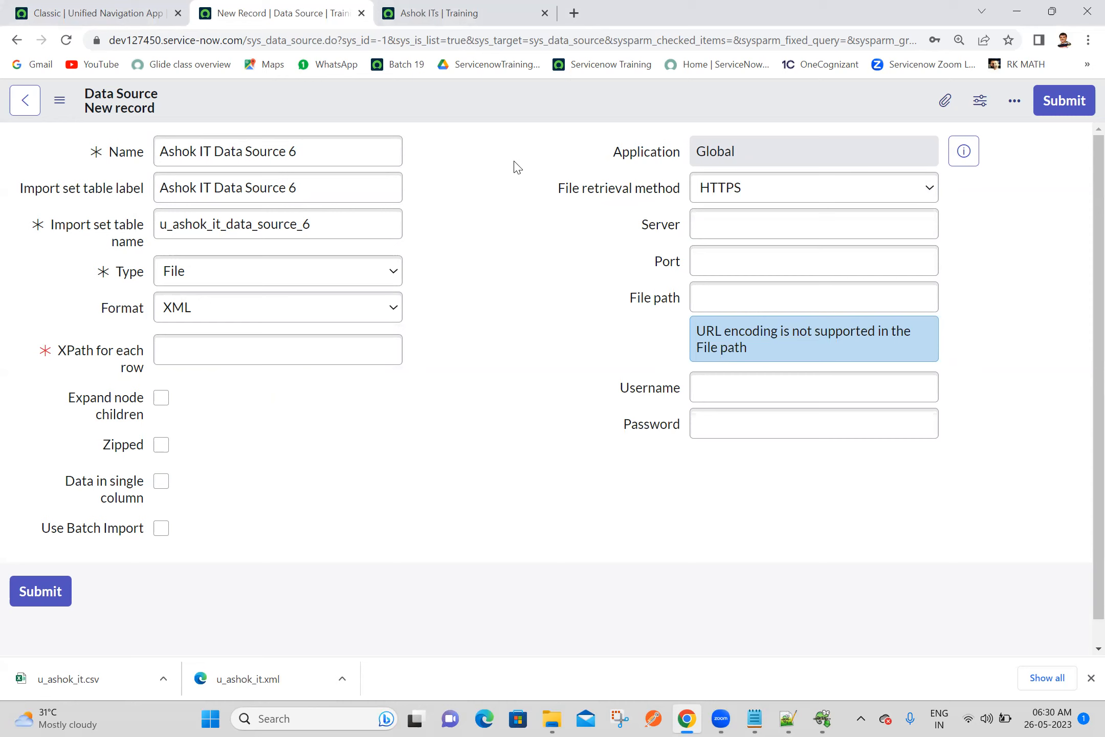
# Enter admin as the data source's username and fill in the account password
pyautogui.click(717, 380)
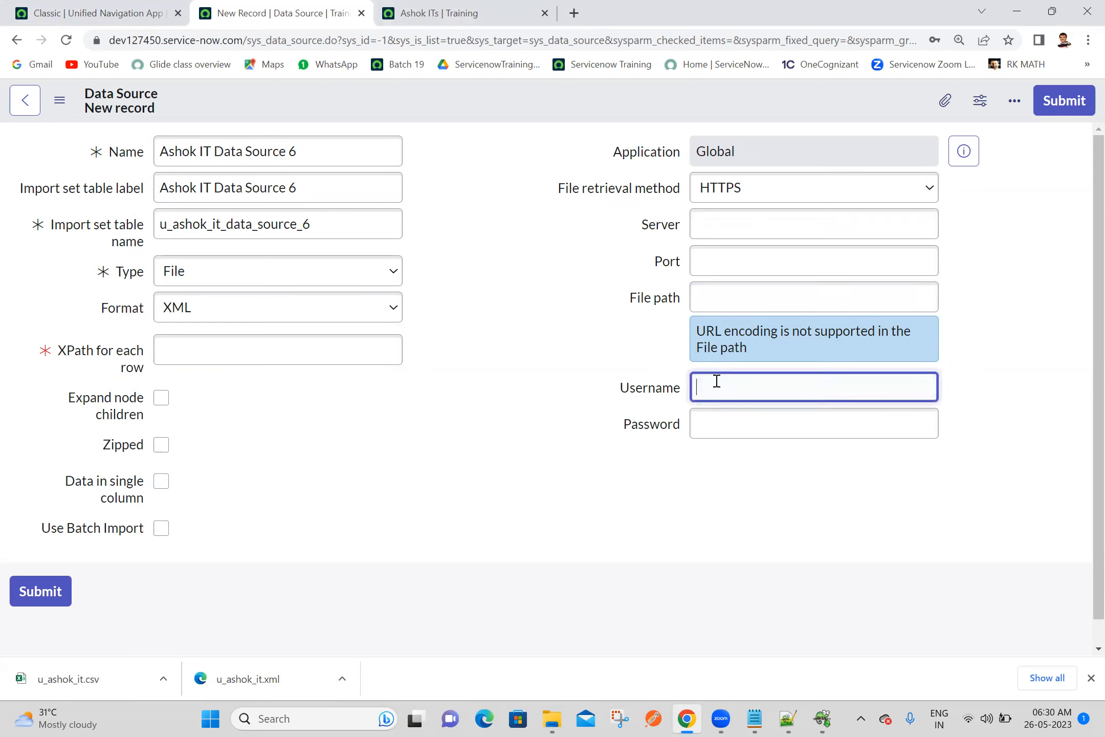
pyautogui.write('admin')
pyautogui.click(735, 420)
pyautogui.write('•••••••')
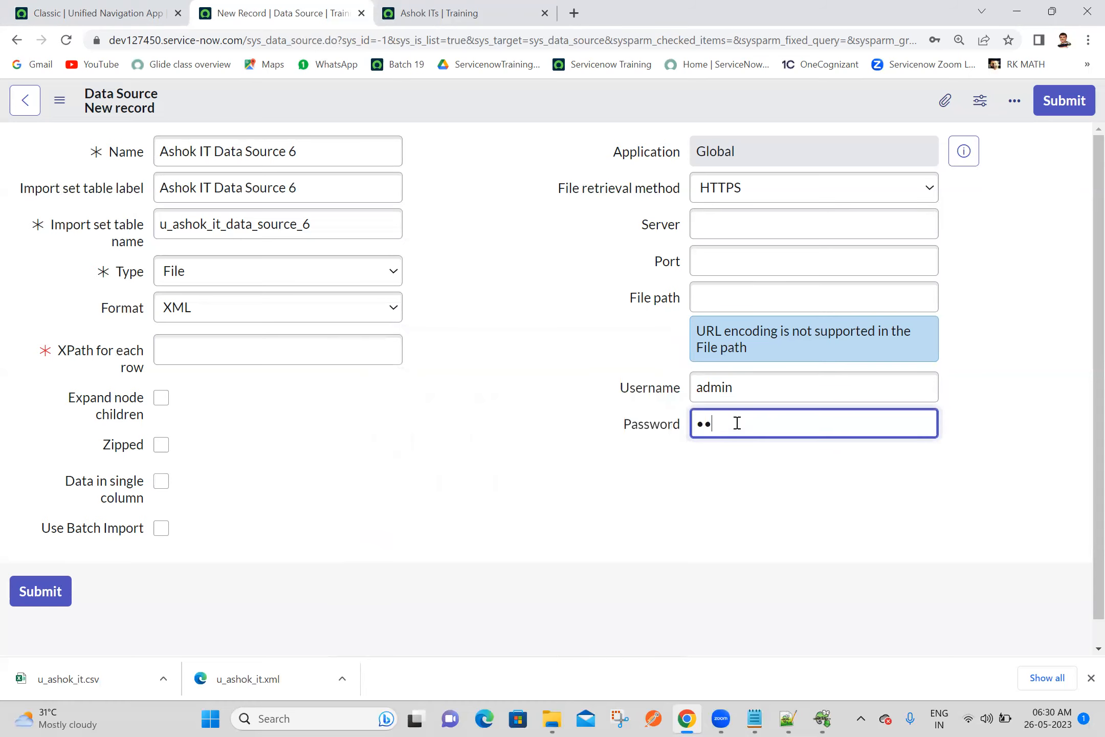
pyautogui.write('•••••')
pyautogui.click(520, 346)
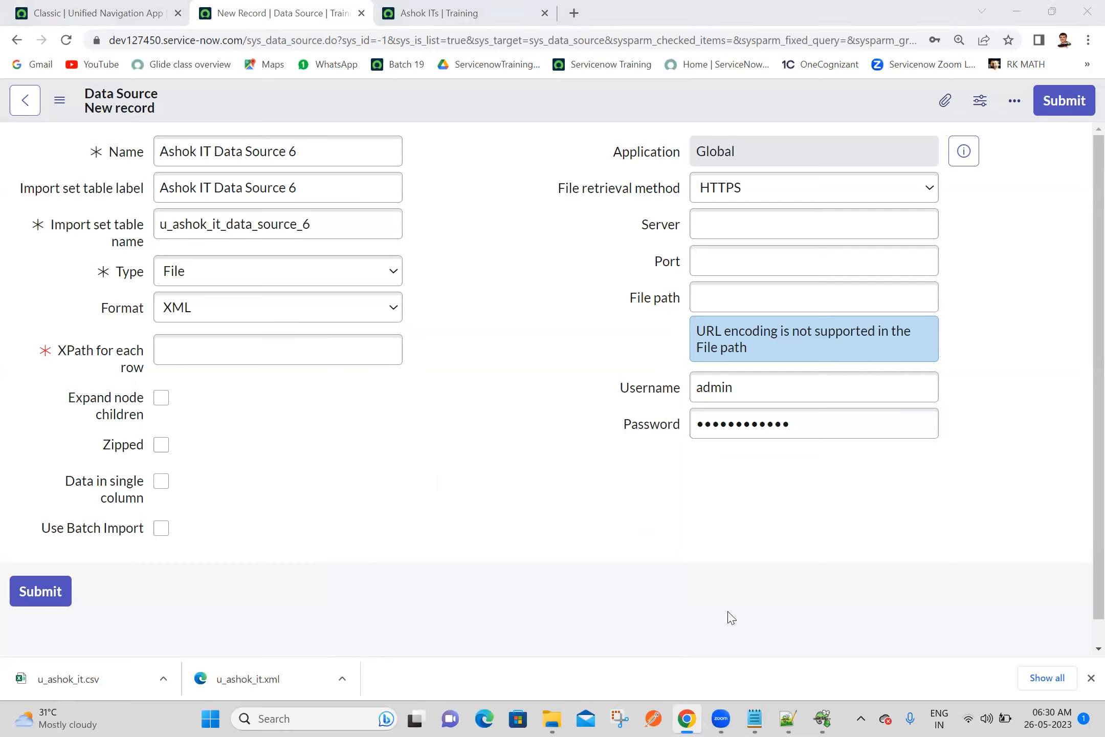
pyautogui.click(699, 219)
pyautogui.write('https://dev126649.service-now.com/')
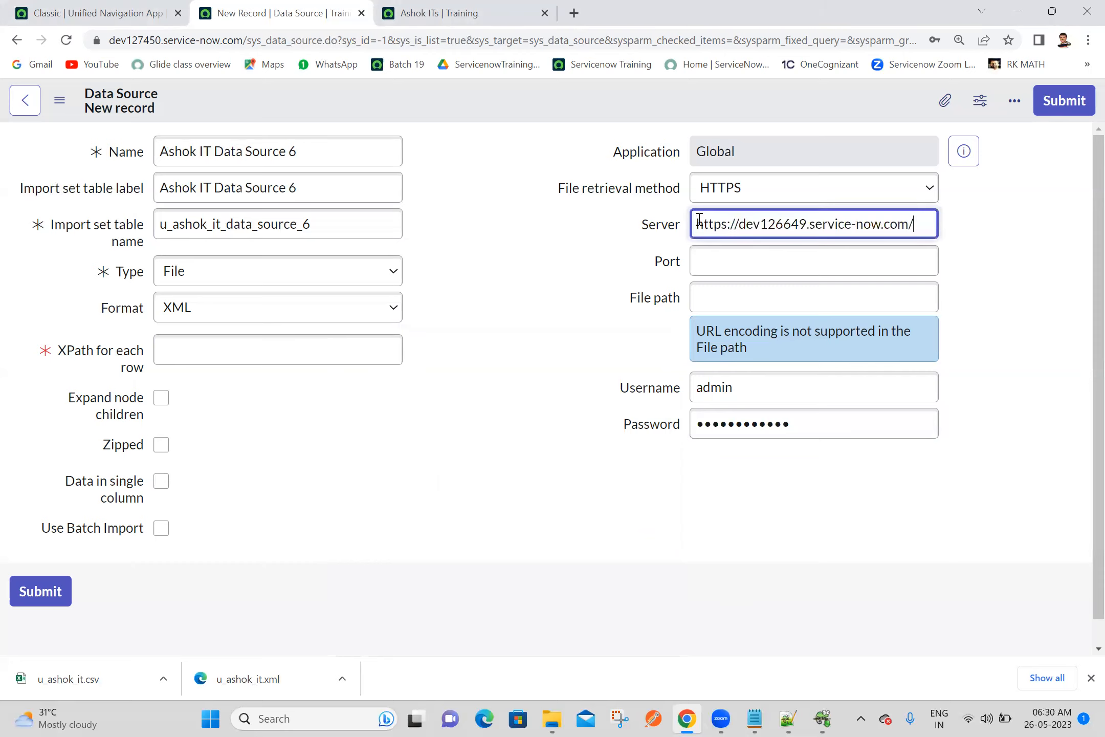
pyautogui.moveTo(741, 224); pyautogui.dragTo(594, 231)
pyautogui.press('BackSpace')
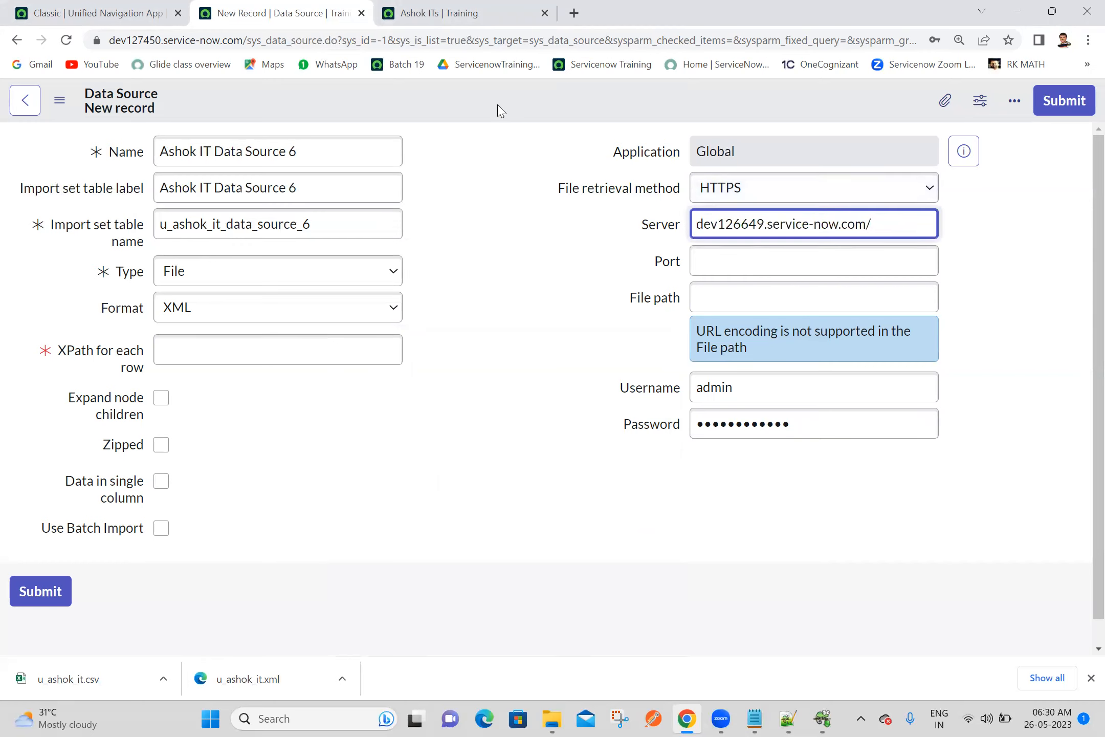
pyautogui.click(303, 359)
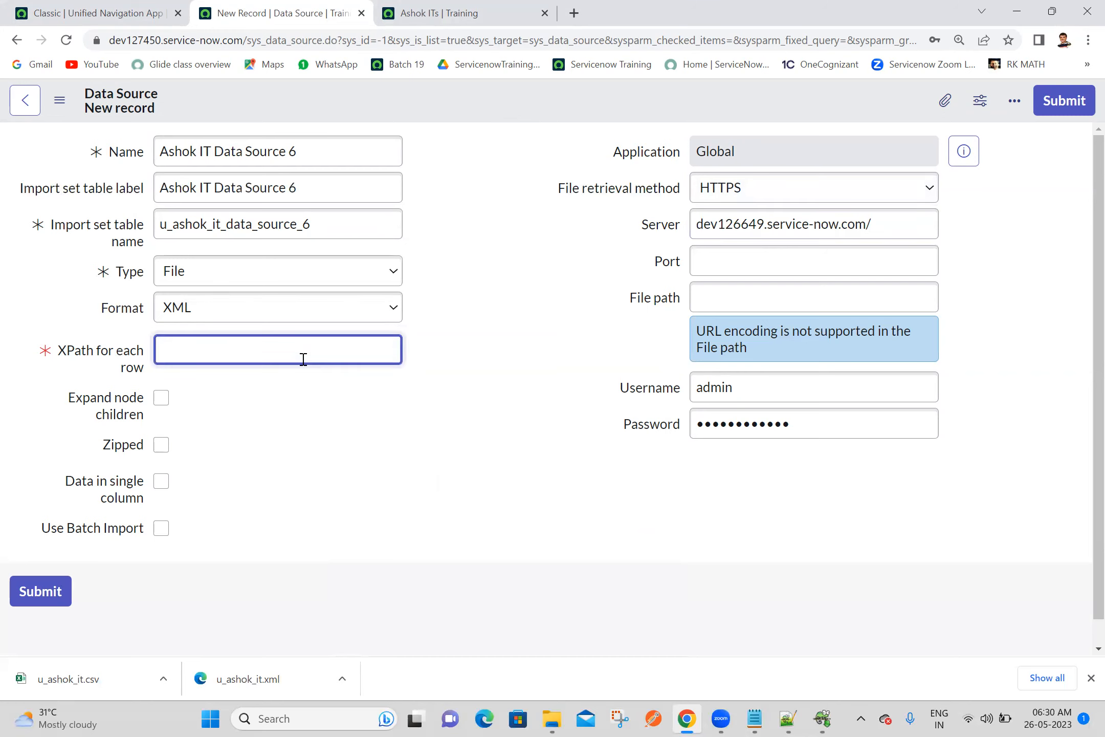
# Open the server address dev126649.service-now.com in a new tab and log in with the saved admin credentials
pyautogui.tripleClick(883, 232)
pyautogui.hotkey('ctrl', 'c')
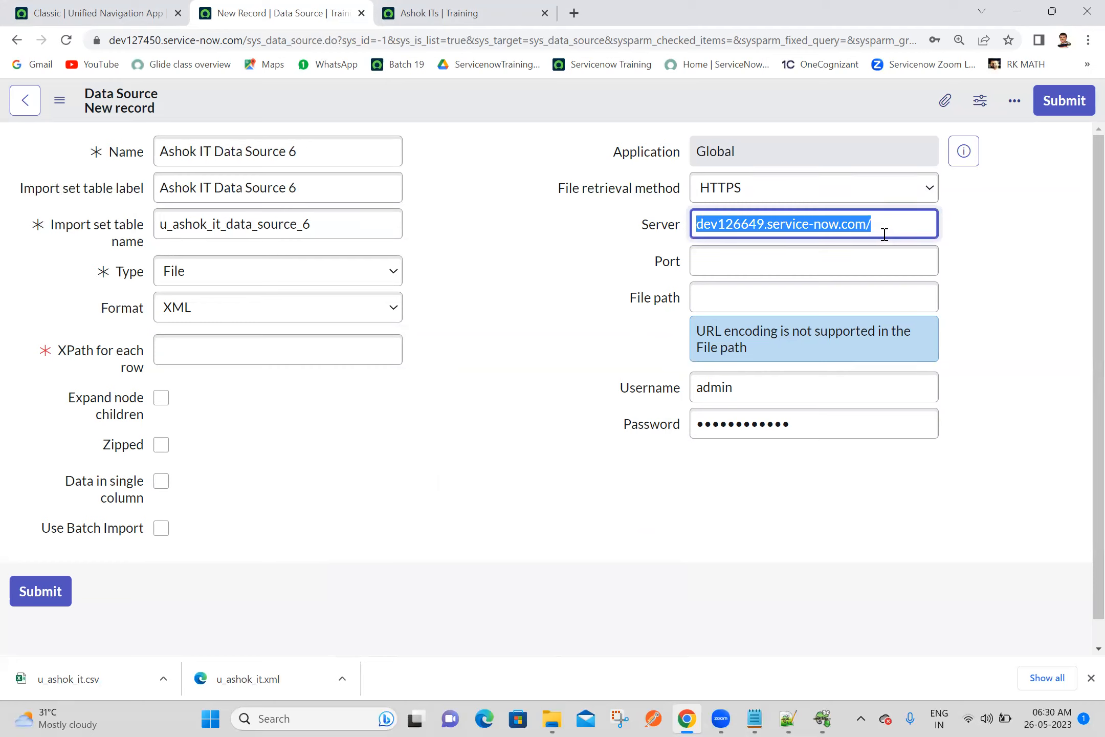
pyautogui.click(574, 13)
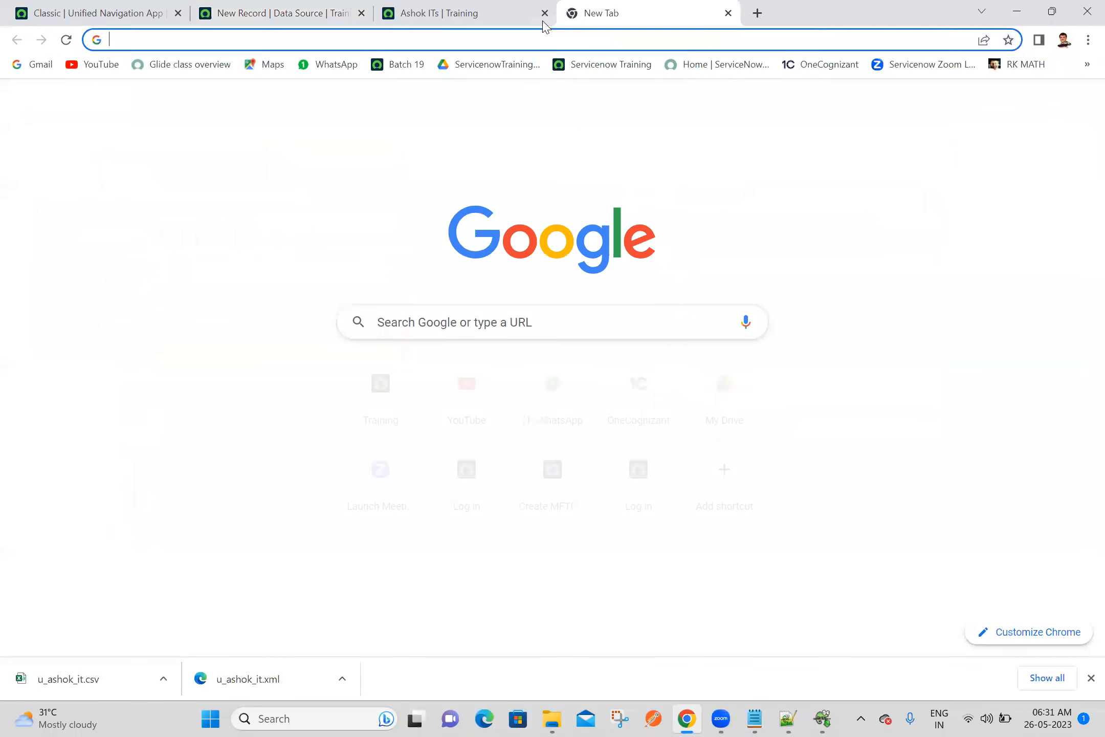
pyautogui.click(545, 38)
pyautogui.hotkey('ctrl', 'v')
pyautogui.press('Return')
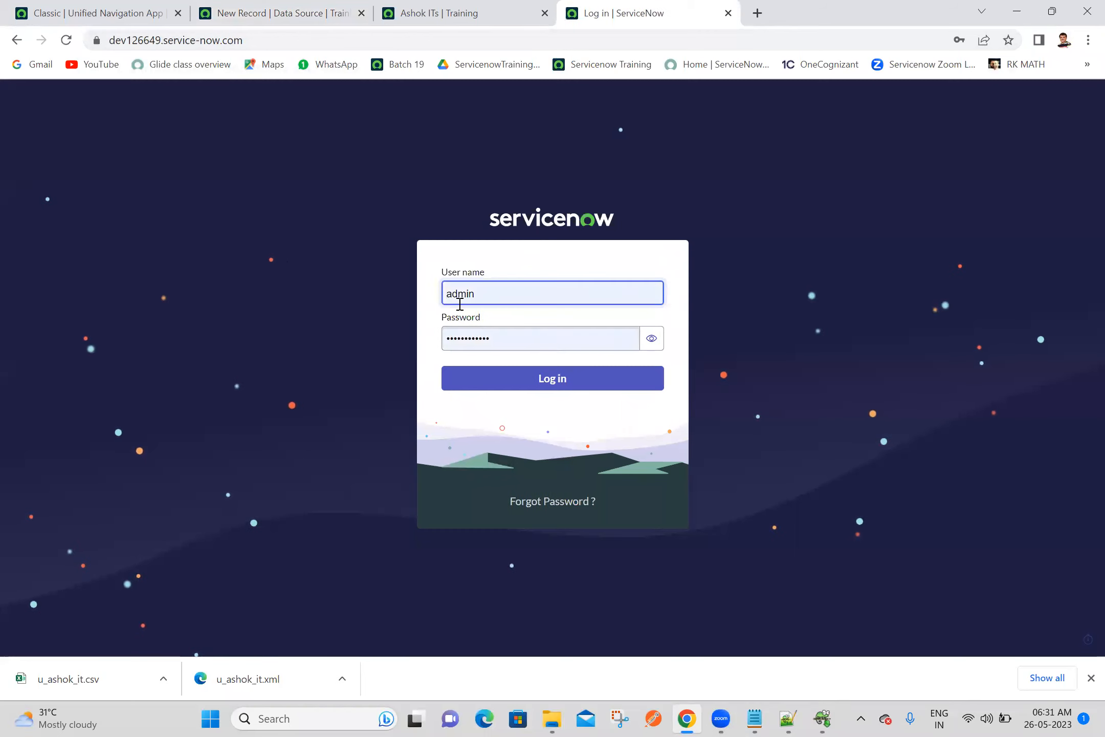
pyautogui.click(514, 383)
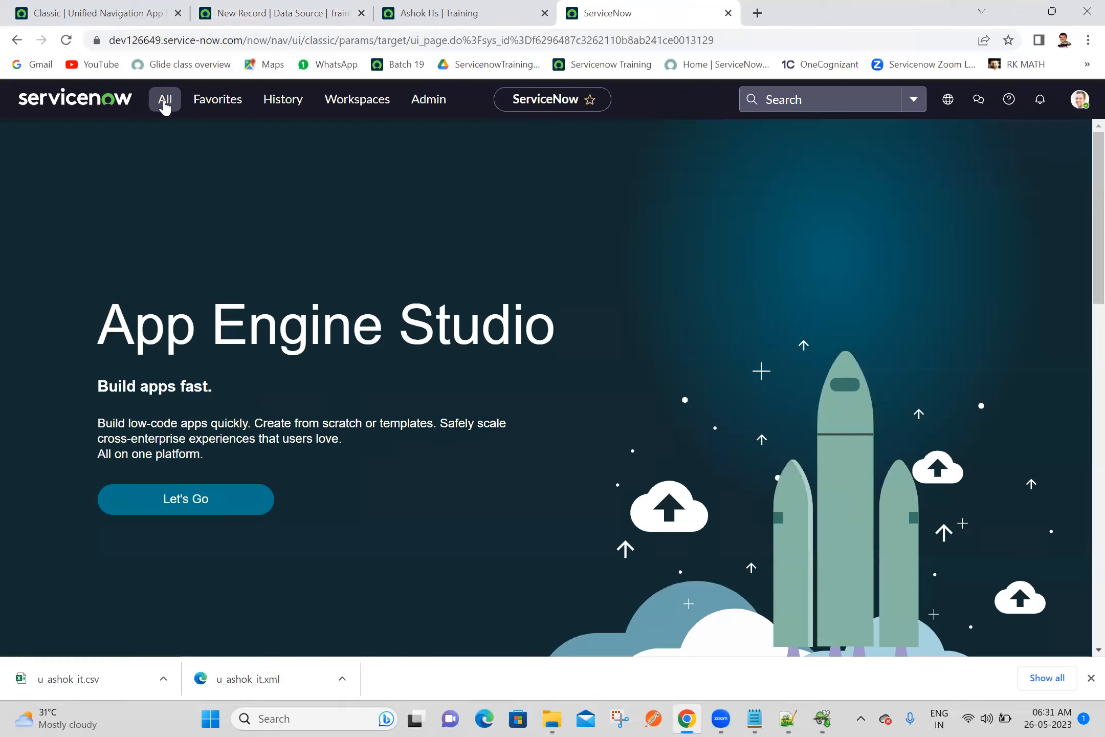
# Filter the navigator for it source and open the IT sources list in a new tab
pyautogui.click(162, 104)
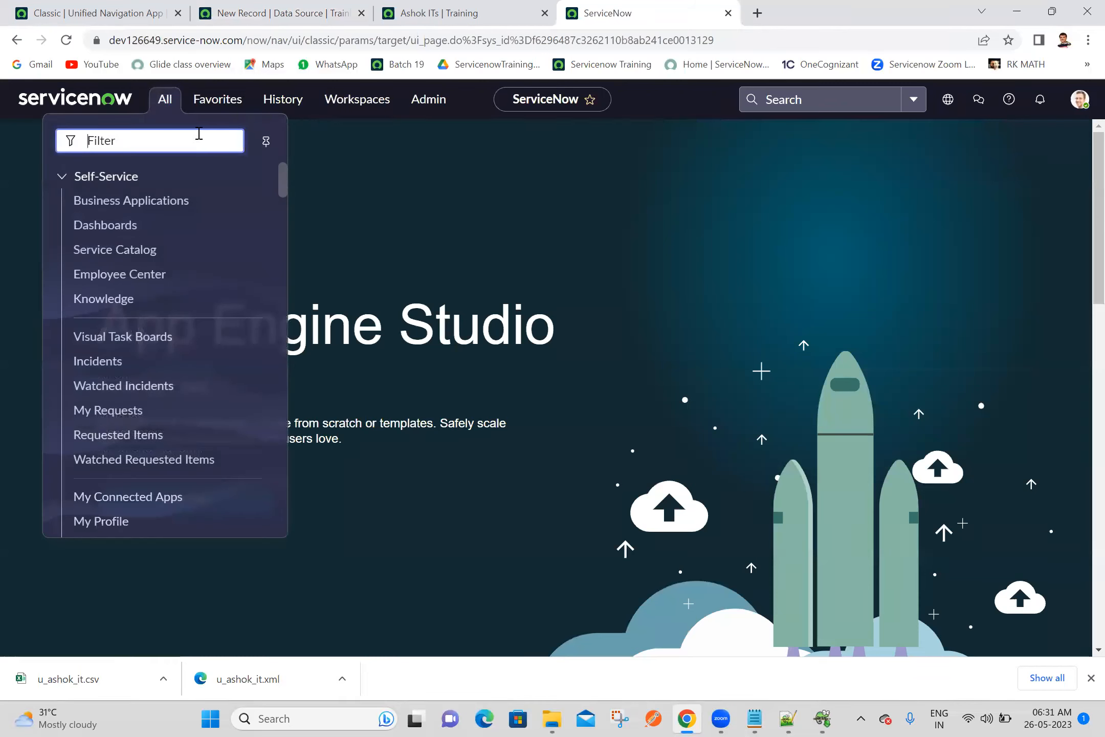
pyautogui.click(279, 100)
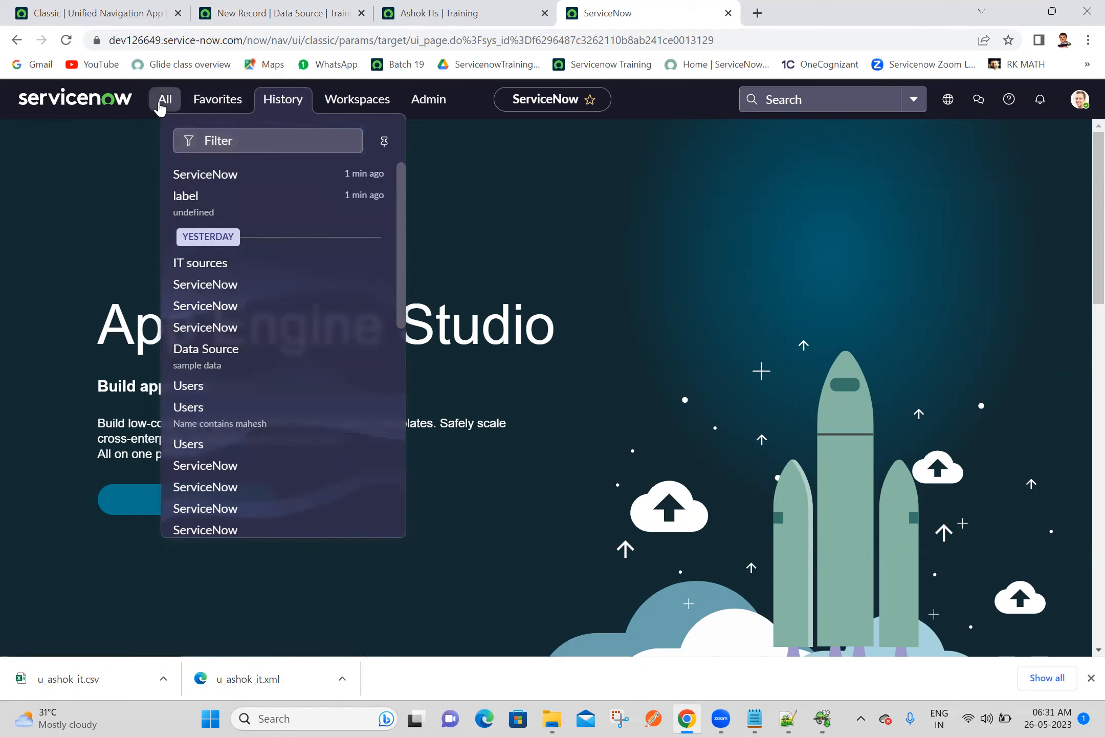
pyautogui.click(161, 103)
pyautogui.write('i')
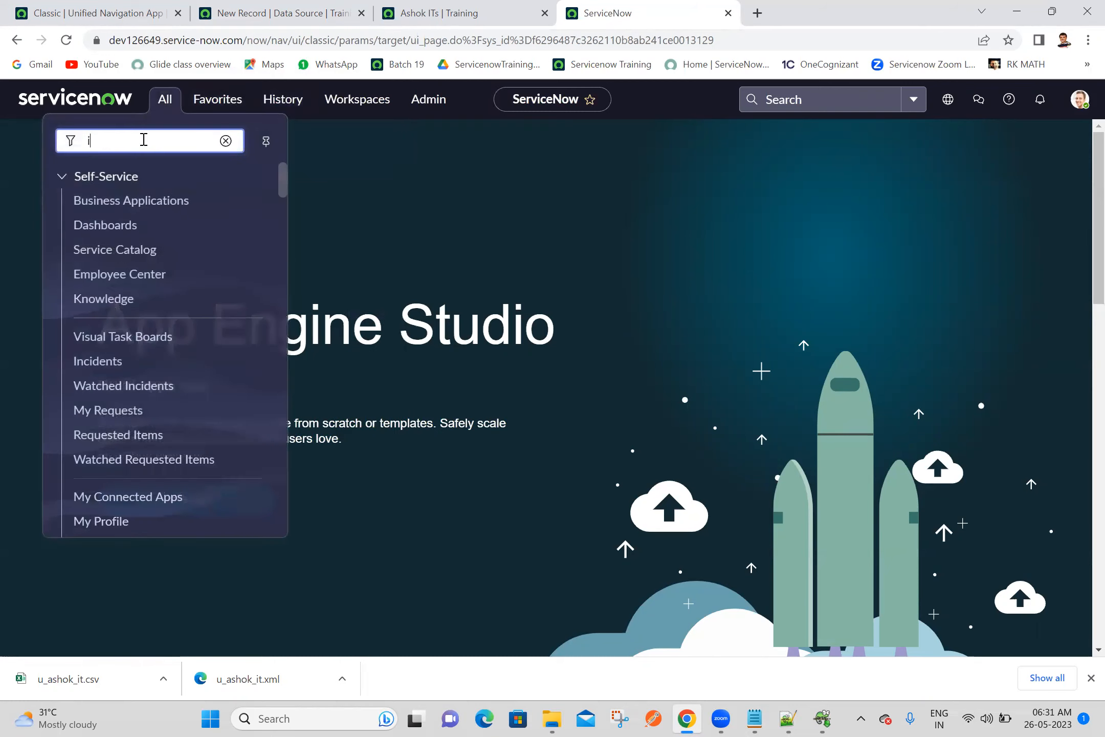
pyautogui.write('t source')
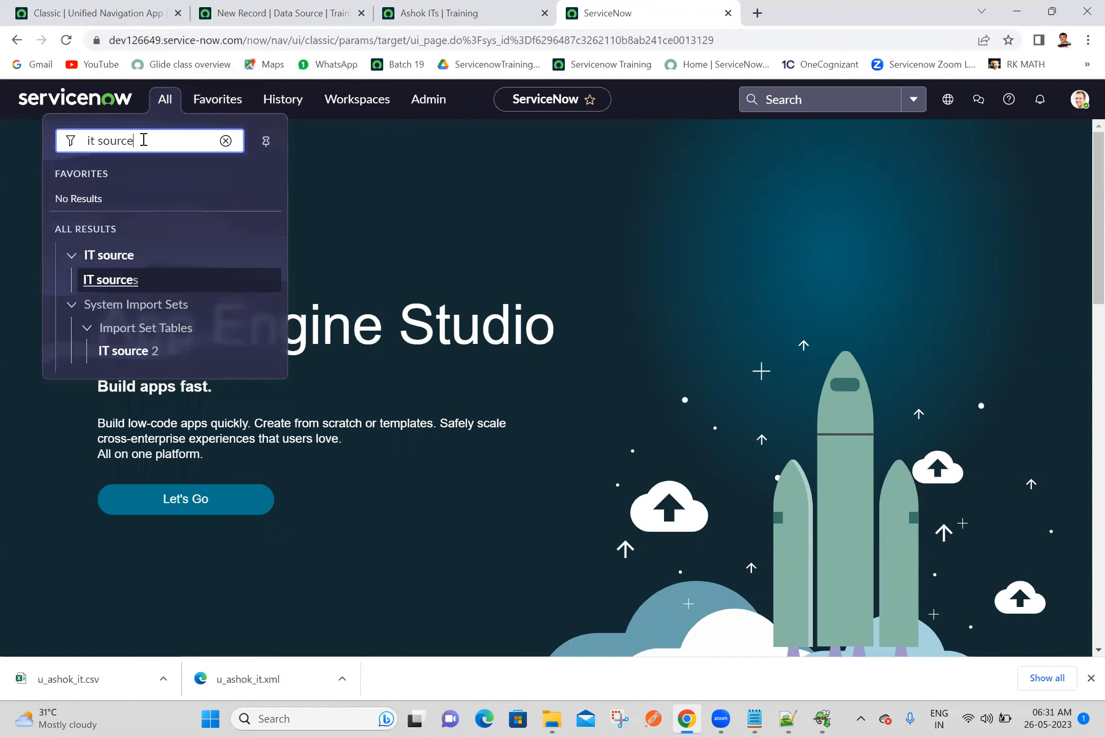
pyautogui.keyDown('ctrl'); pyautogui.click(105, 283); pyautogui.keyUp('ctrl')
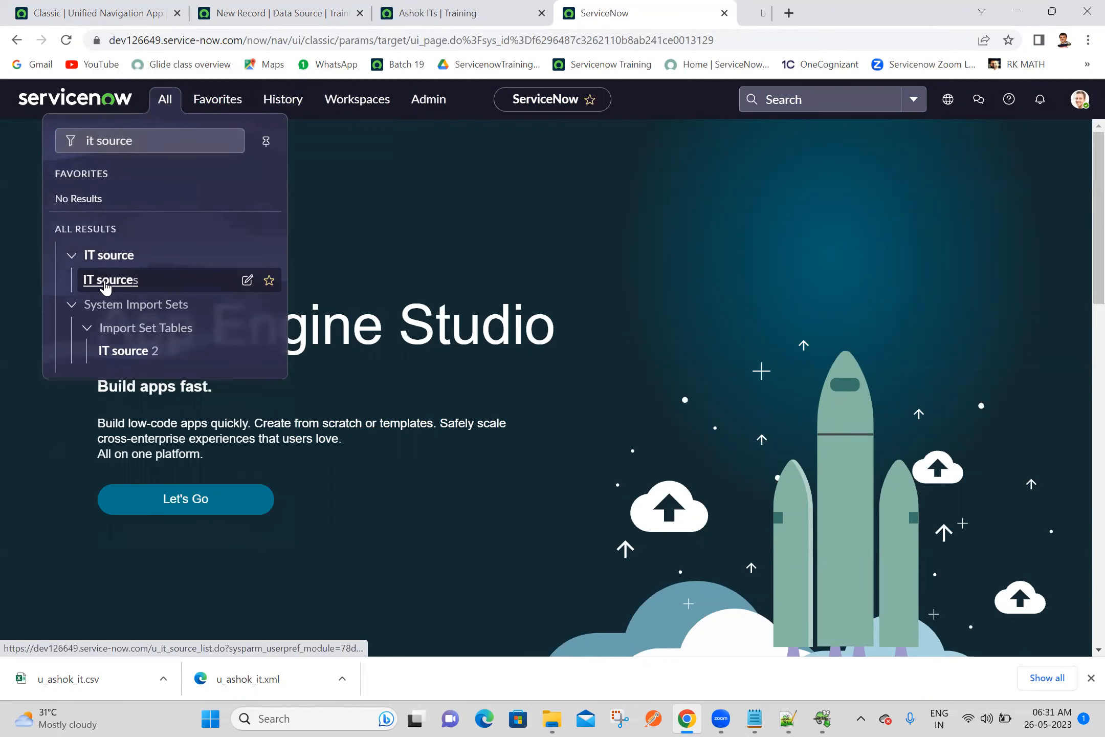
pyautogui.click(845, 6)
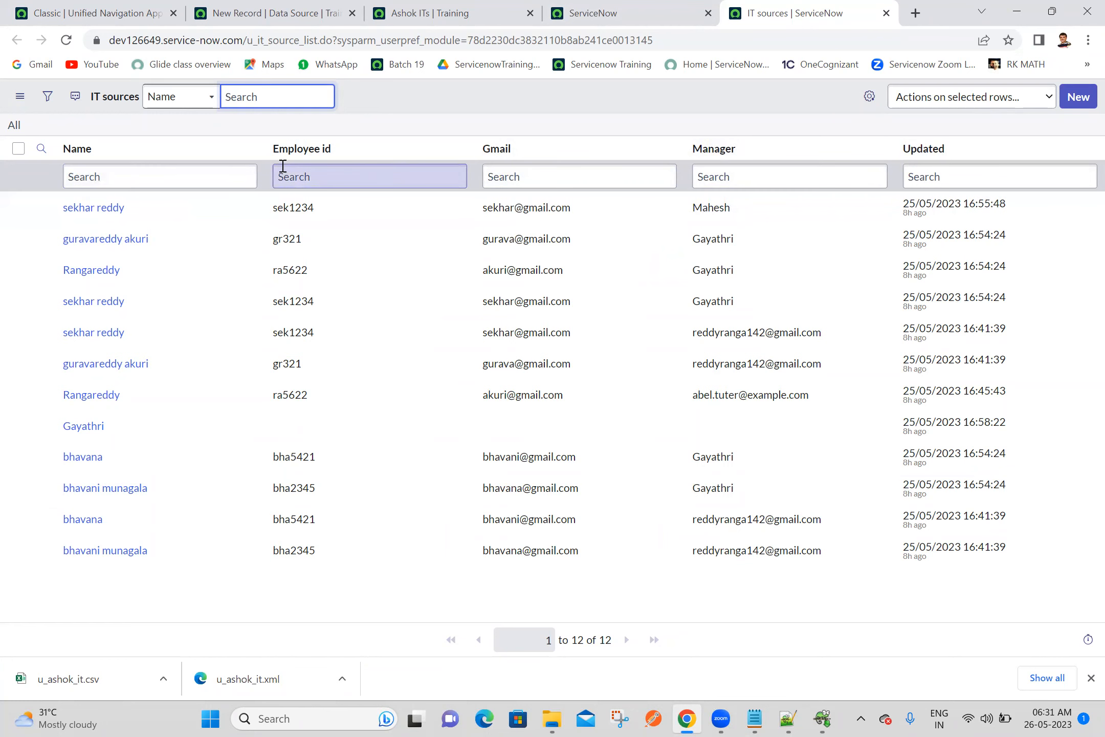
# View the first IT source record in a separate tab and return to the IT sources list
pyautogui.keyDown('ctrl'); pyautogui.click(78, 210); pyautogui.keyUp('ctrl')
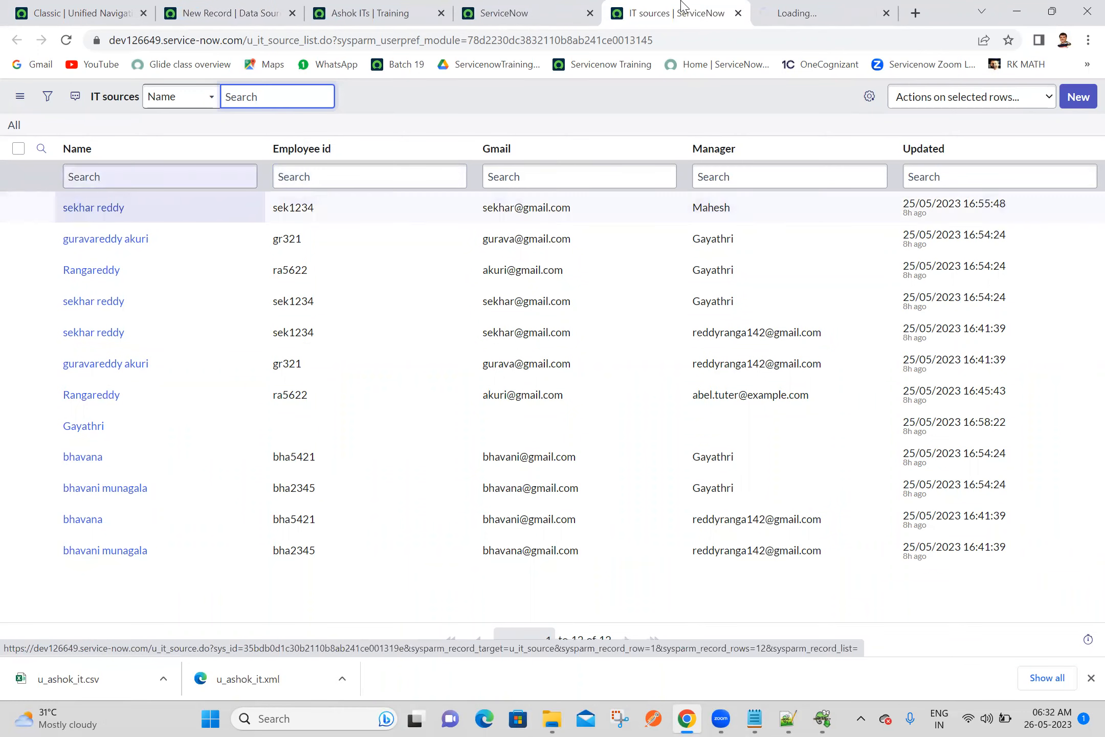
pyautogui.click(800, 10)
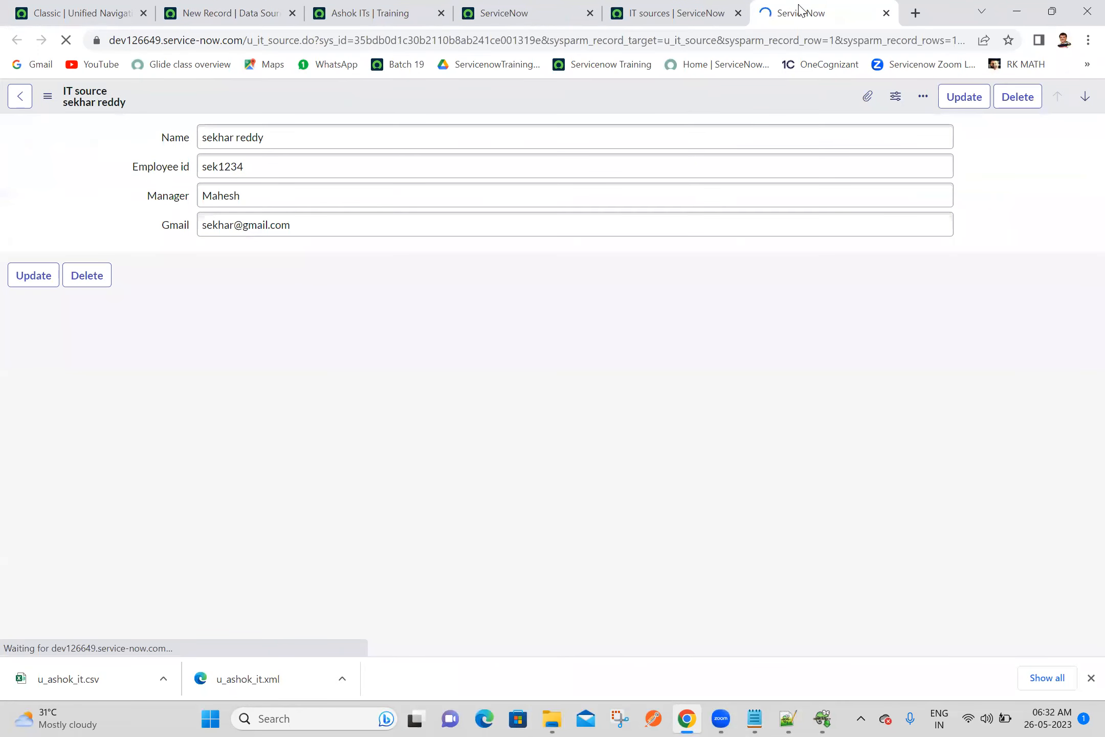
pyautogui.click(887, 13)
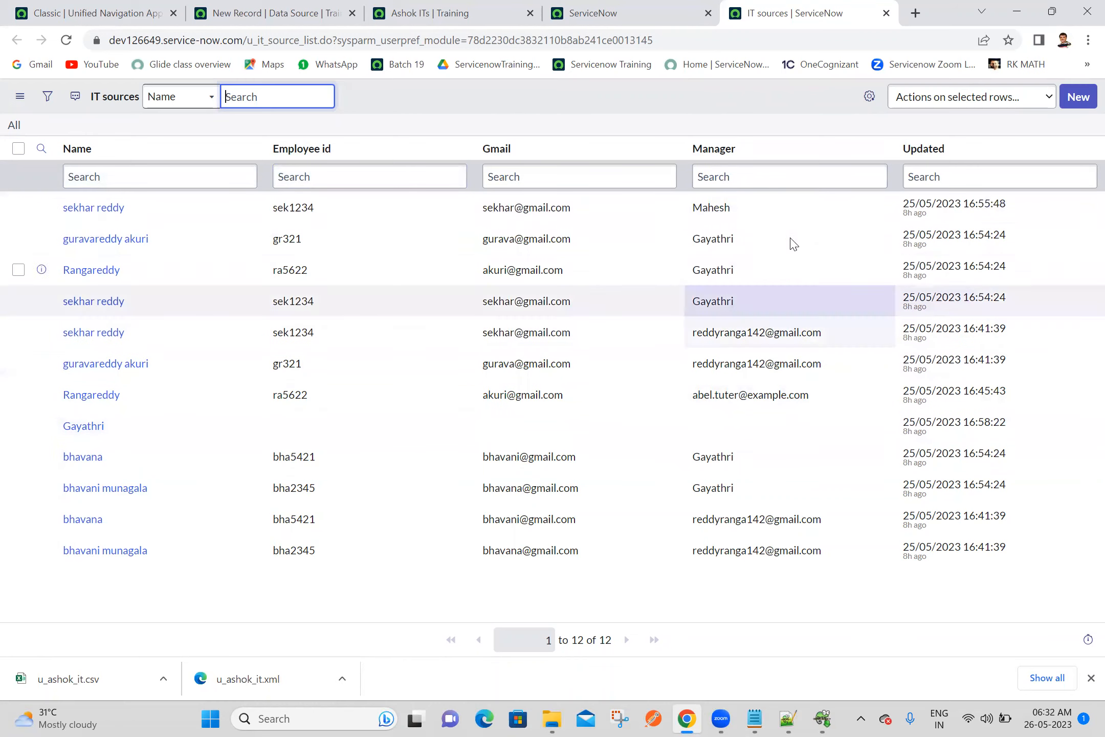
pyautogui.click(759, 210)
pyautogui.click(762, 239)
pyautogui.moveTo(758, 276)
pyautogui.mouseDown()
pyautogui.moveTo(801, 340)
pyautogui.moveTo(842, 337)
pyautogui.moveTo(829, 408)
pyautogui.moveTo(787, 436)
pyautogui.moveTo(752, 503)
pyautogui.moveTo(813, 535)
pyautogui.moveTo(821, 523)
pyautogui.mouseUp()
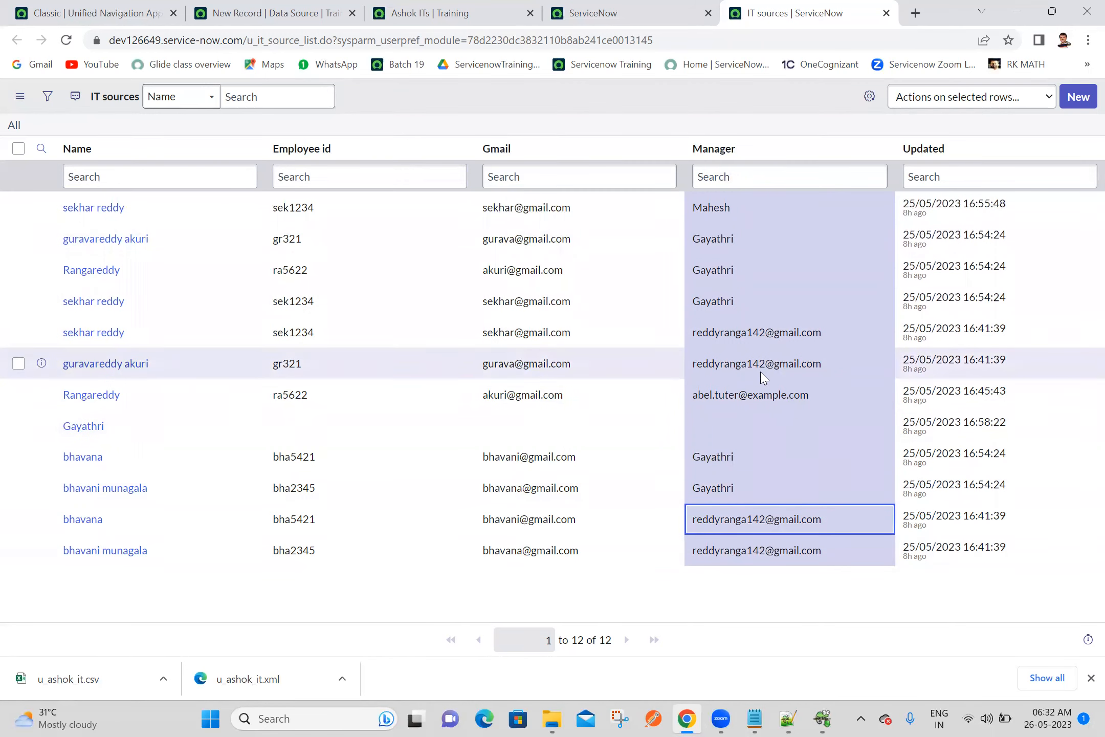
pyautogui.click(839, 559)
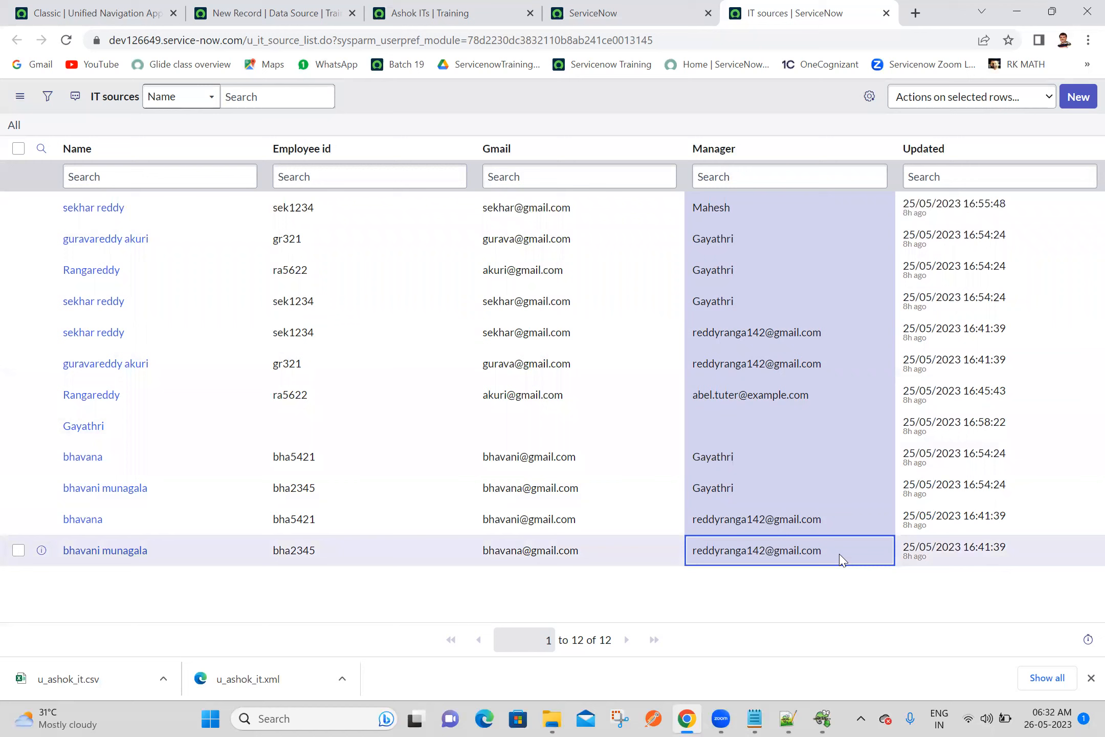
pyautogui.doubleClick(839, 560)
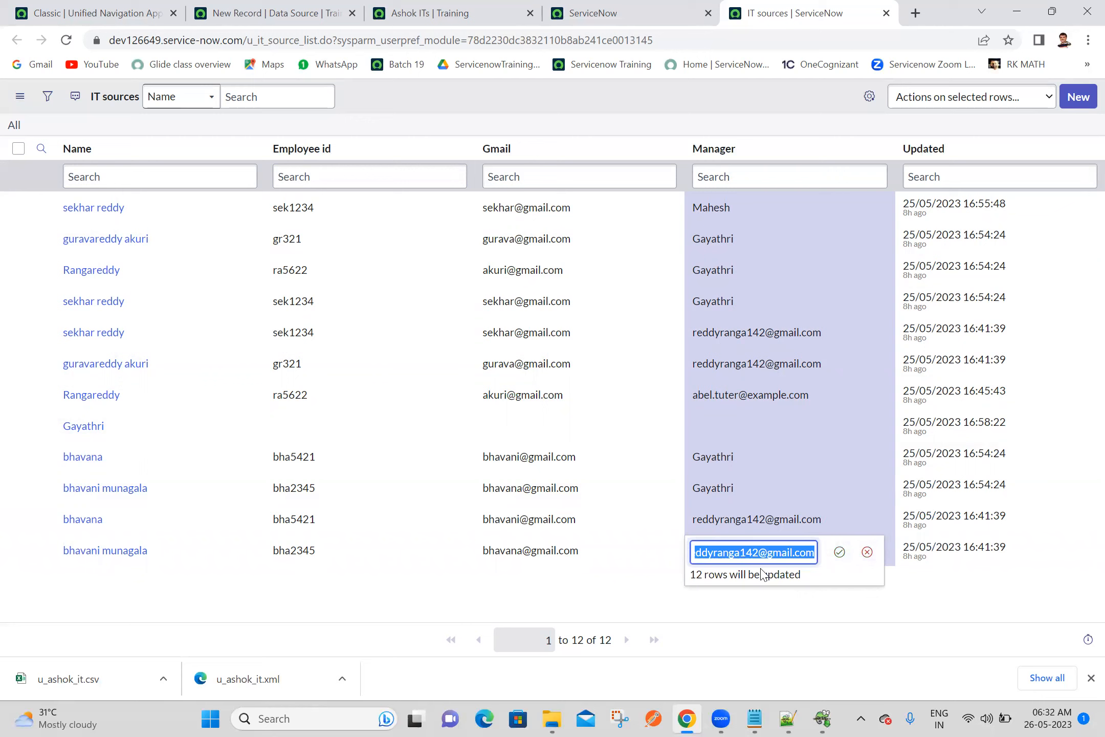
pyautogui.click(868, 552)
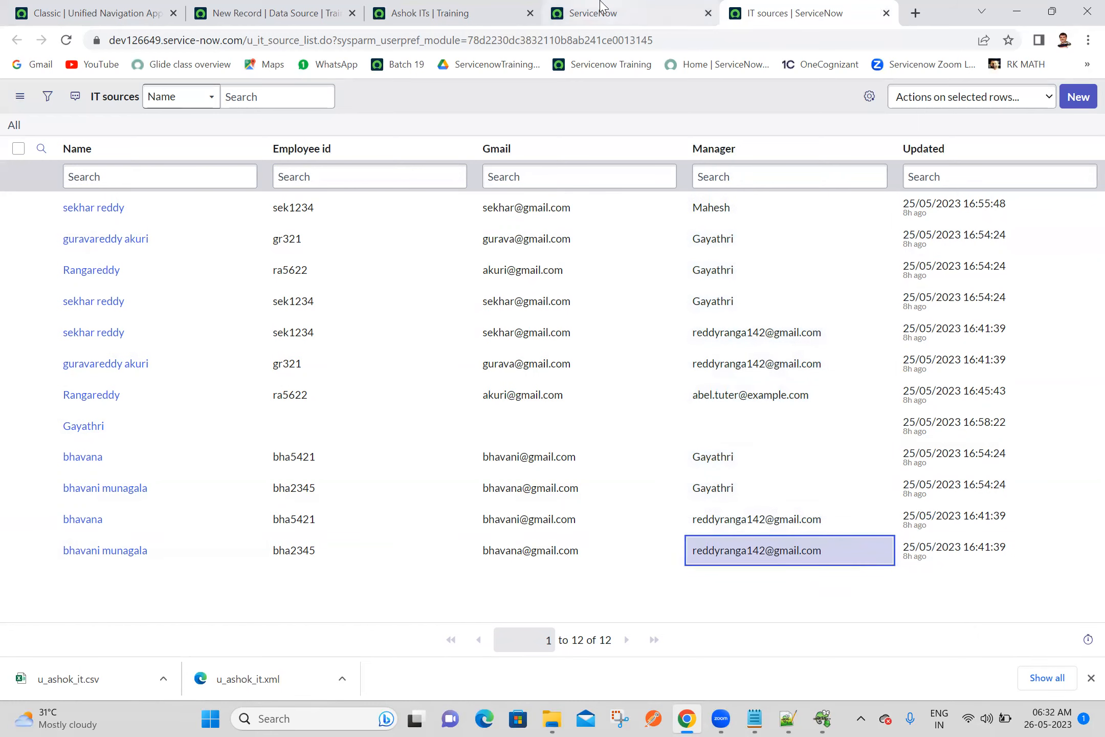
pyautogui.click(603, 9)
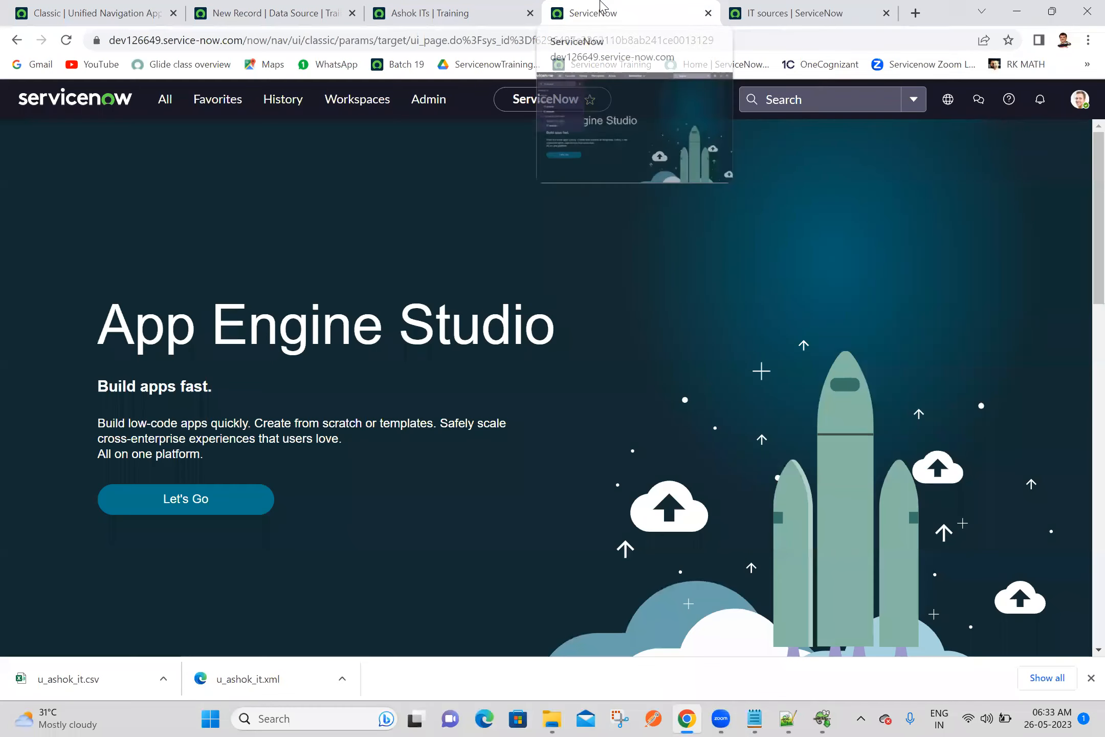
pyautogui.click(166, 99)
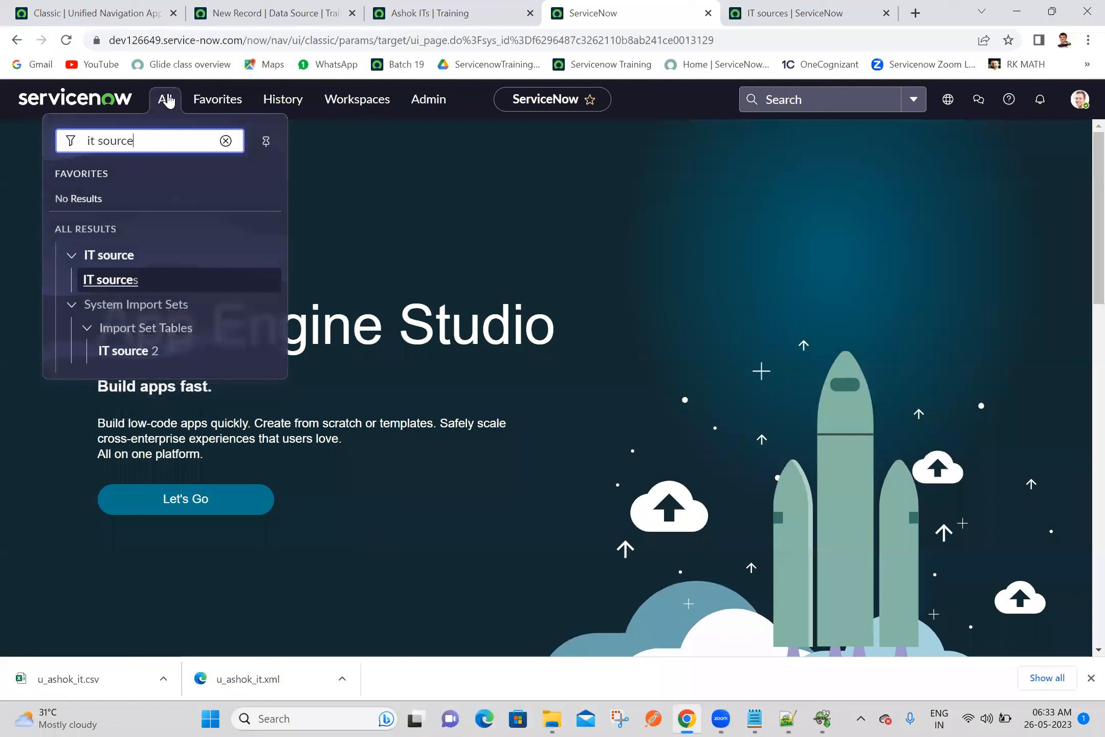
pyautogui.tripleClick(191, 151)
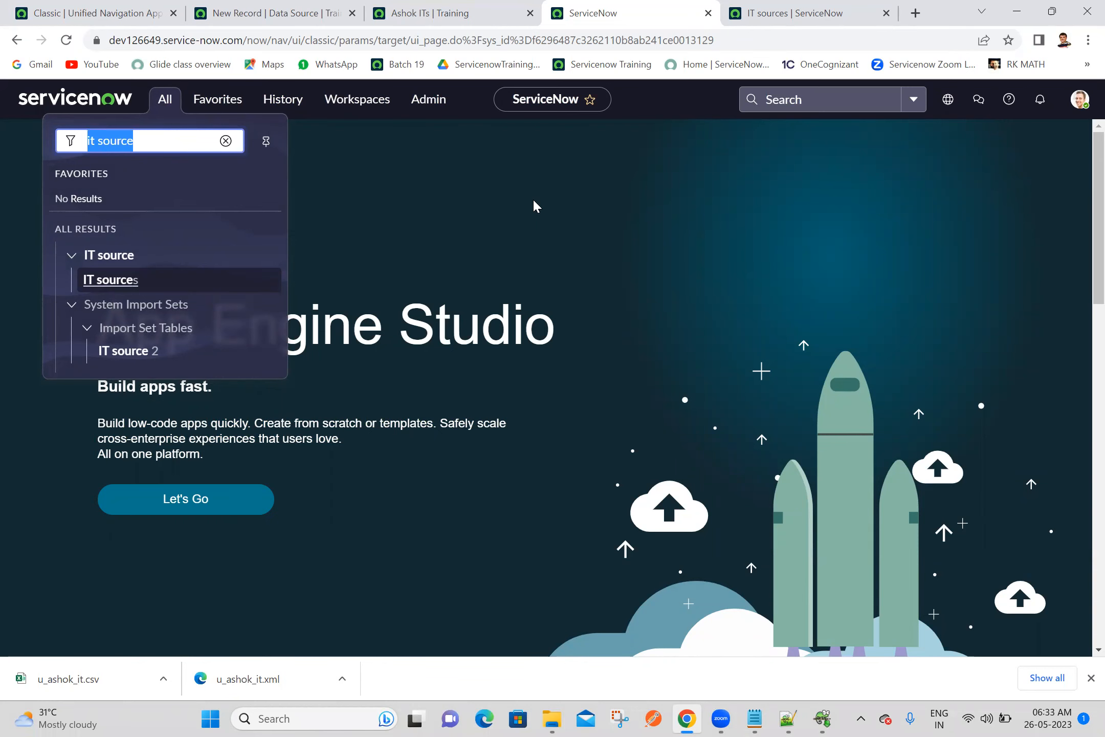
pyautogui.click(833, 5)
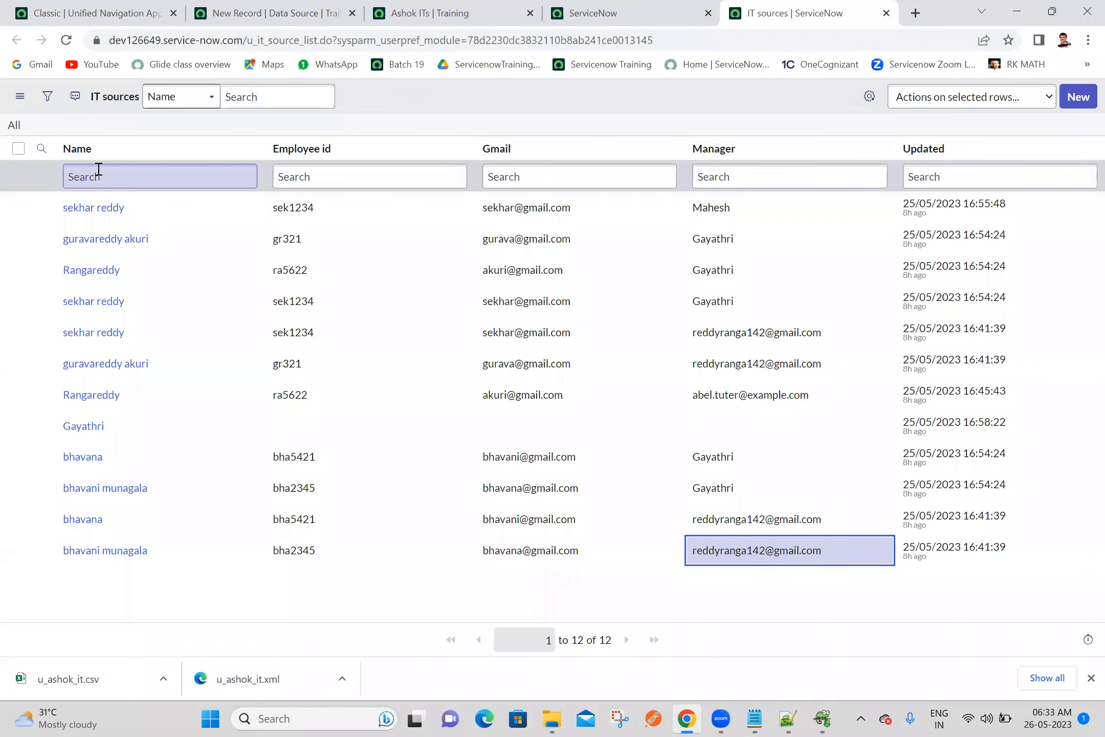
pyautogui.click(594, 6)
pyautogui.click(773, 7)
pyautogui.click(627, 6)
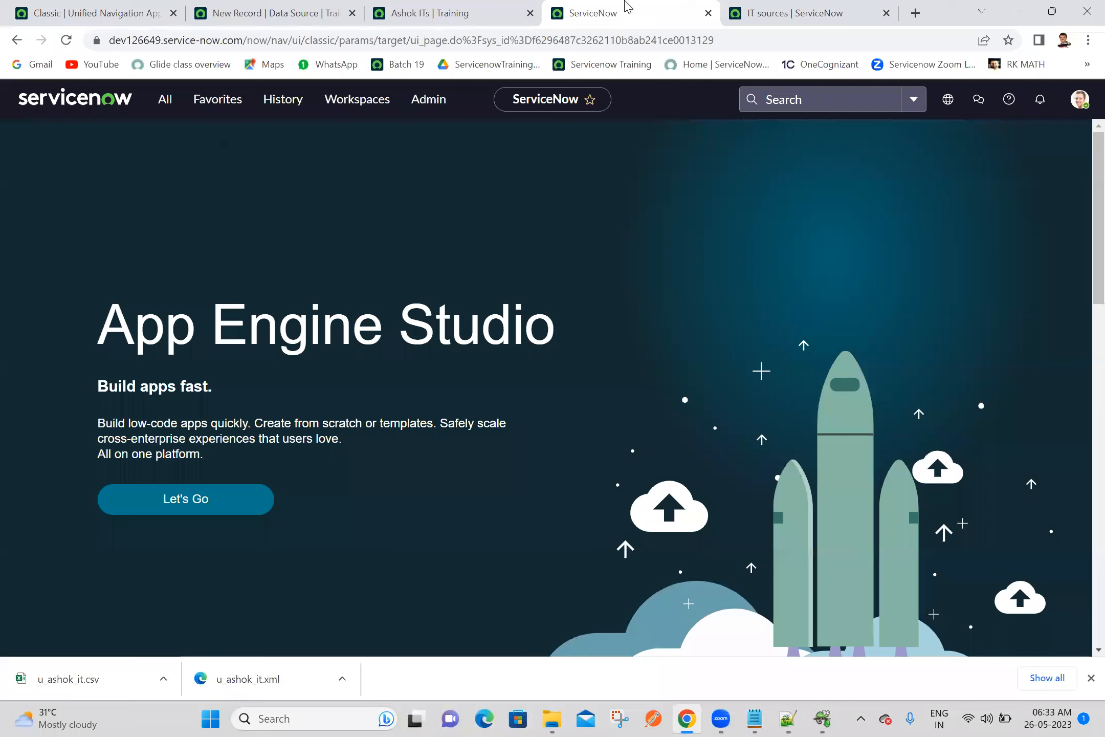
pyautogui.click(748, 7)
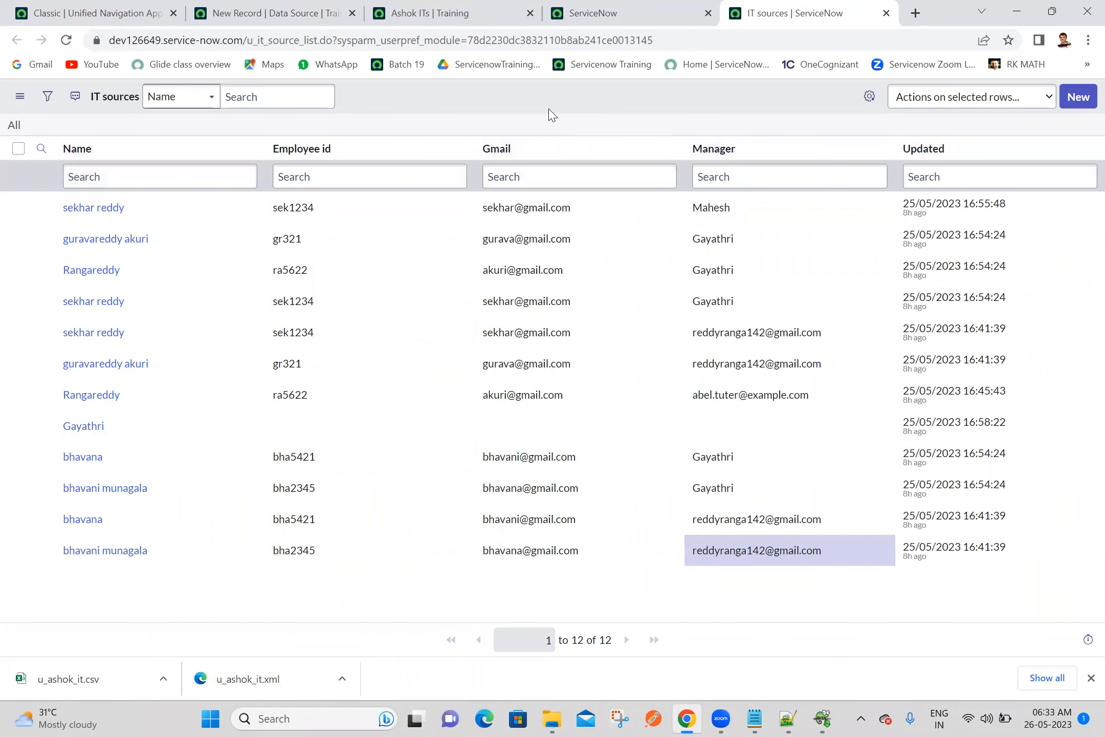
# Filter the source instance's navigator for tables and open the System Definition Tables list in a new tab
pyautogui.click(606, 7)
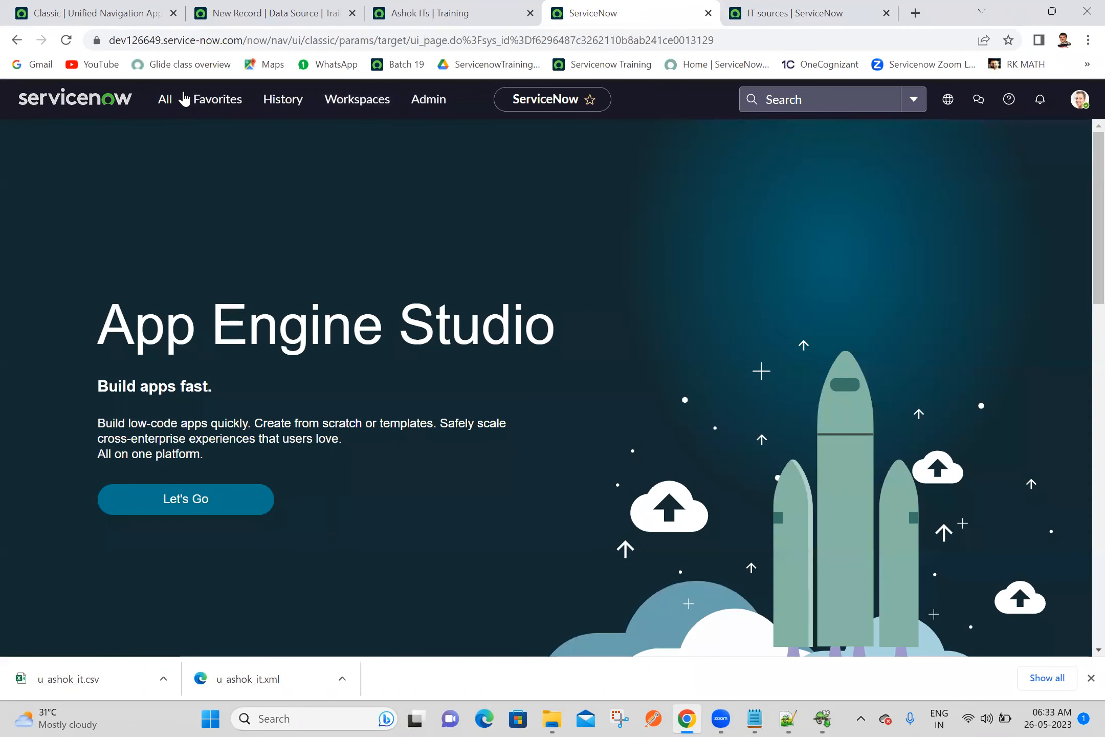
pyautogui.click(163, 101)
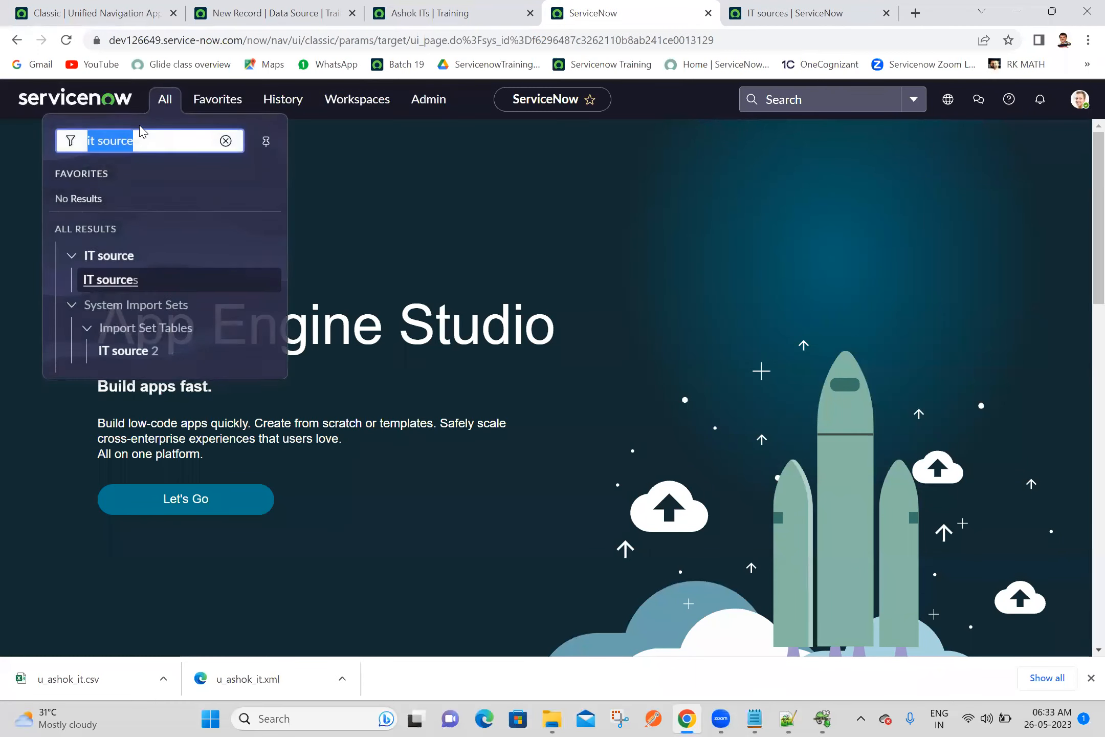
pyautogui.write('tables')
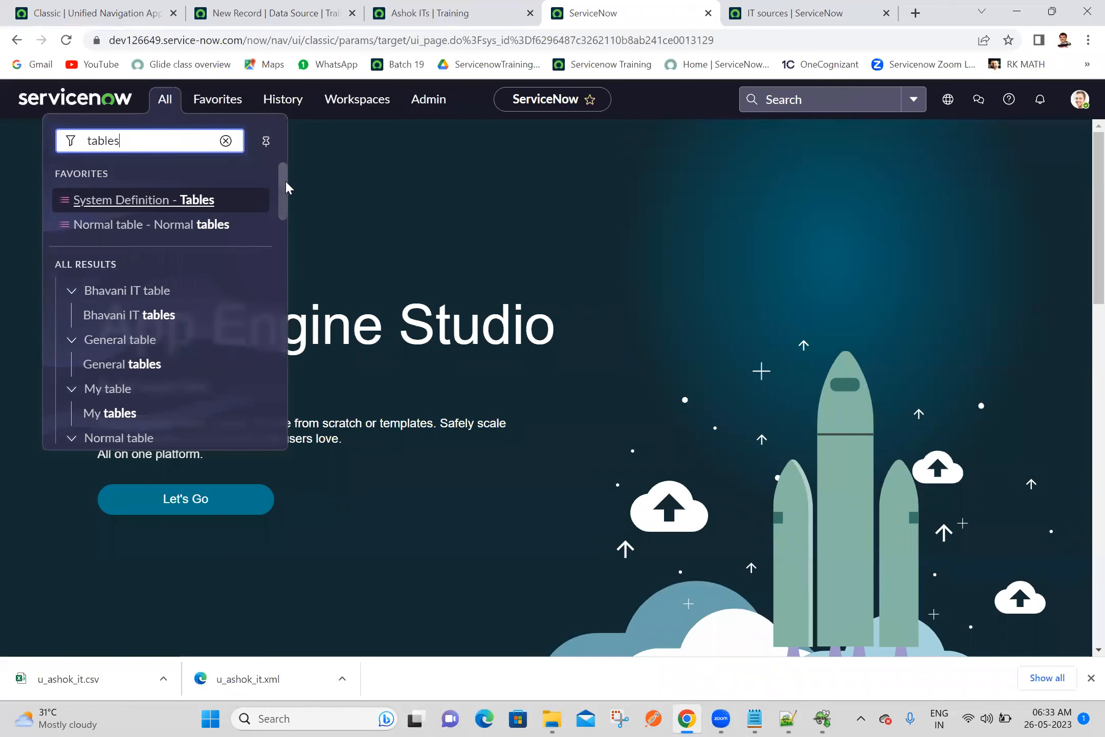
pyautogui.moveTo(285, 180); pyautogui.dragTo(250, 333)
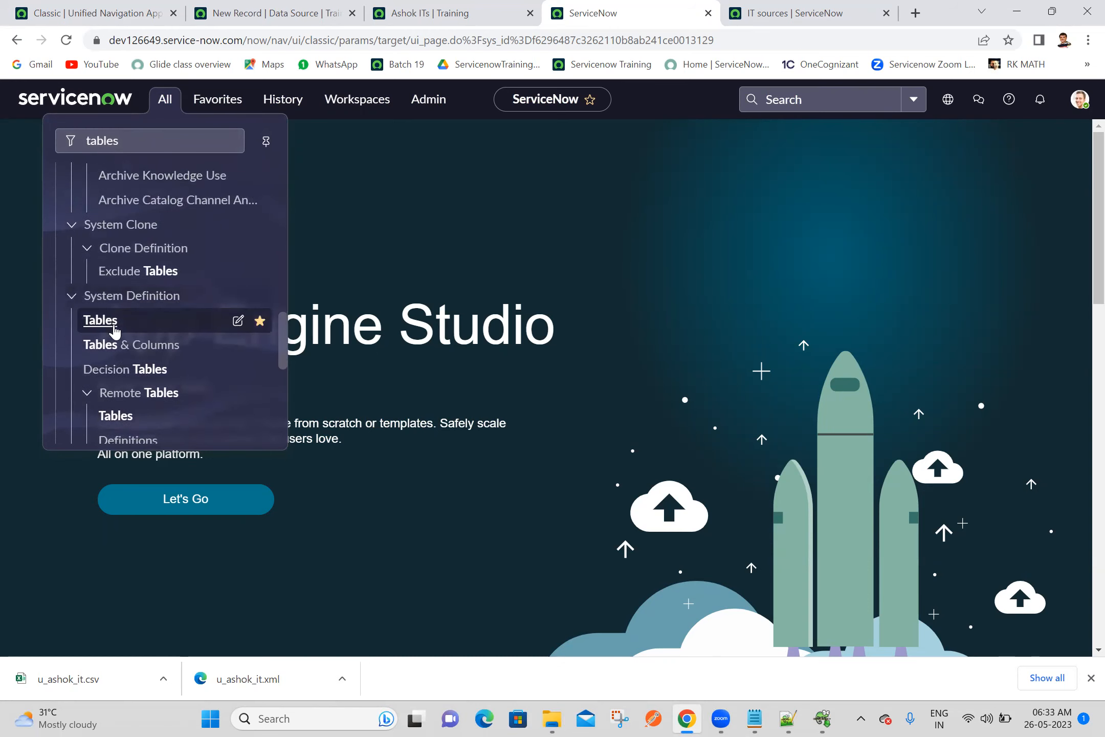
pyautogui.middleClick(105, 320)
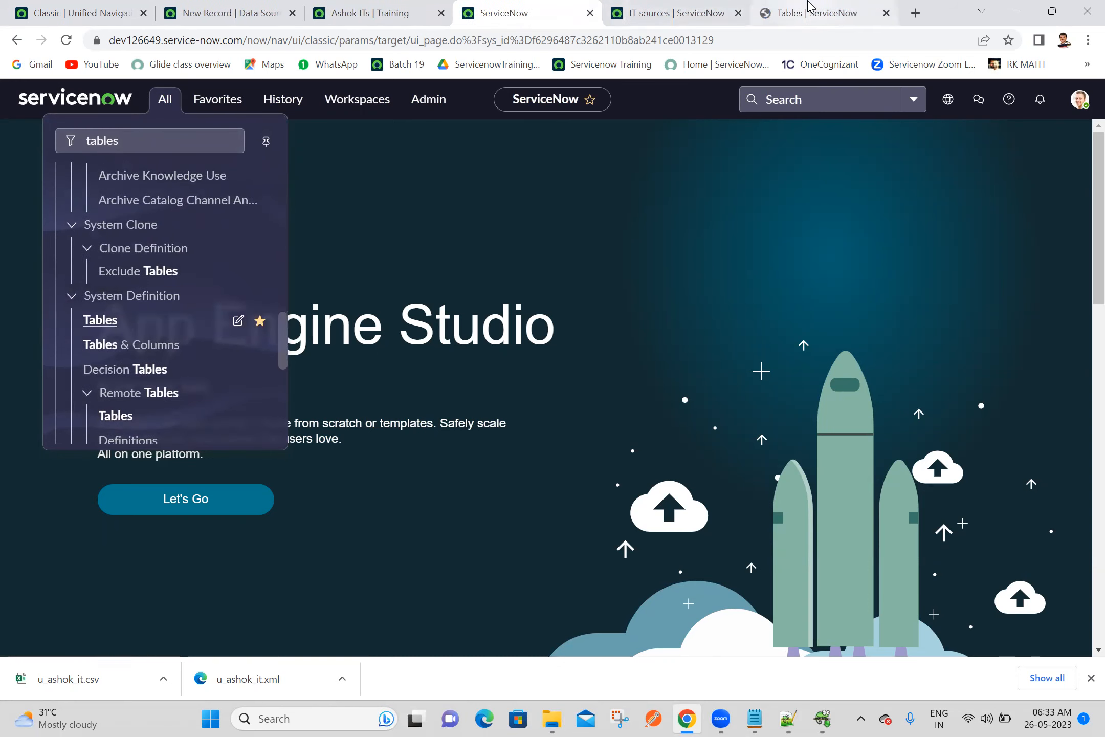
pyautogui.click(809, 8)
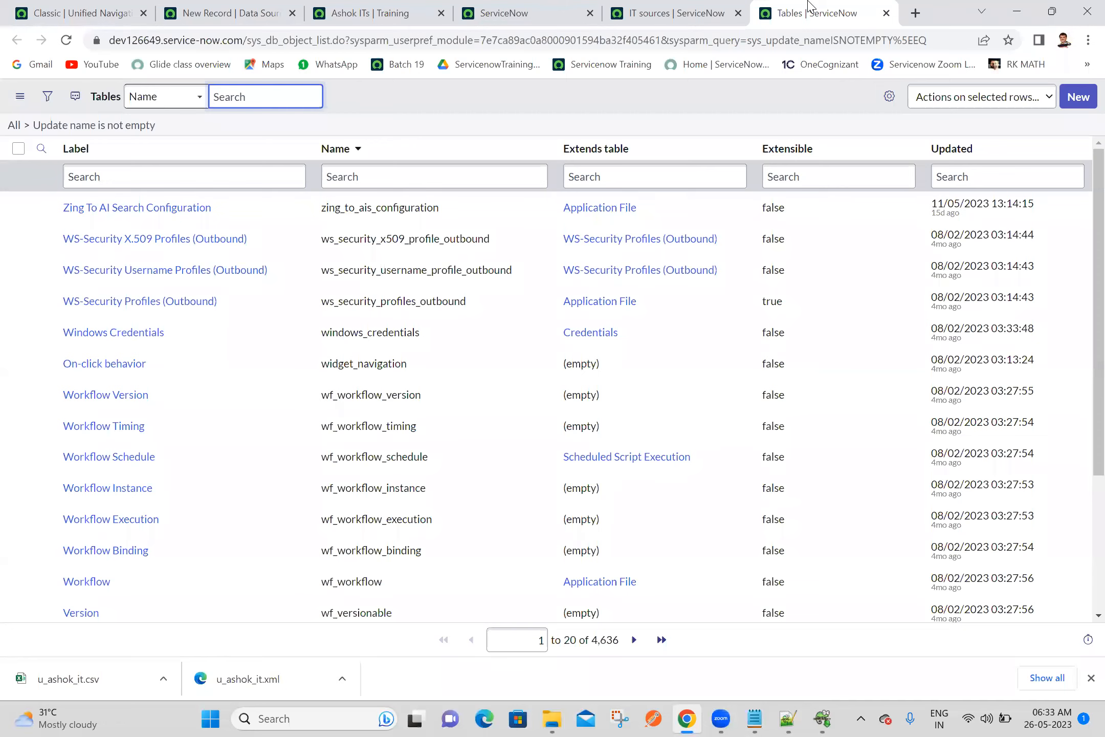
# Create a new table labelled Ashok IT with the name u_ashok_it and save it
pyautogui.click(747, 109)
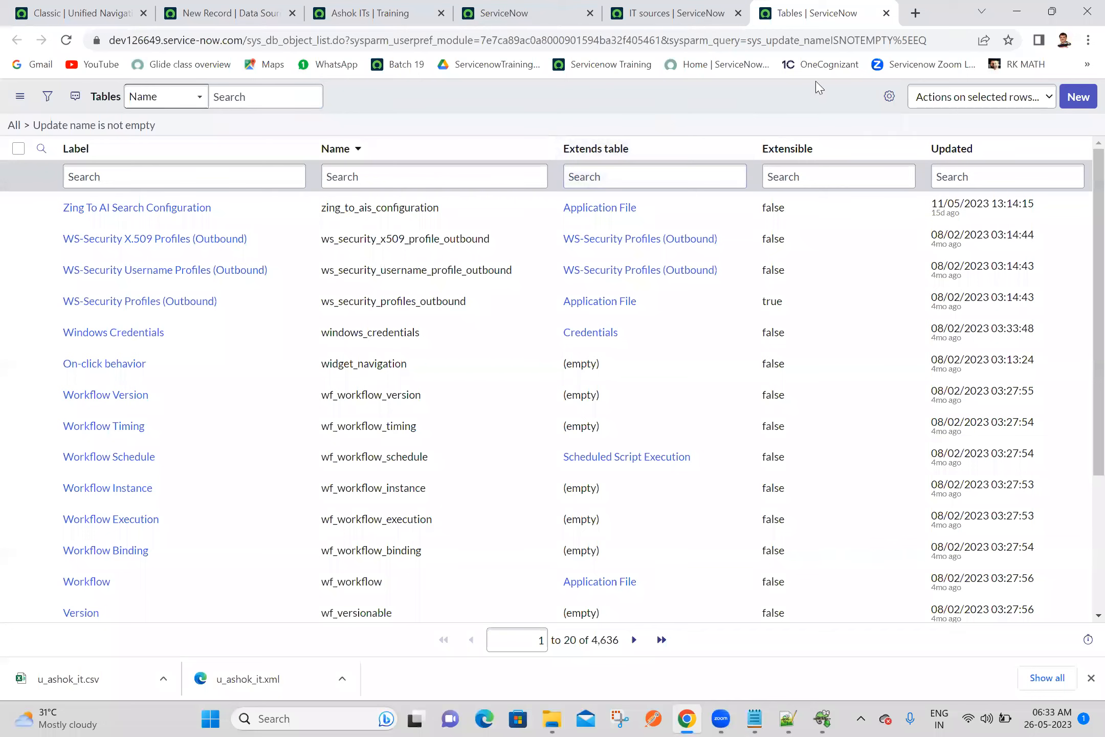
pyautogui.click(1077, 96)
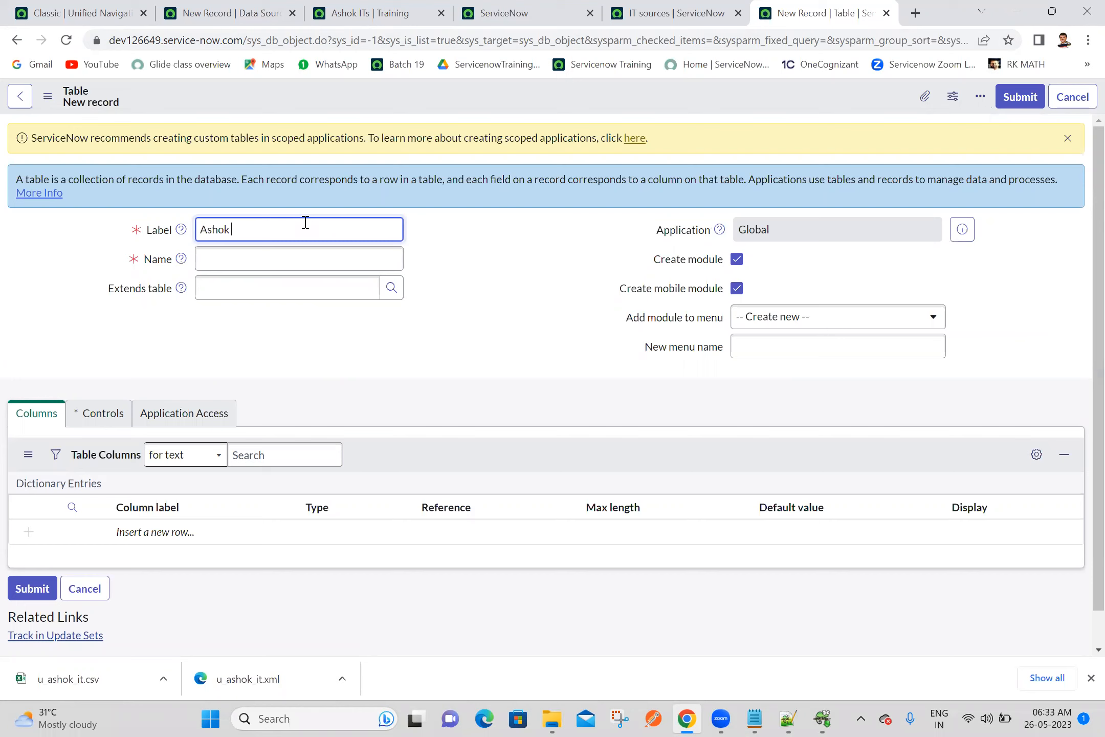
pyautogui.click(489, 267)
pyautogui.rightClick(775, 101)
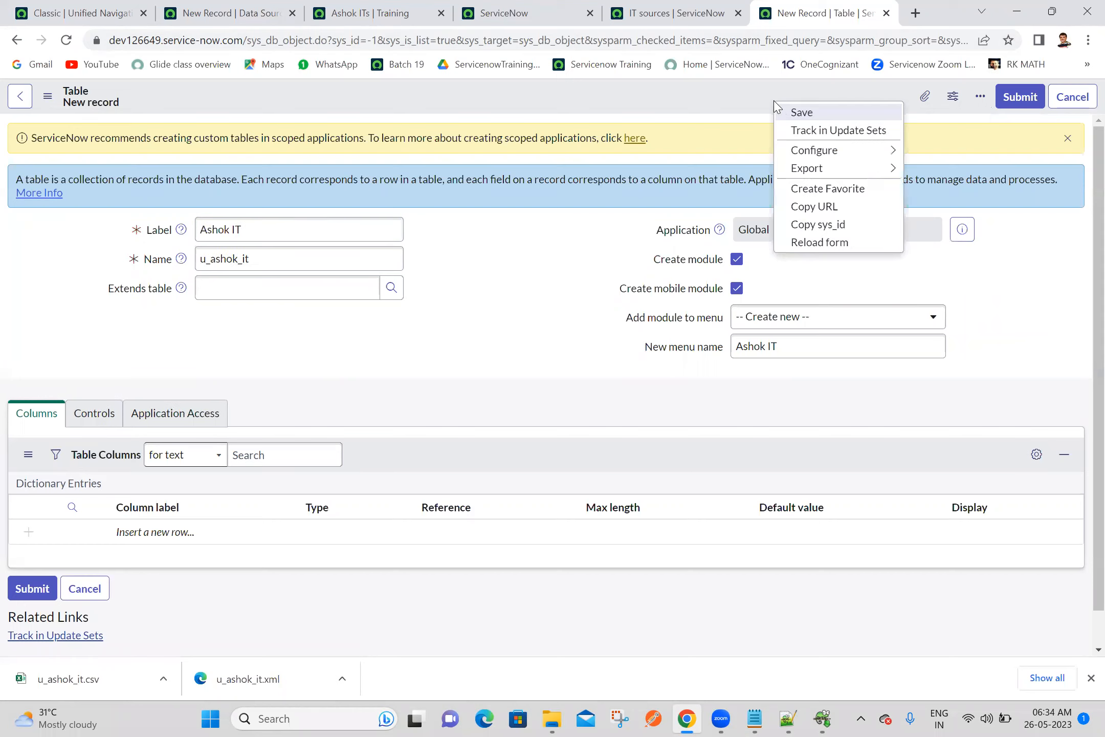
pyautogui.click(794, 115)
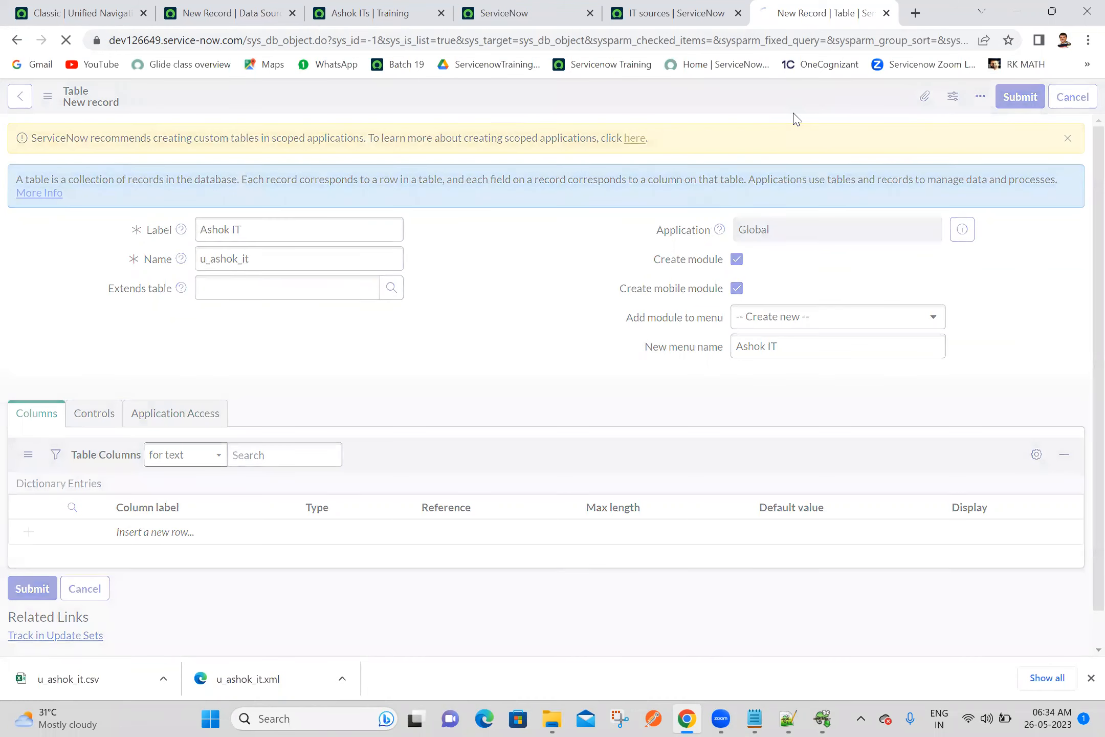
# Close the IT sources list and the Ashok IT table record, returning to the source instance's home page
pyautogui.click(691, 7)
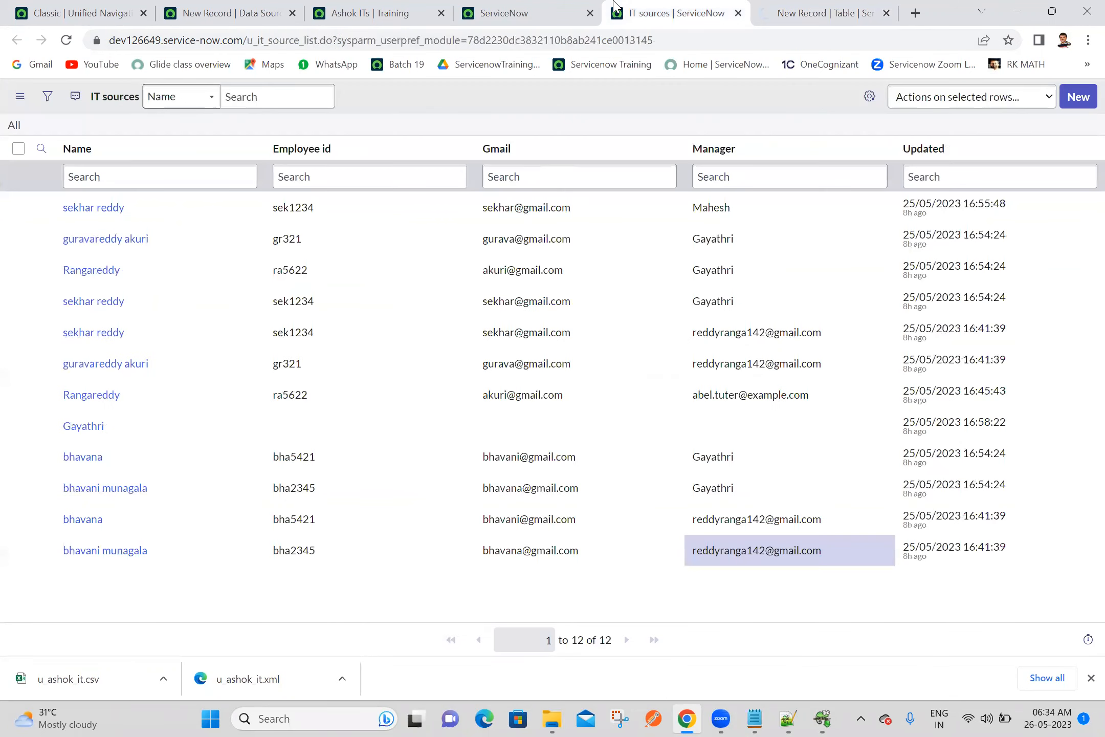
pyautogui.click(521, 8)
pyautogui.click(684, 6)
pyautogui.click(738, 13)
pyautogui.click(573, 6)
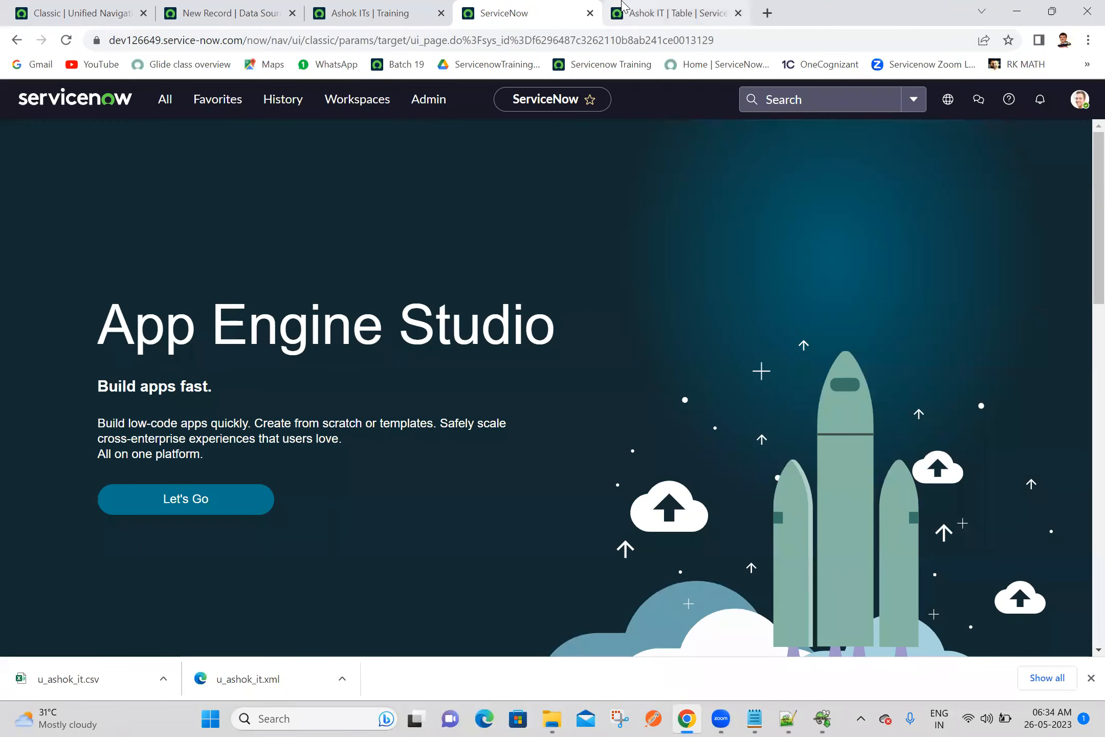
pyautogui.click(619, 7)
pyautogui.click(739, 13)
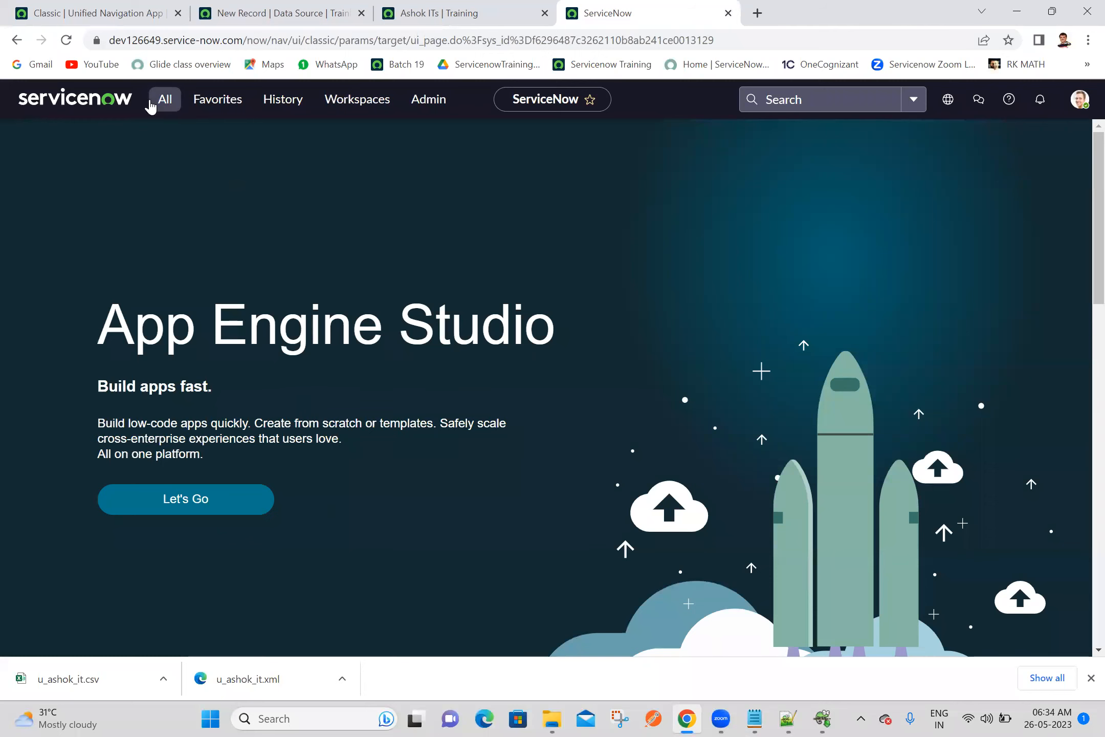
# Open a new record form for the u_ashok_it table by entering u_ashok_it.FORM in the navigator filter
pyautogui.click(150, 103)
pyautogui.click(67, 41)
pyautogui.click(162, 101)
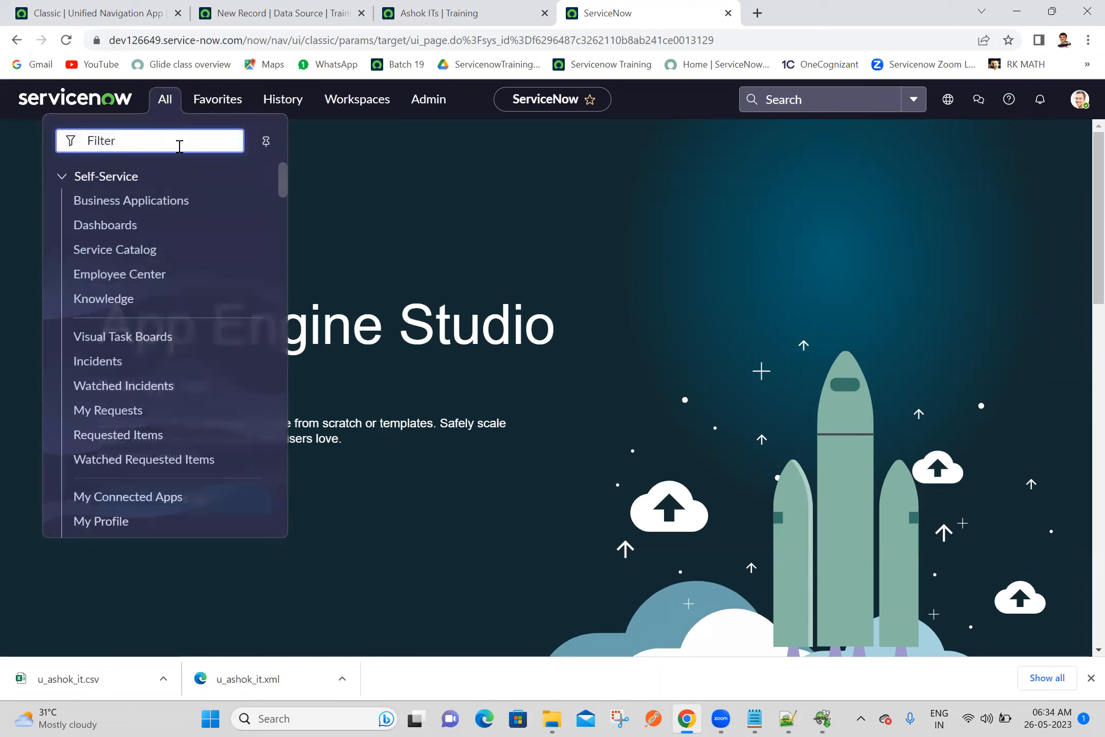
pyautogui.write('asho')
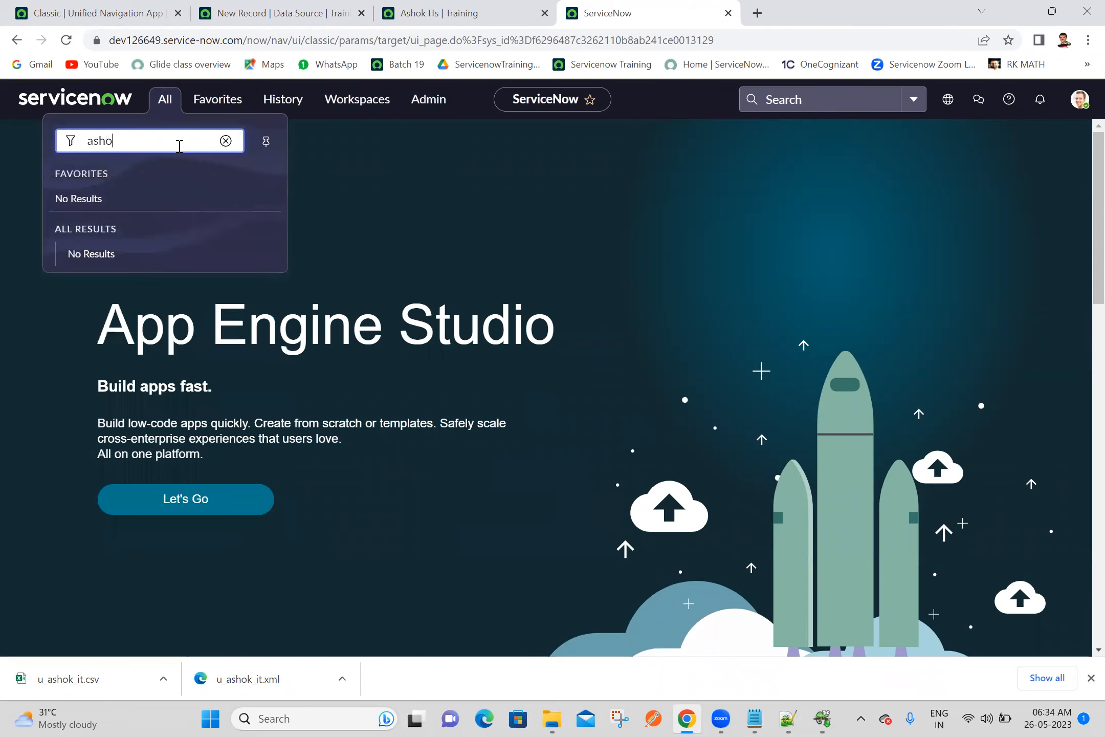
pyautogui.press('BackSpace')
pyautogui.press('BackSpace')
pyautogui.press('BackSpace')
pyautogui.press('BackSpace')
pyautogui.write('u_as')
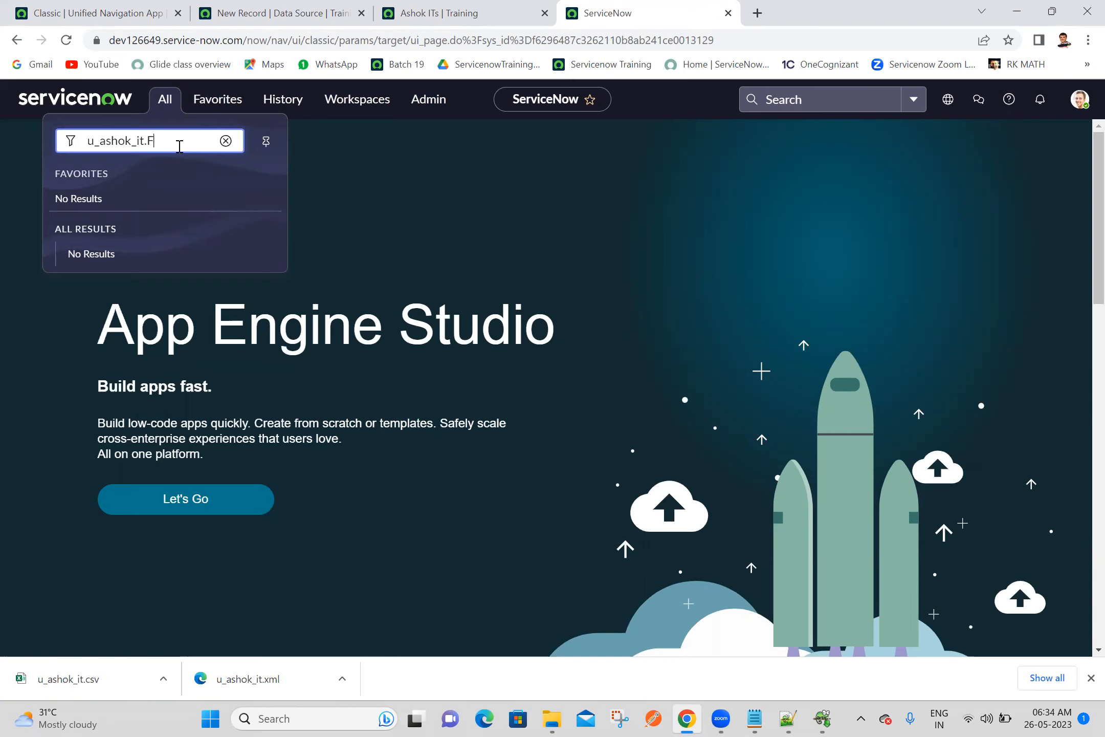
pyautogui.press('Return')
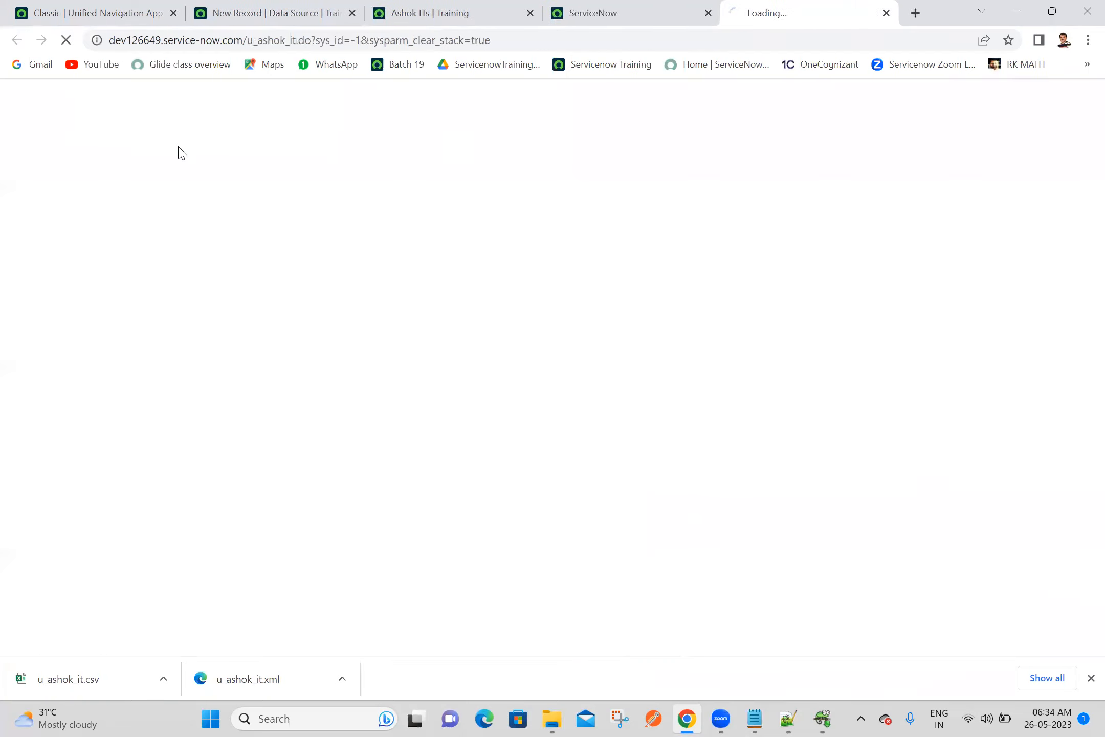
# Open the form layout configuration for the Ashok IT form
pyautogui.rightClick(275, 112)
pyautogui.moveTo(327, 142)
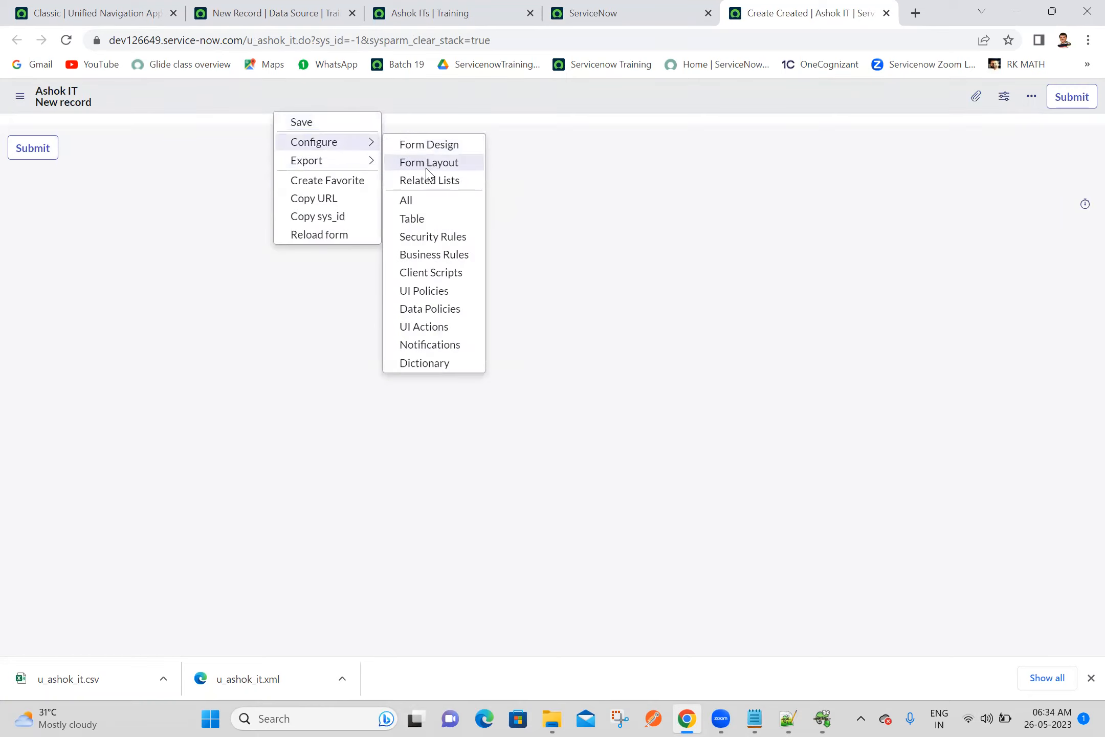
pyautogui.click(427, 169)
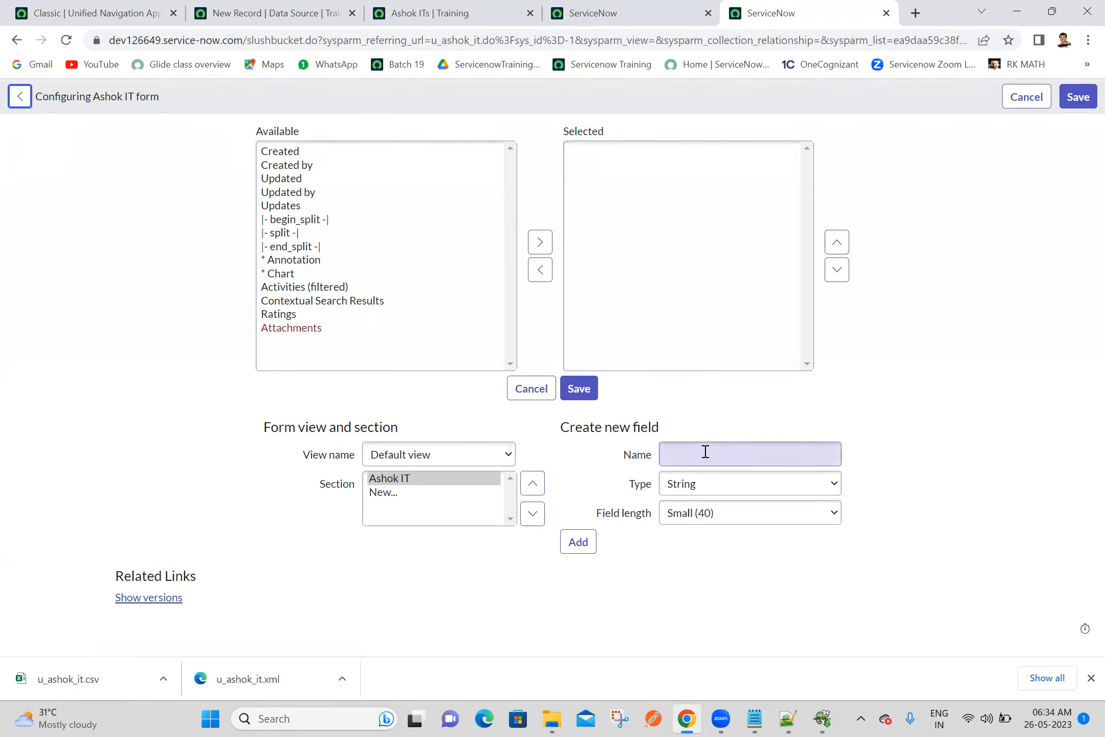
pyautogui.click(705, 452)
pyautogui.hotkey('shift', 'Return')
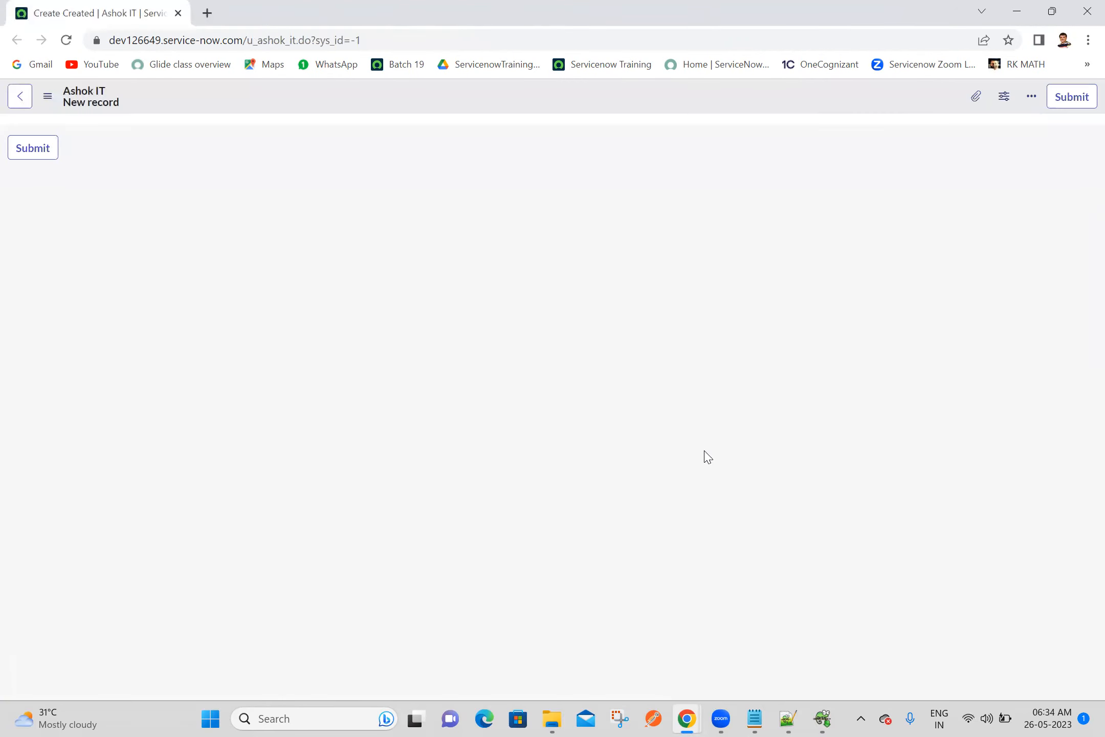
pyautogui.click(1085, 16)
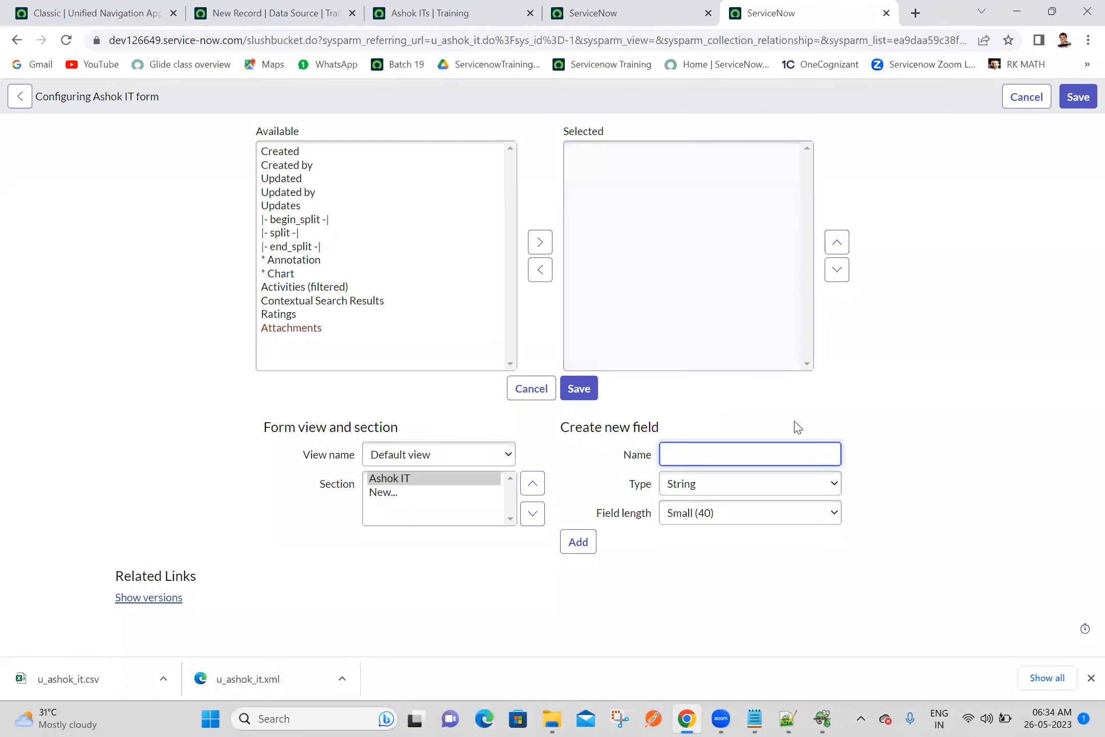
# Add two new String fields with length Small (40), Name and Email, to the Ashok IT form
pyautogui.click(776, 453)
pyautogui.write('Name')
pyautogui.click(568, 542)
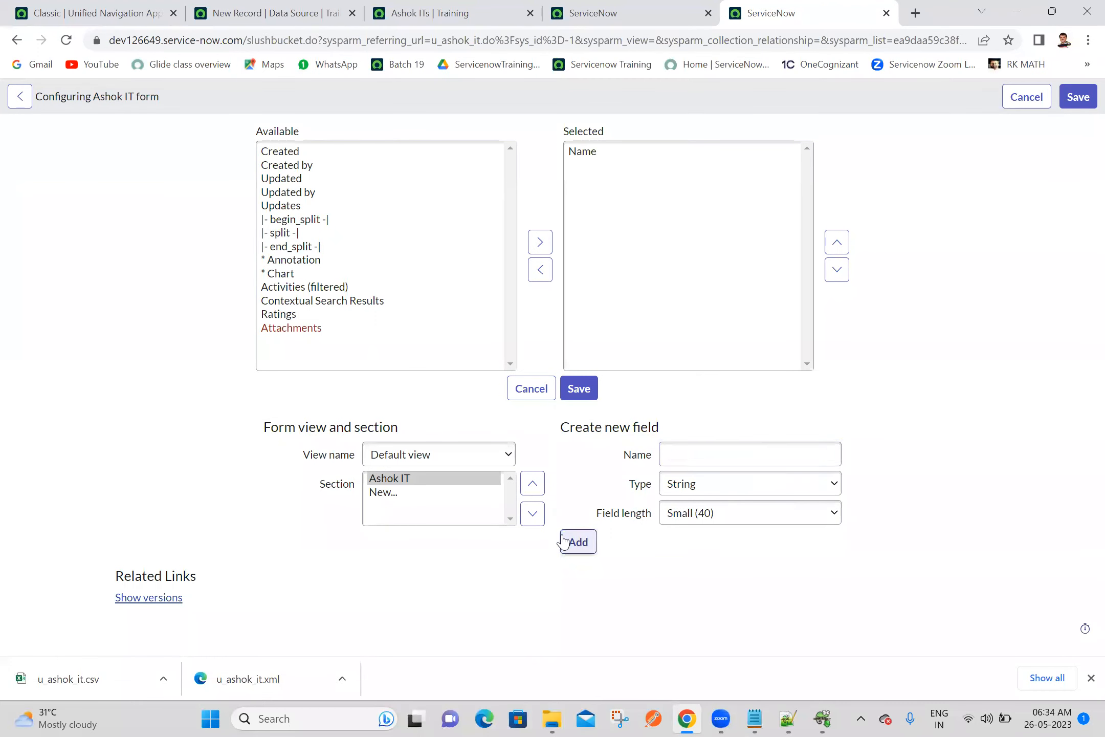
pyautogui.click(732, 448)
pyautogui.write('Email')
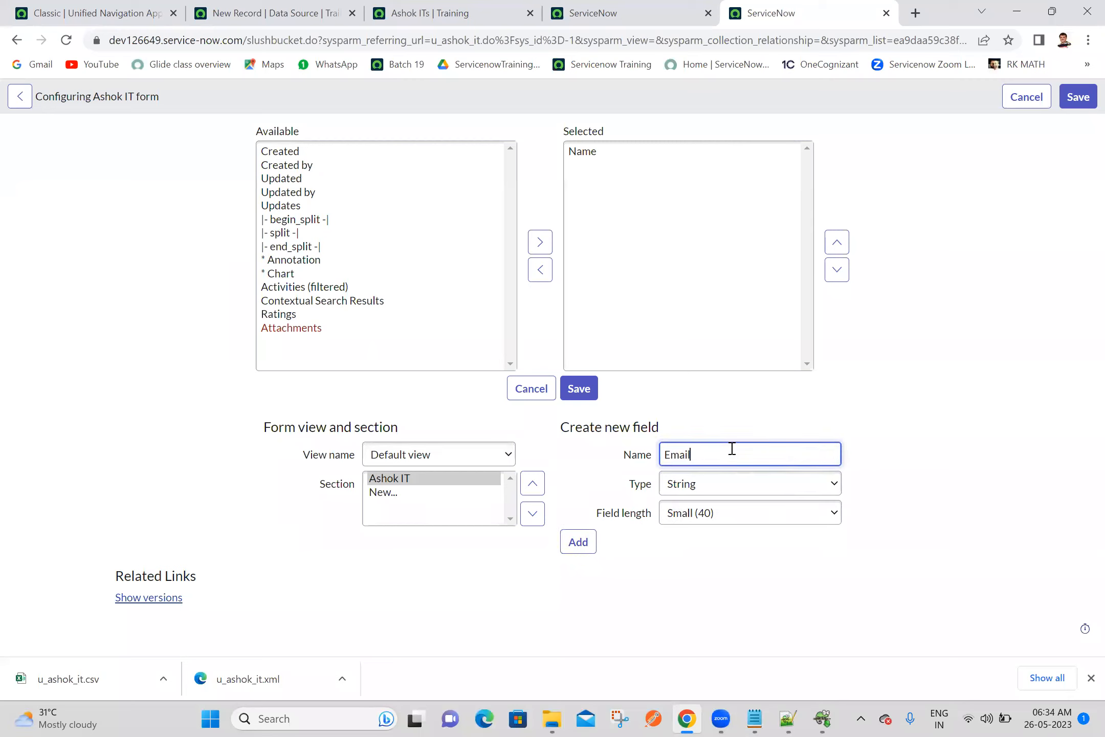
pyautogui.click(578, 548)
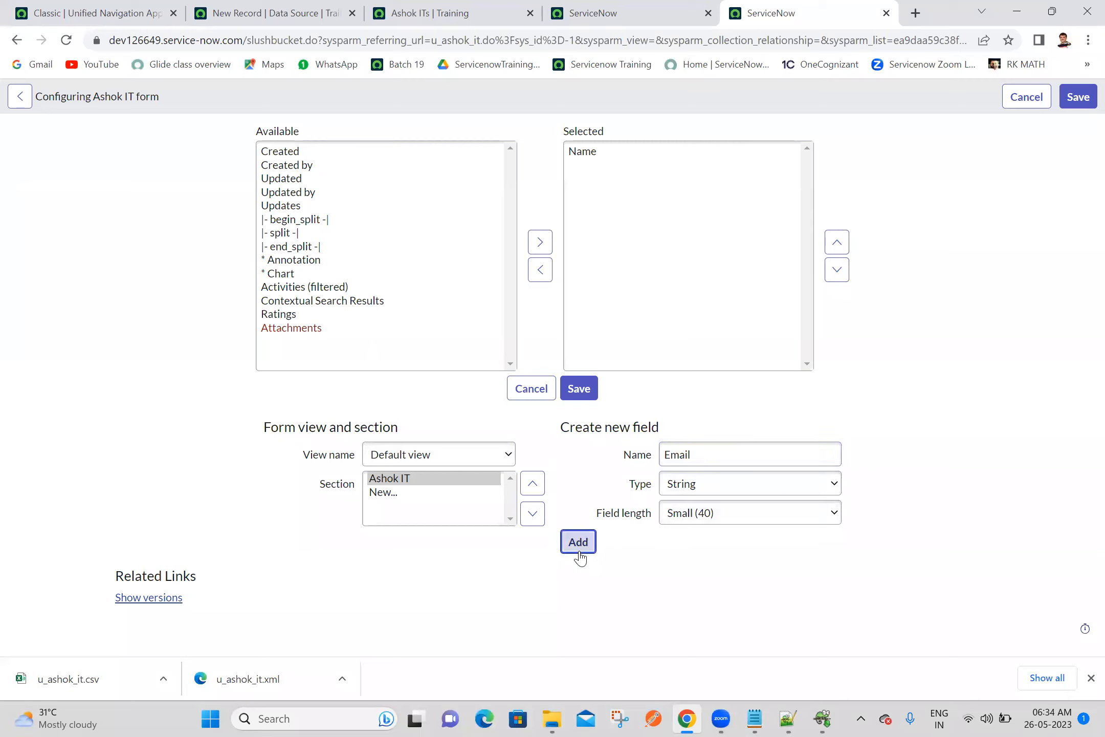
# Add a new Gender field of type Choice to the Ashok IT form
pyautogui.click(698, 447)
pyautogui.write('Gender')
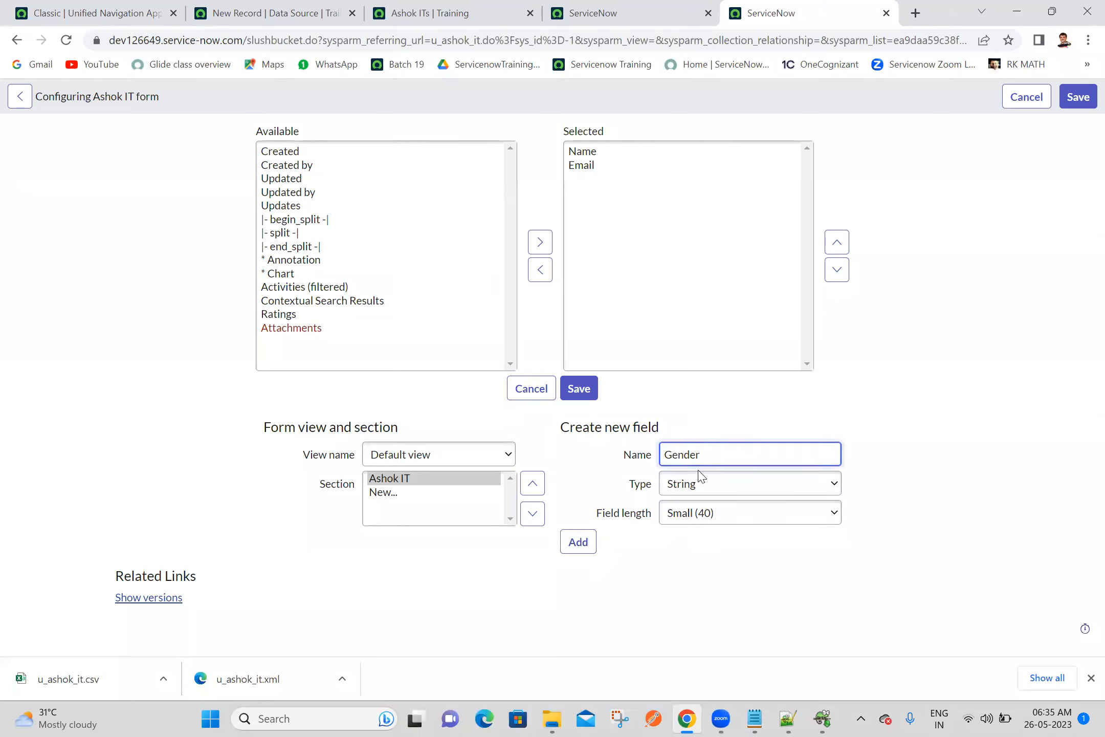
pyautogui.click(702, 479)
pyautogui.press('c')
pyautogui.press('h')
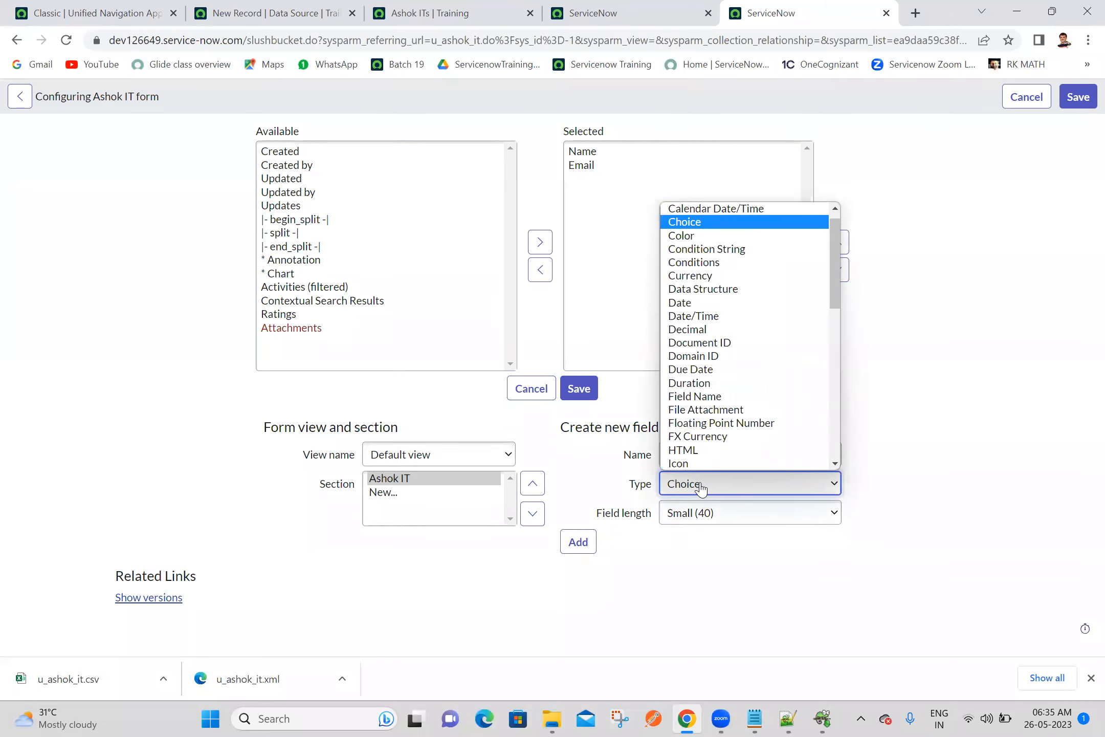
pyautogui.click(701, 486)
pyautogui.click(587, 517)
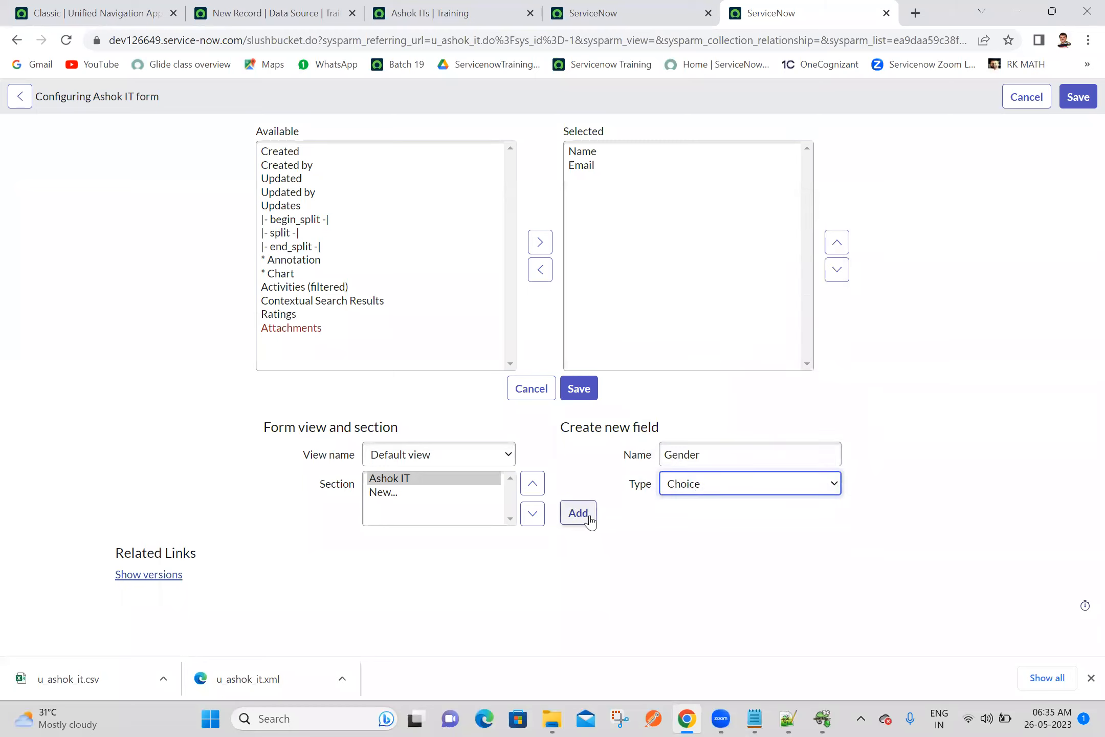
# Add a Manager field of type Reference to the User [sys_user] table and save the form layout
pyautogui.click(703, 454)
pyautogui.write('N')
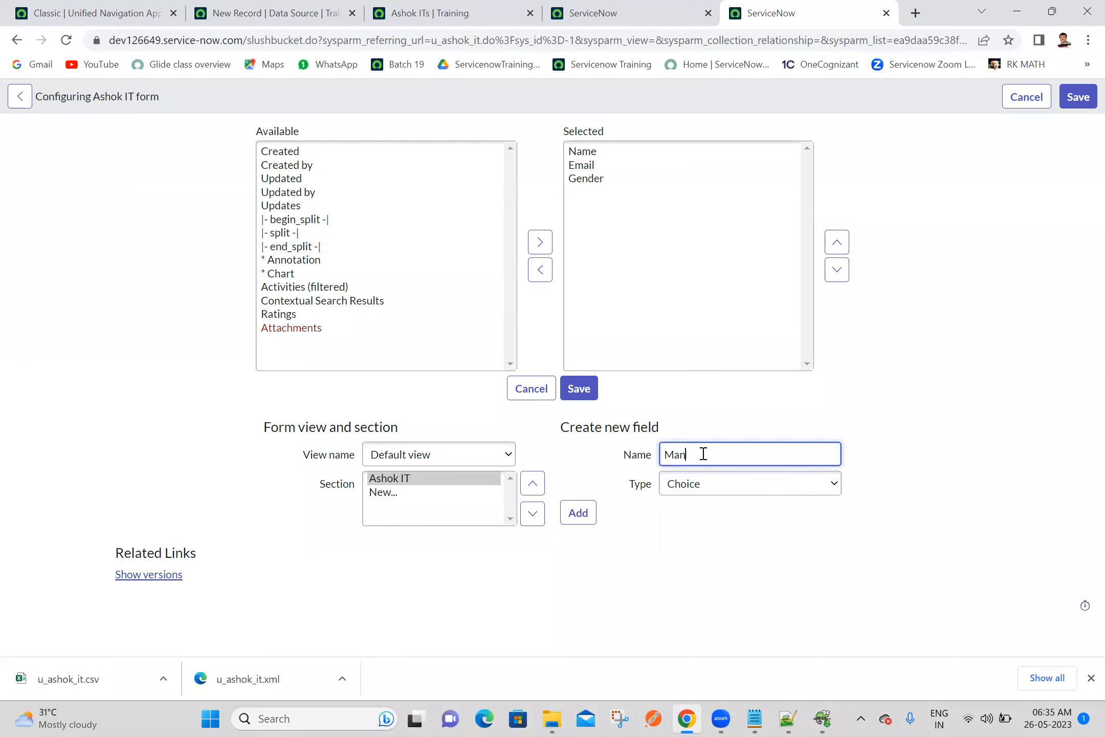
pyautogui.click(691, 489)
pyautogui.press('r')
pyautogui.press('Return')
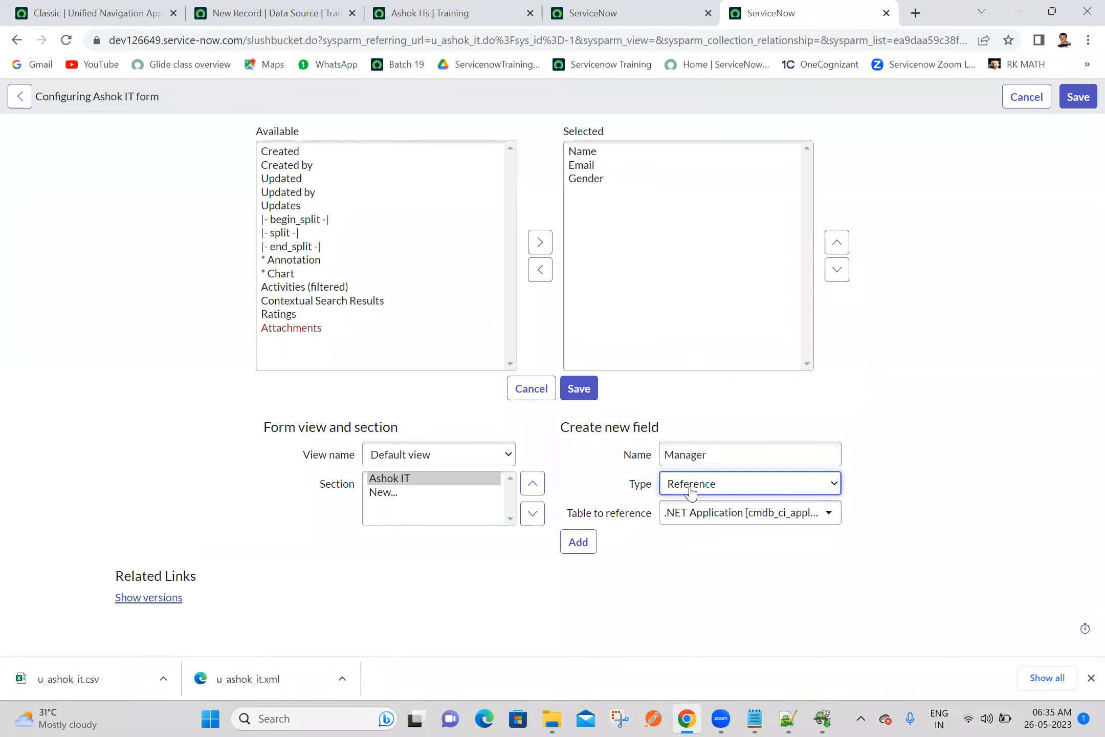
pyautogui.click(703, 522)
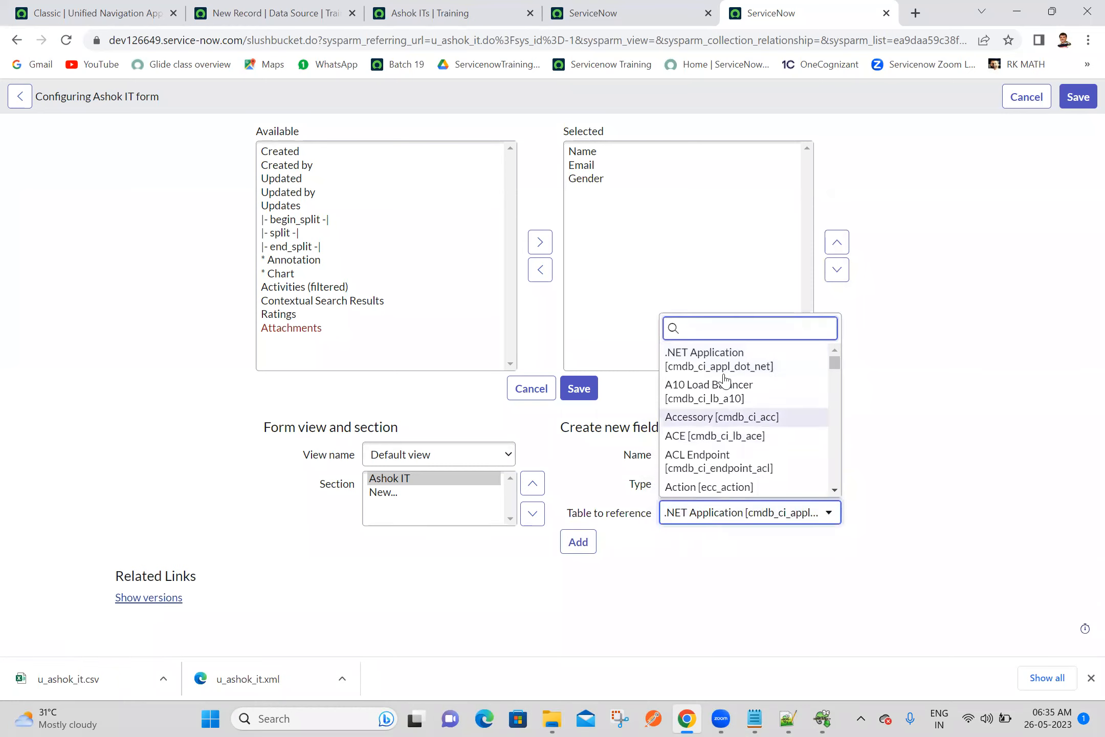
pyautogui.write('sys_user')
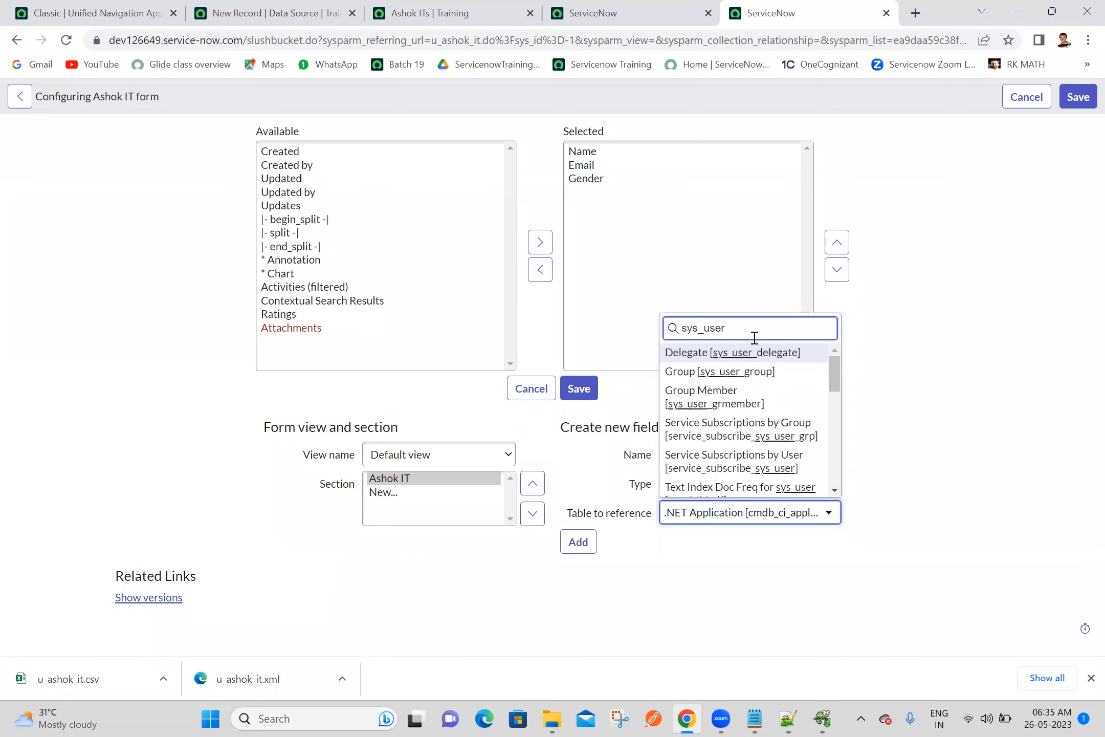
pyautogui.click(835, 490)
pyautogui.click(834, 490)
pyautogui.click(835, 490)
pyautogui.click(834, 490)
pyautogui.click(834, 490)
pyautogui.click(834, 490)
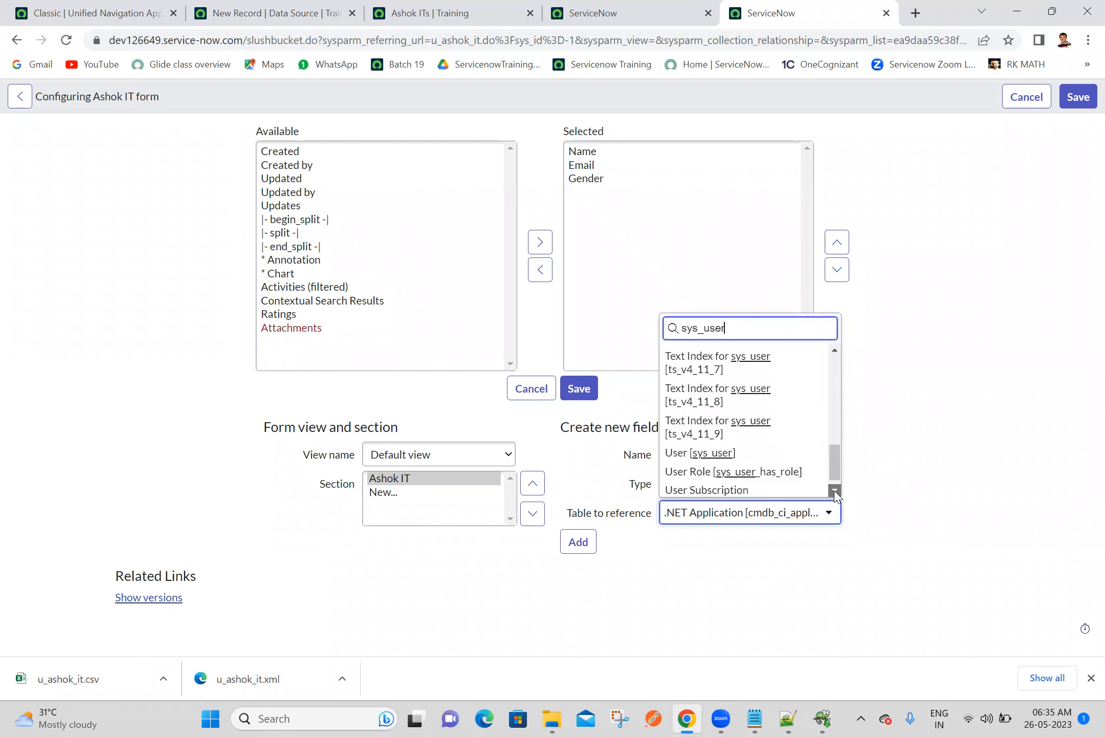
pyautogui.click(834, 490)
pyautogui.click(719, 435)
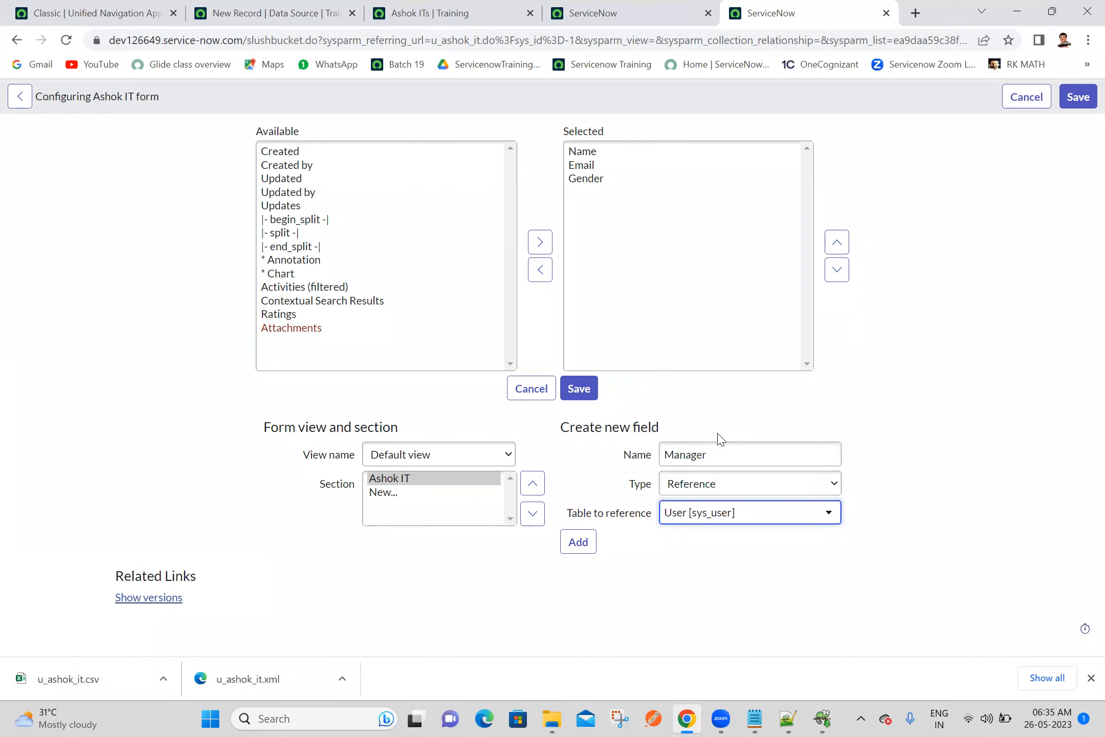
pyautogui.click(576, 546)
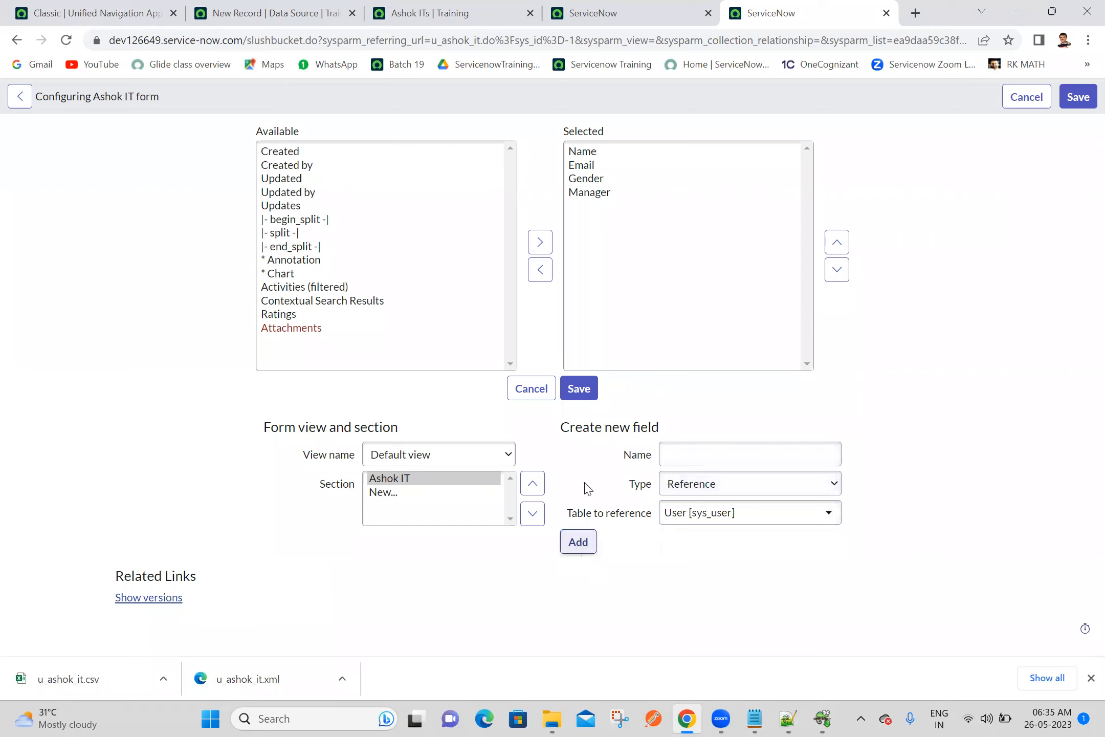
pyautogui.click(574, 389)
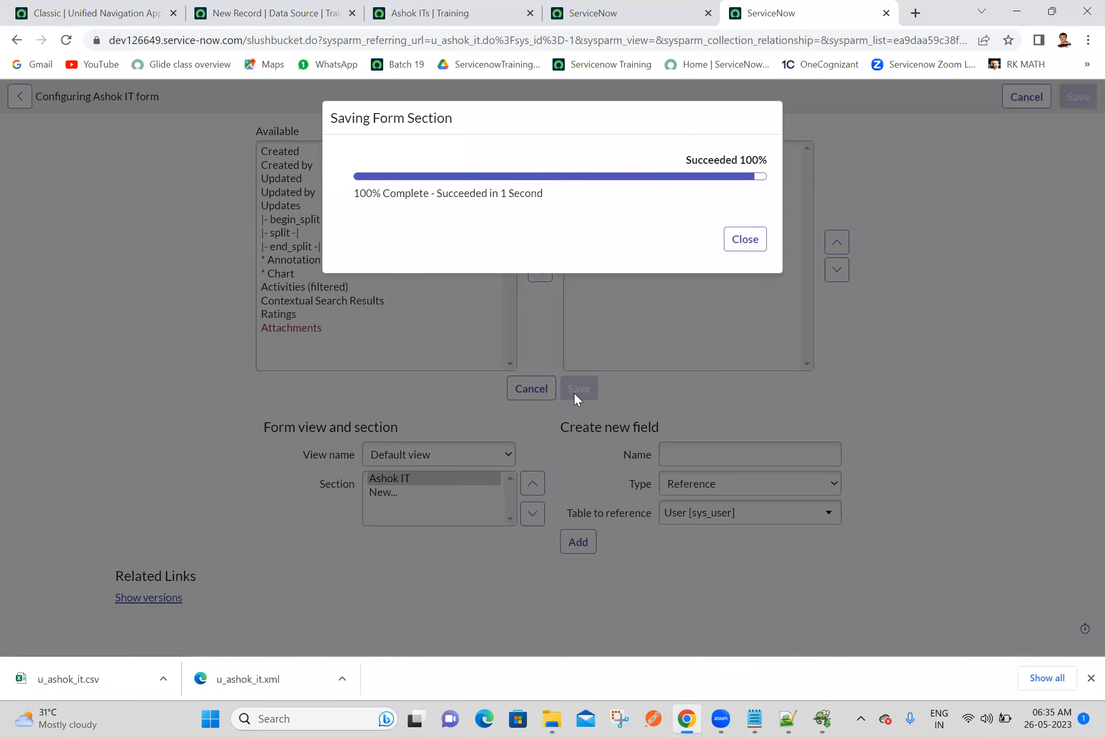
pyautogui.click(745, 240)
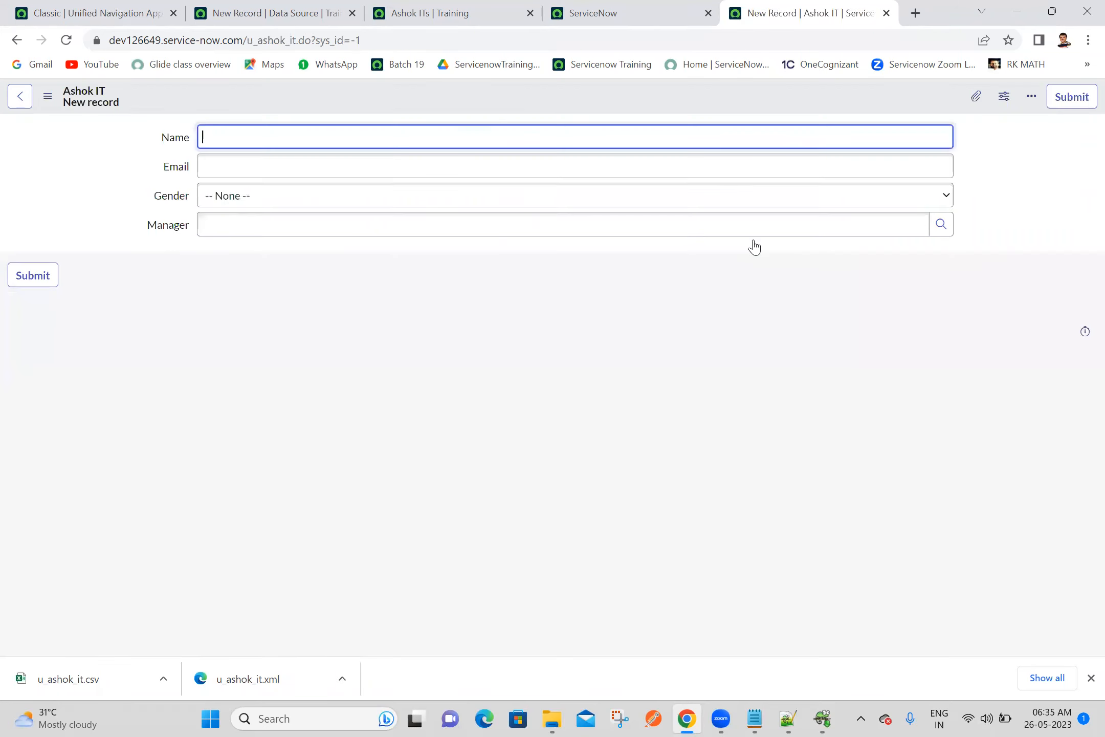
# Configure the Gender field's choices with the items Male and Female and save them
pyautogui.click(176, 200)
pyautogui.rightClick(175, 200)
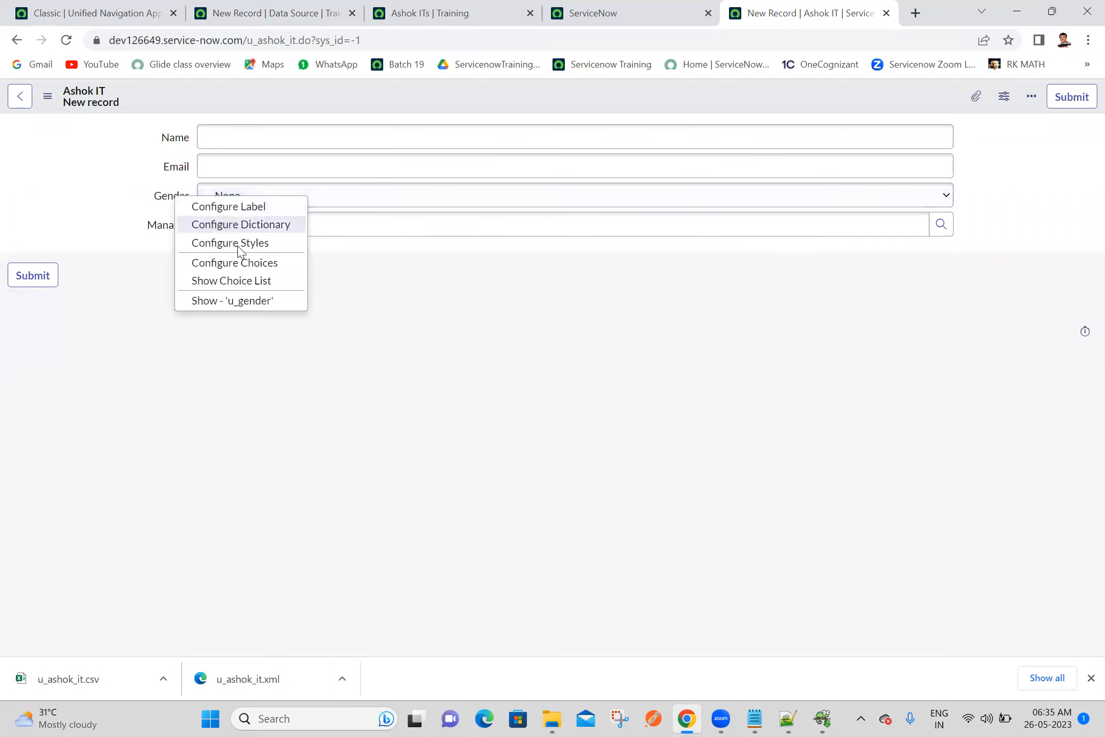
pyautogui.click(239, 262)
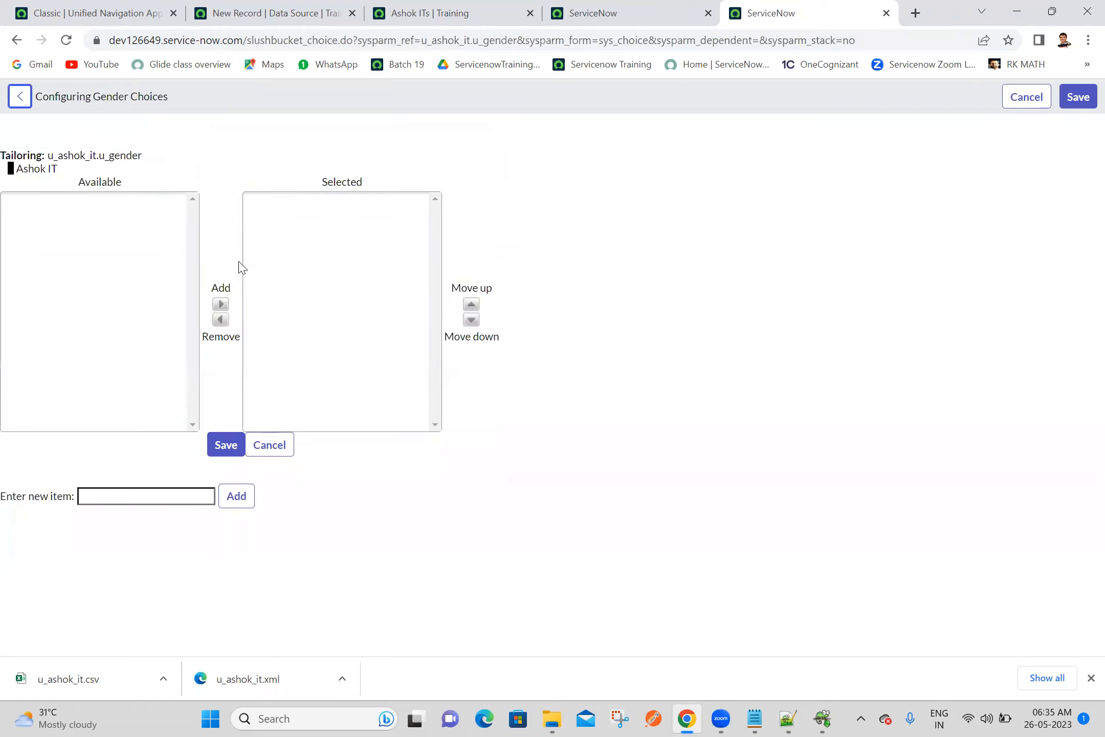
pyautogui.click(129, 497)
pyautogui.write('M')
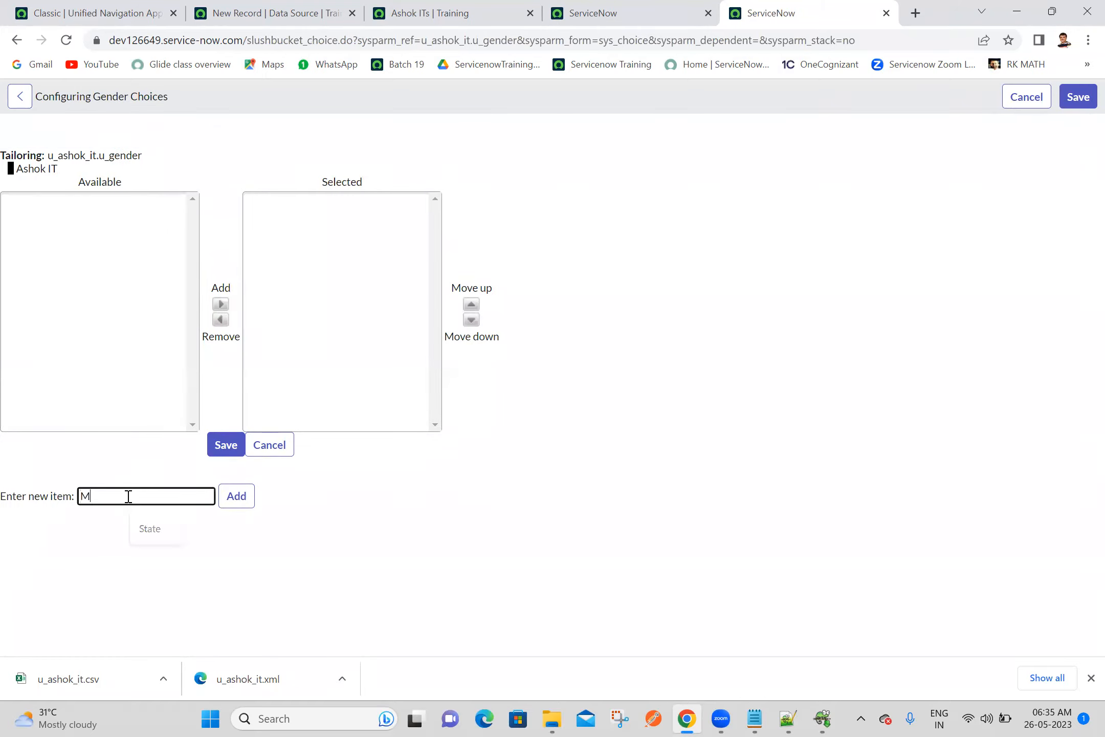
pyautogui.write('ale')
pyautogui.click(235, 498)
pyautogui.click(170, 501)
pyautogui.write('Fem')
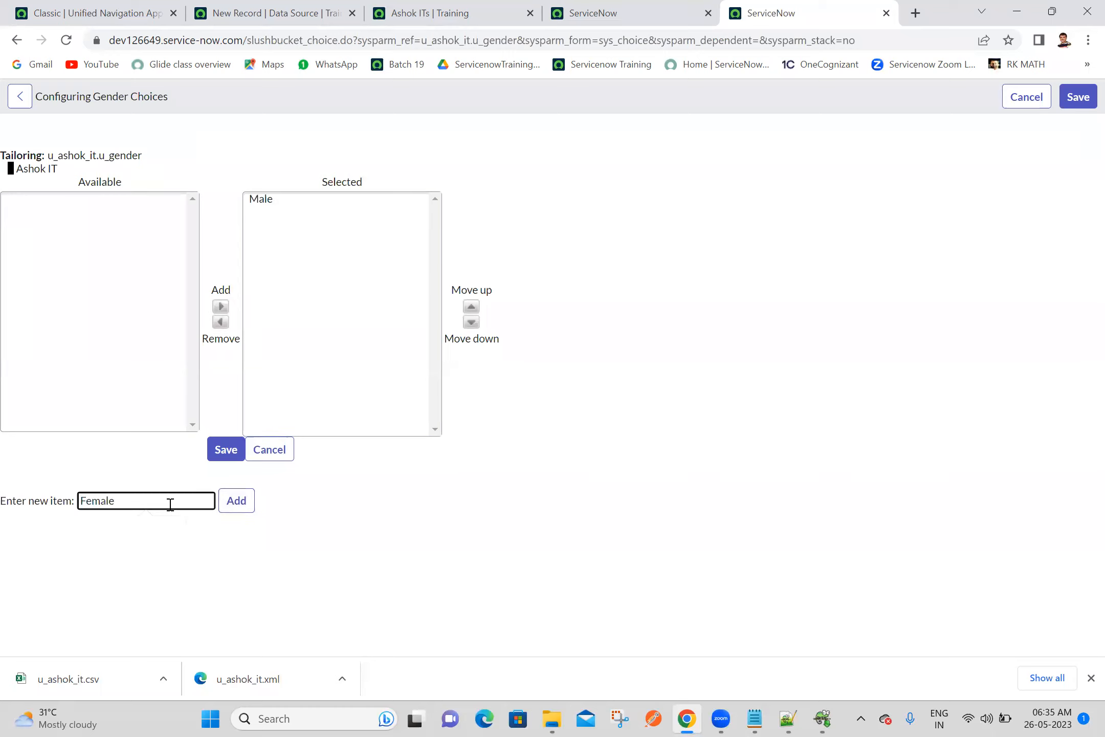
pyautogui.click(237, 504)
pyautogui.click(234, 453)
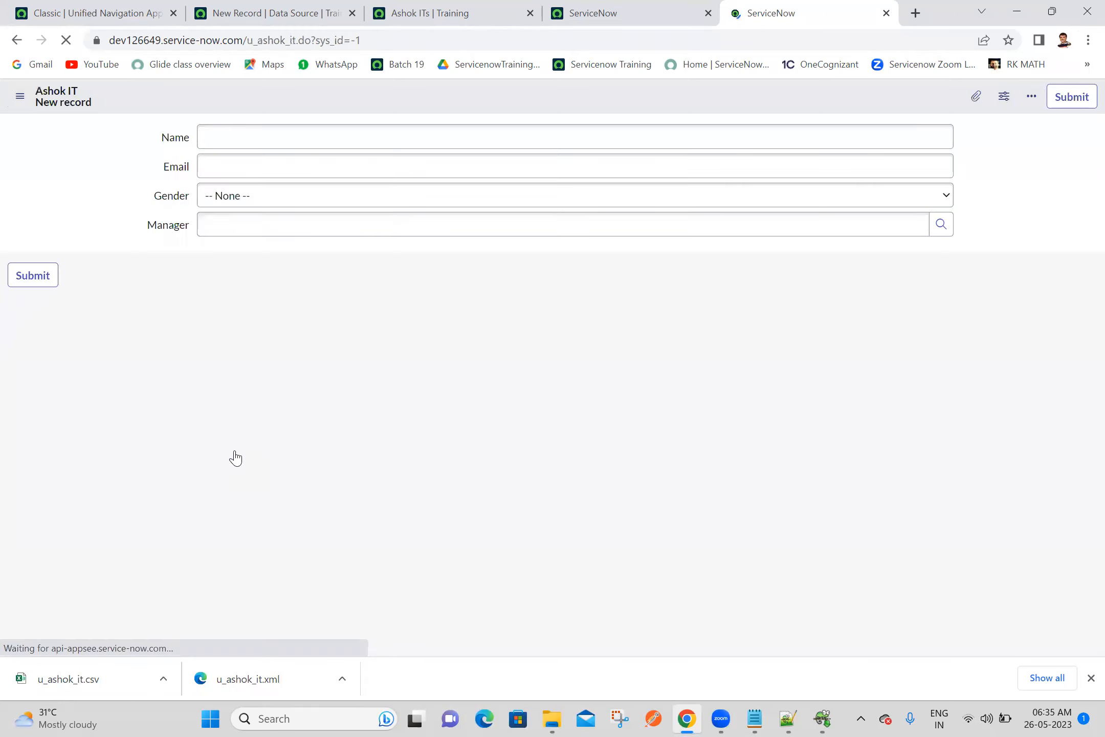
# View the Gender choices on the new Ashok IT record form and return to the source instance's home page
pyautogui.click(387, 204)
pyautogui.click(387, 204)
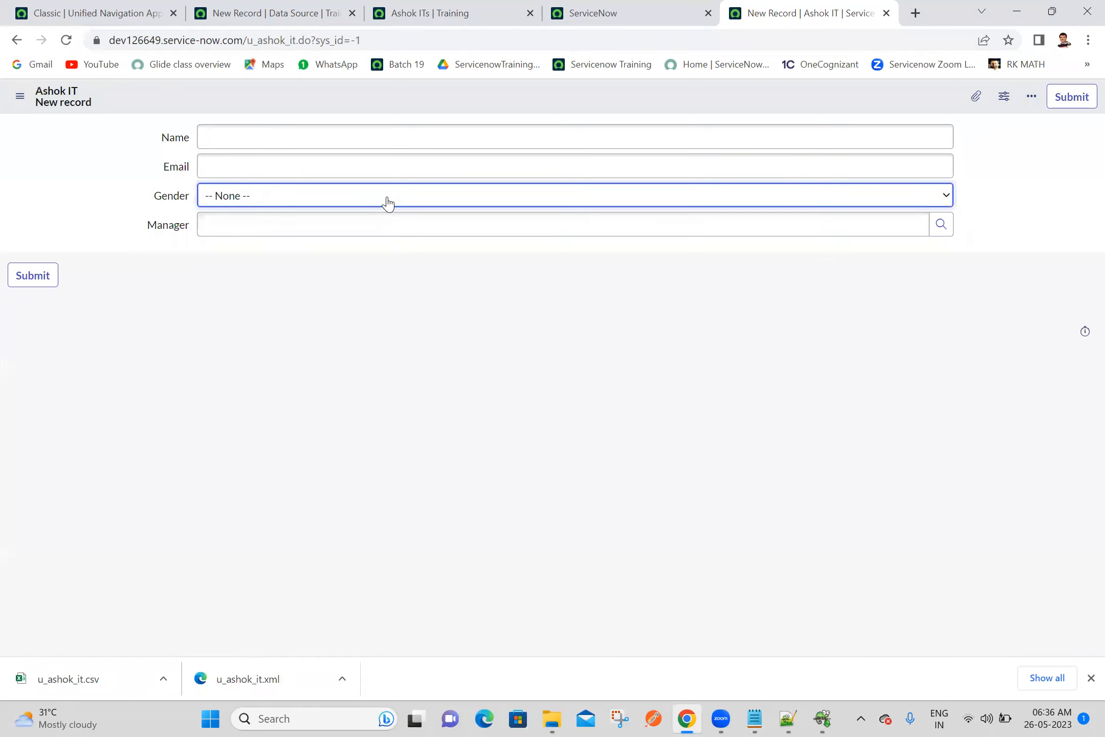
pyautogui.click(655, 12)
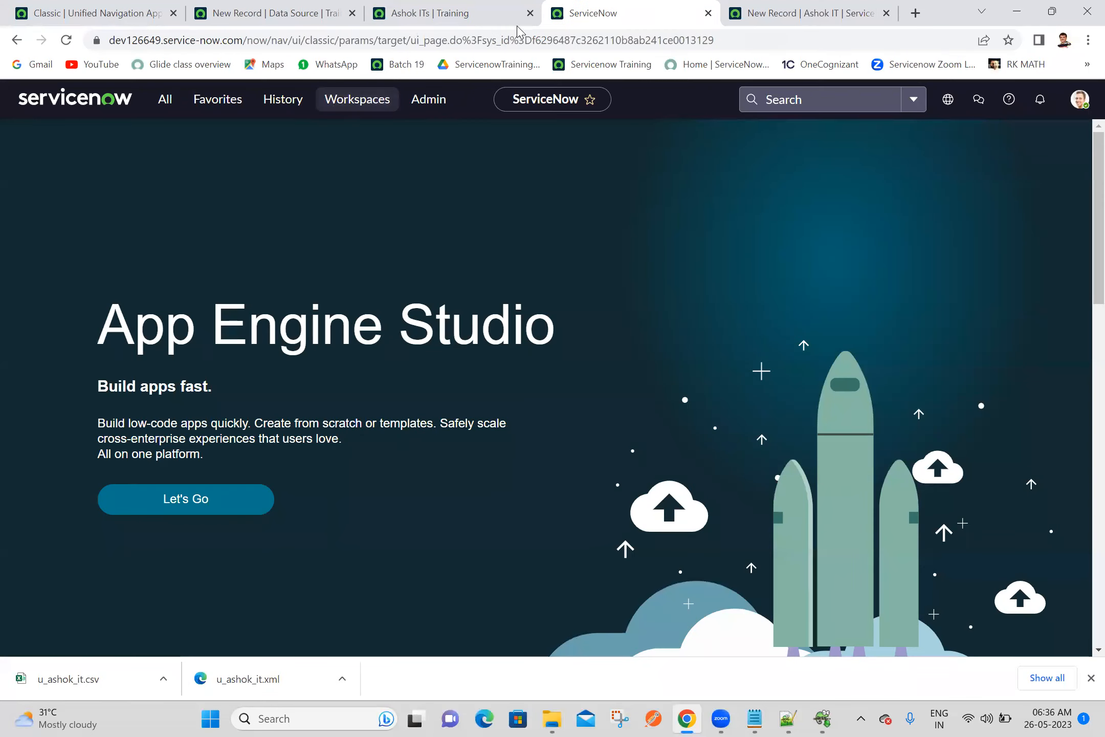
pyautogui.click(750, 11)
pyautogui.click(679, 7)
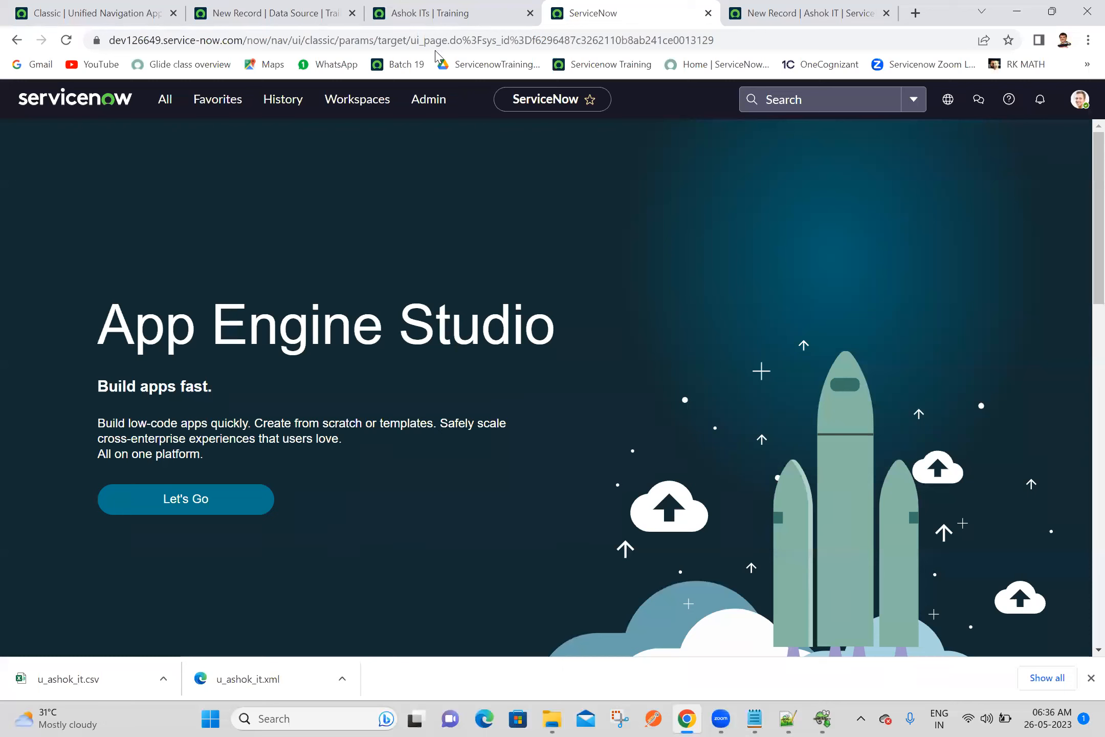
# Open the Ashok IT records list by entering u_ashok_it.LIST in the navigator filter
pyautogui.click(163, 98)
pyautogui.write('ashok')
pyautogui.press('BackSpace')
pyautogui.press('BackSpace')
pyautogui.press('BackSpace')
pyautogui.press('BackSpace')
pyautogui.press('BackSpace')
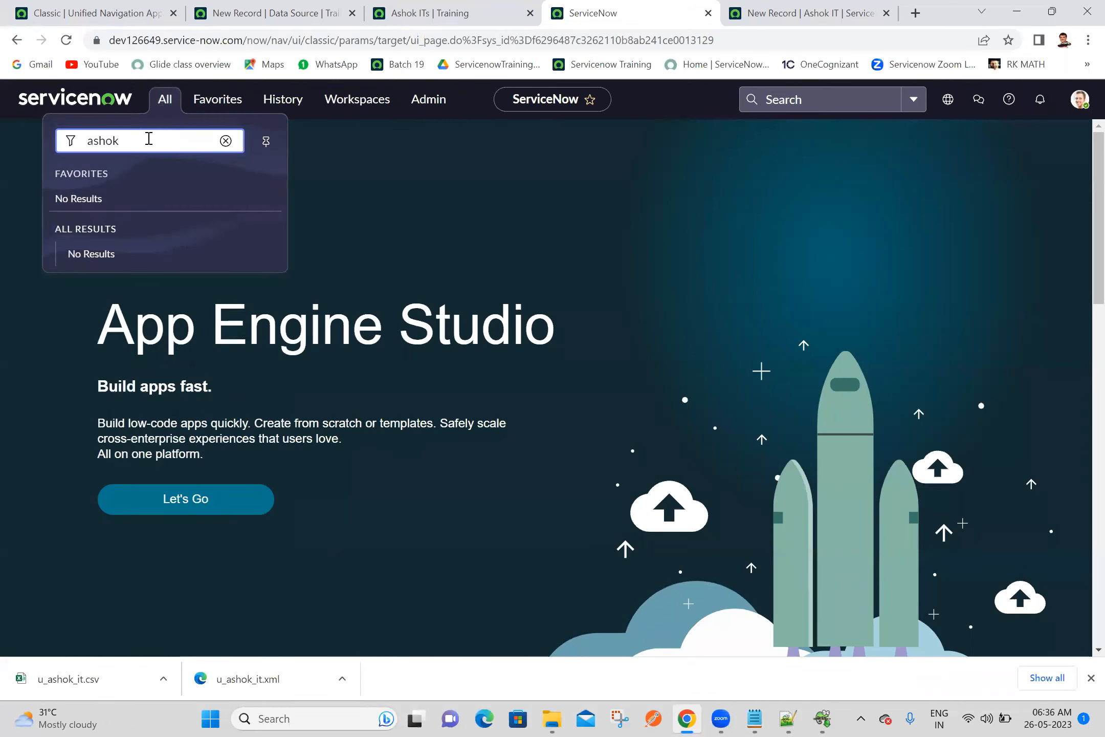
pyautogui.write('u')
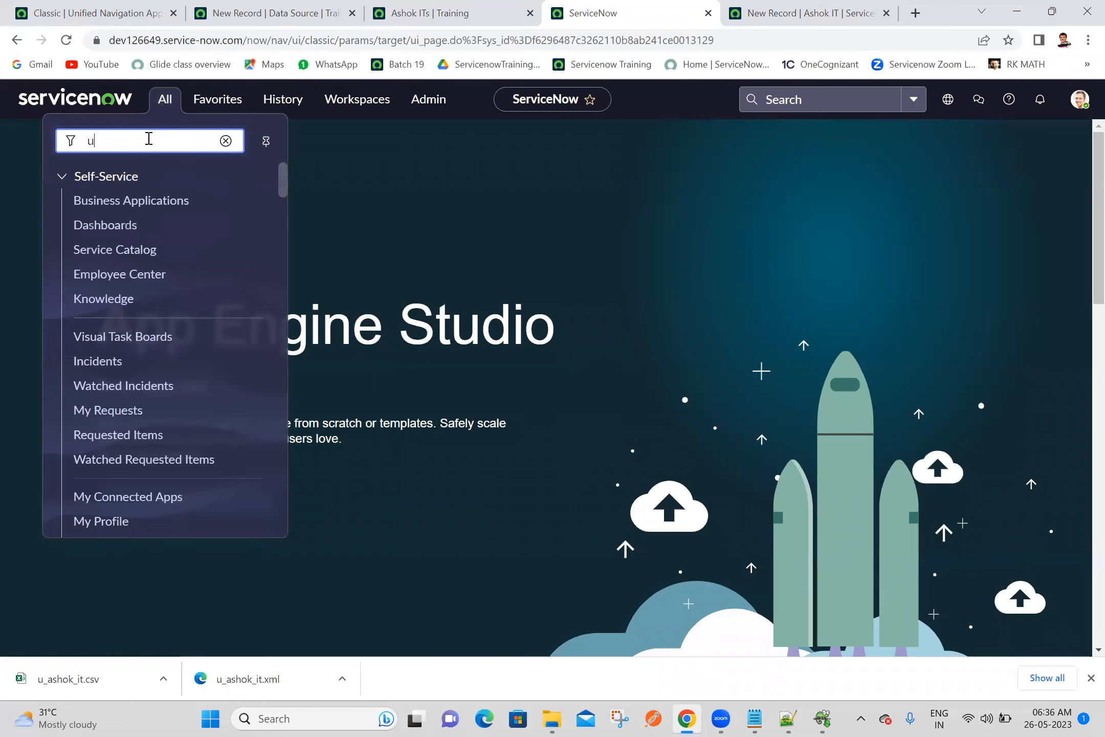
pyautogui.write('_asho')
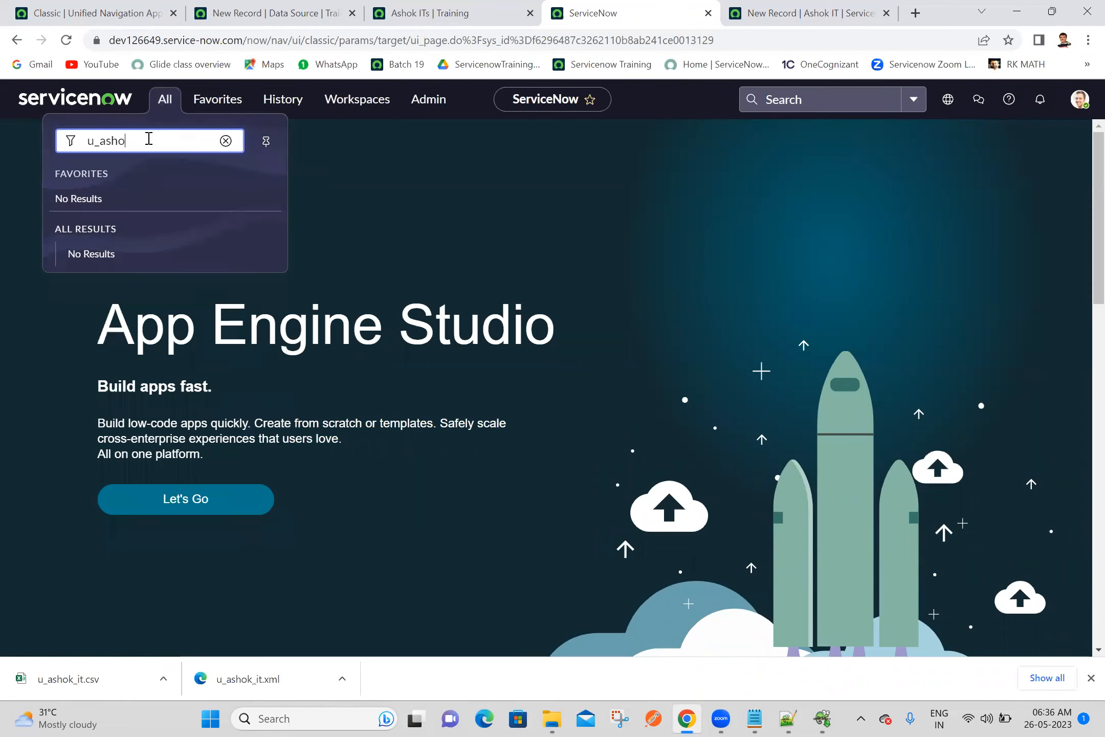
pyautogui.write('k_it.LIST')
pyautogui.press('Return')
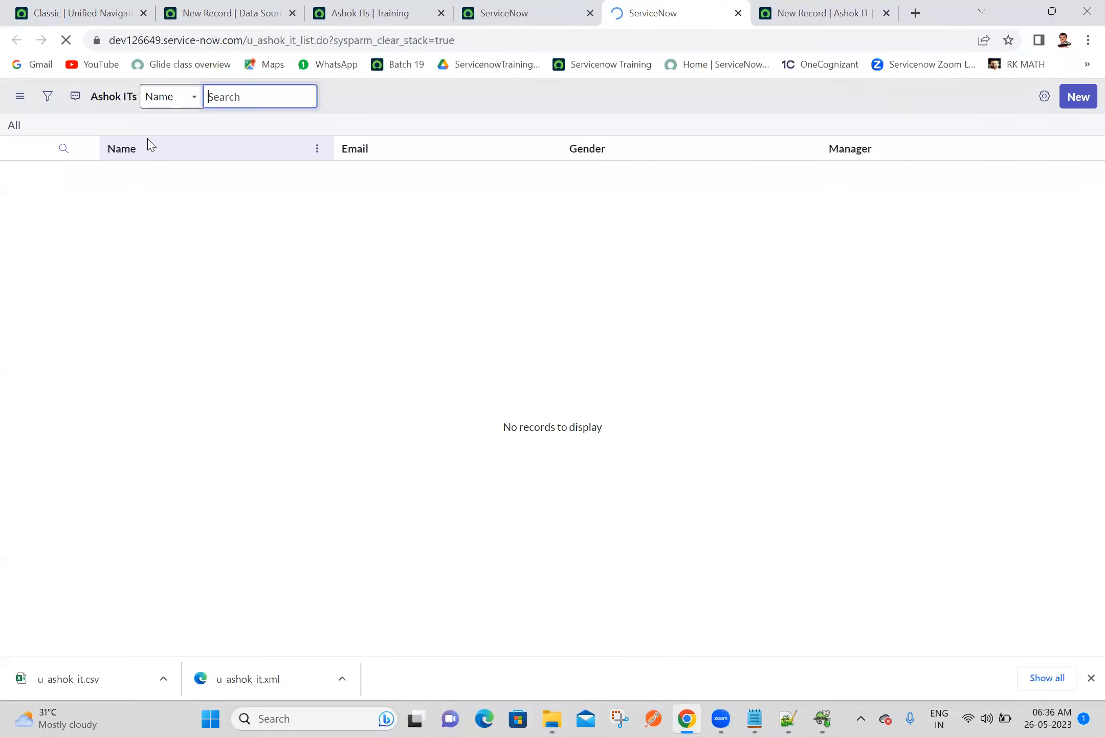
# Import the u_ashok_it.xml file from Downloads into the empty Ashok ITs list using Import XML
pyautogui.rightClick(147, 148)
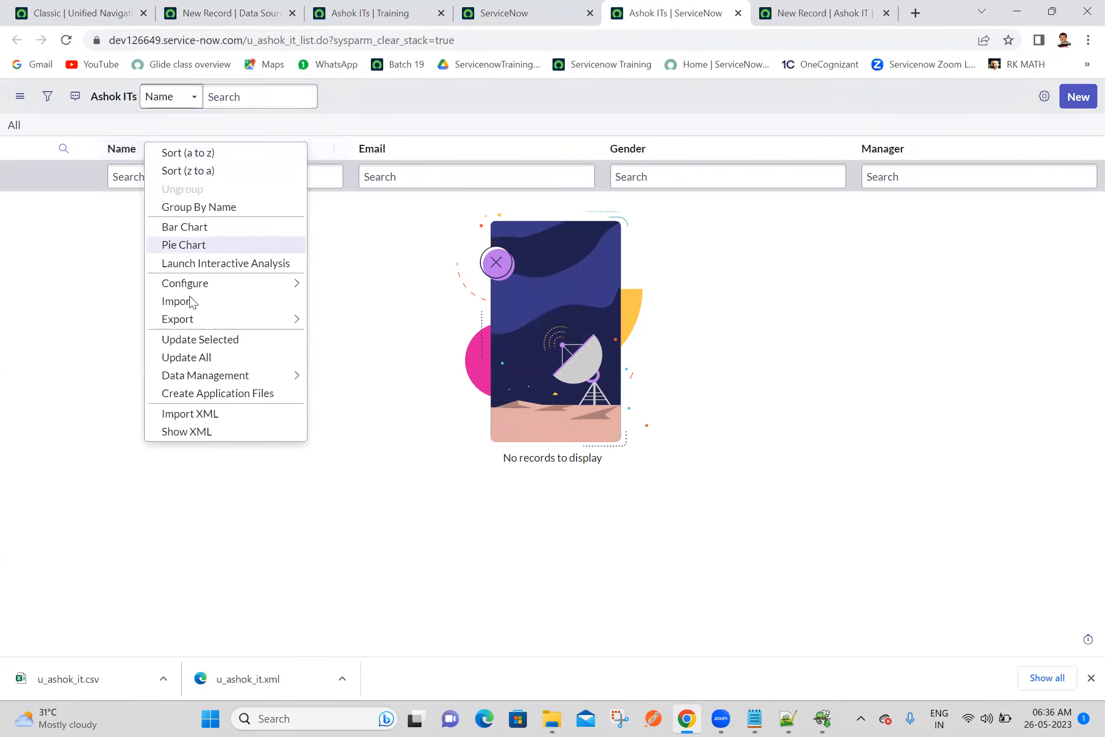
pyautogui.click(198, 415)
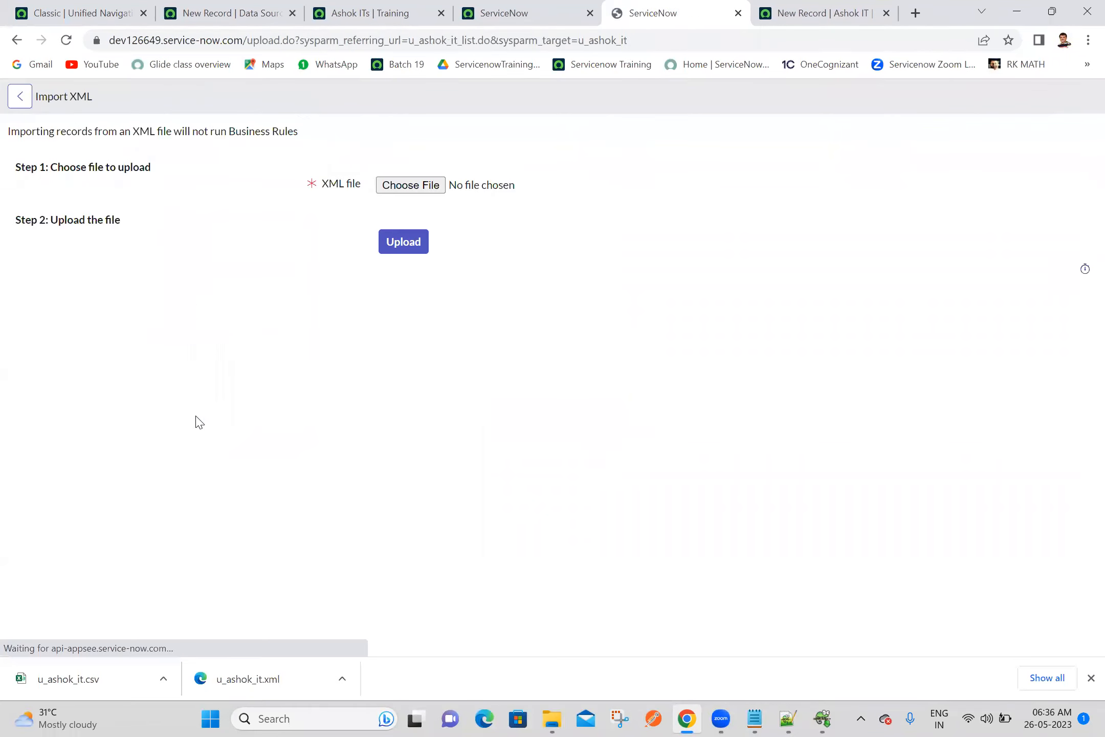
pyautogui.click(410, 185)
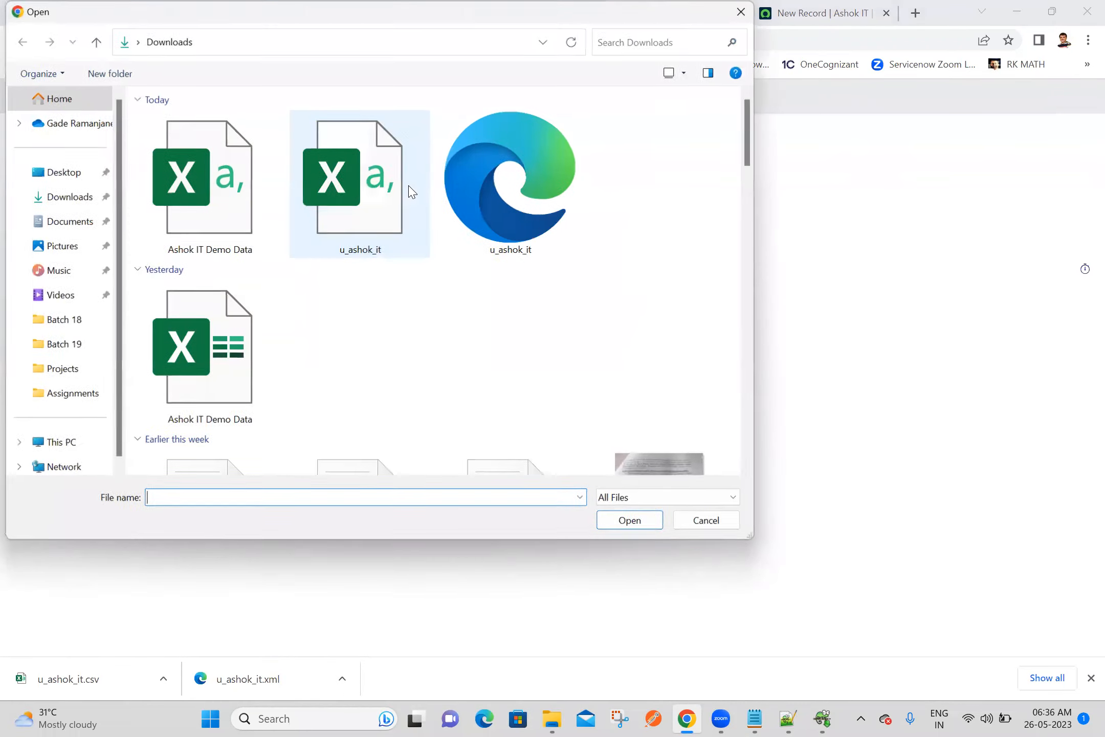
pyautogui.click(532, 203)
pyautogui.doubleClick(532, 205)
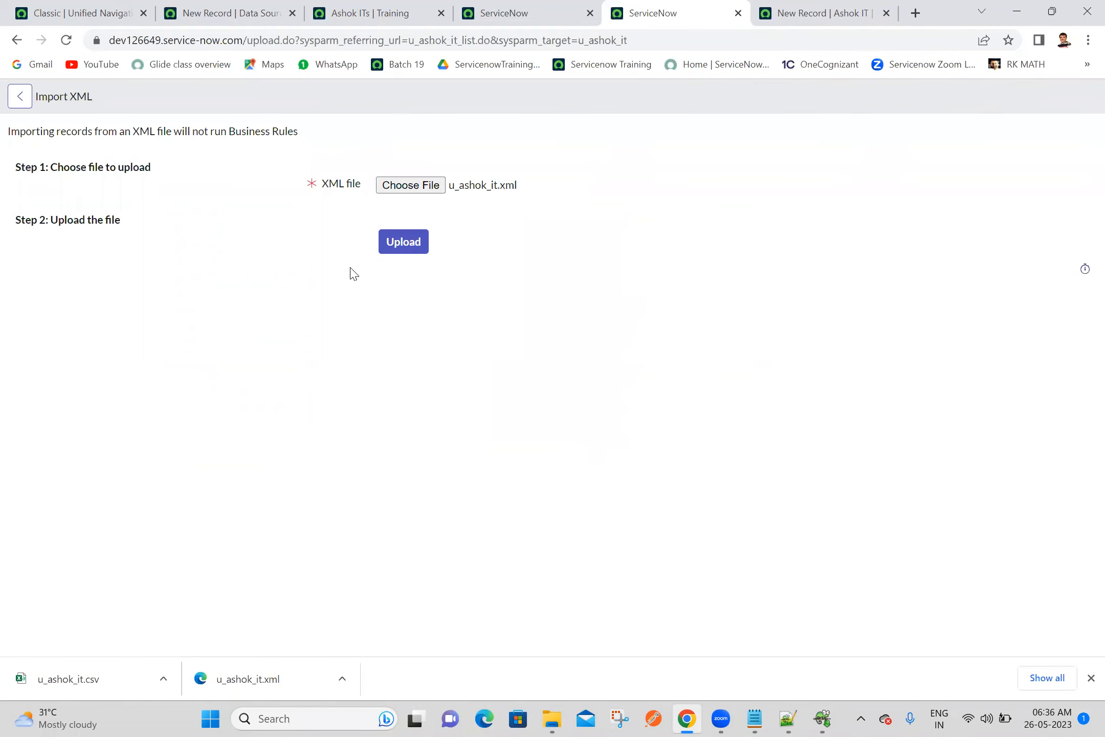
pyautogui.click(418, 244)
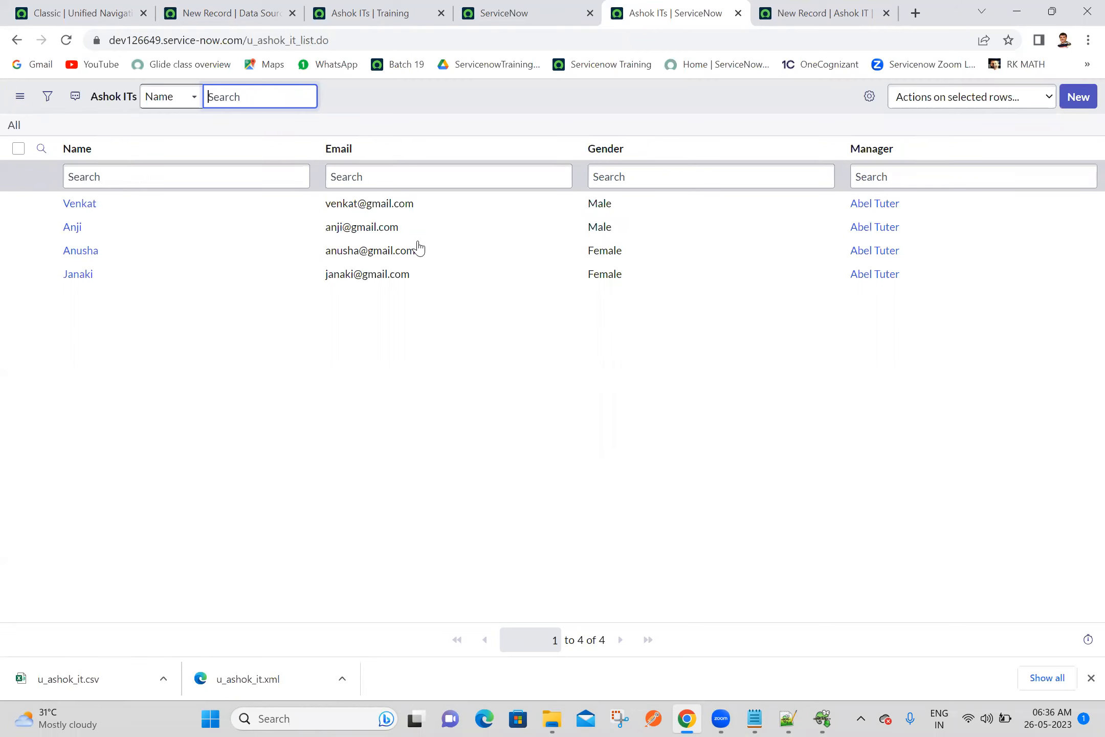
pyautogui.rightClick(342, 151)
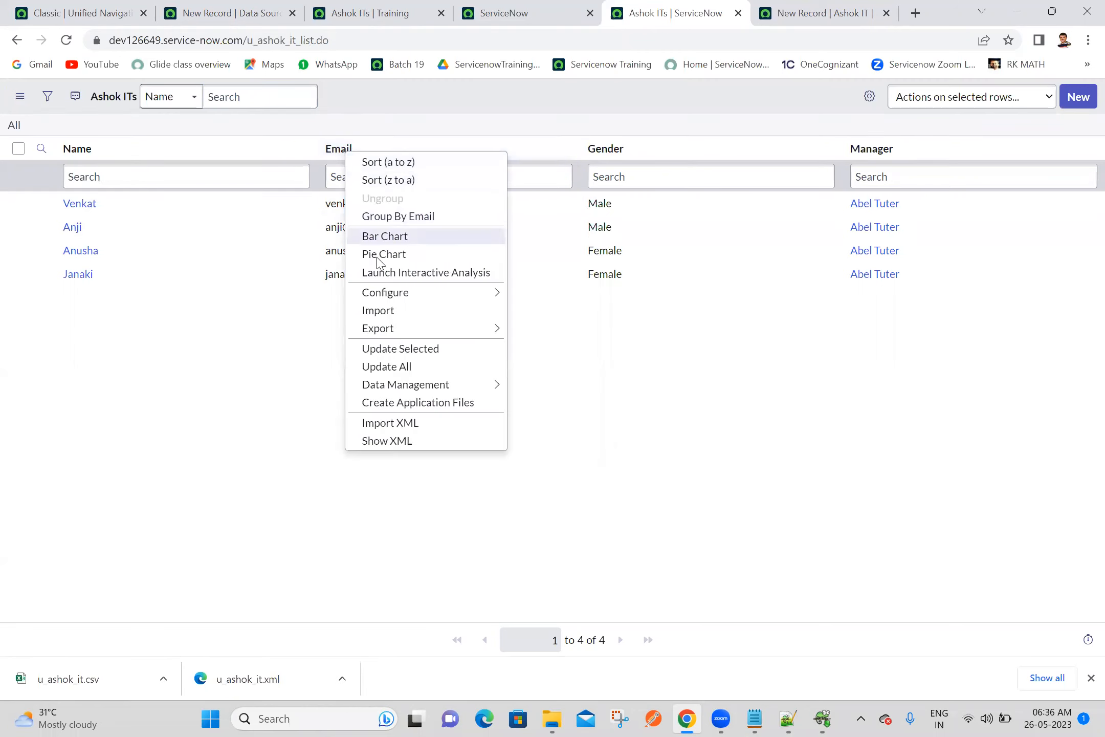
pyautogui.moveTo(494, 327)
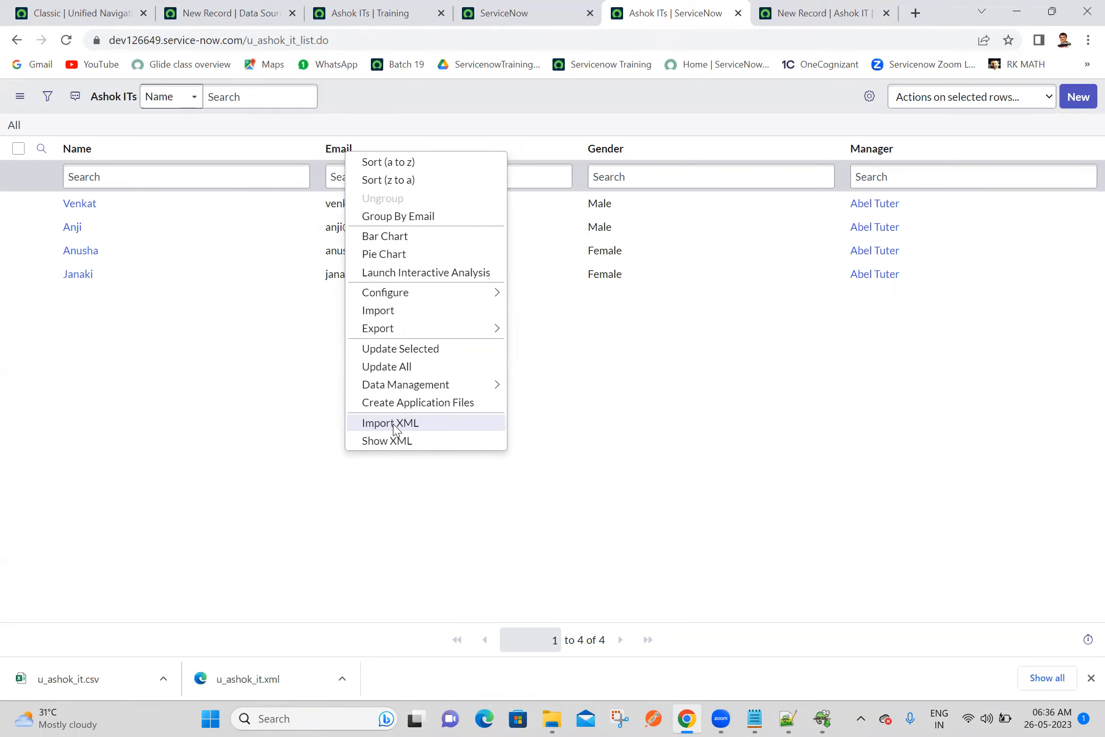
pyautogui.press('Escape')
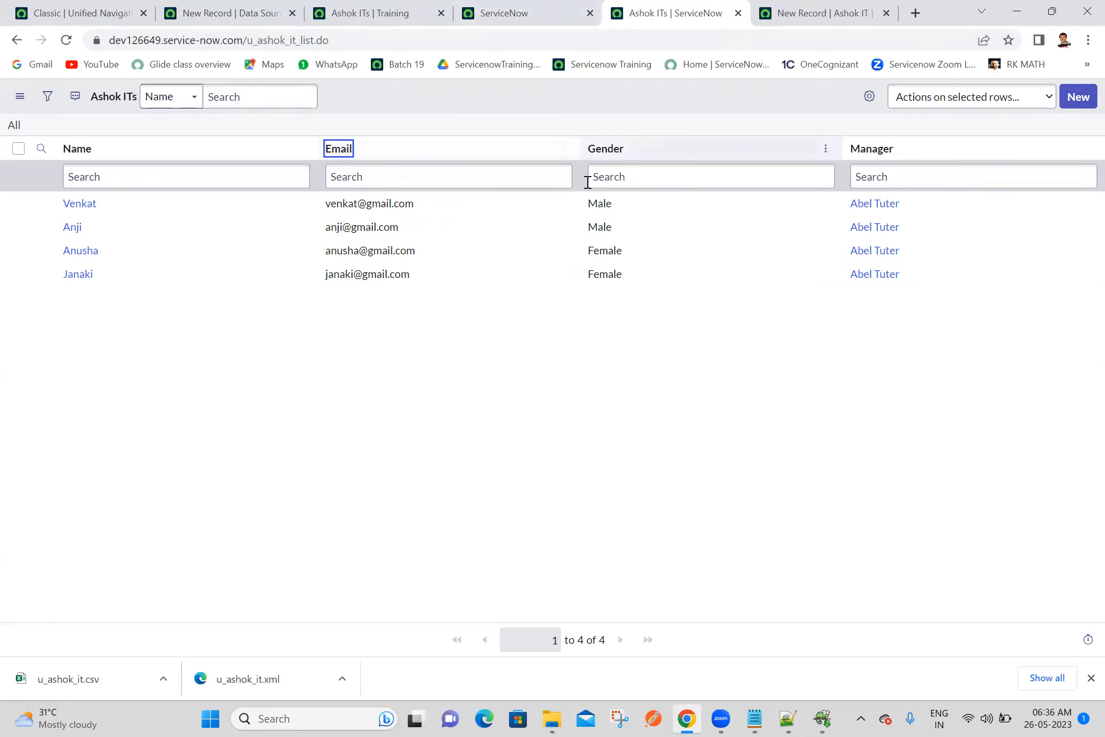
# Return to the new Ashok IT Data Source 6 record and set XPath for each row to //u_ashok_it
pyautogui.click(571, 6)
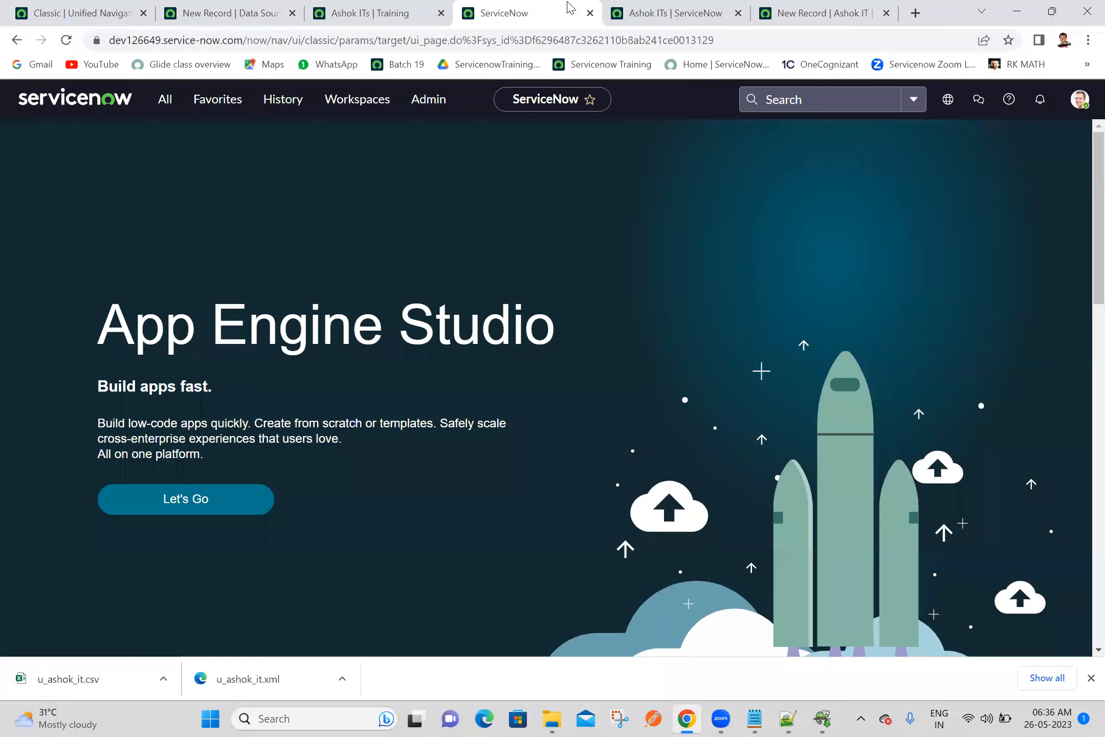
pyautogui.click(343, 7)
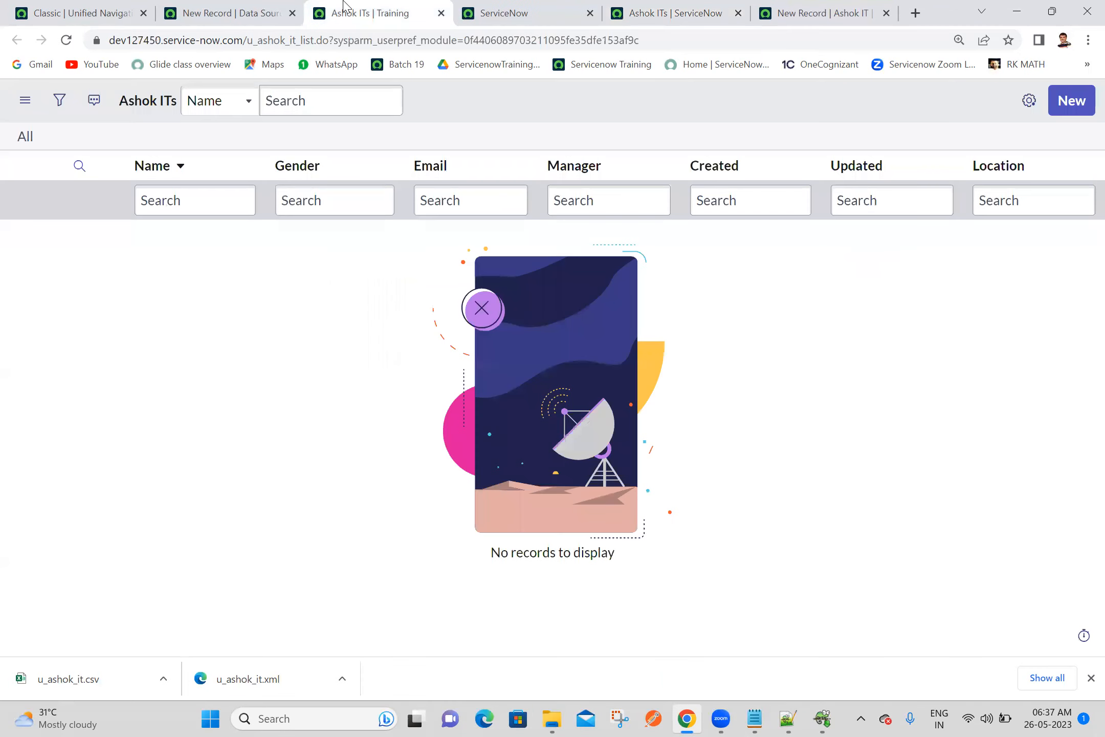
pyautogui.click(225, 13)
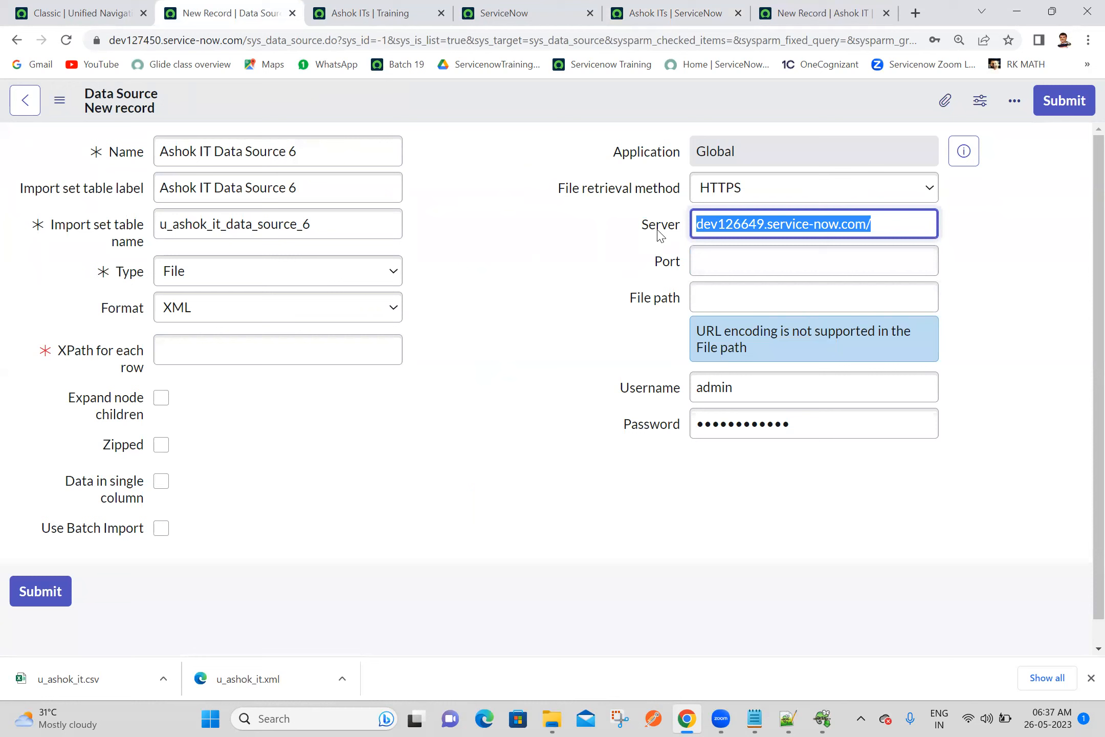
pyautogui.click(330, 353)
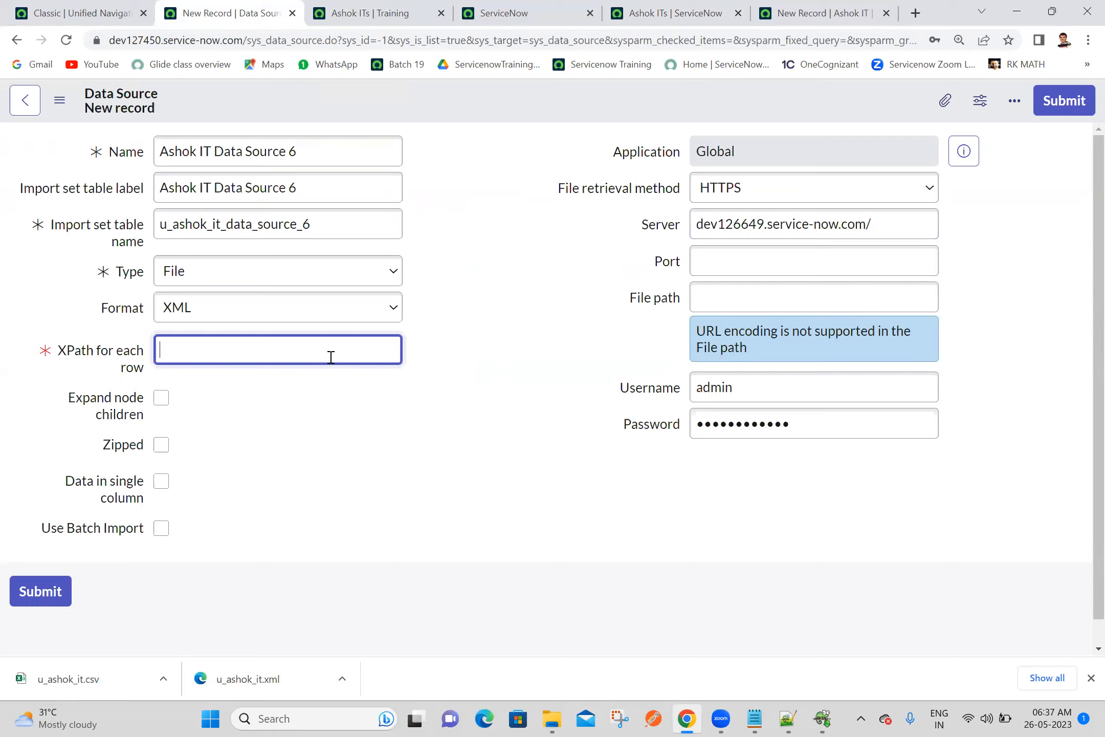
pyautogui.write('//')
pyautogui.write('u_ashok_it')
# Set the data source's File path to u_ashok_it.do?XML
pyautogui.click(702, 300)
pyautogui.write('g_ashok')
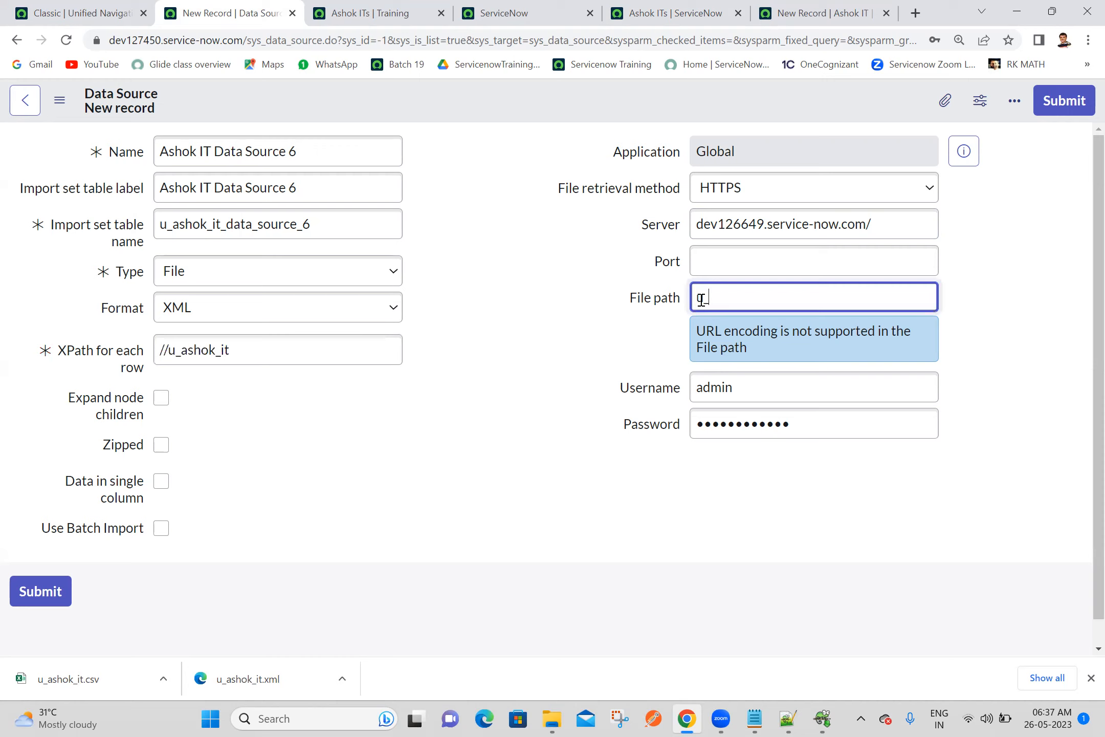
pyautogui.write('_it.do?XML')
pyautogui.click(462, 276)
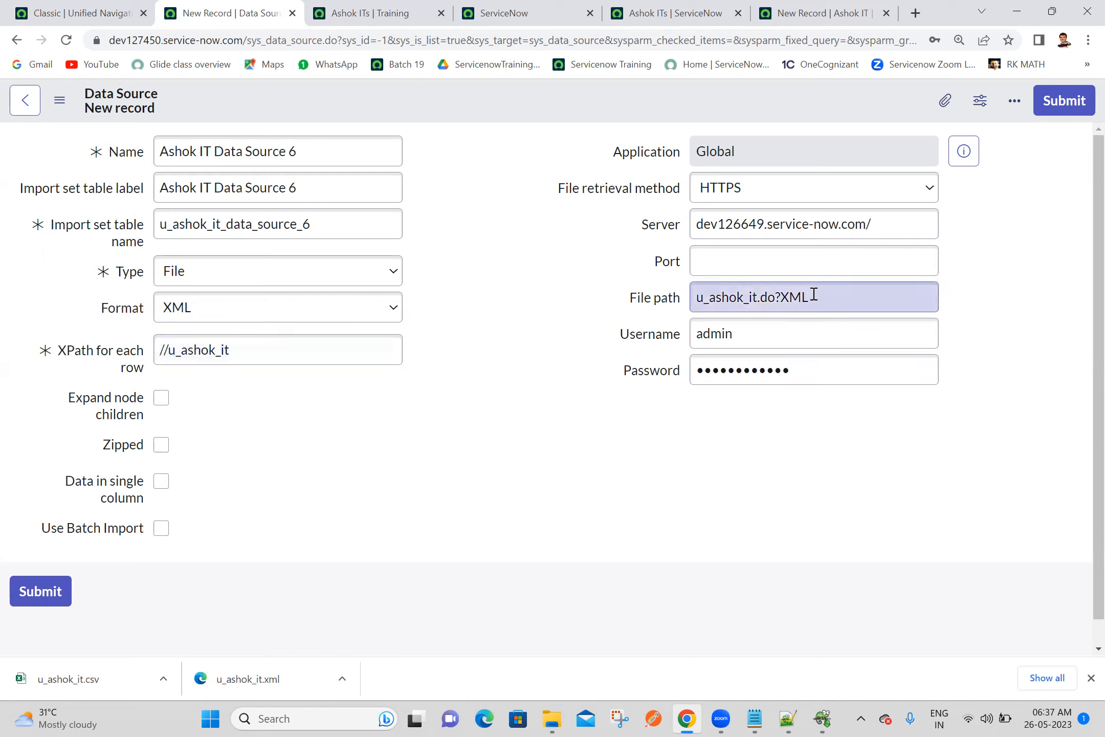
pyautogui.doubleClick(271, 348)
pyautogui.click(271, 348)
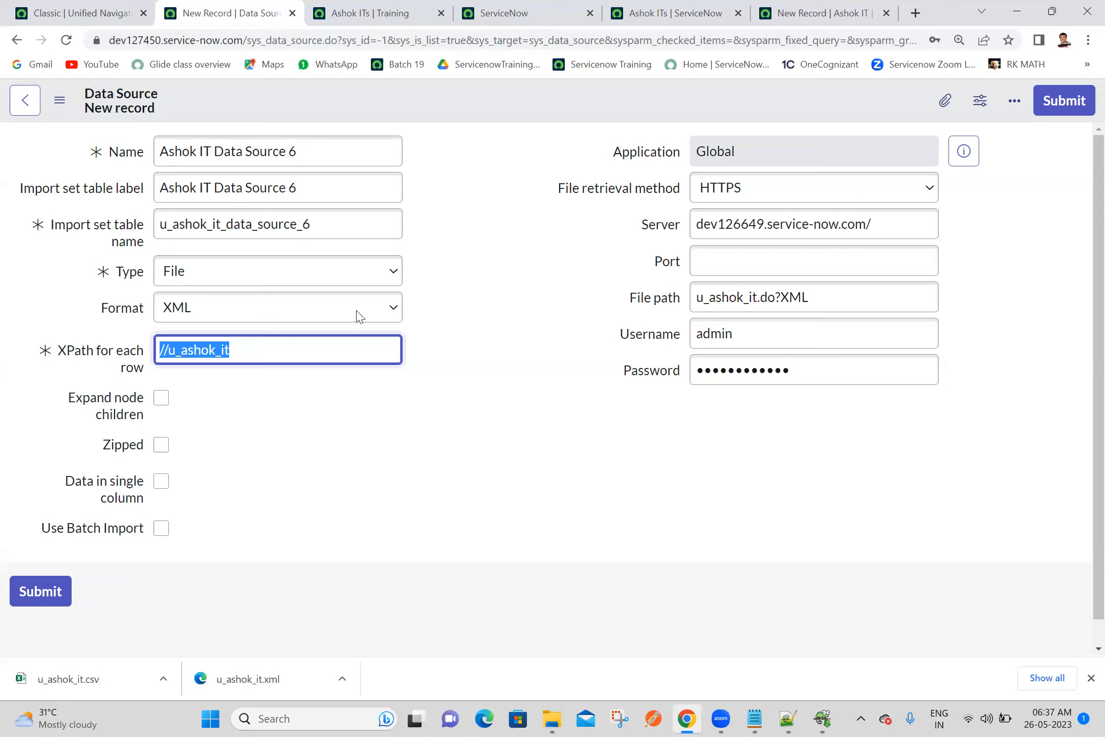
pyautogui.click(465, 279)
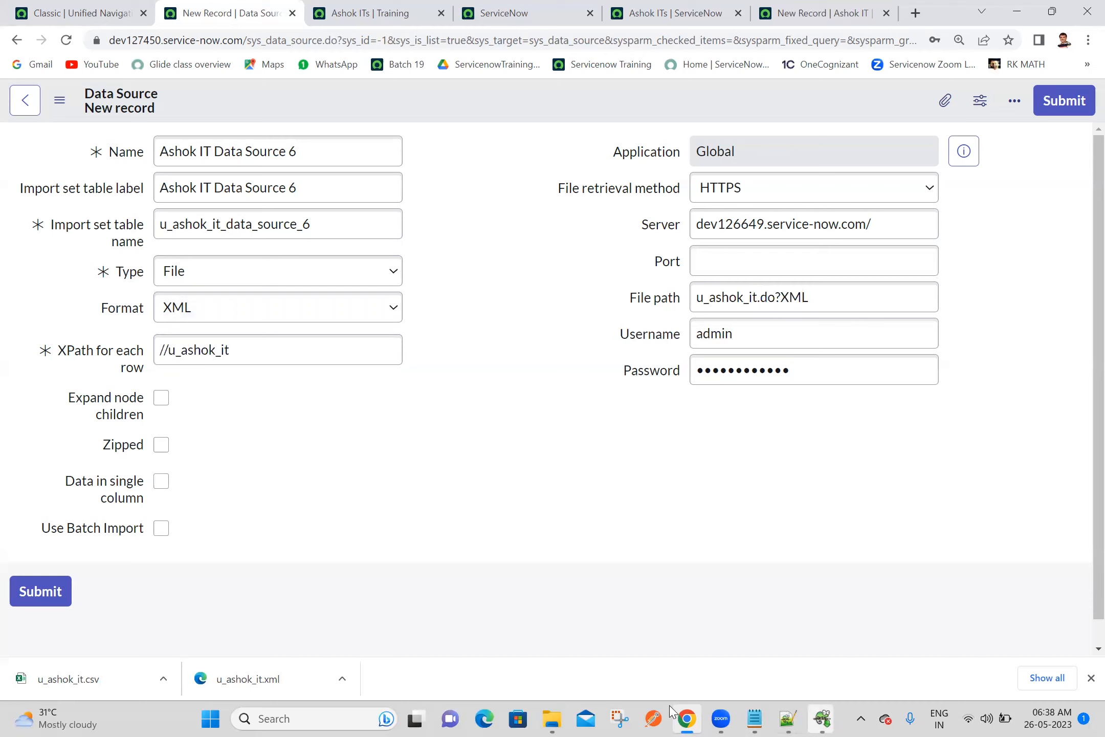
# Switch to the Batch 19 notes in Notepad and write "By using XML without attachment in data source we have to provide"
pyautogui.hotkey('alt', 'Tab')
pyautogui.write('usi')
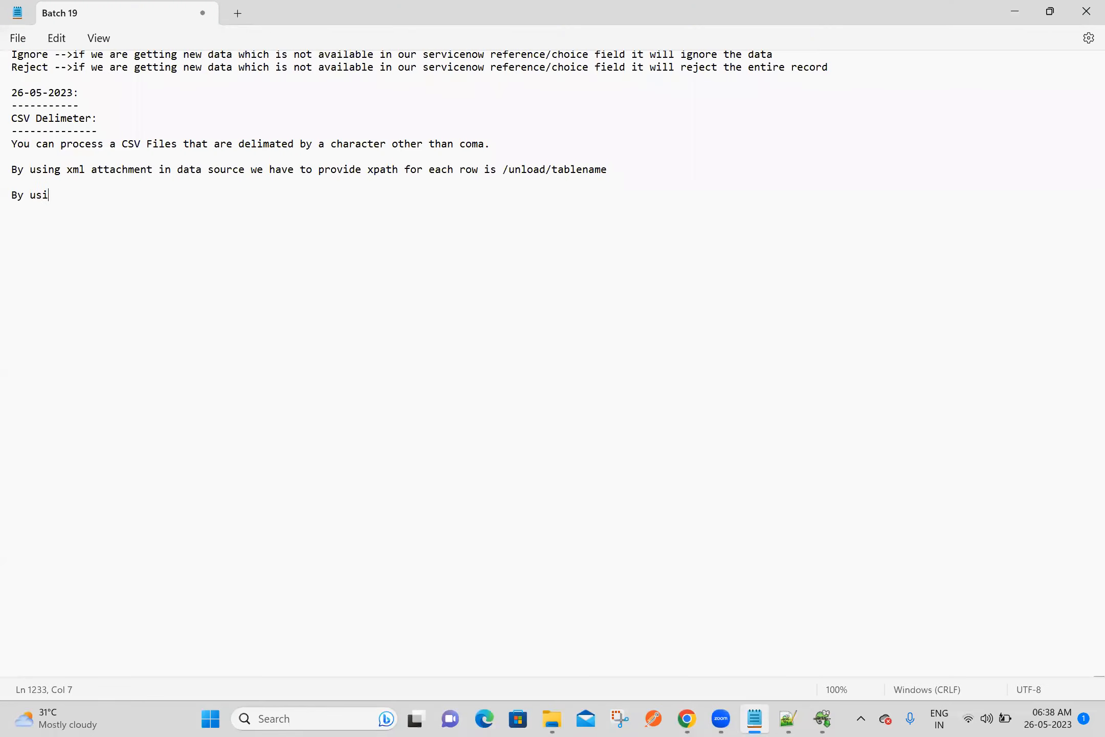
pyautogui.write('ng XML without attachment in dat')
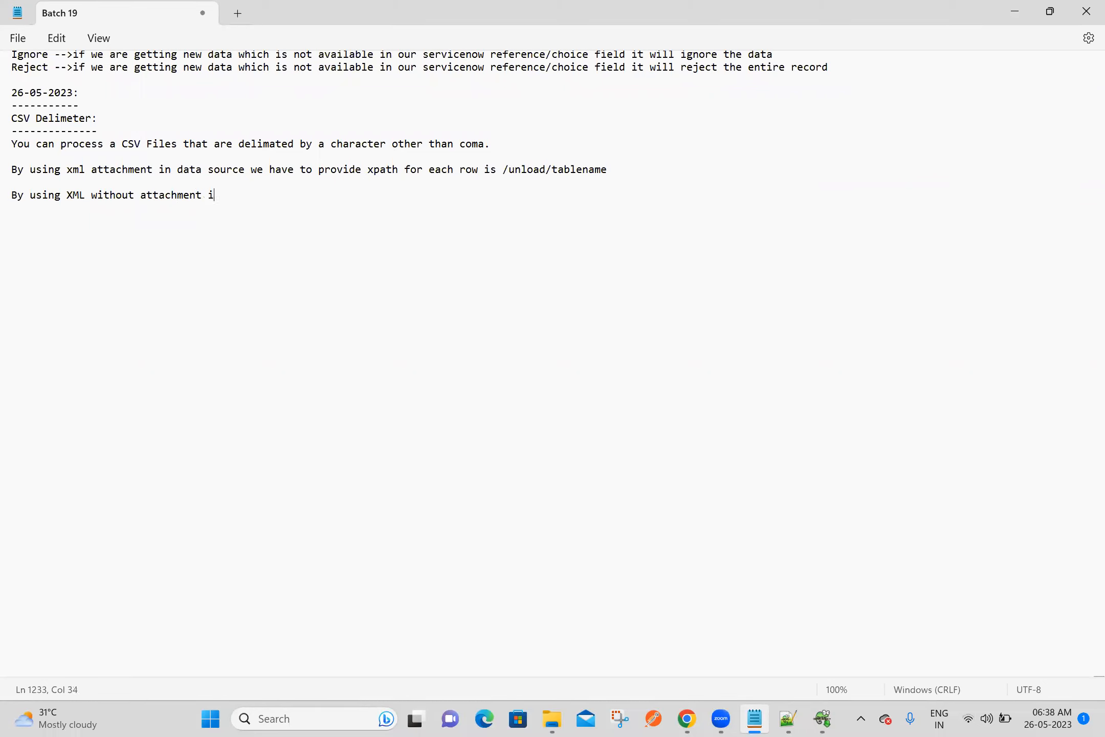
pyautogui.write('a source we have to provide ')
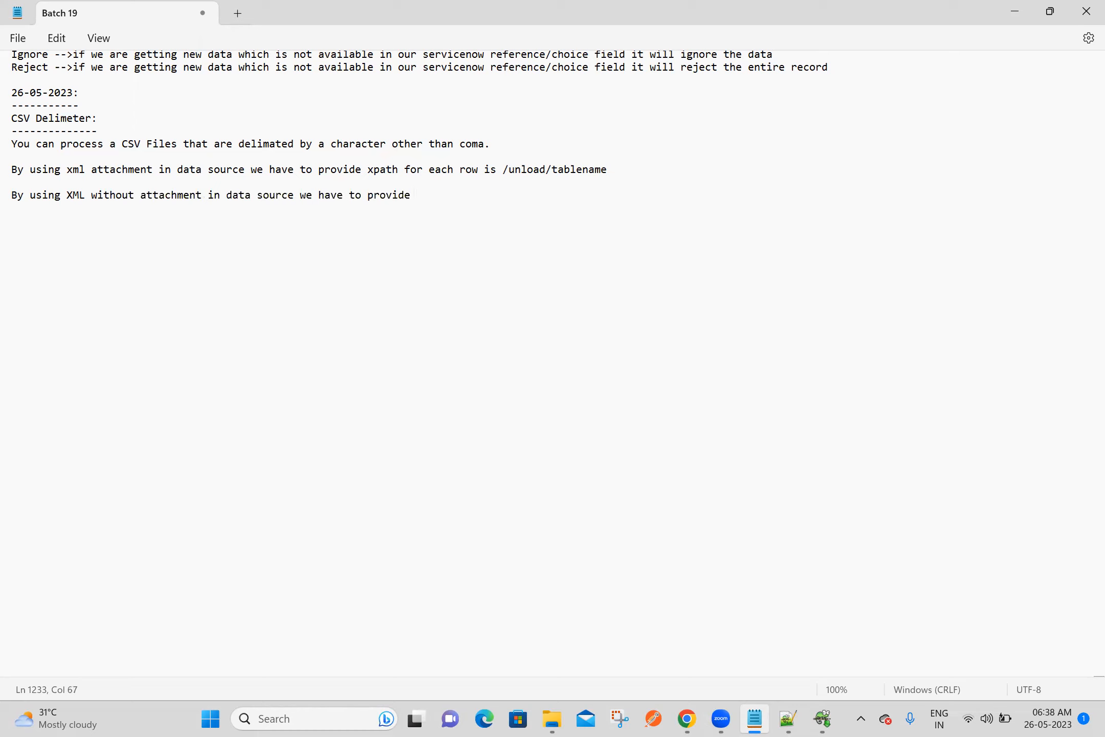
pyautogui.write('xpath for each row is //ta')
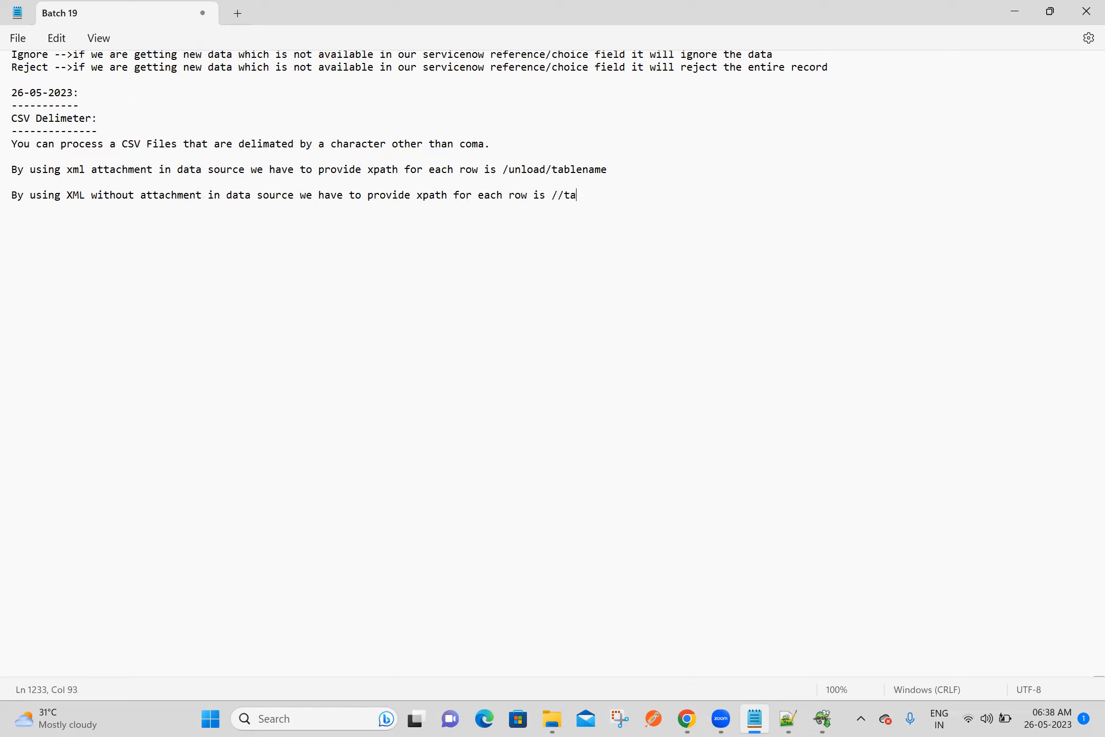
# Continue the note line with "xpath for each row is //tablename"
pyautogui.write('blename and file path is t')
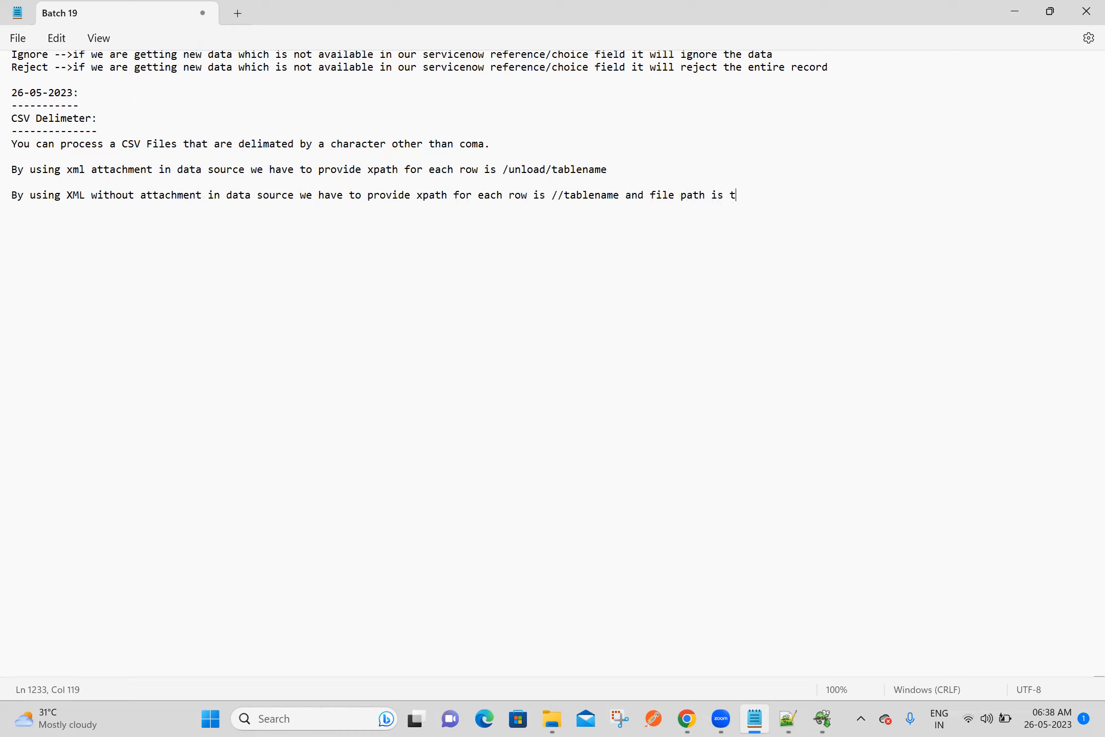
pyautogui.write('ablename.do')
pyautogui.write('?XML')
# Complete the note line with "and file path is tablename.do?XML", leave a blank line after it and save the notes
pyautogui.press('Return')
pyautogui.press('Return')
pyautogui.hotkey('ctrl', 's')
# Switch back to ServiceNow in Chrome, save Ashok IT Data Source 6 and load all its records, declining the browser's password update
pyautogui.hotkey('alt', 'Tab')
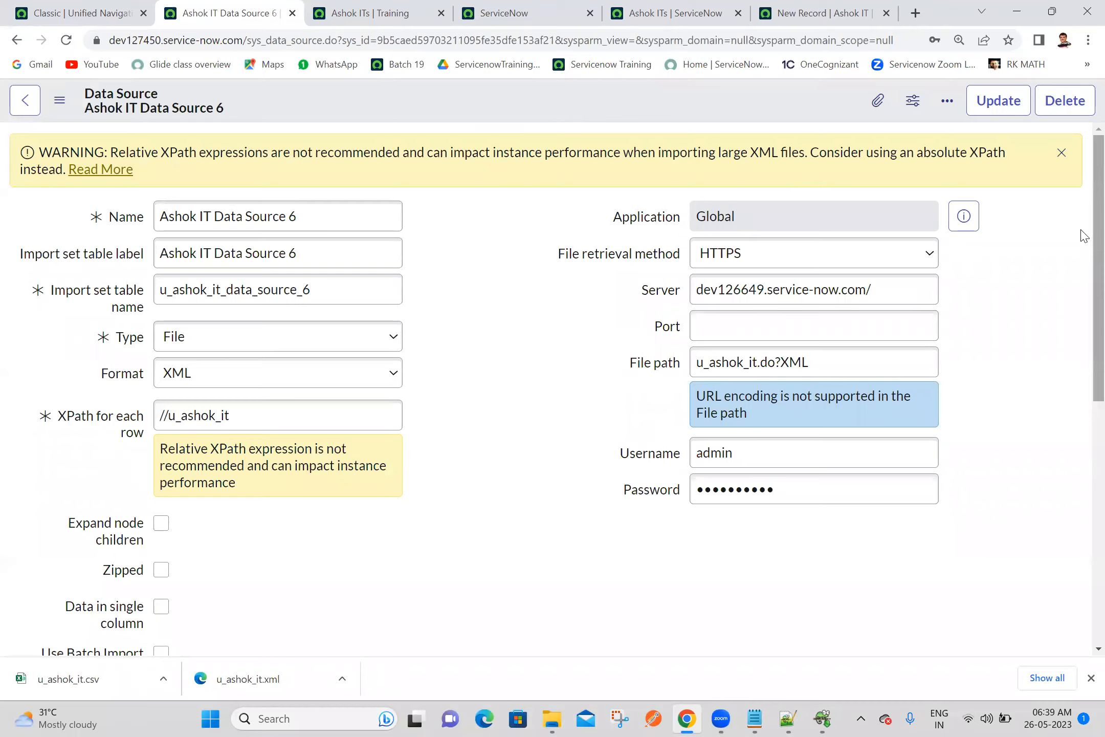
pyautogui.scroll(-6, 1081, 234)
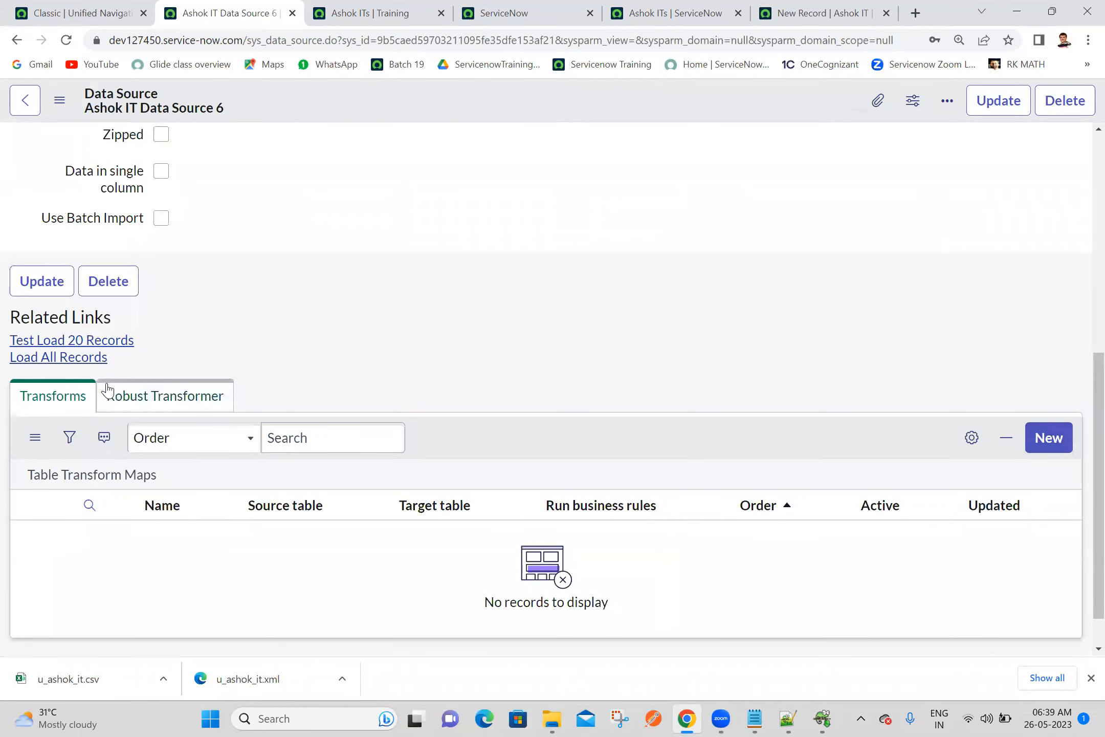
pyautogui.click(81, 357)
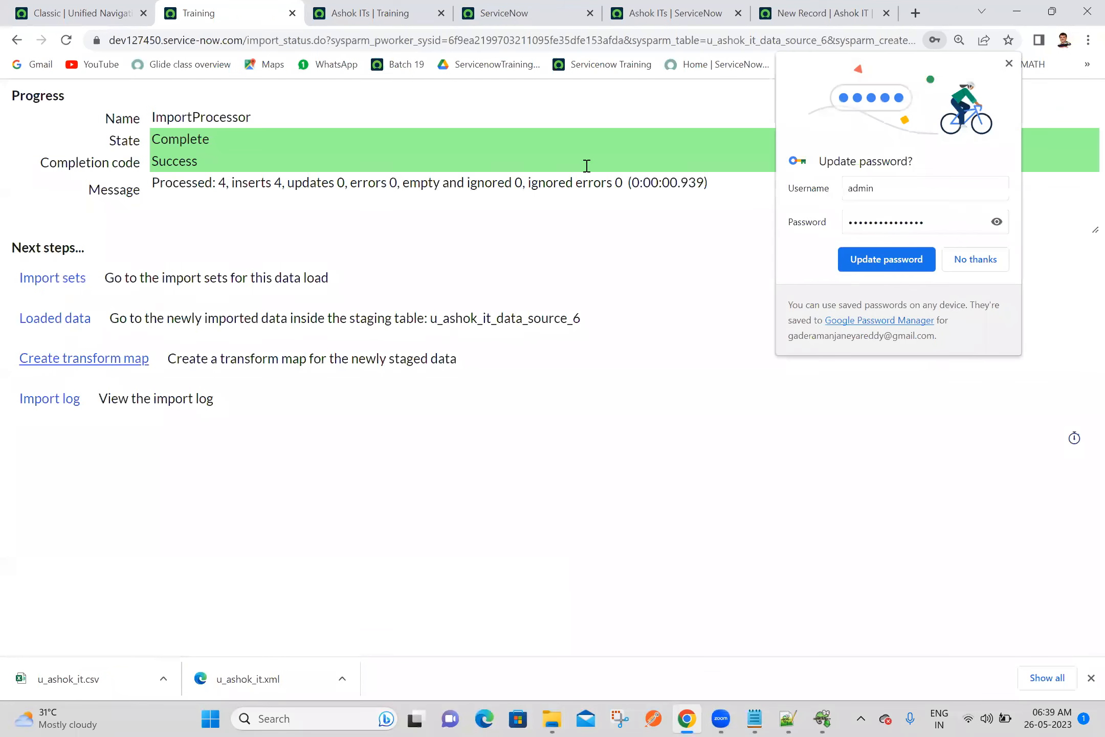
pyautogui.click(975, 259)
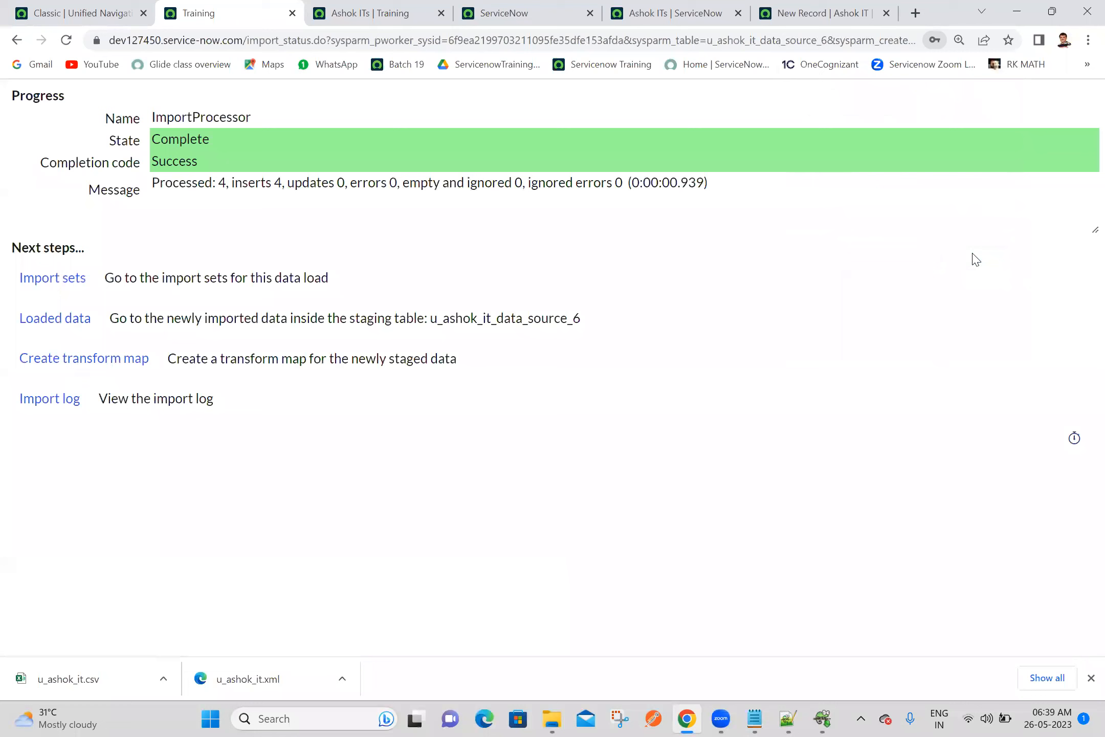
# Start a transform map for the newly staged data in a separate browser tab and name it Ashok IT Transform Map 6
pyautogui.middleClick(108, 364)
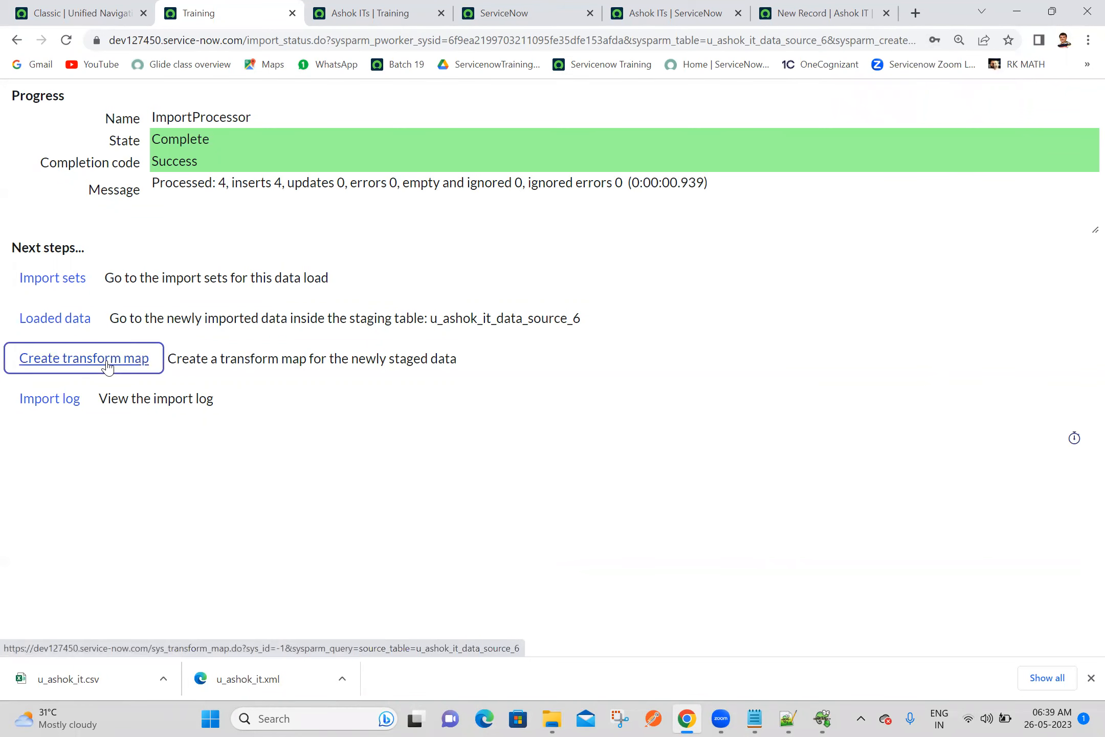
pyautogui.click(297, 7)
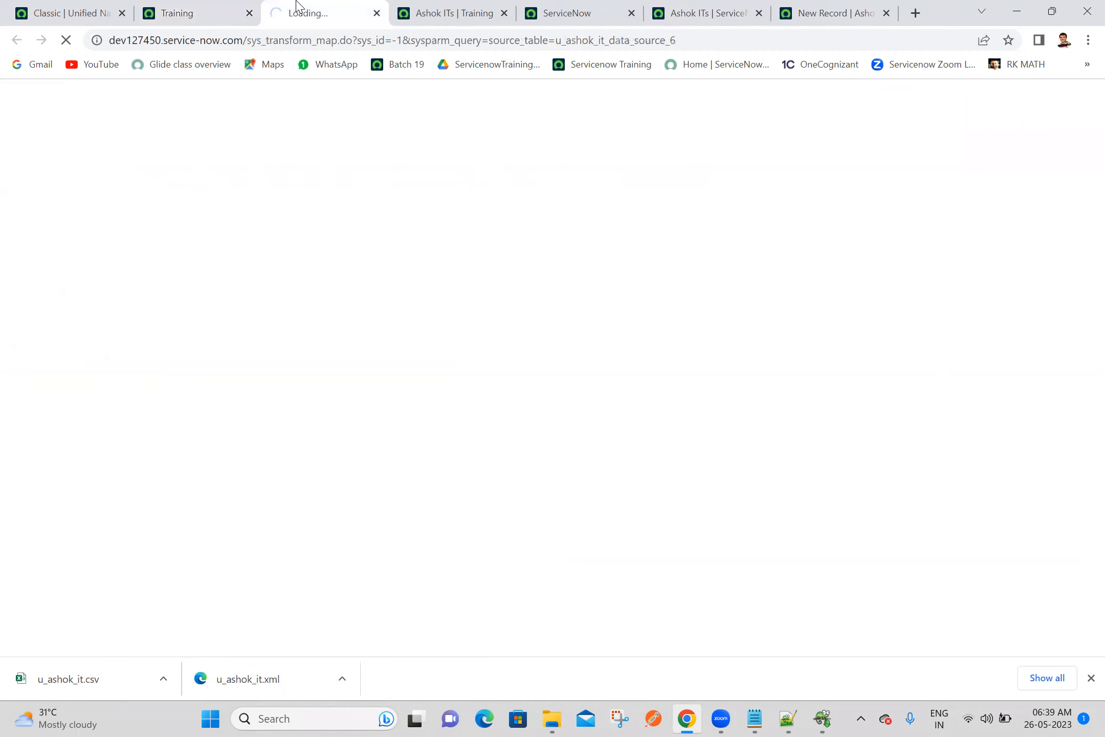
pyautogui.click(280, 144)
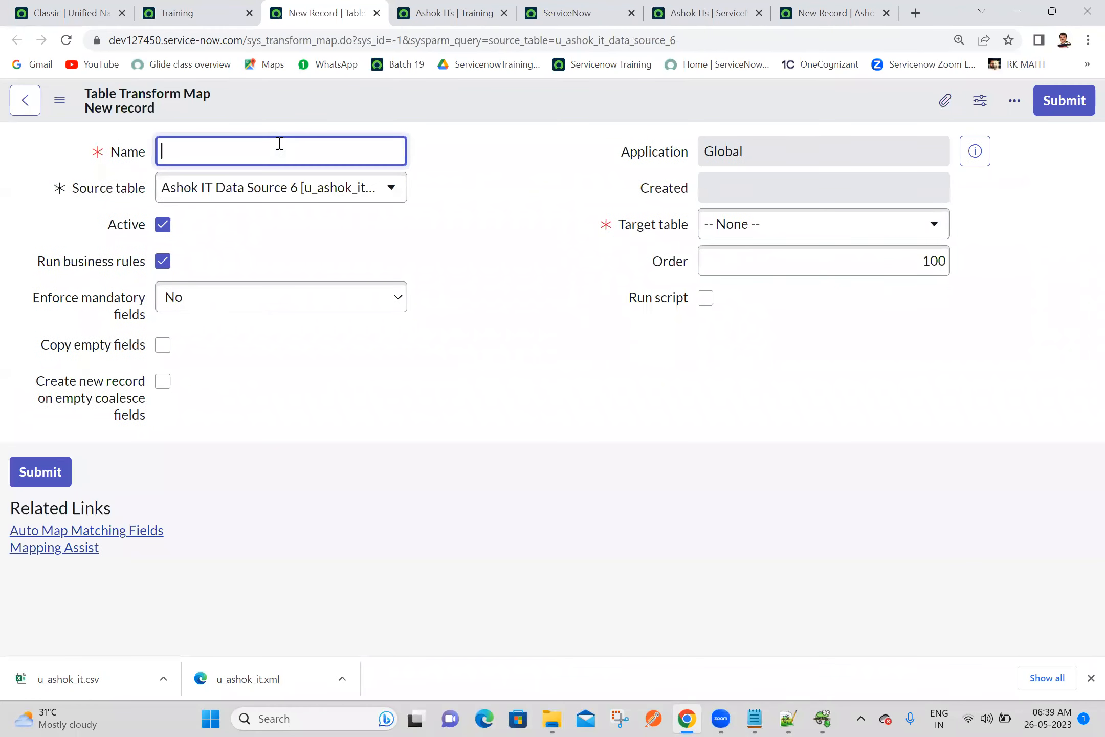
pyautogui.write('Ashok IT')
pyautogui.write('Transform Map 6')
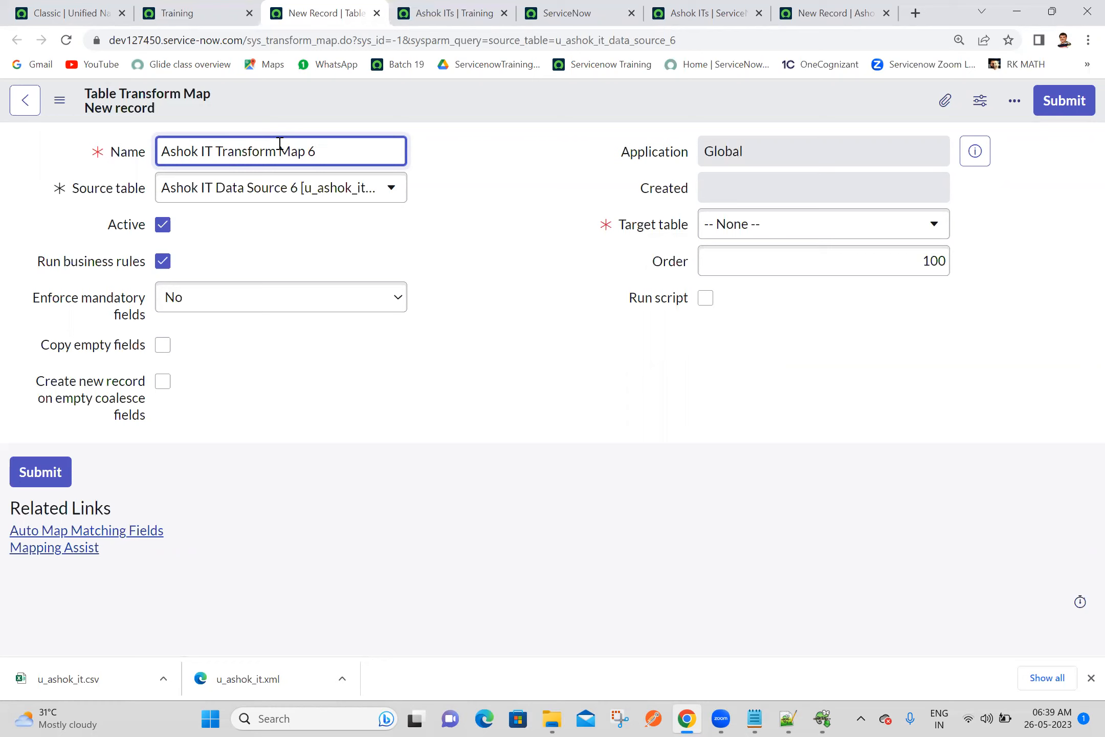
# Set the transform map's target table to Ashok IT [u_ashok_it] and save the record
pyautogui.click(731, 232)
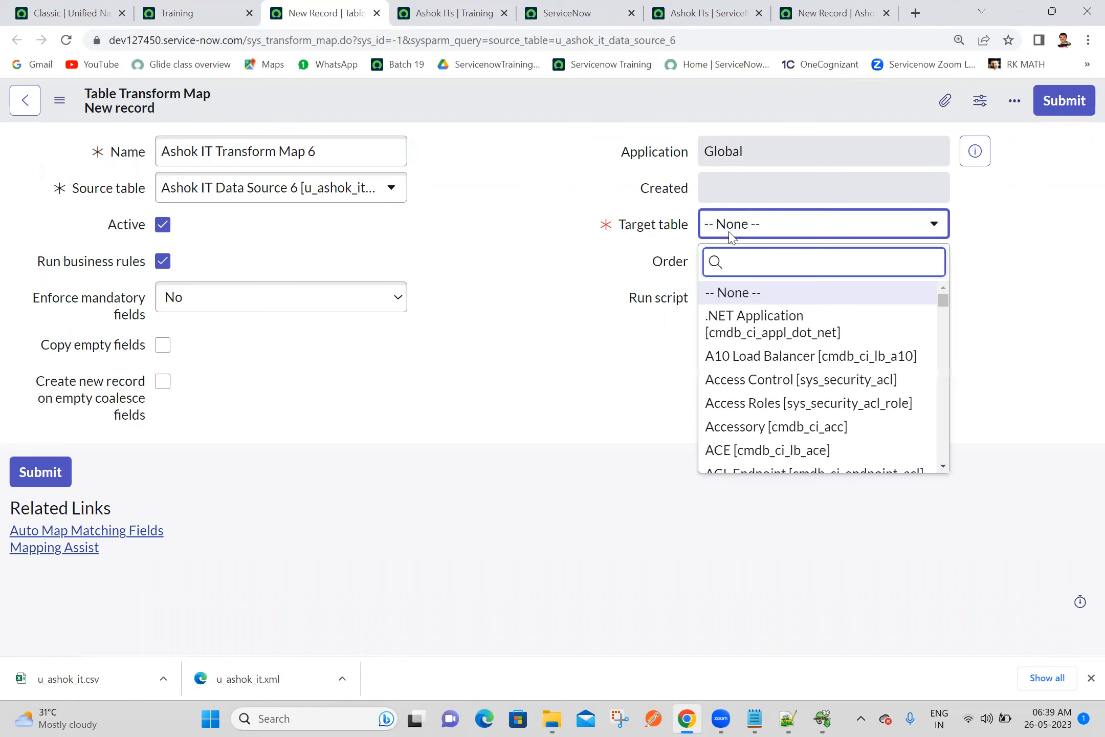
pyautogui.write('ashok it')
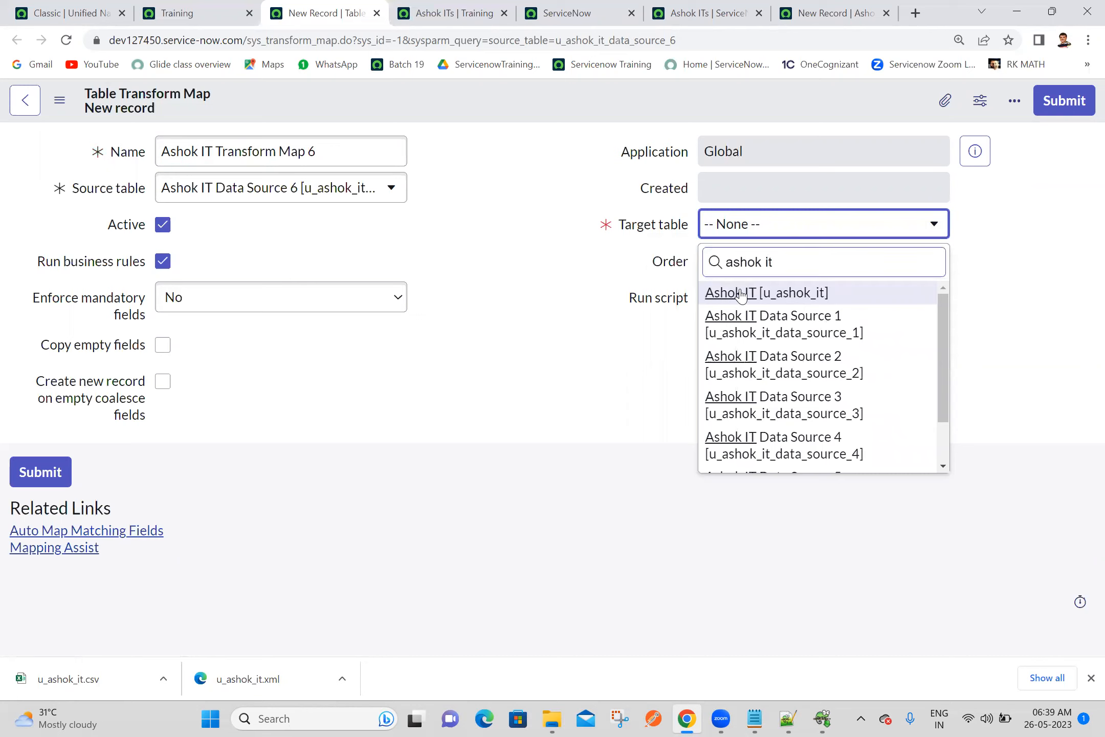
pyautogui.click(742, 294)
pyautogui.rightClick(499, 103)
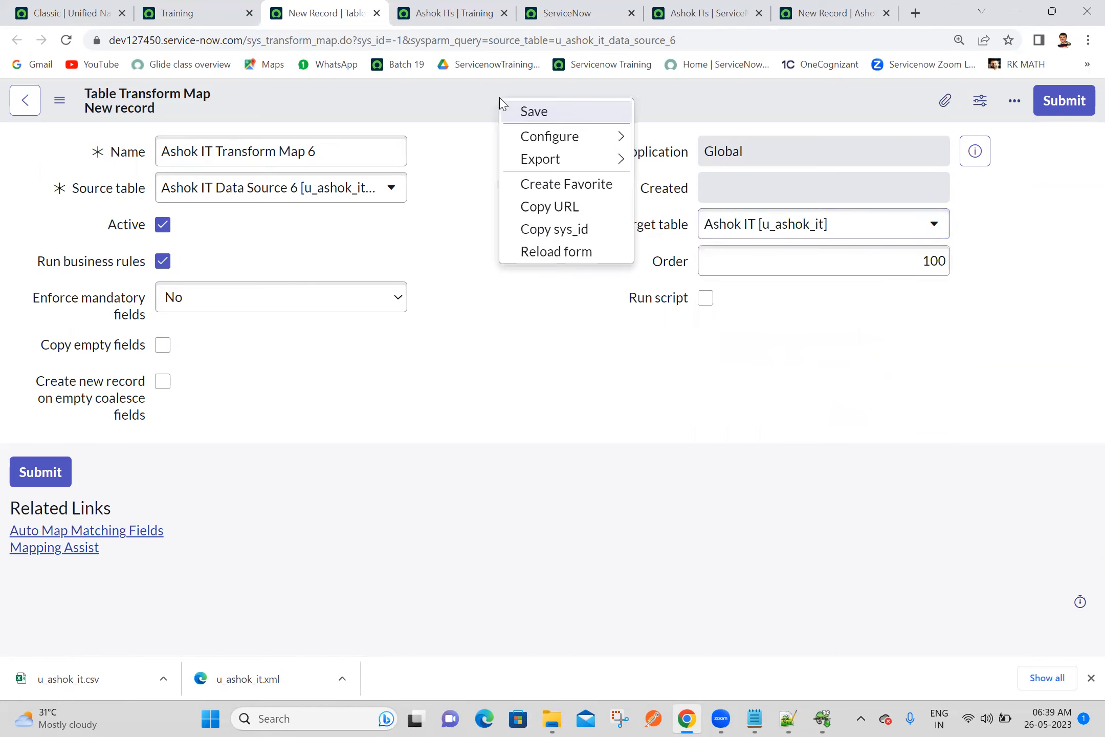
pyautogui.click(516, 117)
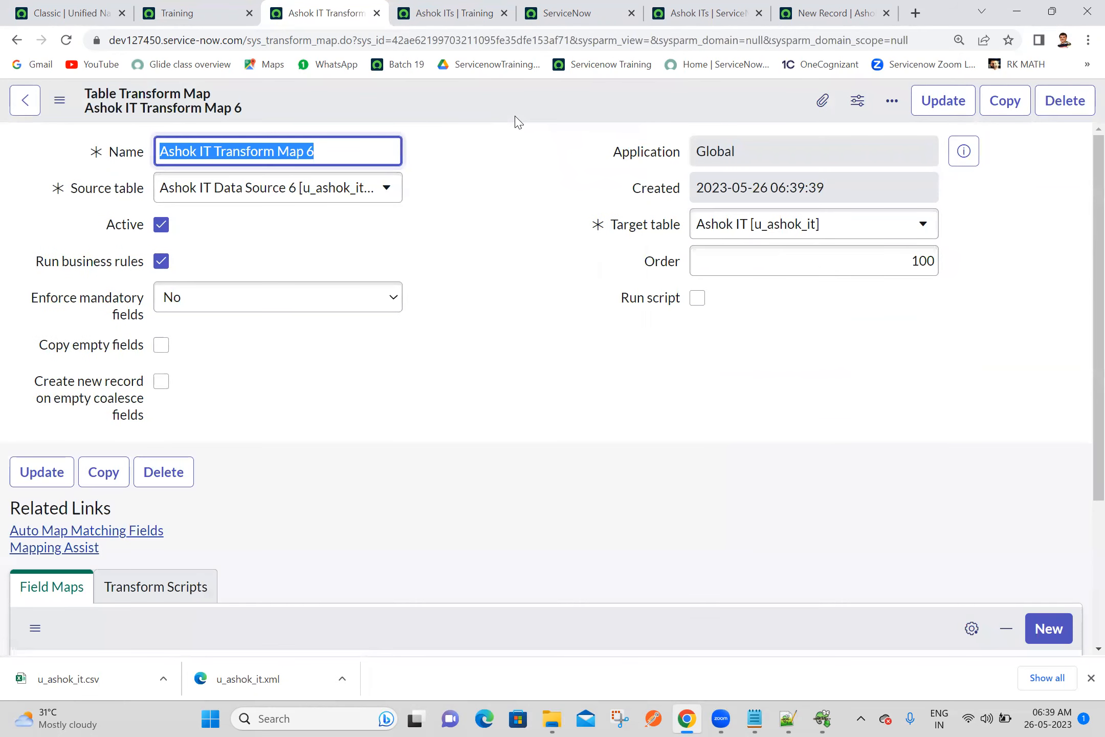
# Auto-map the matching fields of Ashok IT Transform Map 6
pyautogui.rightClick(517, 123)
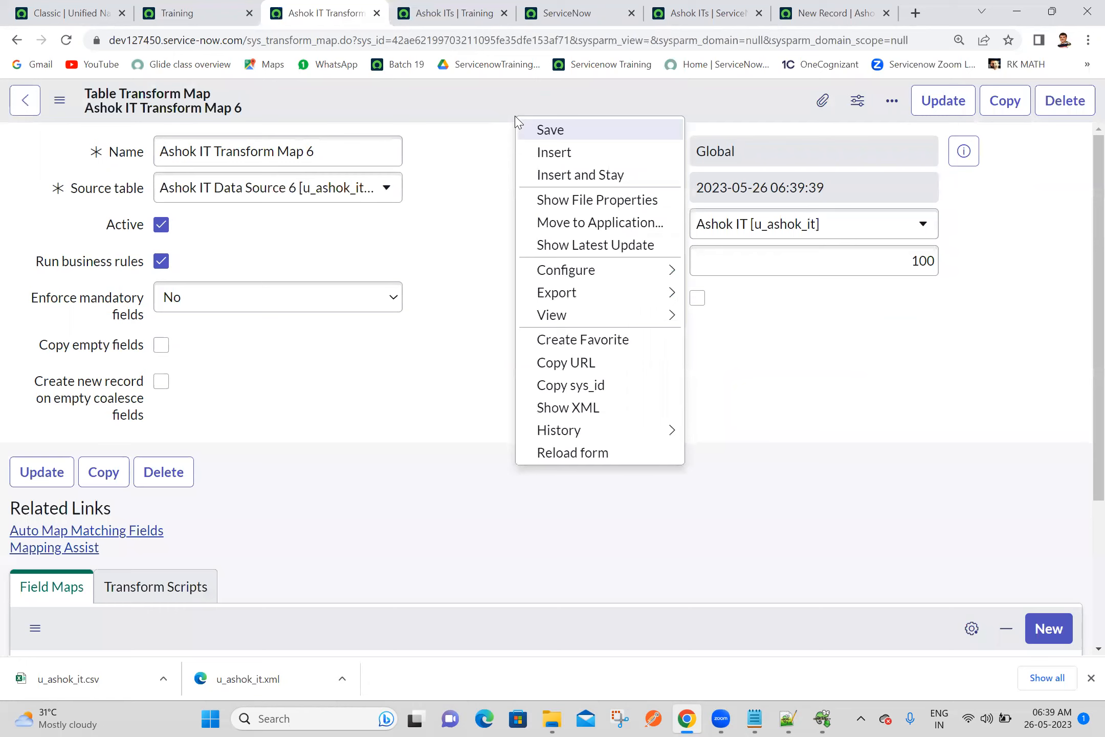
pyautogui.press('Escape')
pyautogui.click(95, 532)
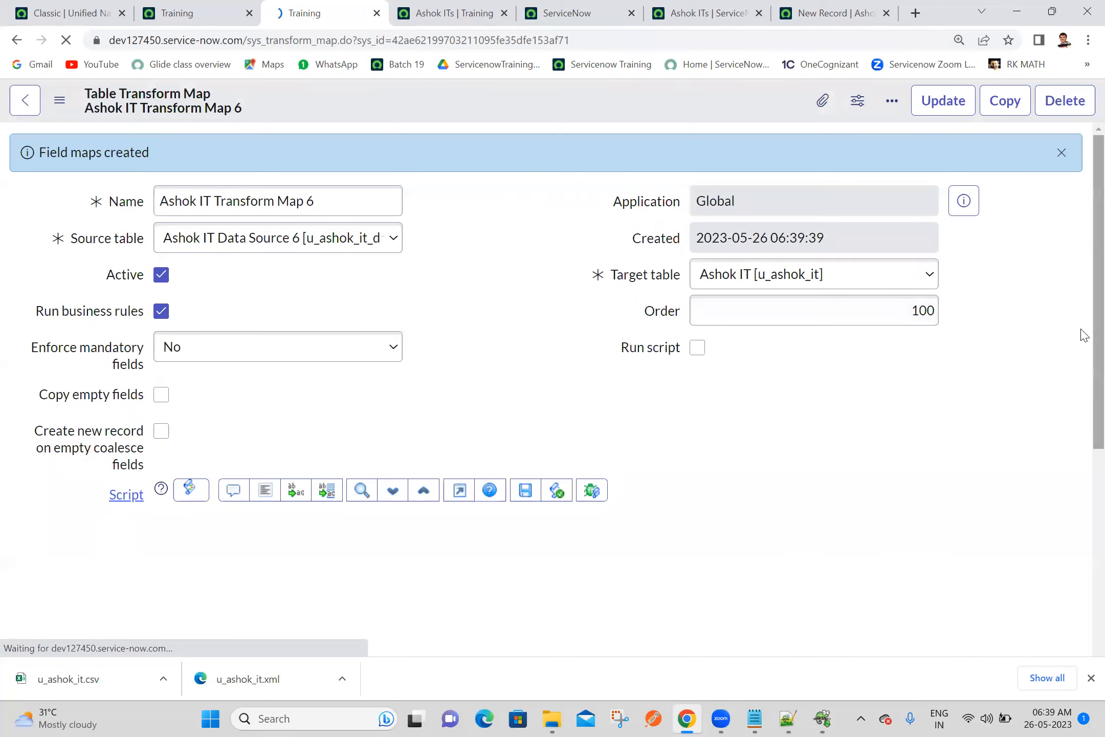
# Transform the staged import set with Ashok IT Transform Map 6 and refresh the Ashok ITs list to check the imported records
pyautogui.scroll(-5, 1082, 358)
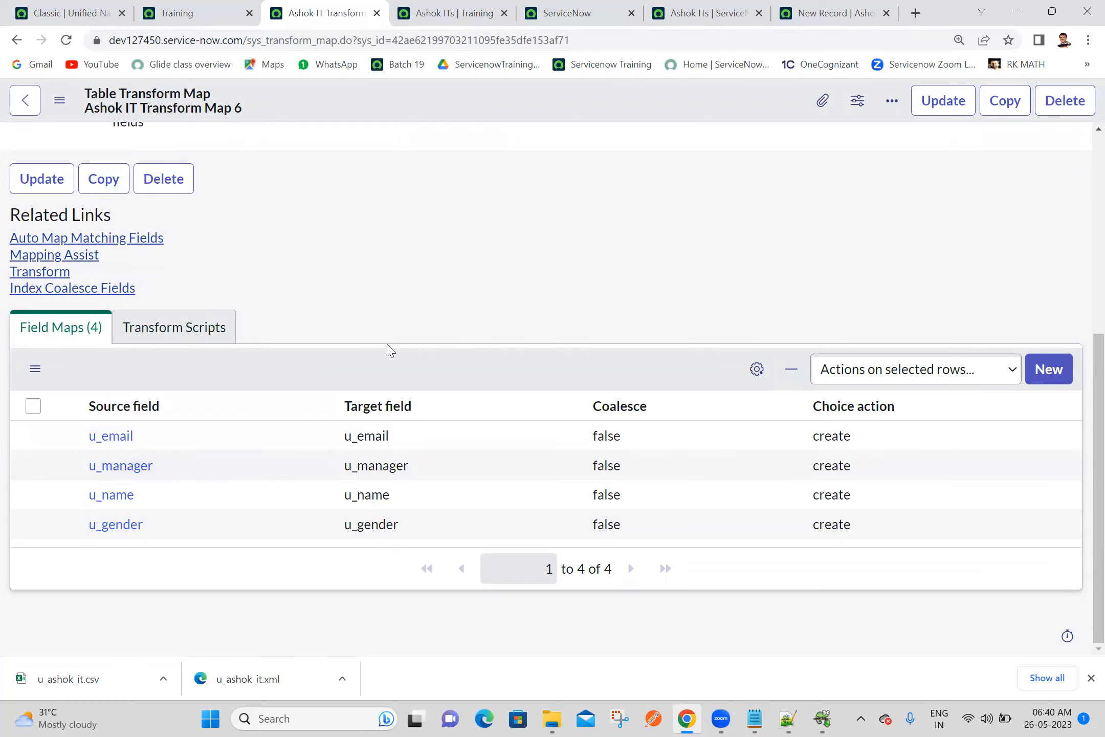
pyautogui.click(50, 274)
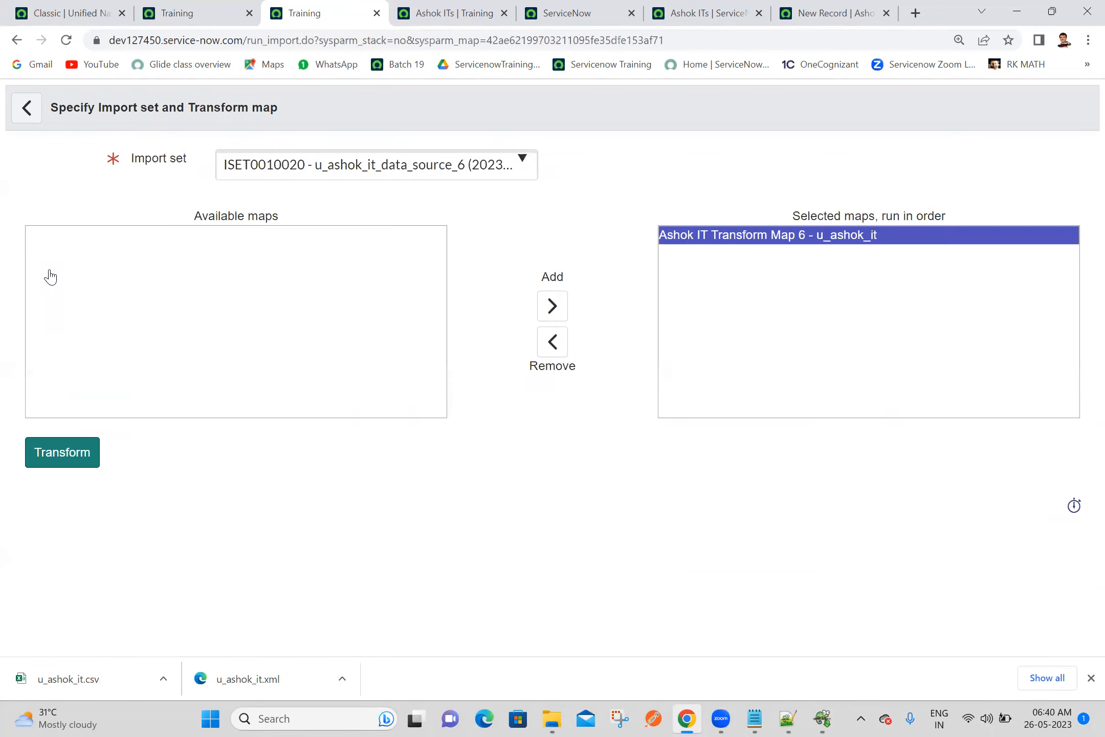
pyautogui.click(49, 458)
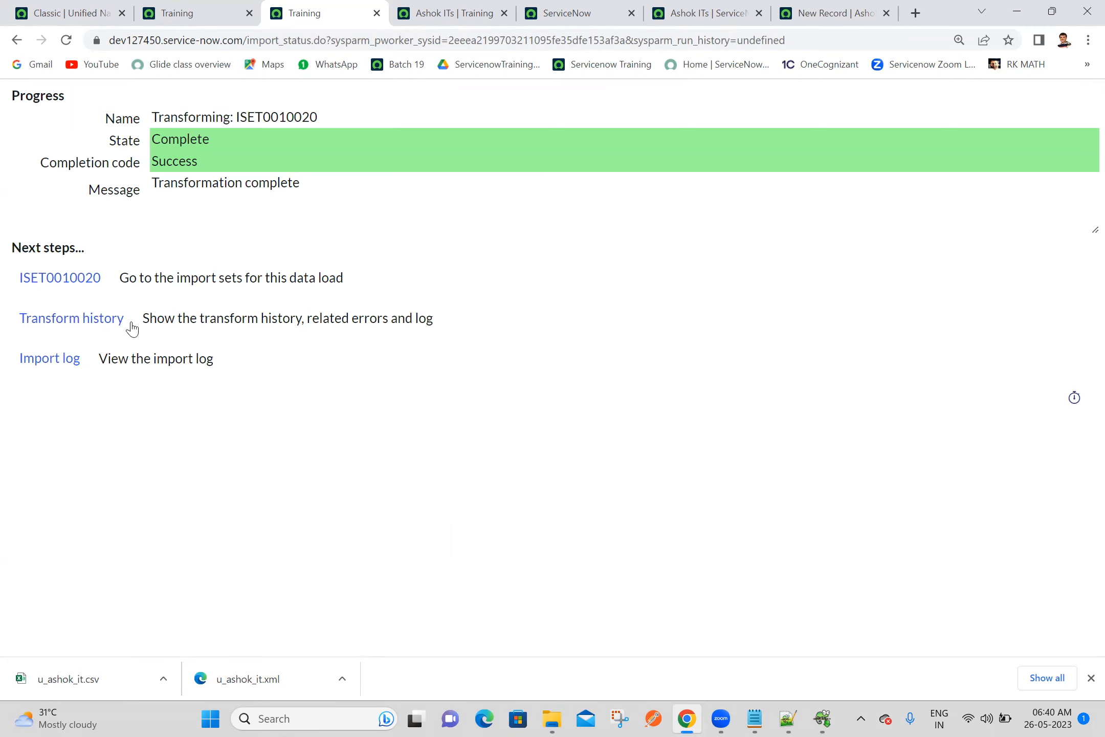
pyautogui.click(482, 9)
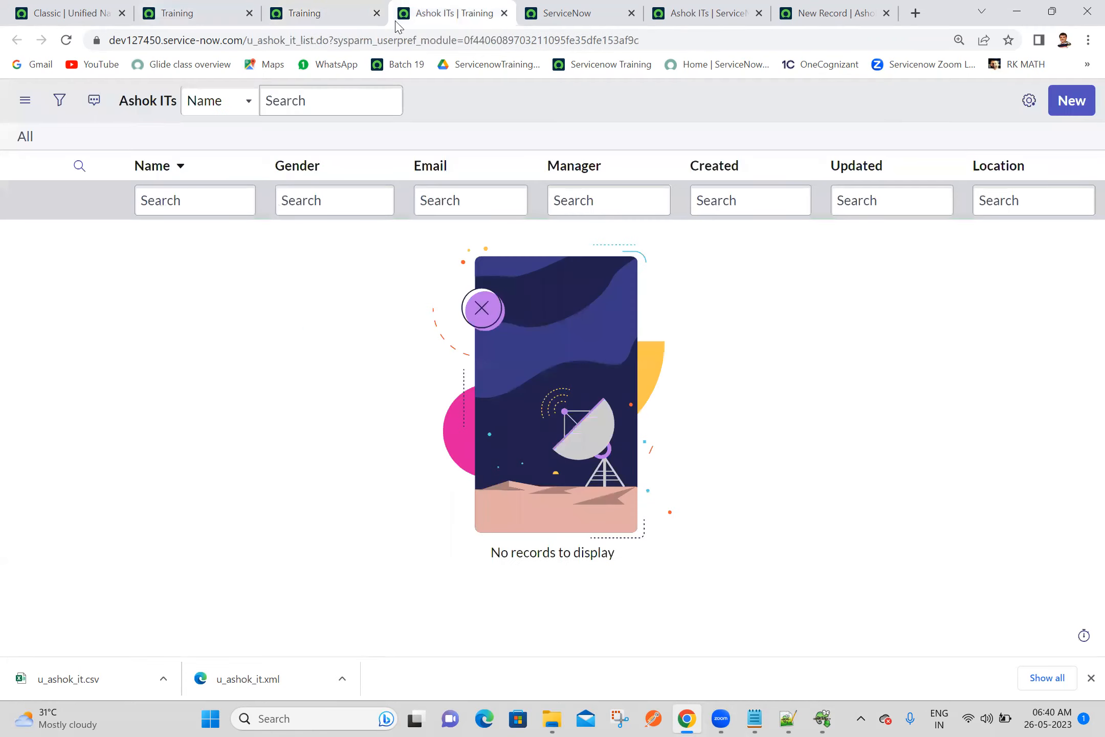
pyautogui.click(66, 40)
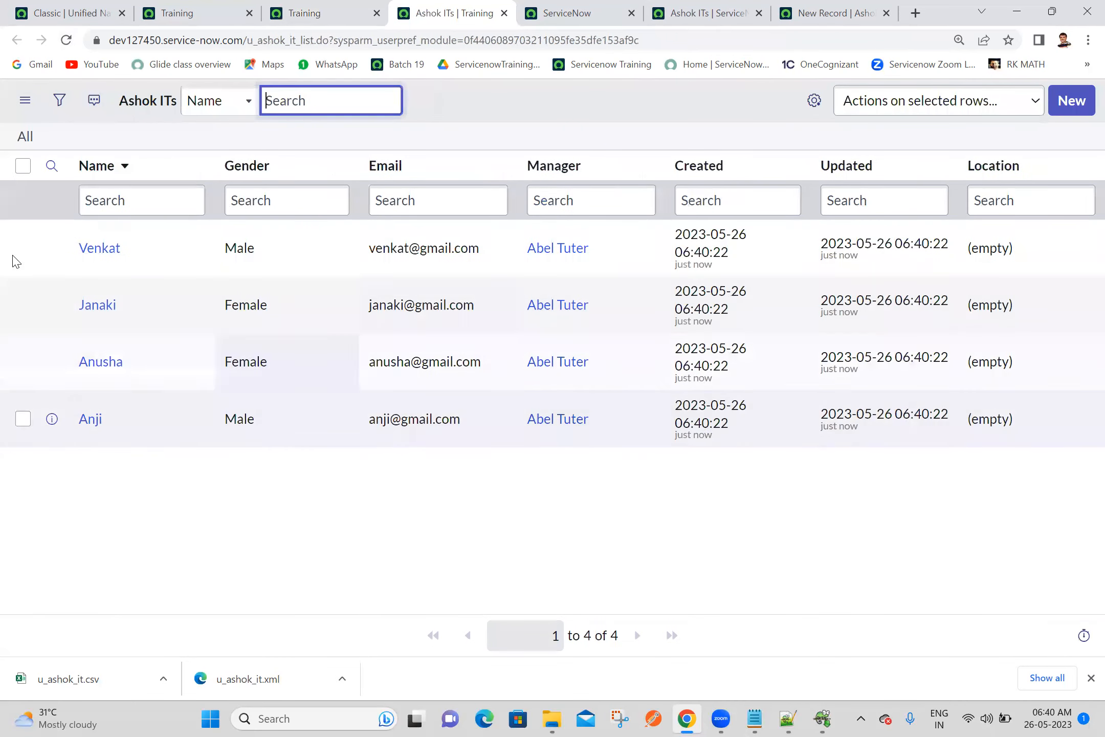
# Close the browser tabs showing the finished transform and the import progress
pyautogui.click(312, 9)
pyautogui.click(376, 13)
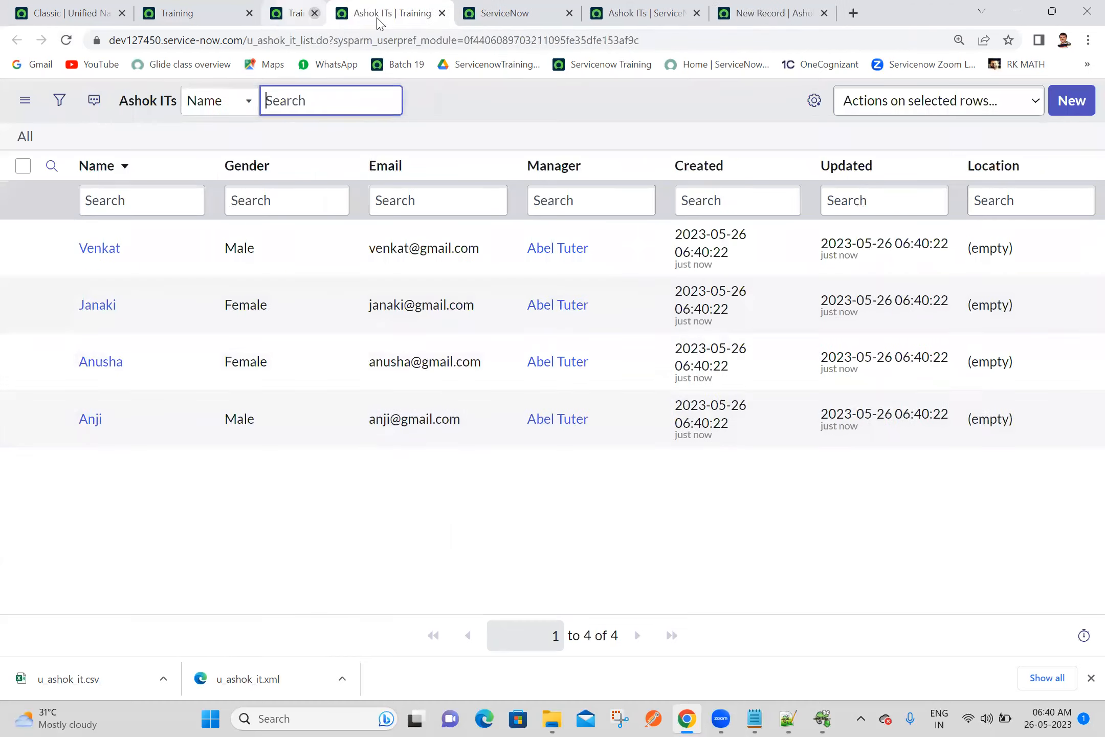
pyautogui.click(199, 8)
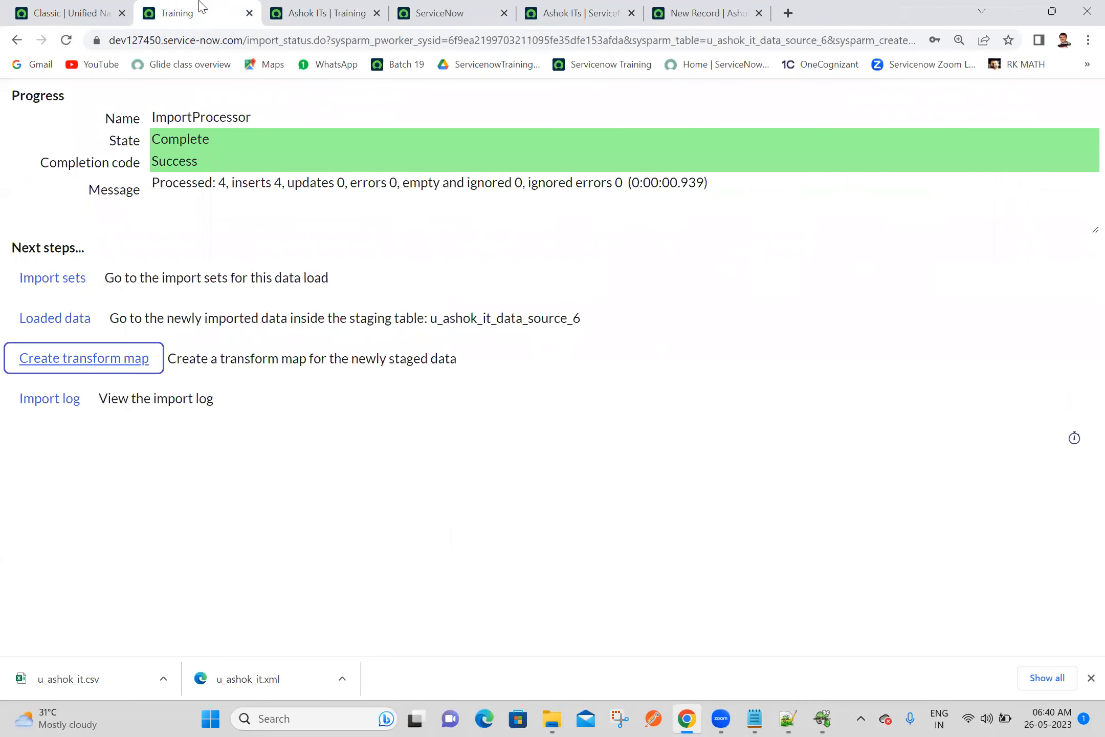
pyautogui.click(249, 13)
# Open the System Import Sets data sources list and bring up Ashok IT Data Source 6 in a separate browser tab
pyautogui.click(4, 8)
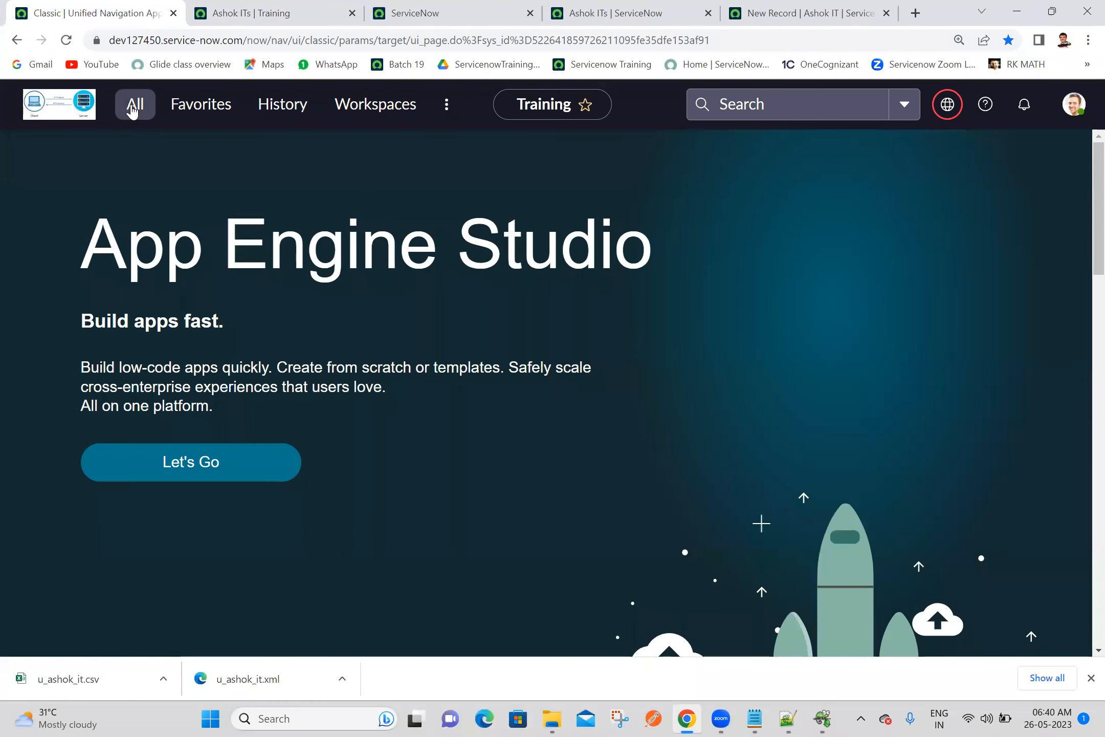
pyautogui.click(133, 106)
pyautogui.middleClick(120, 264)
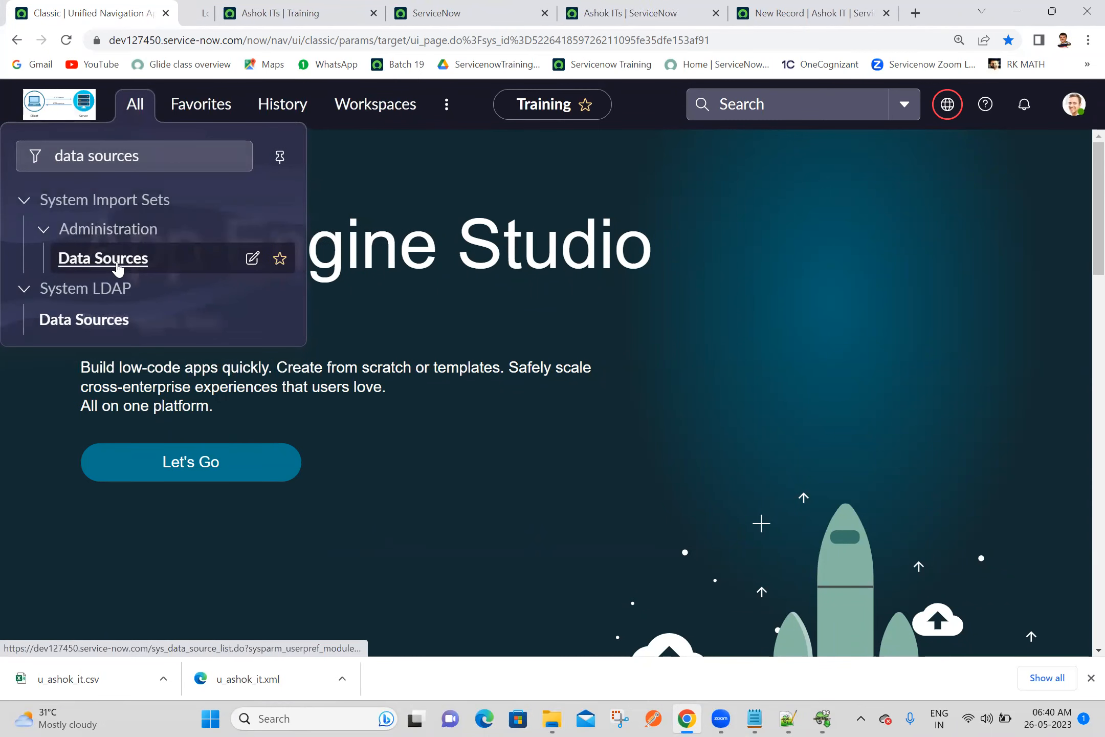
pyautogui.click(223, 8)
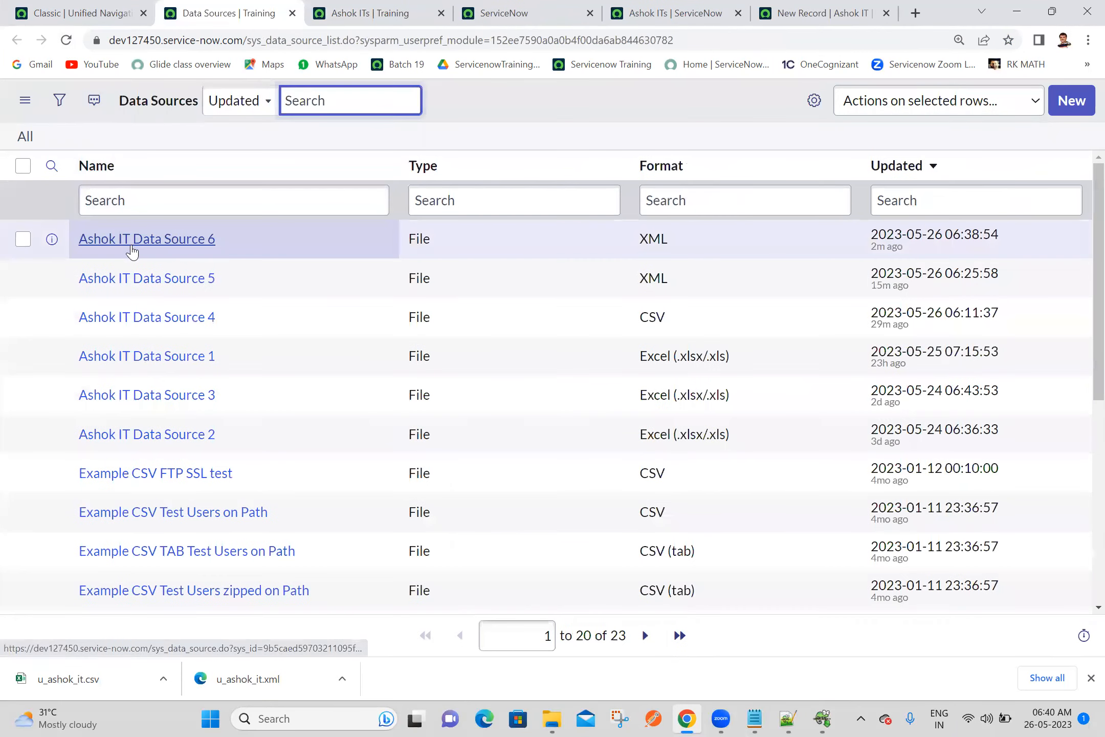
pyautogui.middleClick(131, 246)
pyautogui.click(298, 7)
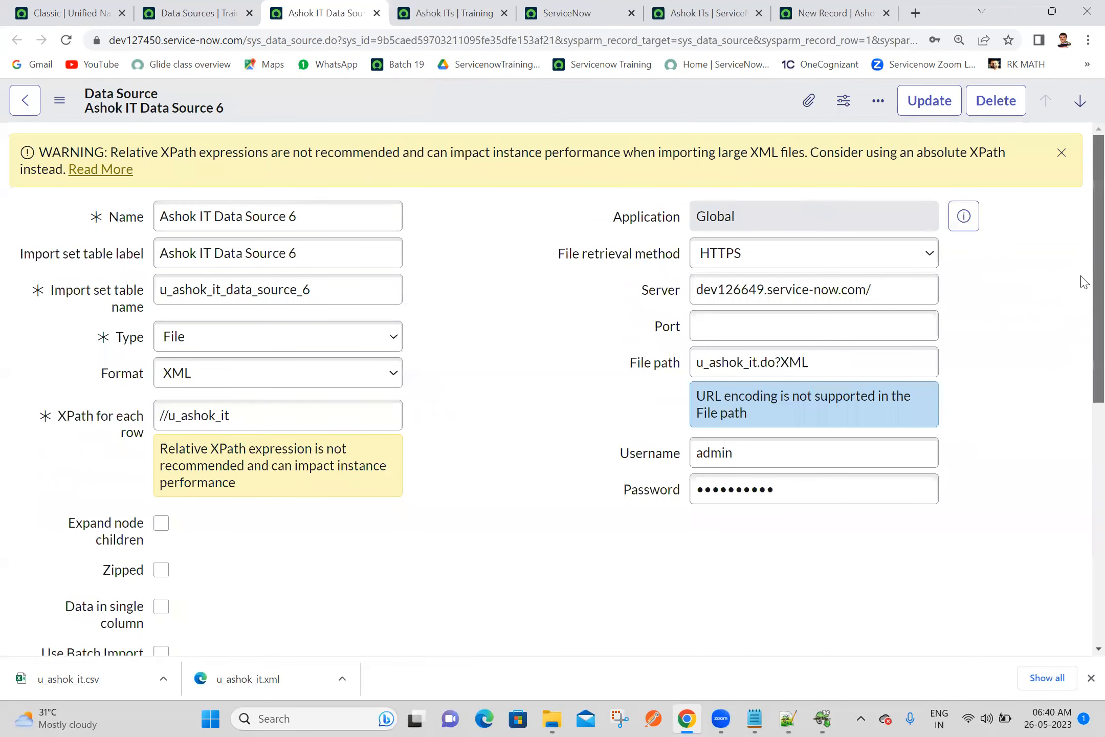
# Open Ashok IT Transform Map 6 from the data source in a separate browser tab and show its field maps
pyautogui.moveTo(1098, 282); pyautogui.dragTo(1098, 586)
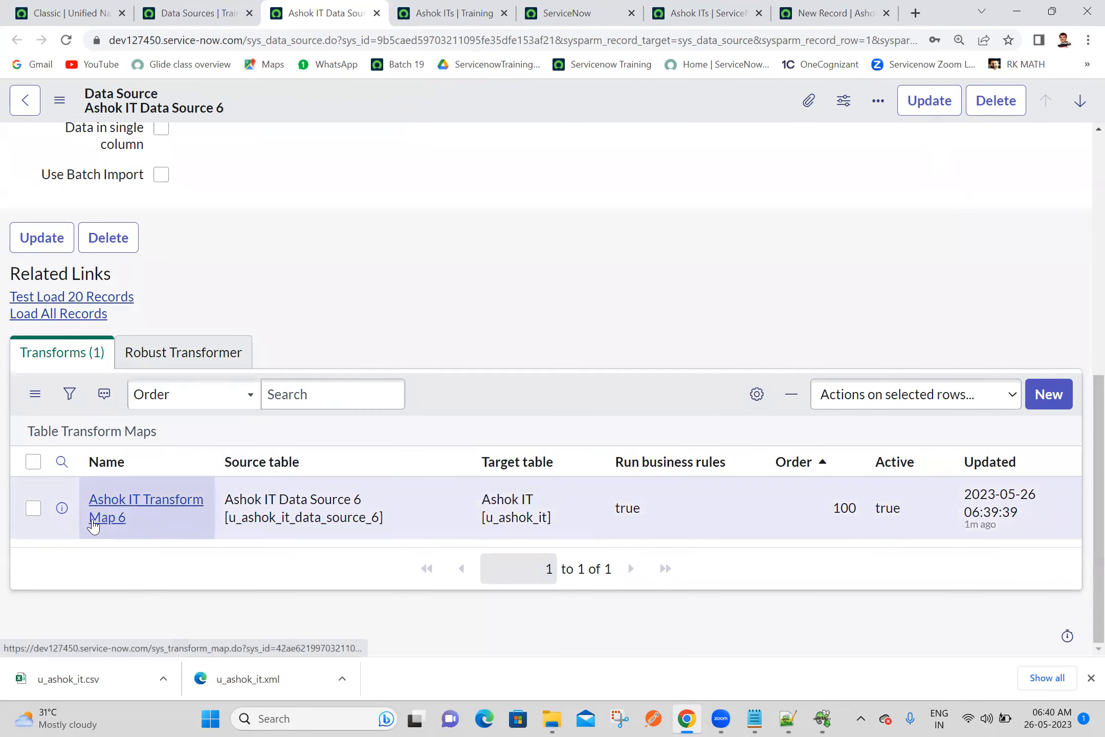
pyautogui.keyDown('ctrl'); pyautogui.click(93, 526); pyautogui.keyUp('ctrl')
pyautogui.click(390, 11)
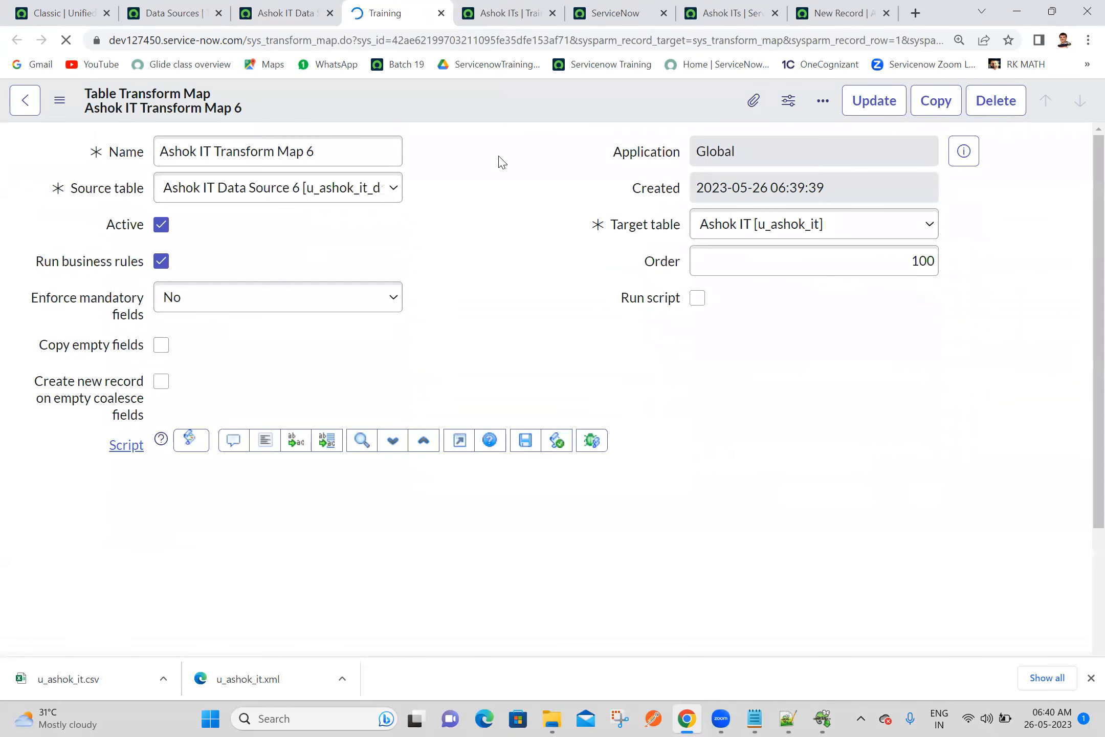
pyautogui.scroll(-5, 1081, 281)
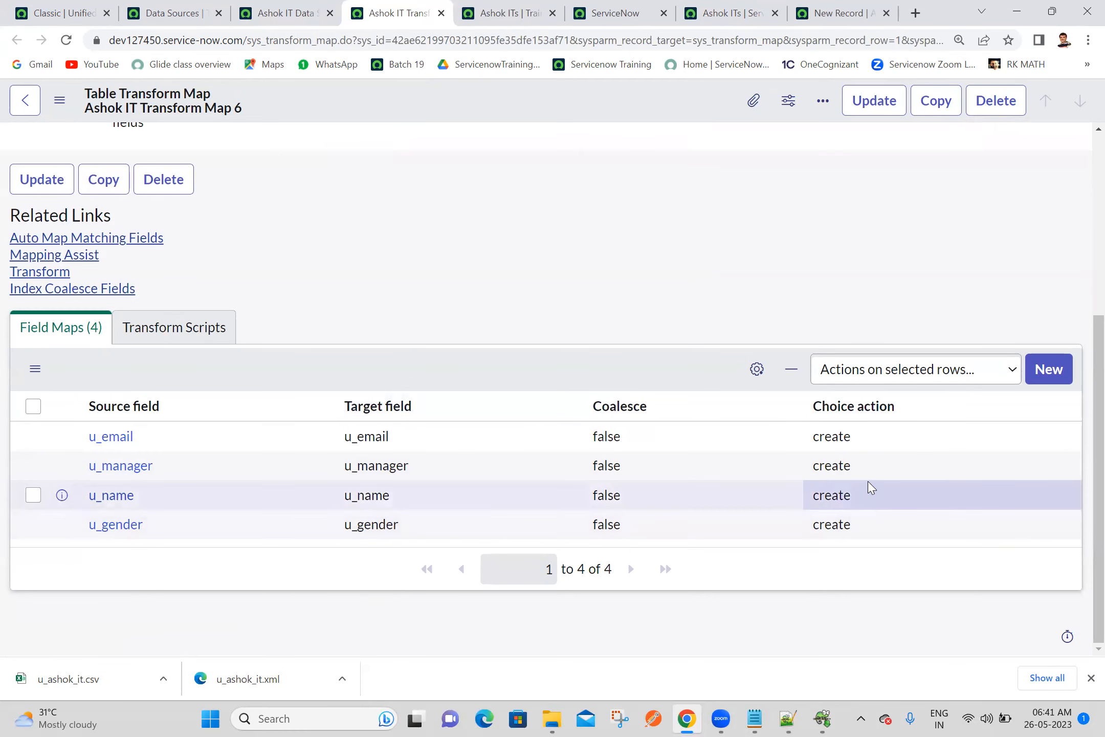
pyautogui.click(862, 502)
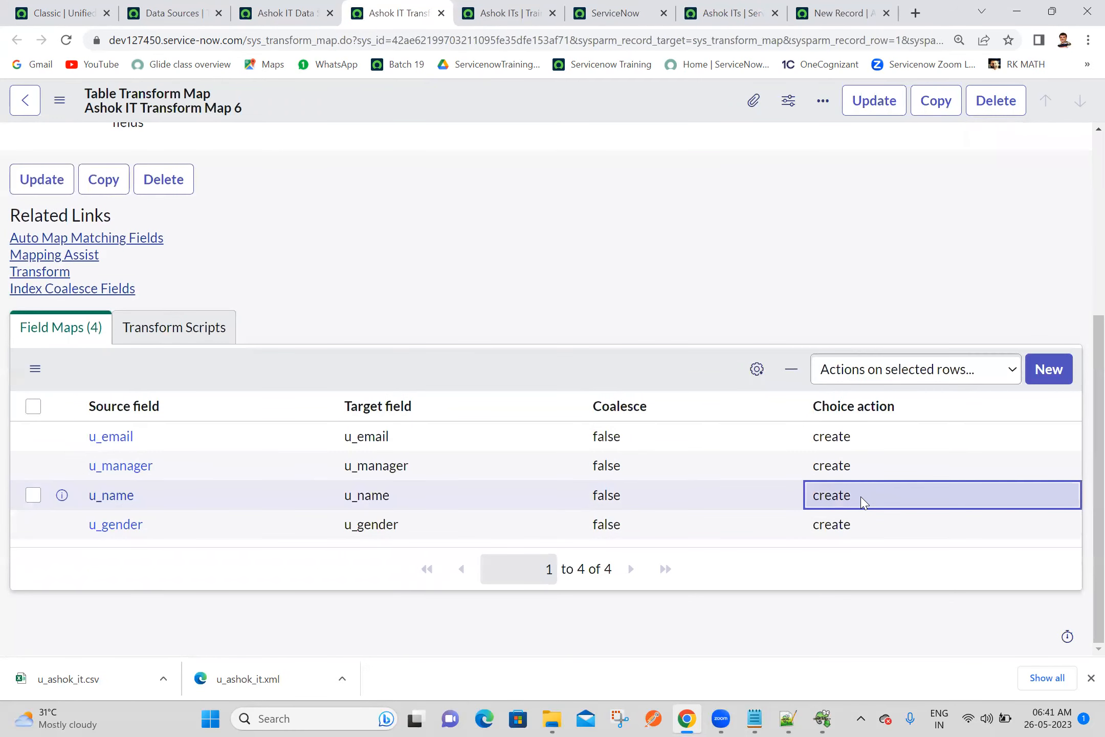
pyautogui.click(863, 502)
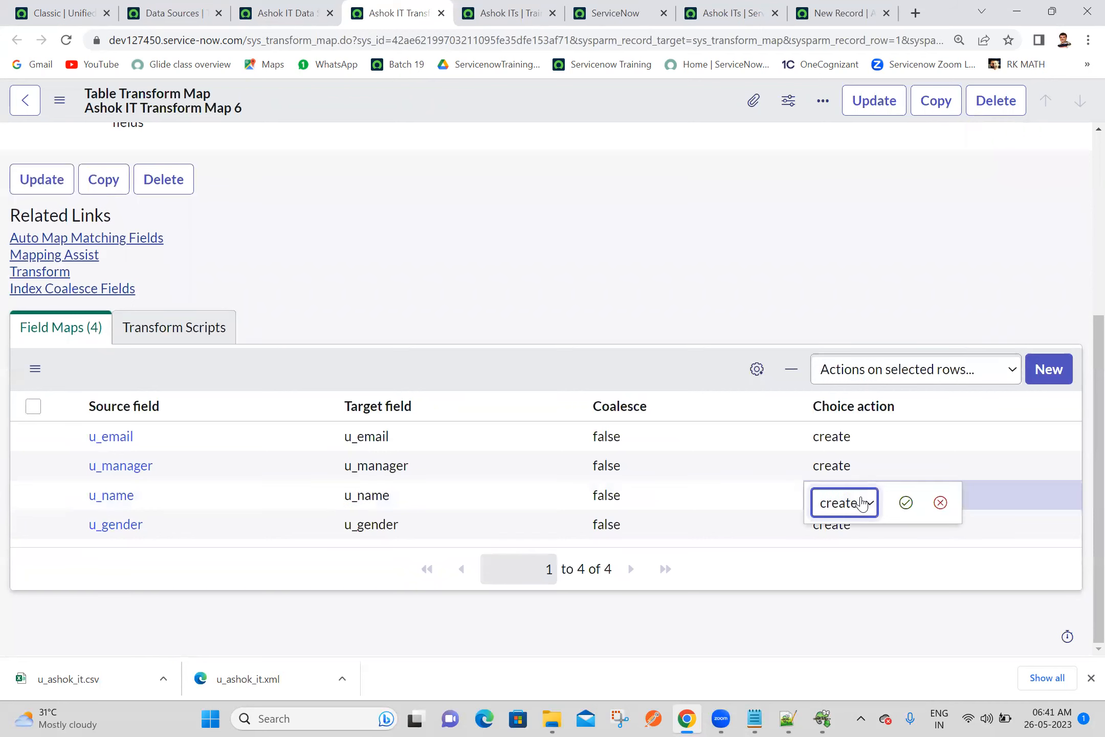
pyautogui.click(863, 502)
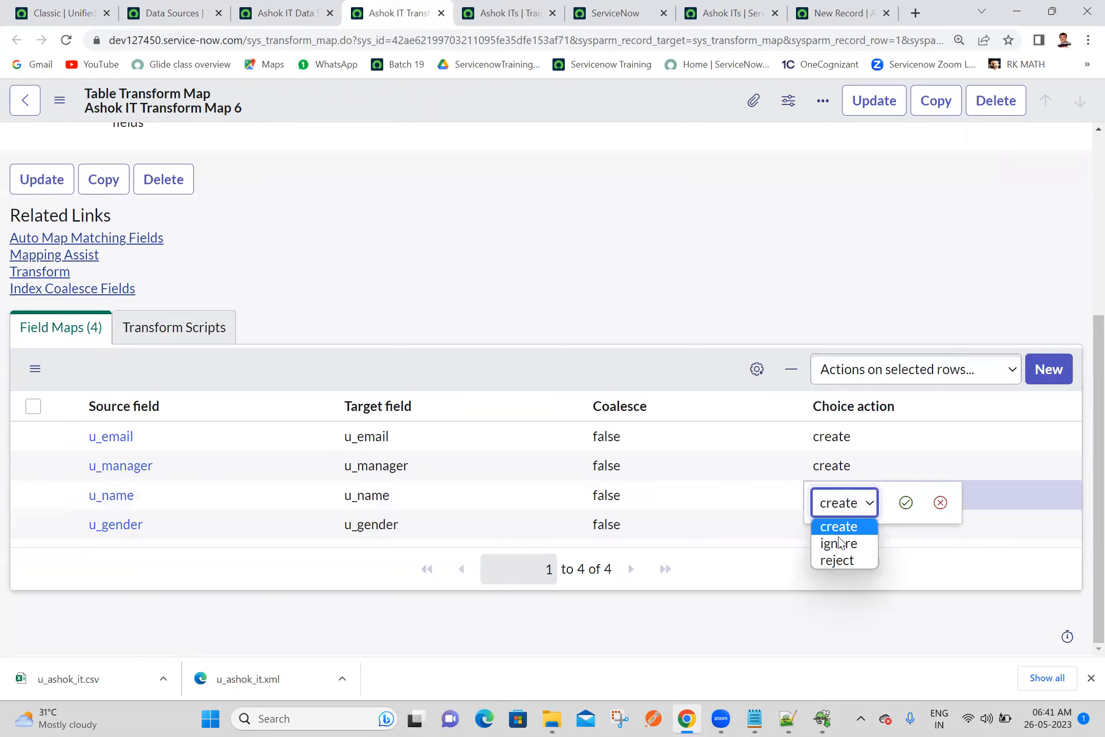
pyautogui.click(939, 503)
# Set Coalesce to true for the u_name field map of Ashok IT Transform Map 6
pyautogui.click(669, 503)
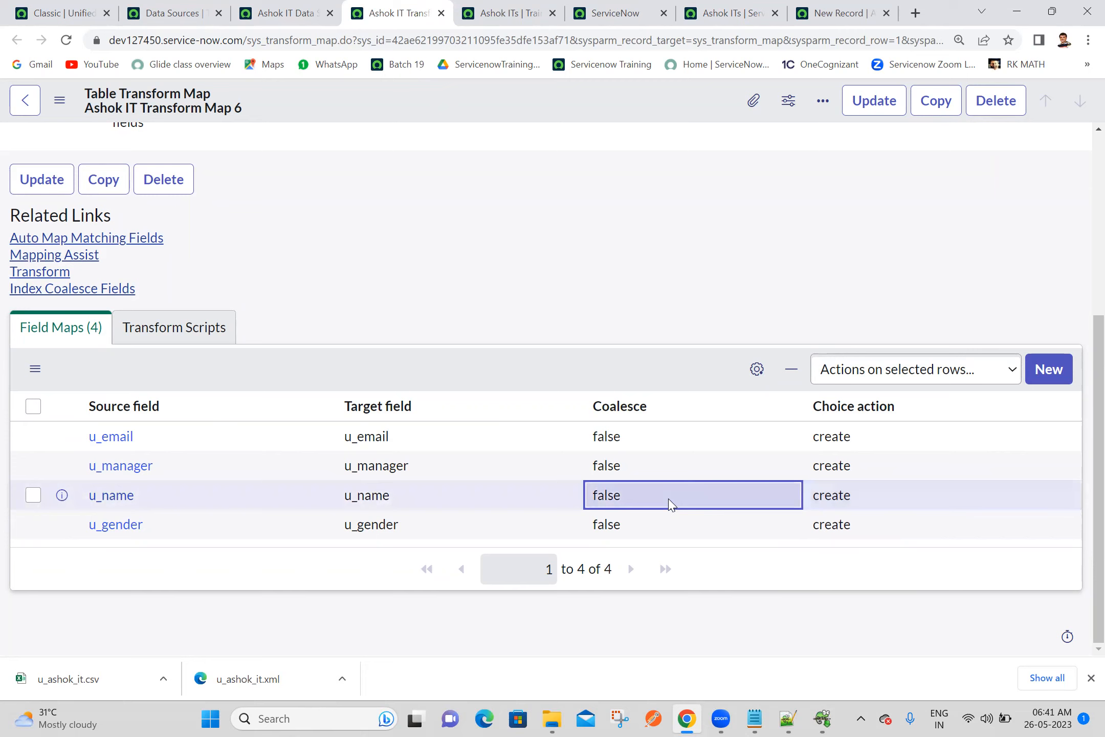
pyautogui.doubleClick(669, 503)
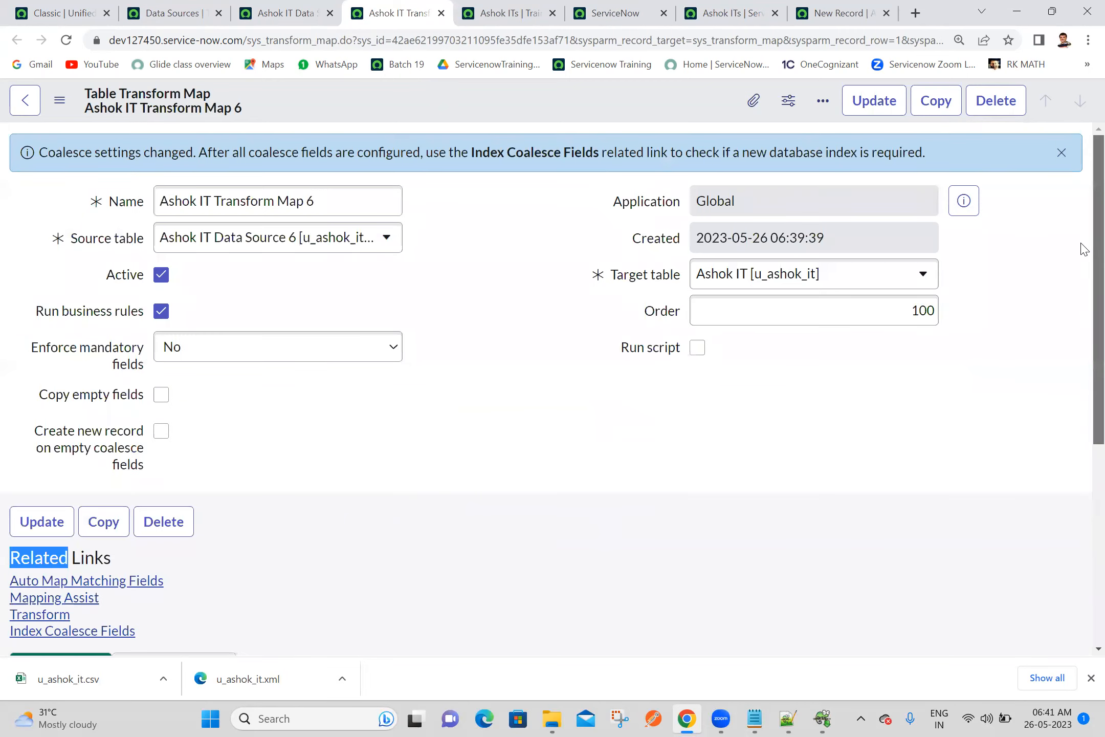
pyautogui.moveTo(1084, 249); pyautogui.dragTo(1085, 584)
pyautogui.doubleClick(669, 487)
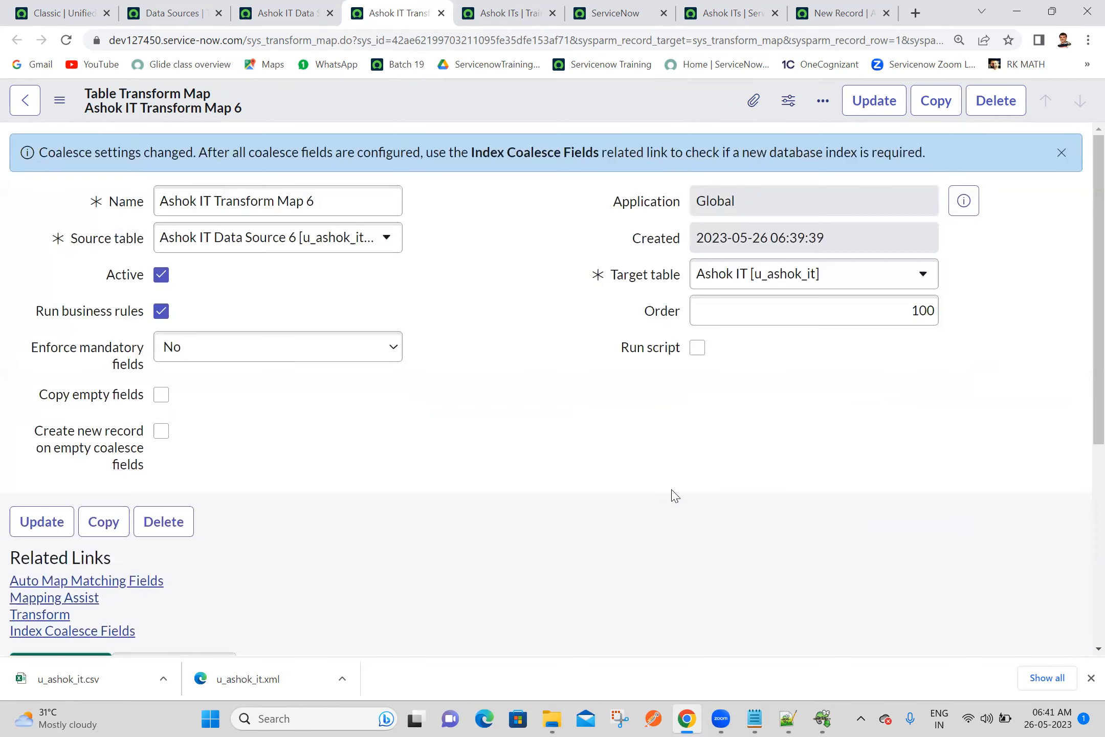
pyautogui.scroll(-5, 1084, 457)
pyautogui.click(691, 502)
pyautogui.click(691, 502)
pyautogui.click(614, 504)
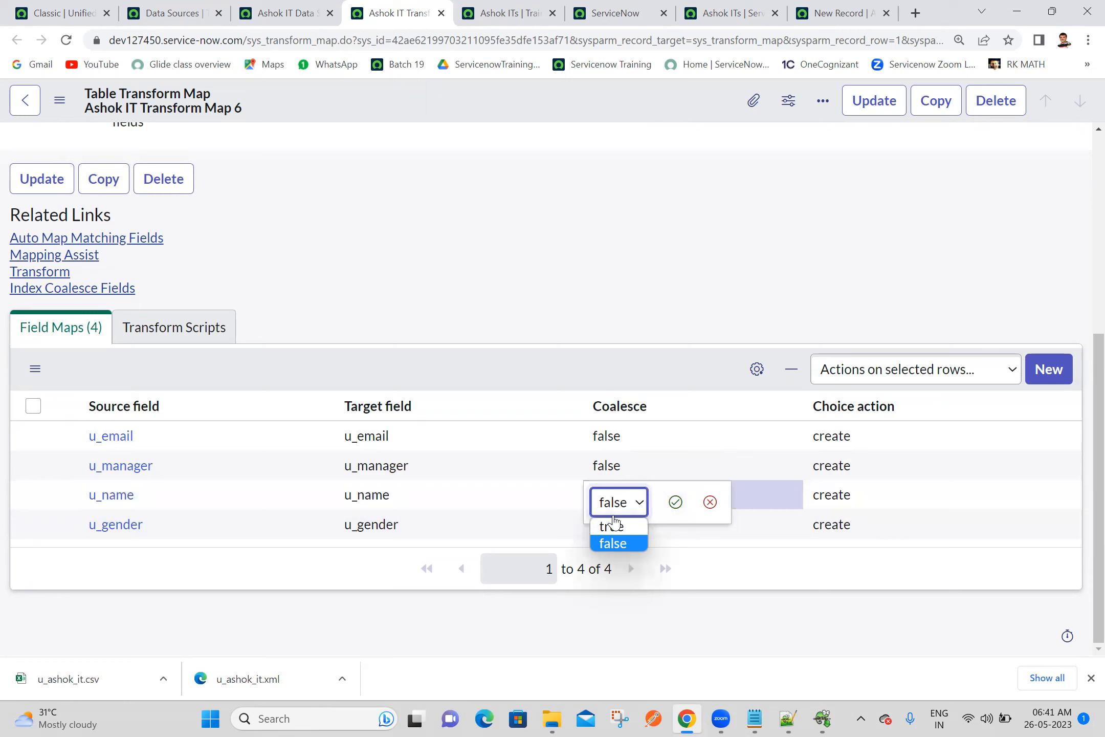
pyautogui.click(615, 528)
pyautogui.click(675, 502)
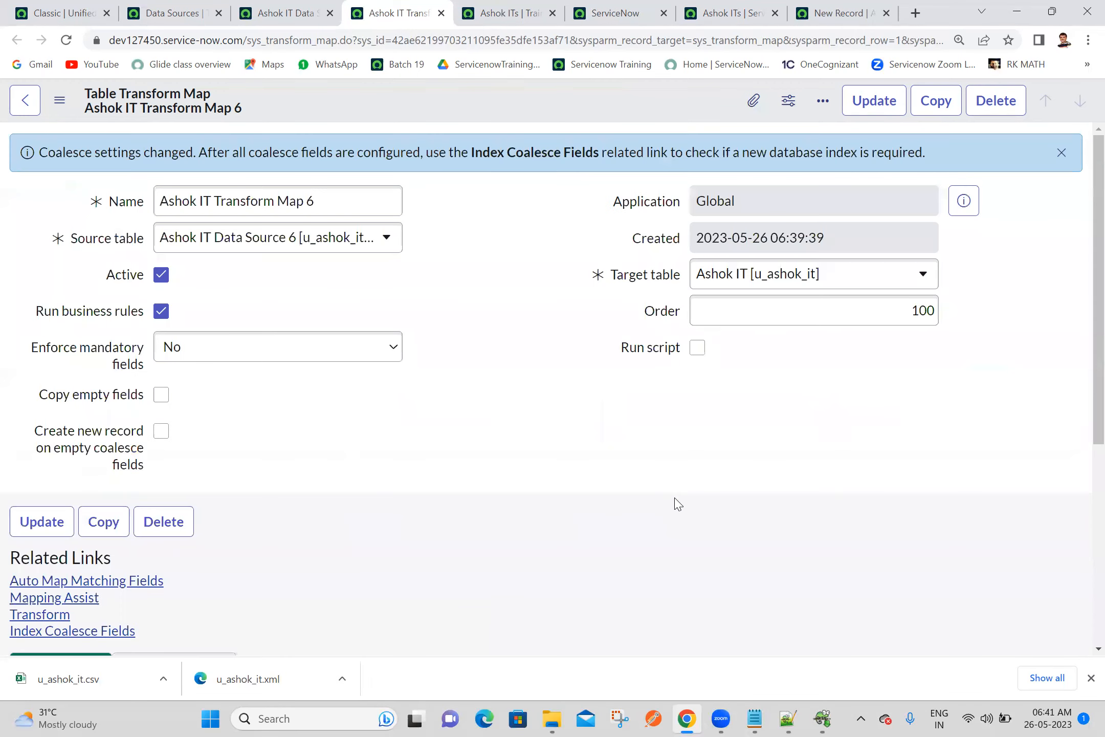
pyautogui.moveTo(1097, 304); pyautogui.dragTo(1098, 587)
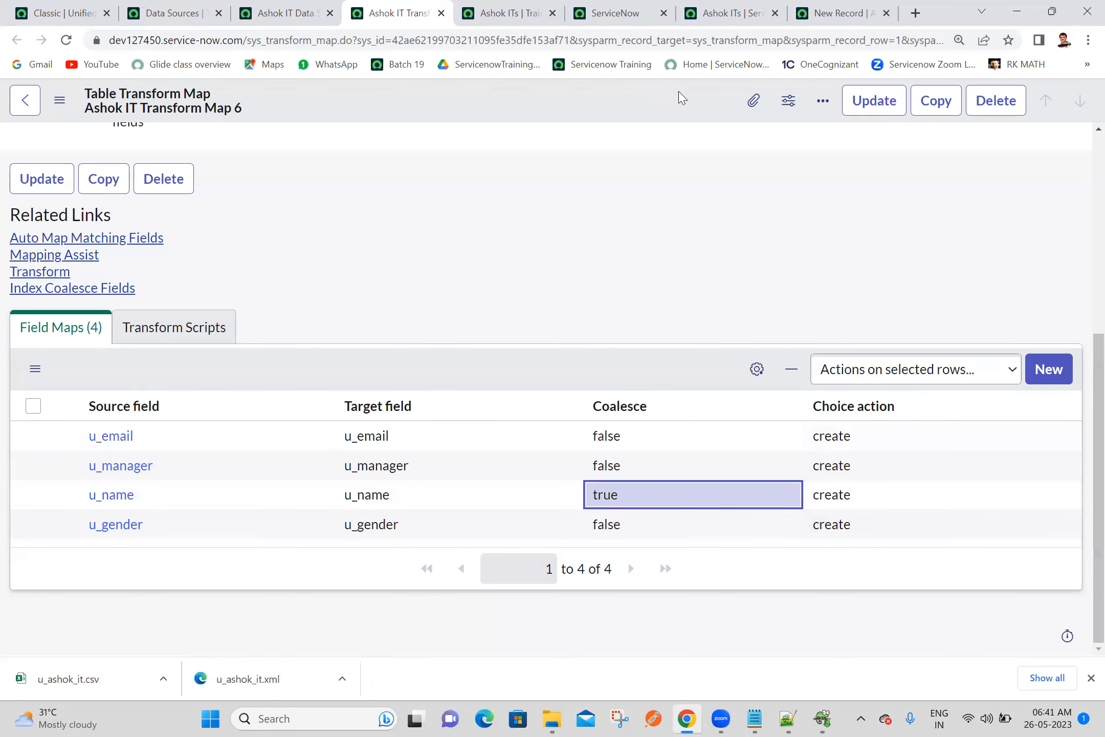
# Save Ashok IT Transform Map 6 and review its field maps
pyautogui.rightClick(582, 111)
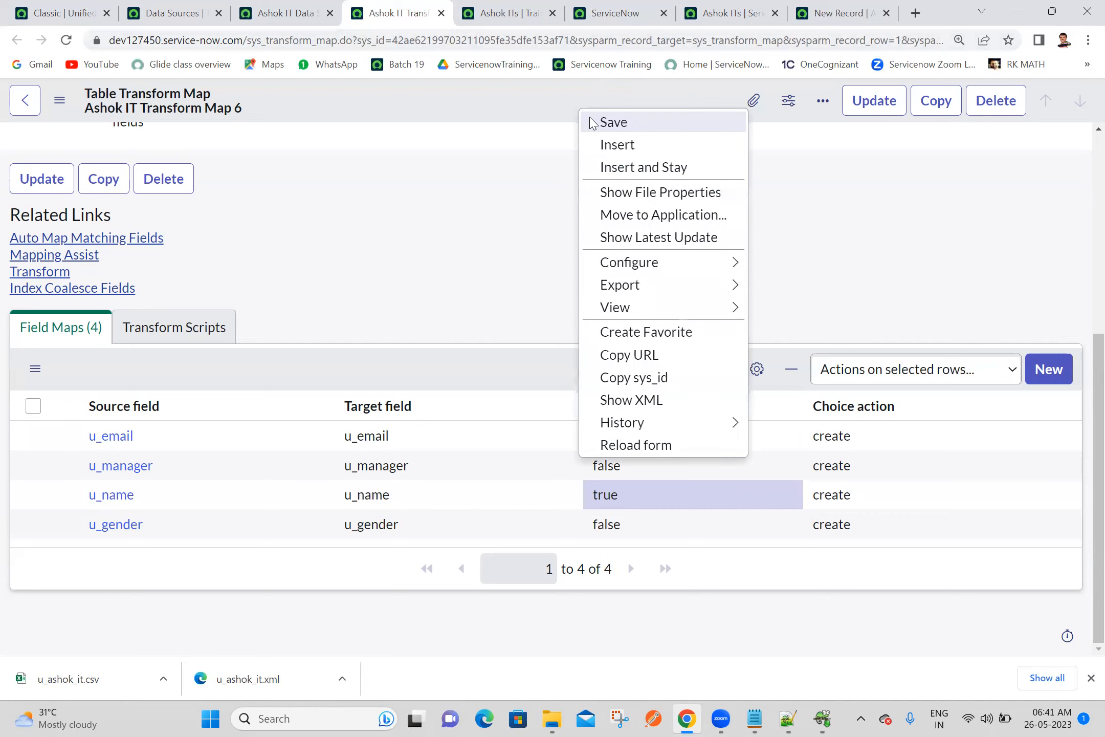
pyautogui.click(591, 120)
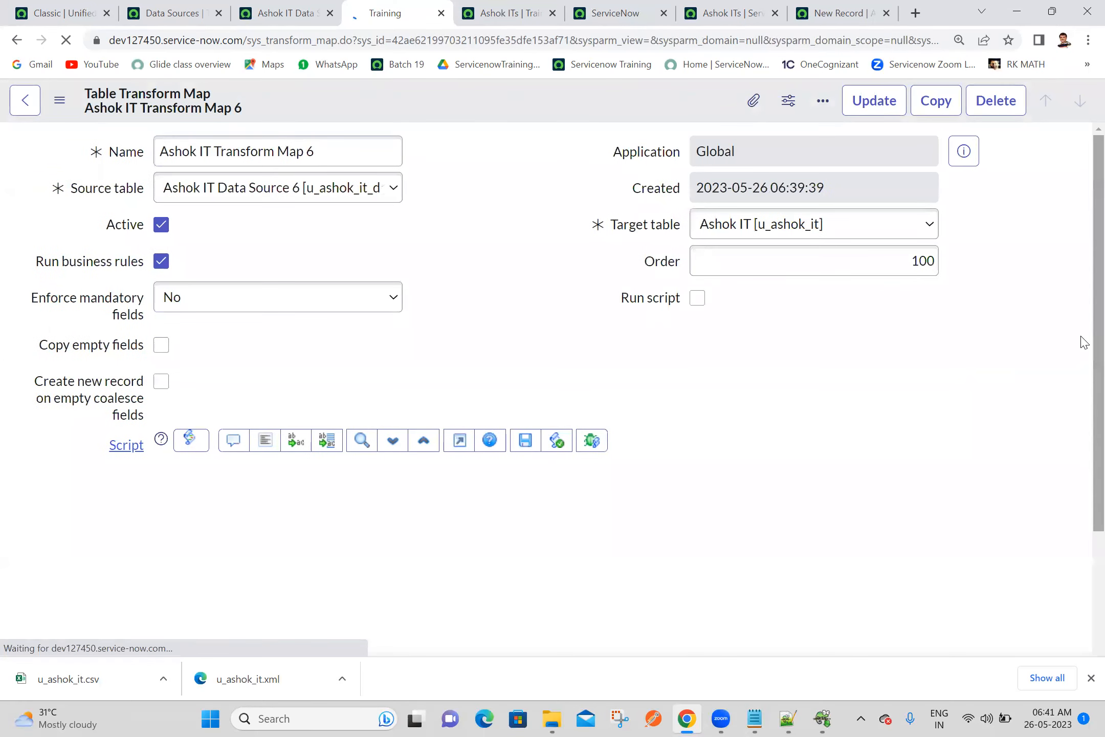
pyautogui.scroll(-4, 1081, 460)
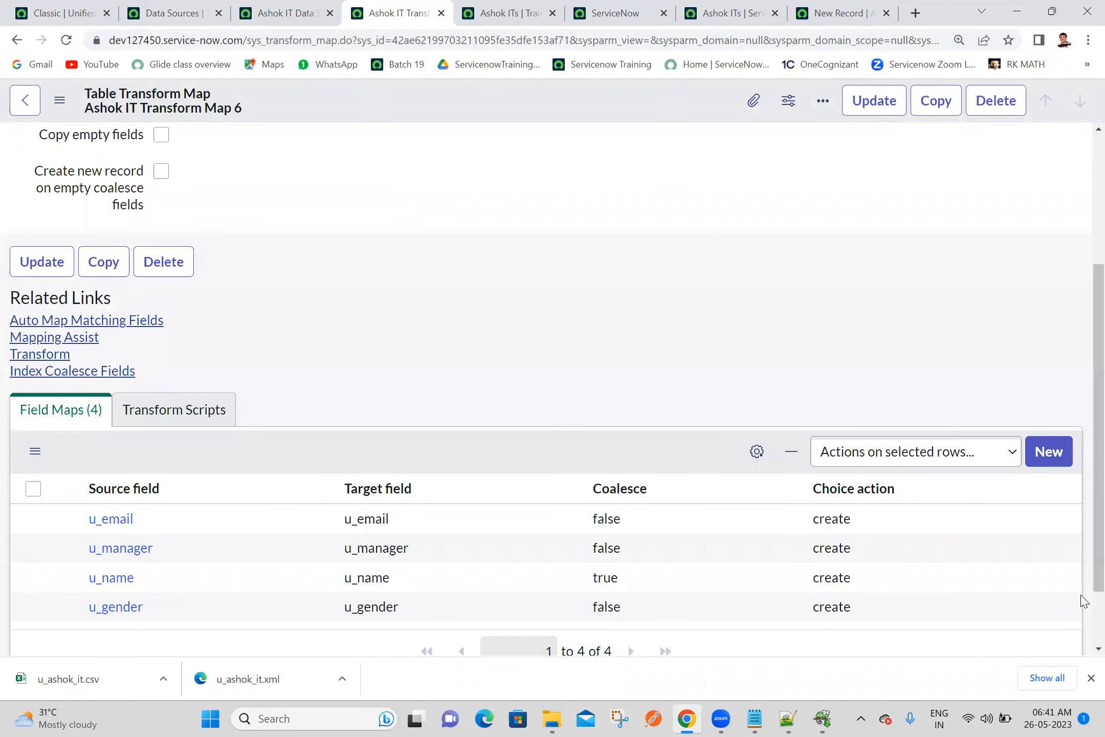
pyautogui.scroll(-2, 1084, 599)
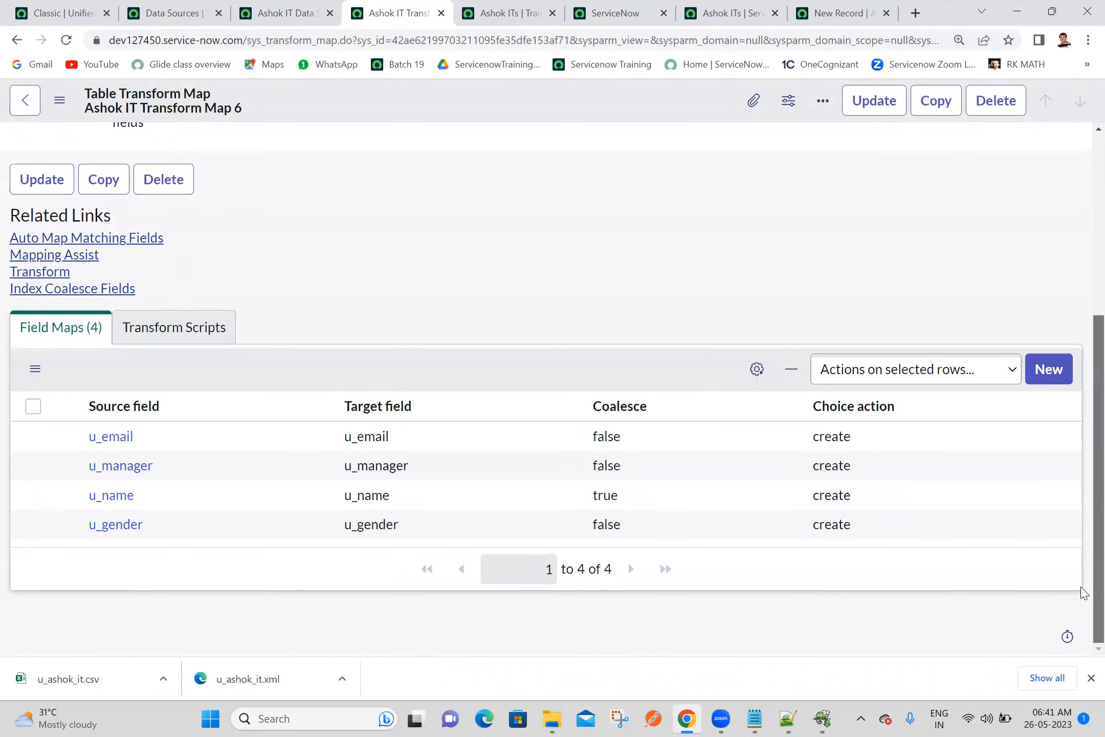
pyautogui.scroll(6, 1081, 512)
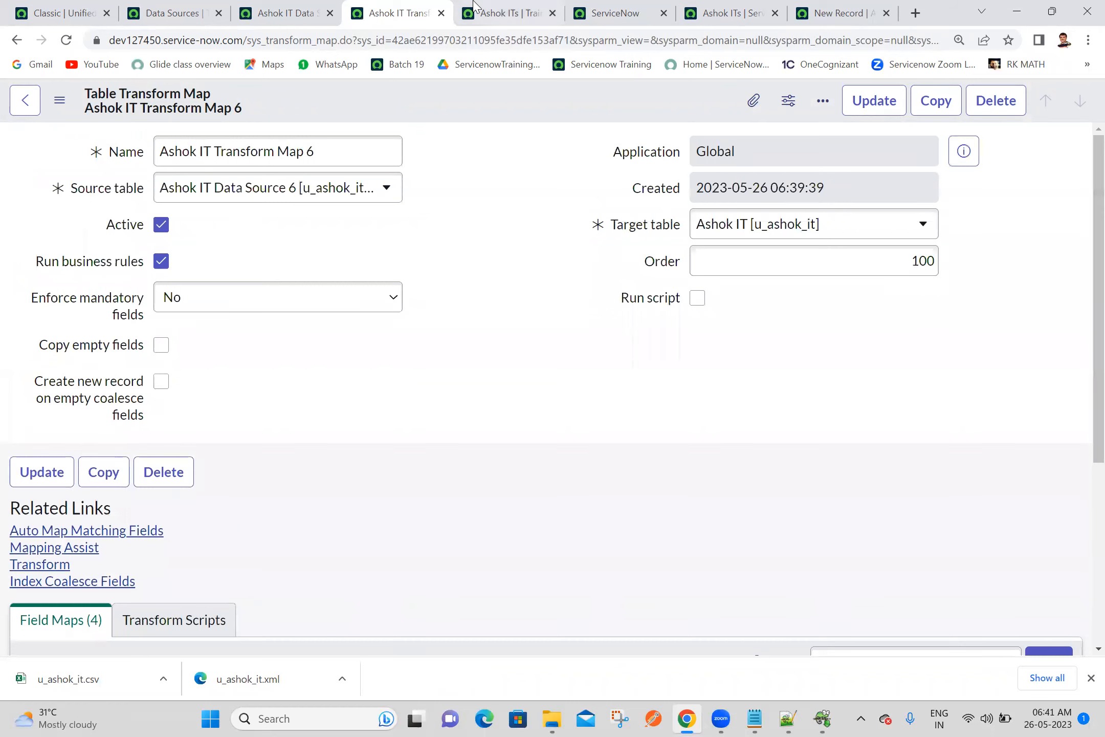
# Close the browser tabs with the transform map, the data source and the data sources list
pyautogui.click(441, 14)
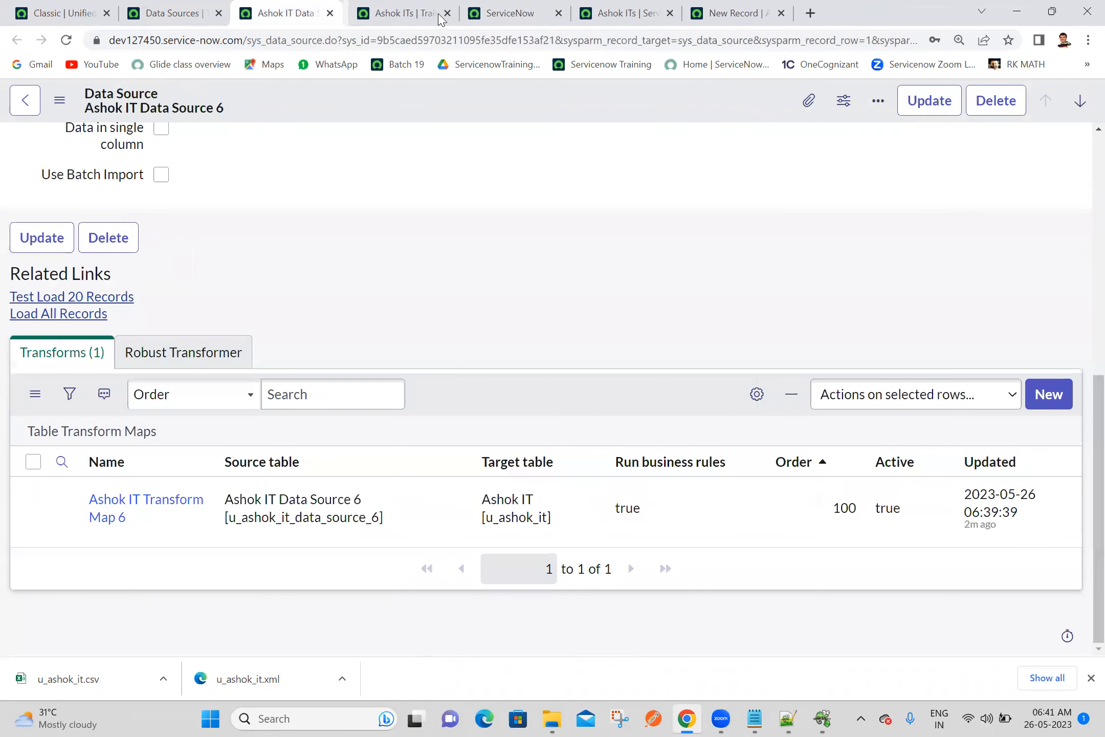
pyautogui.click(330, 13)
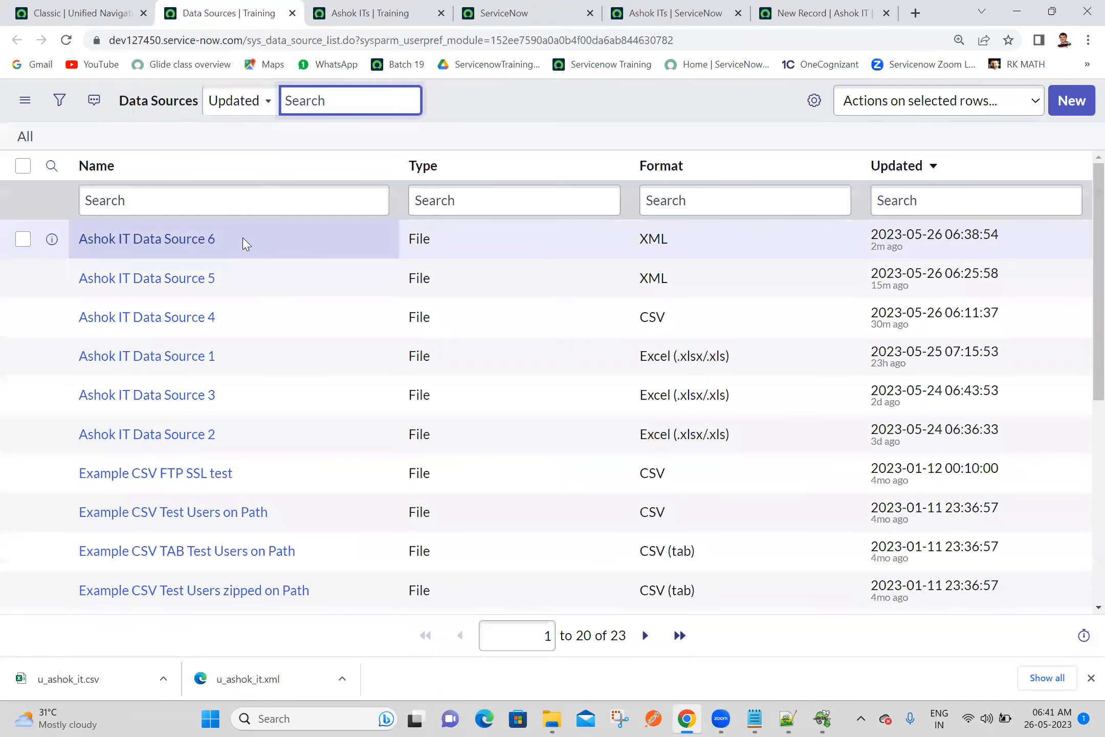
pyautogui.click(292, 14)
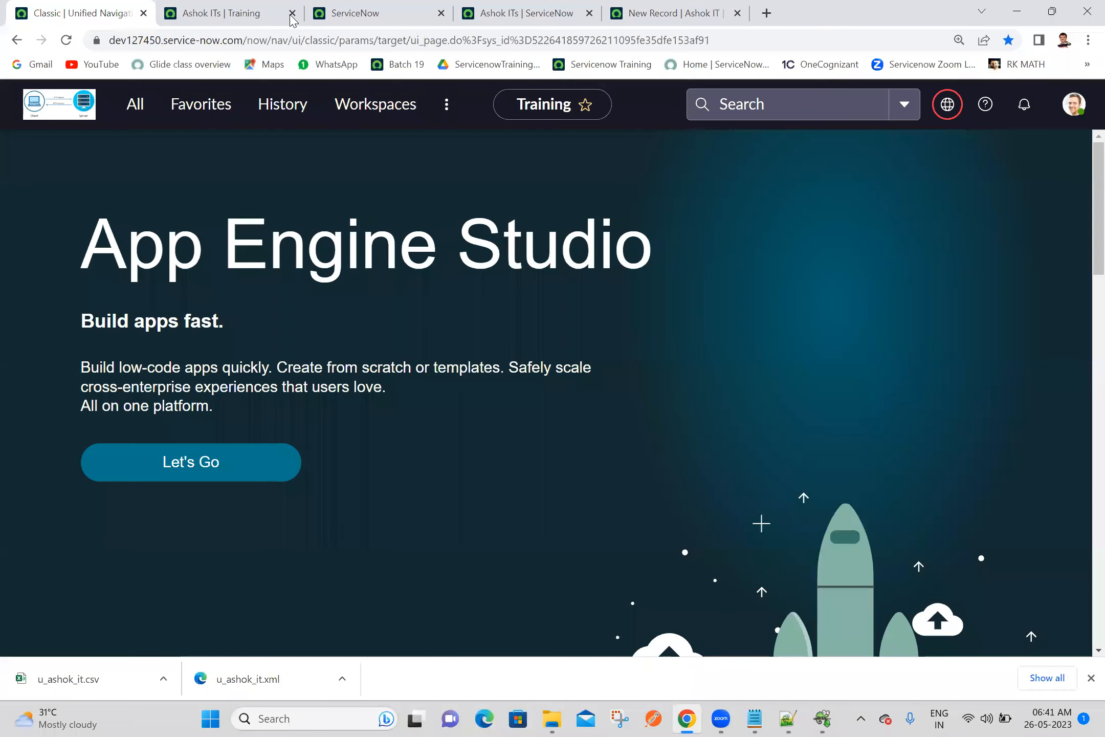
# Fill in the person's name and e-mail address on the new Ashok IT record in the source instance
pyautogui.click(229, 6)
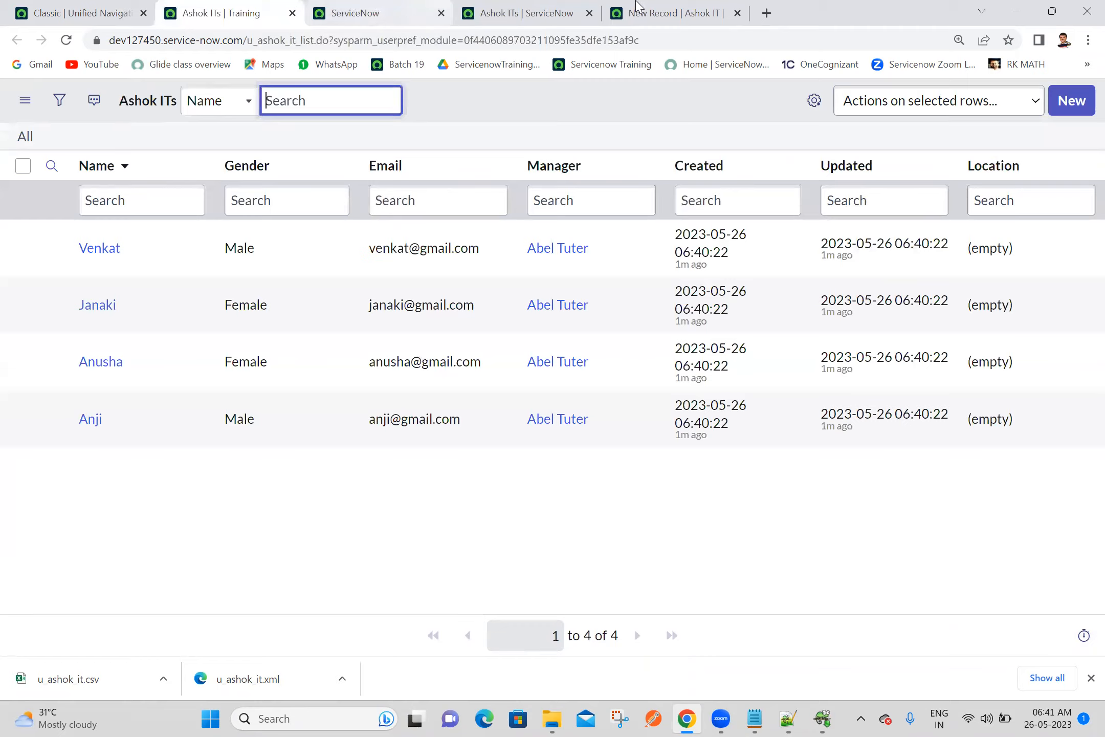
pyautogui.click(710, 7)
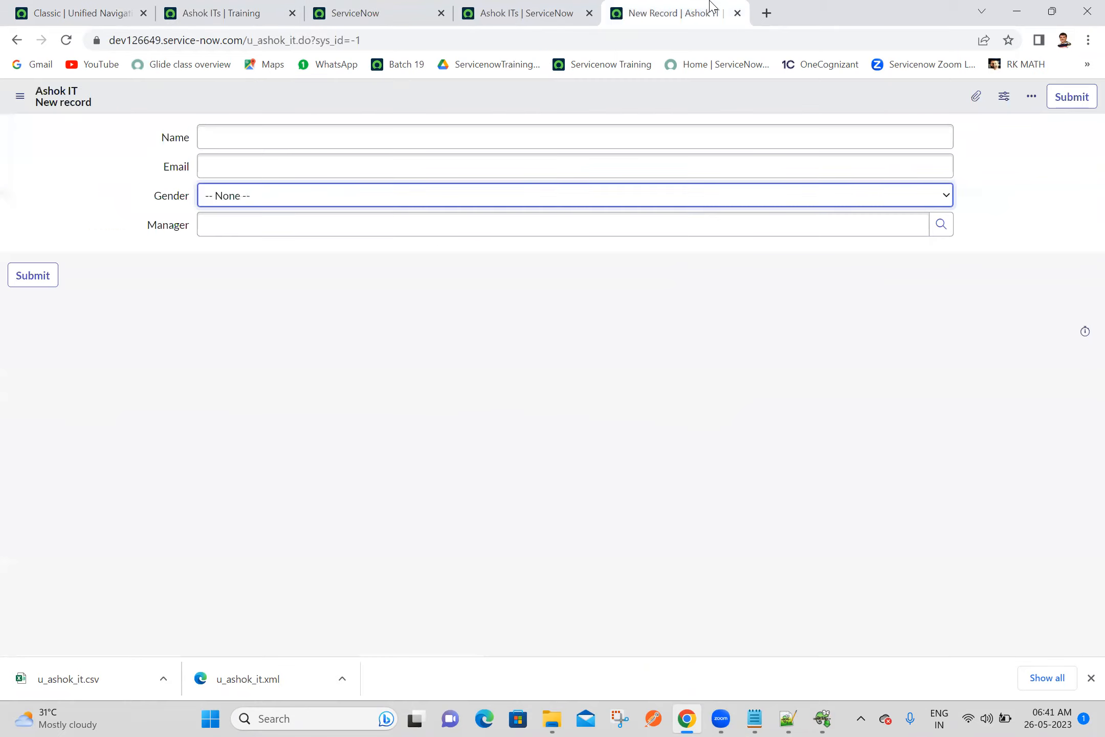
pyautogui.click(397, 135)
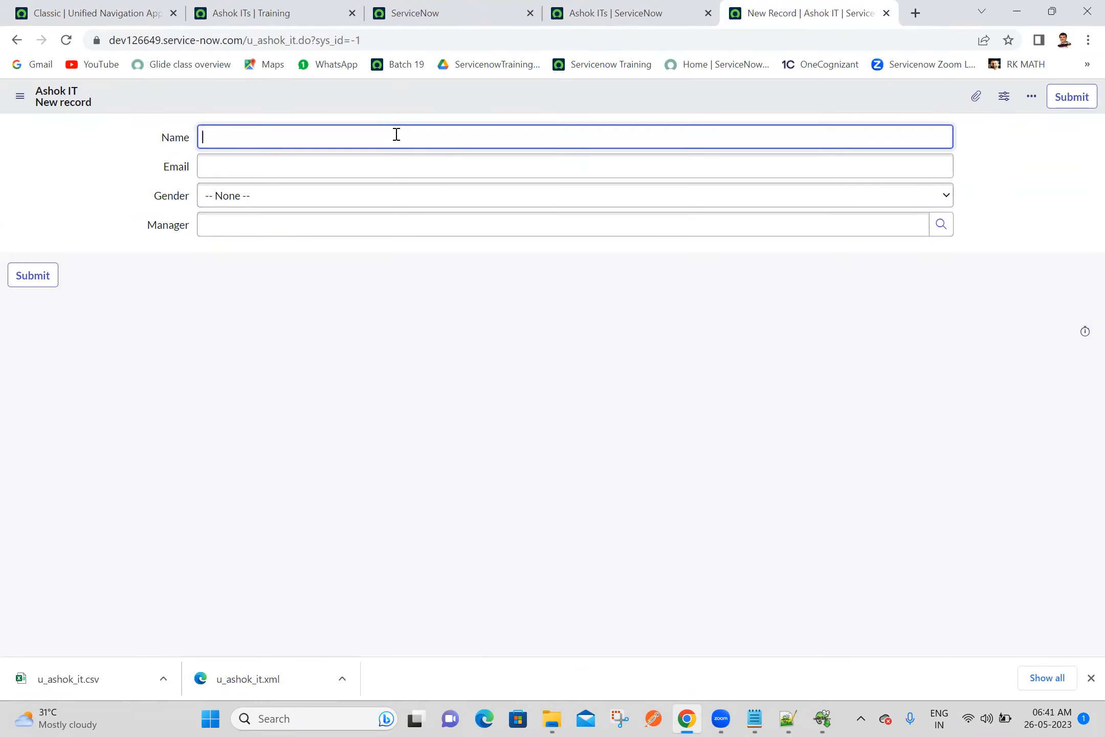
pyautogui.write('Jaya')
pyautogui.click(309, 164)
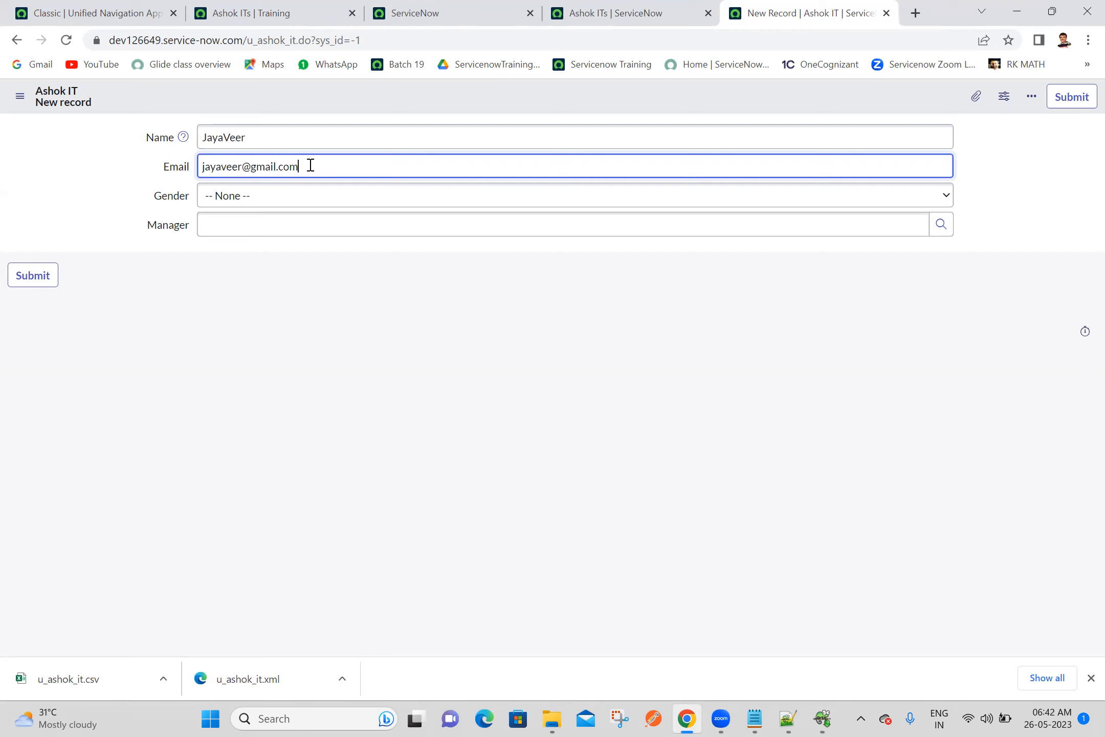
# Set the new record's gender to Male, choose the manager matching "abr", and submit the record
pyautogui.click(240, 201)
pyautogui.click(225, 232)
pyautogui.click(239, 227)
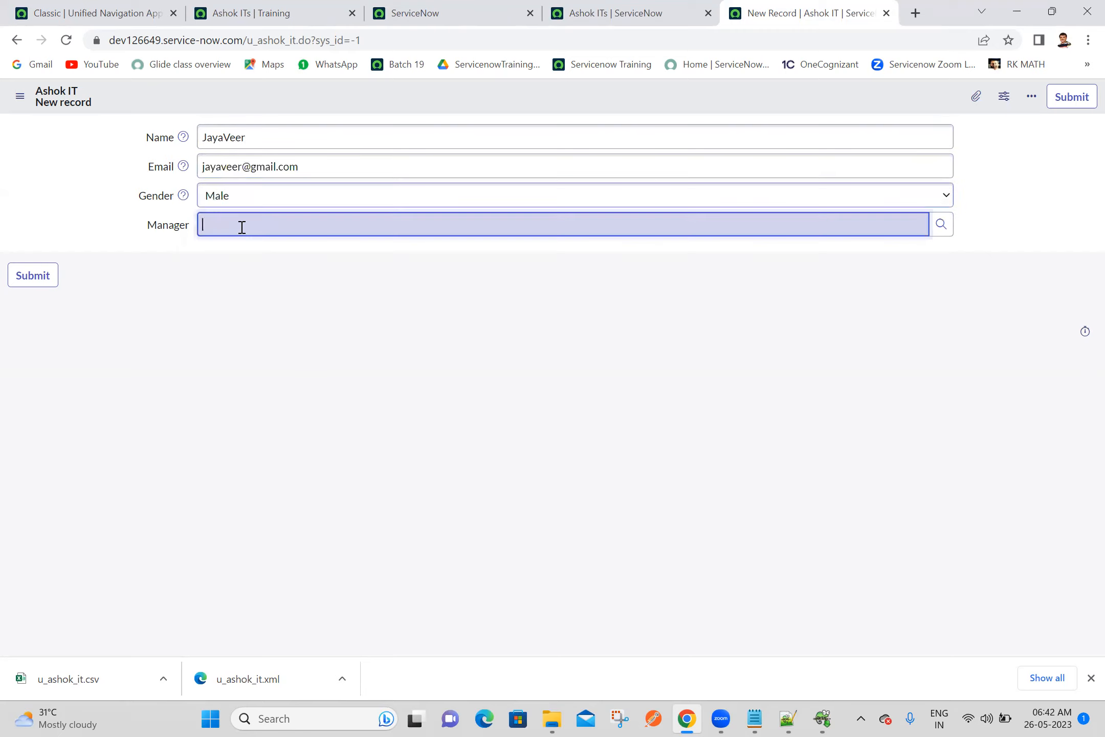
pyautogui.write('abr')
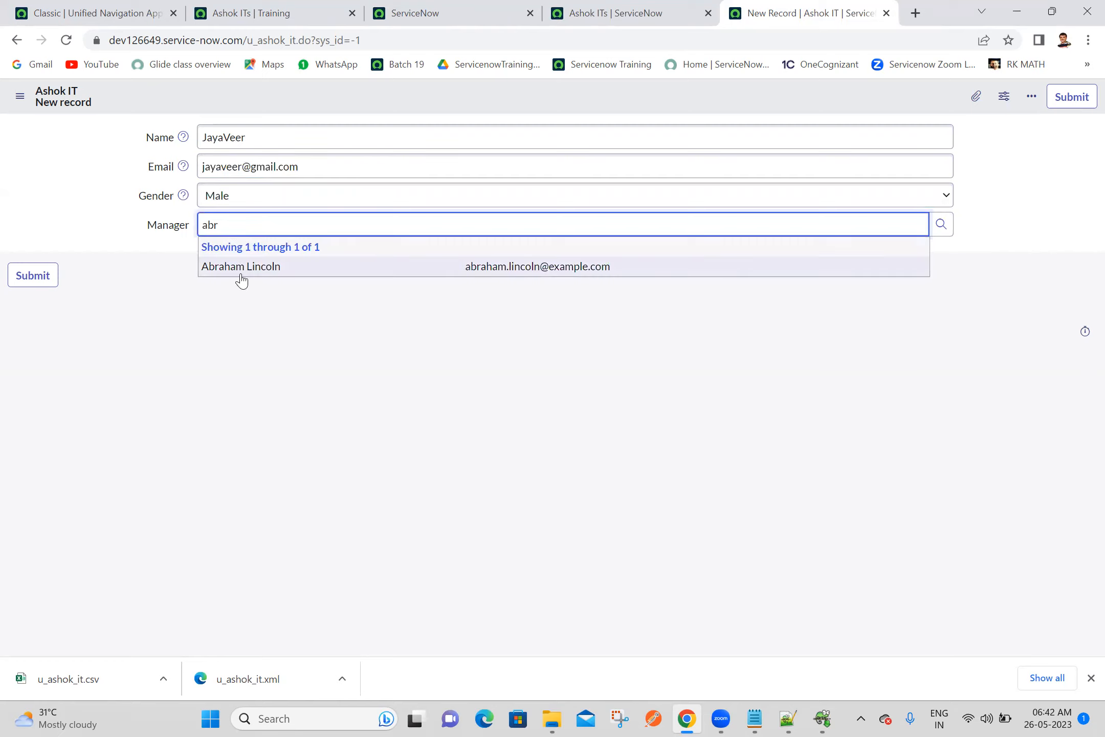
pyautogui.click(241, 277)
pyautogui.click(1071, 101)
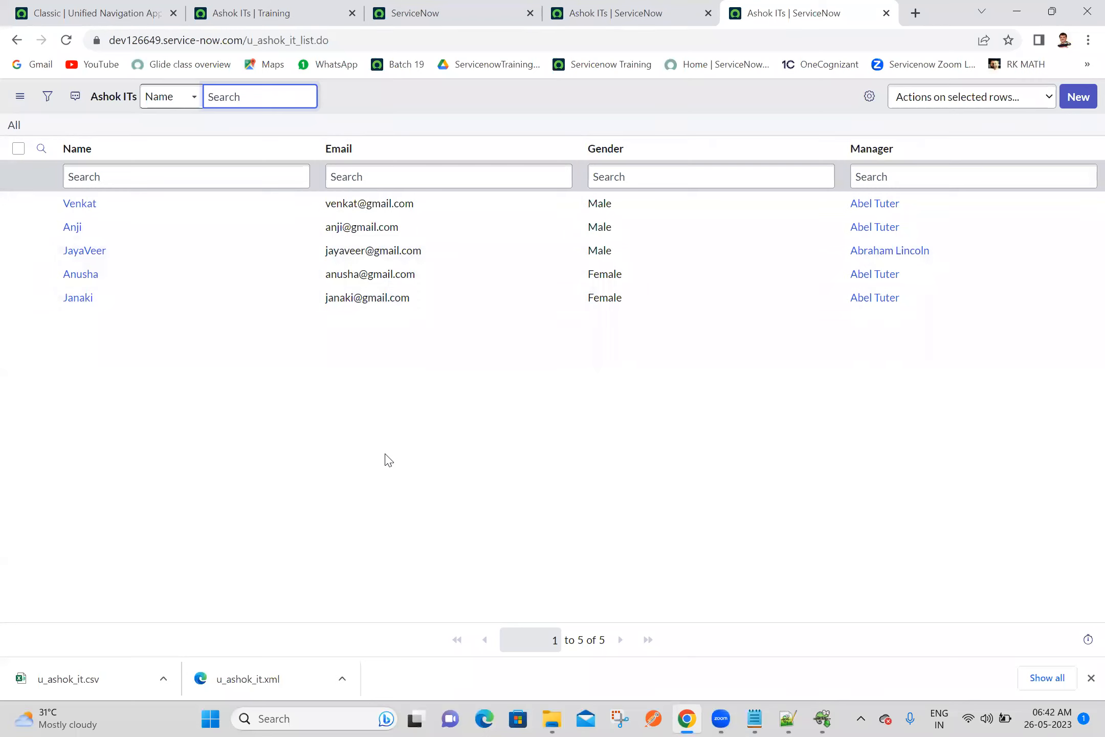
# Change the Gender of the second record in the source instance's Ashok ITs list to Female
pyautogui.click(630, 370)
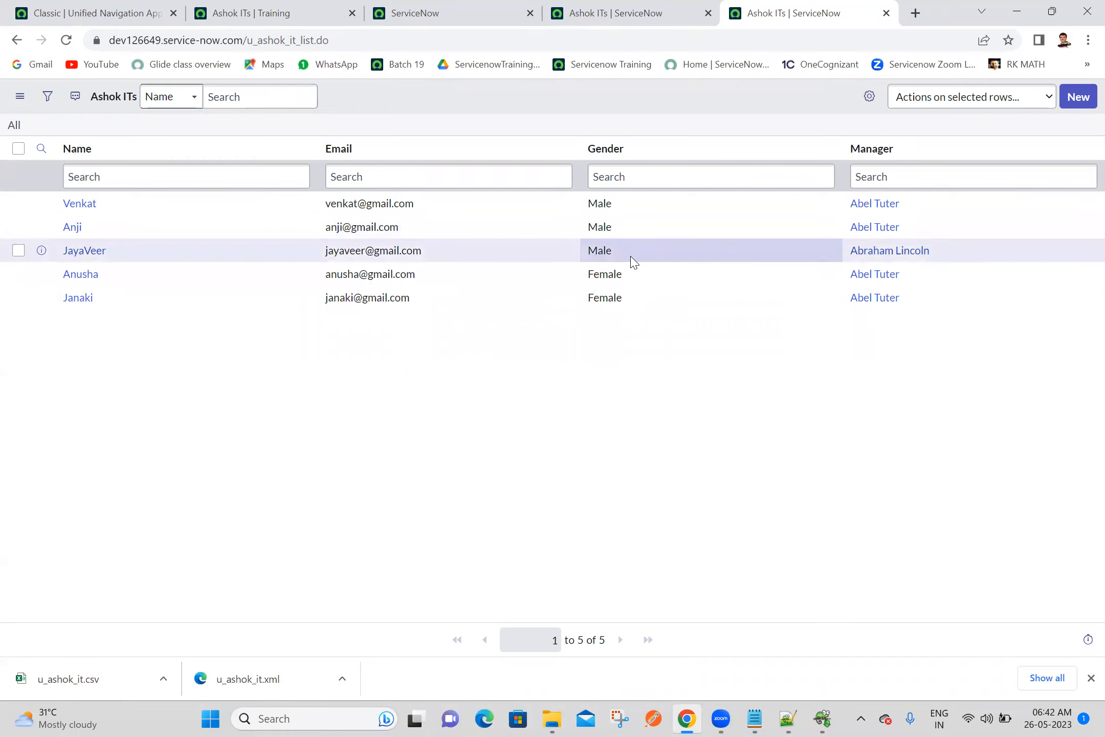
pyautogui.click(631, 235)
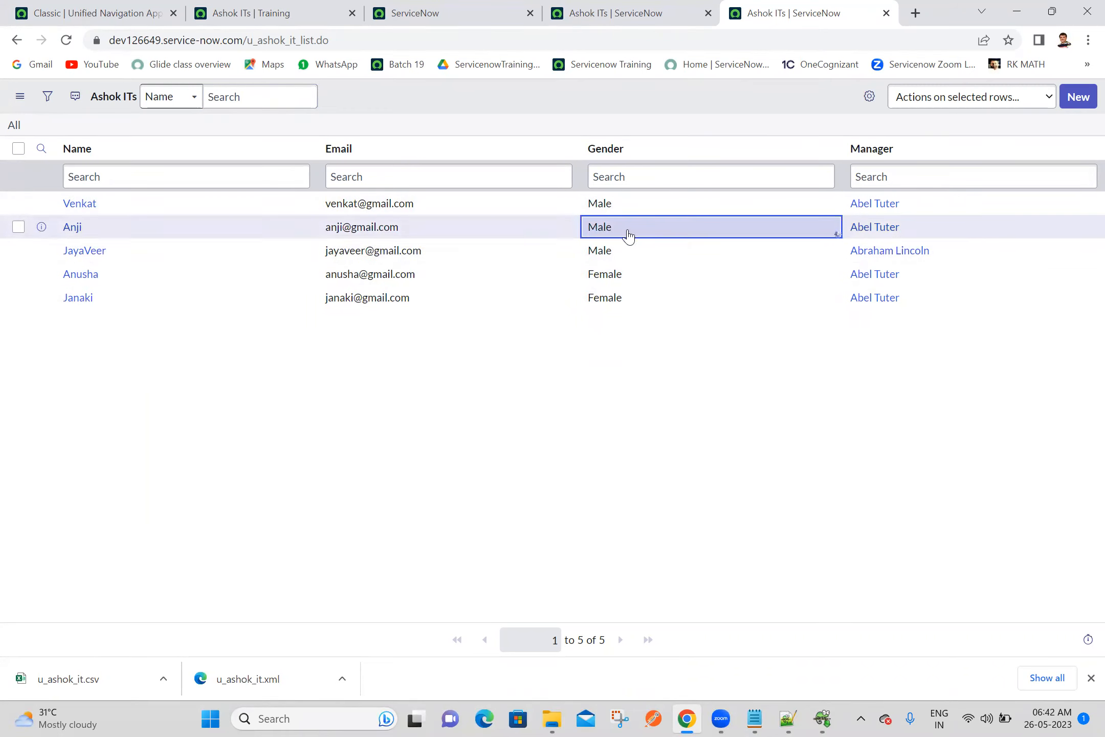
pyautogui.click(630, 236)
pyautogui.click(629, 231)
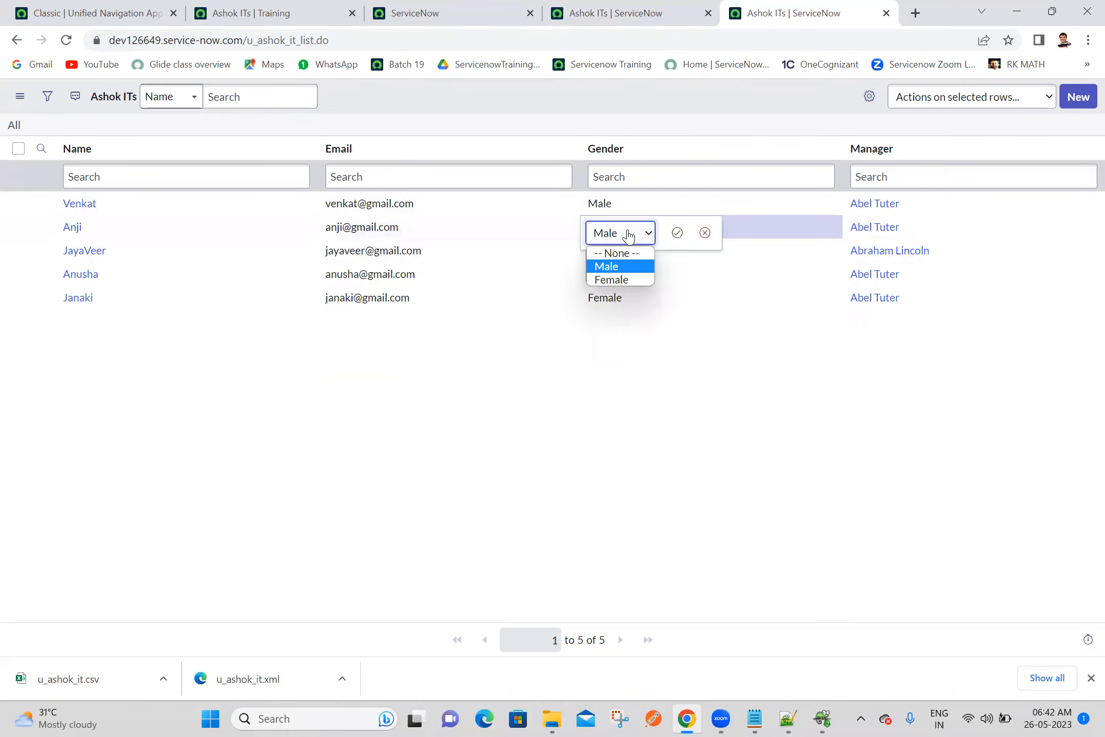
pyautogui.click(622, 280)
pyautogui.click(677, 234)
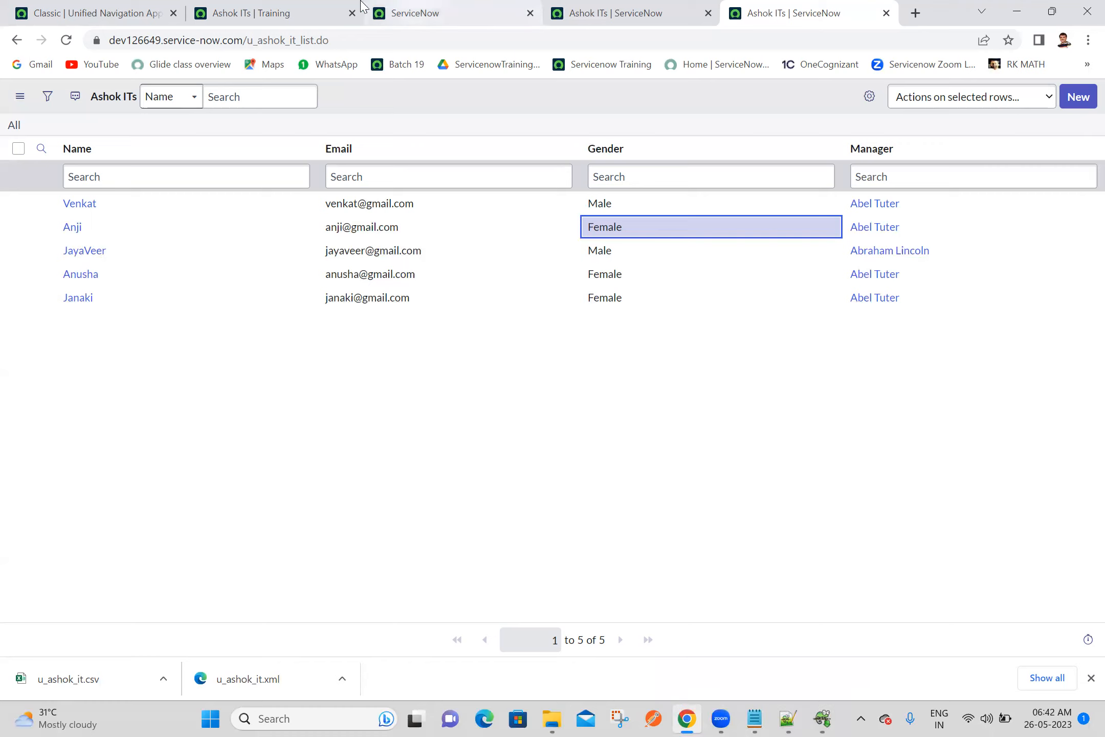
# Return to the importing instance's home page and filter its navigator for "scheduled im"
pyautogui.click(267, 6)
pyautogui.click(149, 10)
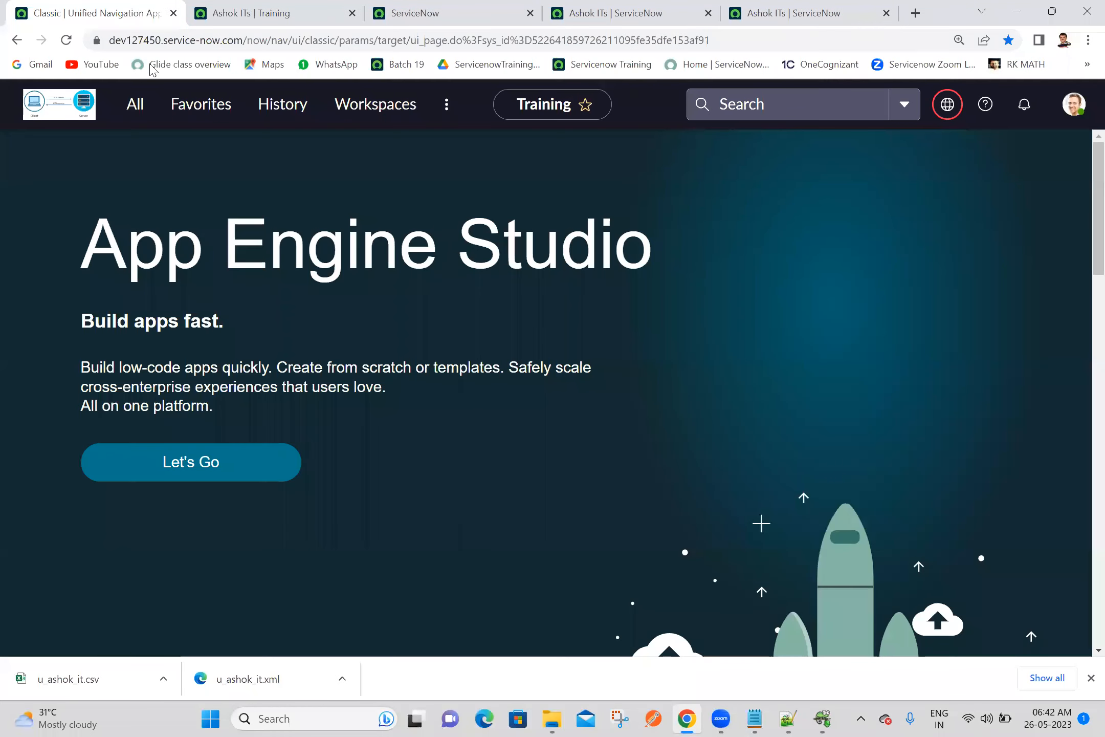
pyautogui.click(137, 106)
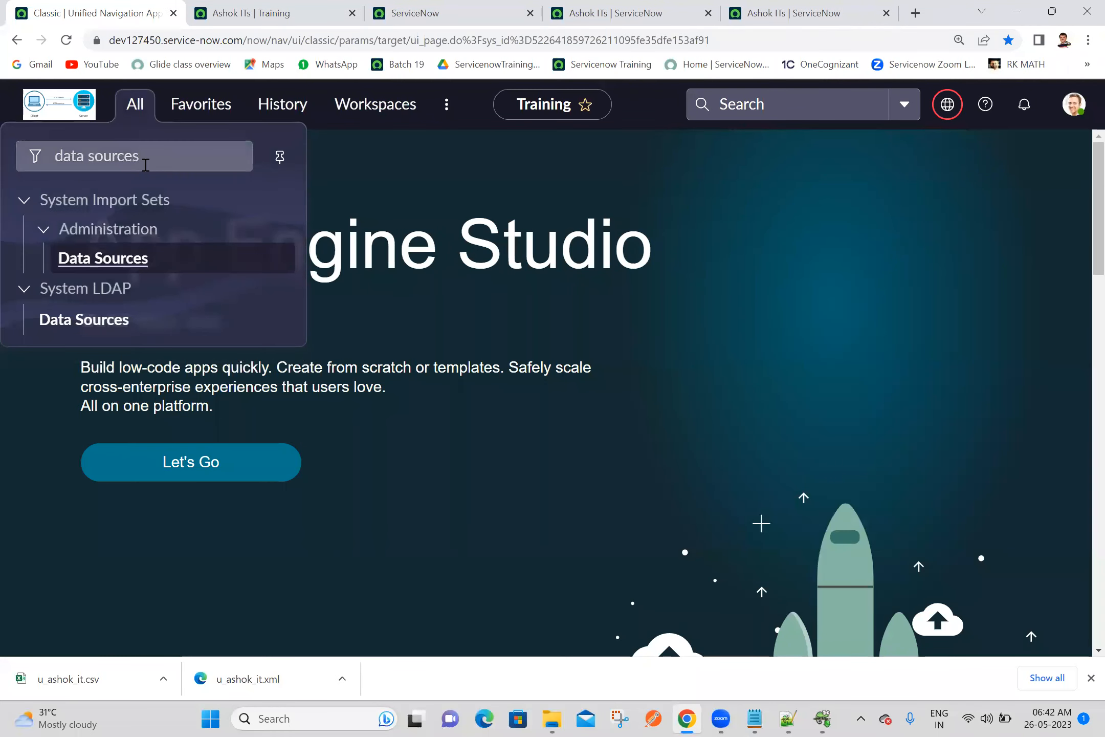
pyautogui.click(146, 165)
pyautogui.write('sched')
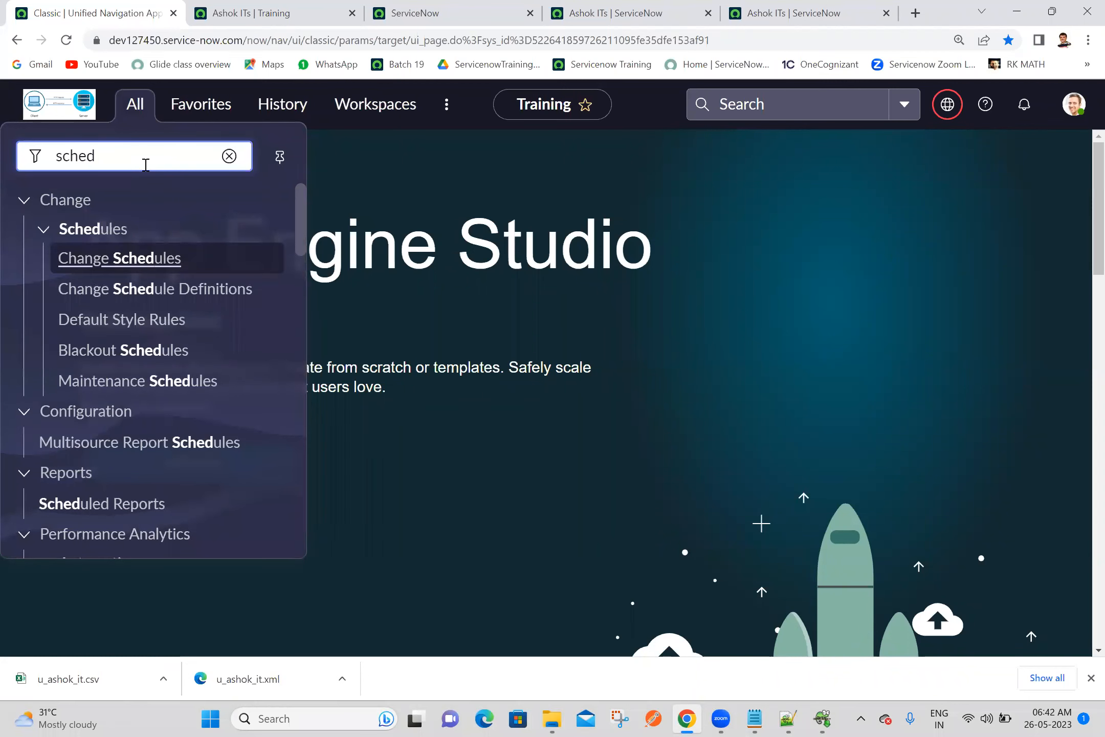
pyautogui.write('ule i')
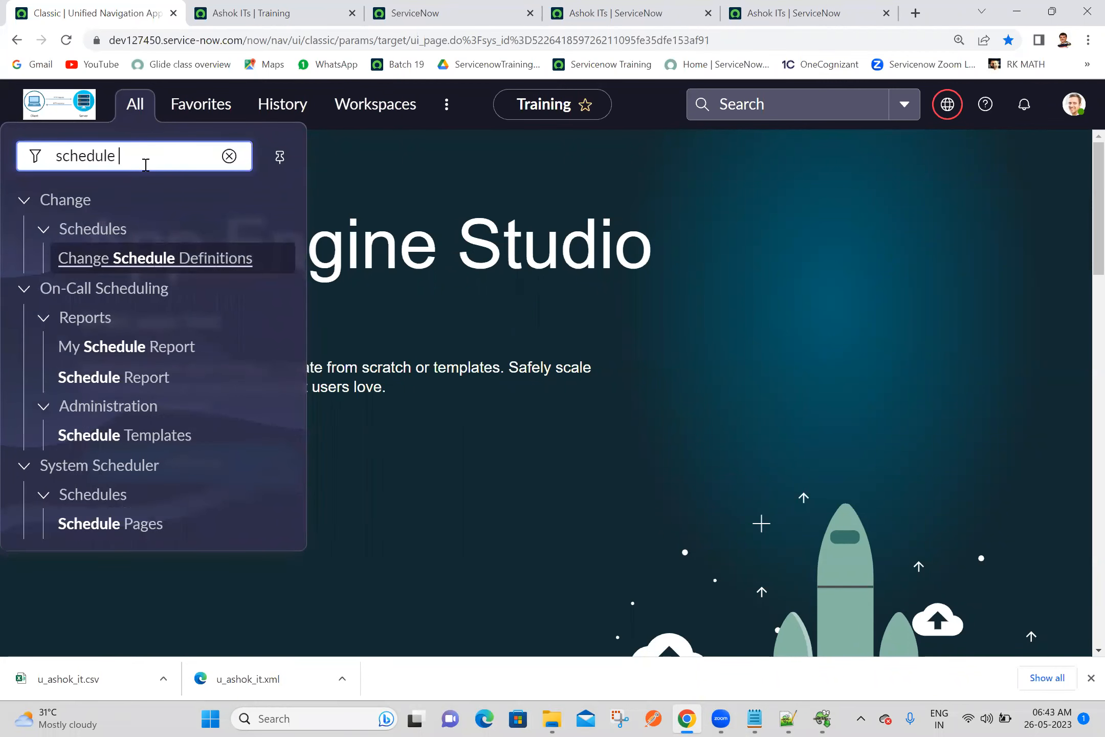
pyautogui.press('BackSpace')
pyautogui.press('BackSpace')
pyautogui.press('BackSpace')
pyautogui.press('BackSpace')
pyautogui.press('BackSpace')
pyautogui.press('BackSpace')
pyautogui.press('BackSpace')
pyautogui.press('BackSpace')
pyautogui.press('BackSpace')
pyautogui.press('BackSpace')
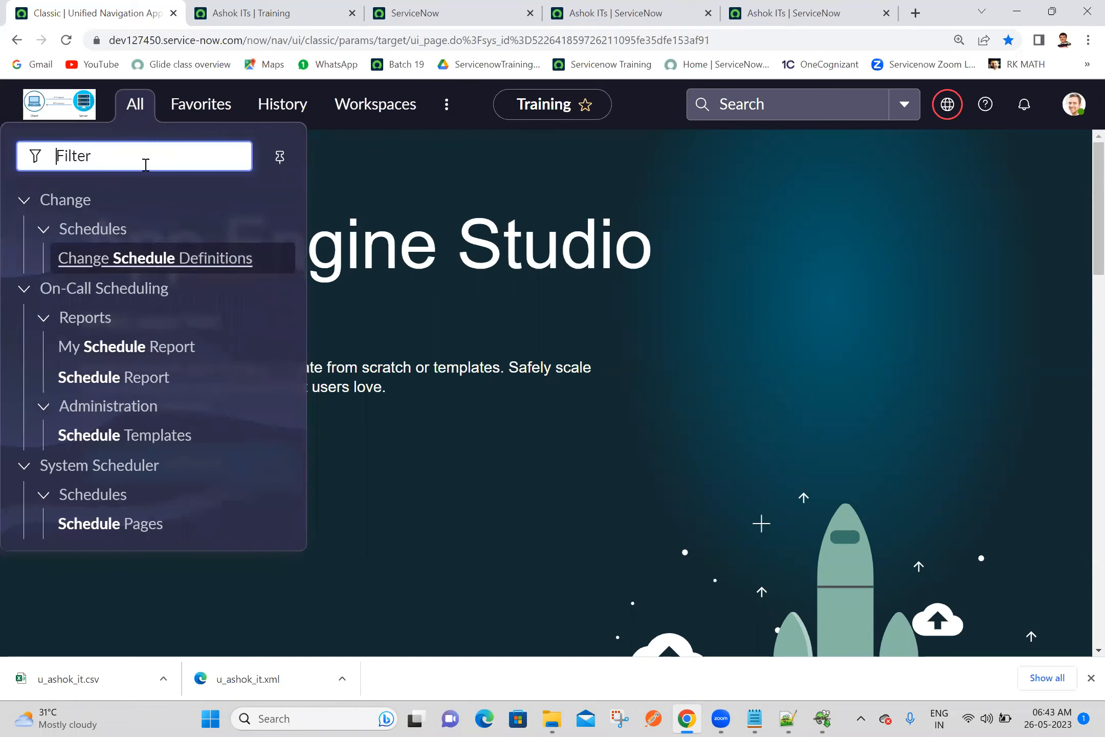
pyautogui.write('schedu')
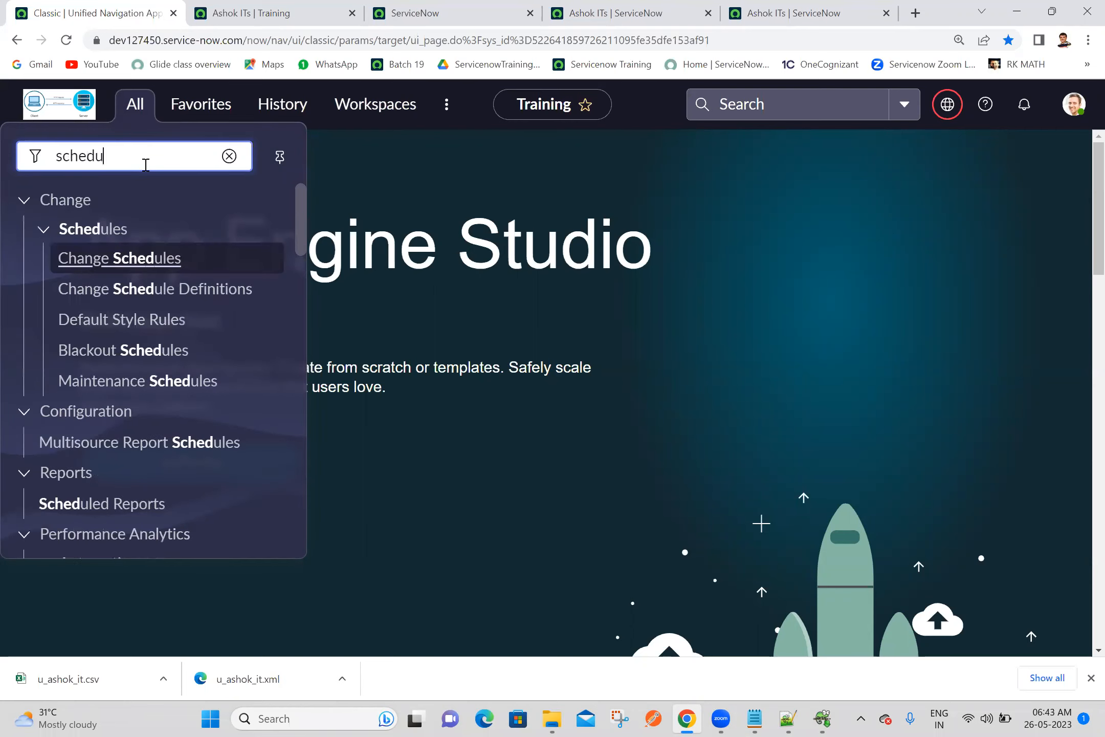
pyautogui.write('led im')
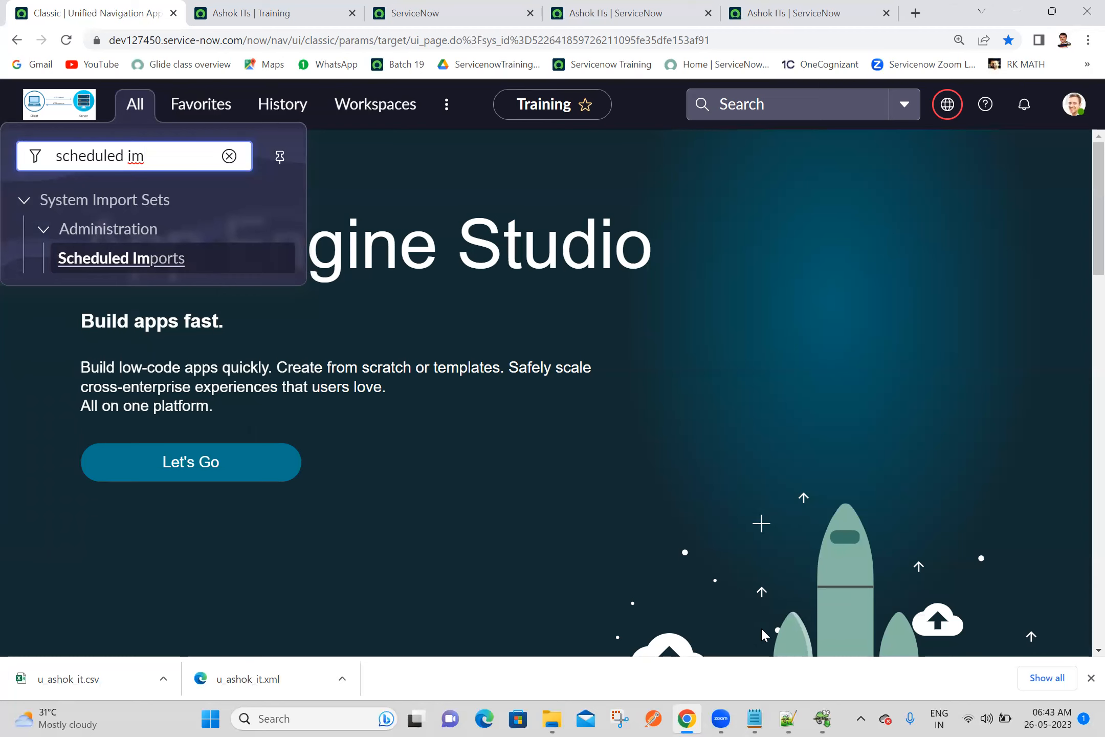
# Close Notepad++ and add the line "System Import Sets -->Administration -->Scheduled Imports" to the Batch 19 notes in Notepad
pyautogui.click(791, 719)
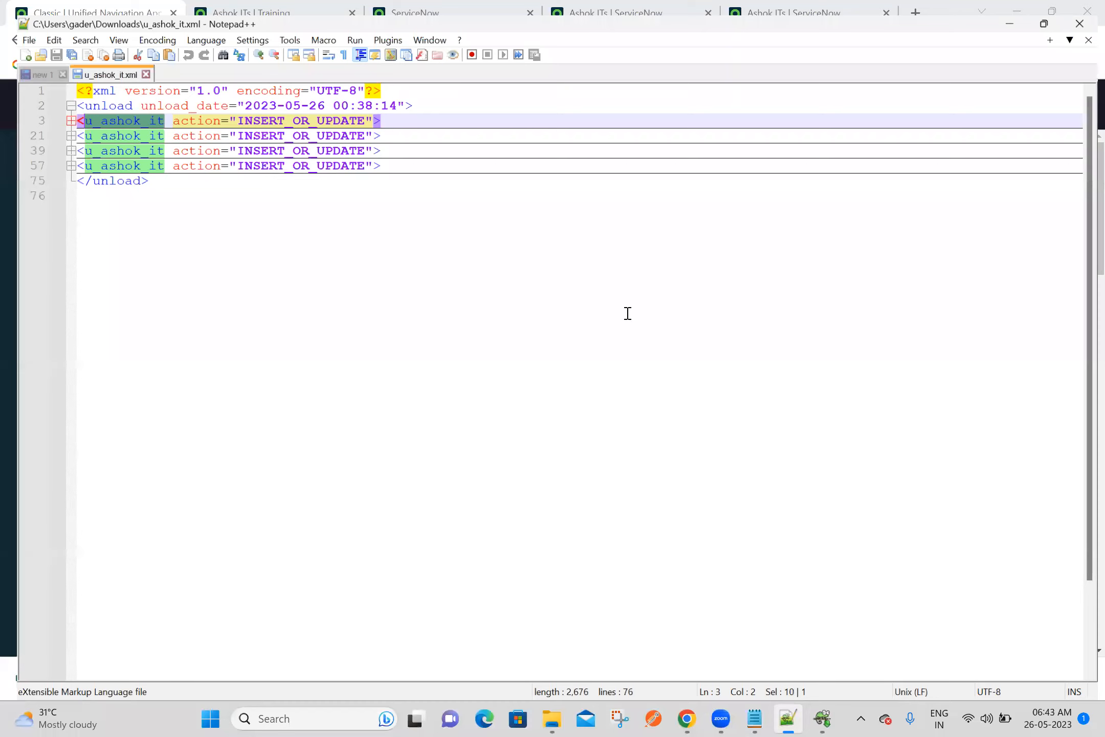
pyautogui.click(1085, 11)
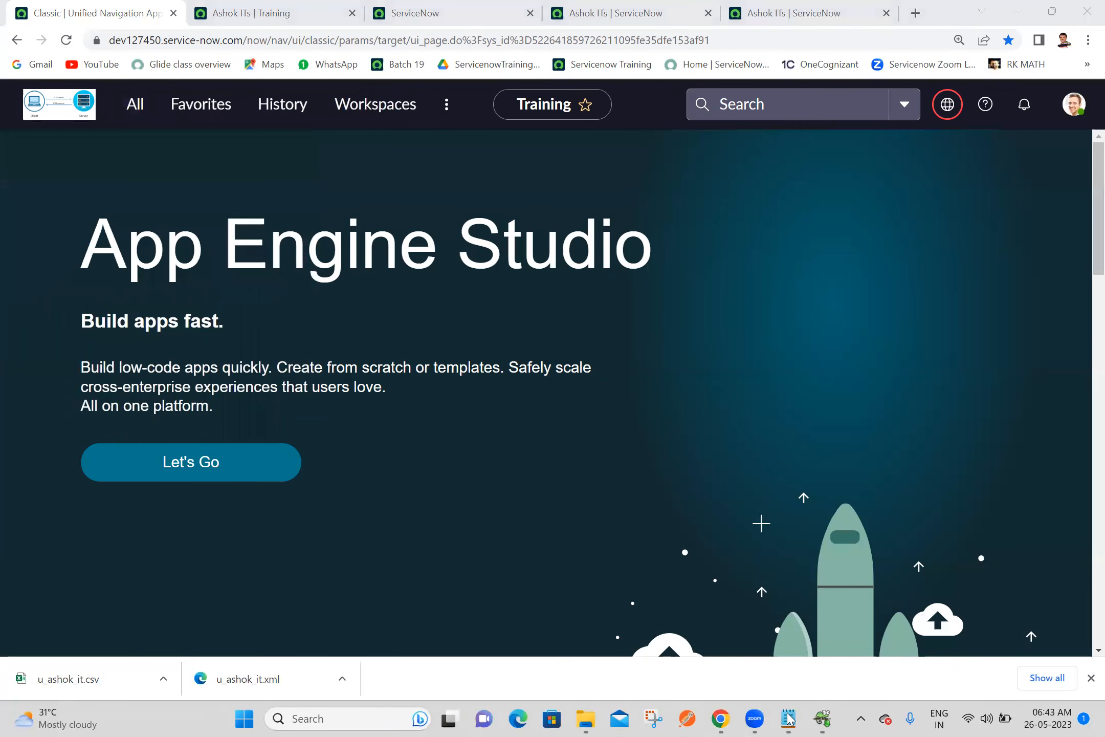
pyautogui.hotkey('alt', 'Tab')
pyautogui.write('Syst')
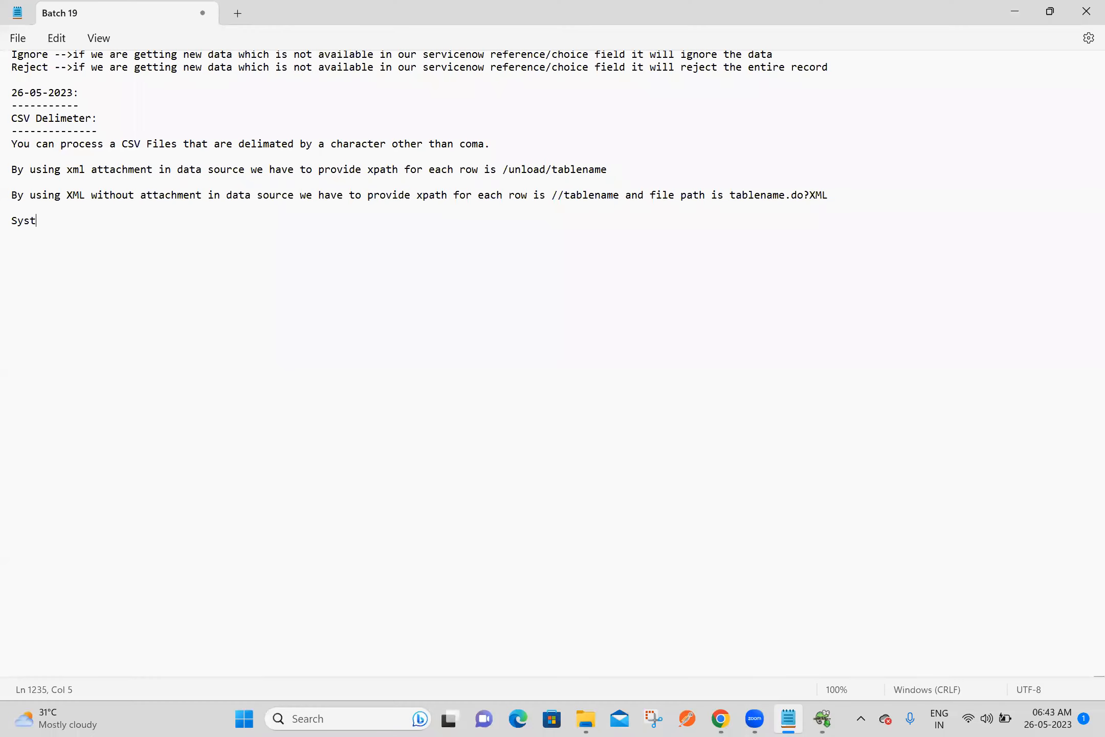
pyautogui.write('em Import Sets -->Administra')
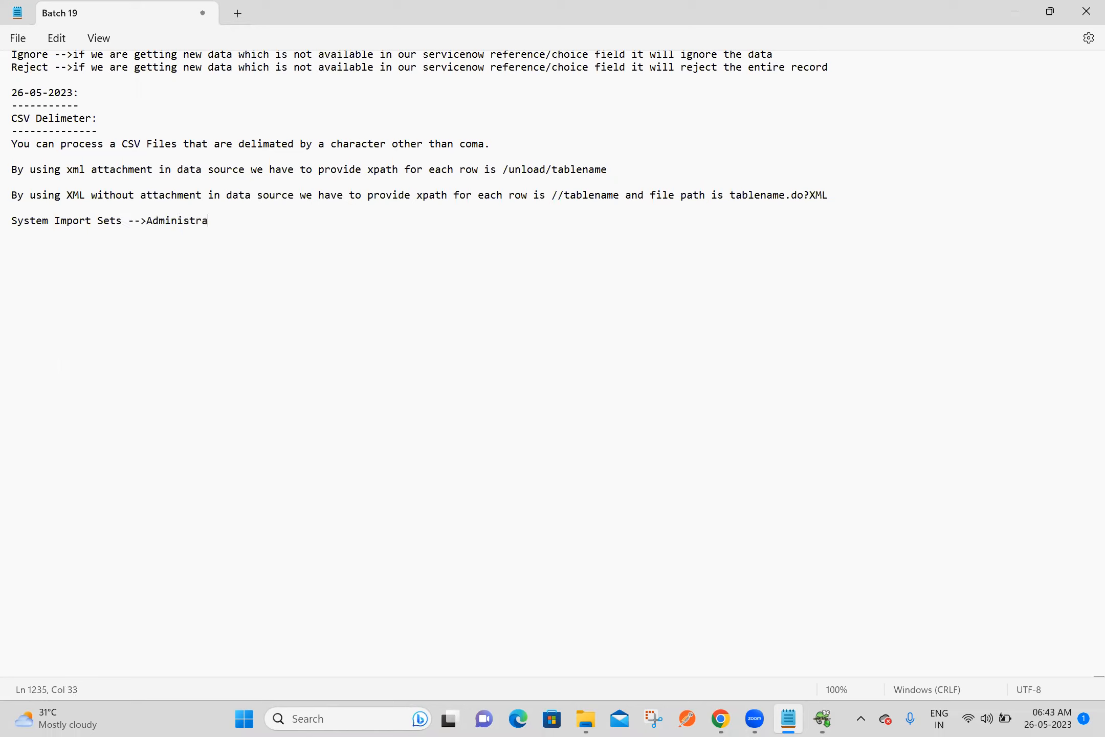
pyautogui.write('tion -->Scheduled Importds')
pyautogui.press('Return')
pyautogui.press('Return')
pyautogui.press('BackSpace')
pyautogui.press('BackSpace')
pyautogui.press('BackSpace')
pyautogui.press('BackSpace')
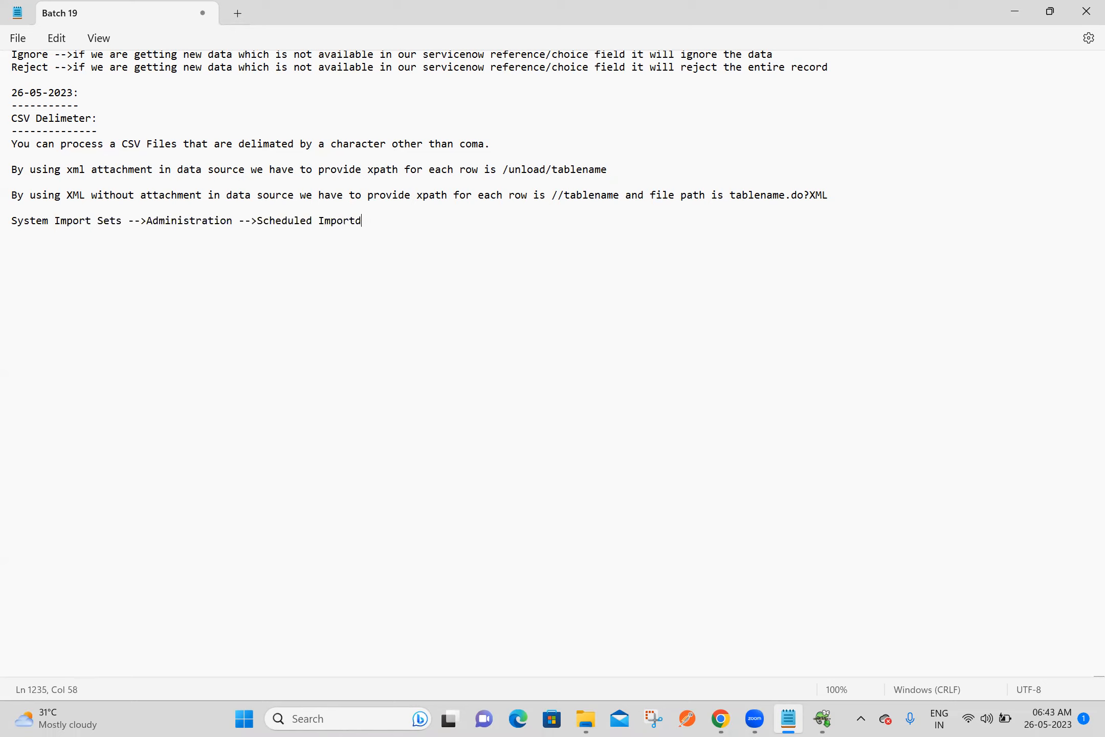
pyautogui.write('s')
pyautogui.press('Return')
pyautogui.press('Return')
pyautogui.press('Return')
# Switch back to Chrome and open the Scheduled Imports list in a separate browser tab
pyautogui.click(726, 716)
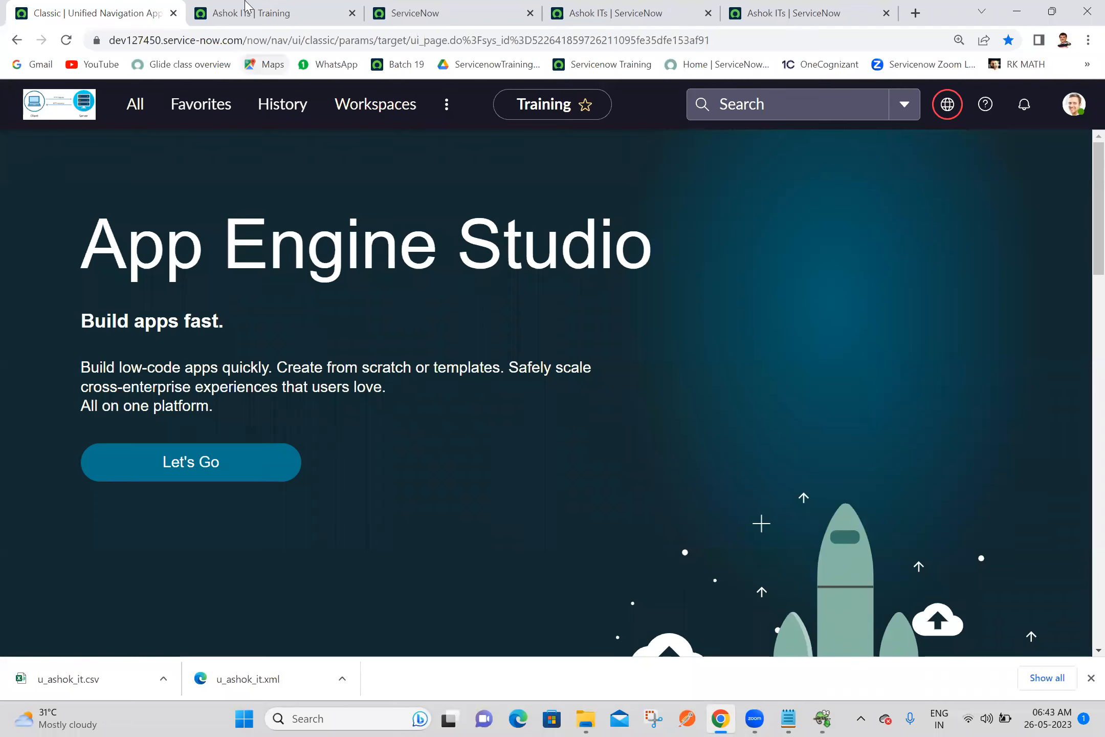
pyautogui.click(131, 108)
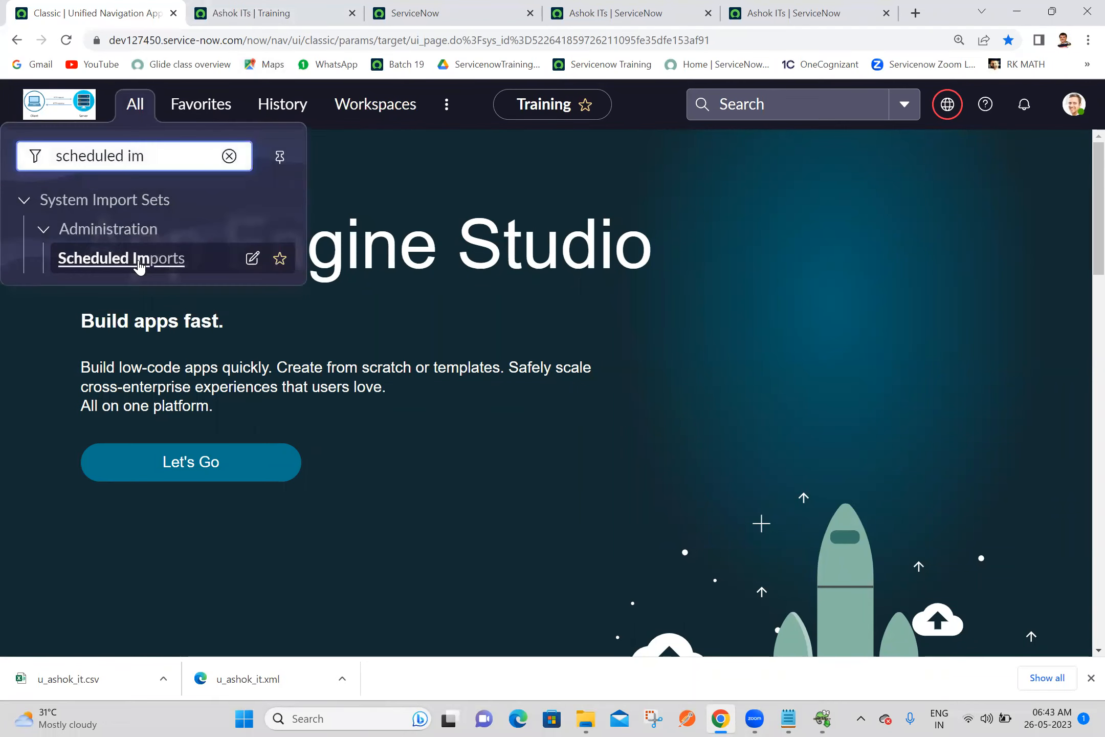
pyautogui.middleClick(141, 267)
pyautogui.click(179, 21)
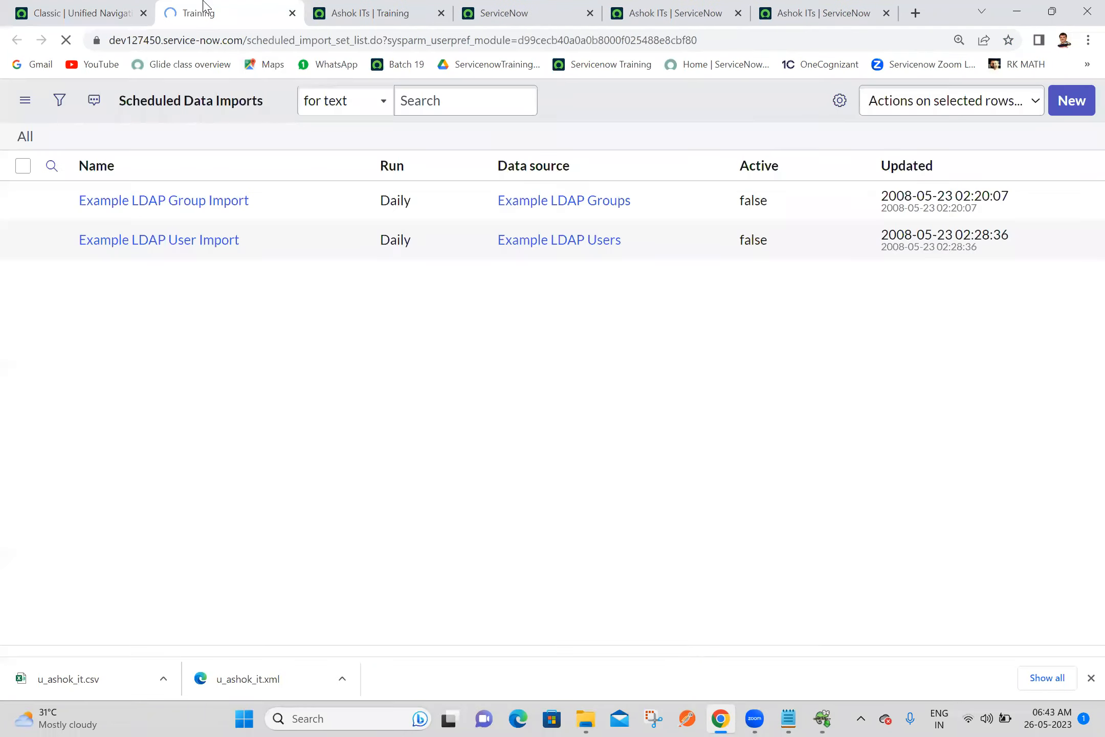
# Copy the table name from the list's URL, add "Scheduled Imports=scheduled_import_set" to the Batch 19 notes, and save them
pyautogui.click(248, 41)
pyautogui.moveTo(248, 41); pyautogui.dragTo(352, 45)
pyautogui.hotkey('ctrl', 'c')
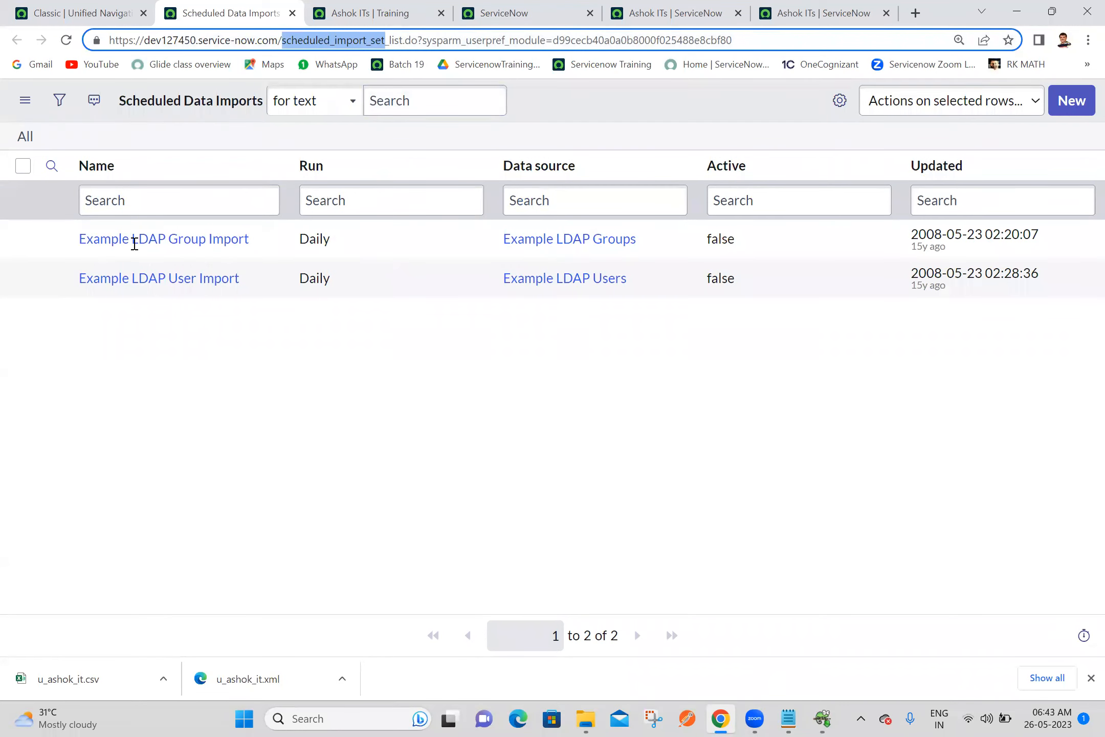
pyautogui.hotkey('alt', 'Tab')
pyautogui.write('Schedul')
pyautogui.write('ed Impor')
pyautogui.write('tsdf')
pyautogui.press('BackSpace')
pyautogui.press('BackSpace')
pyautogui.press('BackSpace')
pyautogui.write('s')
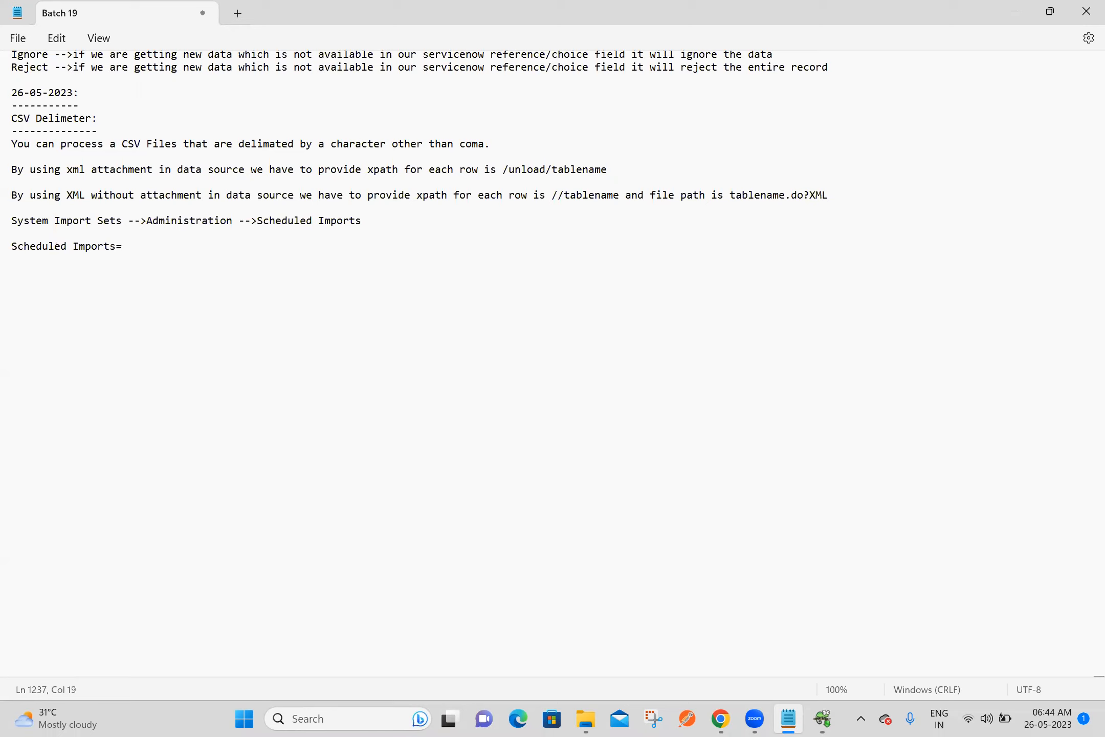
pyautogui.write('=')
pyautogui.hotkey('ctrl', 'v')
pyautogui.press('Return')
pyautogui.hotkey('ctrl', 's')
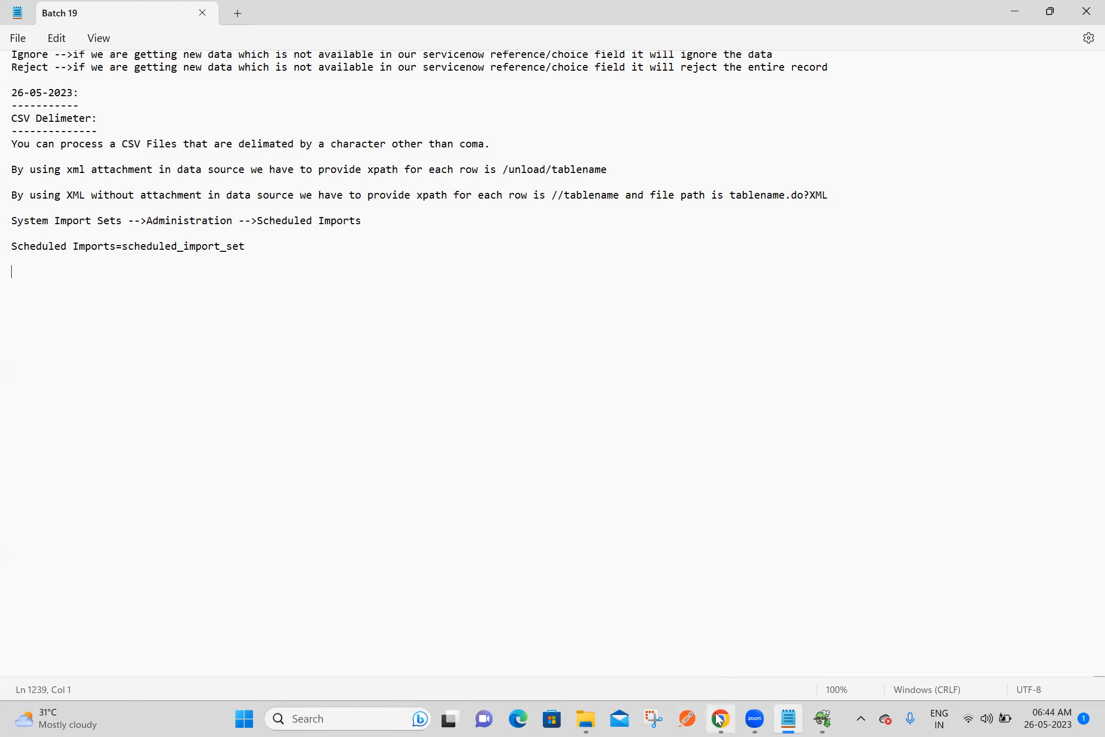
# Switch to Chrome, start a new Scheduled Data Import record, and name it "Ashok IT Data"
pyautogui.hotkey('alt', 'Tab')
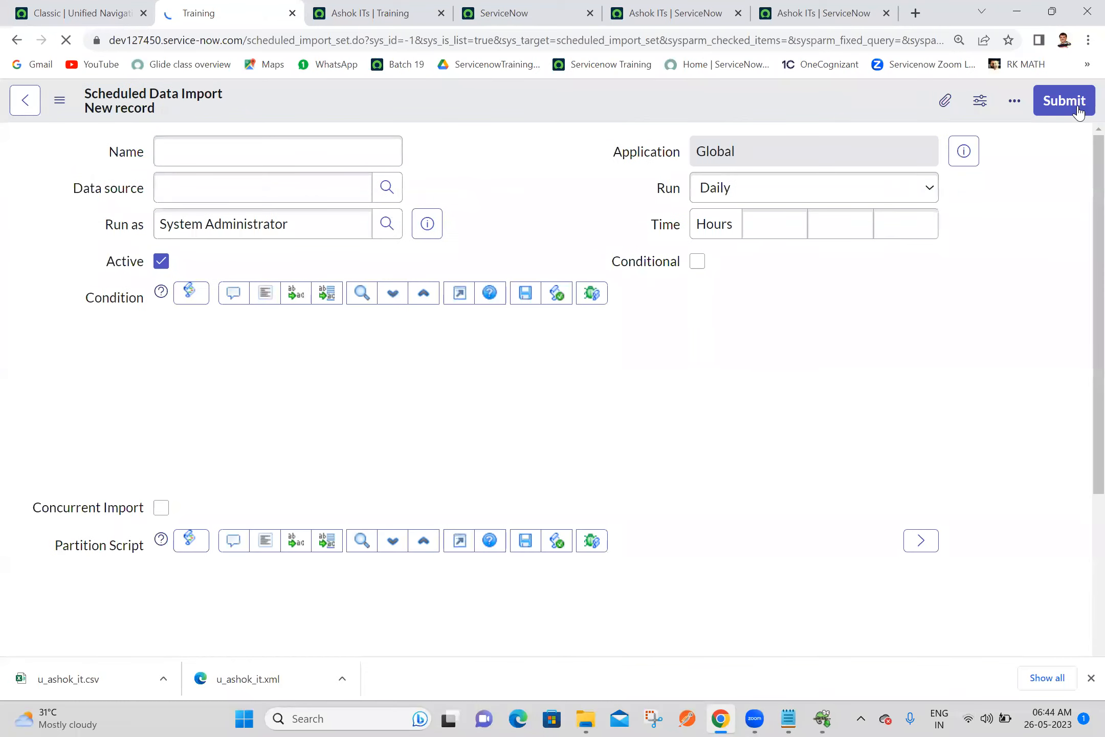
pyautogui.click(317, 156)
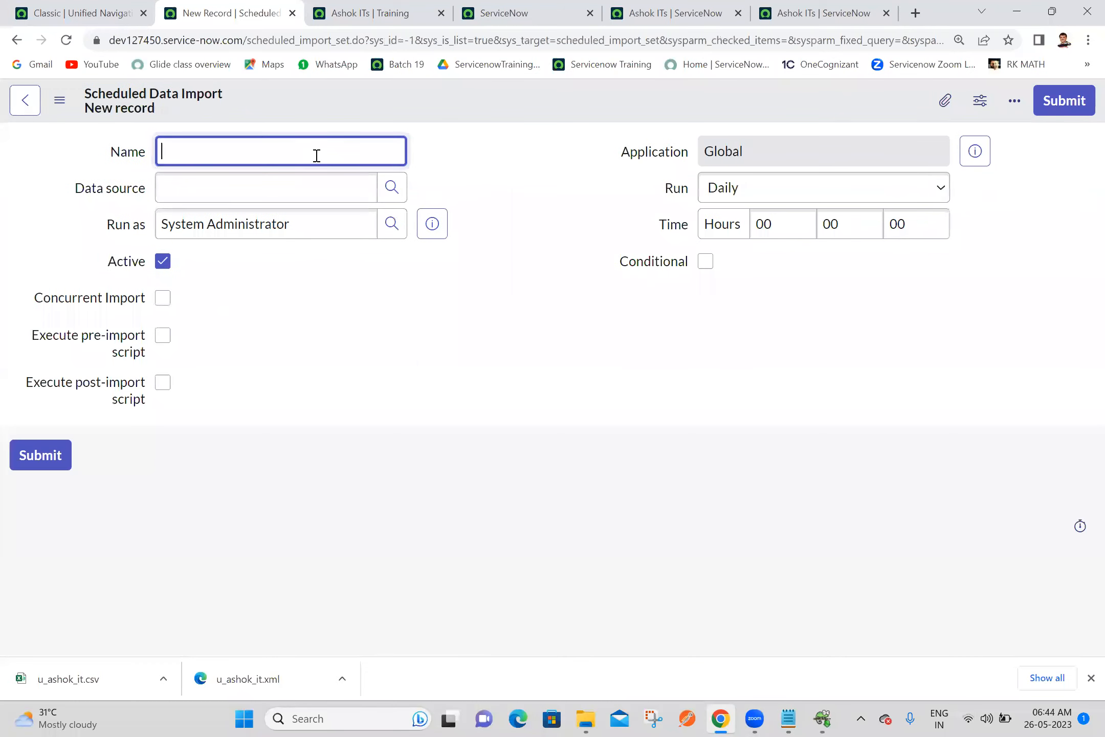
pyautogui.write('te')
pyautogui.press('BackSpace')
pyautogui.press('BackSpace')
pyautogui.write('Ashok IT DS')
pyautogui.press('BackSpace')
pyautogui.write('ata')
# Set the scheduled import's data source to Ashok IT Data Source 6 and save the record
pyautogui.click(496, 164)
pyautogui.write('ashok')
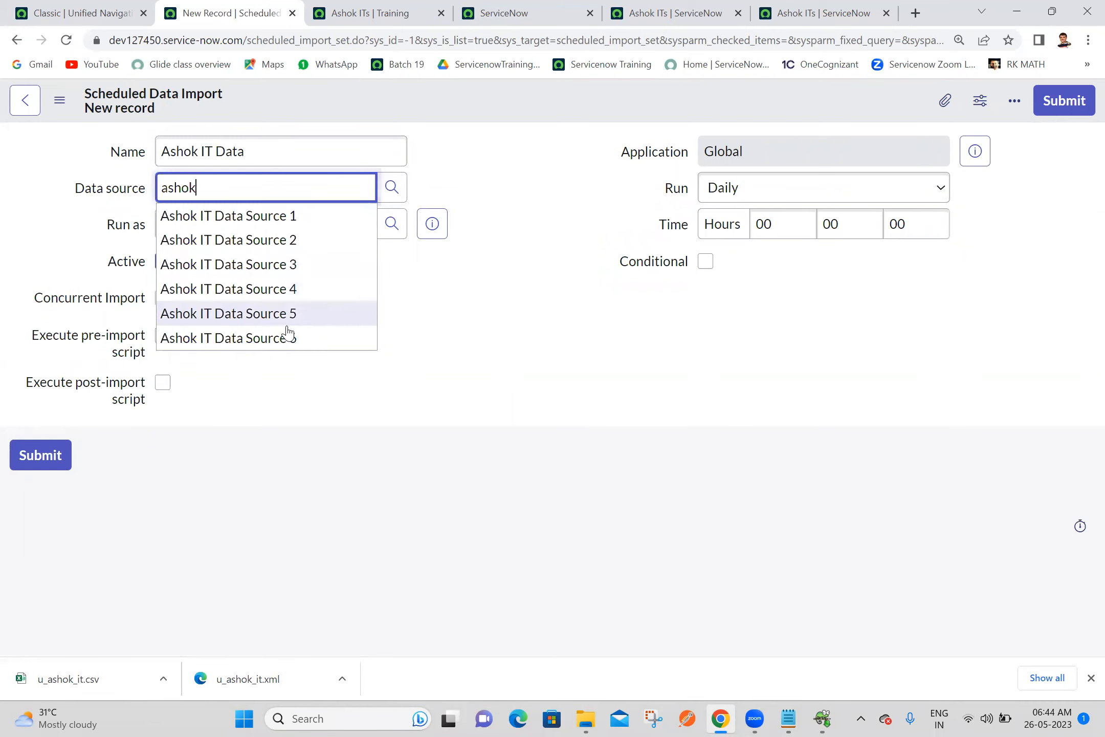
pyautogui.click(277, 337)
pyautogui.hotkey('ctrl', 's')
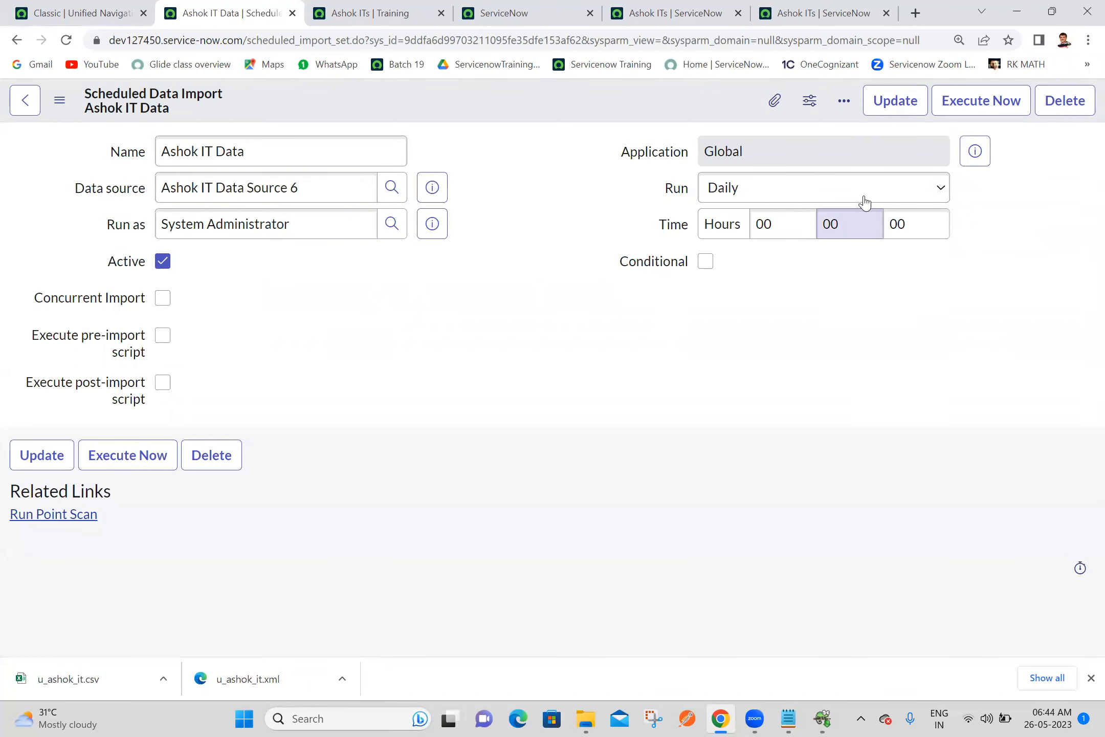
# Set the Ashok IT Data scheduled import to run daily at 06:47:00 and save the record
pyautogui.click(789, 224)
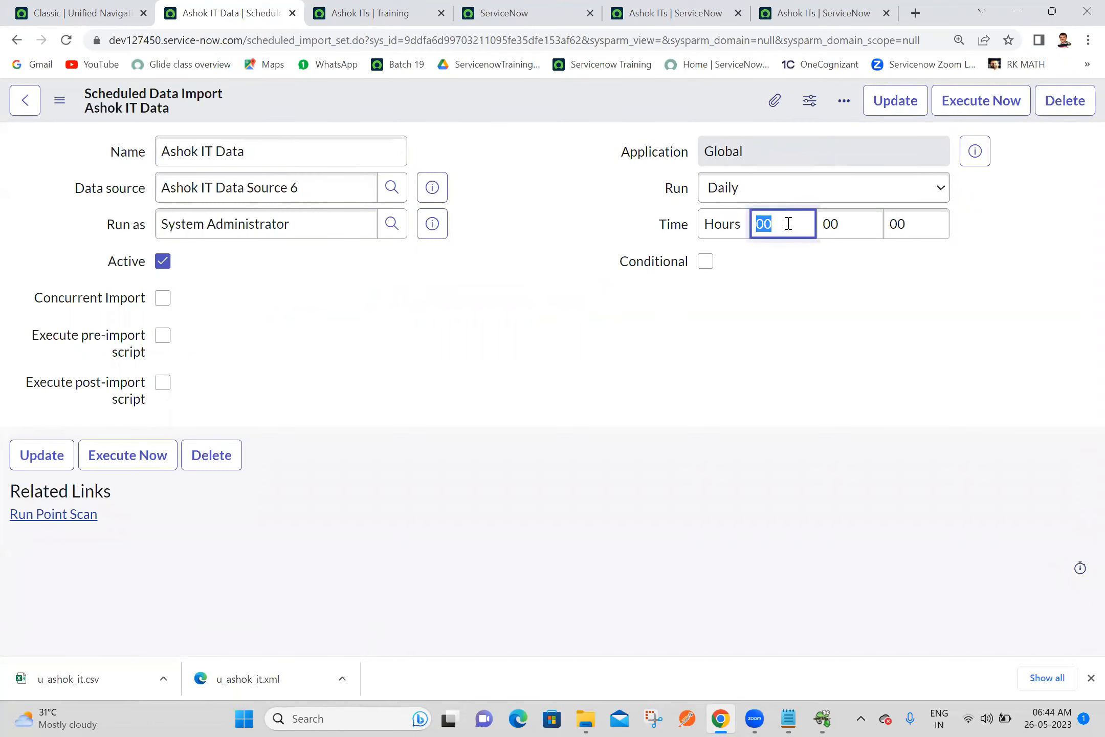
pyautogui.write('06')
pyautogui.click(858, 230)
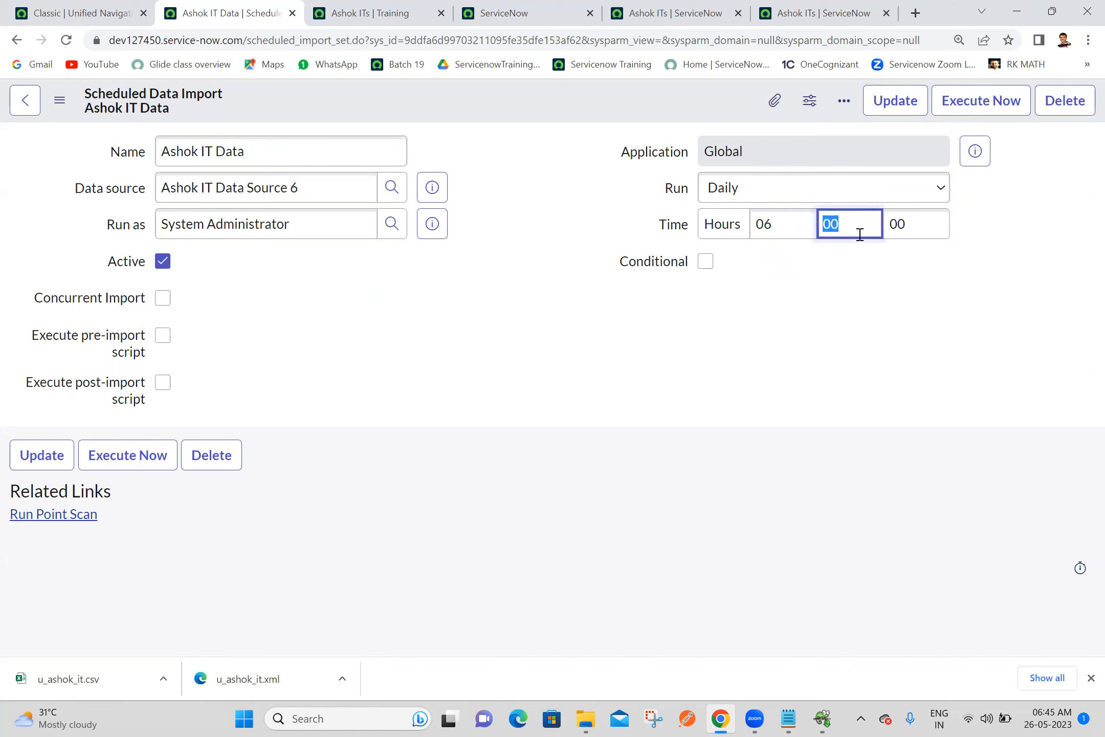
pyautogui.write('47')
pyautogui.click(579, 197)
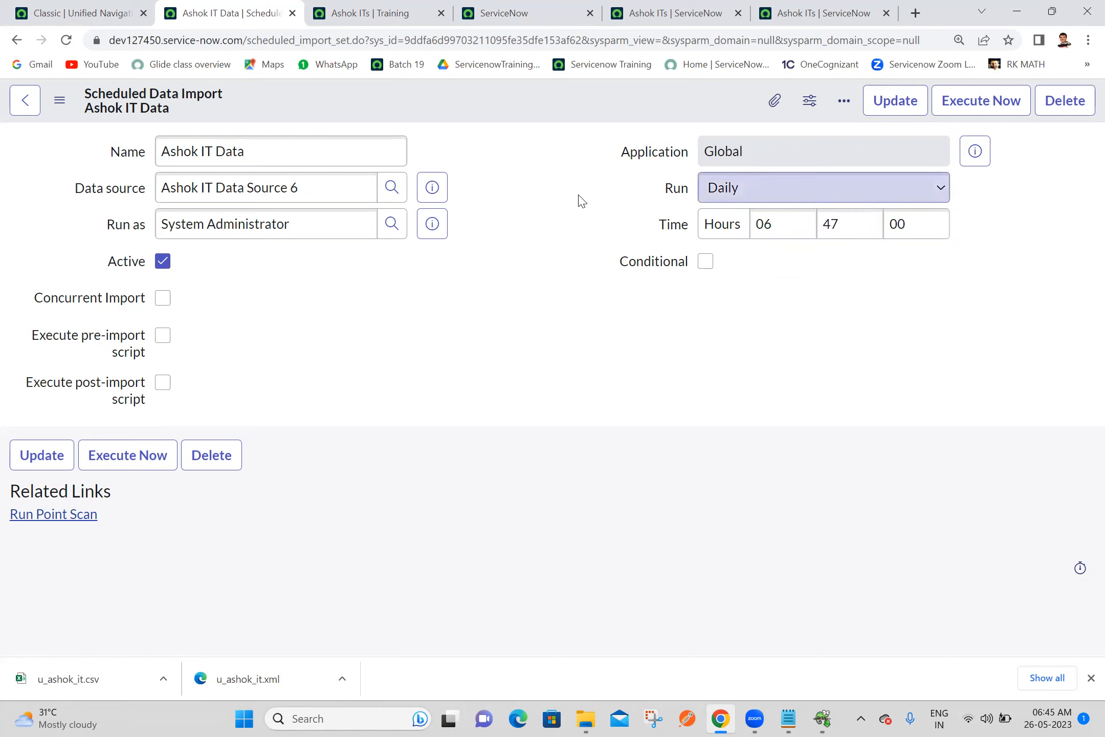
pyautogui.rightClick(532, 84)
pyautogui.click(548, 97)
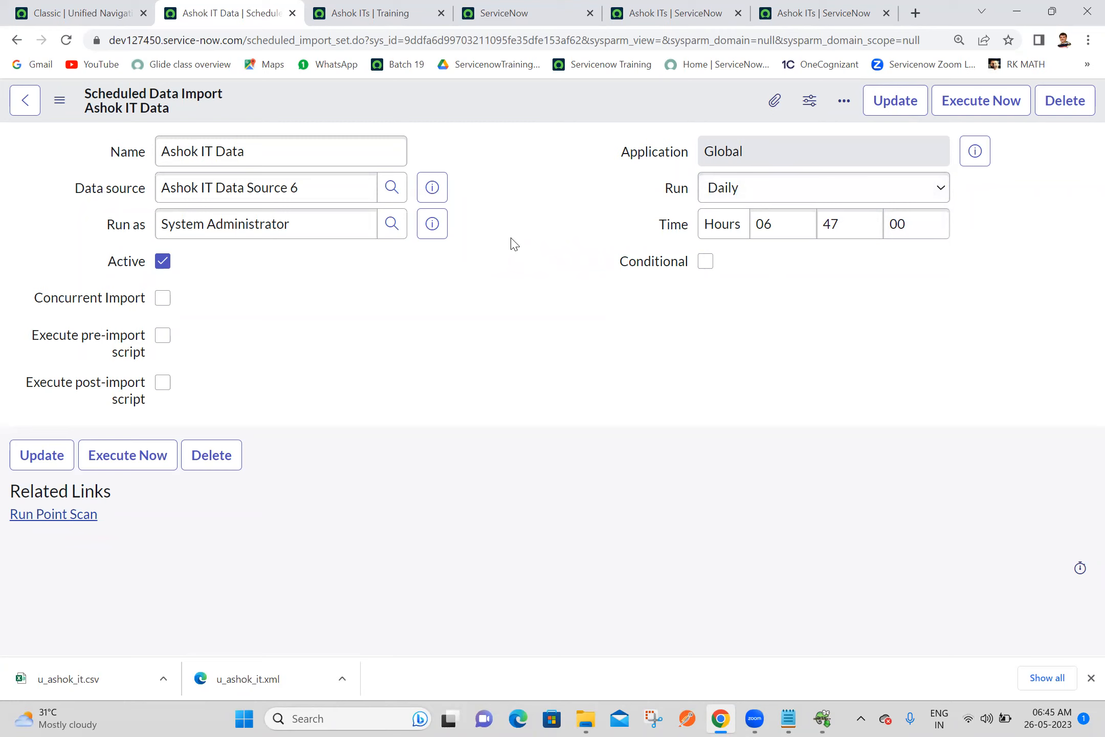
# Open the scheduled import's data source record in a separate browser tab, then its Ashok IT Transform Map 6 in another to review them
pyautogui.click(433, 193)
pyautogui.click(672, 236)
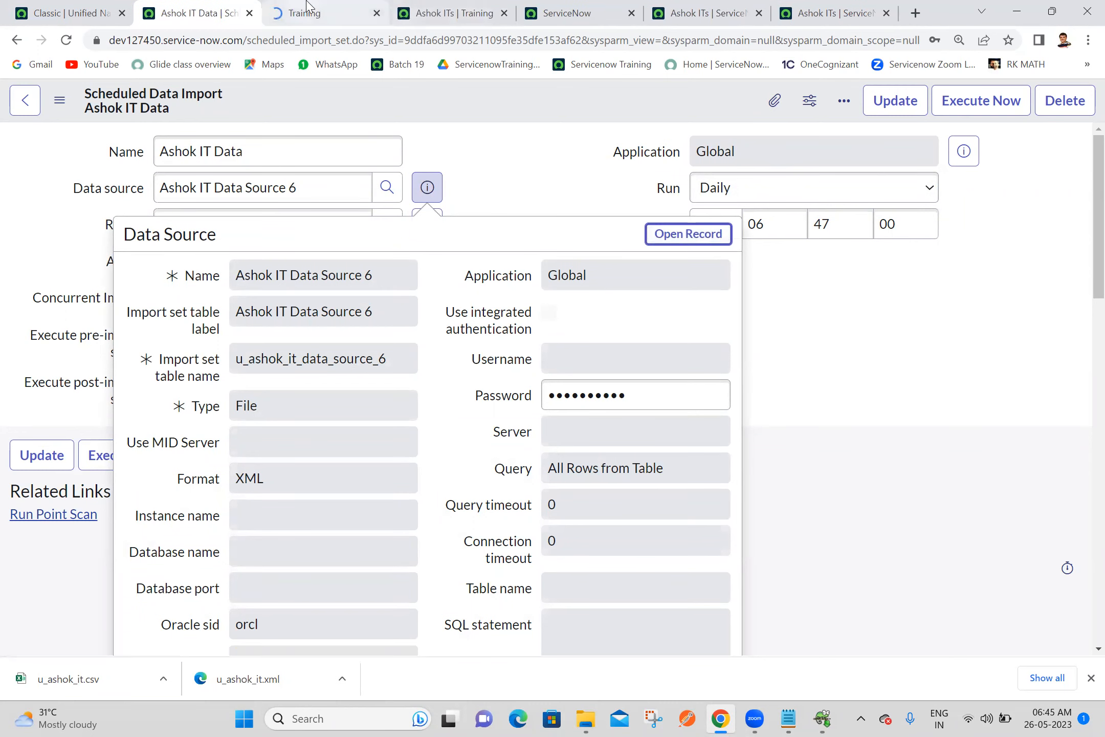
pyautogui.click(306, 8)
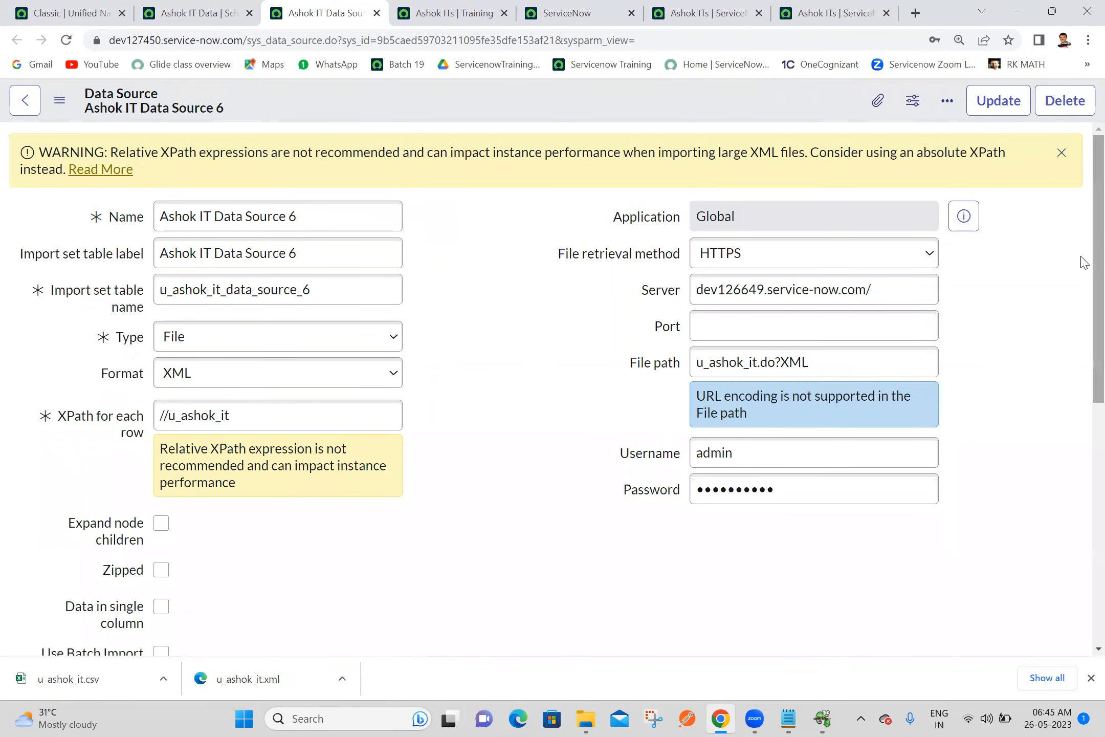
pyautogui.scroll(-8, 1083, 261)
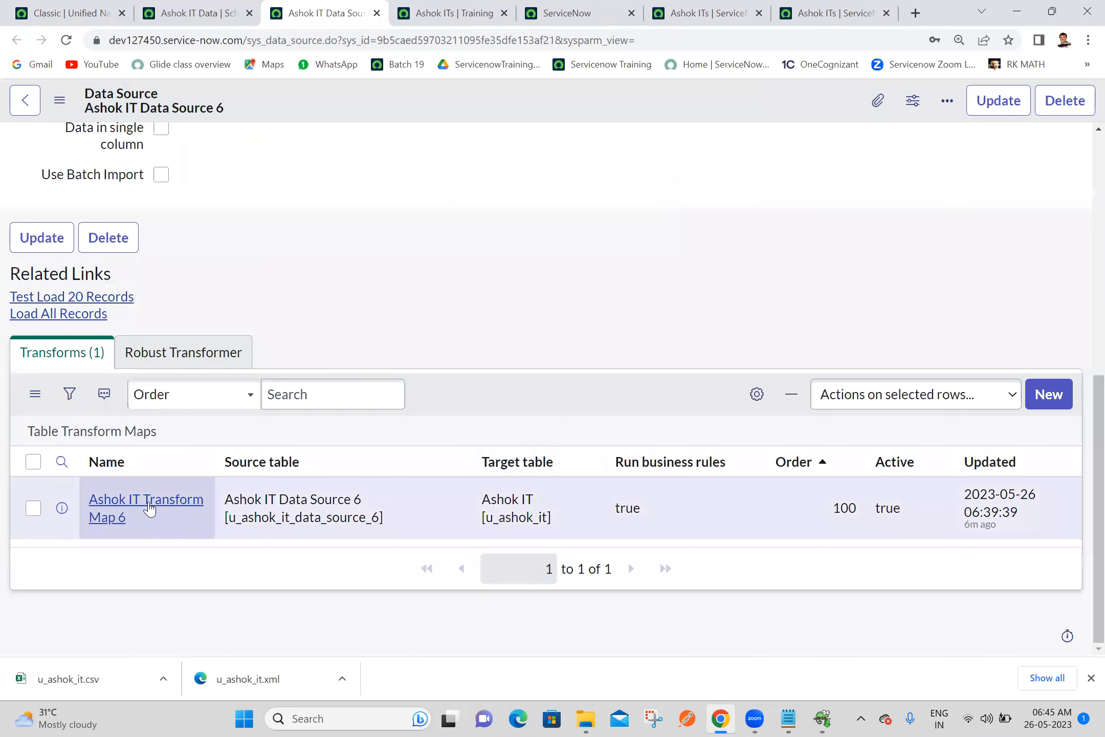
pyautogui.middleClick(149, 508)
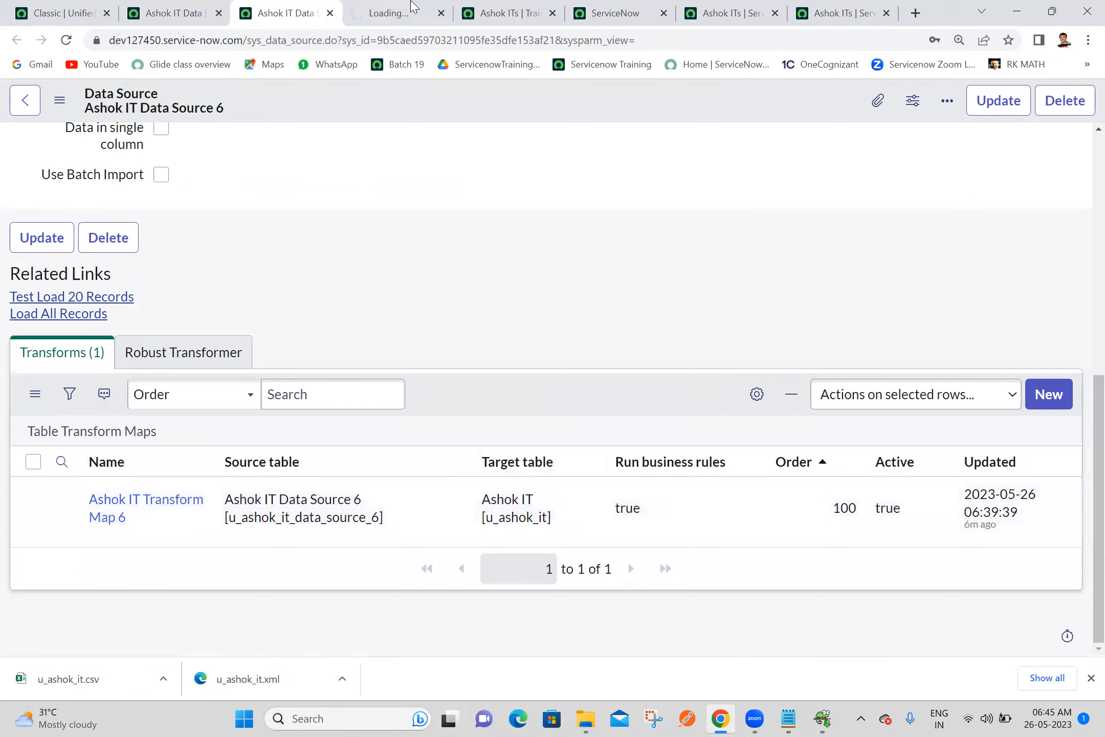
pyautogui.click(414, 7)
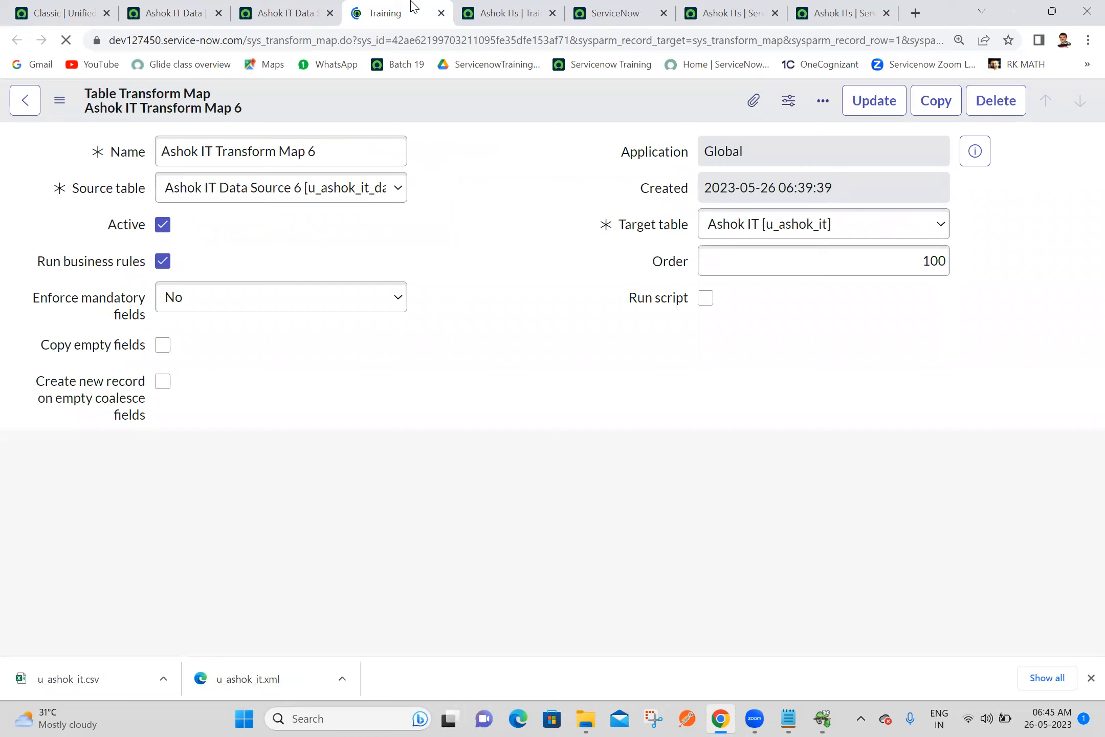
pyautogui.click(490, 179)
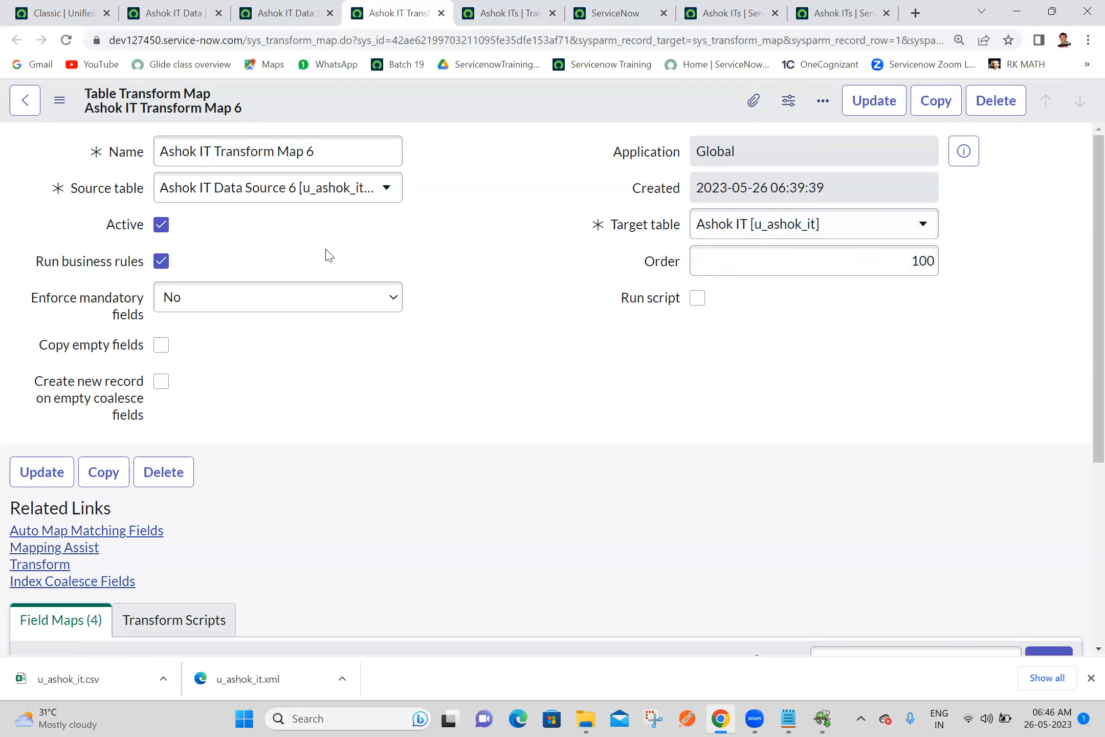
# Switch to the Batch 19 notes in Notepad
pyautogui.click(782, 718)
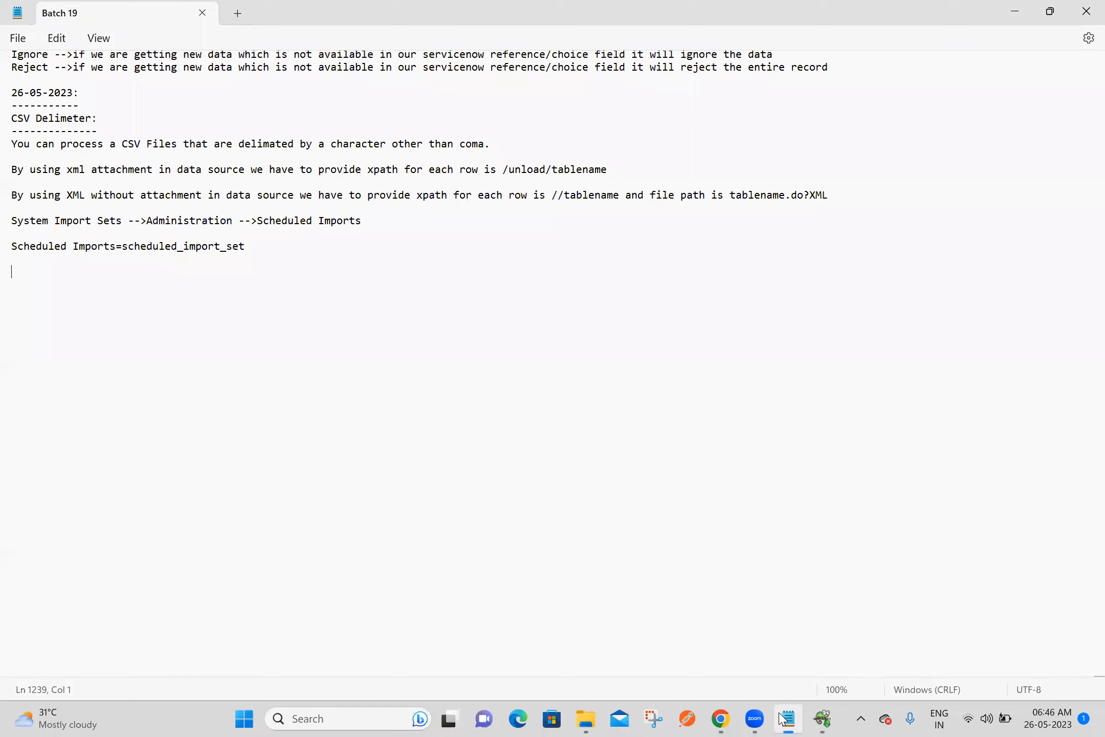
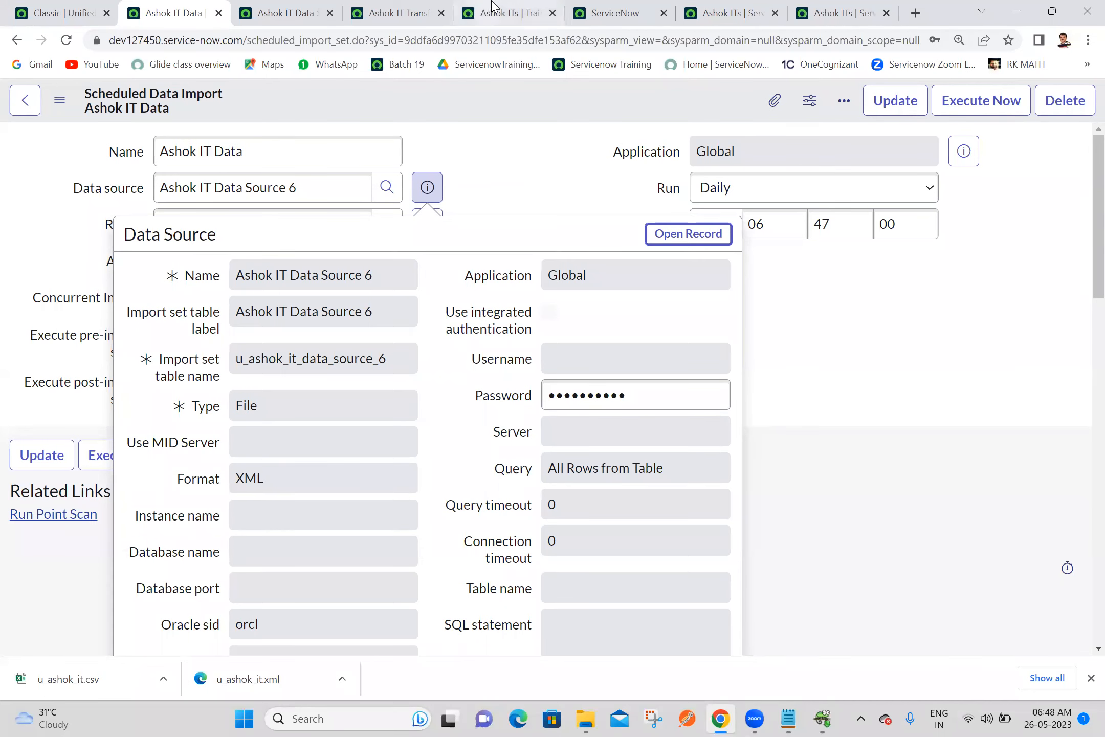
# Refresh the Ashok ITs list in the Training instance and close the ServiceNow tab and the two other Ashok ITs tabs
pyautogui.click(496, 12)
pyautogui.click(67, 41)
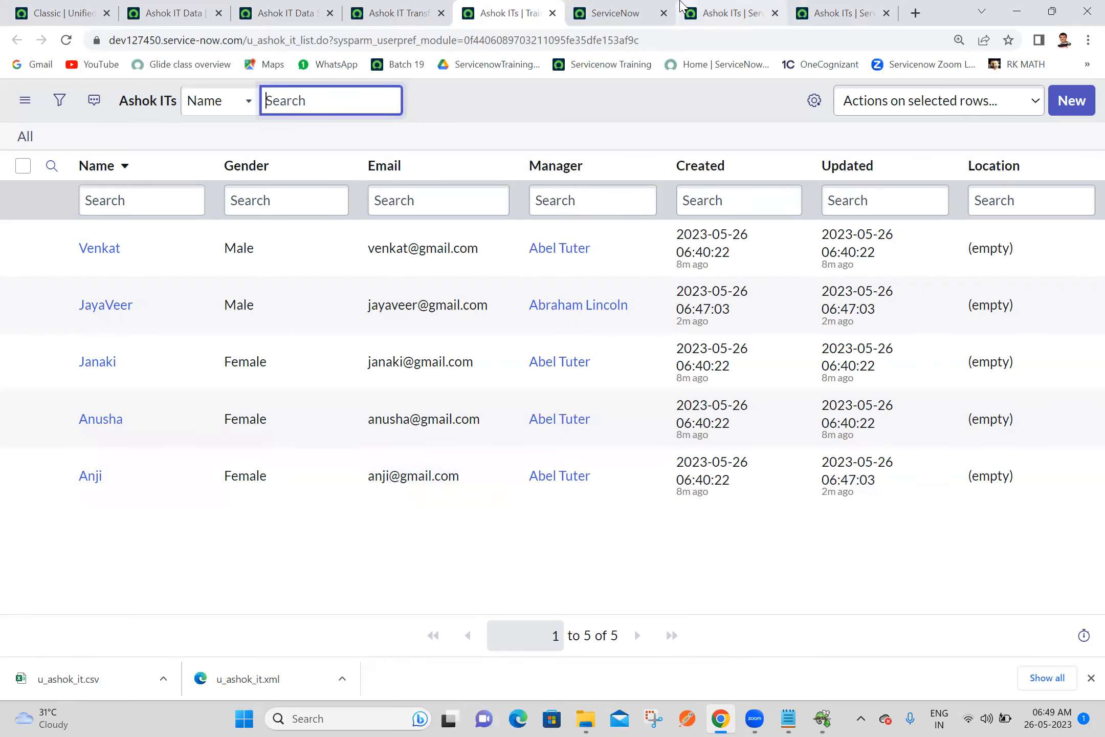
pyautogui.click(650, 12)
pyautogui.click(664, 13)
pyautogui.click(663, 13)
pyautogui.click(664, 13)
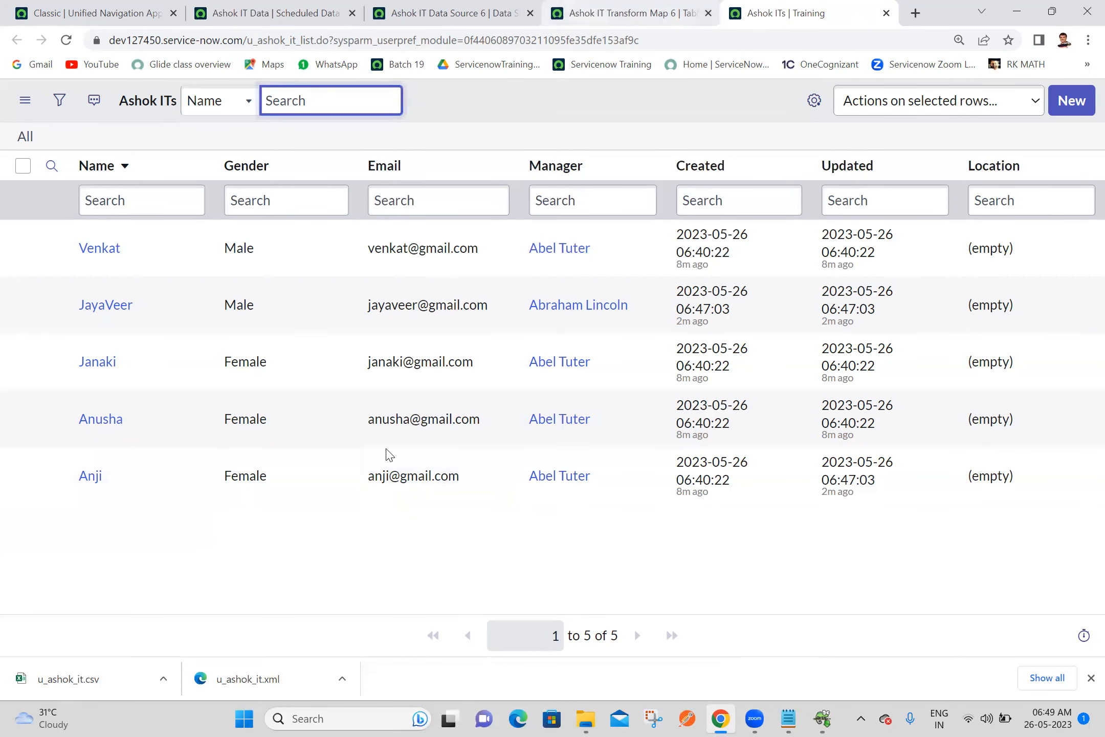
# Deactivate the Ashok IT Data scheduled import and save the record
pyautogui.click(632, 14)
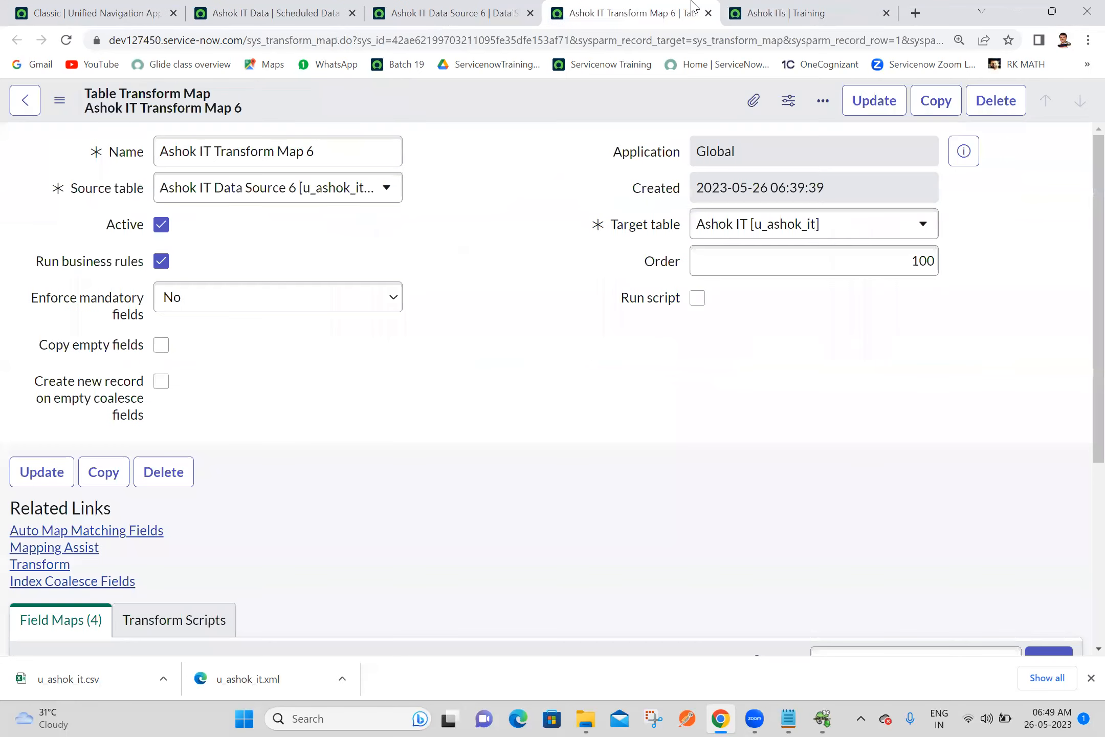
pyautogui.click(501, 8)
pyautogui.click(280, 7)
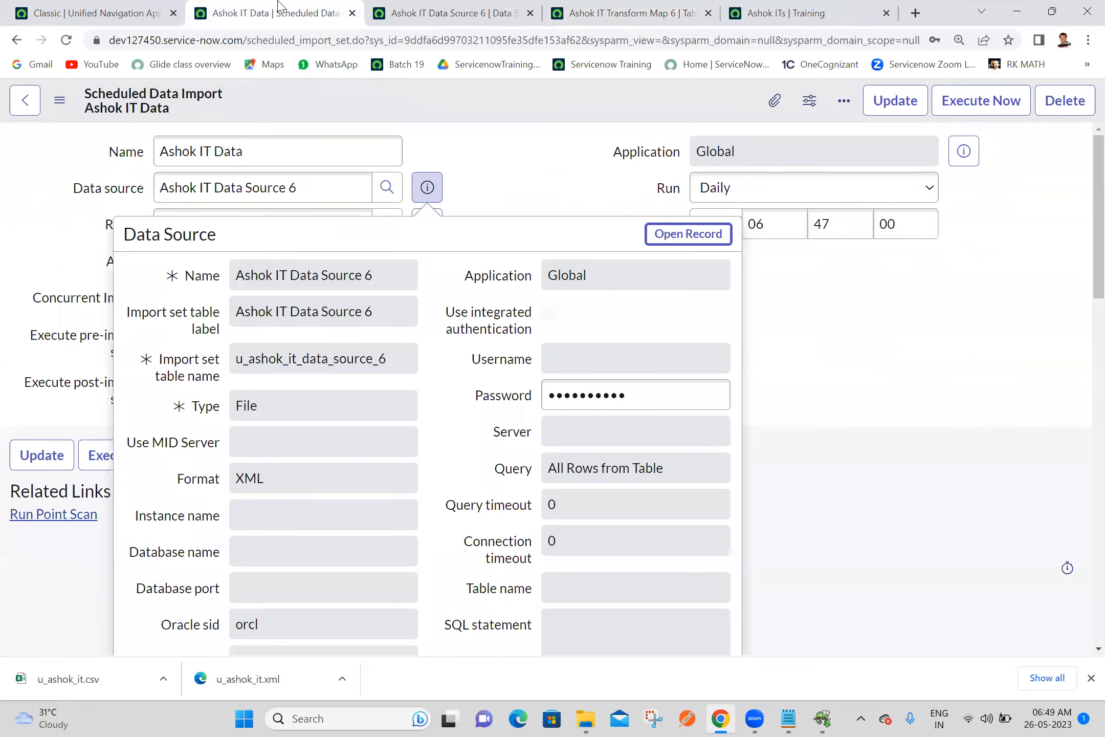
pyautogui.click(427, 187)
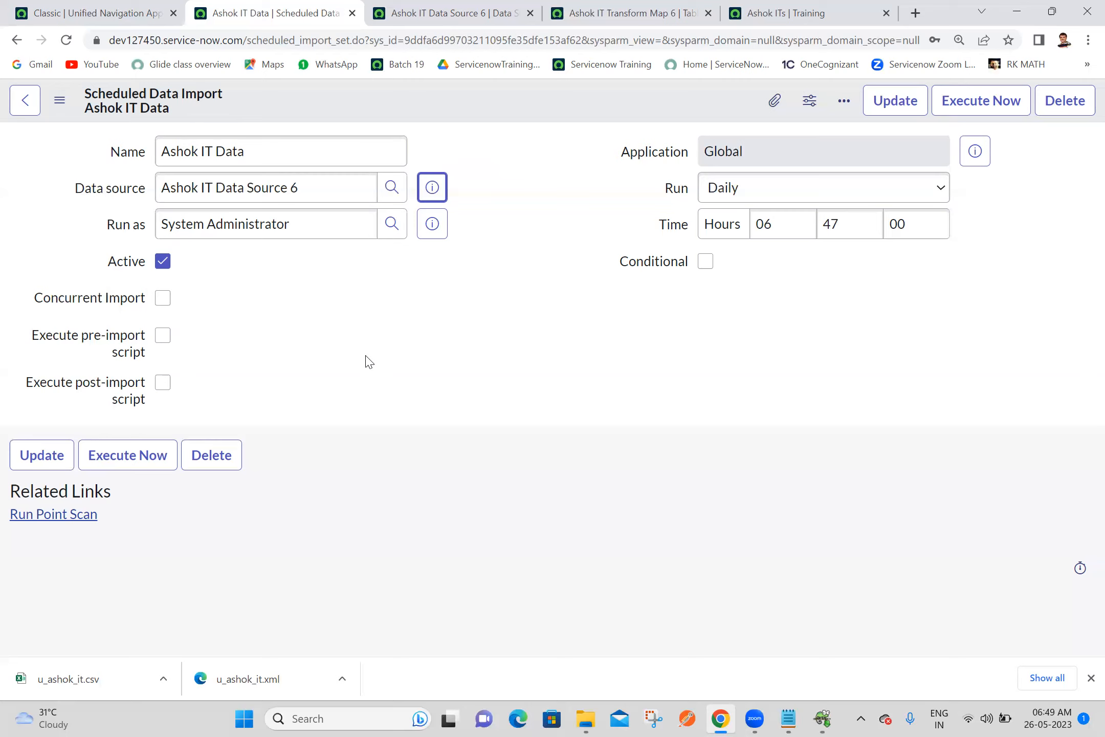
pyautogui.click(366, 356)
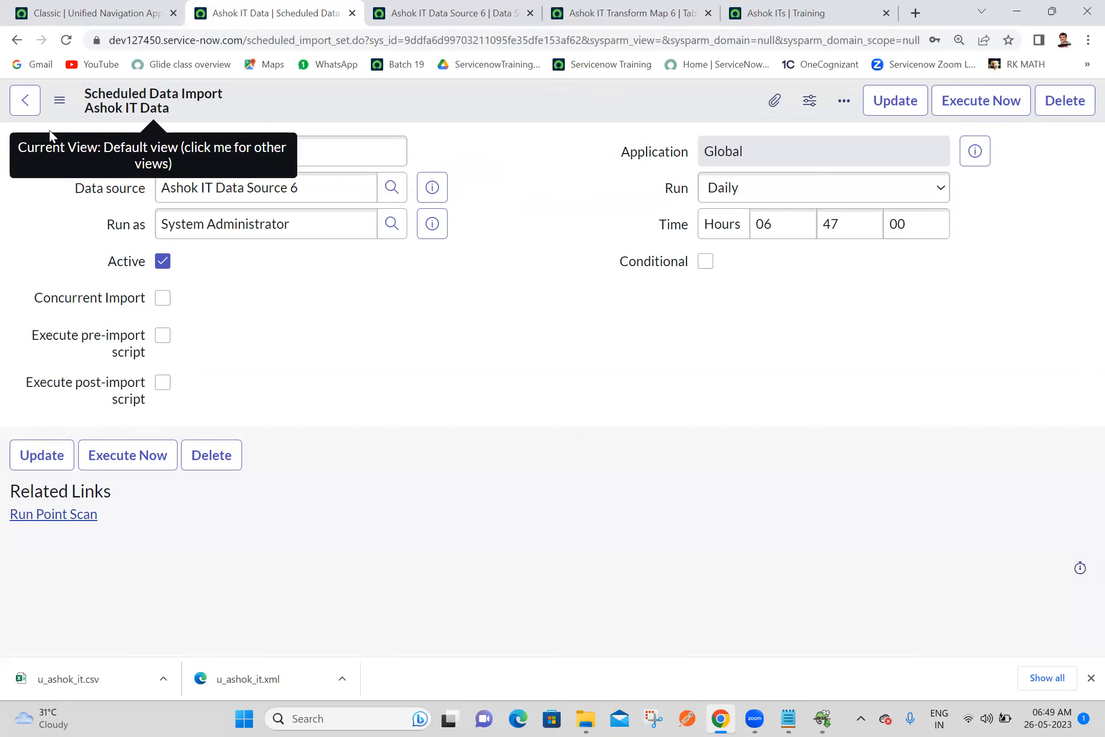
pyautogui.click(163, 264)
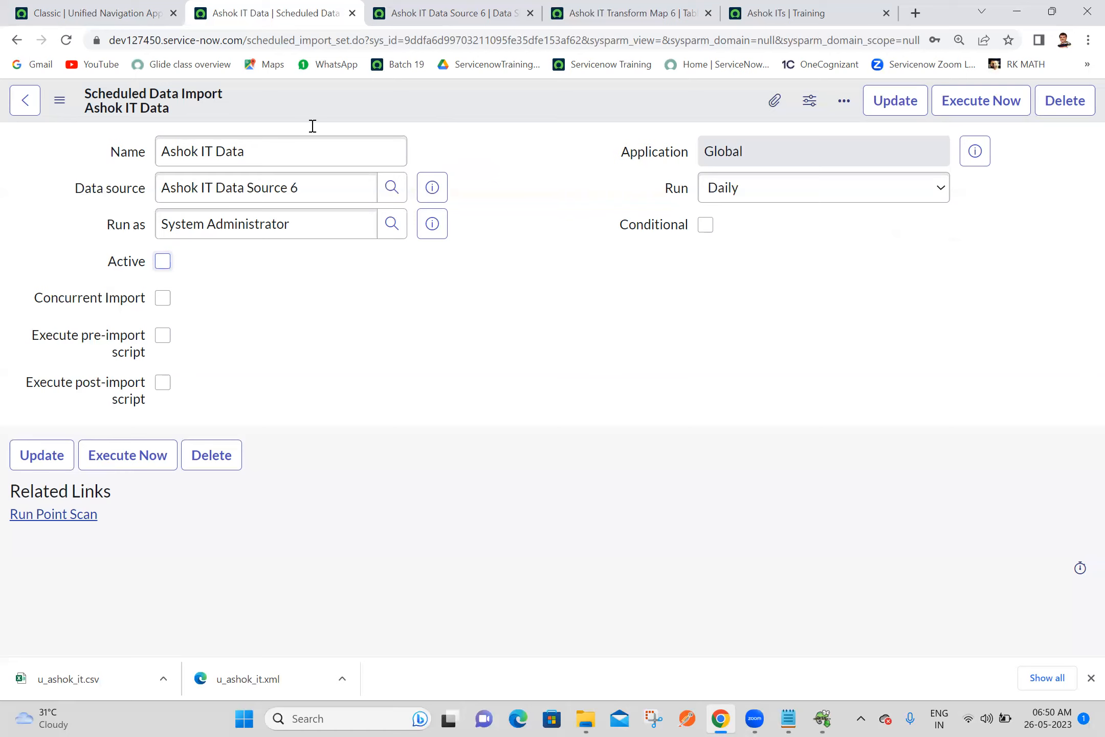
pyautogui.rightClick(502, 93)
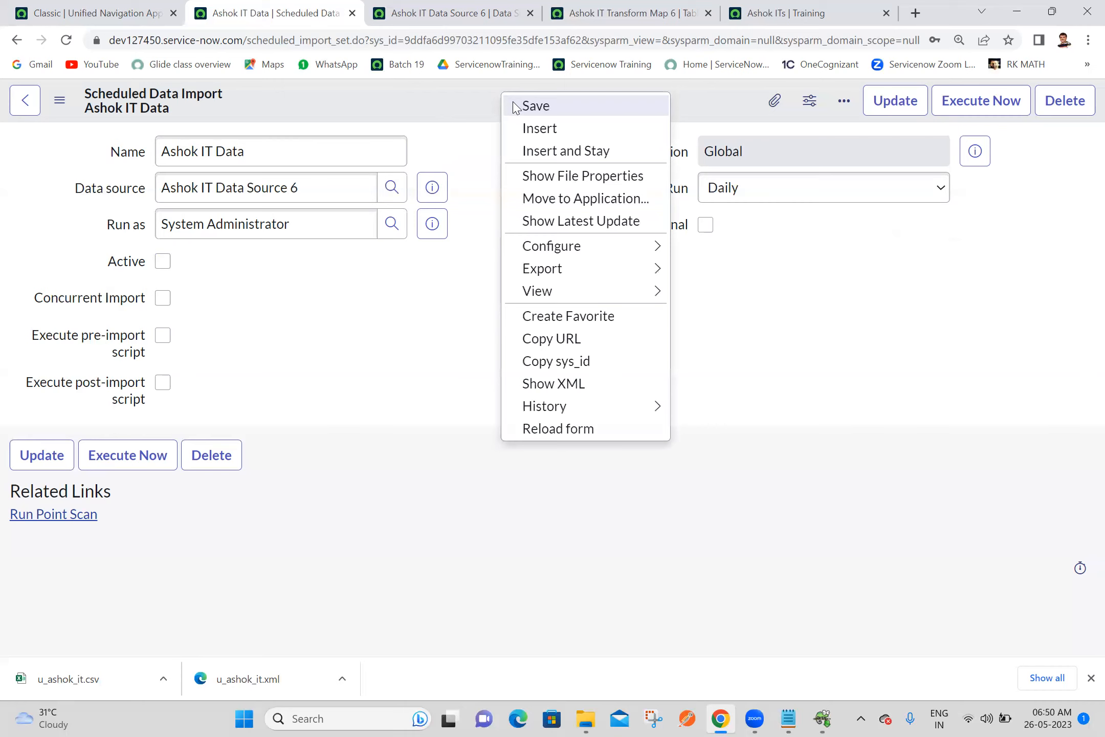
pyautogui.click(532, 106)
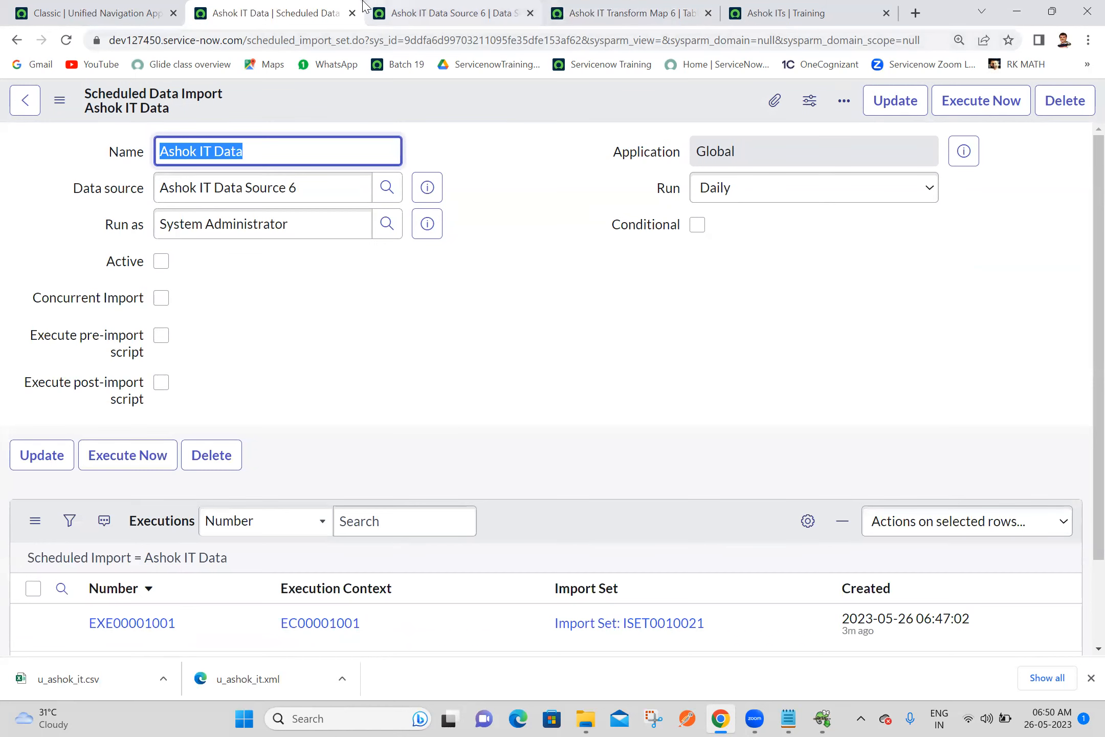
# Close the scheduled import, data source and Ashok ITs tabs, and show the Transform Scripts related list of Ashok IT Transform Map 6
pyautogui.click(350, 16)
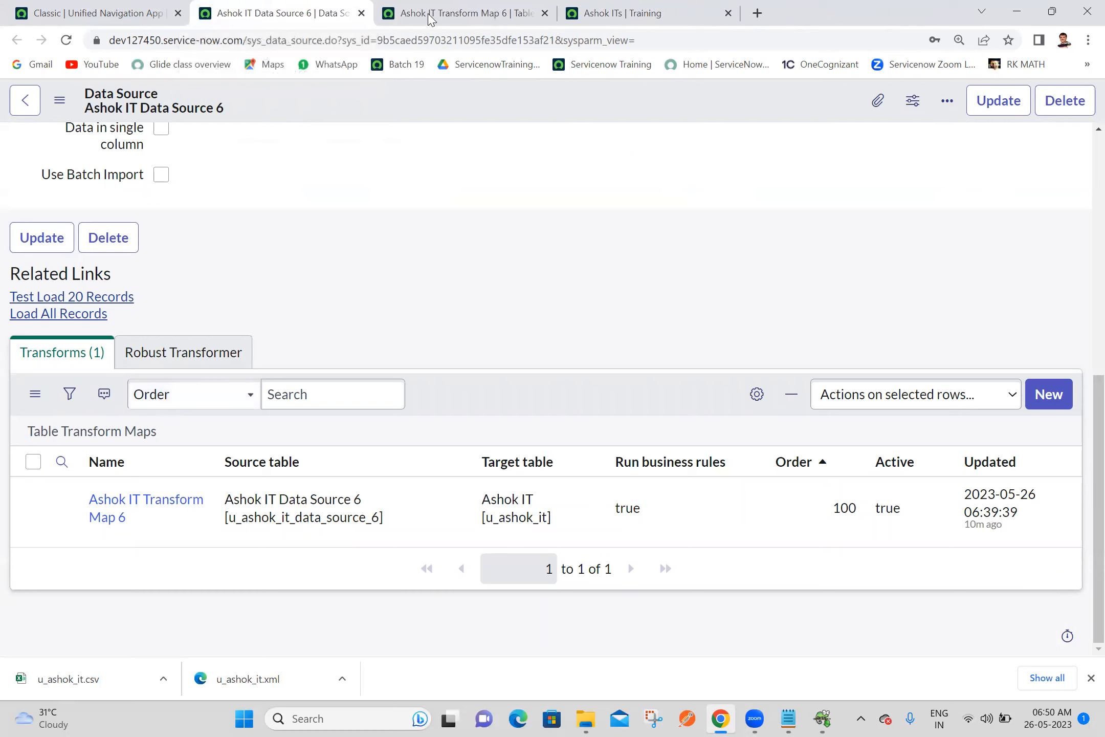
pyautogui.click(362, 14)
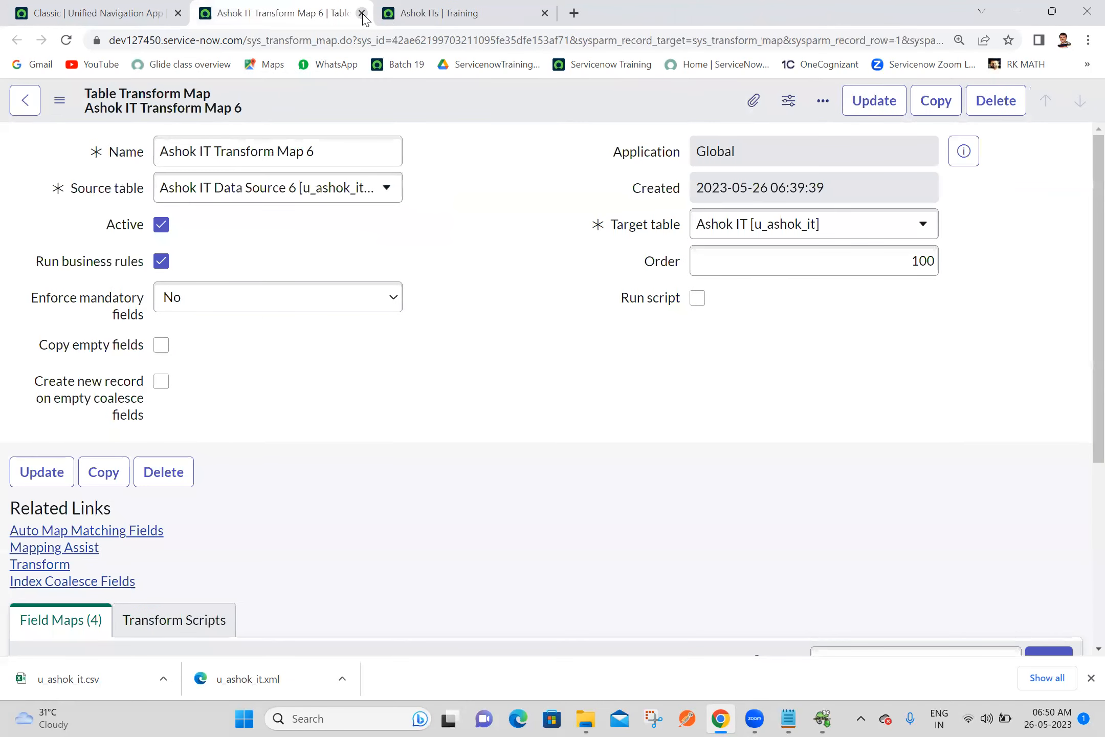
pyautogui.click(520, 12)
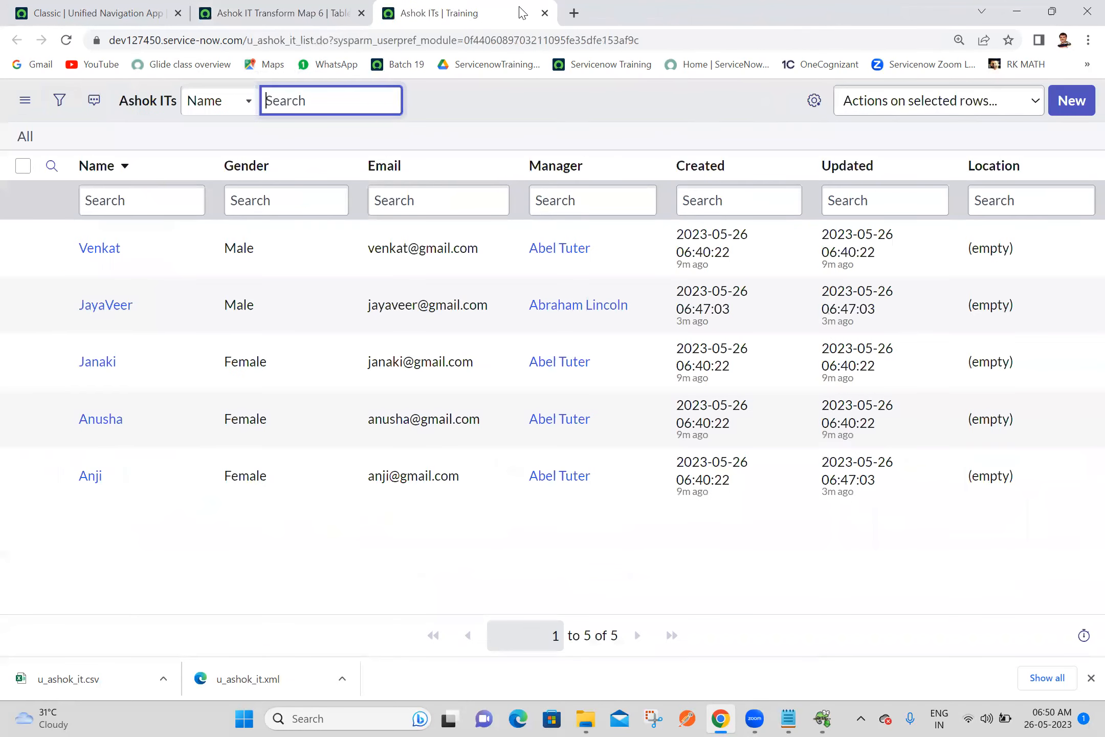
pyautogui.click(544, 12)
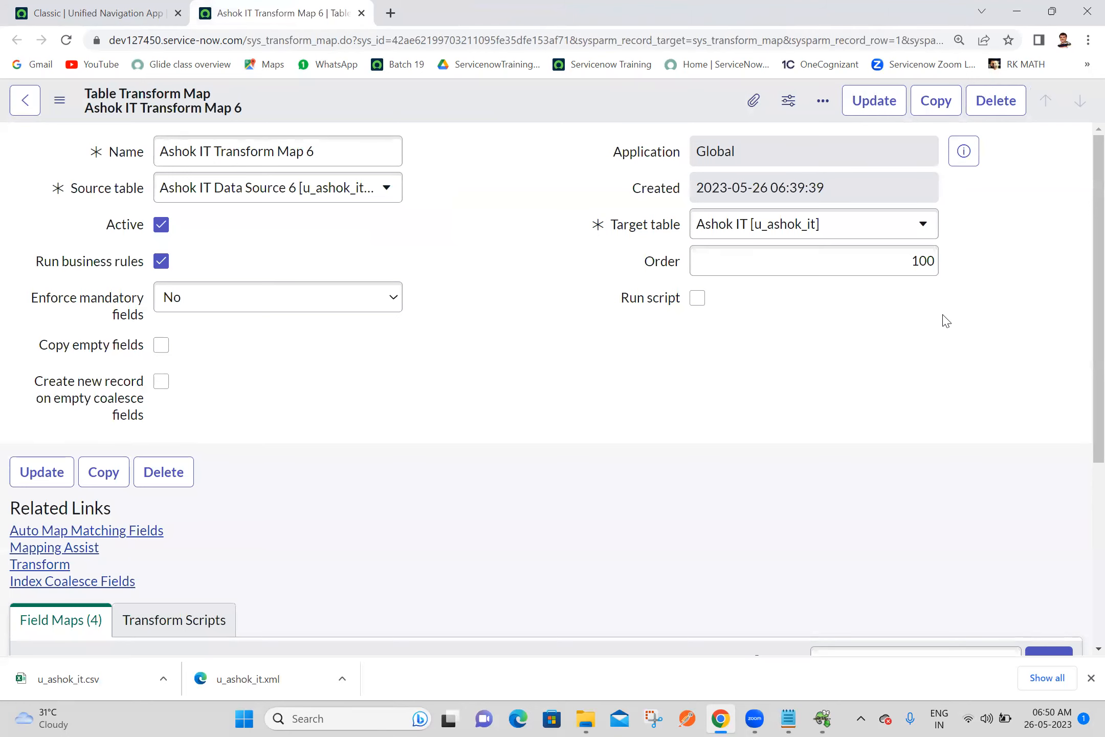
pyautogui.moveTo(1082, 330); pyautogui.dragTo(1084, 489)
pyautogui.click(177, 365)
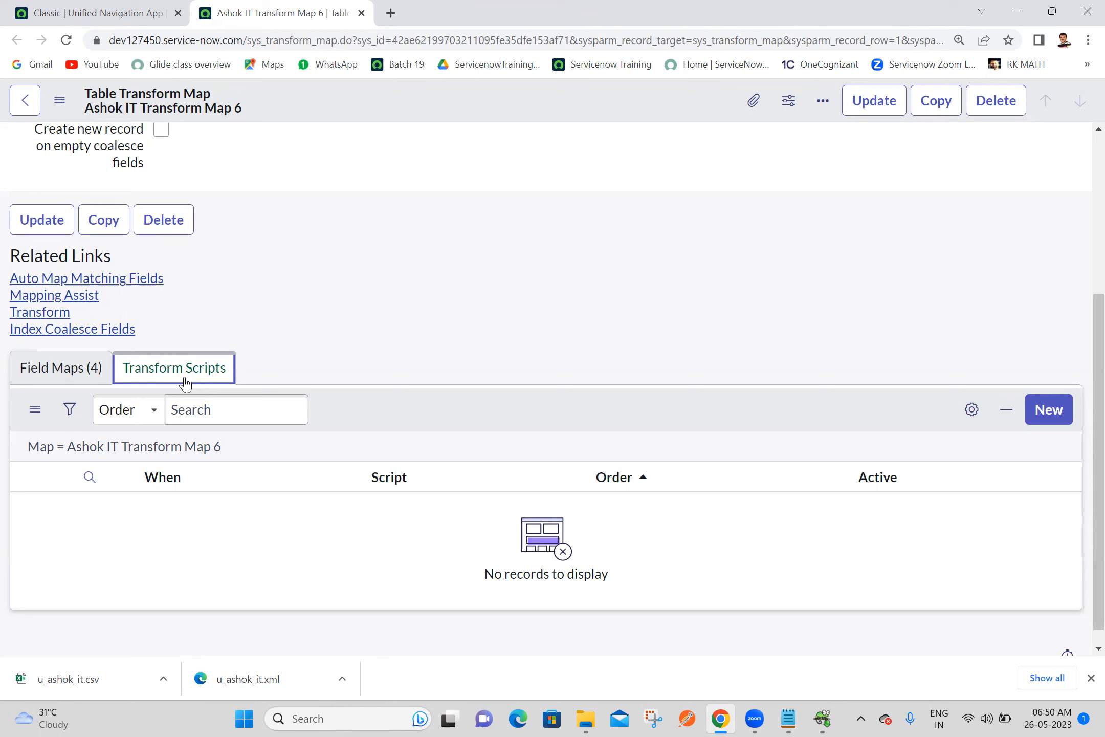
# Search Google in a separate tab for "transform scripts in servicenow" and open the Transform Event Scripts article from developer.servicenow.com
pyautogui.click(390, 13)
pyautogui.click(365, 30)
pyautogui.write('transform scripts')
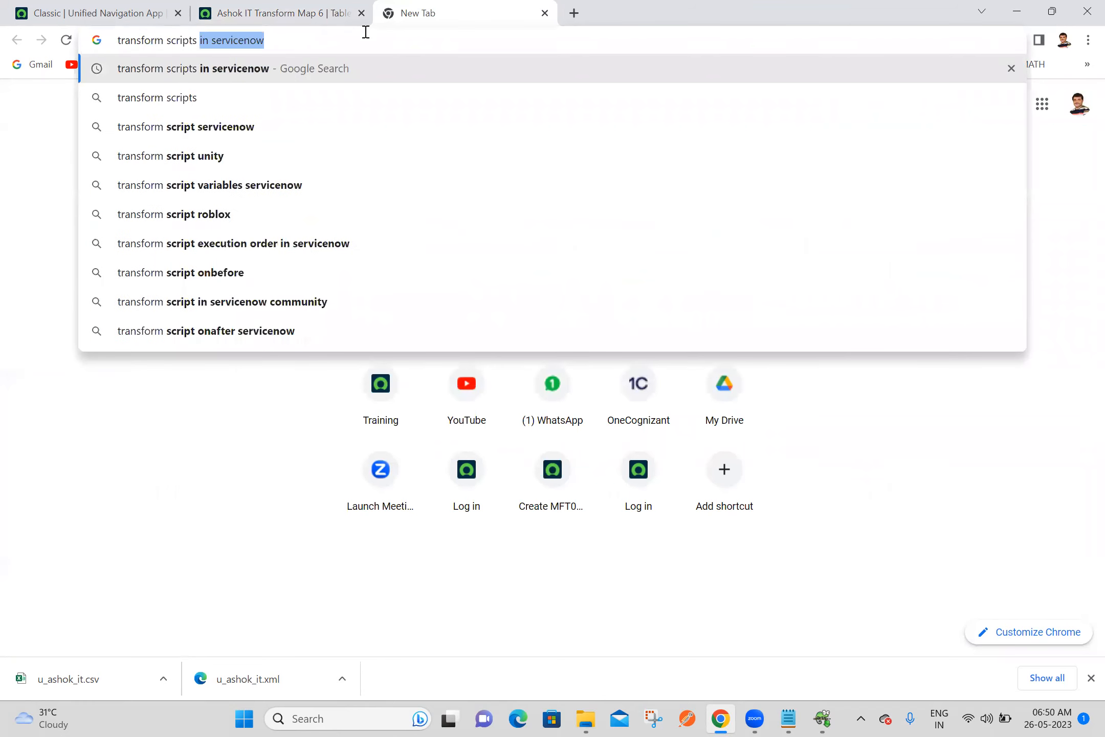
pyautogui.press('Return')
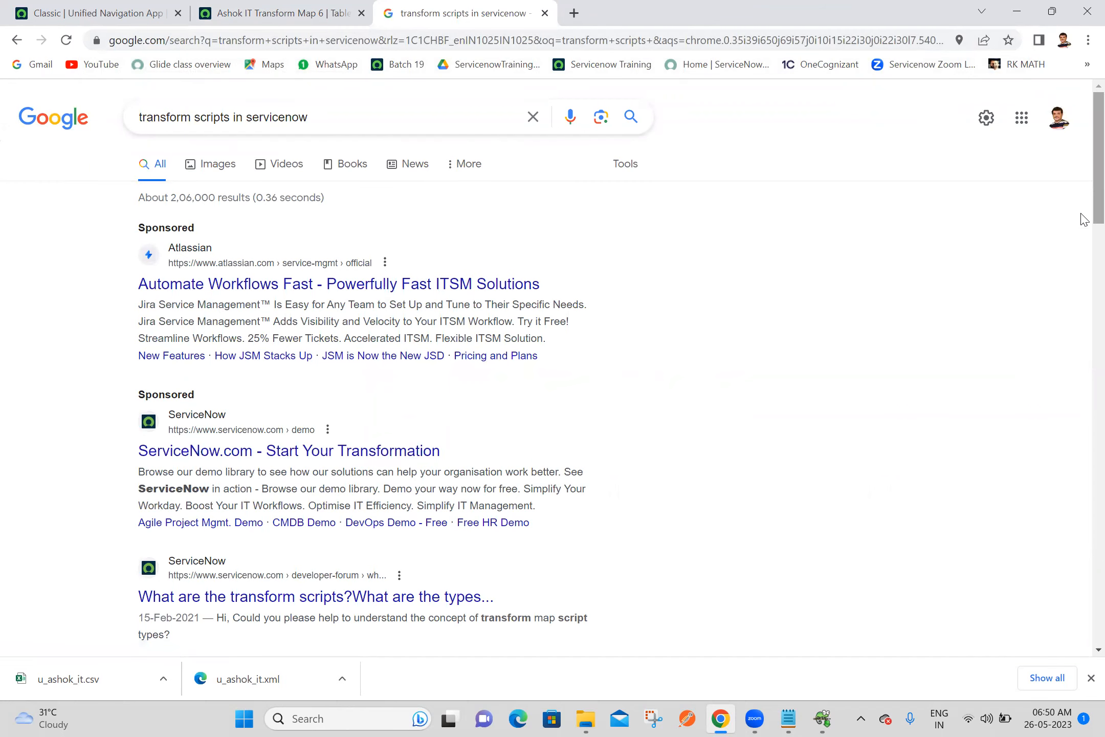
pyautogui.scroll(-5, 1082, 174)
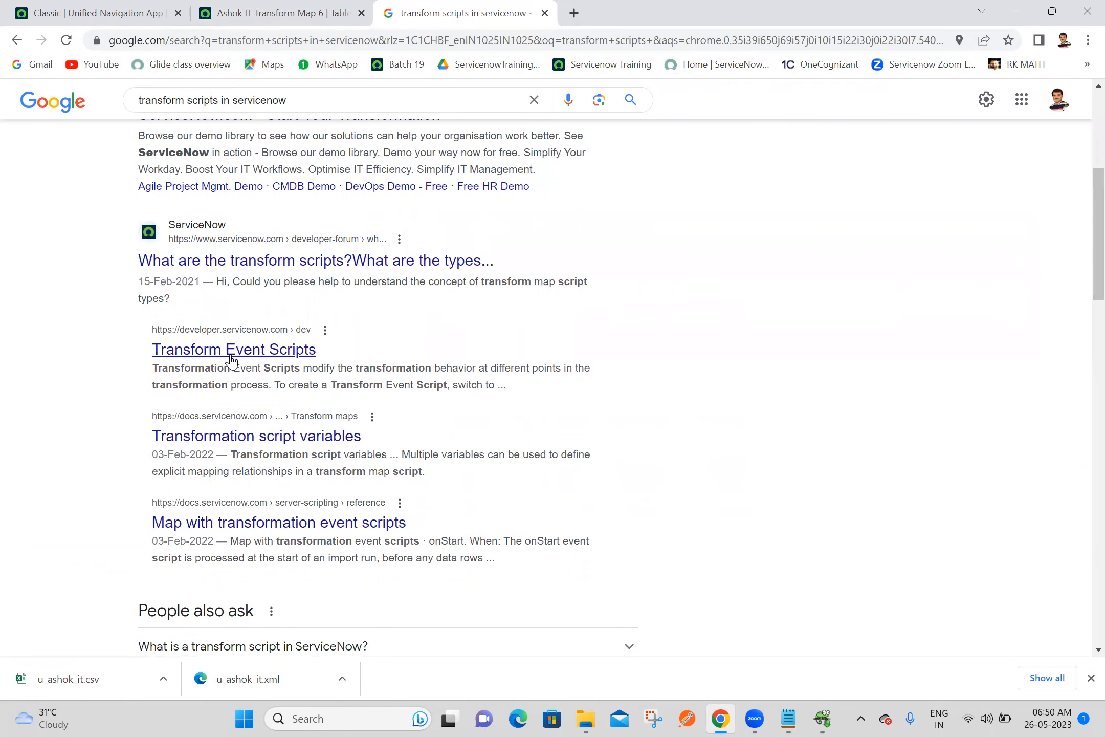
pyautogui.keyDown('ctrl'); pyautogui.click(231, 357); pyautogui.keyUp('ctrl')
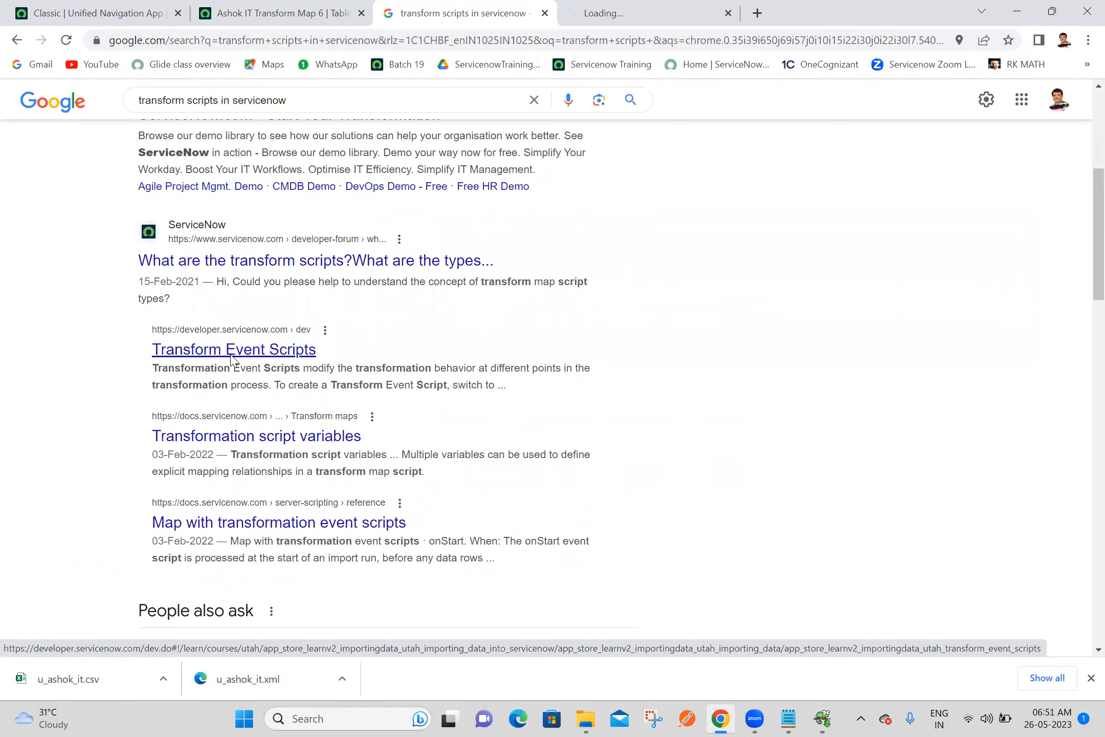
pyautogui.click(598, 6)
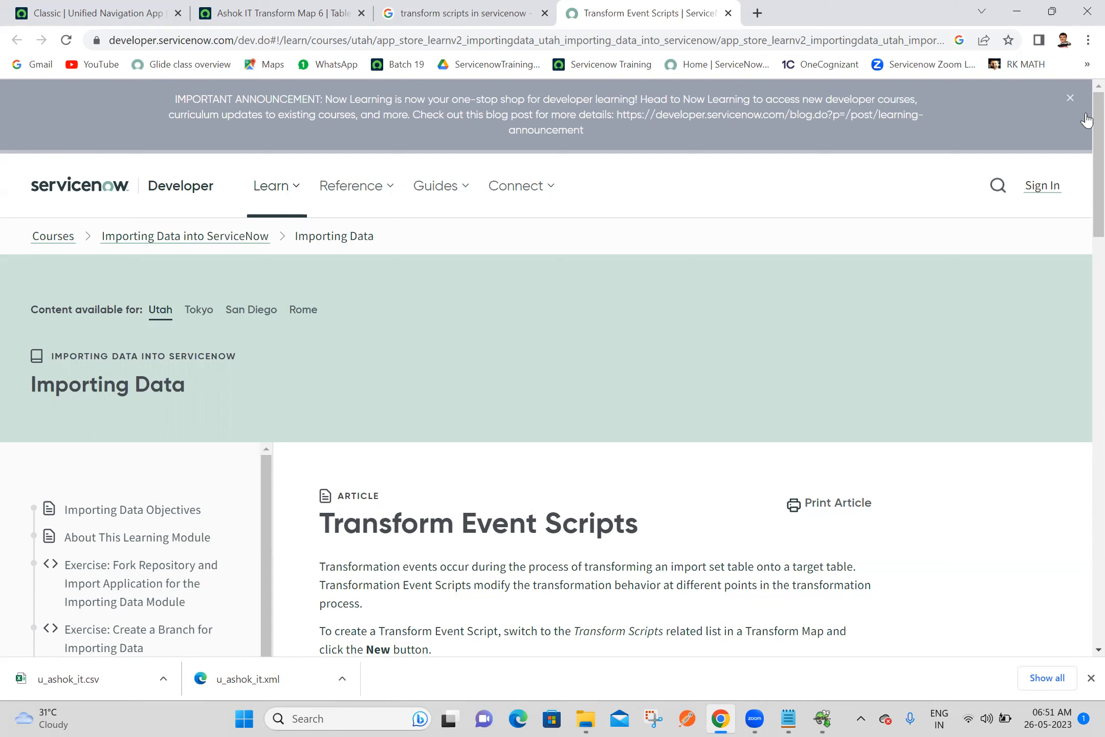
# Copy the opening paragraph of the Transform Event Scripts article and switch to the Batch 19 notes in Notepad
pyautogui.scroll(-10, 1055, 372)
pyautogui.scroll(-3, 1056, 373)
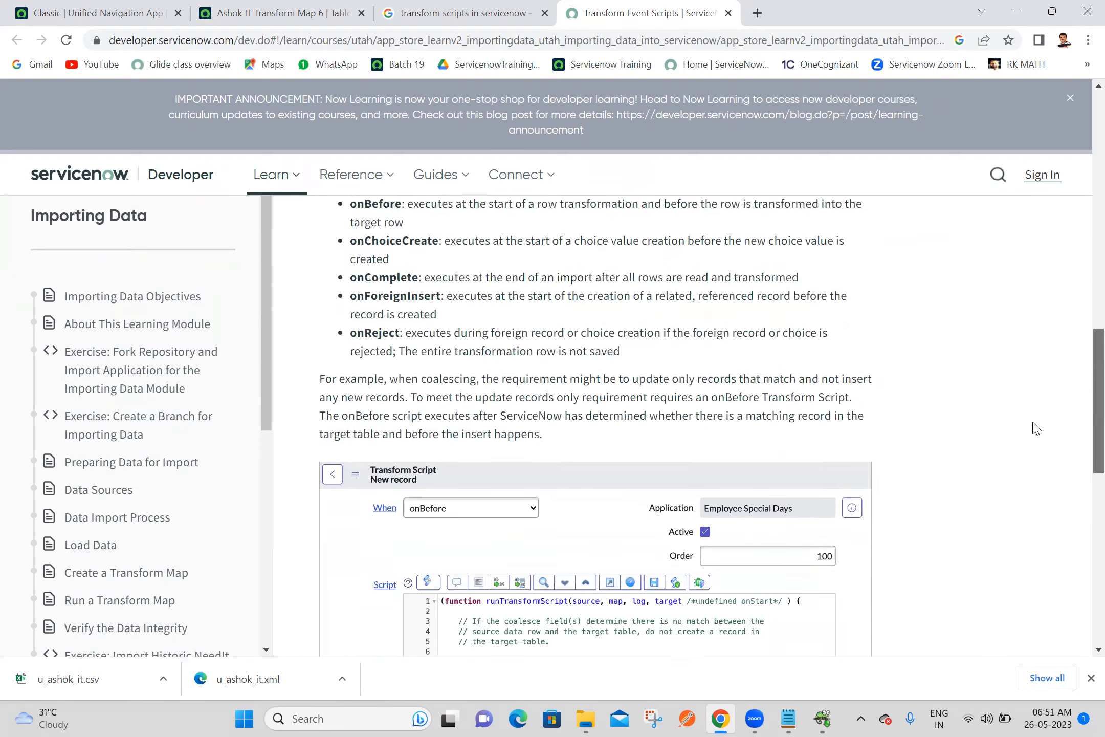
pyautogui.scroll(15, 1040, 390)
pyautogui.scroll(-3, 1082, 240)
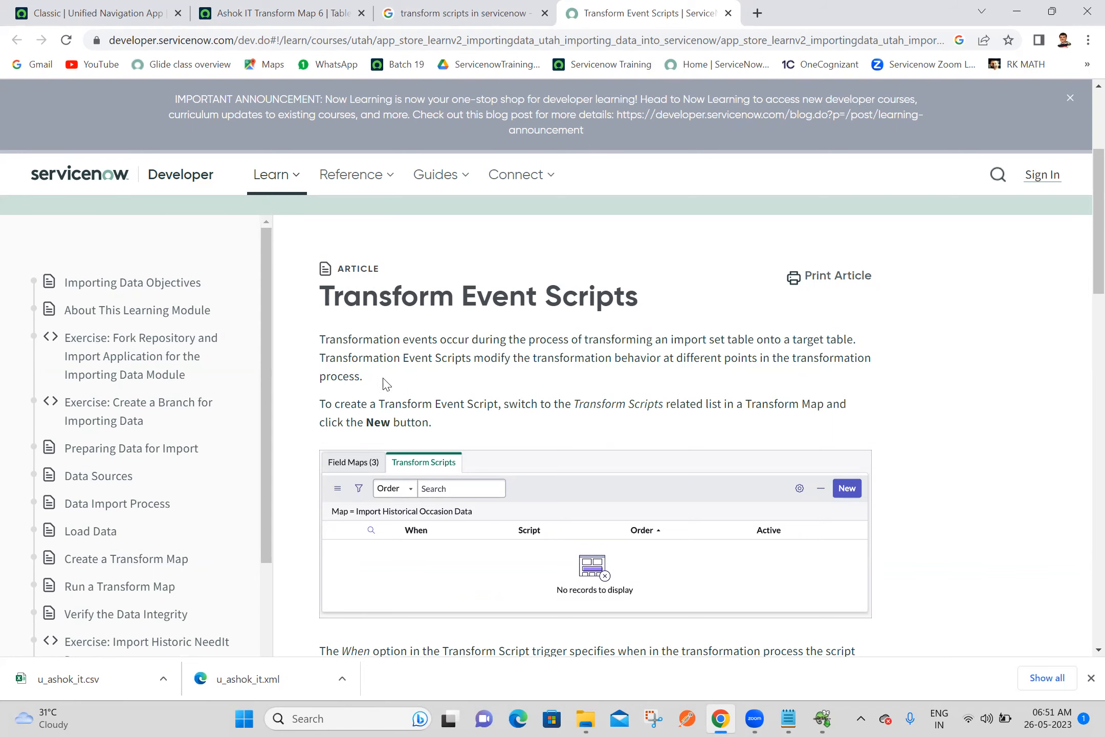
pyautogui.moveTo(382, 382); pyautogui.dragTo(321, 343)
pyautogui.hotkey('ctrl', 'c')
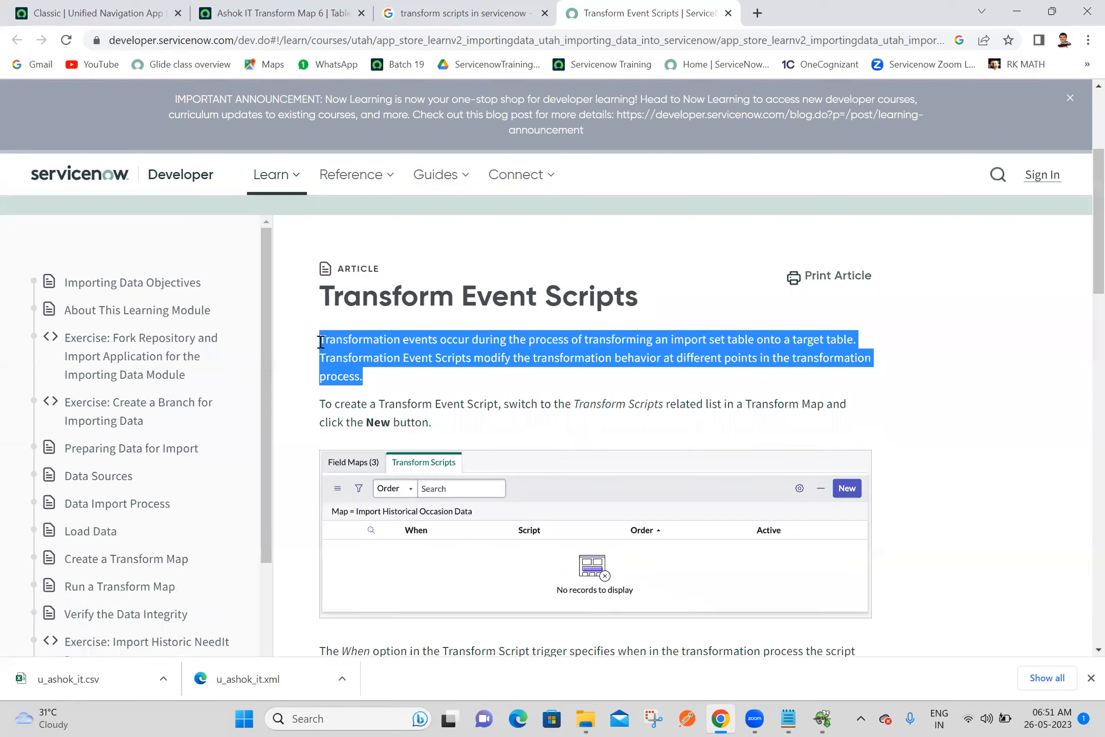
pyautogui.click(778, 718)
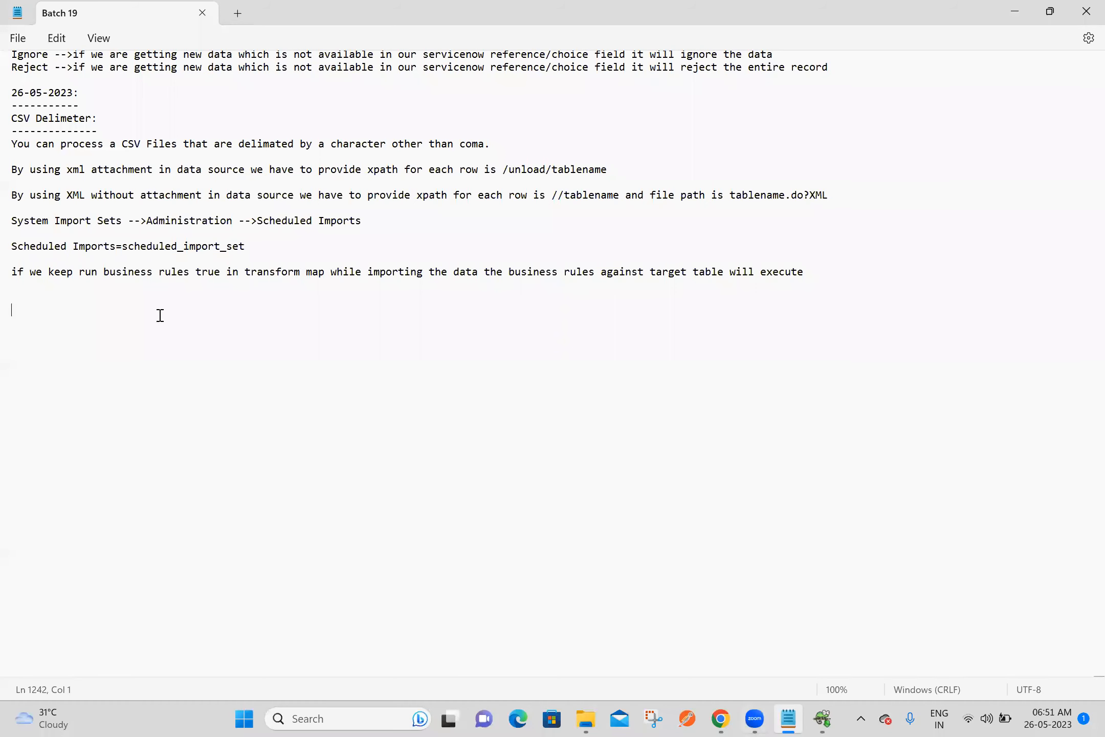
# Add a dash-underlined "Transform Scripts:" heading at the end of the notes and paste the copied paragraph beneath it, its second sentence on its own line
pyautogui.click(130, 298)
pyautogui.write('Transform Scripts:')
pyautogui.press('Return')
pyautogui.write('------------------')
pyautogui.hotkey('ctrl', 'v')
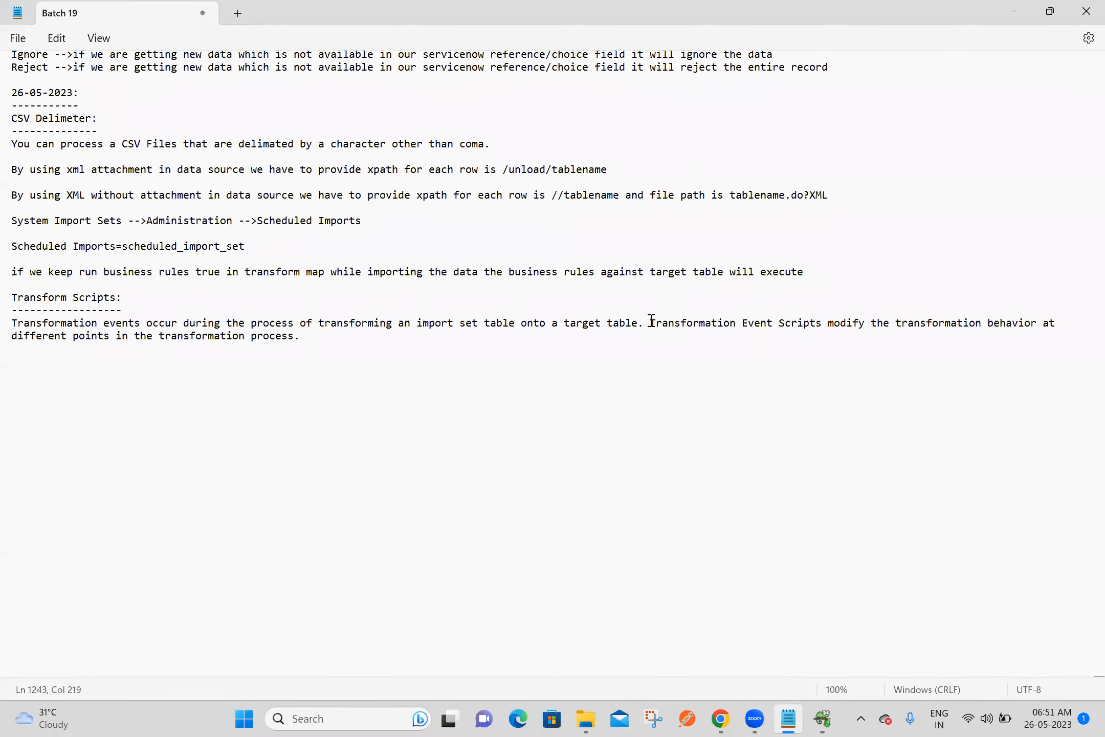
pyautogui.press('Return')
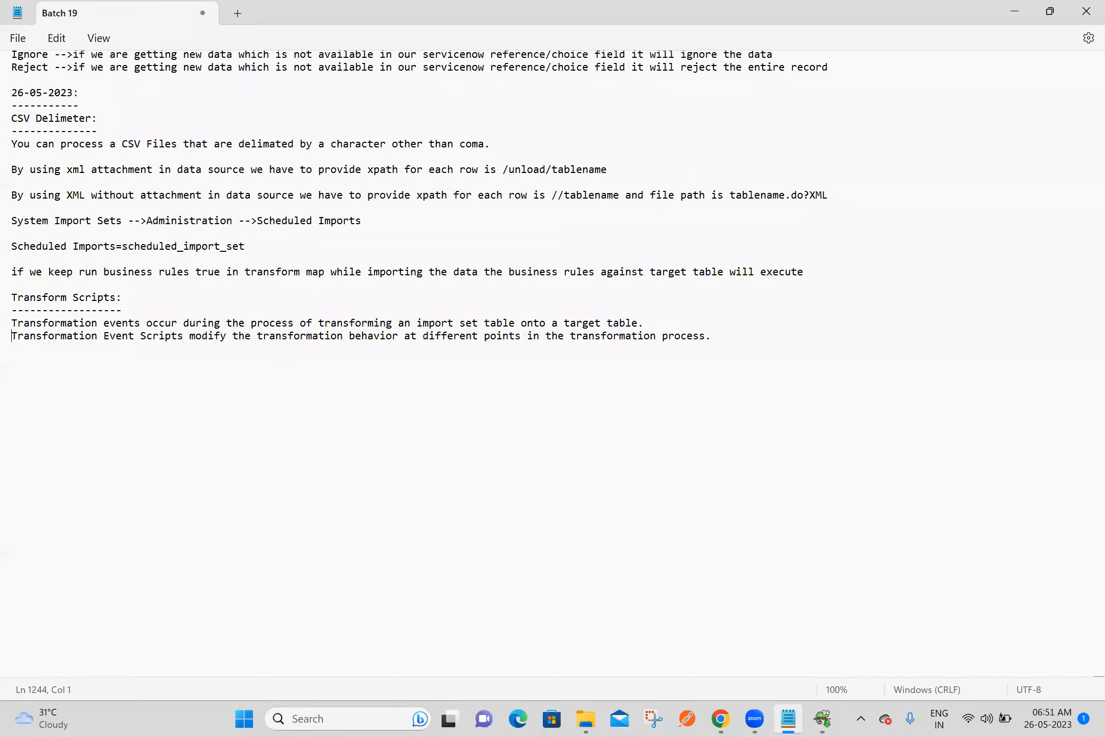